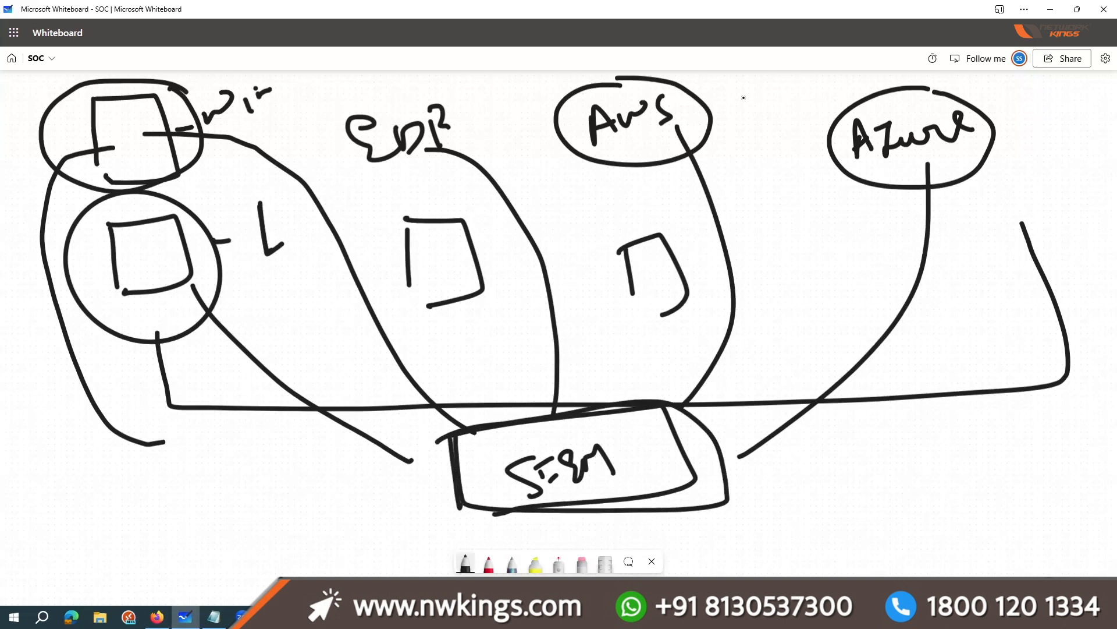
# Step: Underline the AWS bubble, then cross out the square in the Linux circle and draw an arrow pointing into it
pyautogui.moveTo(568, 191); pyautogui.dragTo(636, 185)
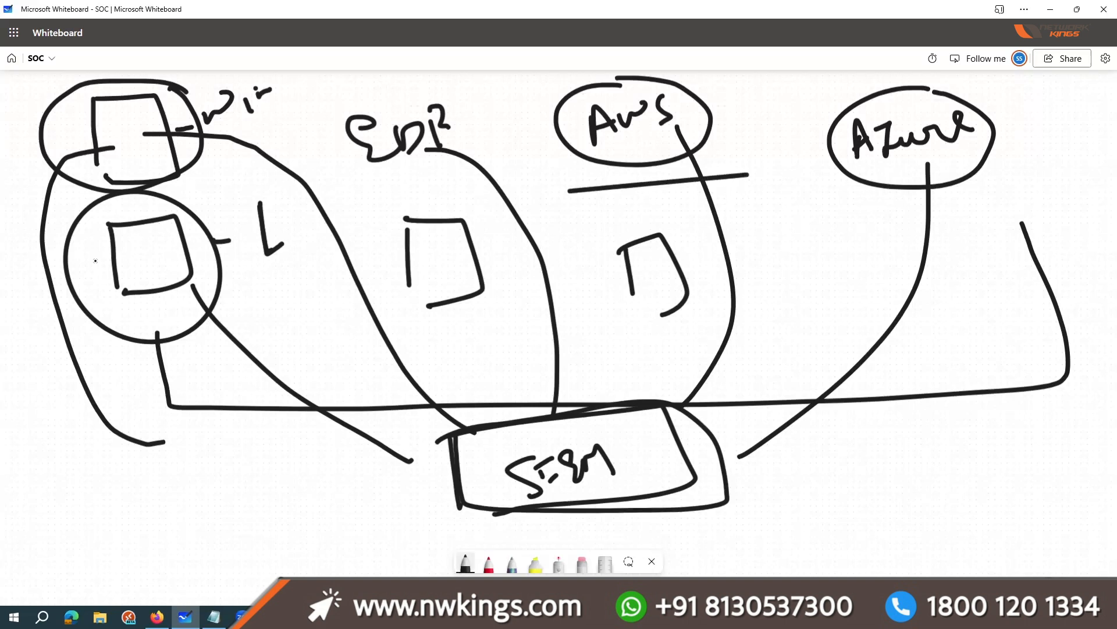
pyautogui.moveTo(157, 221)
pyautogui.mouseDown()
pyautogui.moveTo(140, 268)
pyautogui.moveTo(206, 264)
pyautogui.mouseUp()
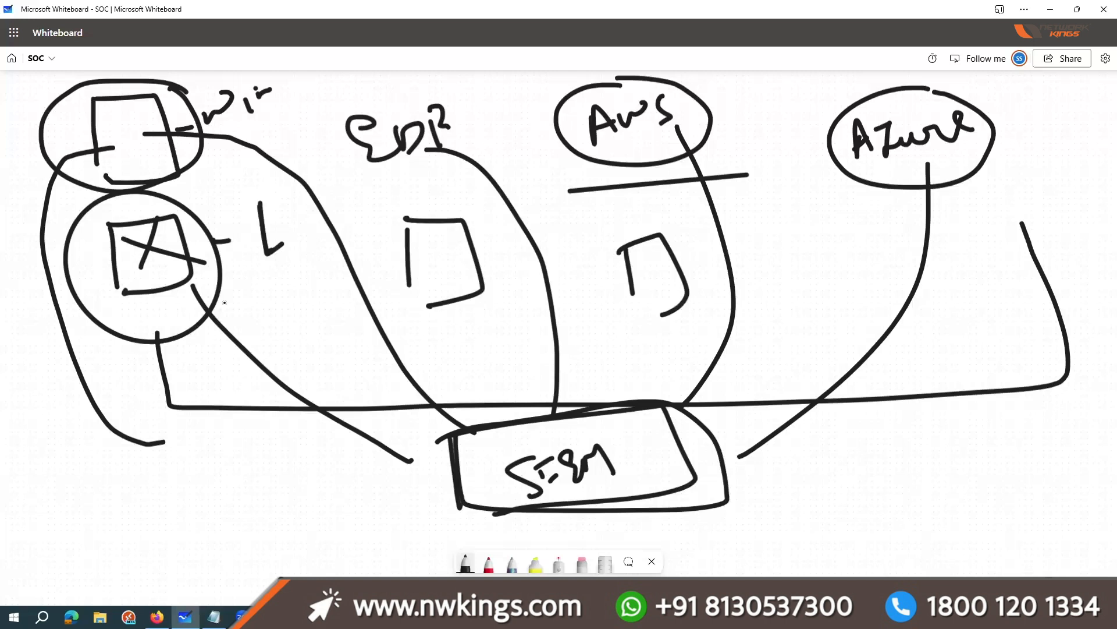
pyautogui.moveTo(109, 268)
pyautogui.mouseDown()
pyautogui.moveTo(73, 294)
pyautogui.moveTo(122, 262)
pyautogui.mouseUp()
pyautogui.moveTo(121, 262); pyautogui.dragTo(119, 285)
# Step: Draw extra log-flow lines from the Linux circle and from above toward the SIEM box, including an arrow at its upper-right corner
pyautogui.moveTo(201, 331); pyautogui.dragTo(351, 482)
pyautogui.moveTo(505, 403); pyautogui.dragTo(513, 326)
pyautogui.moveTo(573, 410); pyautogui.dragTo(584, 295)
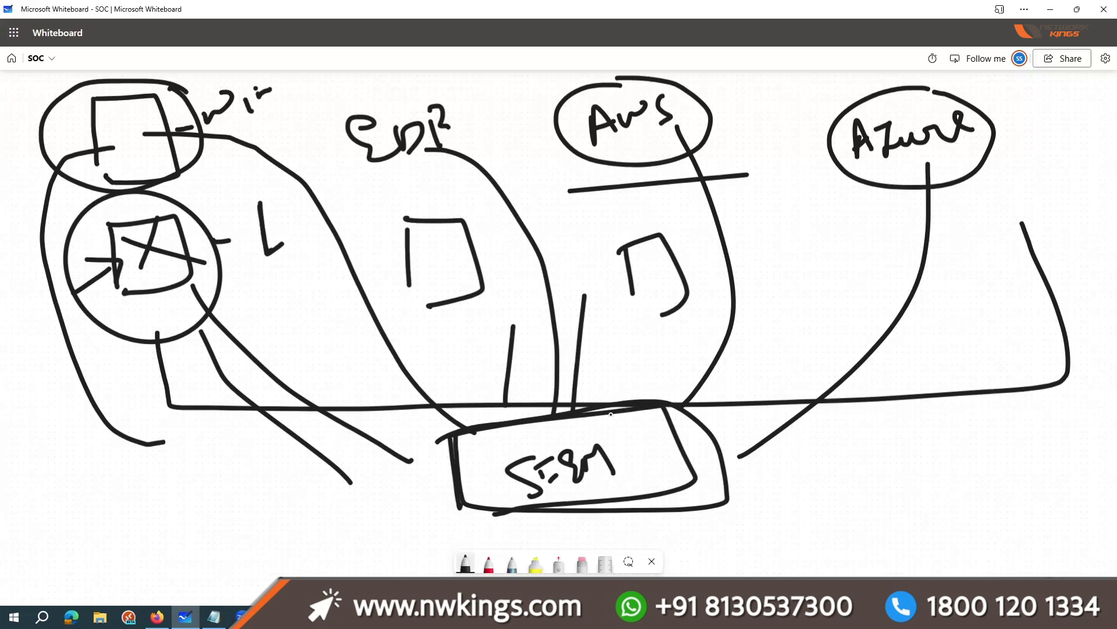
pyautogui.moveTo(759, 348); pyautogui.dragTo(702, 423)
pyautogui.moveTo(704, 425); pyautogui.dragTo(740, 421)
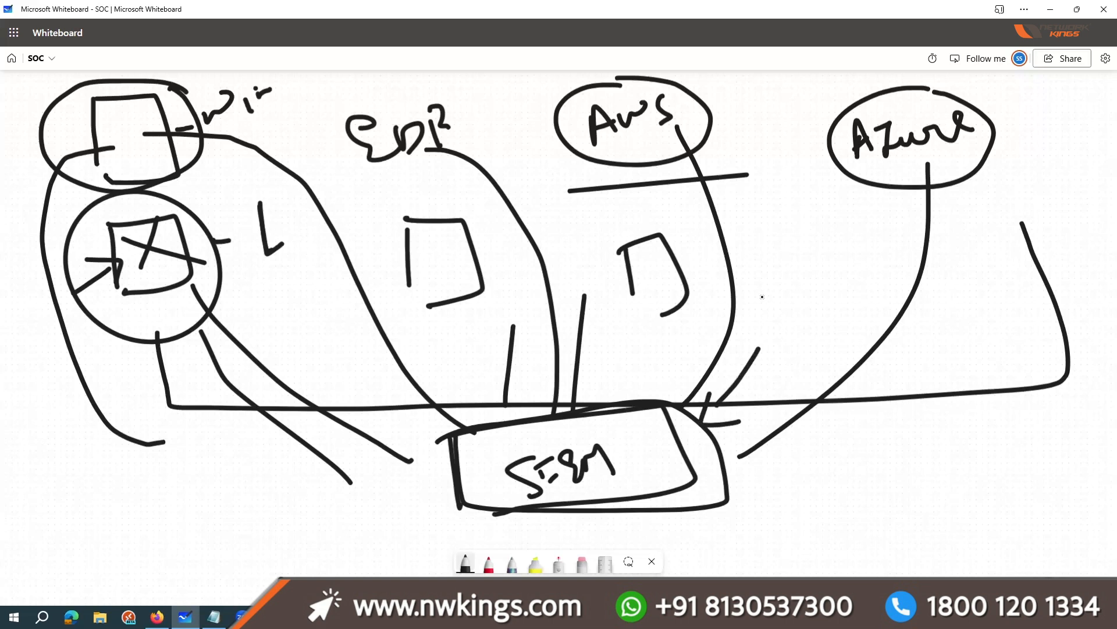
pyautogui.click(157, 617)
pyautogui.click(431, 13)
pyautogui.write('abuse')
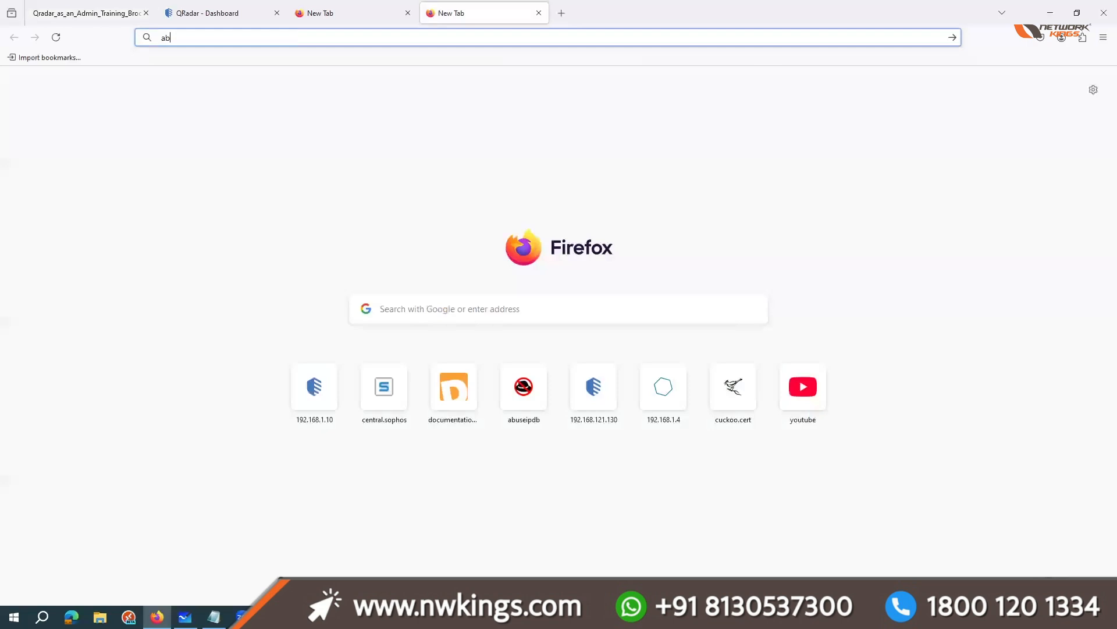
pyautogui.press('Return')
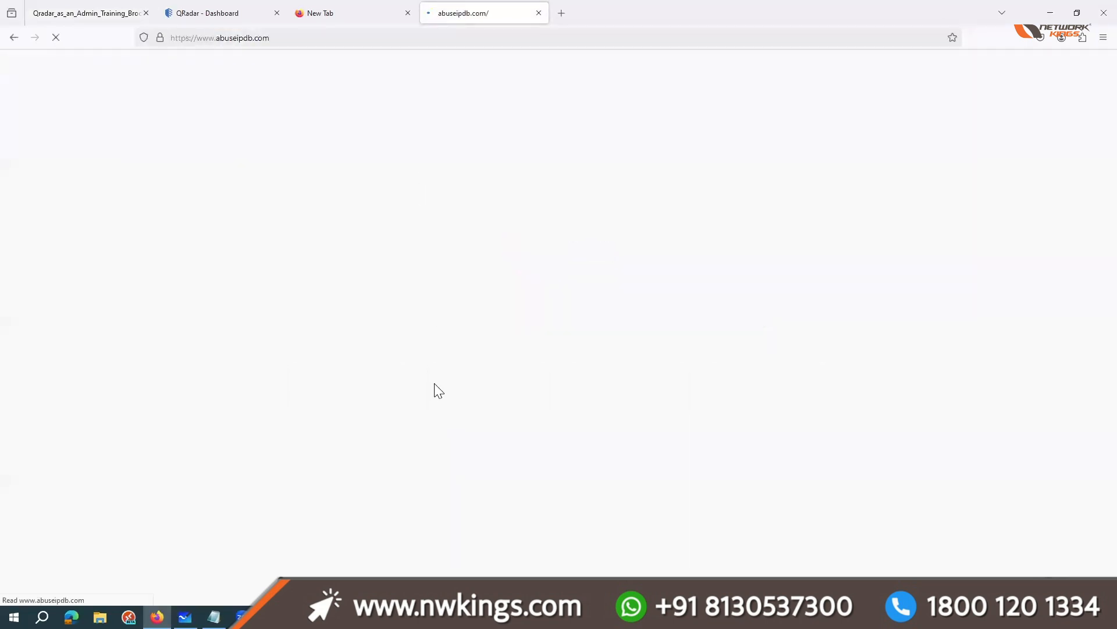
pyautogui.scroll(-6, 433, 391)
pyautogui.click(263, 441)
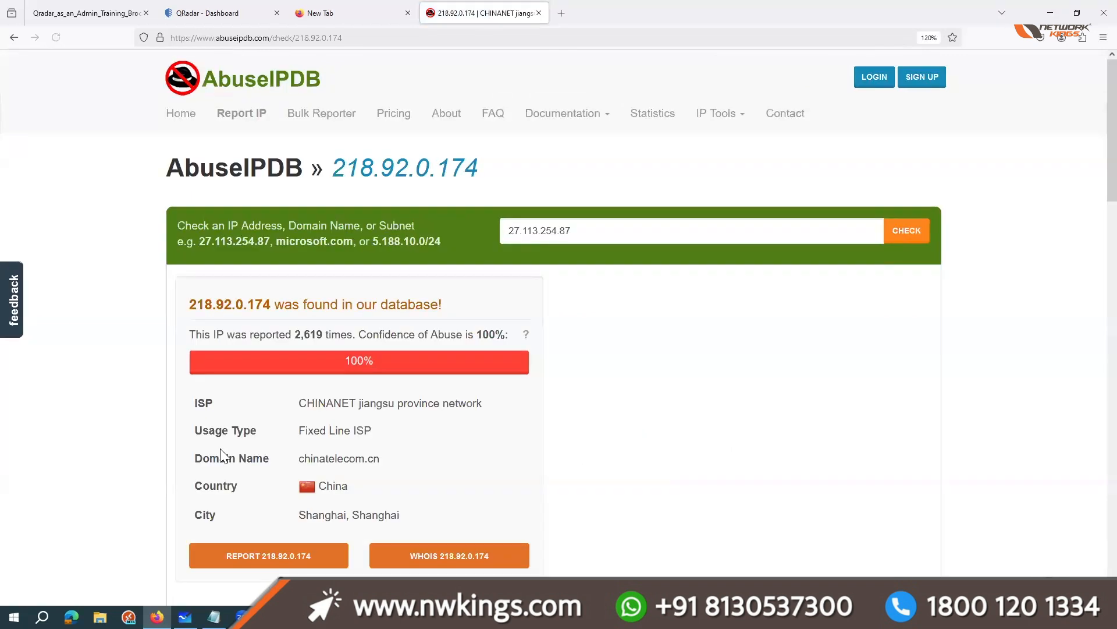
# Step: Examine the reported IP's ISP, country, number of reports and address in the AbuseIPDB result
pyautogui.moveTo(299, 402); pyautogui.dragTo(504, 407)
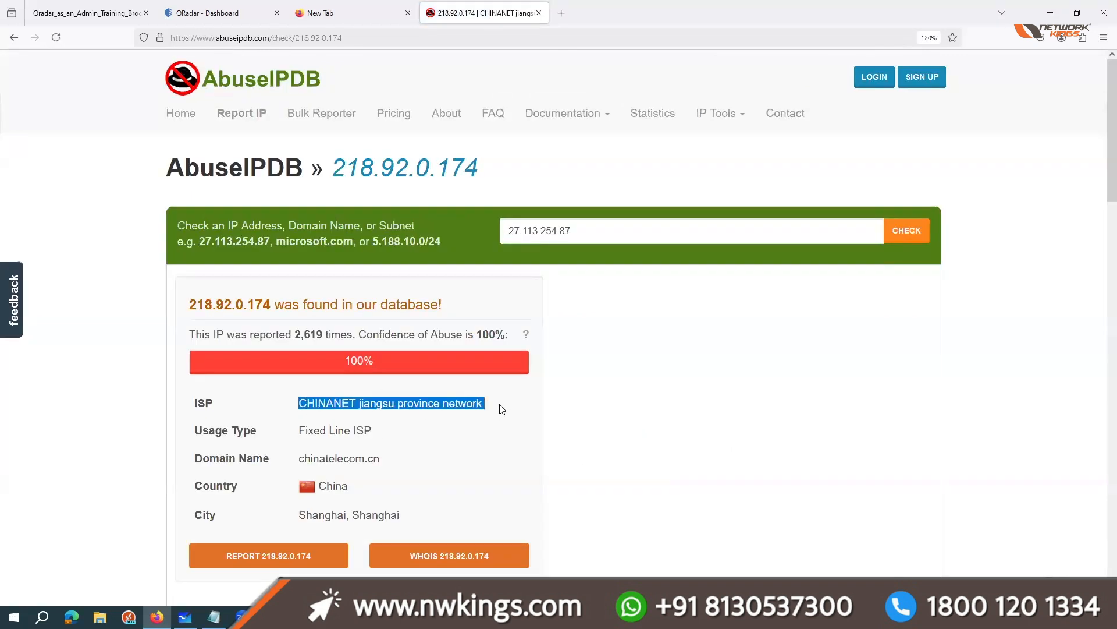
pyautogui.click(504, 407)
pyautogui.moveTo(321, 486); pyautogui.dragTo(355, 487)
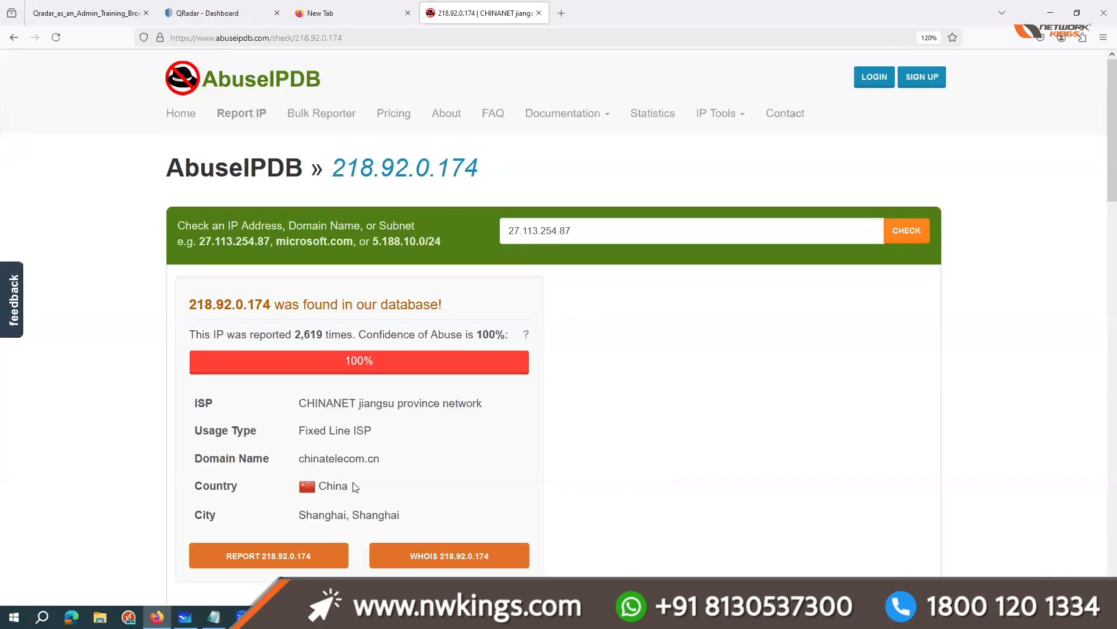
pyautogui.click(356, 487)
pyautogui.moveTo(298, 333); pyautogui.dragTo(334, 337)
pyautogui.click(265, 296)
pyautogui.moveTo(271, 303); pyautogui.dragTo(192, 303)
pyautogui.click(192, 302)
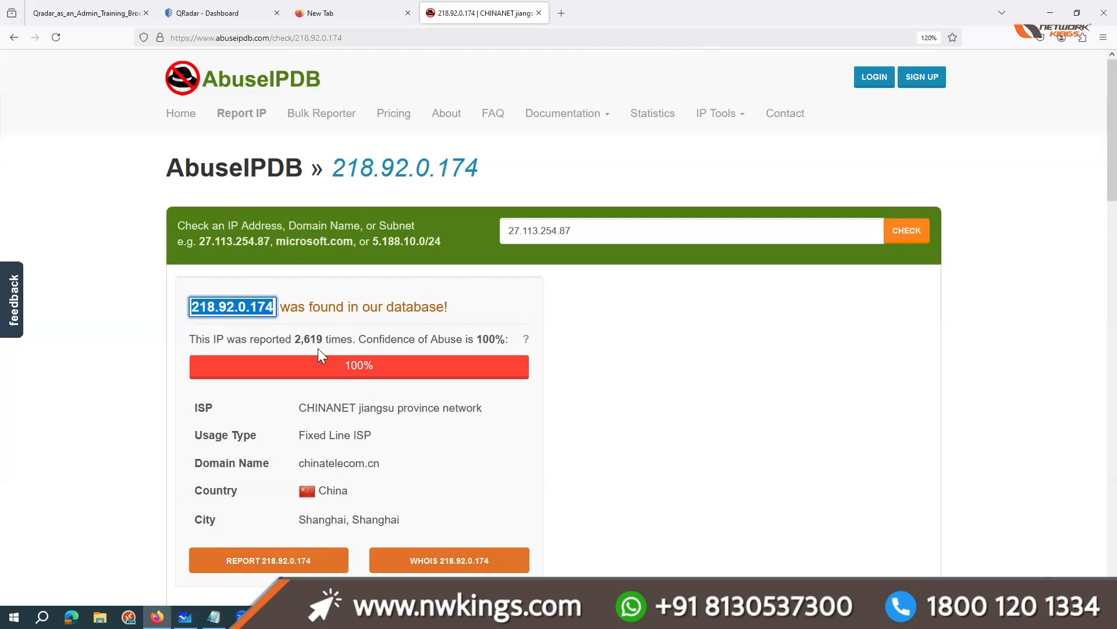
pyautogui.click(268, 304)
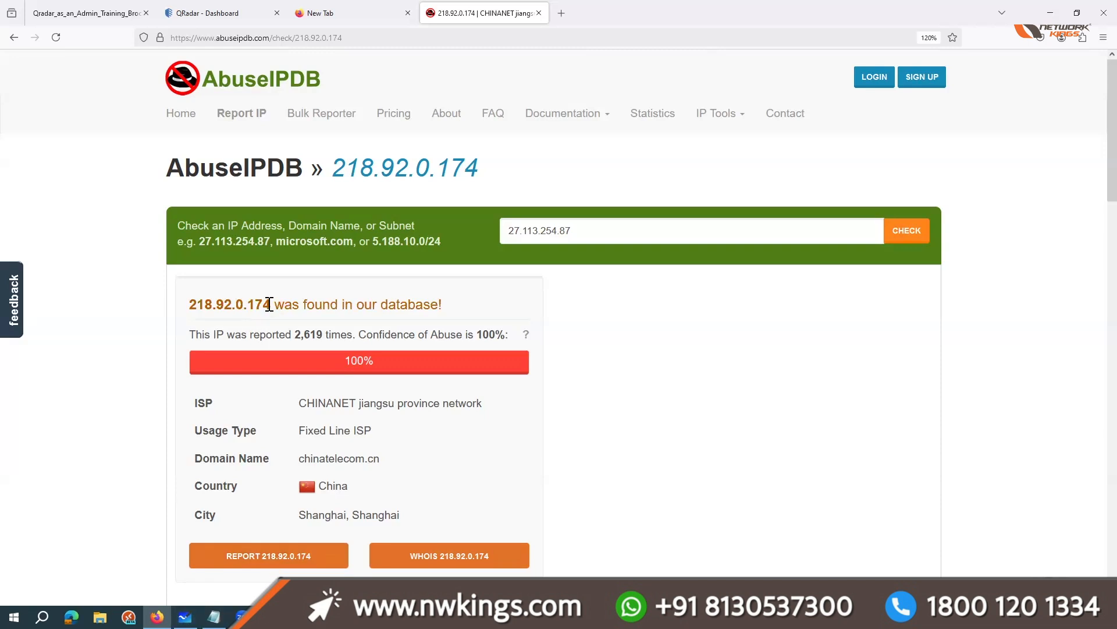
pyautogui.keyDown('shift'); pyautogui.click(216, 303); pyautogui.keyUp('shift')
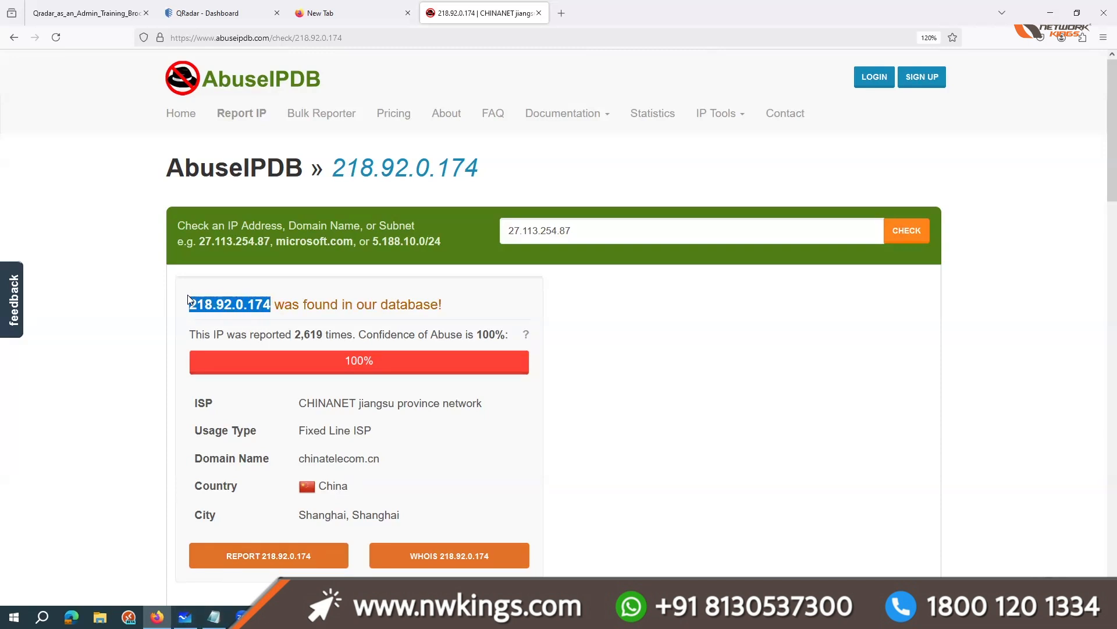
pyautogui.moveTo(188, 301); pyautogui.dragTo(275, 306)
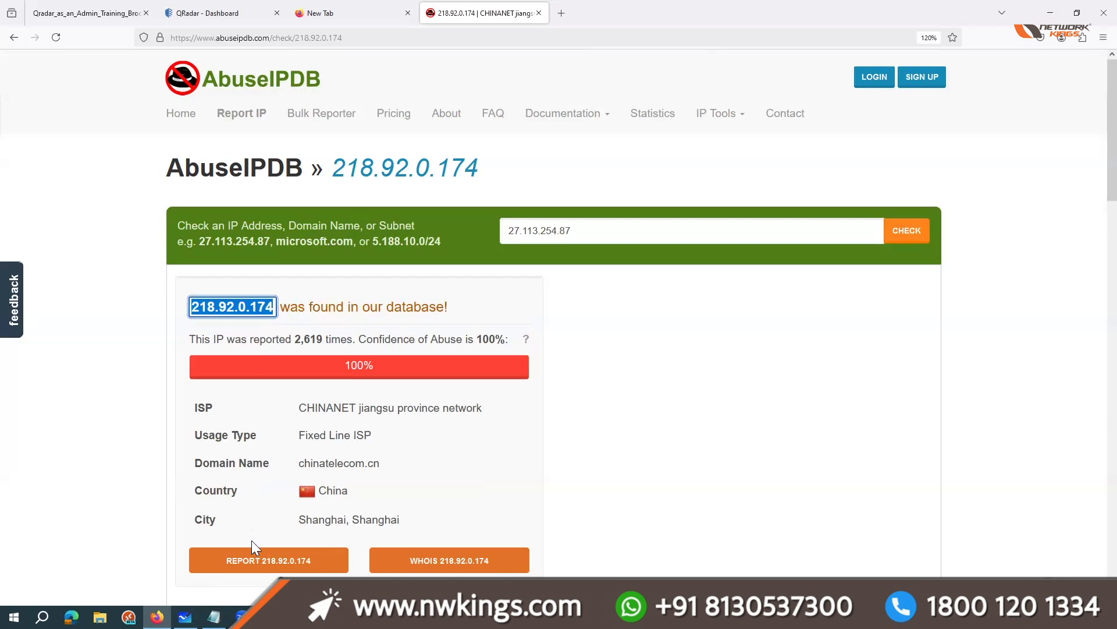
# Step: Switch back to the SOC whiteboard, draw a line from the Windows circle to the Linux circle, and write an underlined 1000 with strokes beneath
pyautogui.click(185, 617)
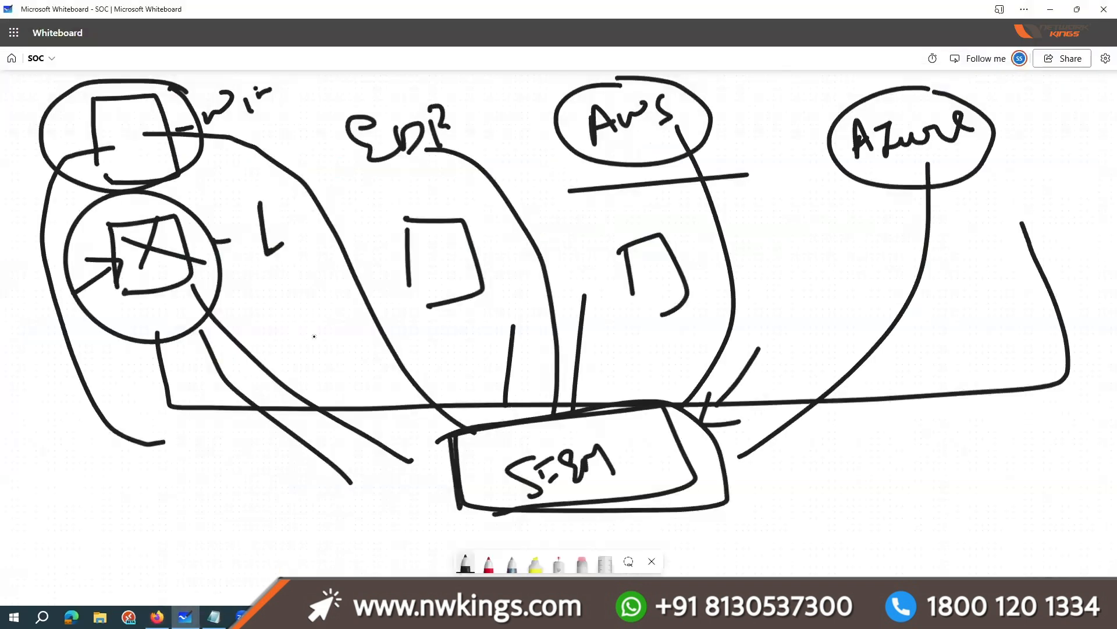
pyautogui.moveTo(208, 171); pyautogui.dragTo(224, 239)
pyautogui.moveTo(814, 436); pyautogui.dragTo(821, 487)
pyautogui.moveTo(864, 447)
pyautogui.mouseDown()
pyautogui.moveTo(880, 467)
pyautogui.moveTo(856, 447)
pyautogui.mouseUp()
pyautogui.moveTo(928, 437); pyautogui.dragTo(962, 430)
pyautogui.moveTo(836, 498); pyautogui.dragTo(982, 464)
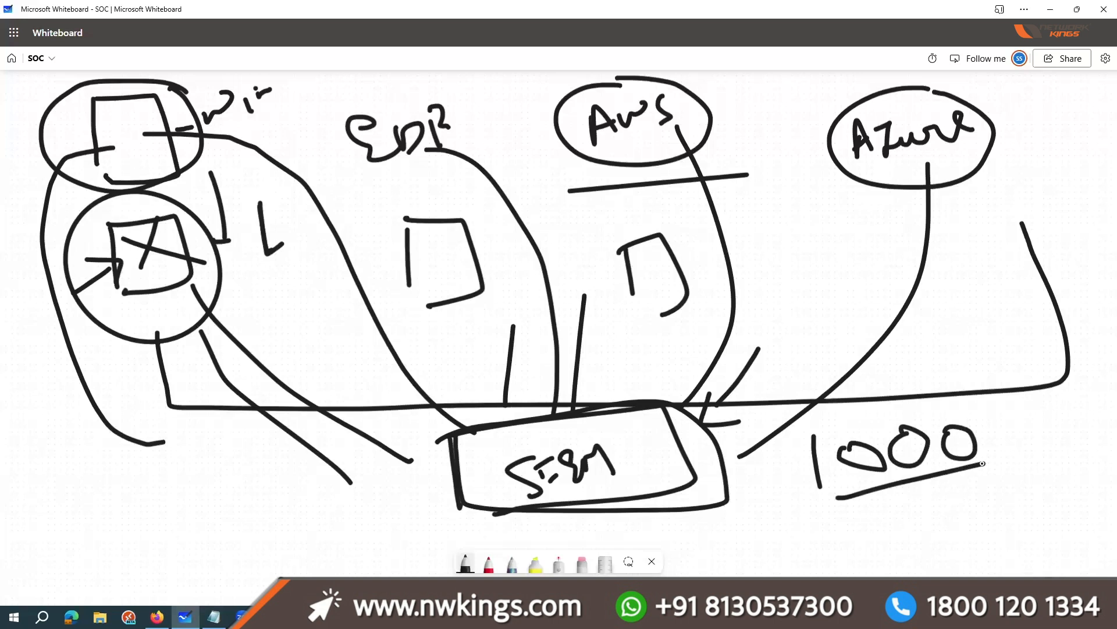
pyautogui.moveTo(893, 532)
pyautogui.mouseDown()
pyautogui.moveTo(887, 491)
pyautogui.moveTo(913, 484)
pyautogui.mouseUp()
pyautogui.moveTo(951, 522); pyautogui.dragTo(939, 464)
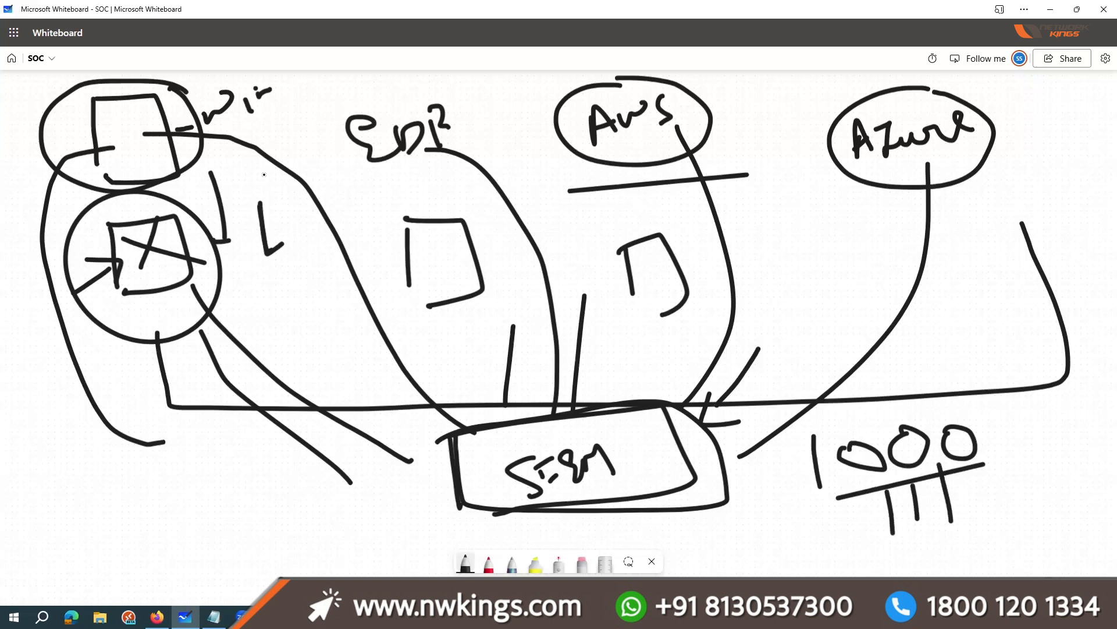
# Step: Draw a zigzag arrow from the Windows line down to the SIEM box and a curved line into the box from its upper right
pyautogui.moveTo(250, 140)
pyautogui.mouseDown()
pyautogui.moveTo(283, 137)
pyautogui.moveTo(358, 196)
pyautogui.moveTo(474, 411)
pyautogui.moveTo(490, 388)
pyautogui.mouseUp()
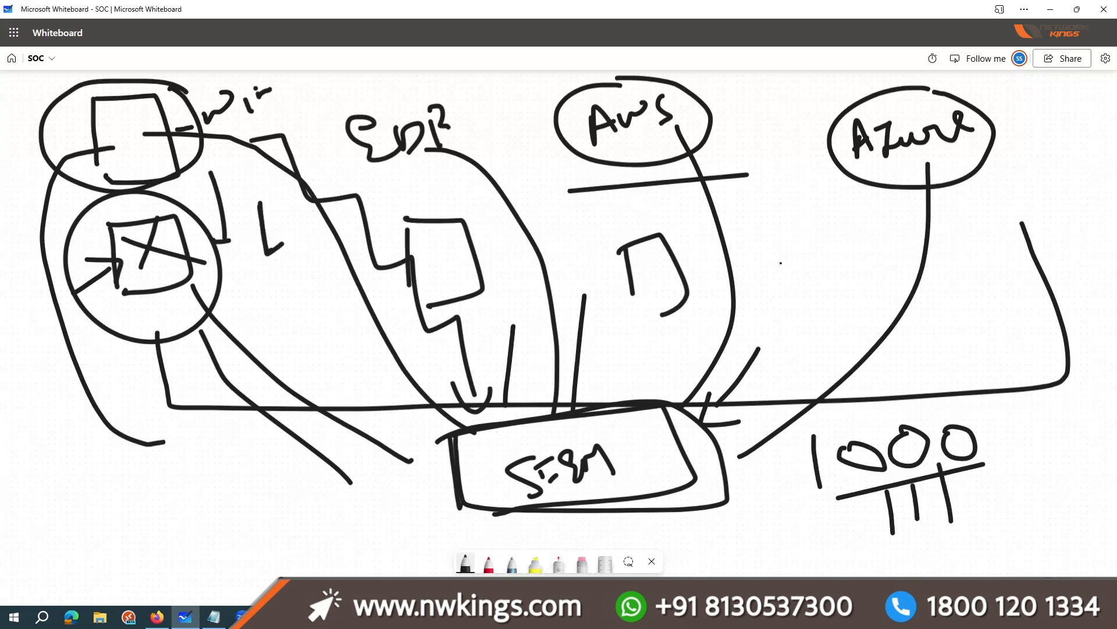
pyautogui.moveTo(801, 317); pyautogui.dragTo(594, 393)
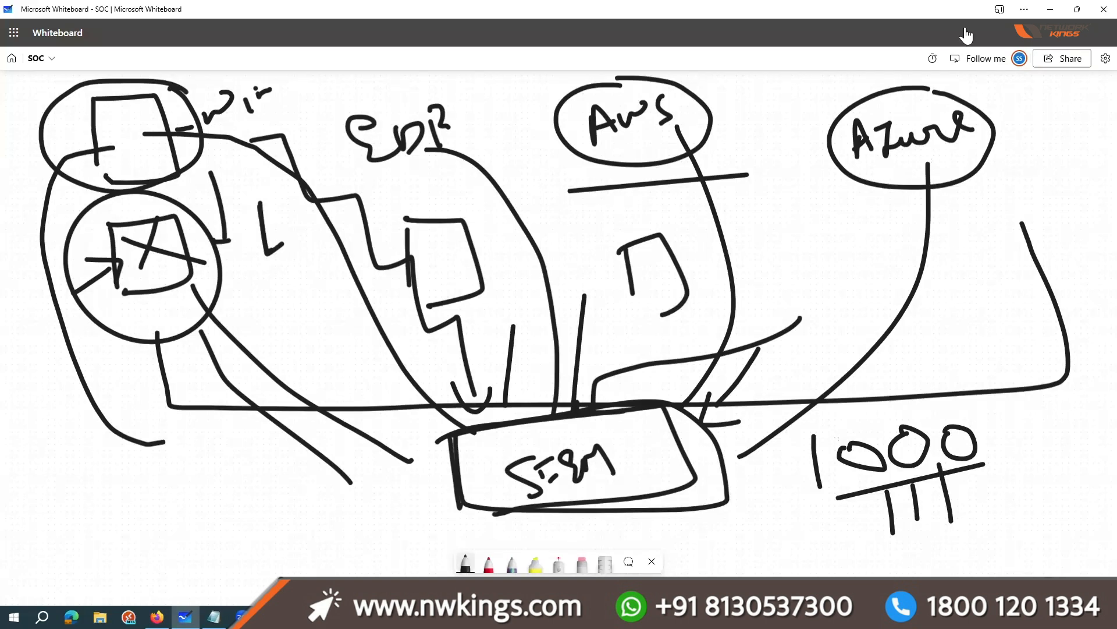
pyautogui.click(1051, 10)
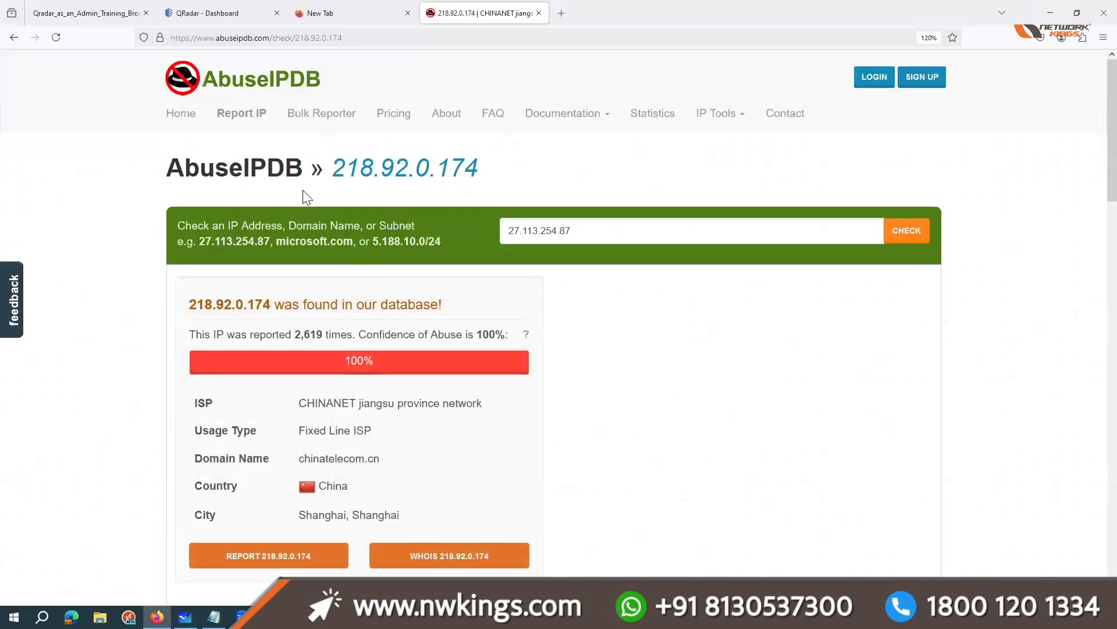
pyautogui.click(84, 11)
pyautogui.click(569, 12)
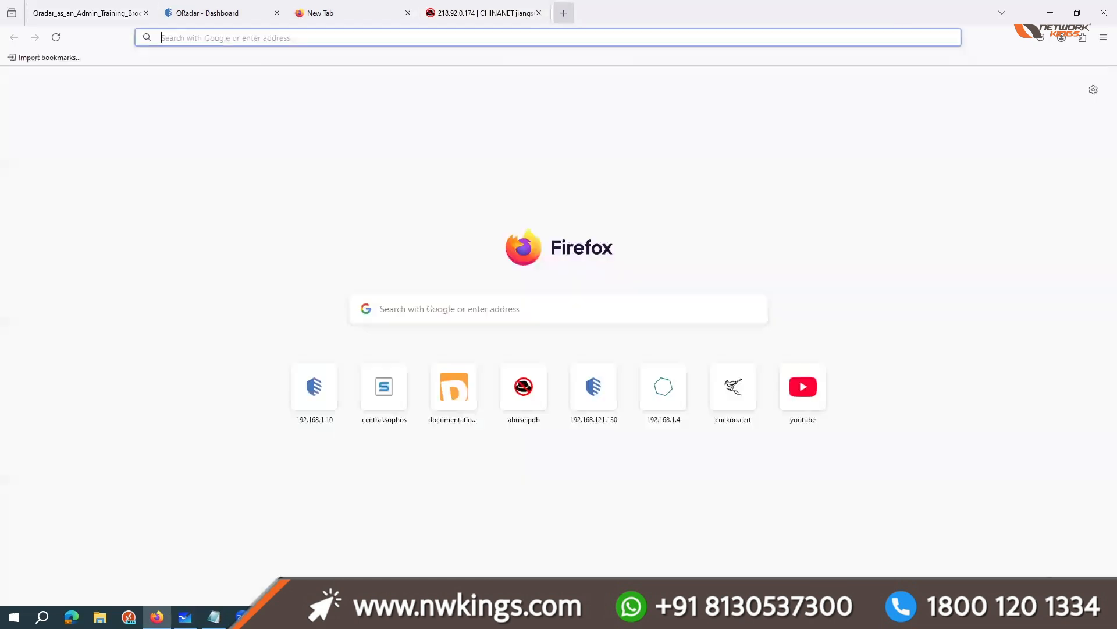
# Step: Switch to the Notepad notes and add the heading "SIEM solutions:" a few lines below the incident types
pyautogui.click(214, 616)
pyautogui.click(766, 525)
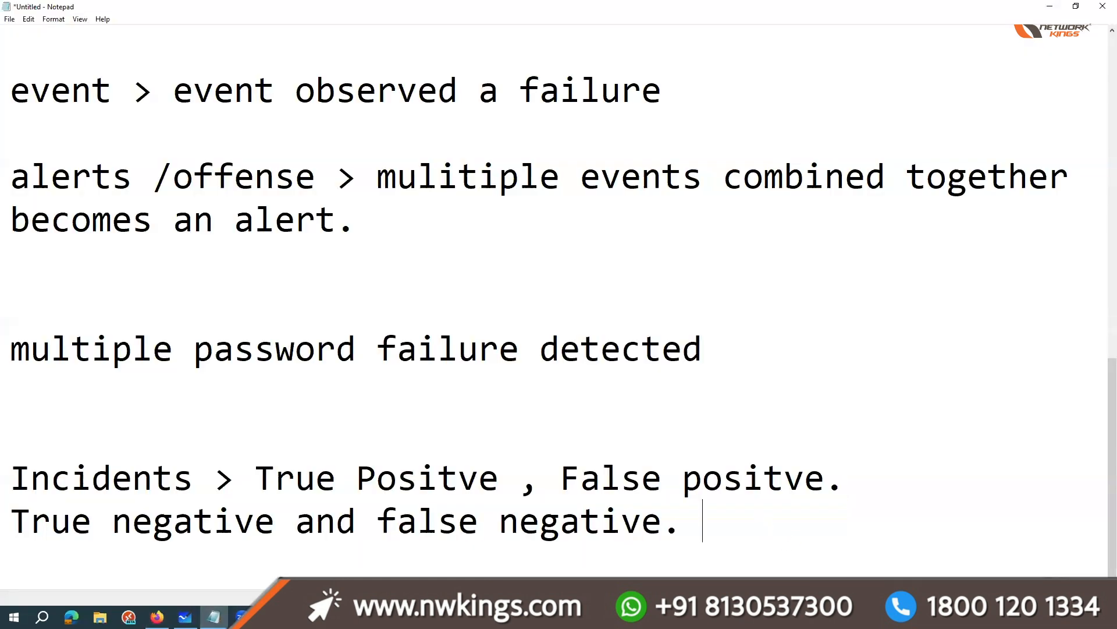
pyautogui.press('Return')
pyautogui.press('Return')
pyautogui.press('Return')
pyautogui.press('Return')
pyautogui.press('Return')
pyautogui.write('SIEM')
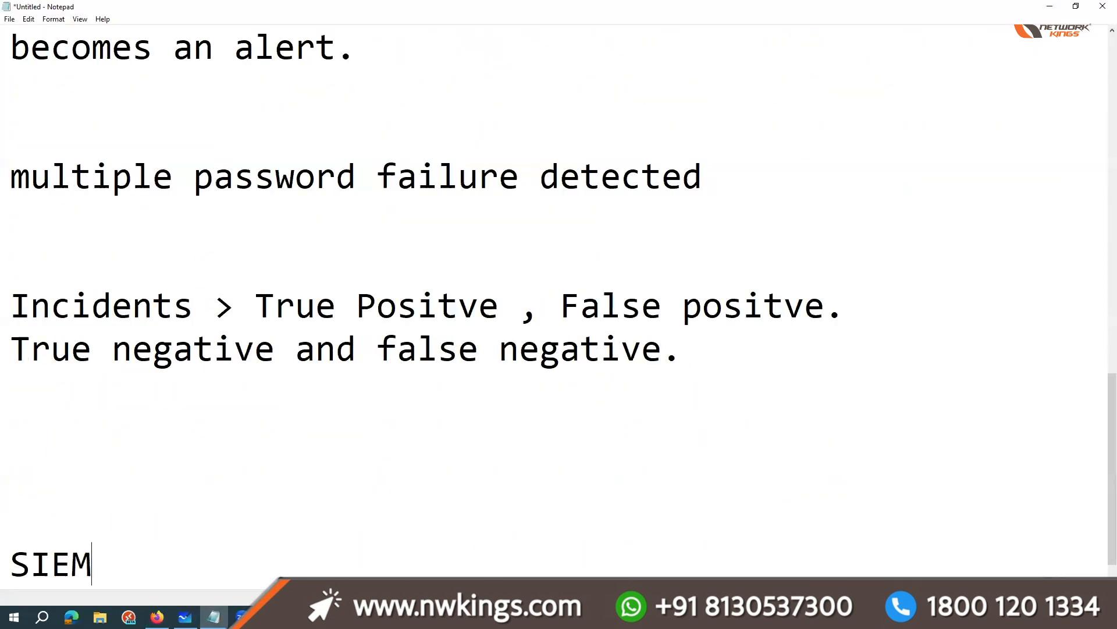
pyautogui.write(' :')
pyautogui.press('Left')
pyautogui.press('Left')
pyautogui.write('soltions')
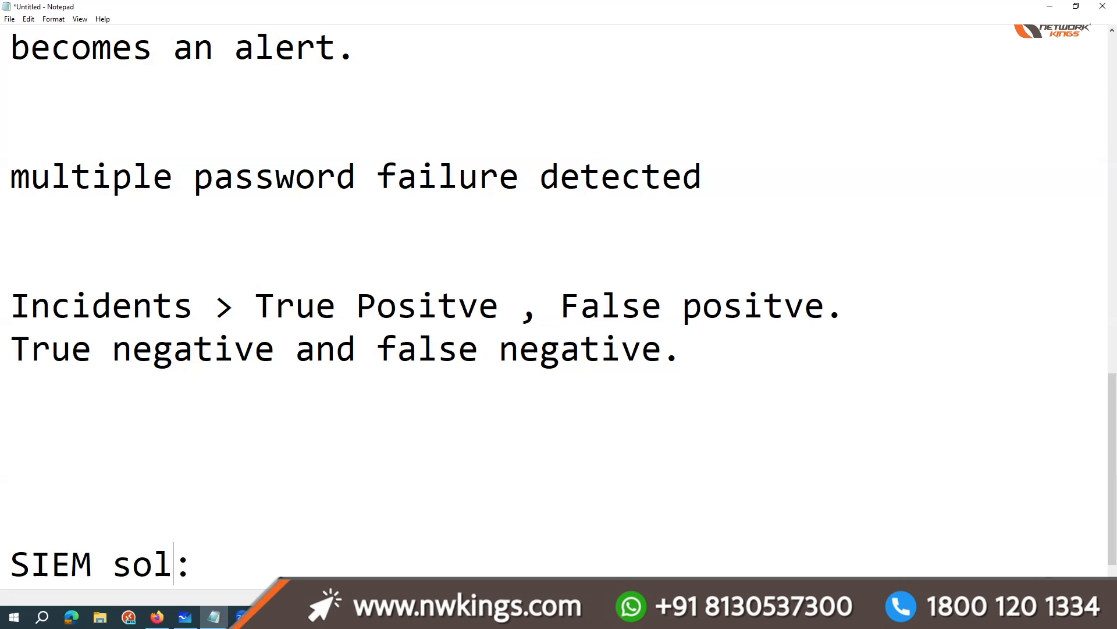
pyautogui.press('Left')
pyautogui.press('Left')
pyautogui.press('Left')
pyautogui.press('Left')
pyautogui.press('Left')
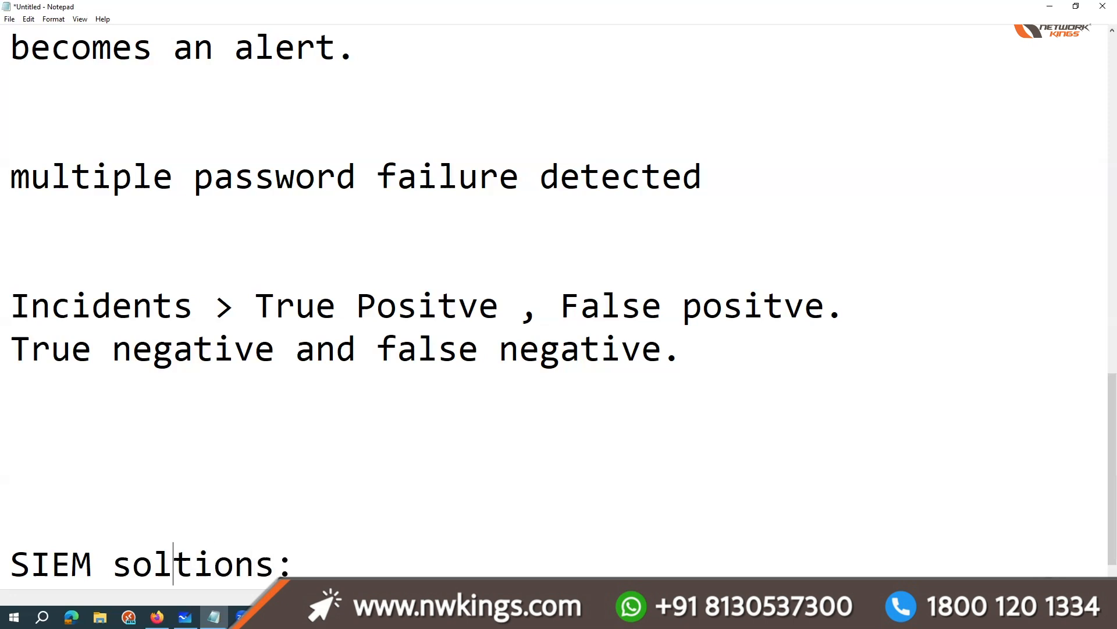
pyautogui.write('u')
pyautogui.press('Right')
pyautogui.press('End')
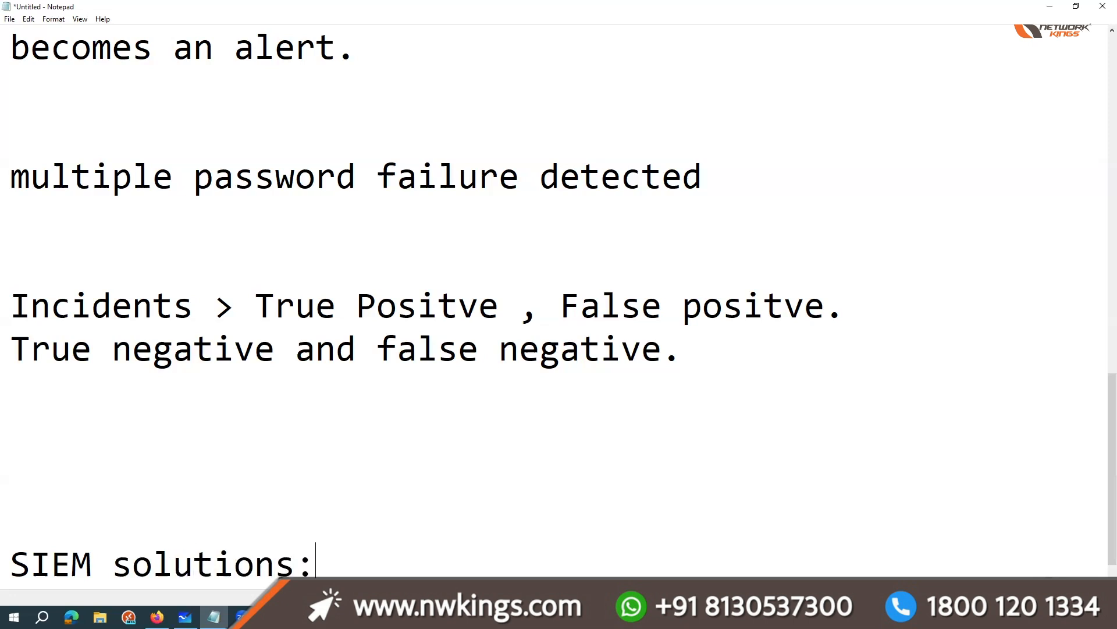
# Step: List "IBM qRADAR" and "Splunk" on separate lines under the SIEM solutions heading
pyautogui.press('Return')
pyautogui.write('IBM ')
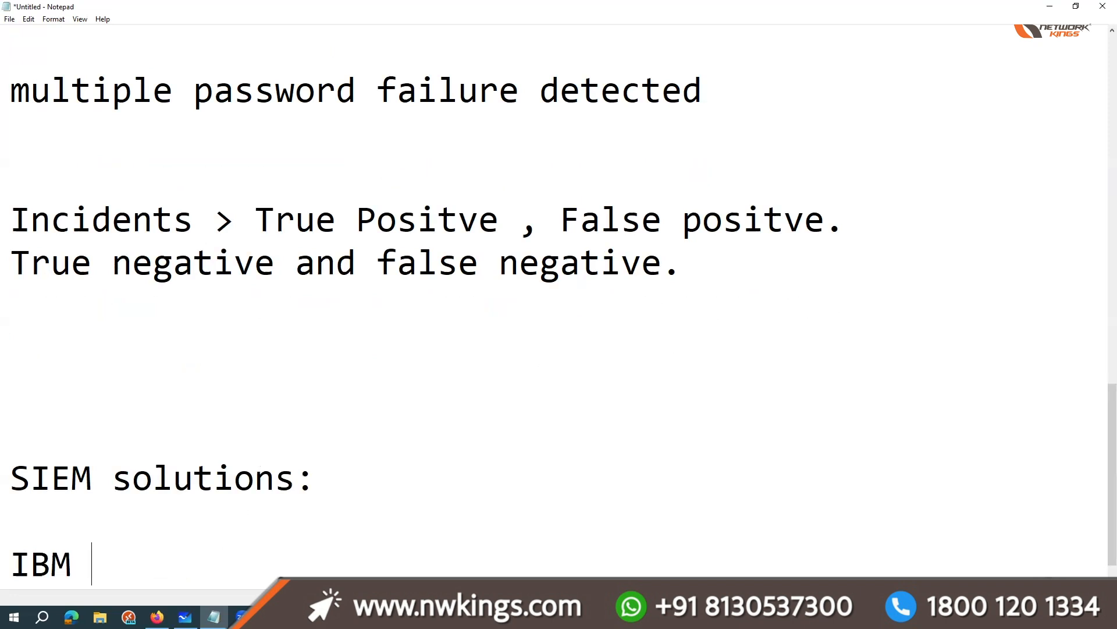
pyautogui.write('qRADAR')
pyautogui.press('Return')
pyautogui.write('s')
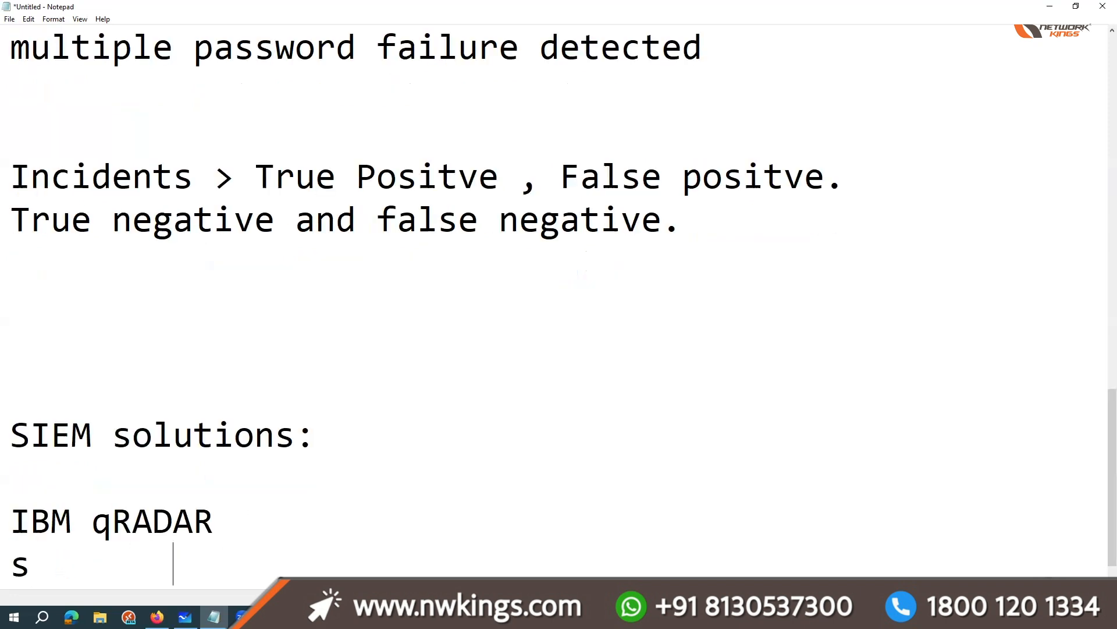
pyautogui.press('BackSpace')
pyautogui.write('Splunk')
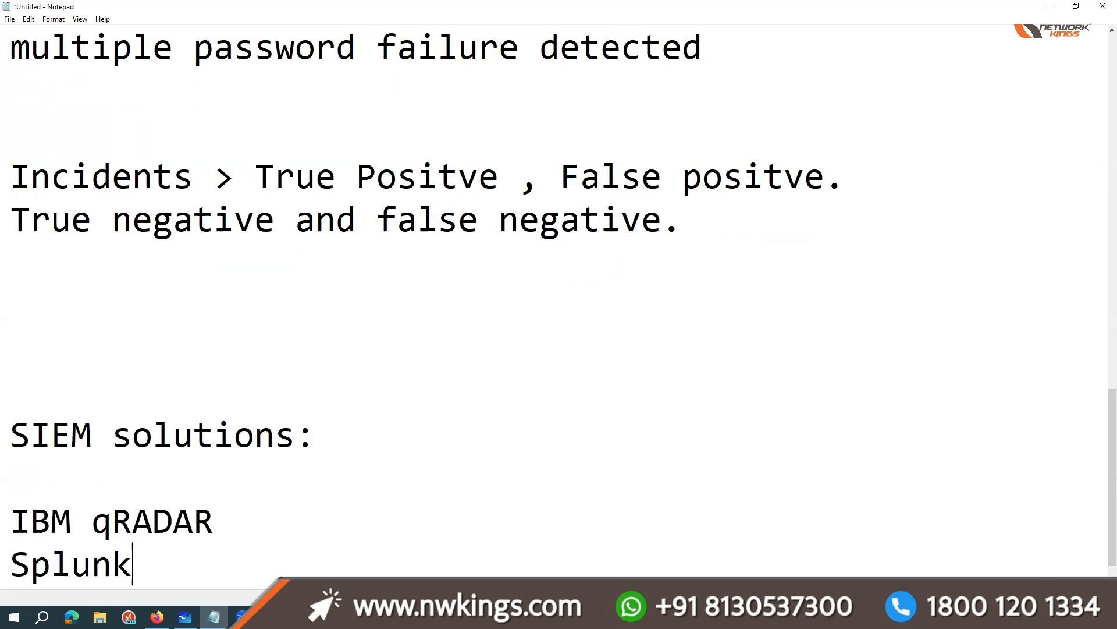
# Step: Add "Securoinix" and "logrythm" on separate lines below Splunk
pyautogui.press('Return')
pyautogui.write('Sec')
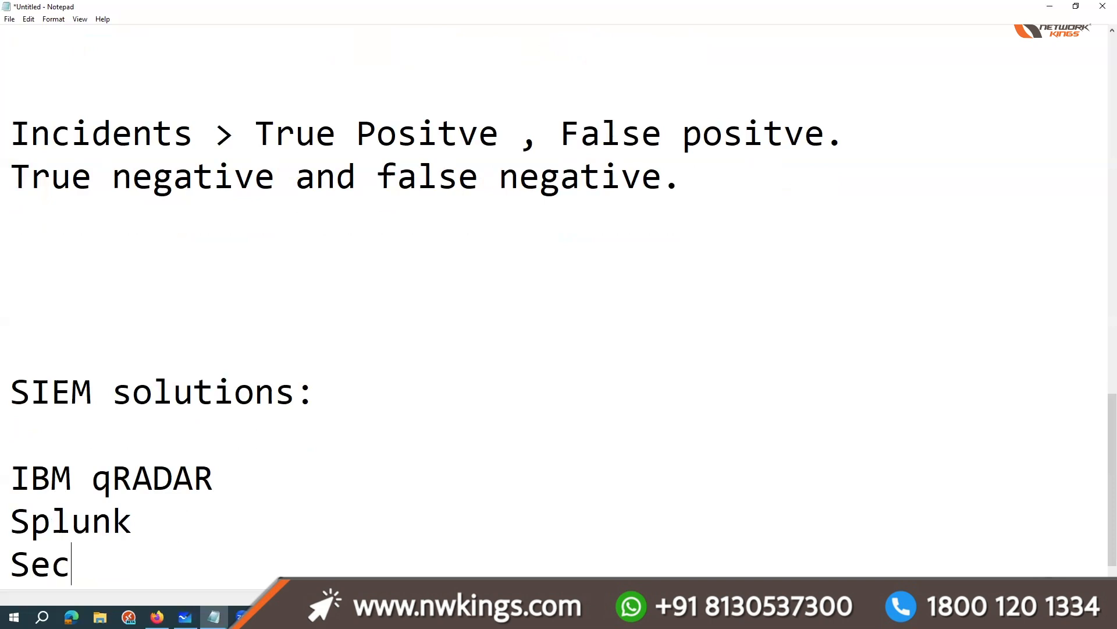
pyautogui.write('uroinix')
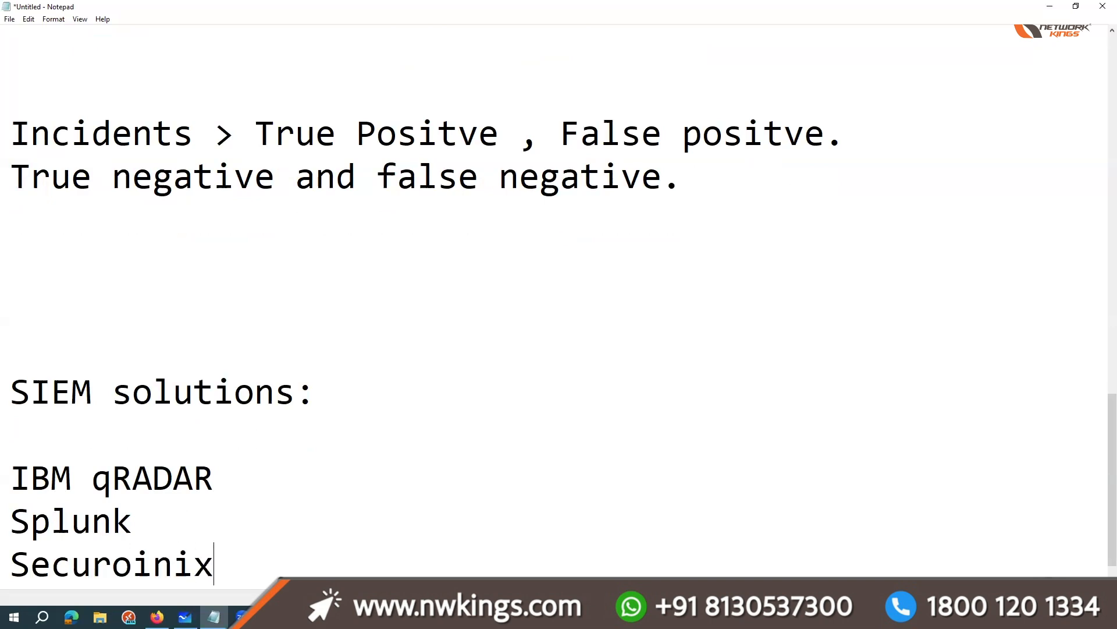
pyautogui.press('Return')
pyautogui.write('logrythm')
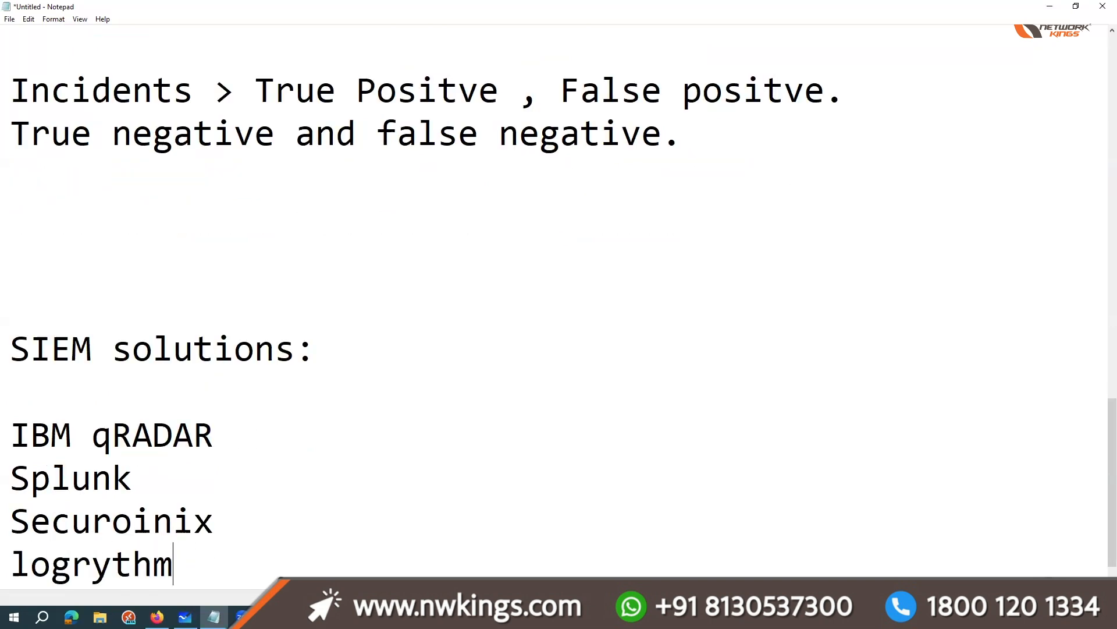
pyautogui.press('Return')
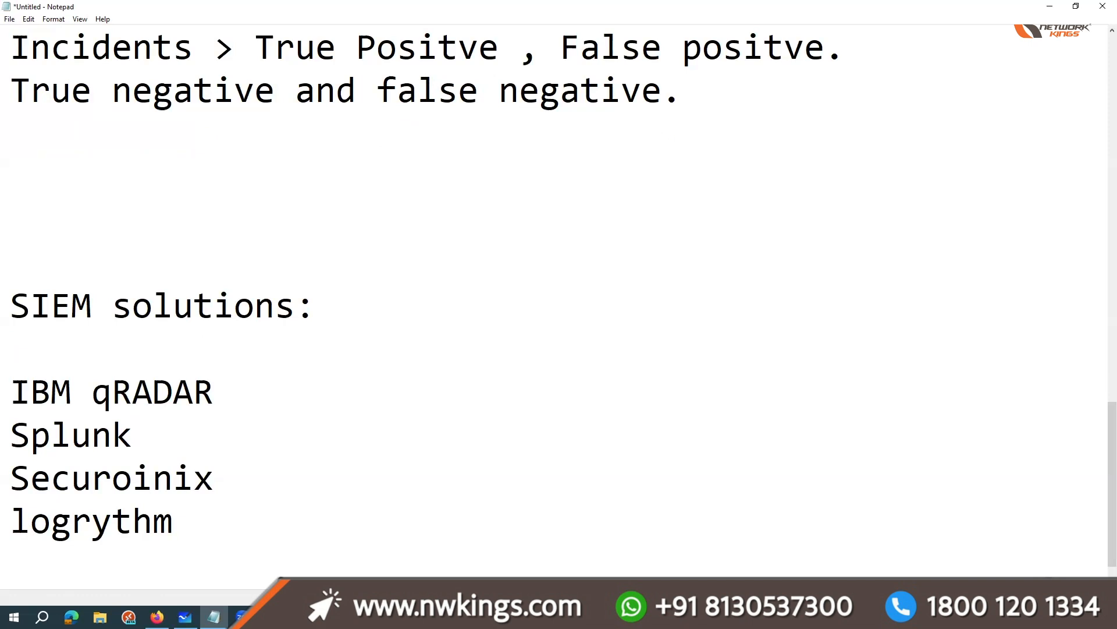
# Step: Add "Azure Sentinel" on its own line below logrythm in the SIEM solutions list
pyautogui.write('Azure ')
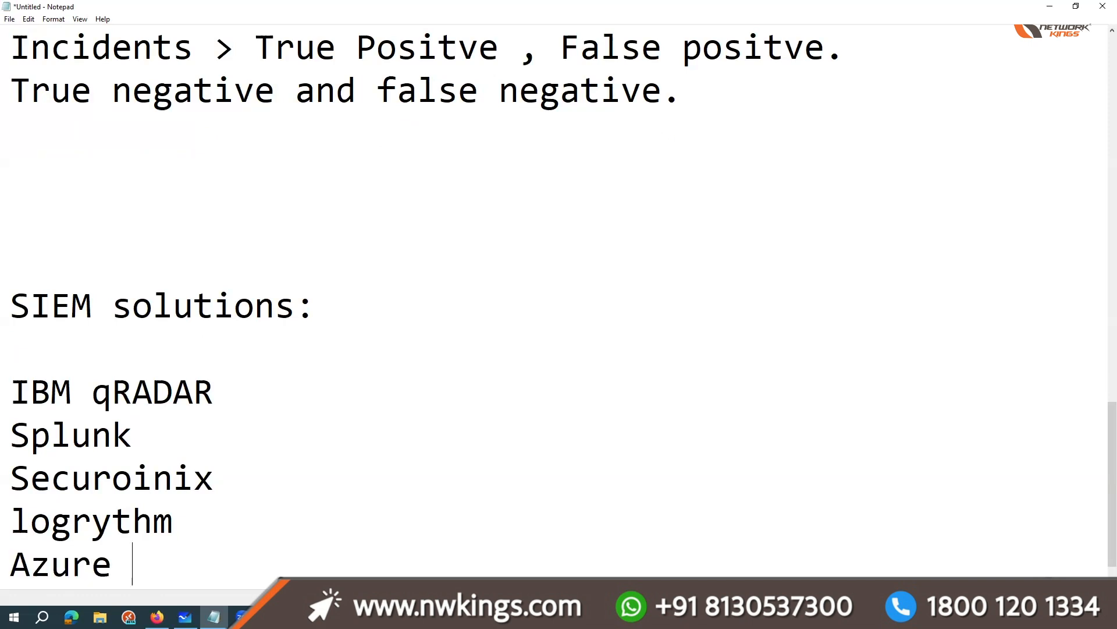
pyautogui.write('Sent')
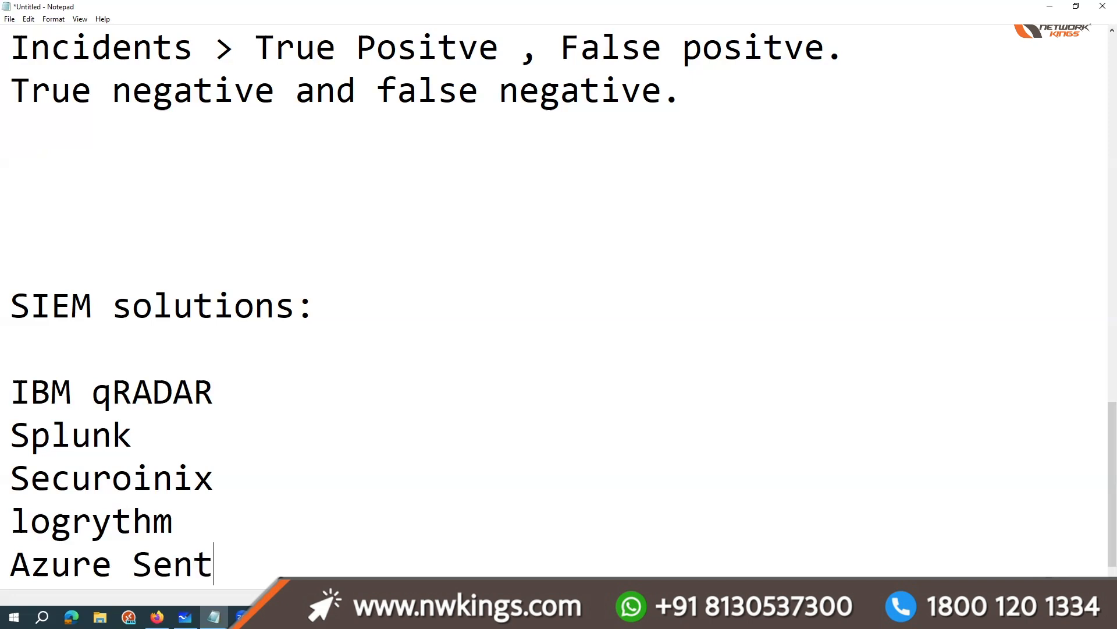
pyautogui.write('inel')
pyautogui.press('Return')
# Step: Add "Google Chronicle" to the SIEM solutions list, correcting its spelling
pyautogui.write('Google Chro')
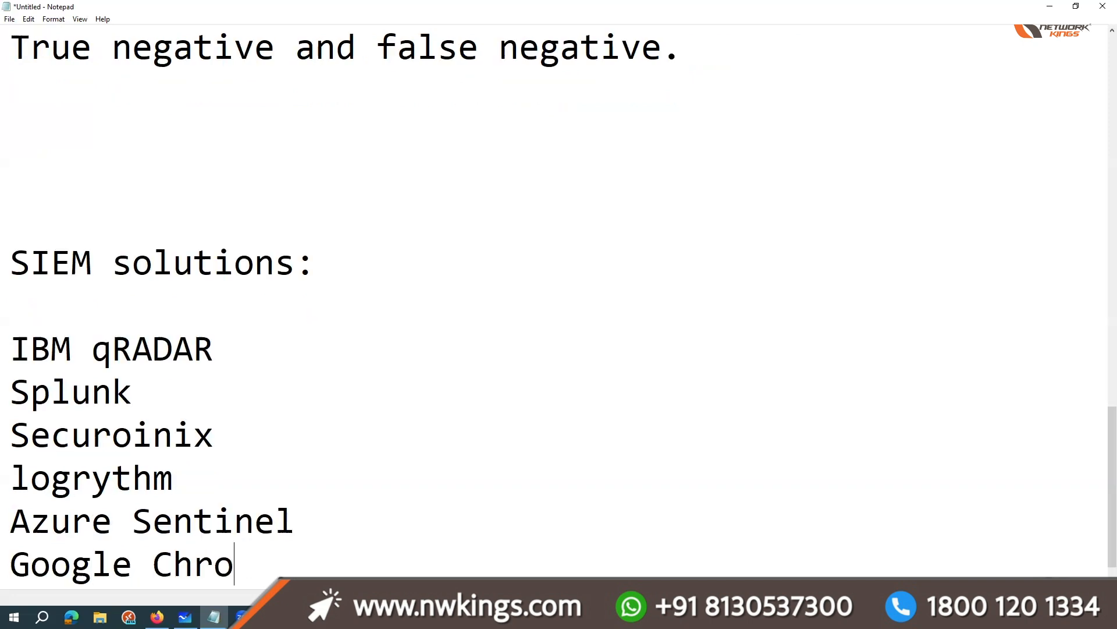
pyautogui.write('niklce')
pyautogui.press('BackSpace')
pyautogui.press('BackSpace')
pyautogui.press('BackSpace')
pyautogui.write('le')
pyautogui.press('BackSpace')
pyautogui.press('BackSpace')
pyautogui.press('BackSpace')
pyautogui.write('cle')
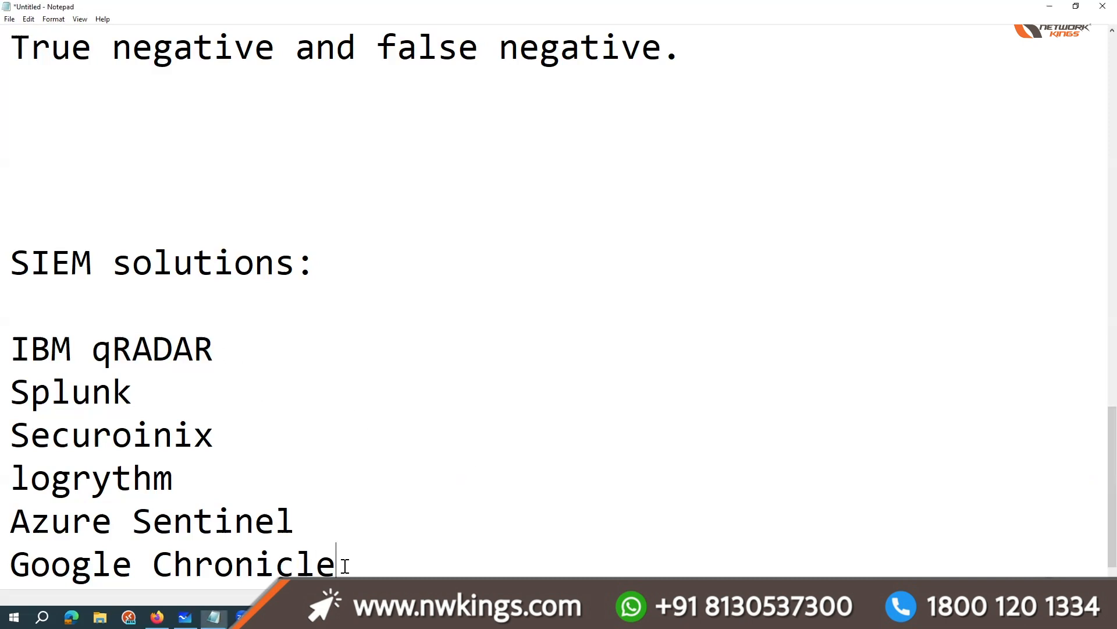
# Step: Leave two blank lines below the SIEM list and write the example line "Bike , mobile"
pyautogui.press('Return')
pyautogui.press('Return')
pyautogui.press('Return')
pyautogui.write('Bike .,')
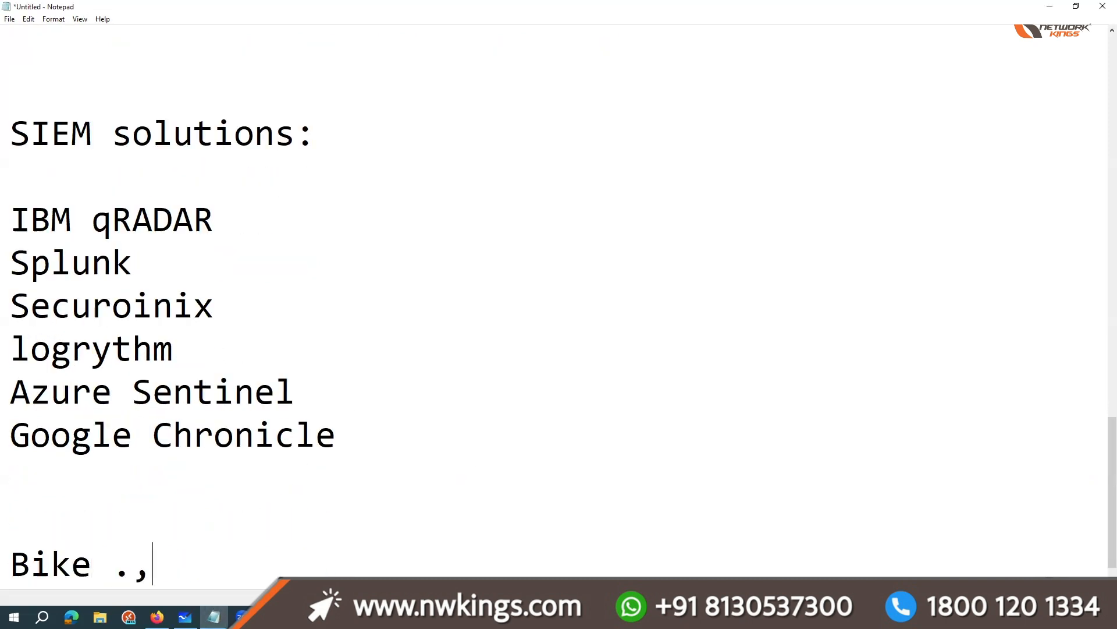
pyautogui.press('BackSpace')
pyautogui.press('BackSpace')
pyautogui.write(', mobile')
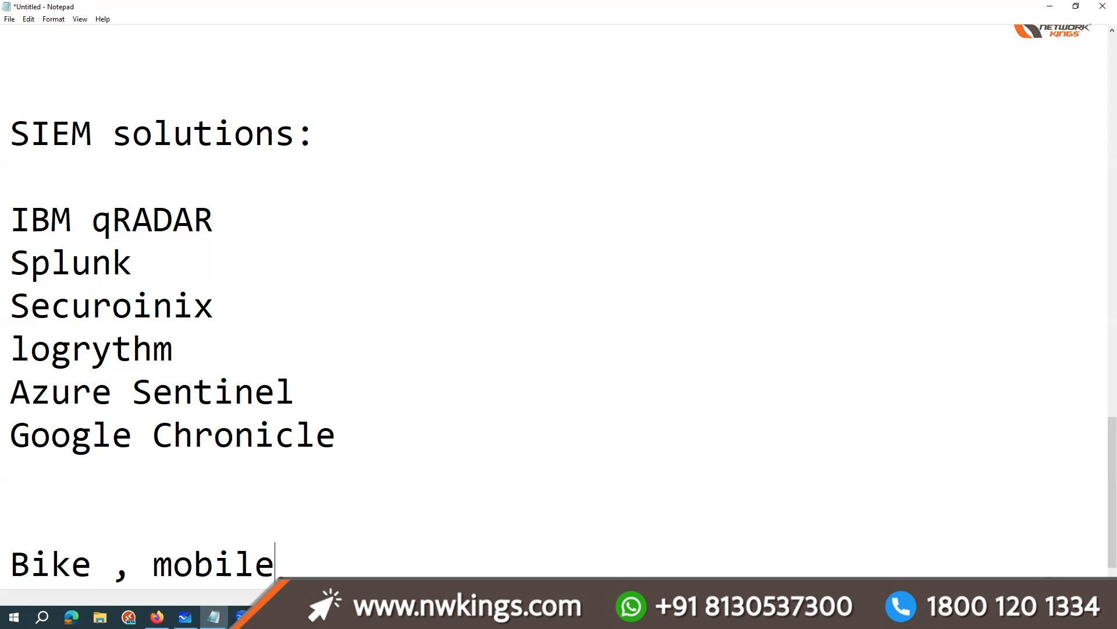
pyautogui.press('Return')
# Step: Go through the listed SIEM solutions one by one and highlight the IBM qRADAR line
pyautogui.doubleClick(150, 514)
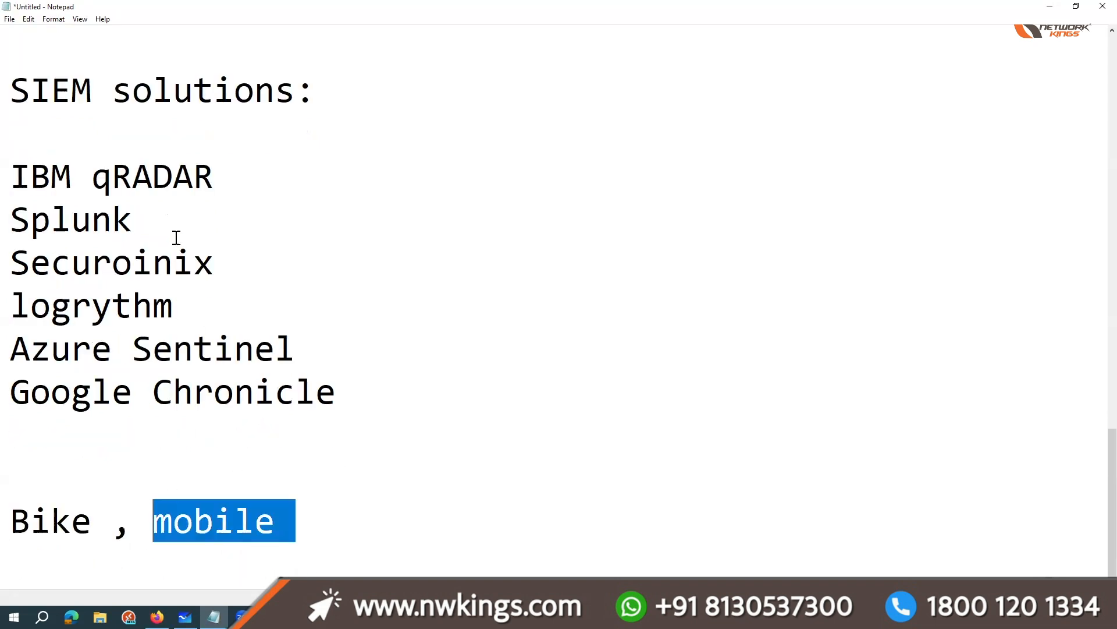
pyautogui.click(236, 161)
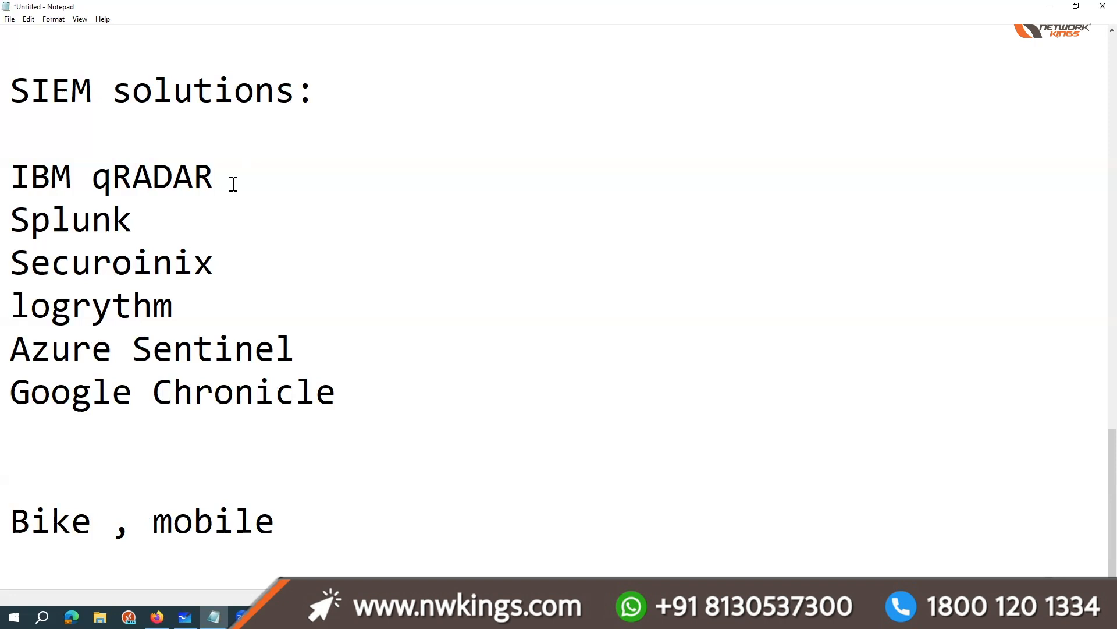
pyautogui.click(186, 222)
pyautogui.click(307, 264)
pyautogui.click(269, 305)
pyautogui.click(377, 400)
pyautogui.moveTo(177, 301); pyautogui.dragTo(236, 158)
pyautogui.click(25, 177)
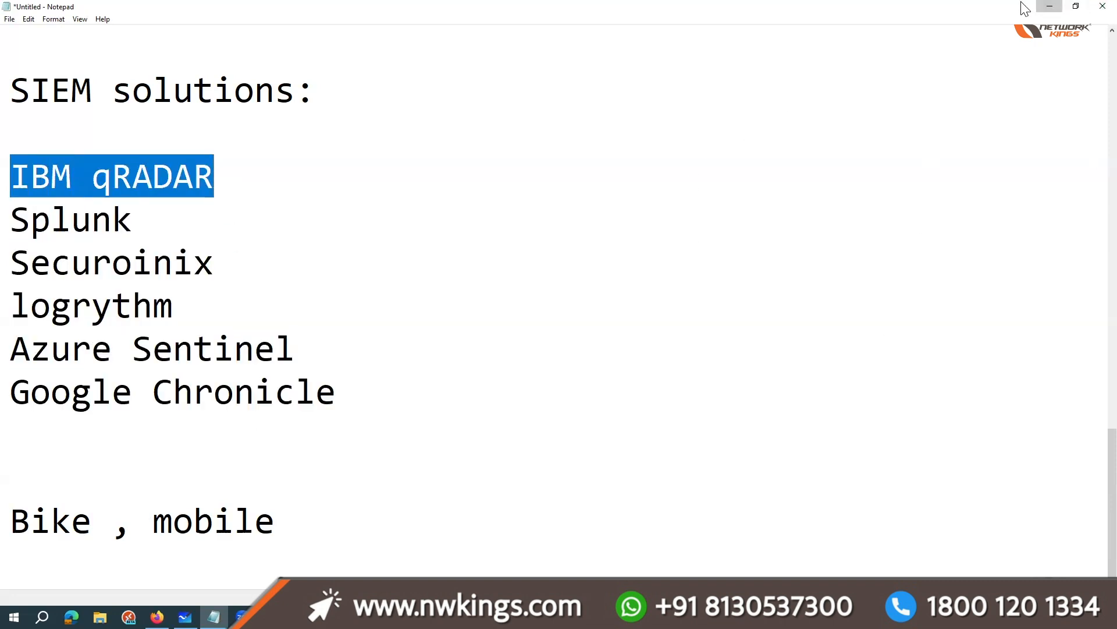
# Step: Switch to Firefox and run a Google search for "siem magic quadrant 2024"
pyautogui.click(1048, 7)
pyautogui.click(629, 35)
pyautogui.write('SIEM magix')
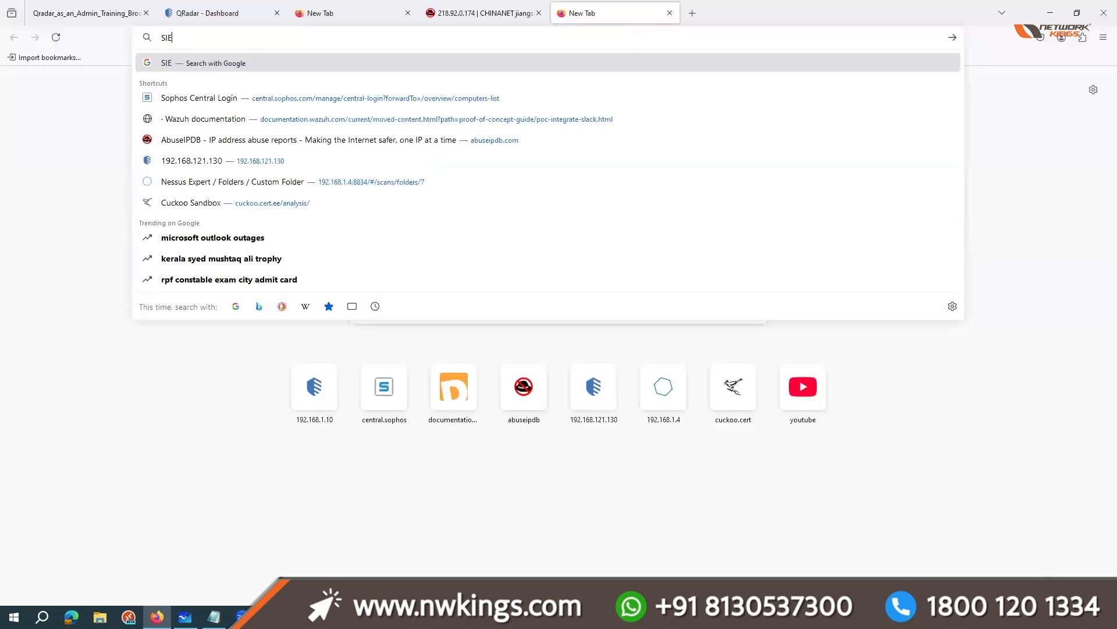
pyautogui.press('BackSpace')
pyautogui.write('c q')
pyautogui.press('Down')
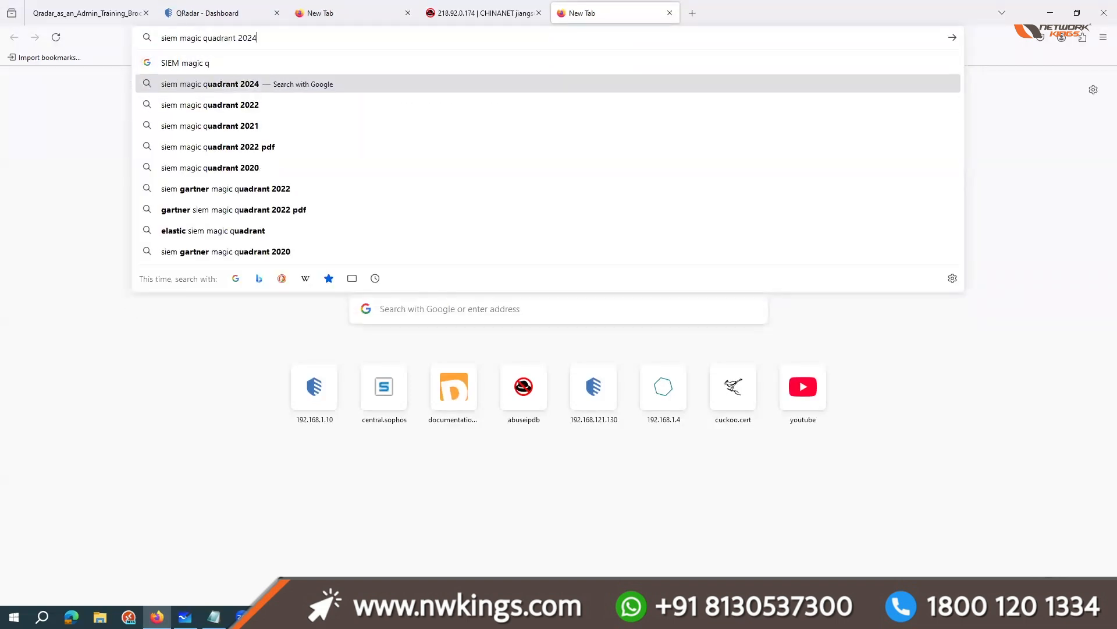
pyautogui.press('Return')
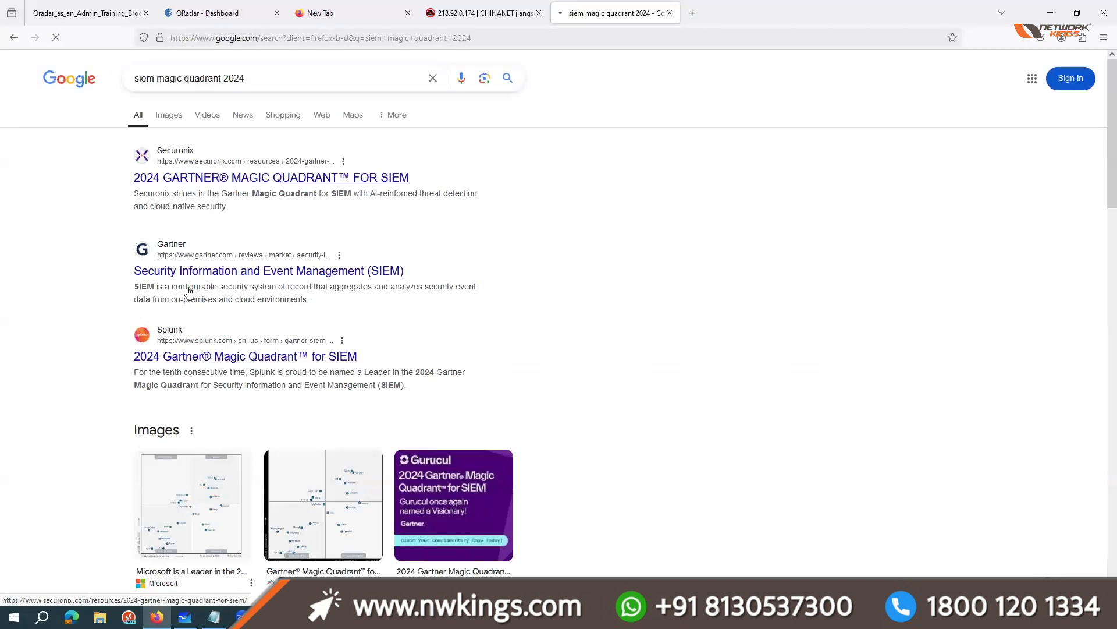
# Step: Preview ManageEngine's 2024 SIEM quadrant chart from the image results and open the image in a new tab
pyautogui.click(260, 458)
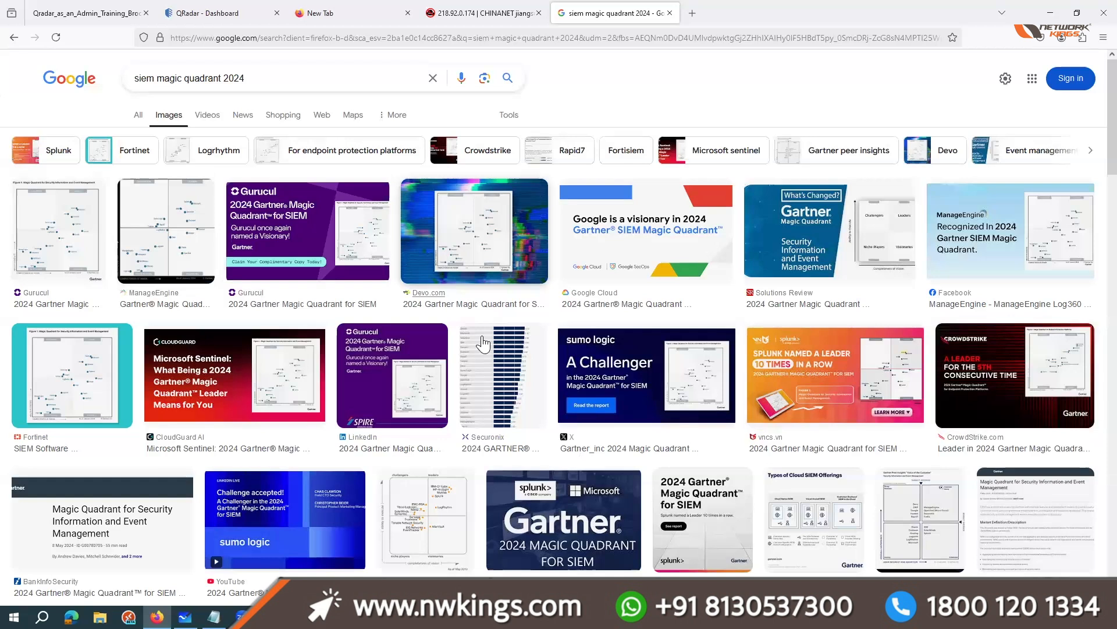
pyautogui.click(185, 231)
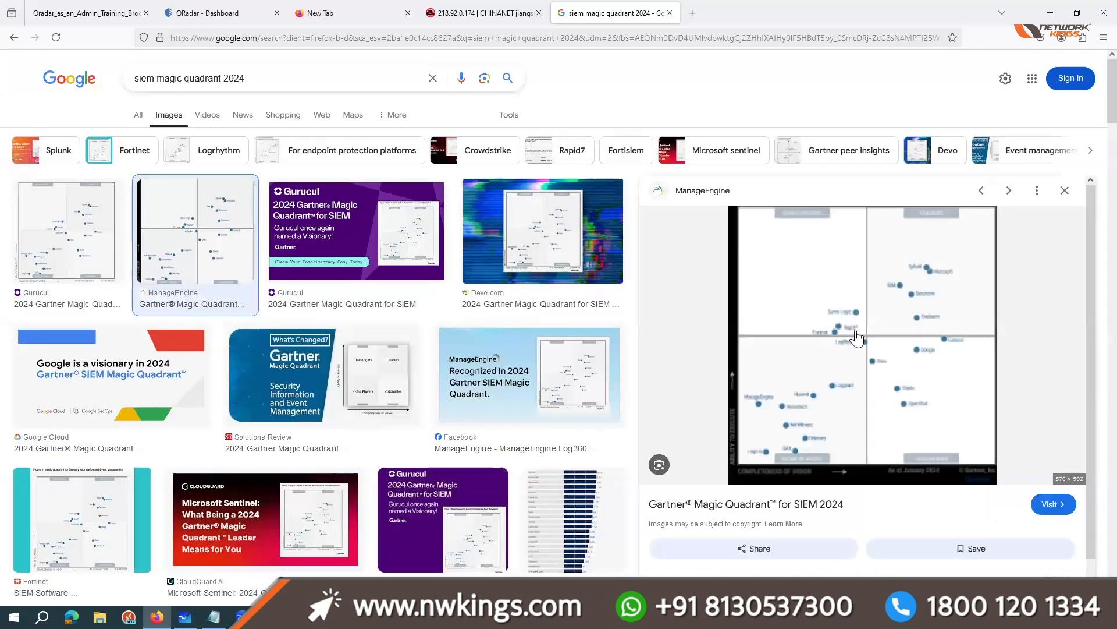
pyautogui.rightClick(857, 336)
pyautogui.click(900, 167)
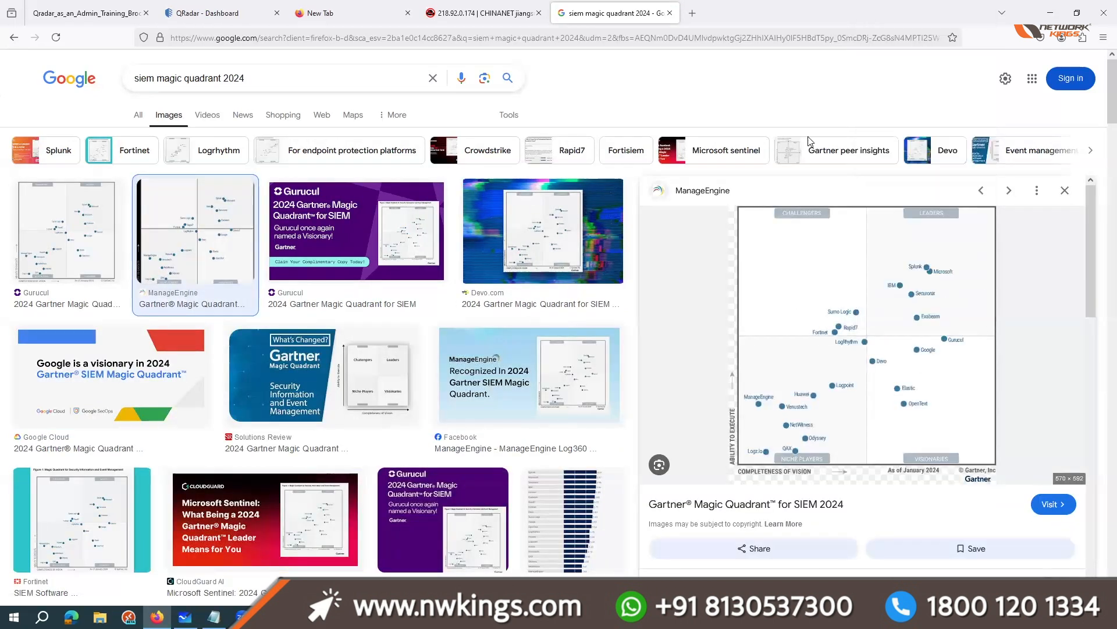
pyautogui.keyDown('ctrl'); pyautogui.scroll(7, 567, 369); pyautogui.keyUp('ctrl')
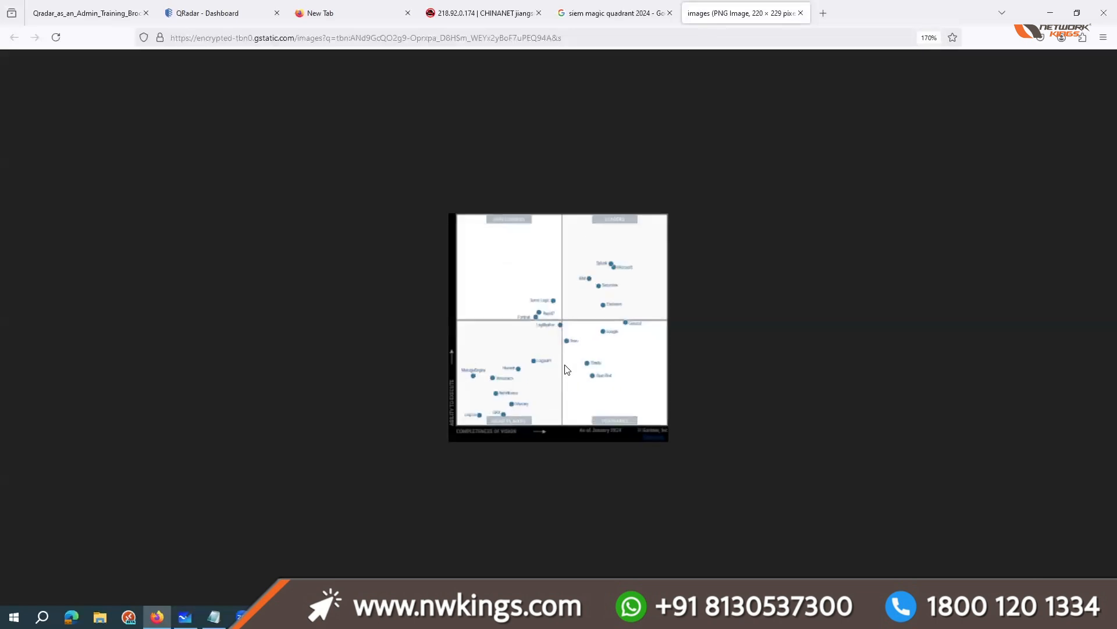
# Step: Return to the image results and open the ManageEngine source page showing the quadrant chart
pyautogui.click(492, 13)
pyautogui.click(611, 12)
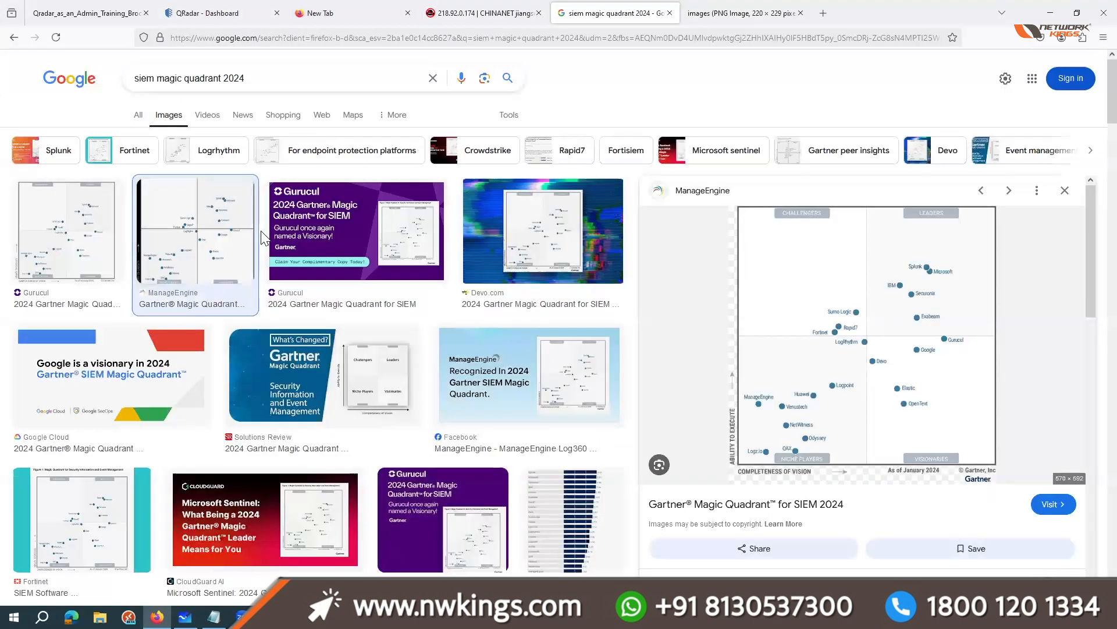
pyautogui.click(852, 346)
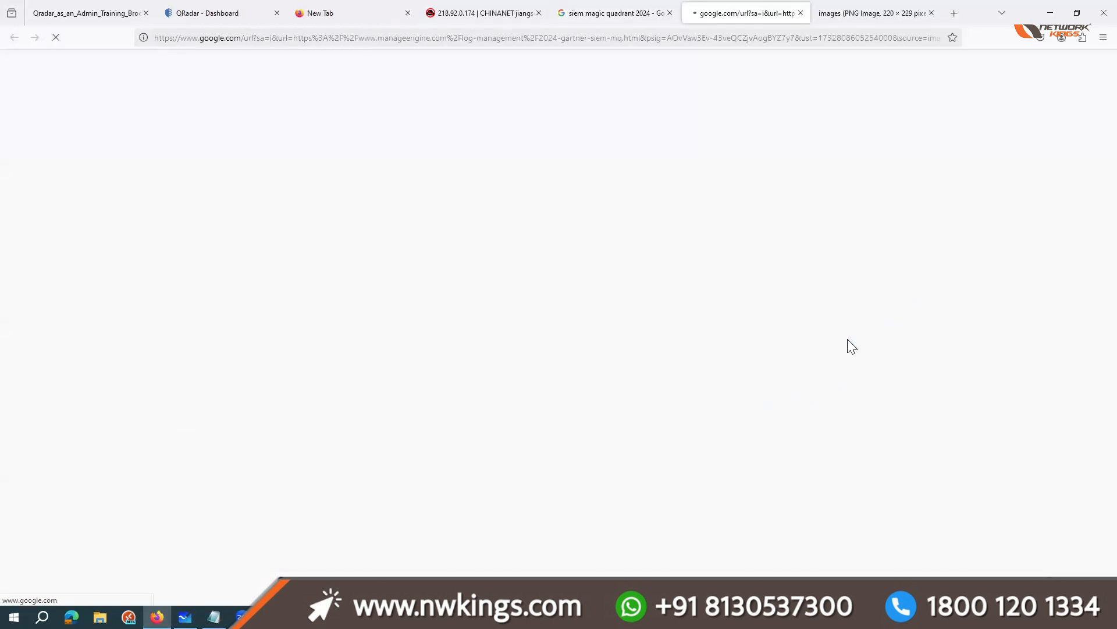
pyautogui.scroll(-5, 553, 392)
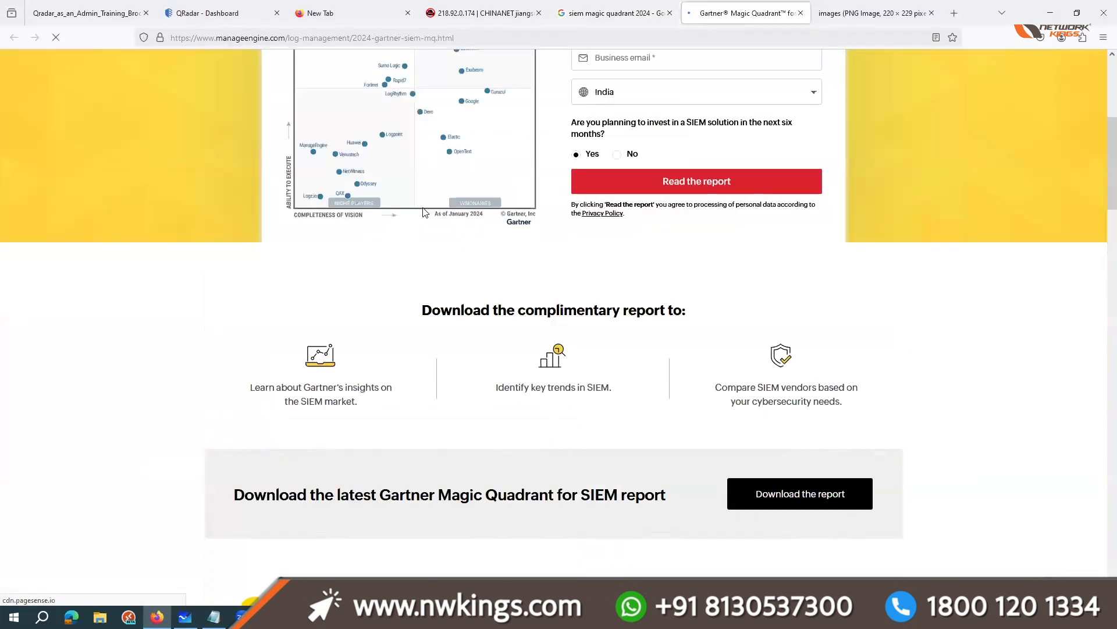
pyautogui.scroll(3, 423, 213)
# Step: Open the page's quadrant chart image in its own tab and enlarge it to 180% to read the vendor placements
pyautogui.rightClick(425, 213)
pyautogui.click(460, 221)
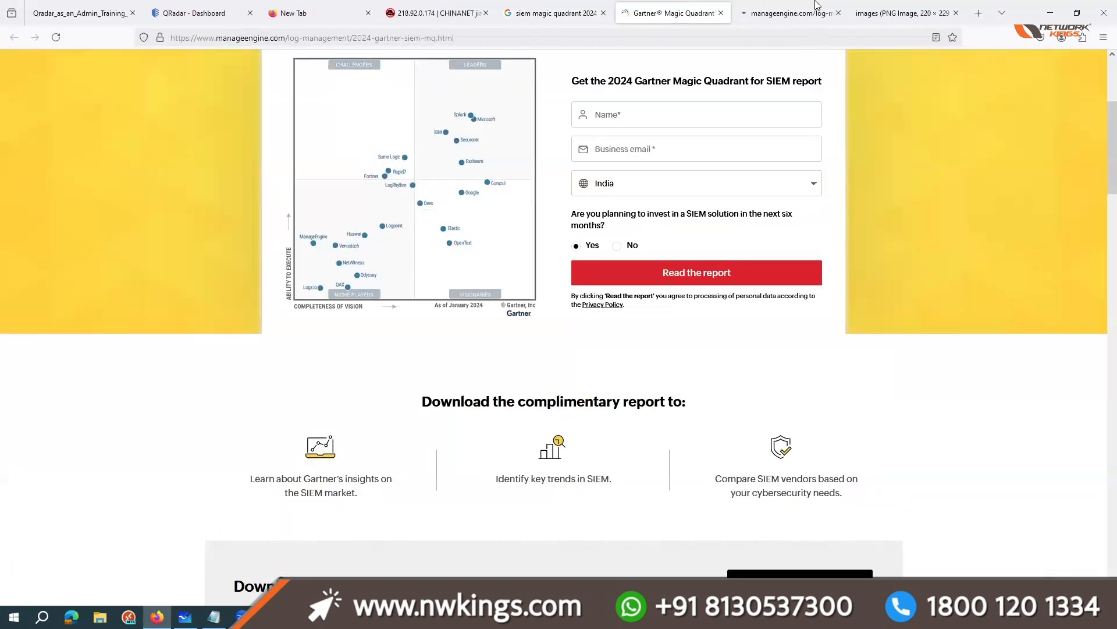
pyautogui.click(818, 8)
pyautogui.scroll(5, 675, 393)
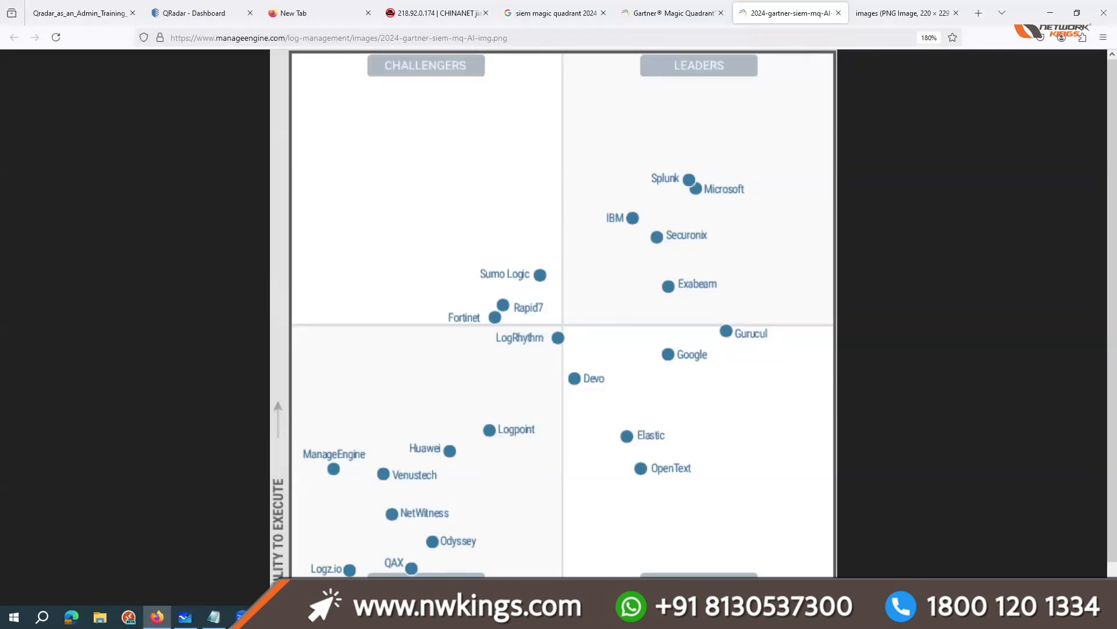
# Step: Switch to Notepad and write "7.5" a few lines below "Bike , mobile"
pyautogui.click(215, 617)
pyautogui.click(374, 534)
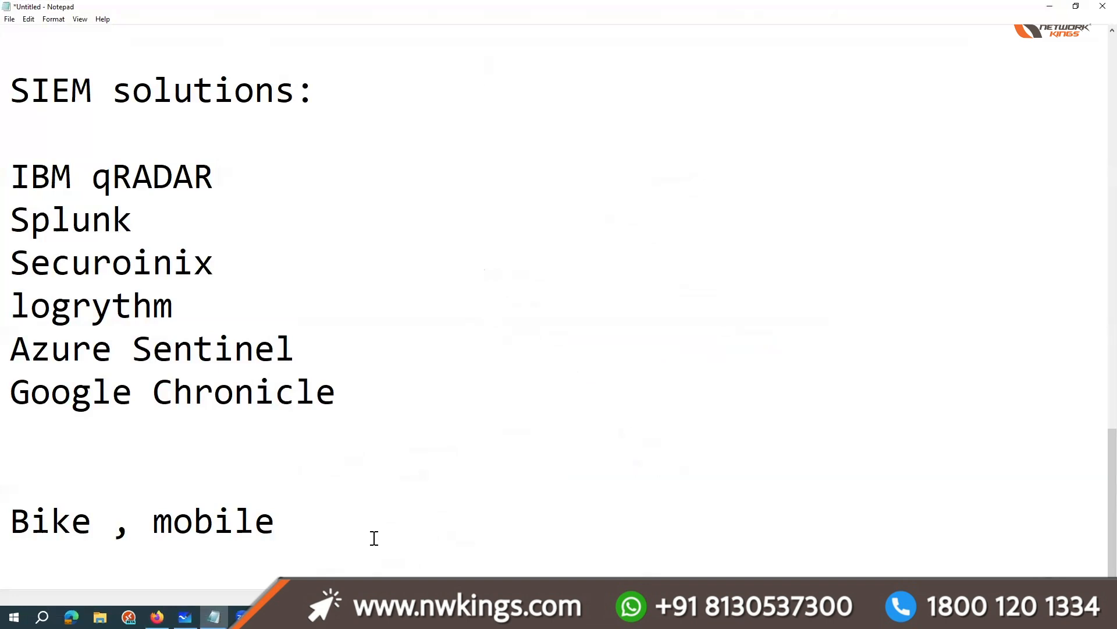
pyautogui.press('Return')
pyautogui.press('Return')
pyautogui.press('Return')
pyautogui.write('4.')
pyautogui.press('BackSpace')
pyautogui.press('BackSpace')
pyautogui.press('BackSpace')
pyautogui.write('7.5')
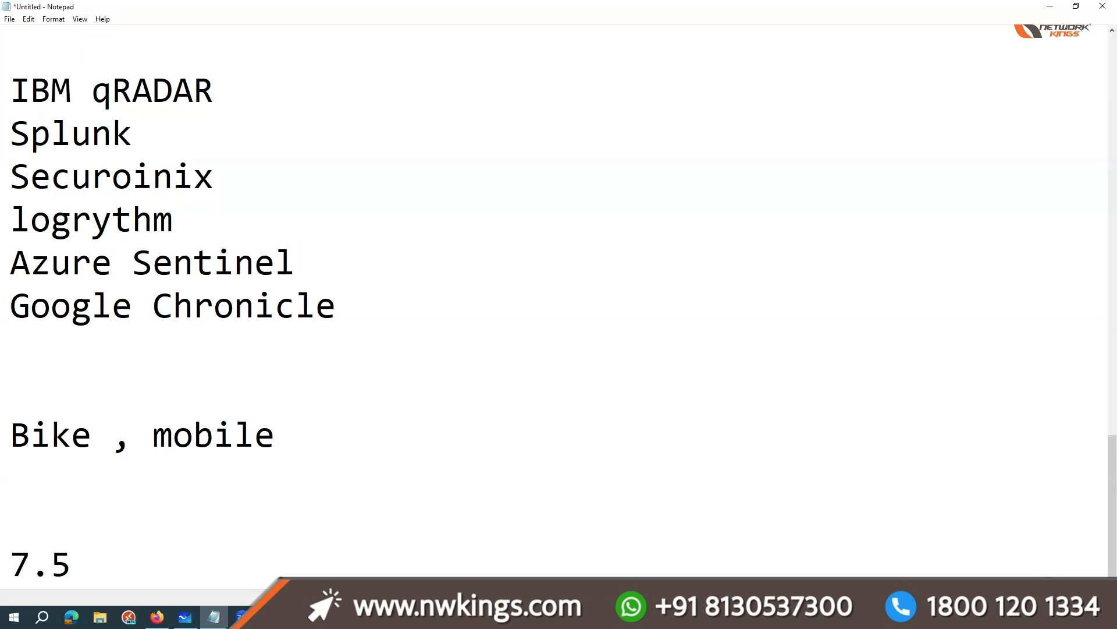
pyautogui.write(' qRADAR')
# Step: Write "Qradar" after the version number 7.5 on the same line
pyautogui.press('BackSpace')
pyautogui.press('BackSpace')
pyautogui.press('BackSpace')
pyautogui.press('BackSpace')
pyautogui.press('BackSpace')
pyautogui.press('BackSpace')
pyautogui.write('Qradar')
# Step: Switch to Firefox and search for "qradar community edition download" in a new tab
pyautogui.click(1044, 8)
pyautogui.click(977, 13)
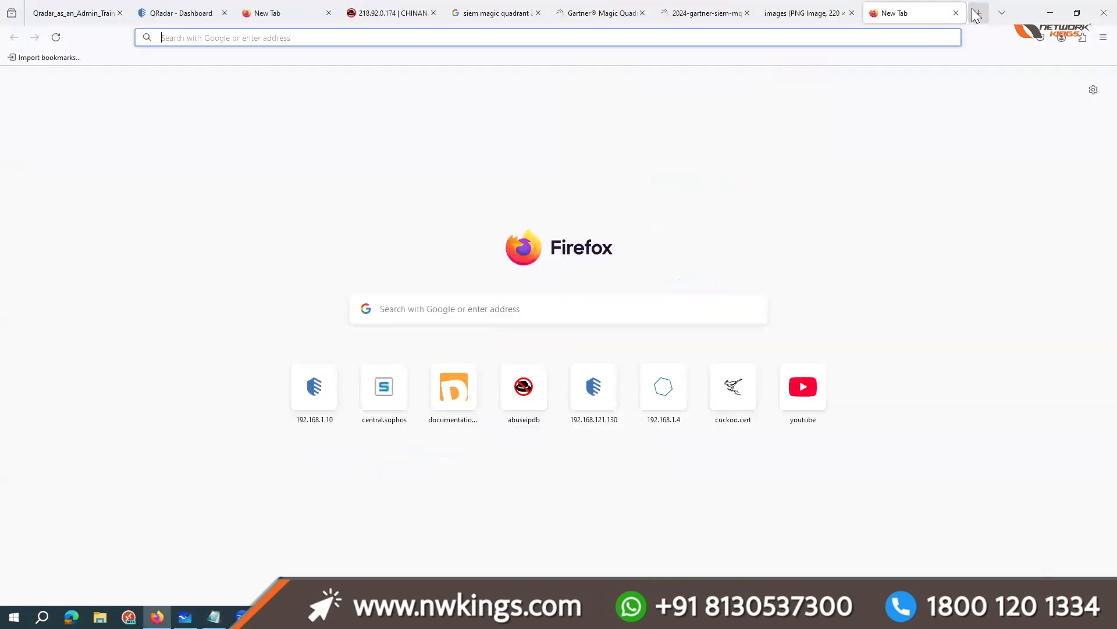
pyautogui.write('qradar commu')
pyautogui.press('Down')
pyautogui.press('Return')
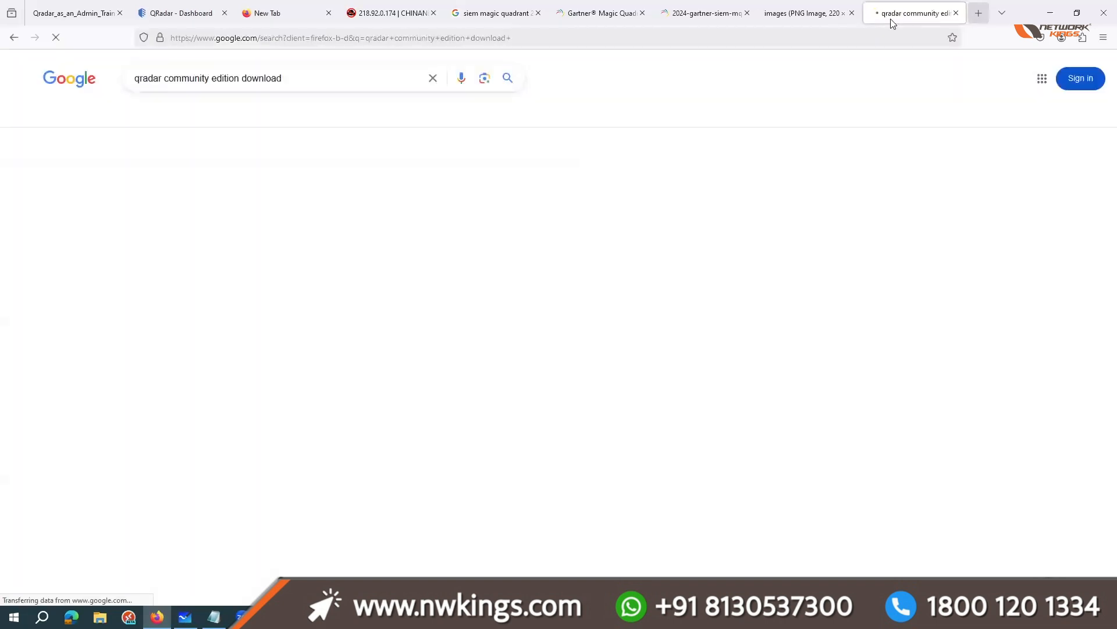
# Step: Open IBM's QRadar Community Edition page from the results and examine its event, flow and operating system details
pyautogui.middleClick(252, 181)
pyautogui.click(896, 13)
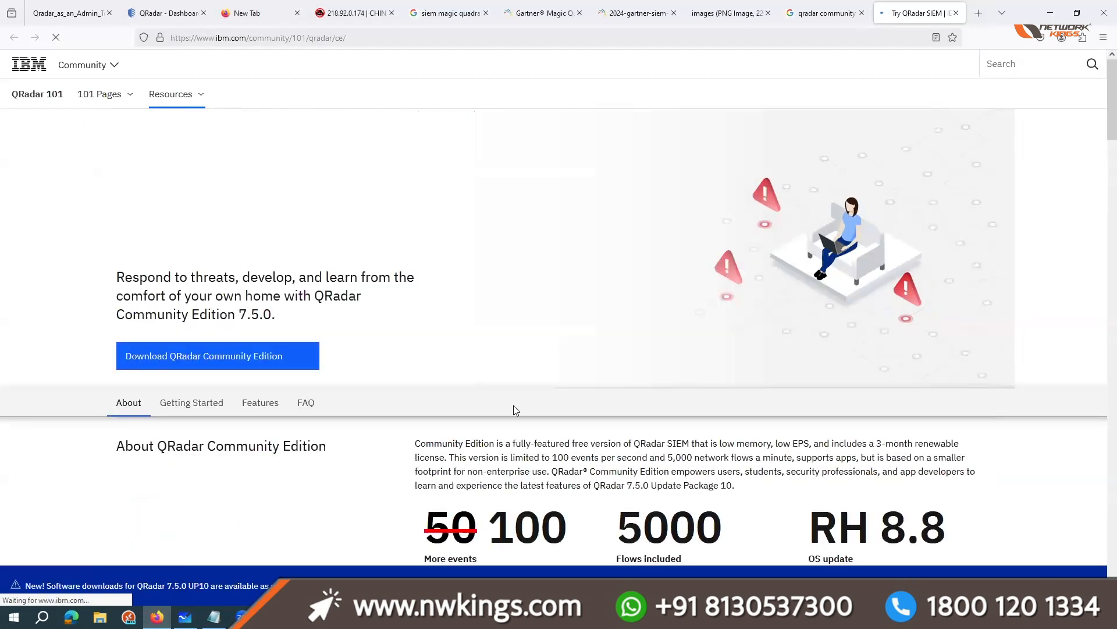
pyautogui.scroll(-4, 514, 405)
pyautogui.moveTo(489, 289); pyautogui.dragTo(726, 292)
pyautogui.click(804, 321)
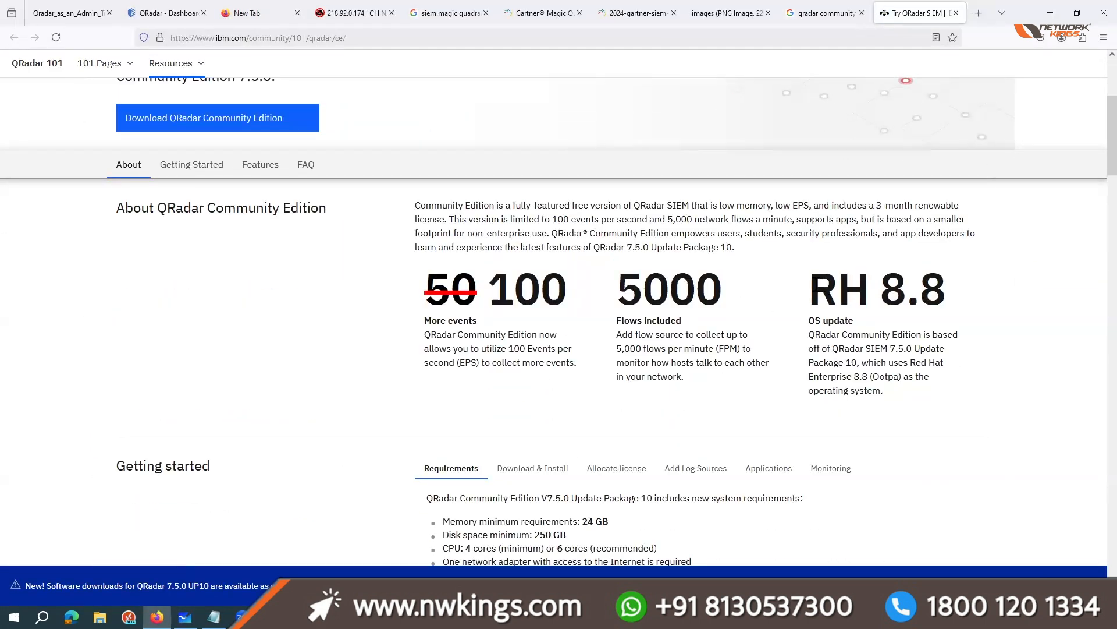
pyautogui.doubleClick(868, 284)
pyautogui.moveTo(867, 285); pyautogui.dragTo(960, 293)
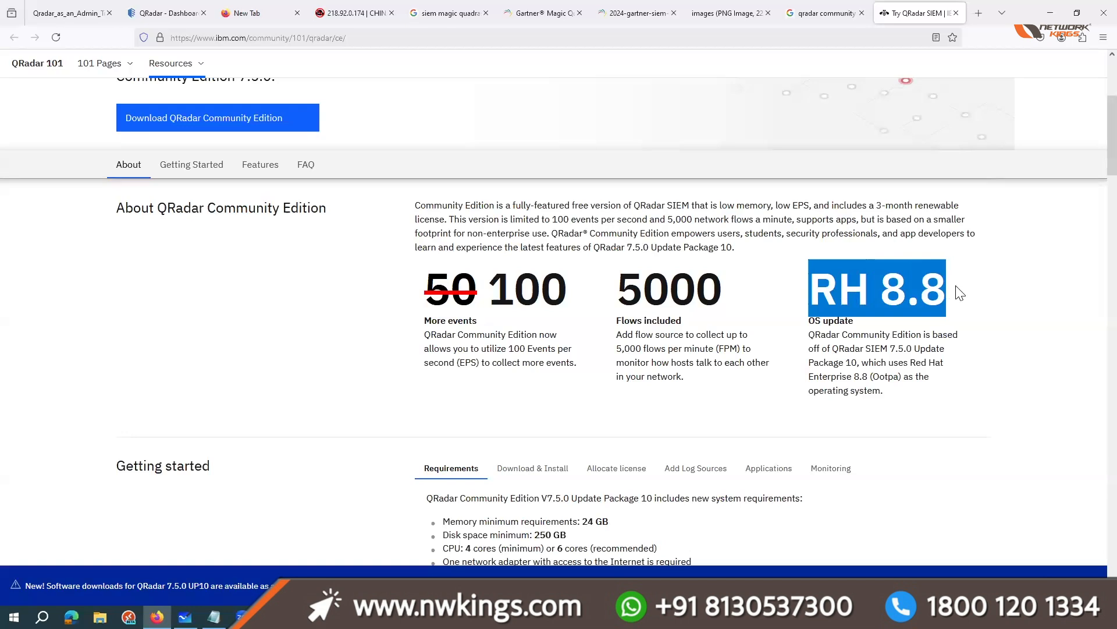
pyautogui.click(961, 293)
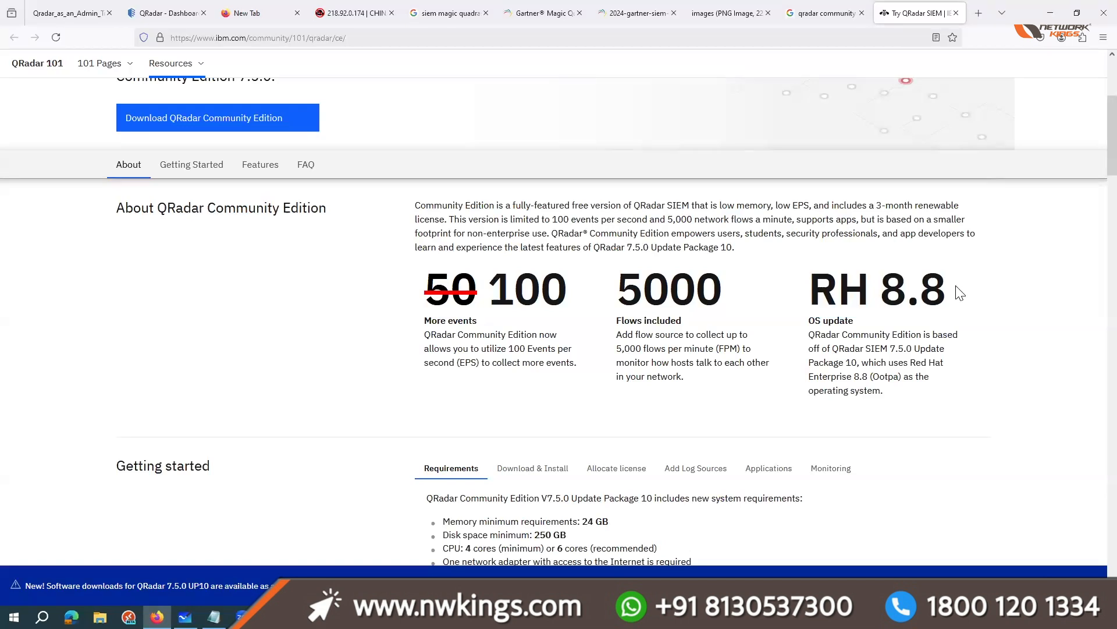
# Step: Read the memory, disk and CPU requirements in the Getting started section of the QRadar Community Edition page
pyautogui.scroll(-3, 613, 394)
pyautogui.moveTo(605, 367); pyautogui.dragTo(570, 320)
pyautogui.click(606, 394)
pyautogui.scroll(-3, 606, 394)
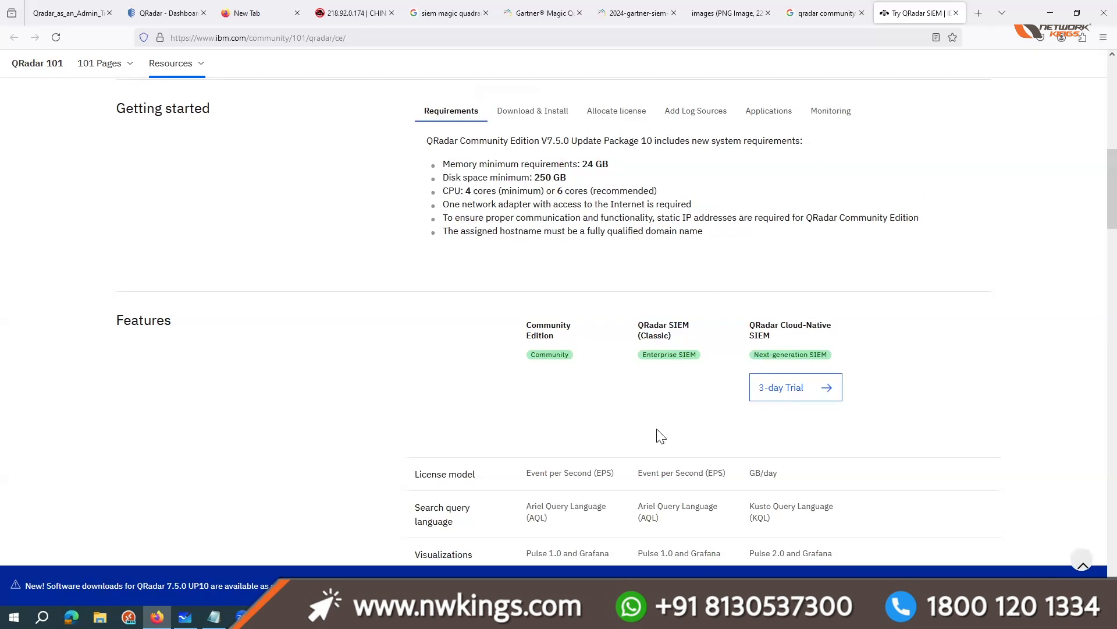
# Step: Compare the features of Community Edition, QRadar SIEM (Classic) and QRadar Cloud-Native SIEM in the Features table
pyautogui.scroll(-3, 636, 301)
pyautogui.scroll(-2, 579, 300)
pyautogui.scroll(1, 576, 280)
pyautogui.moveTo(550, 141); pyautogui.dragTo(524, 141)
pyautogui.click(731, 172)
pyautogui.moveTo(689, 144); pyautogui.dragTo(616, 125)
pyautogui.click(543, 136)
pyautogui.moveTo(543, 143); pyautogui.dragTo(518, 139)
pyautogui.click(517, 142)
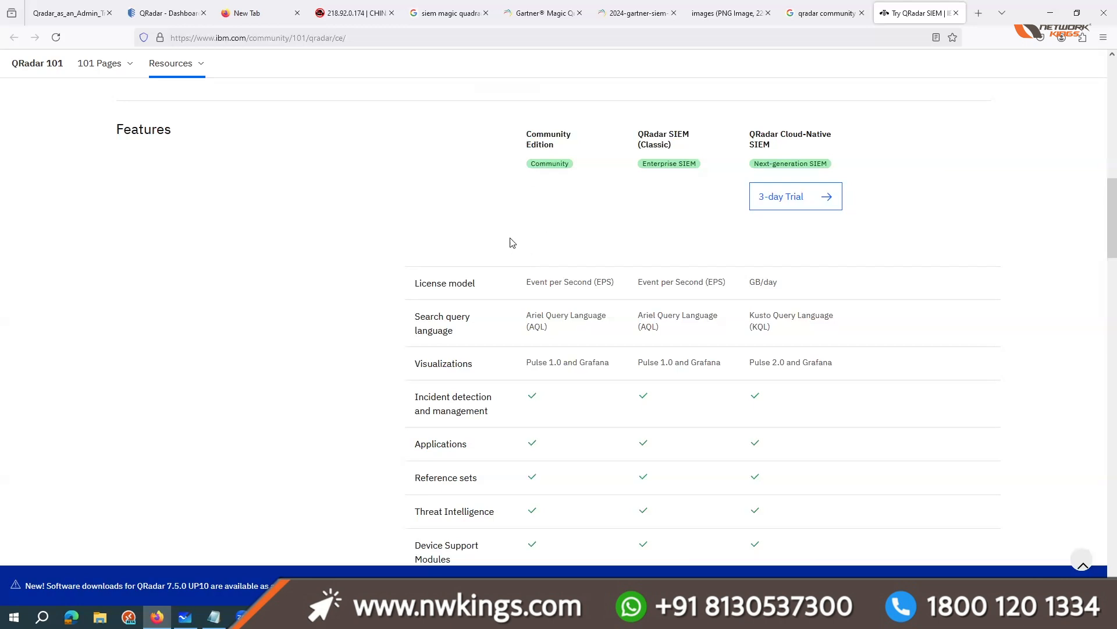
pyautogui.scroll(3, 473, 281)
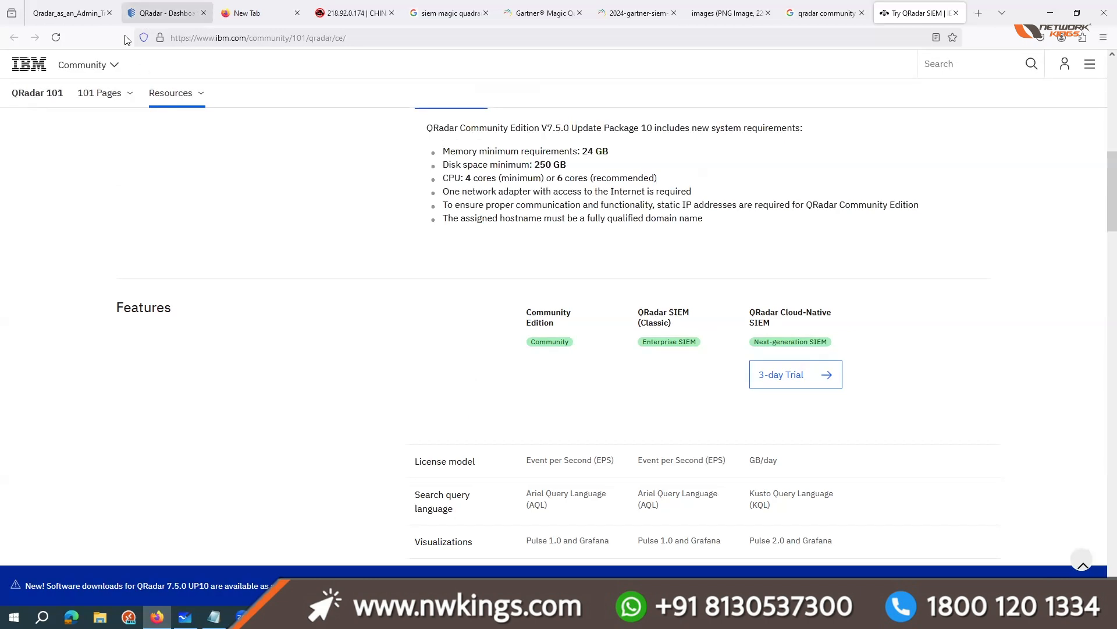
# Step: Switch to the QRadar console, enlarge the page to 140% and open the Admin page
pyautogui.click(175, 4)
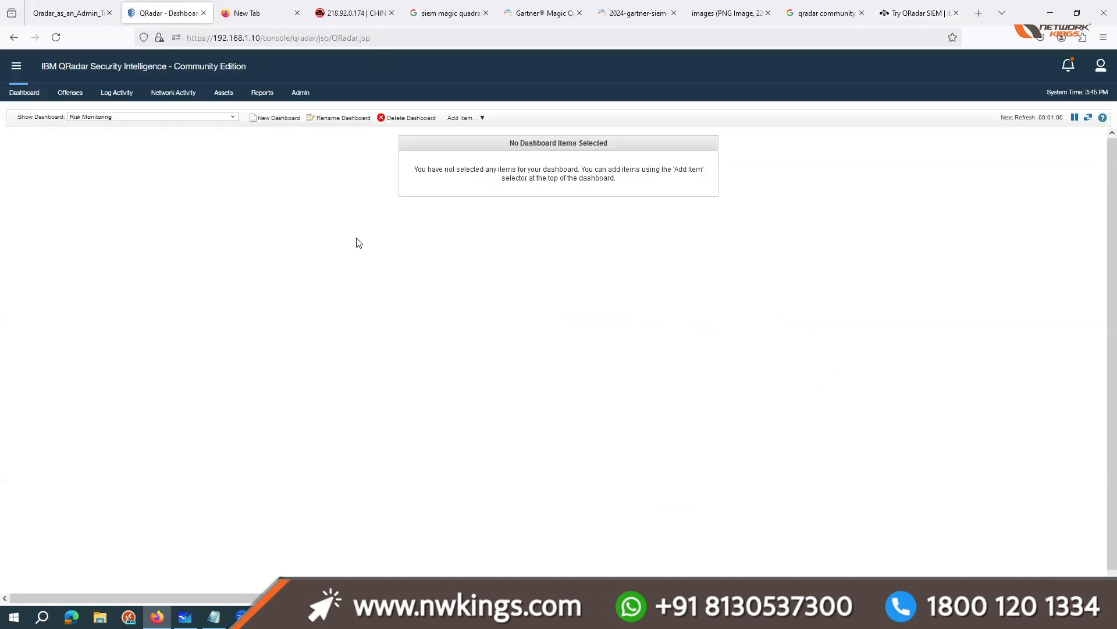
pyautogui.hotkey('ctrl', '+')
pyautogui.hotkey('ctrl', '+')
pyautogui.hotkey('ctrl', '+')
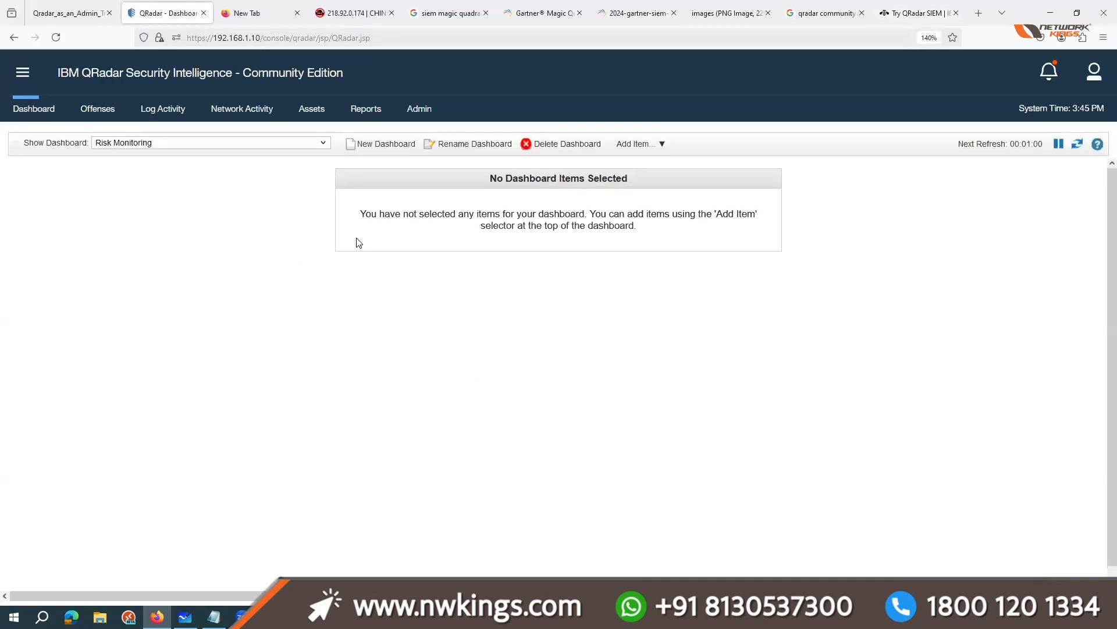
pyautogui.click(421, 107)
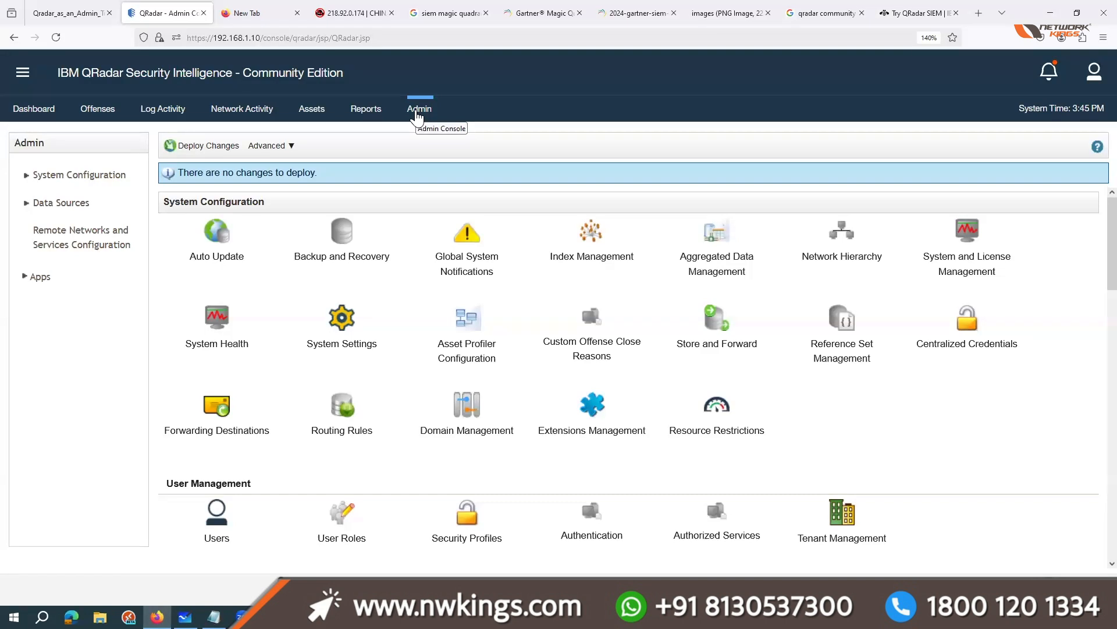
# Step: Look over the Admin page's sections, open Log Sources, review the listed log sources and close their window
pyautogui.scroll(-3, 825, 396)
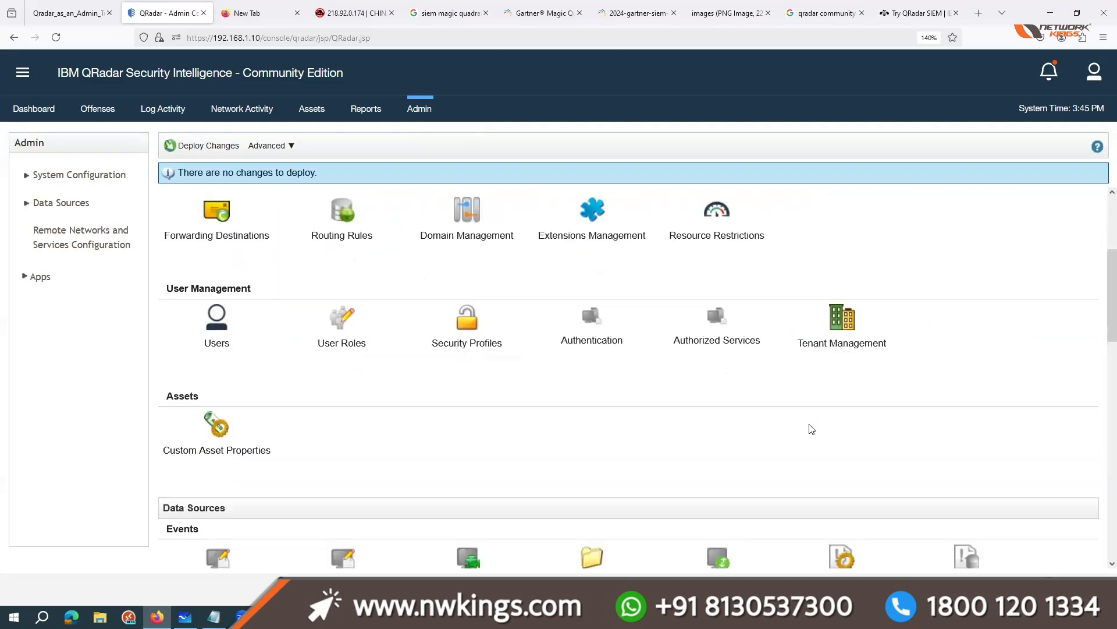
pyautogui.scroll(-8, 812, 429)
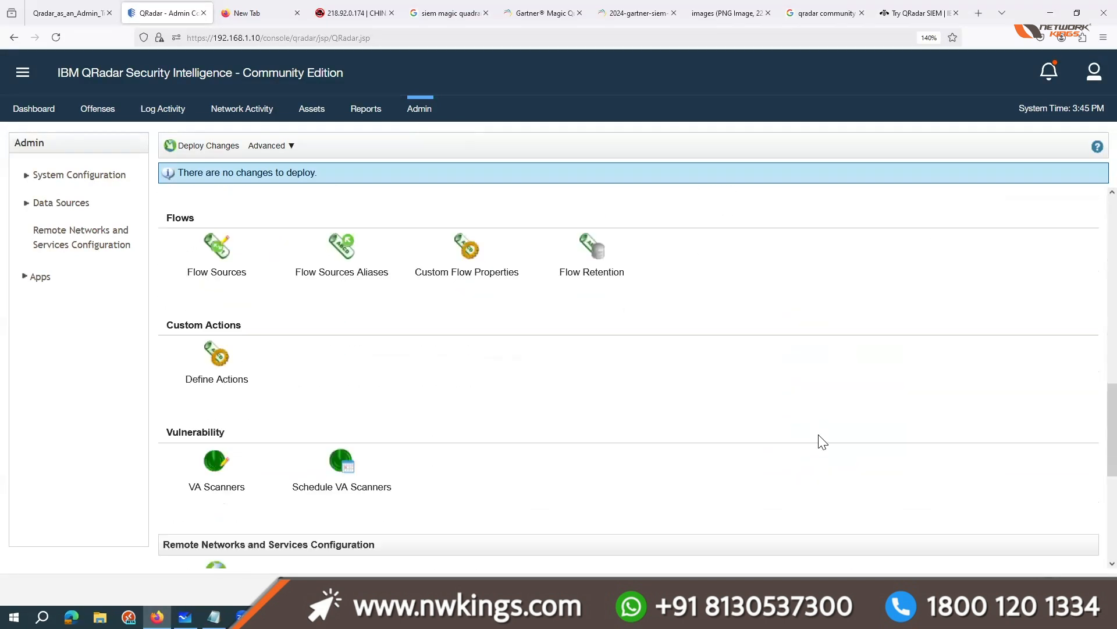
pyautogui.scroll(-5, 819, 442)
pyautogui.scroll(5, 811, 441)
pyautogui.scroll(3, 367, 340)
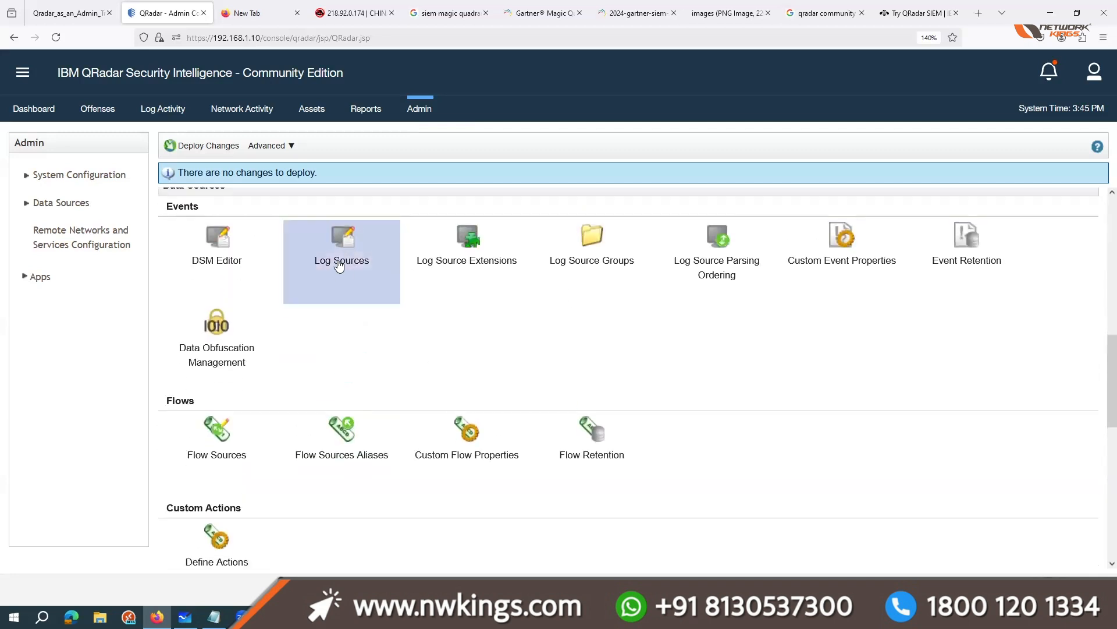
pyautogui.click(339, 266)
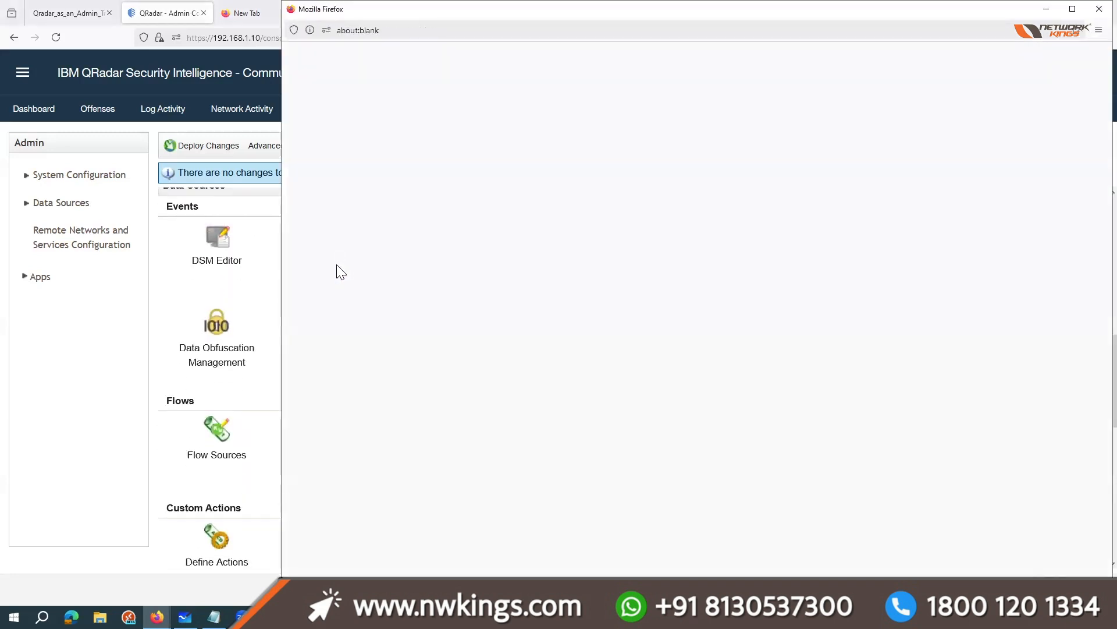
pyautogui.moveTo(349, 165); pyautogui.dragTo(362, 290)
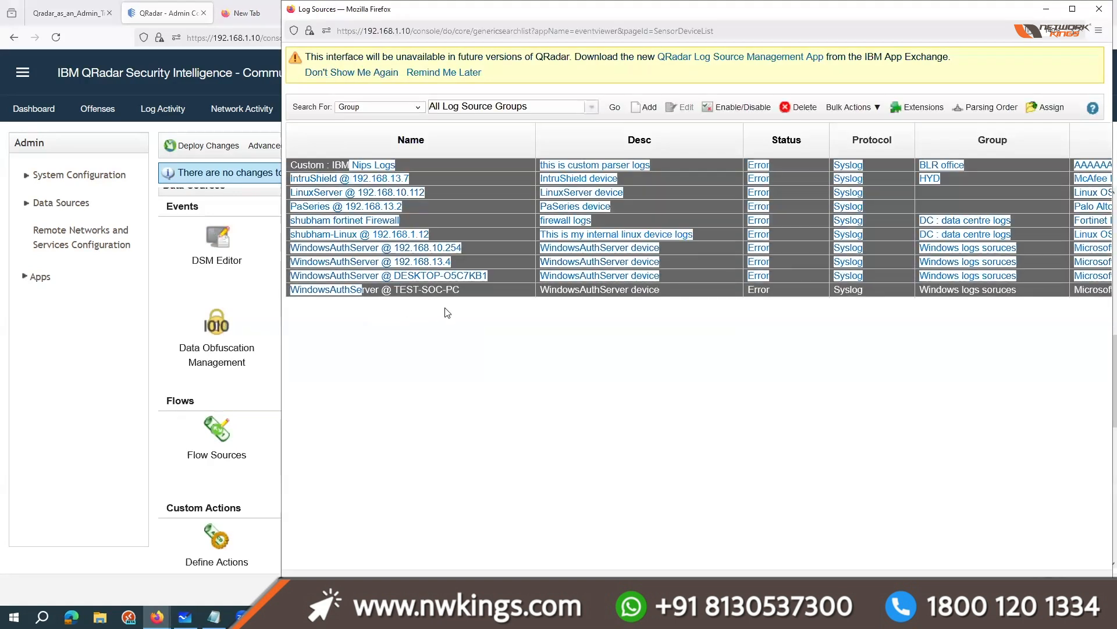
pyautogui.click(1097, 10)
# Step: Open Extensions Management from the System Configuration section, review its extensions and minimize the window
pyautogui.scroll(3, 386, 341)
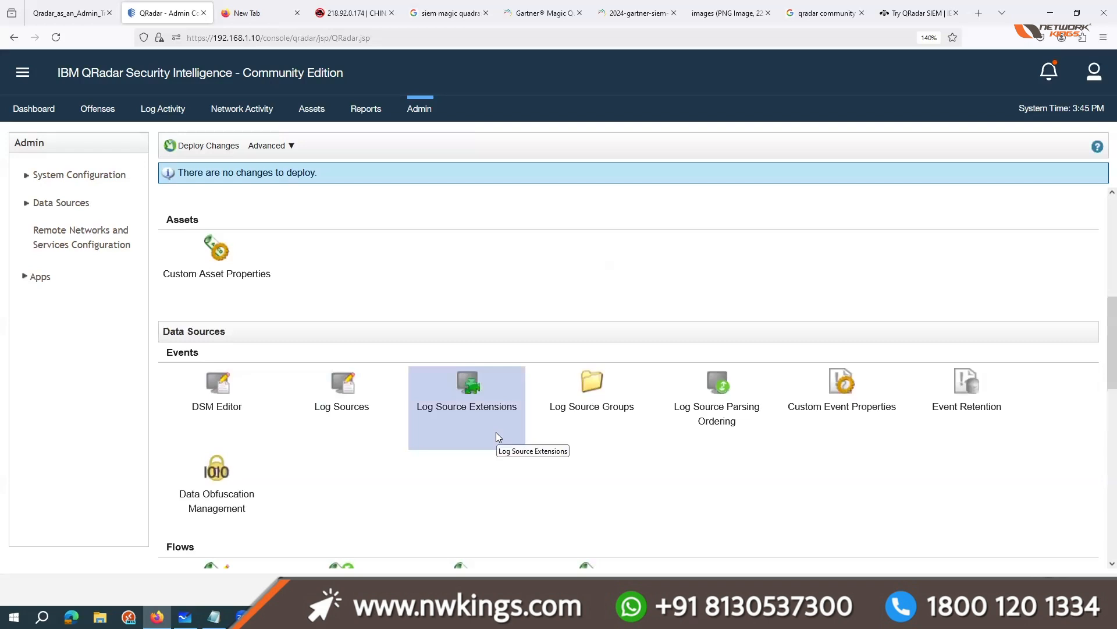
pyautogui.scroll(7, 504, 469)
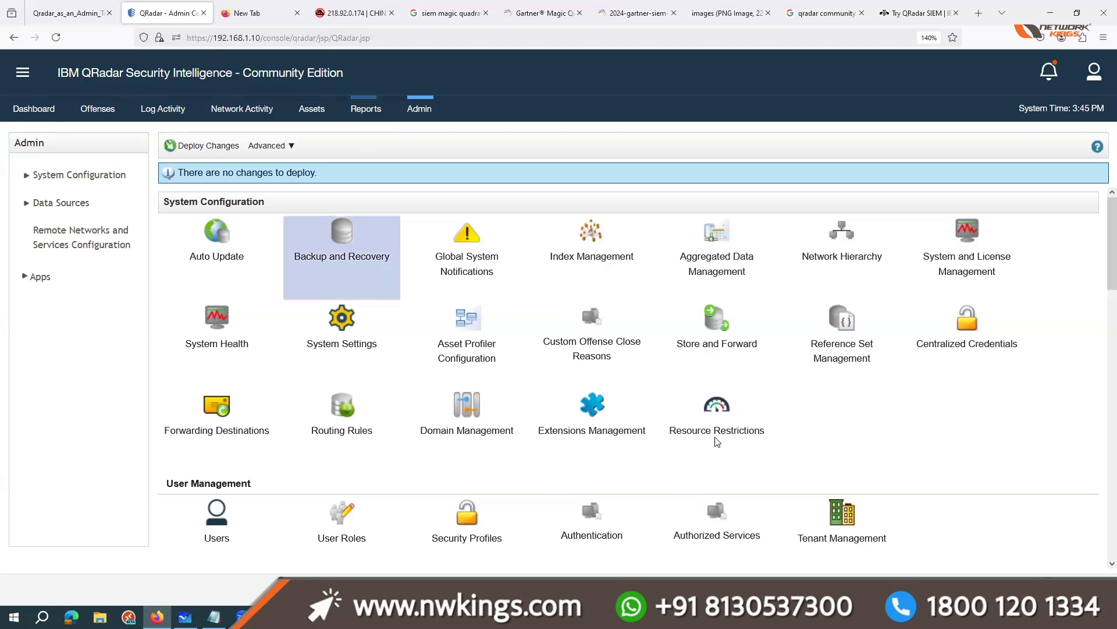
pyautogui.click(625, 407)
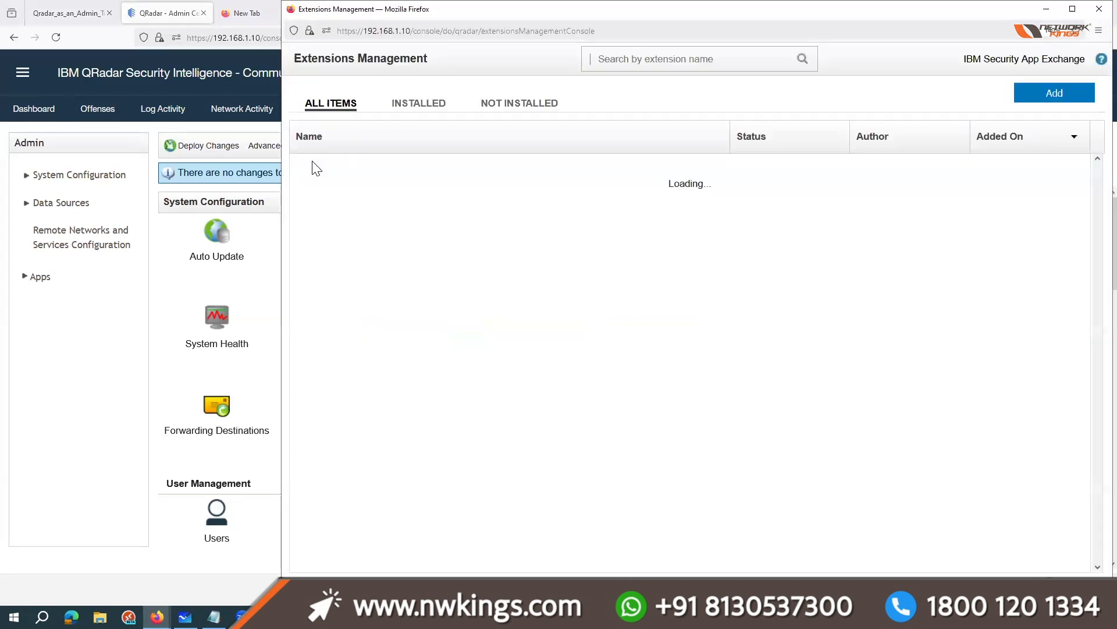
pyautogui.click(1046, 8)
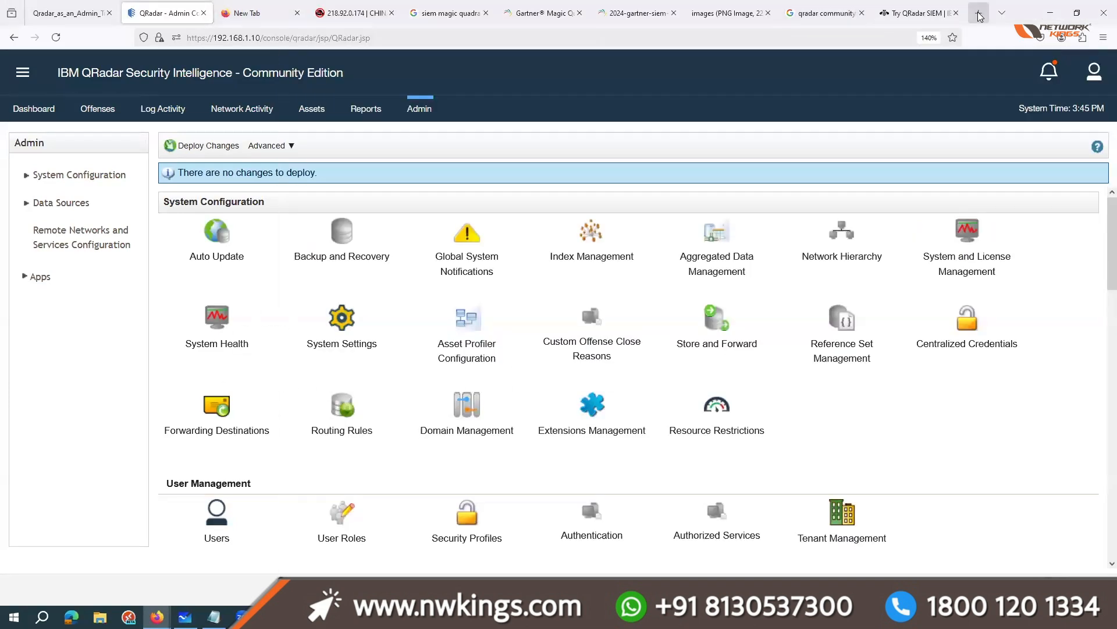
# Step: Search the web for "ibm app exchange" in a new tab and open the IBM Security App Exchange page
pyautogui.click(977, 10)
pyautogui.write('ibm')
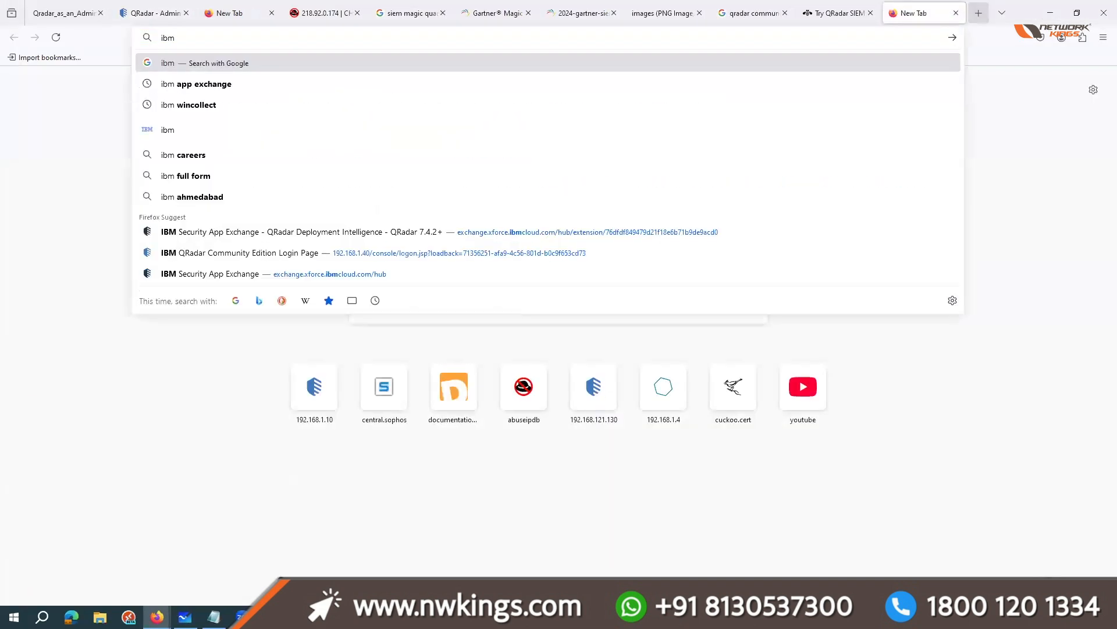
pyautogui.press('Down')
pyautogui.press('Return')
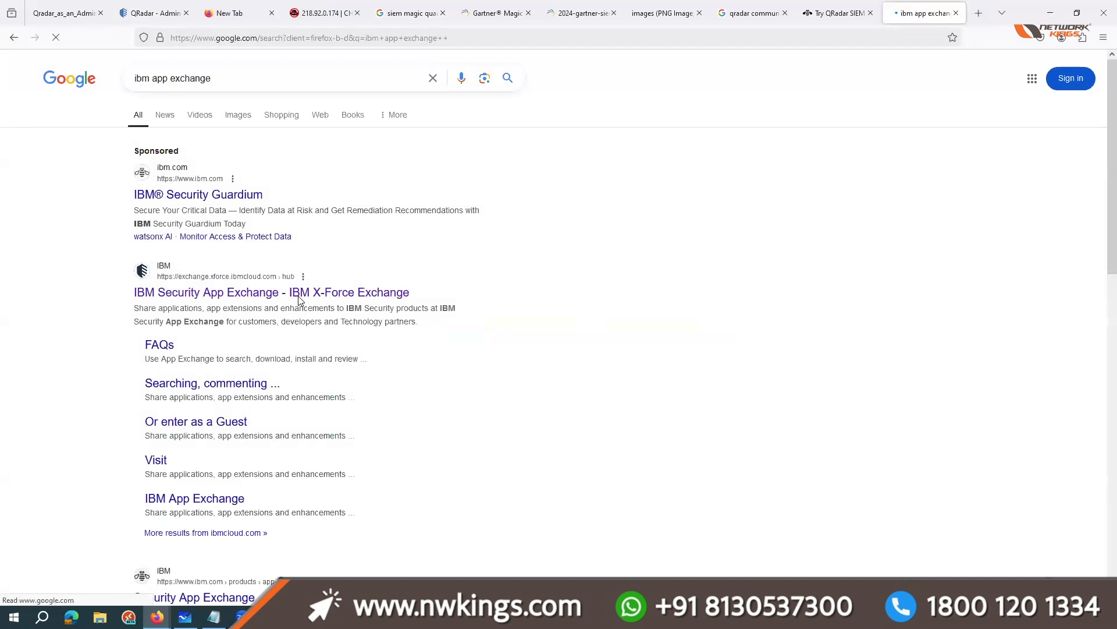
pyautogui.click(299, 297)
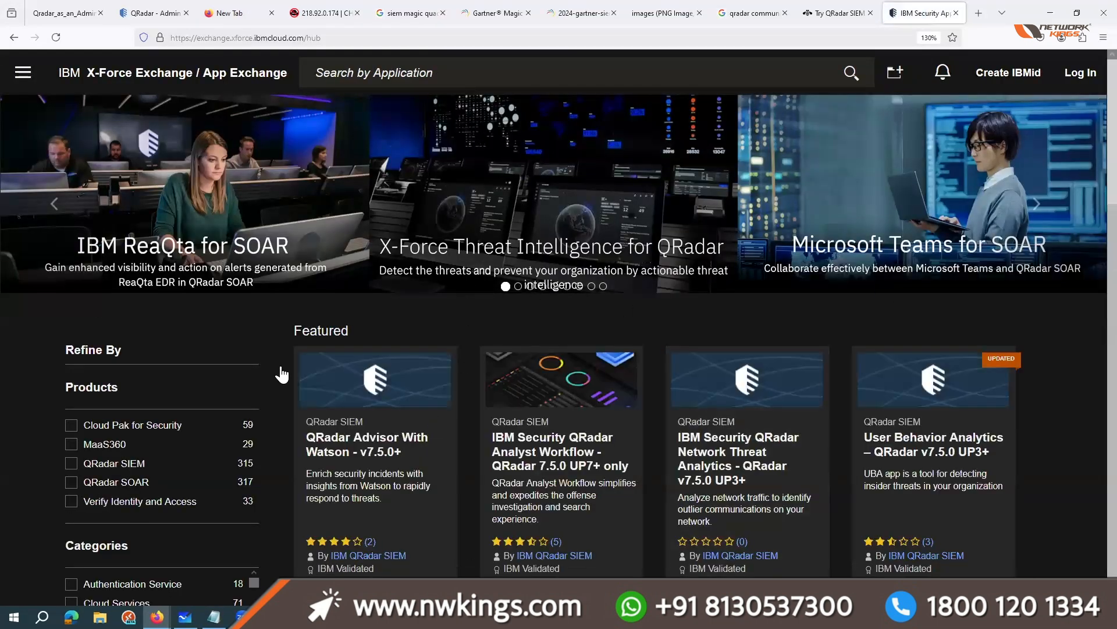
# Step: Search the App Exchange for "use case" and open the QRadar Use Case Manager pages for 7.5.0 UP7+ and 7.5.0+
pyautogui.click(415, 70)
pyautogui.write('use case')
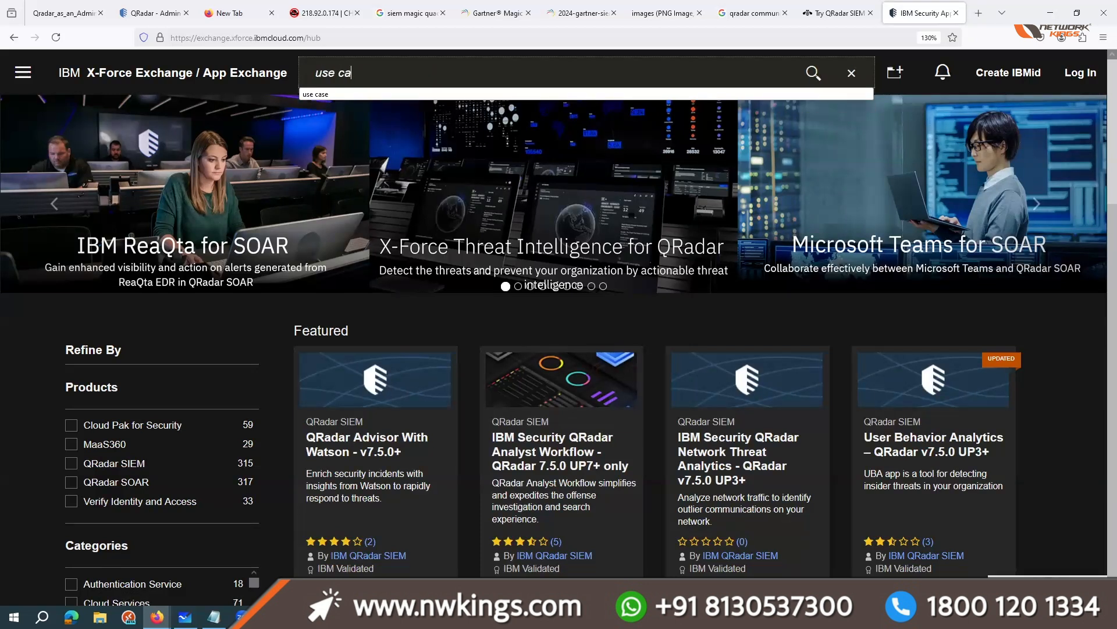
pyautogui.press('Return')
pyautogui.scroll(-2, 388, 386)
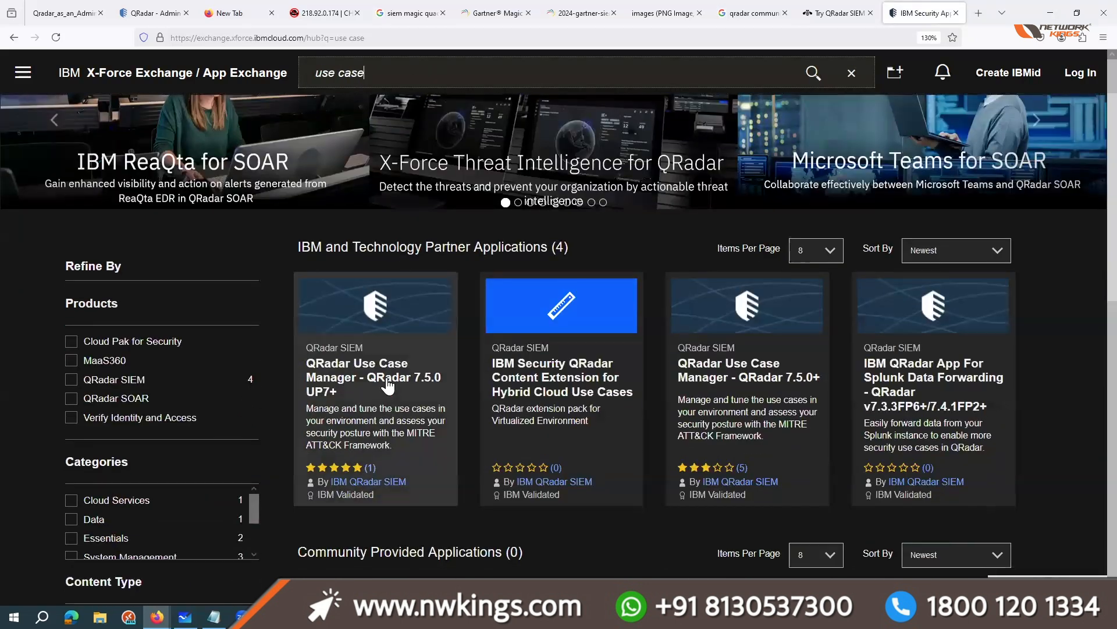
pyautogui.middleClick(388, 386)
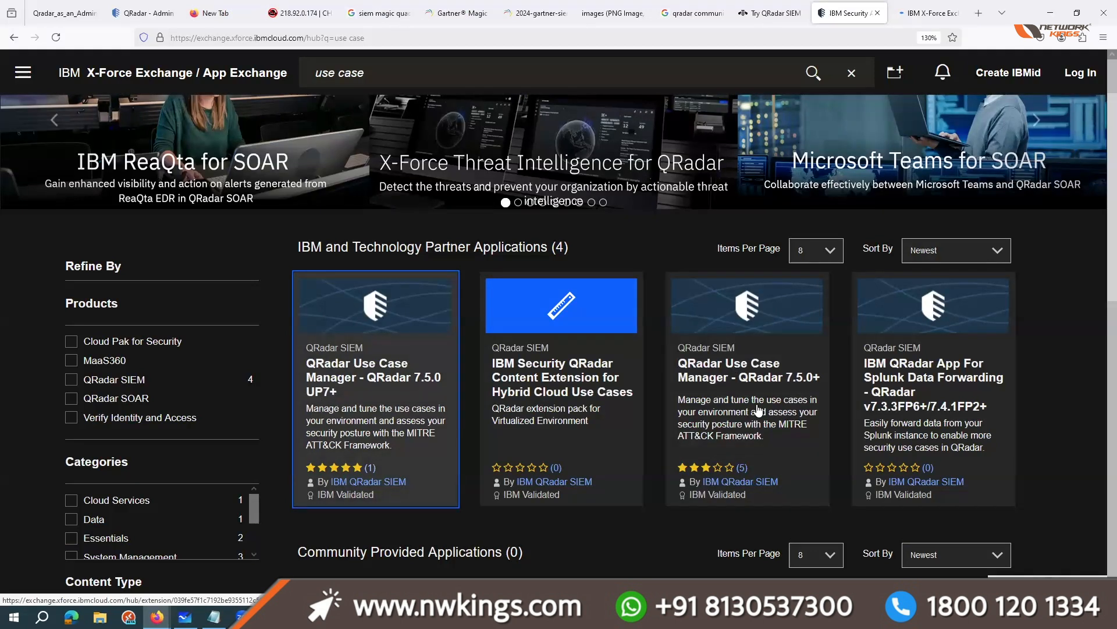
pyautogui.click(707, 371)
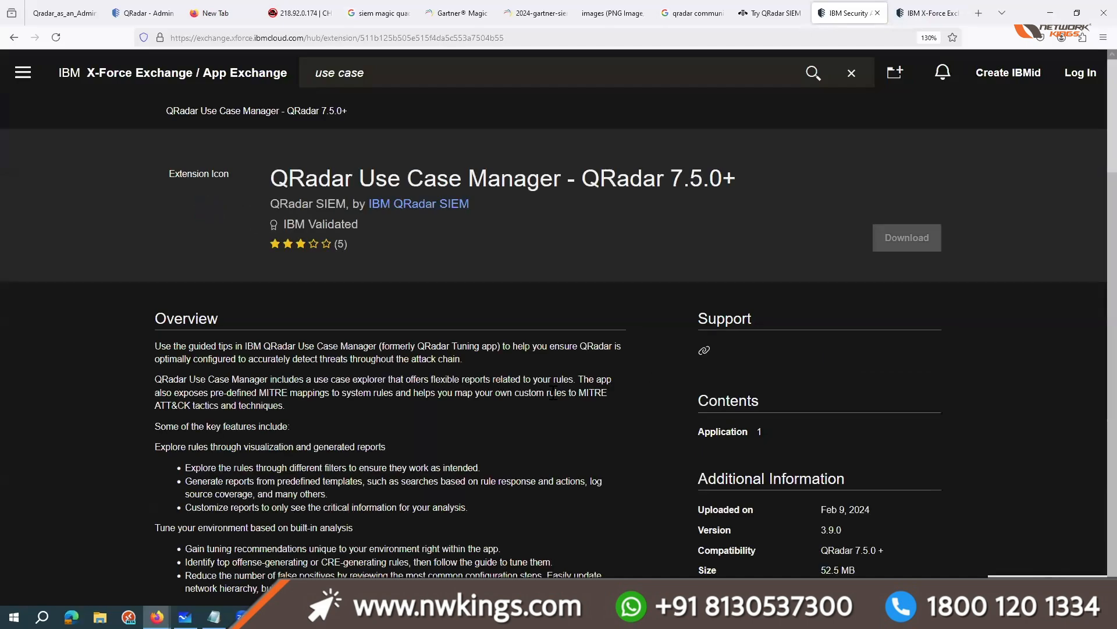
# Step: Examine the QRadar Use Case Manager - QRadar 7.5.0+ details and browse its enlarged screenshots, closing the image viewer at the end
pyautogui.moveTo(271, 179); pyautogui.dragTo(488, 183)
pyautogui.click(487, 182)
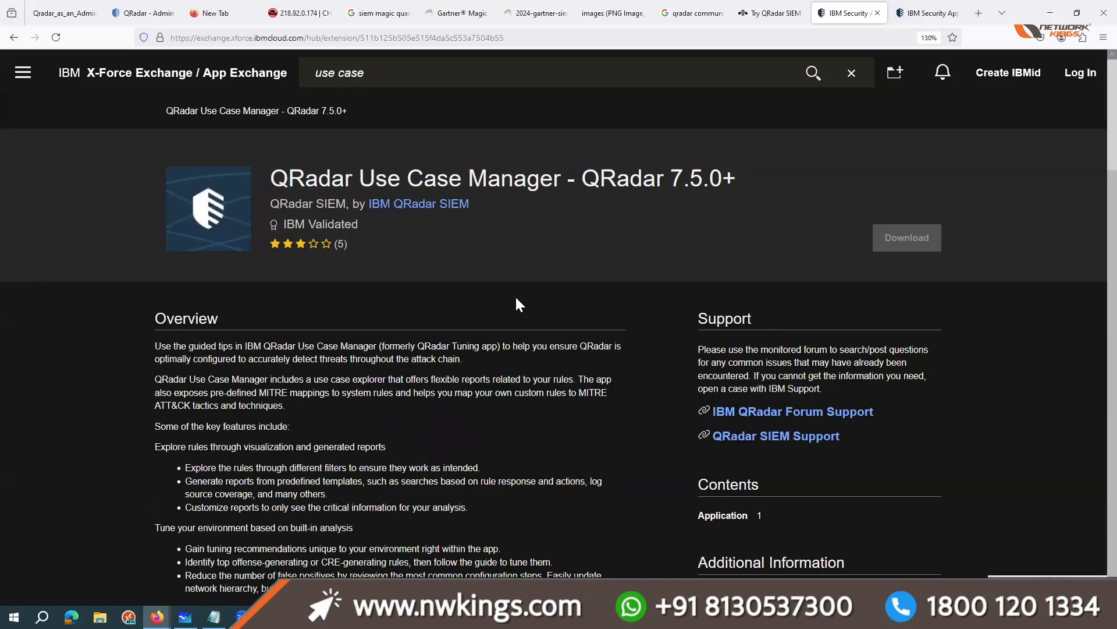
pyautogui.scroll(-10, 519, 304)
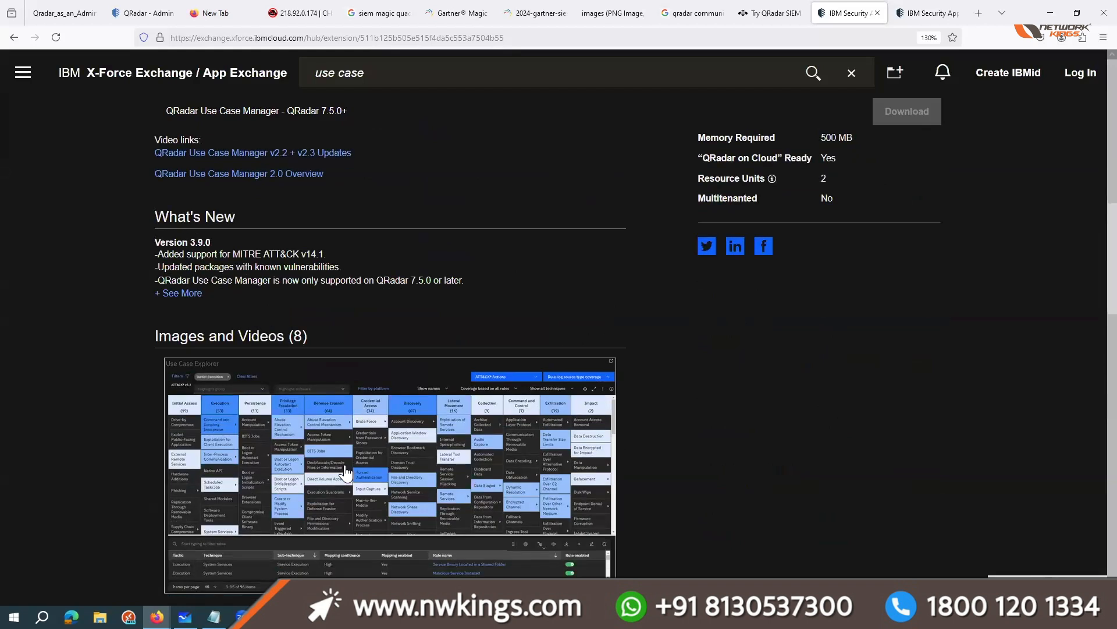
pyautogui.click(359, 408)
pyautogui.click(967, 332)
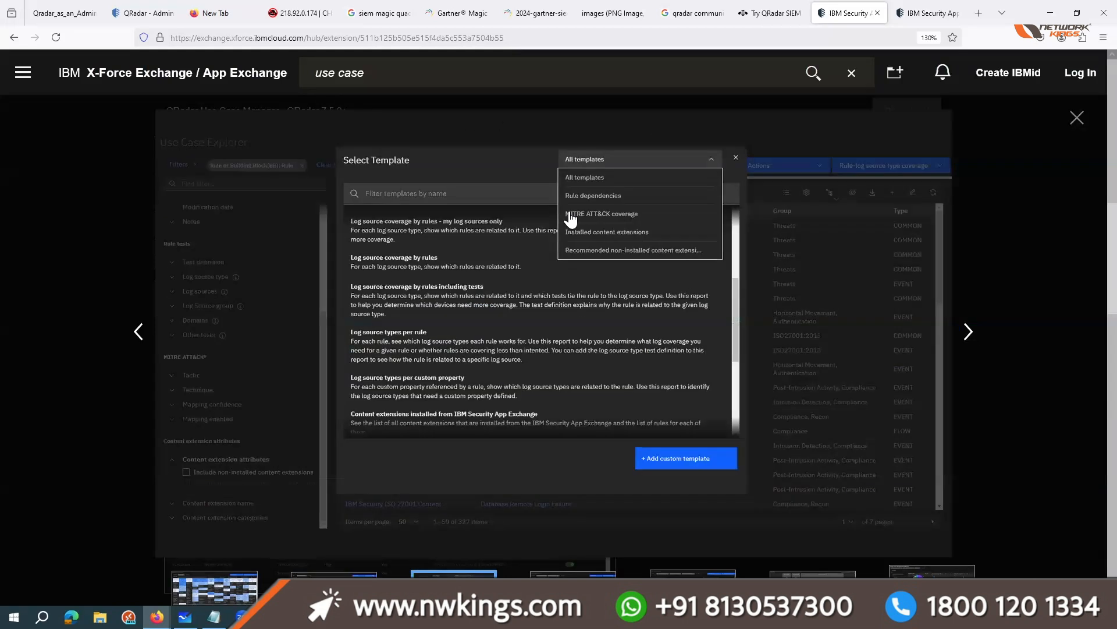
pyautogui.click(955, 335)
pyautogui.press('Escape')
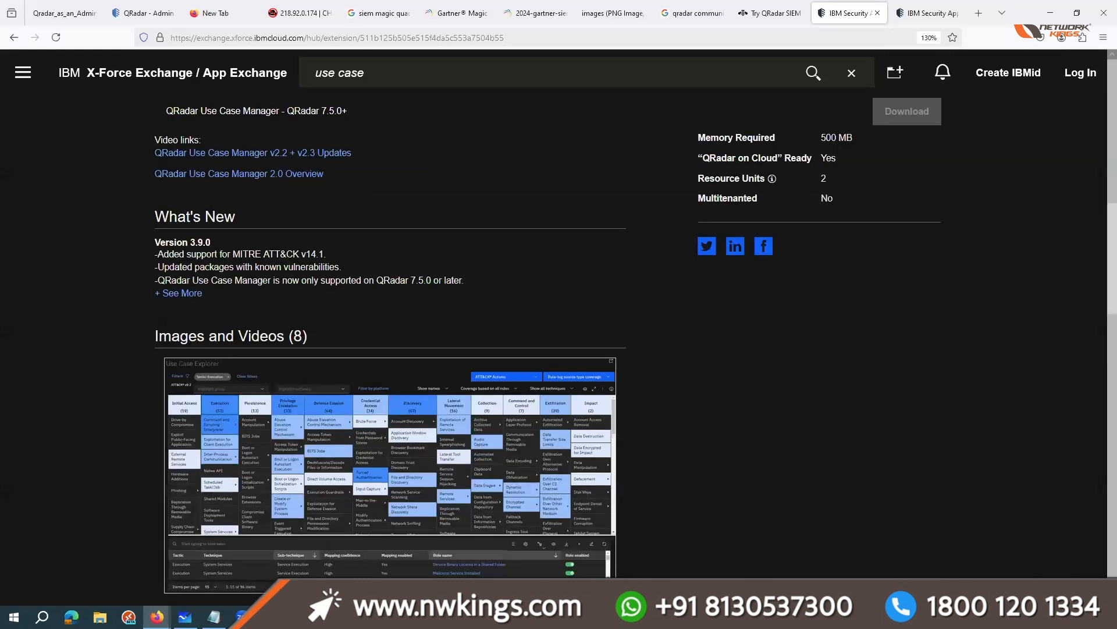
# Step: Return to the QRadar console and highlight the IP address 192.168.1.10 in its URL
pyautogui.click(146, 13)
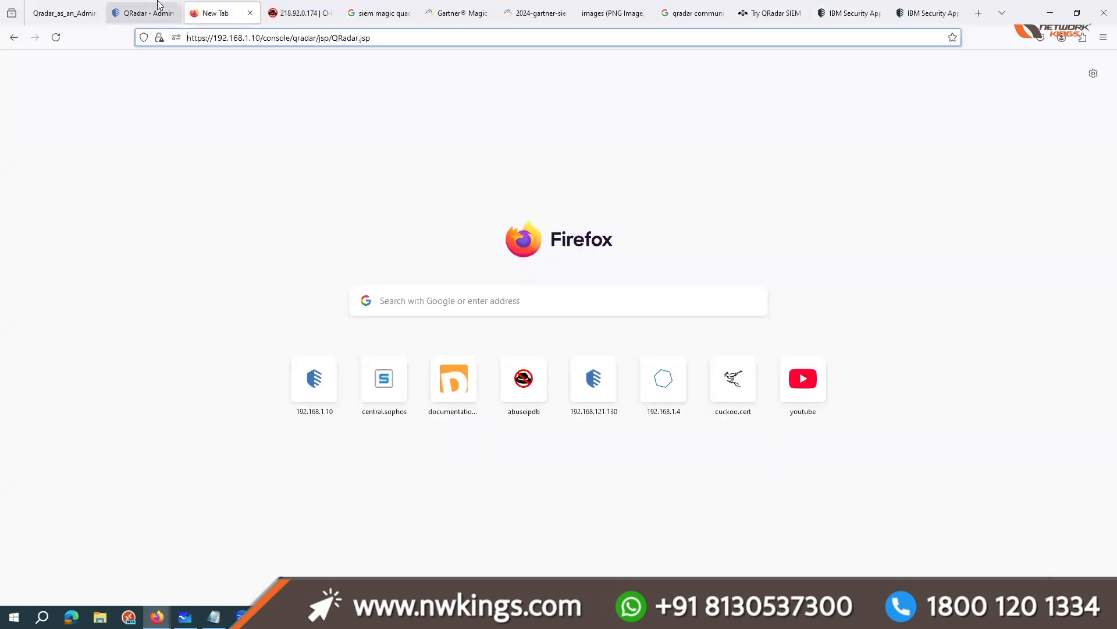
pyautogui.moveTo(261, 38); pyautogui.dragTo(216, 38)
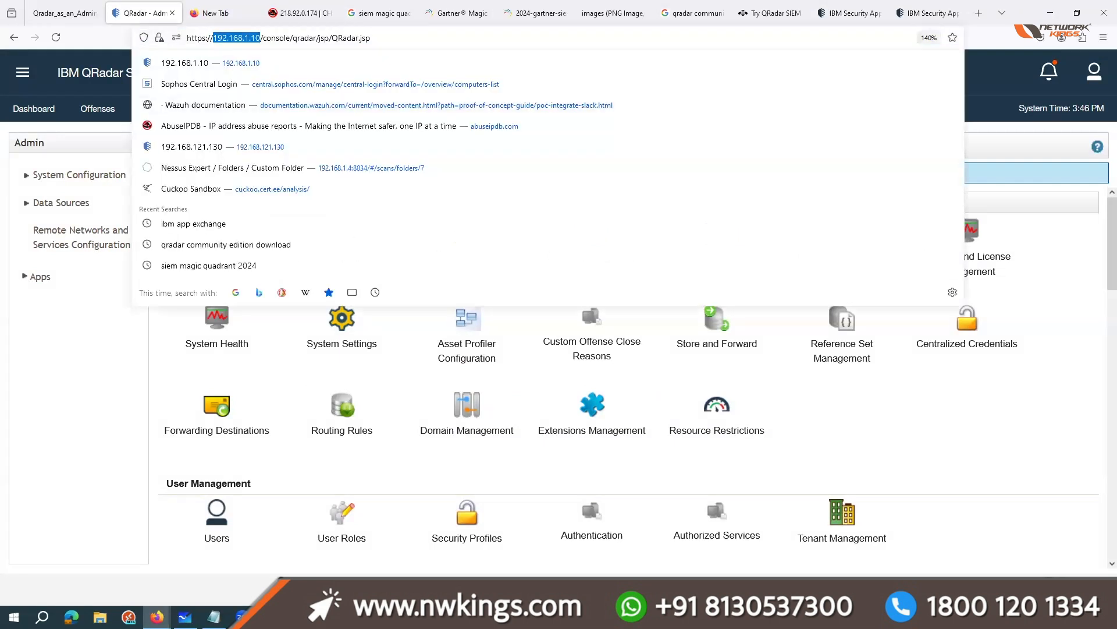
pyautogui.hotkey('alt', 'Tab')
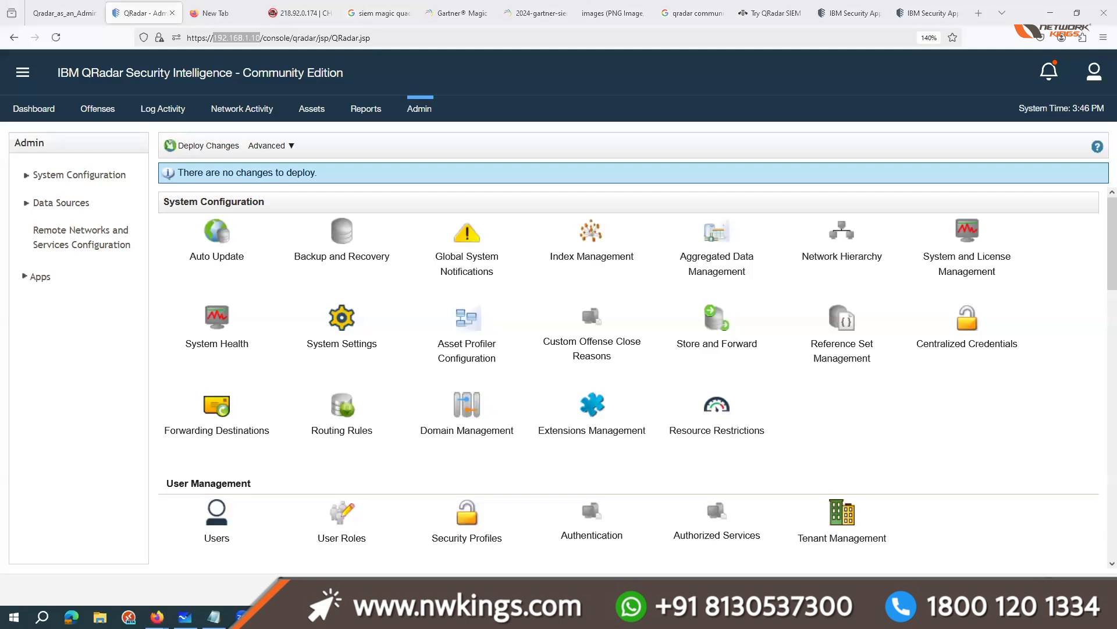
pyautogui.press('Return')
pyautogui.moveTo(710, 116); pyautogui.dragTo(782, 70)
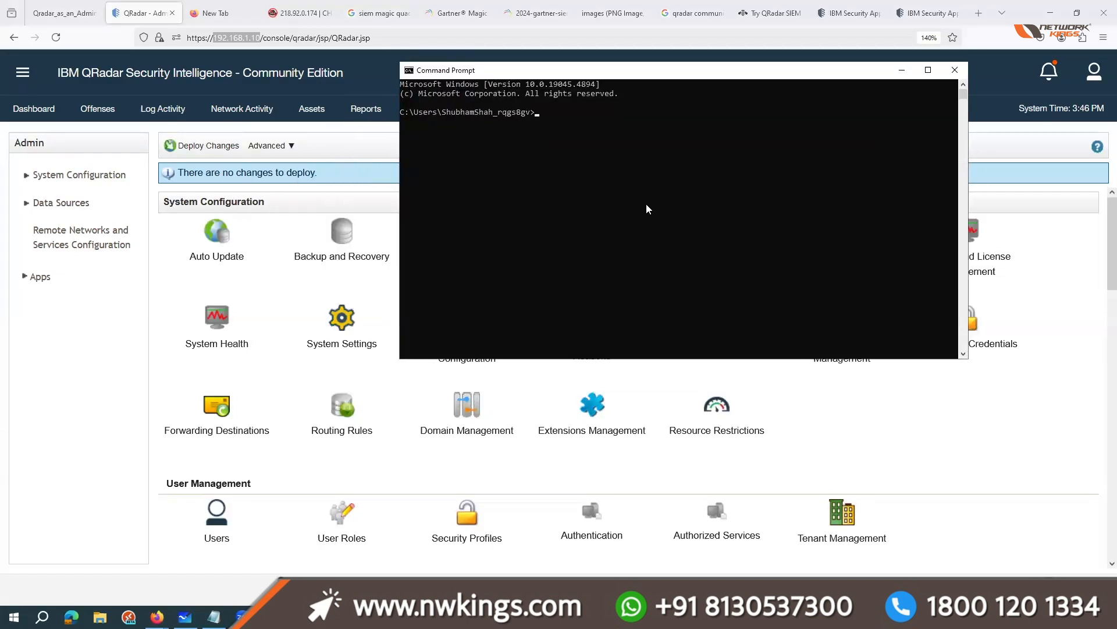
pyautogui.scroll(7, 646, 205)
pyautogui.write('s')
pyautogui.press('BackSpace')
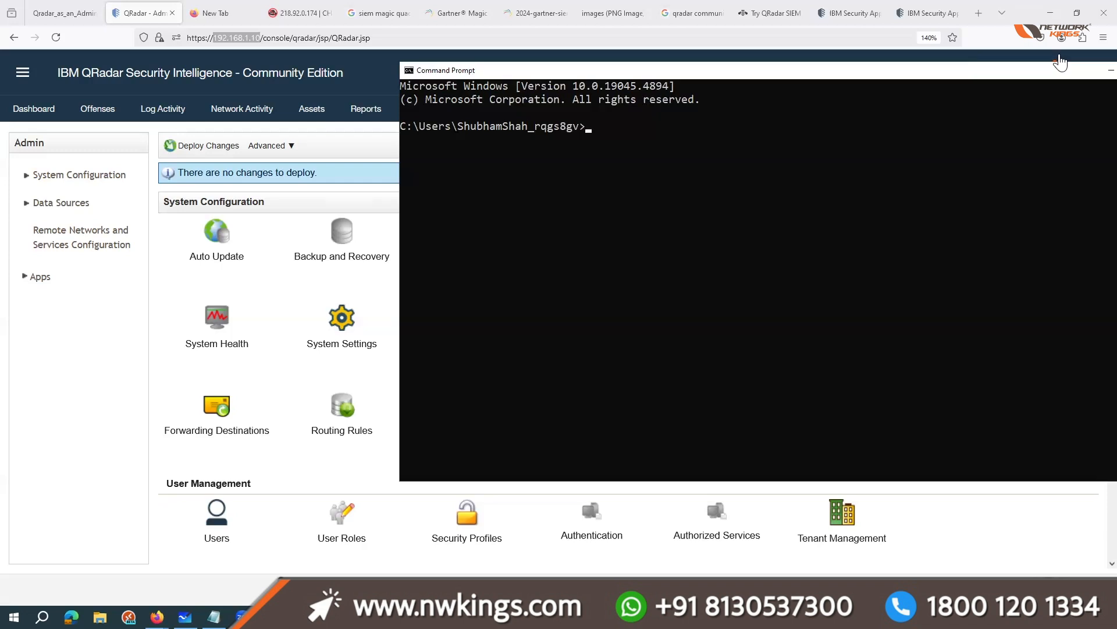
pyautogui.click(1112, 71)
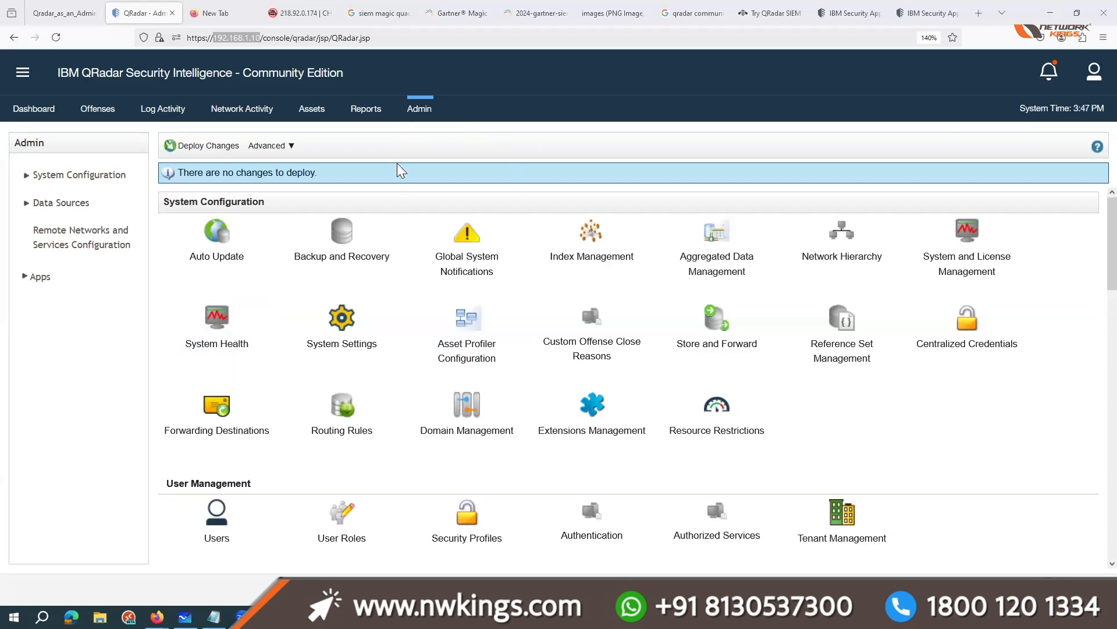
pyautogui.click(490, 134)
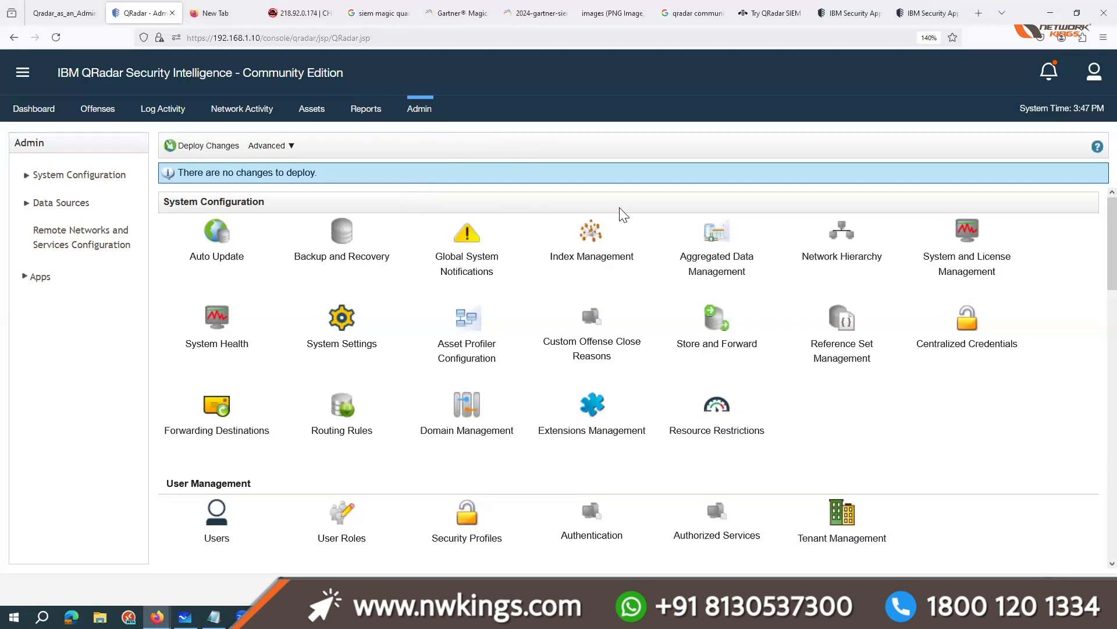
# Step: Search the web for "ibm restrat services" in a new tab and go to a result
pyautogui.click(986, 18)
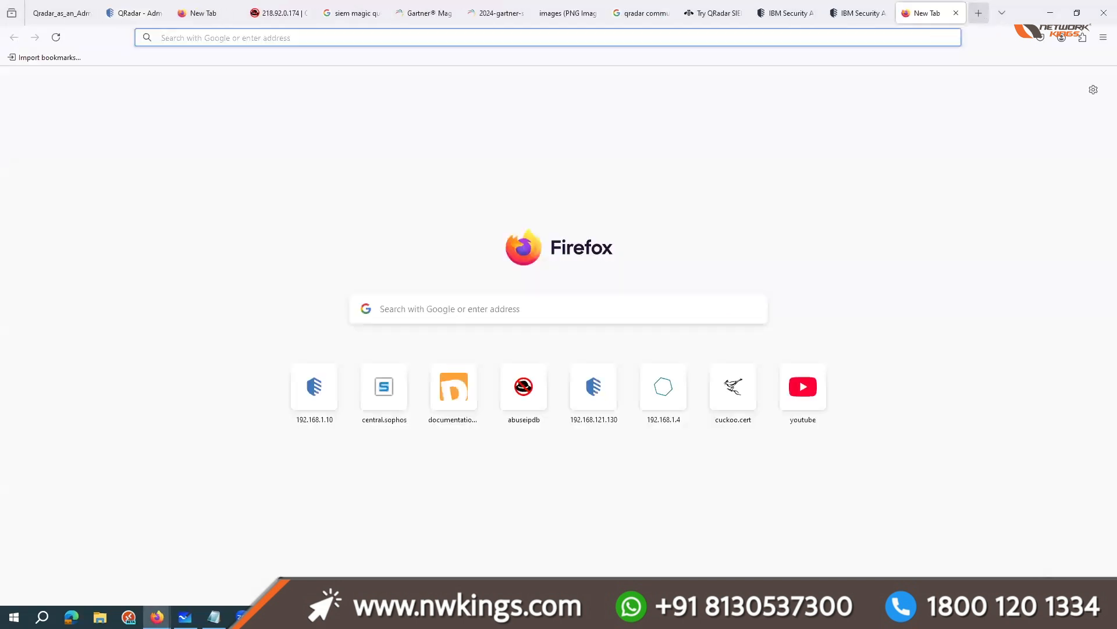
pyautogui.write('ibm re')
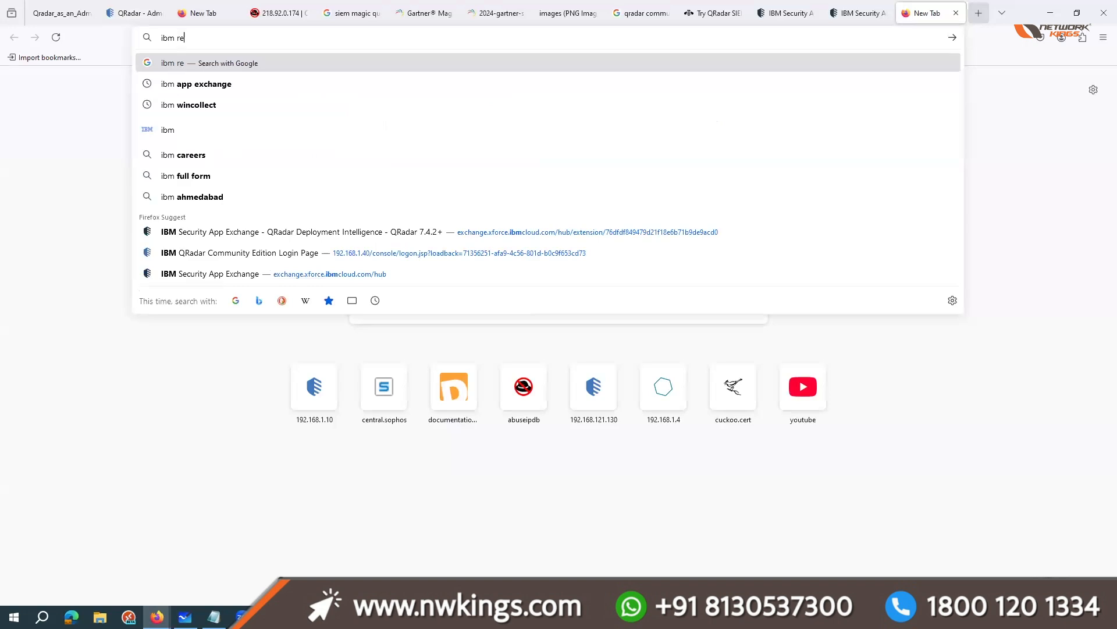
pyautogui.write('strat services')
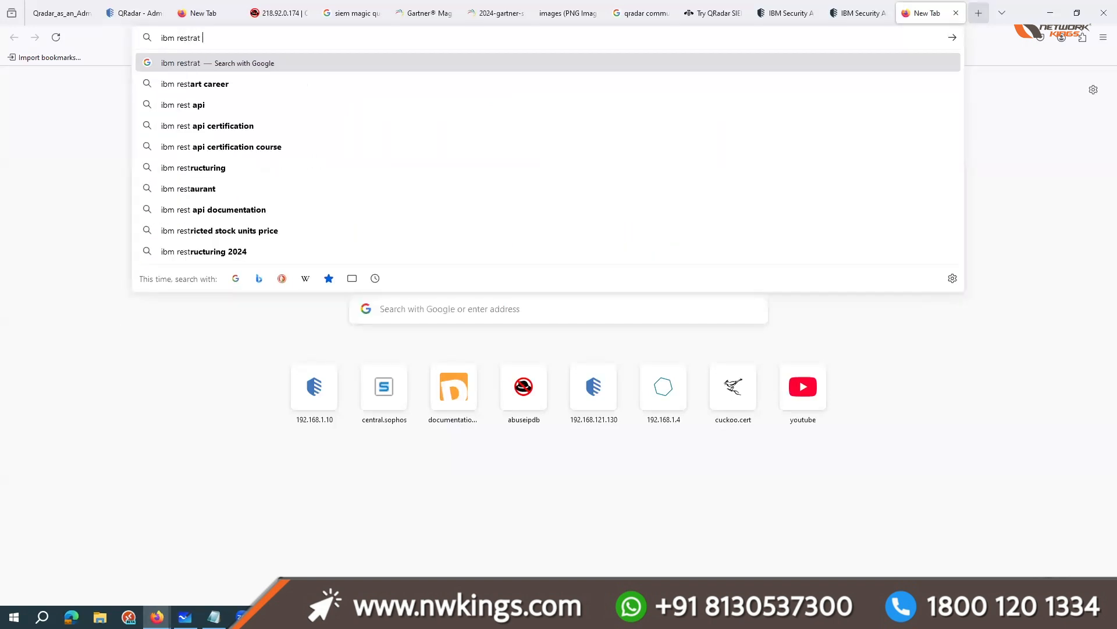
pyautogui.press('Return')
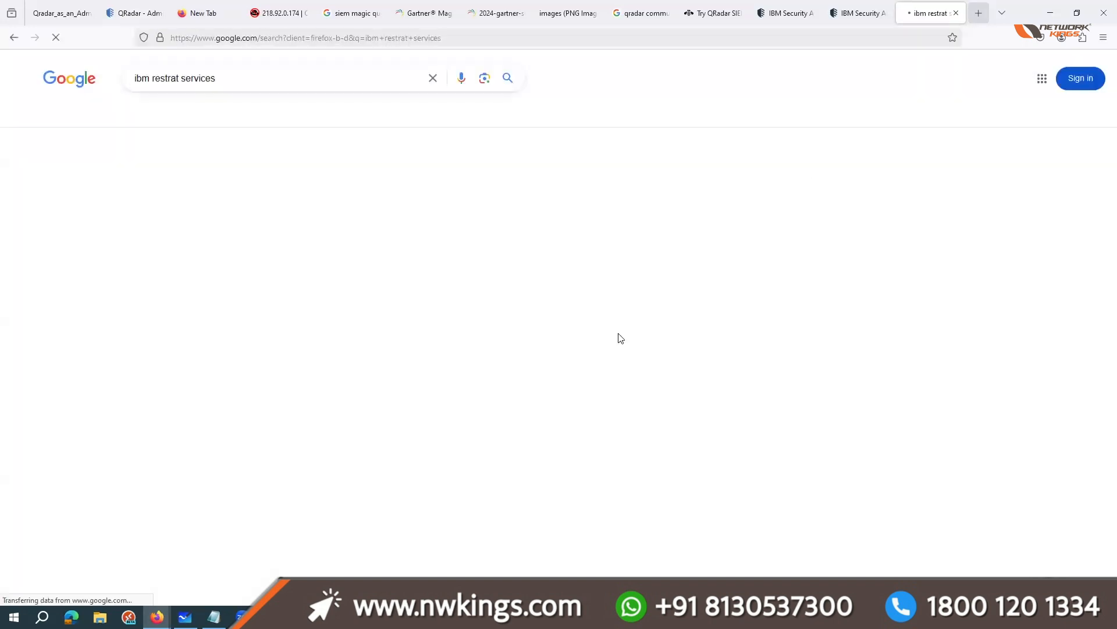
pyautogui.click(222, 332)
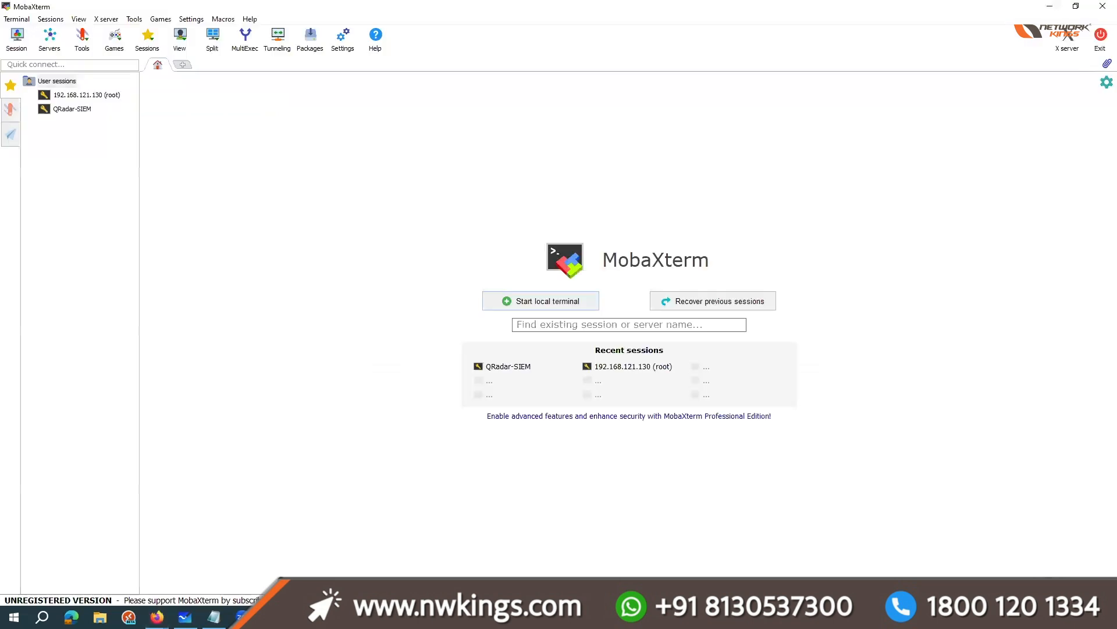
# Step: Open the saved QRadar-SIEM SSH session, change to the /store directory and list its contents
pyautogui.doubleClick(78, 109)
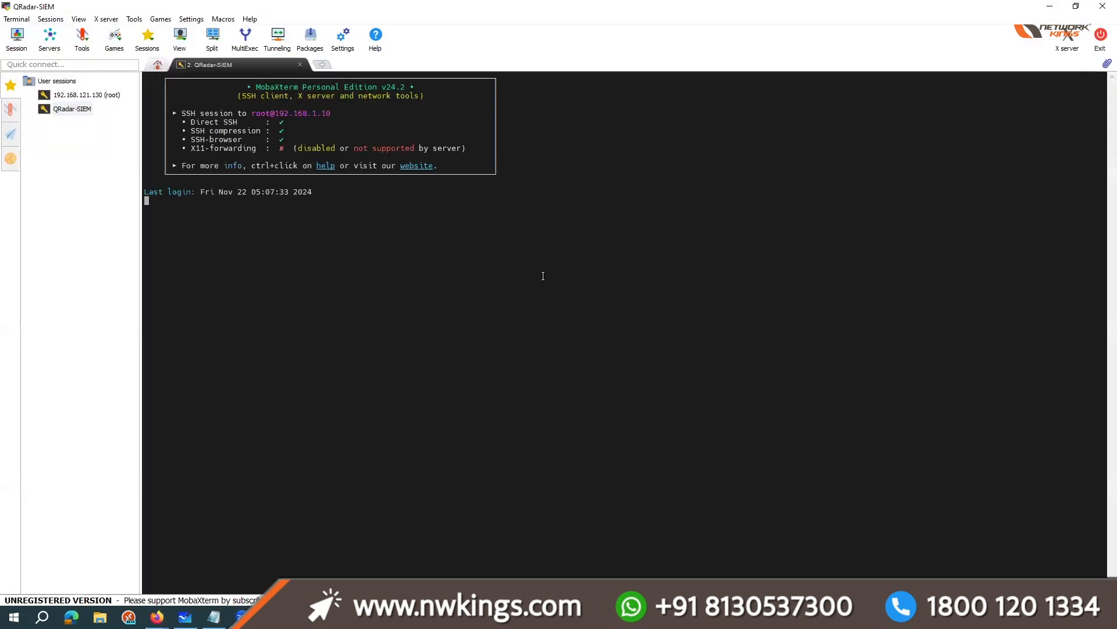
pyautogui.scroll(6, 532, 375)
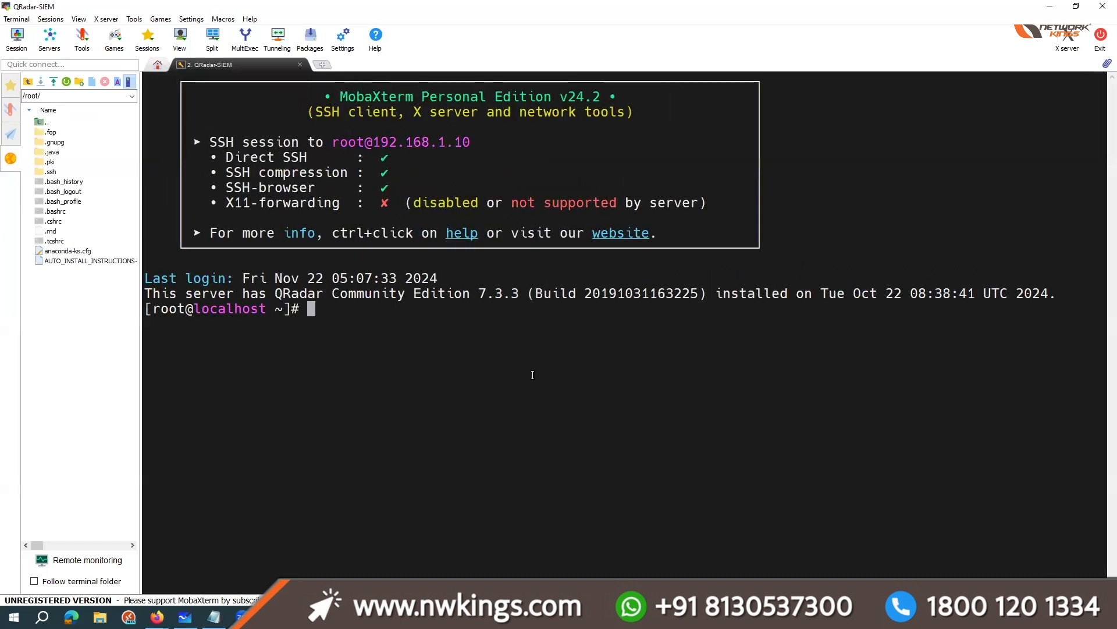
pyautogui.write('cd /store')
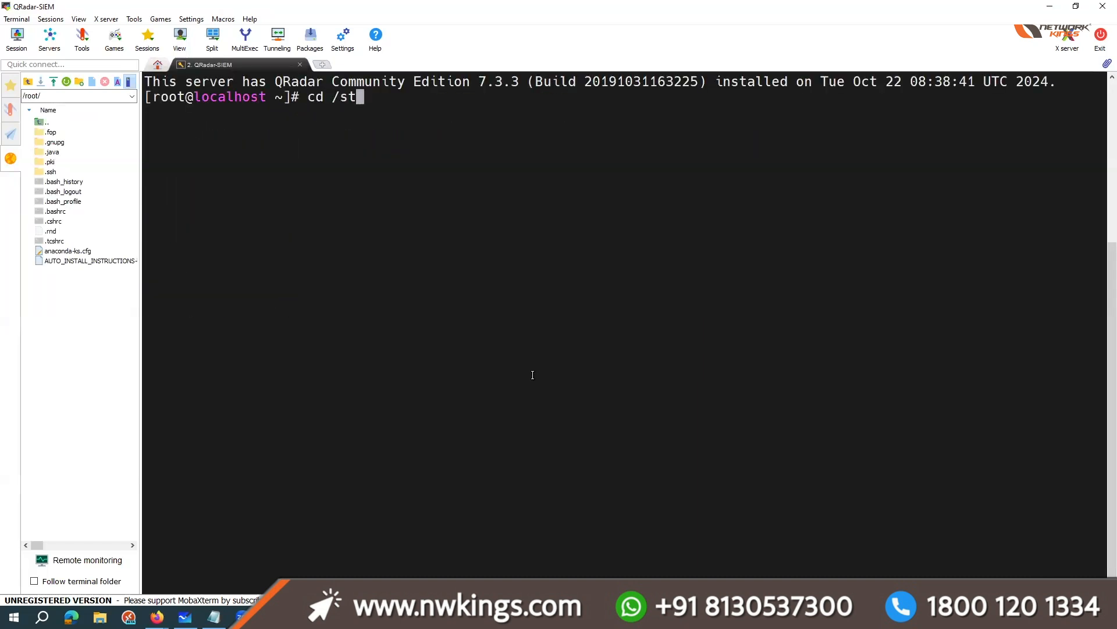
pyautogui.press('Return')
pyautogui.write('ls')
pyautogui.press('Return')
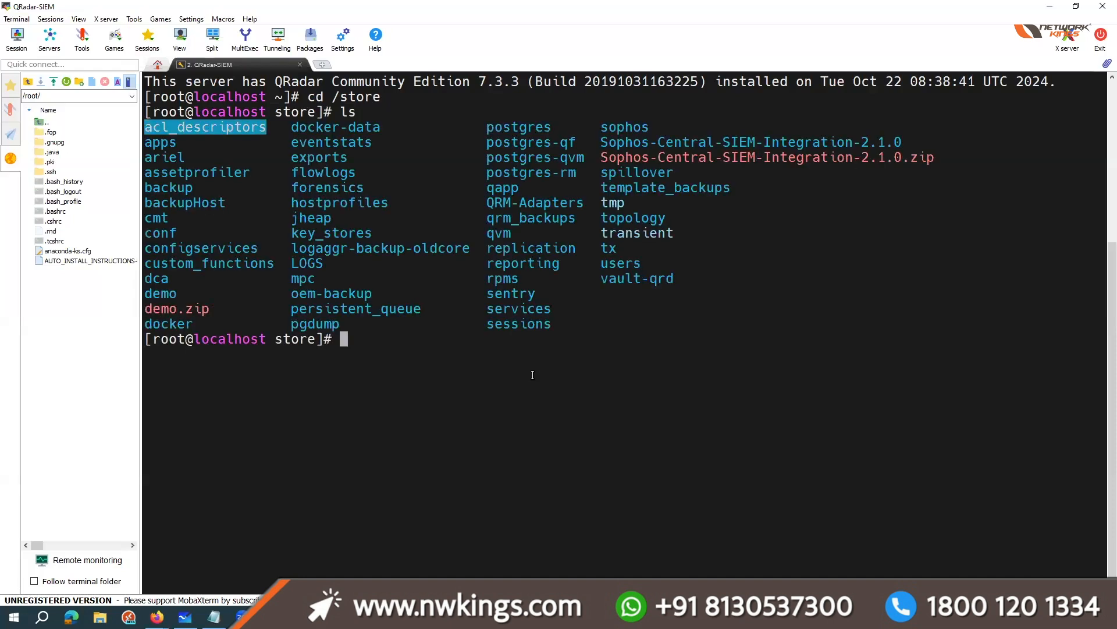
# Step: Clear the terminal, change to demo/labfiles inside /store and list its files
pyautogui.hotkey('ctrl', 'l')
pyautogui.write('ls')
pyautogui.press('BackSpace')
pyautogui.press('BackSpace')
pyautogui.write('cd De')
pyautogui.press('BackSpace')
pyautogui.press('BackSpace')
pyautogui.write('demo')
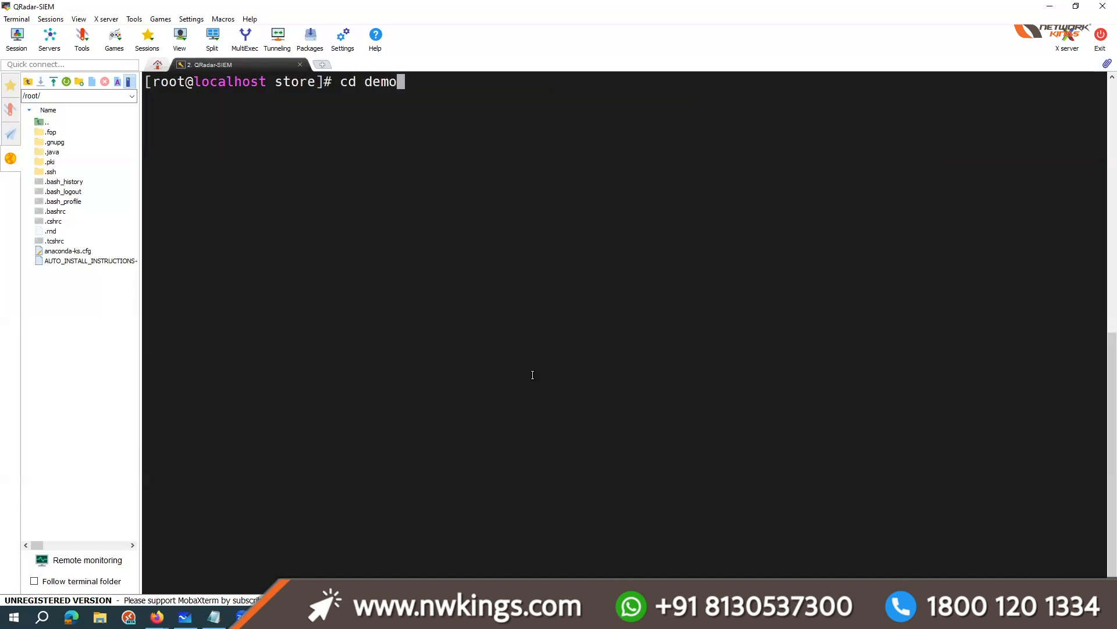
pyautogui.press('Tab')
pyautogui.write('l')
pyautogui.press('Tab')
pyautogui.press('Return')
pyautogui.write('ls')
pyautogui.press('Return')
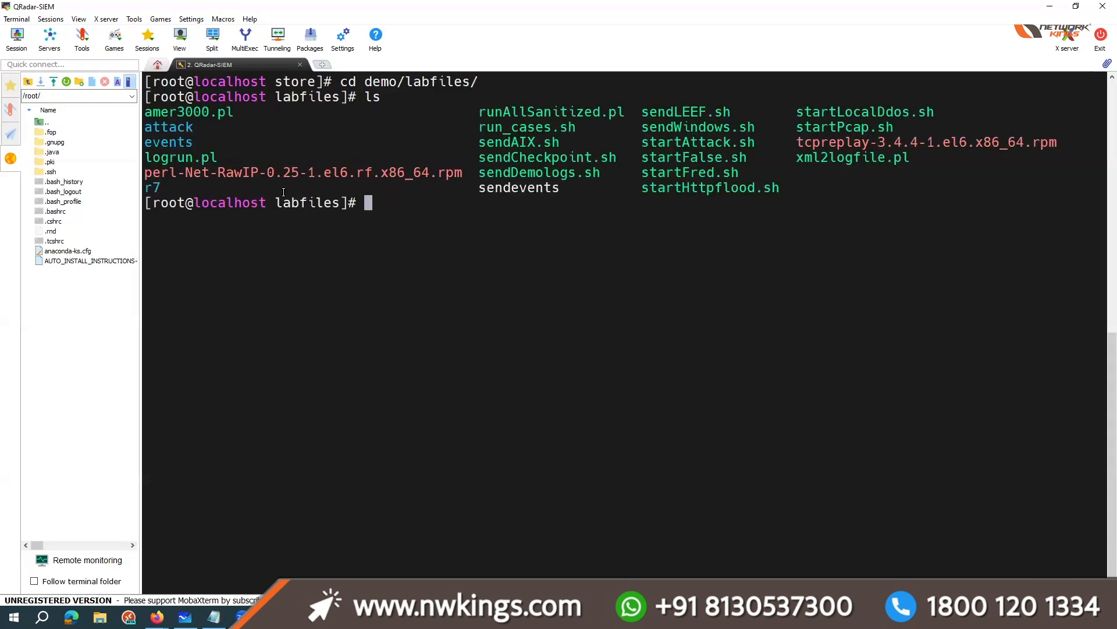
# Step: Change into the events directory of labfiles and list its contents
pyautogui.doubleClick(167, 141)
pyautogui.write('cd ev')
pyautogui.press('Tab')
pyautogui.press('Return')
pyautogui.write('ls')
pyautogui.press('Return')
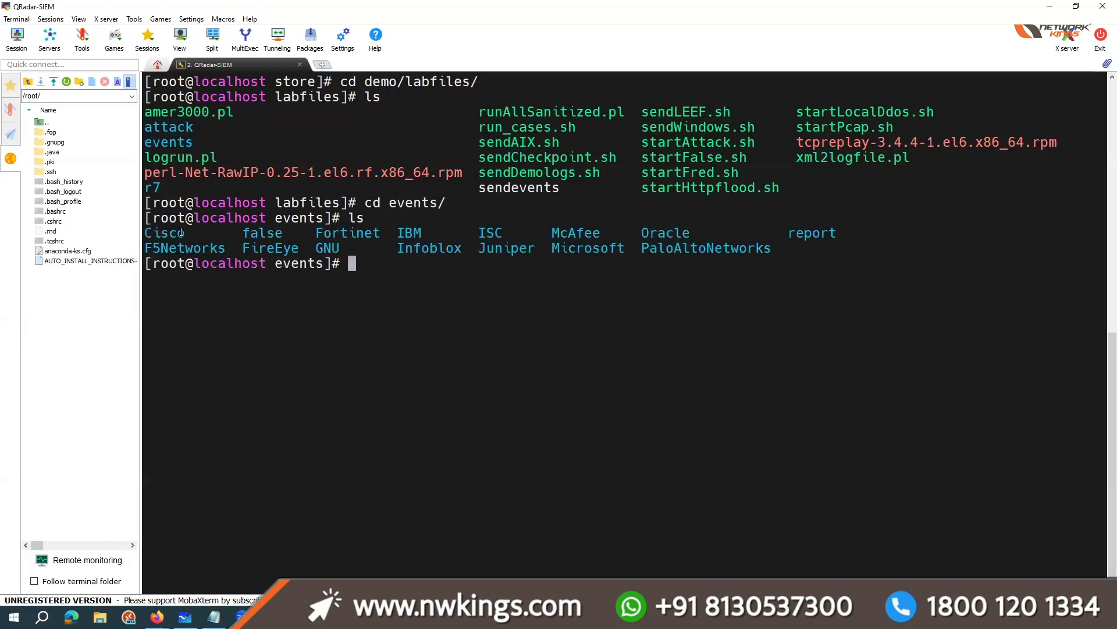
# Step: Examine the vendor folders listed in the events directory, highlighting the Juniper, Microsoft, PaloAltoNetworks and Fortinet names
pyautogui.moveTo(162, 248); pyautogui.dragTo(743, 250)
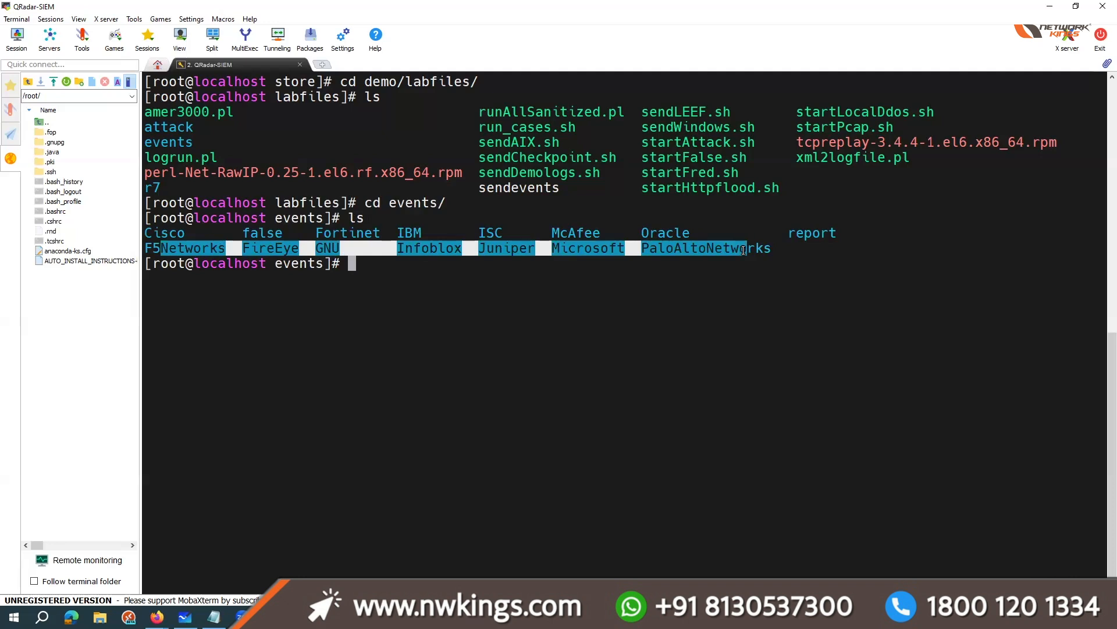
pyautogui.click(743, 250)
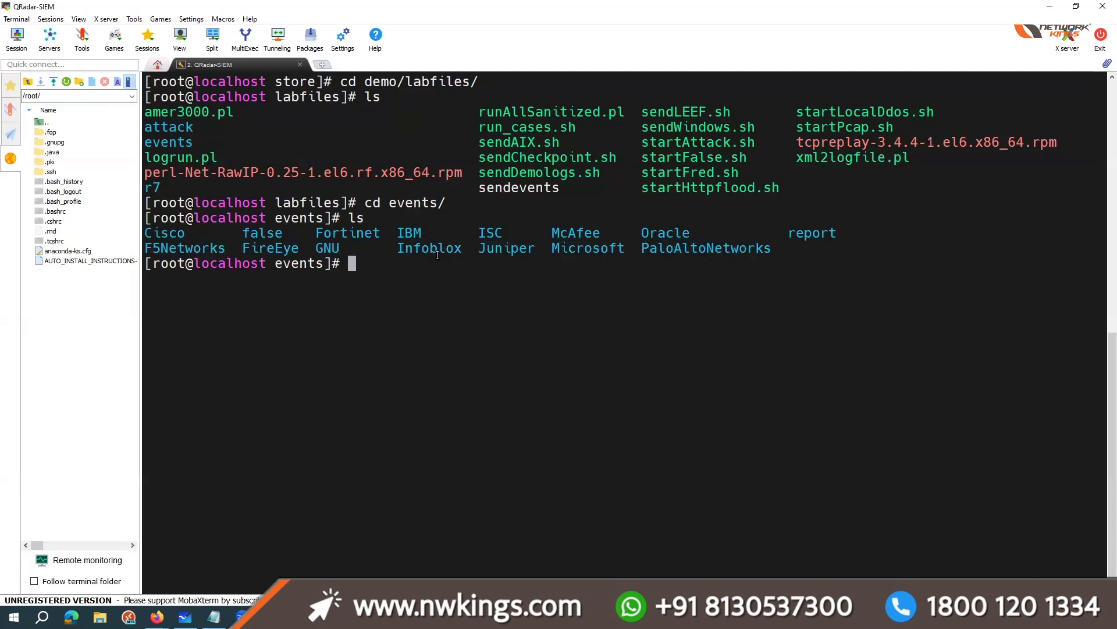
pyautogui.moveTo(388, 244); pyautogui.dragTo(626, 243)
pyautogui.click(626, 242)
pyautogui.moveTo(796, 249); pyautogui.dragTo(497, 242)
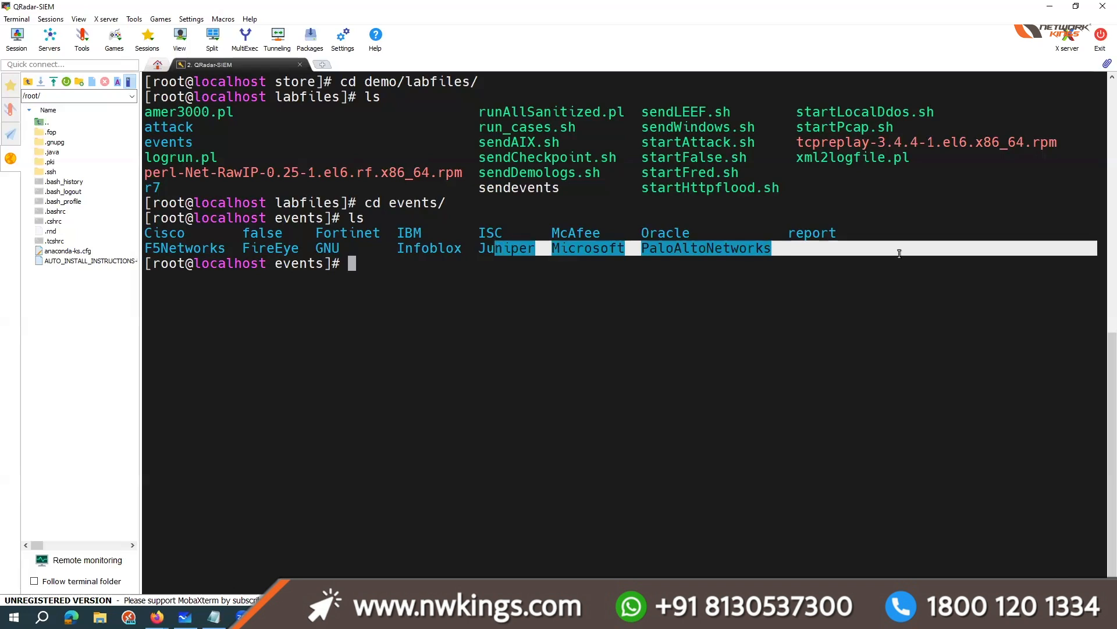
pyautogui.click(799, 233)
pyautogui.moveTo(783, 245); pyautogui.dragTo(873, 244)
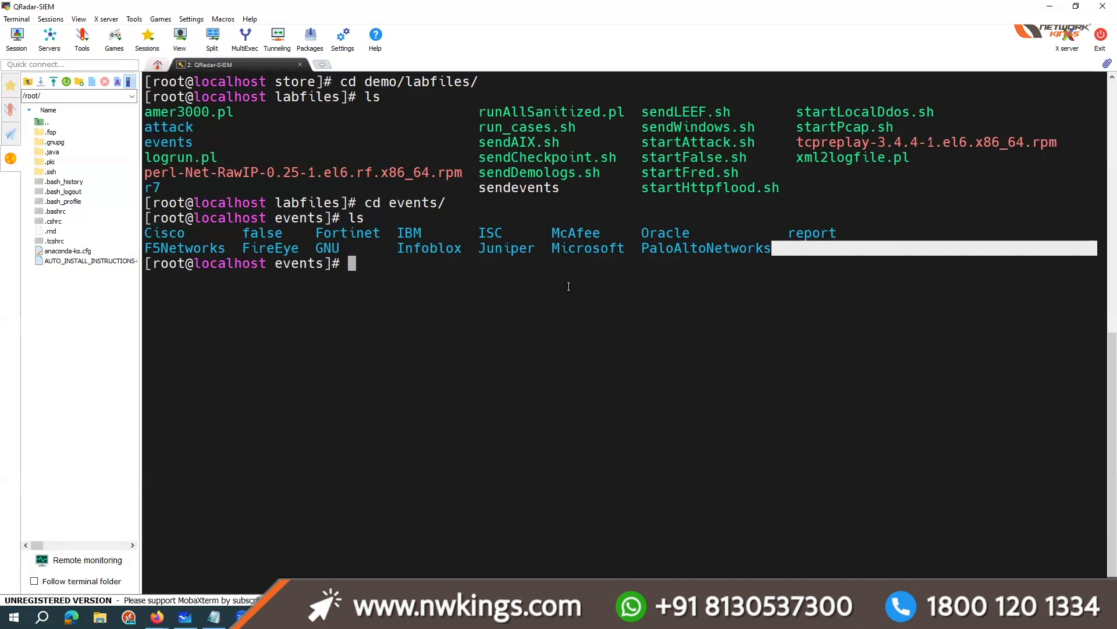
pyautogui.moveTo(316, 232); pyautogui.dragTo(372, 233)
pyautogui.moveTo(481, 253); pyautogui.dragTo(619, 251)
pyautogui.doubleClick(607, 266)
# Step: Change into the Microsoft event folder and list its subfolders
pyautogui.write('cd ')
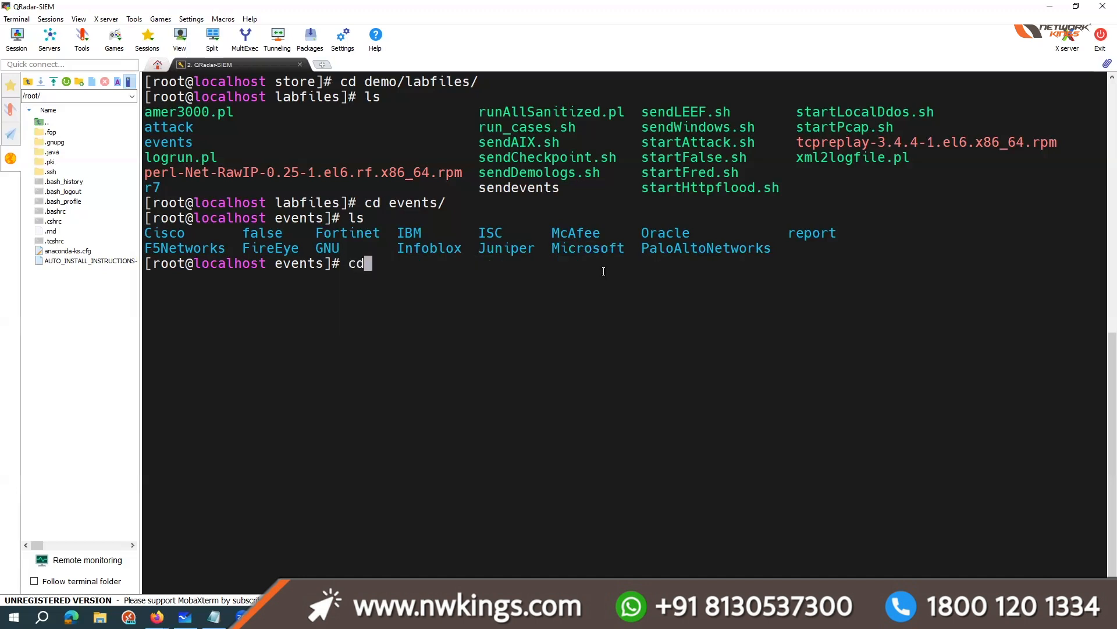
pyautogui.write('Mic')
pyautogui.press('Tab')
pyautogui.press('Return')
pyautogui.write('ls')
pyautogui.press('Return')
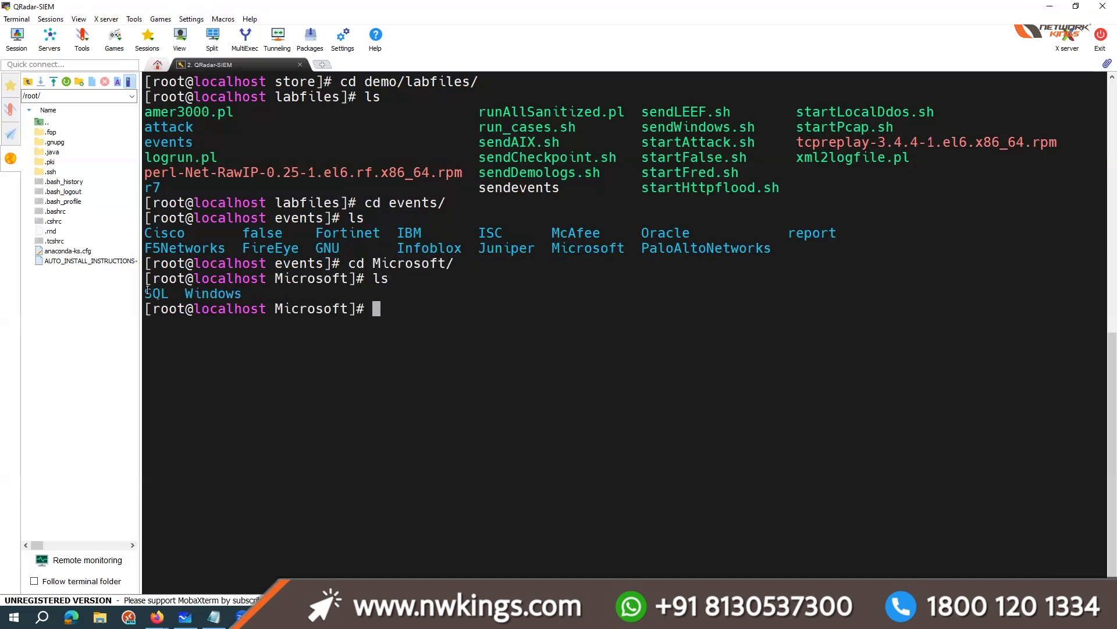
# Step: Change into the Windows subfolder, list its contents and examine the sample syslog files
pyautogui.write('cd')
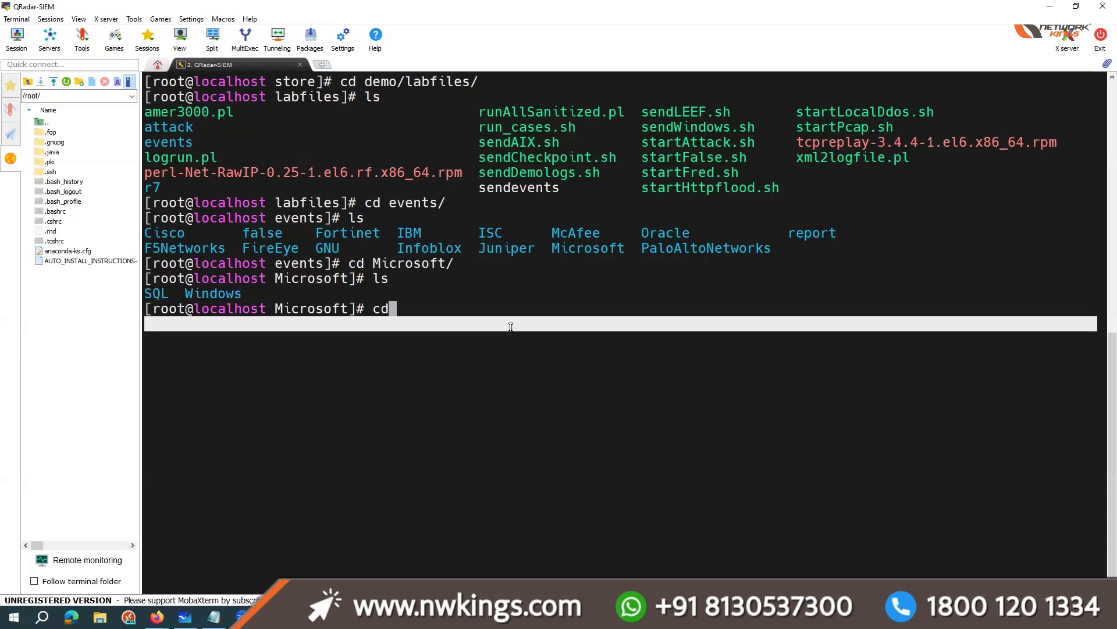
pyautogui.write(' W')
pyautogui.press('Tab')
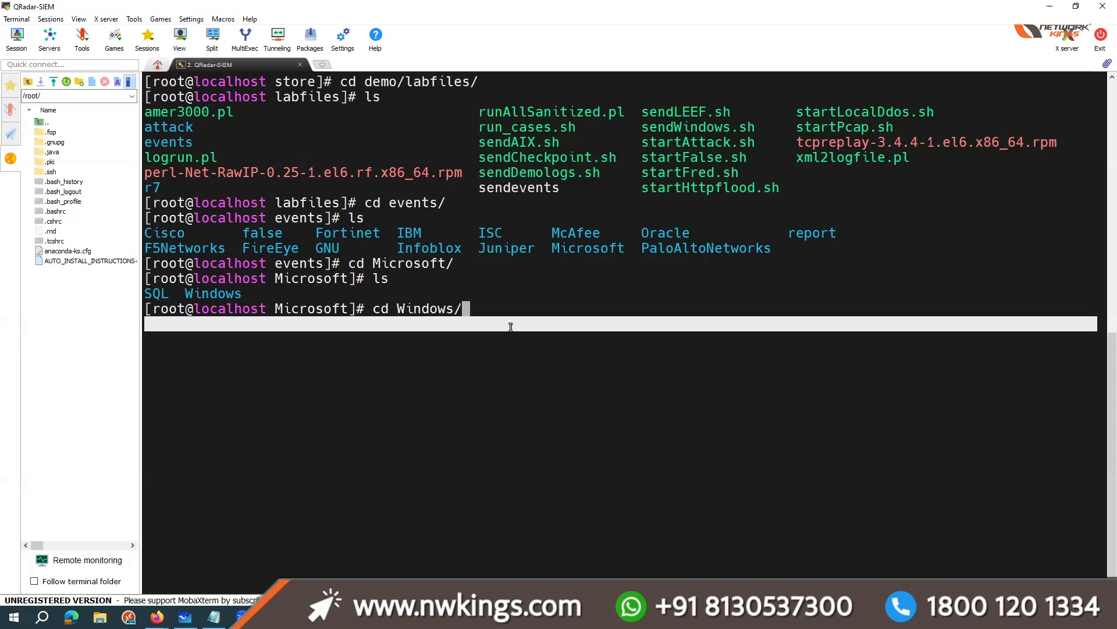
pyautogui.press('Return')
pyautogui.write('ls')
pyautogui.press('Return')
pyautogui.moveTo(362, 351); pyautogui.dragTo(753, 364)
pyautogui.click(755, 362)
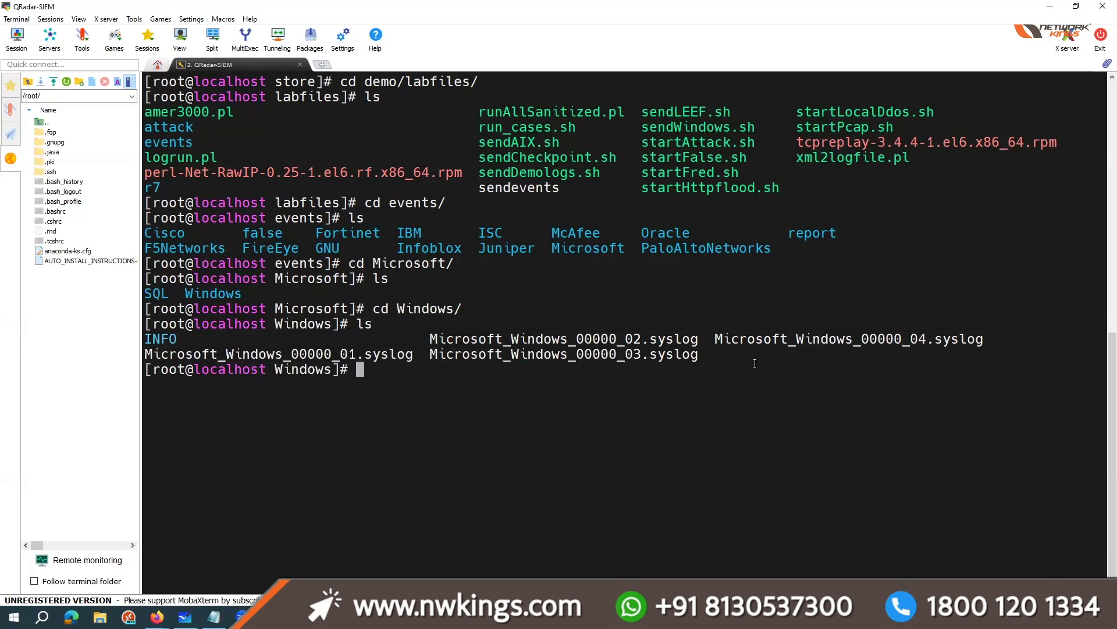
# Step: Go back up two levels to the events directory and list the vendor folders again
pyautogui.doubleClick(760, 251)
pyautogui.click(665, 403)
pyautogui.write('cd ../../')
pyautogui.press('Return')
pyautogui.write('ls')
pyautogui.press('Return')
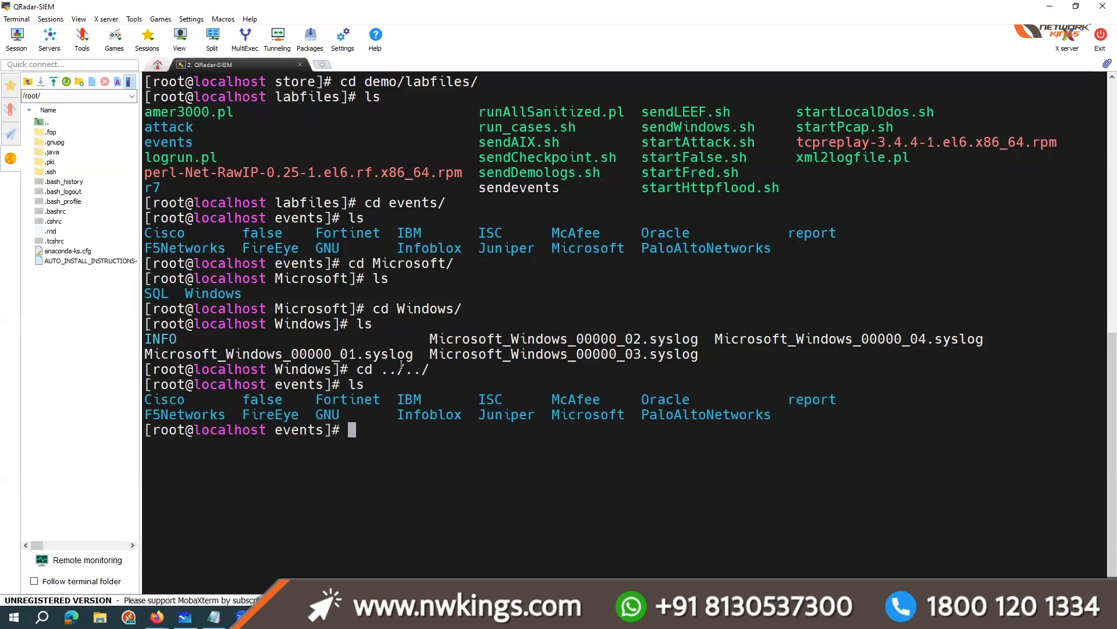
# Step: Highlight PaloAltoNetworks in the vendor list, change into that folder and list its contents
pyautogui.doubleClick(363, 385)
pyautogui.doubleClick(381, 353)
pyautogui.tripleClick(454, 386)
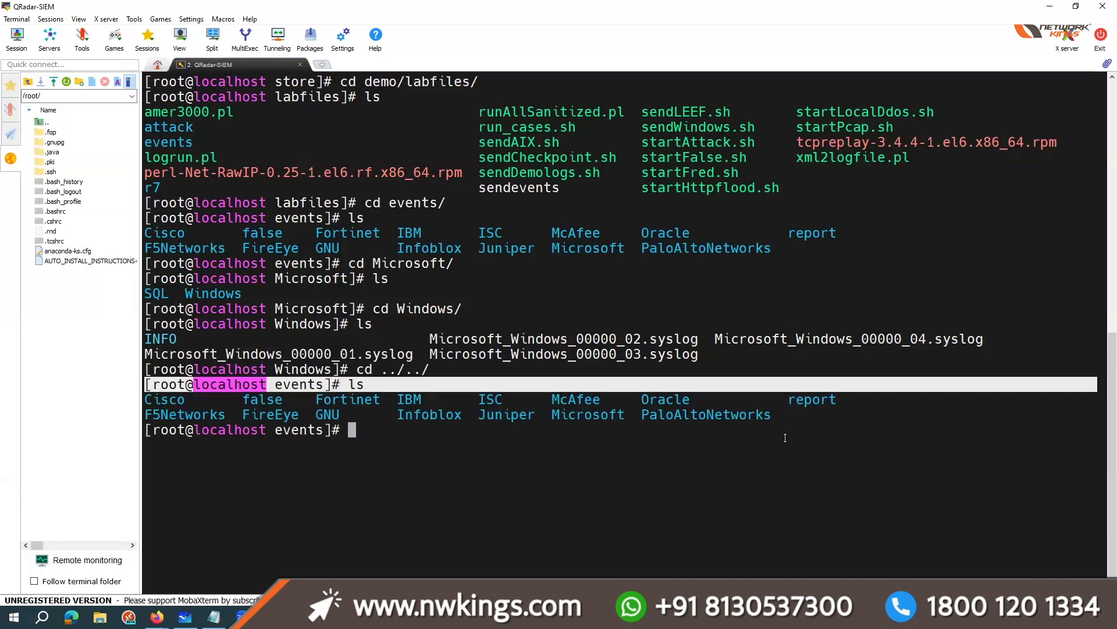
pyautogui.moveTo(634, 415); pyautogui.dragTo(766, 415)
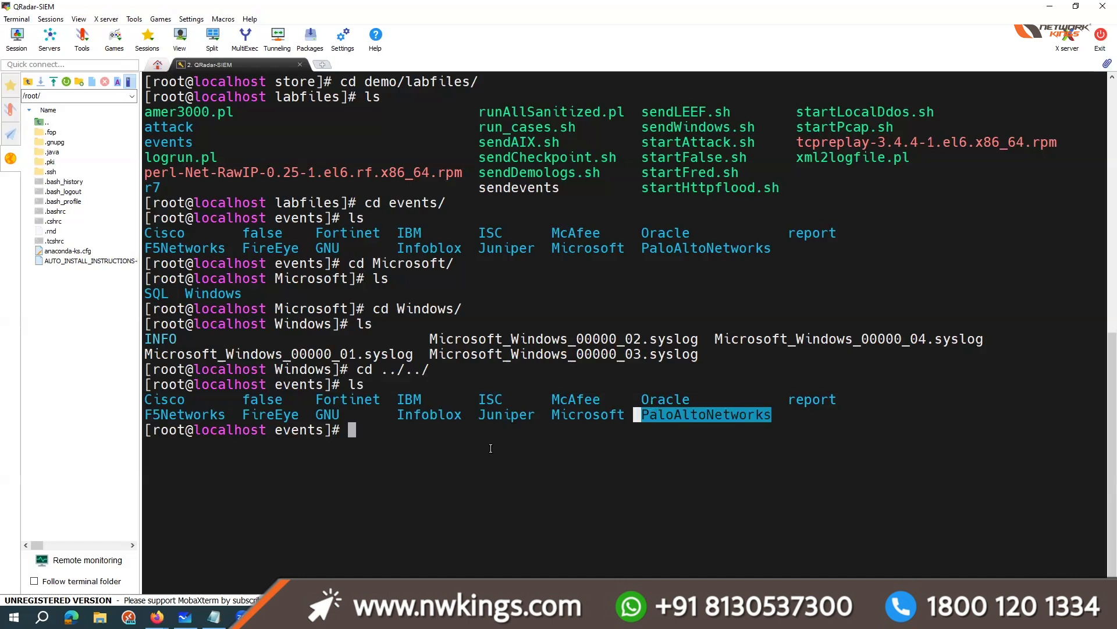
pyautogui.write('cd P')
pyautogui.press('Tab')
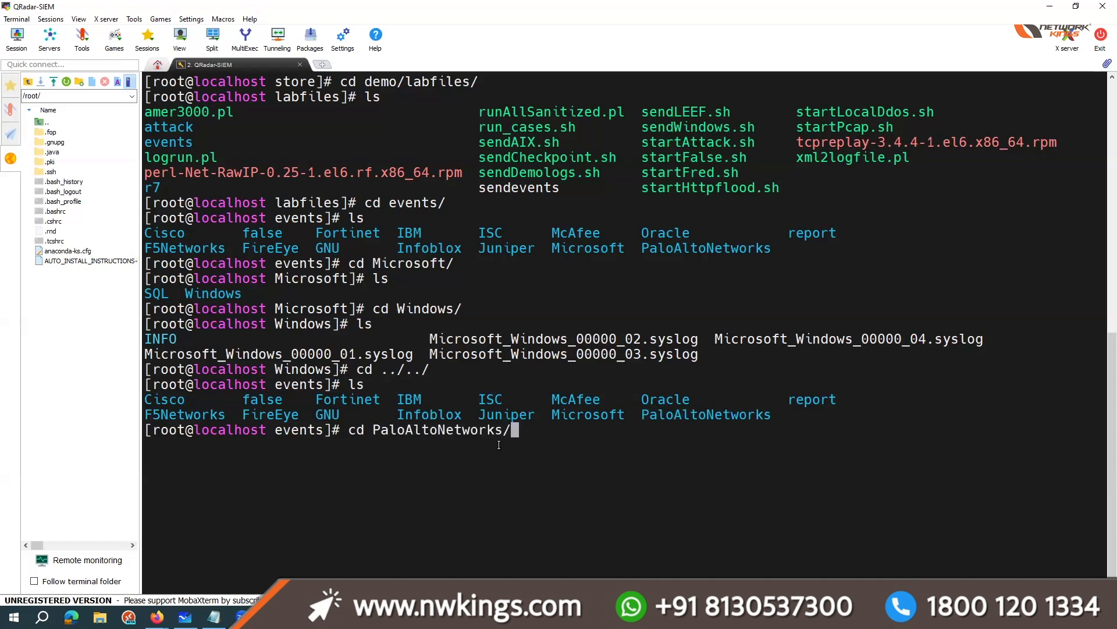
pyautogui.press('Return')
pyautogui.write('ls')
pyautogui.press('Return')
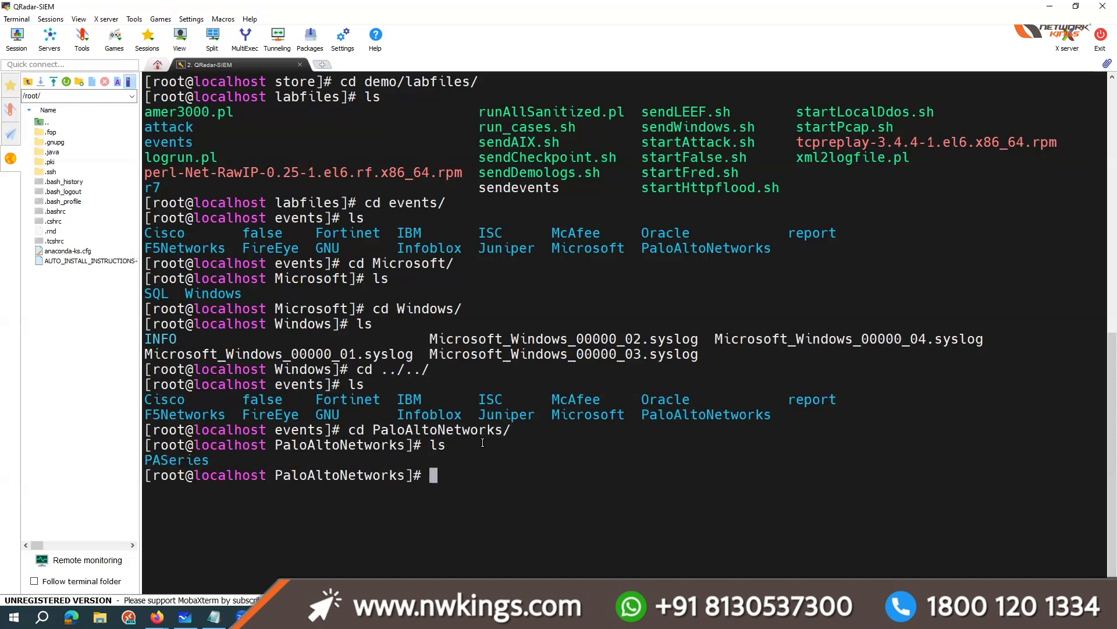
# Step: Change into the PASeries subfolder and list its syslog files on a cleared terminal
pyautogui.doubleClick(145, 460)
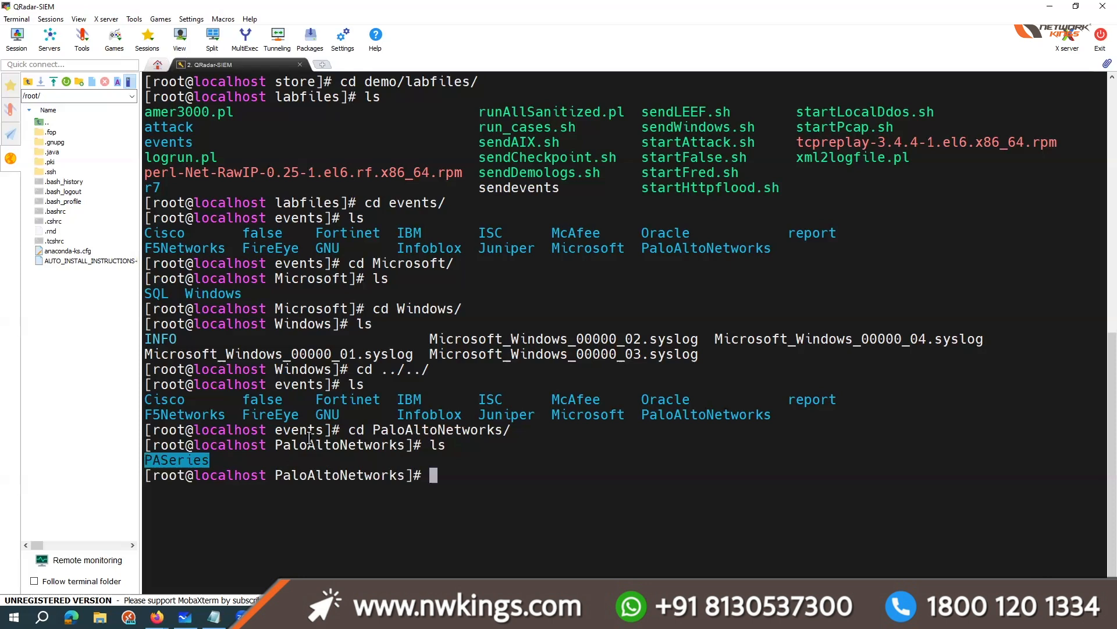
pyautogui.moveTo(275, 444); pyautogui.dragTo(405, 444)
pyautogui.click(146, 457)
pyautogui.tripleClick(146, 457)
pyautogui.click(536, 468)
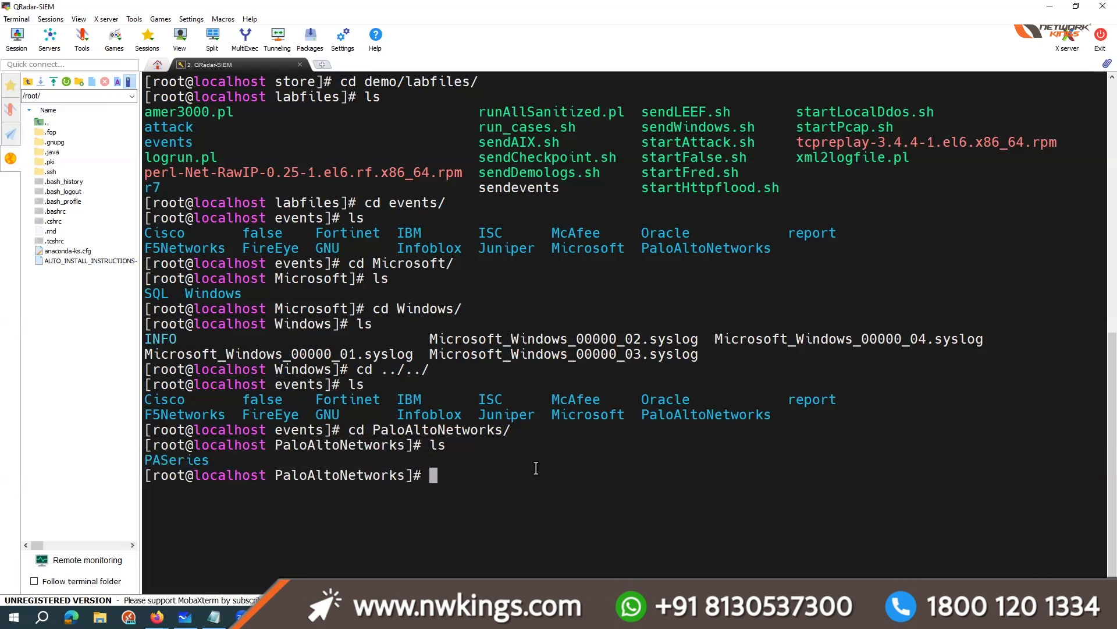
pyautogui.write('cd PA')
pyautogui.press('Tab')
pyautogui.press('Return')
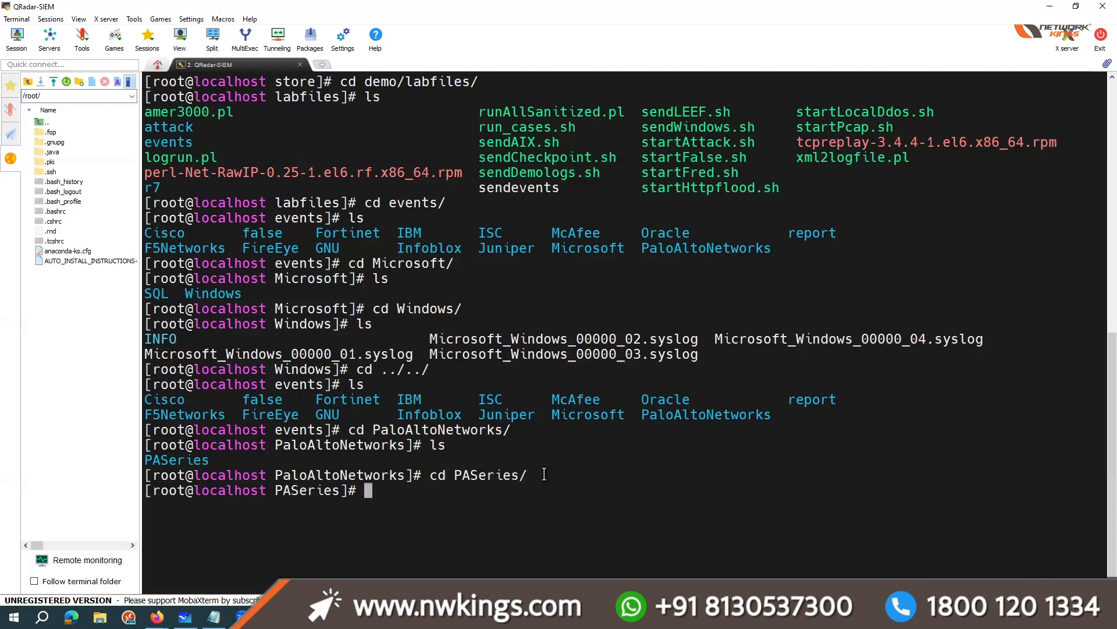
pyautogui.hotkey('ctrl', 'l')
pyautogui.write('ls')
pyautogui.press('Return')
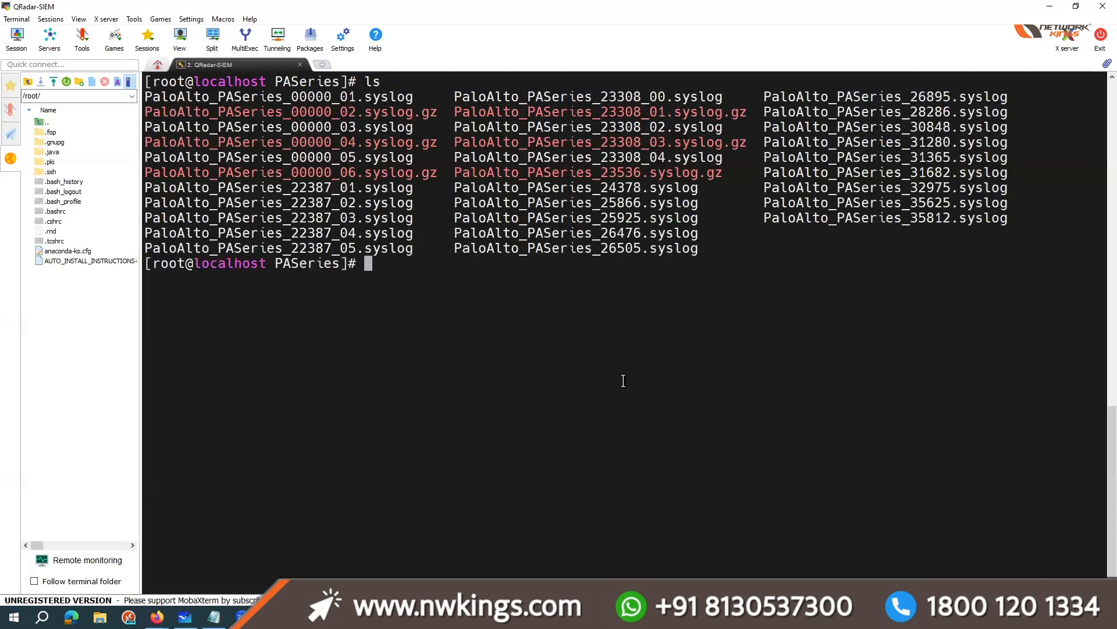
# Step: Display the contents of PaloAlto_PASeries_00000_01.syslog with cat and examine its THREAT entries, highlighting the last one
pyautogui.doubleClick(535, 253)
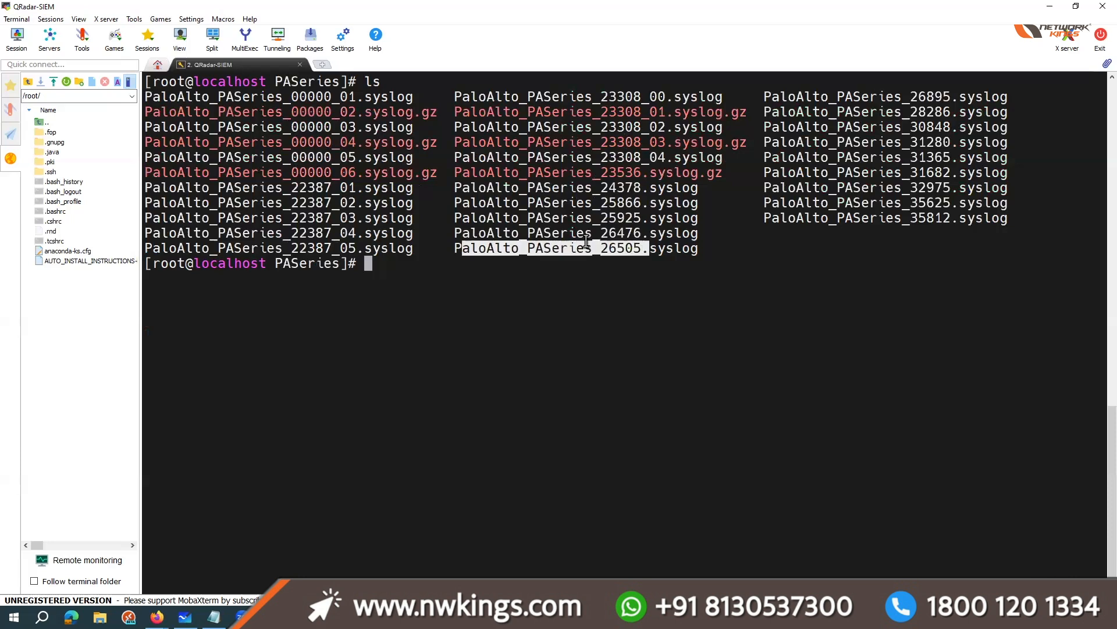
pyautogui.click(226, 99)
pyautogui.doubleClick(226, 99)
pyautogui.hotkey('ctrl', 'c')
pyautogui.click(145, 97)
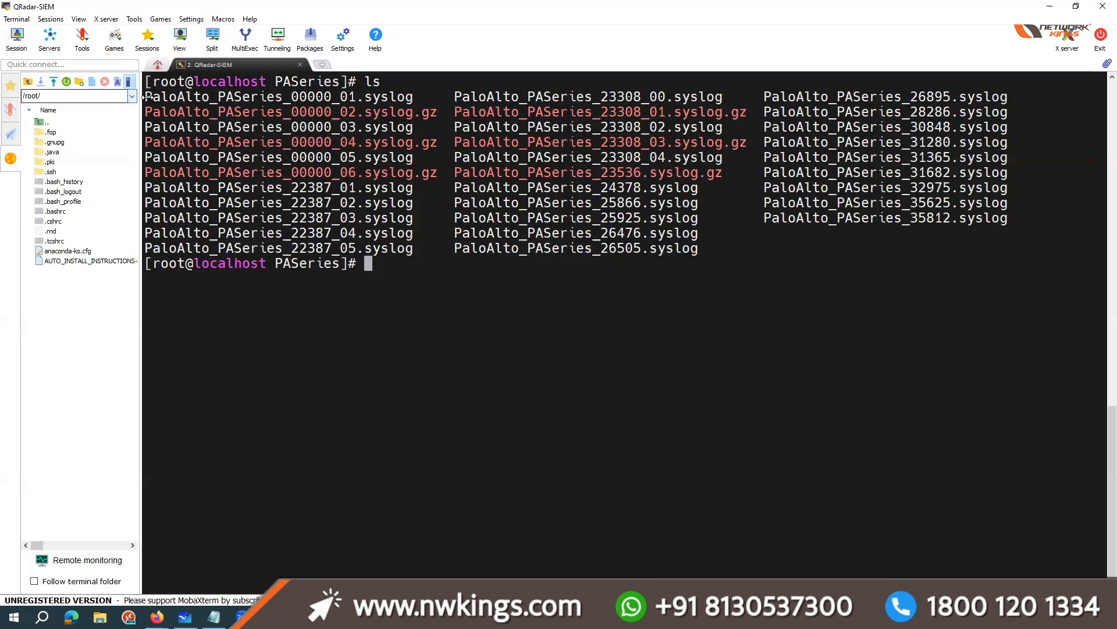
pyautogui.moveTo(145, 98); pyautogui.dragTo(413, 96)
pyautogui.rightClick(417, 284)
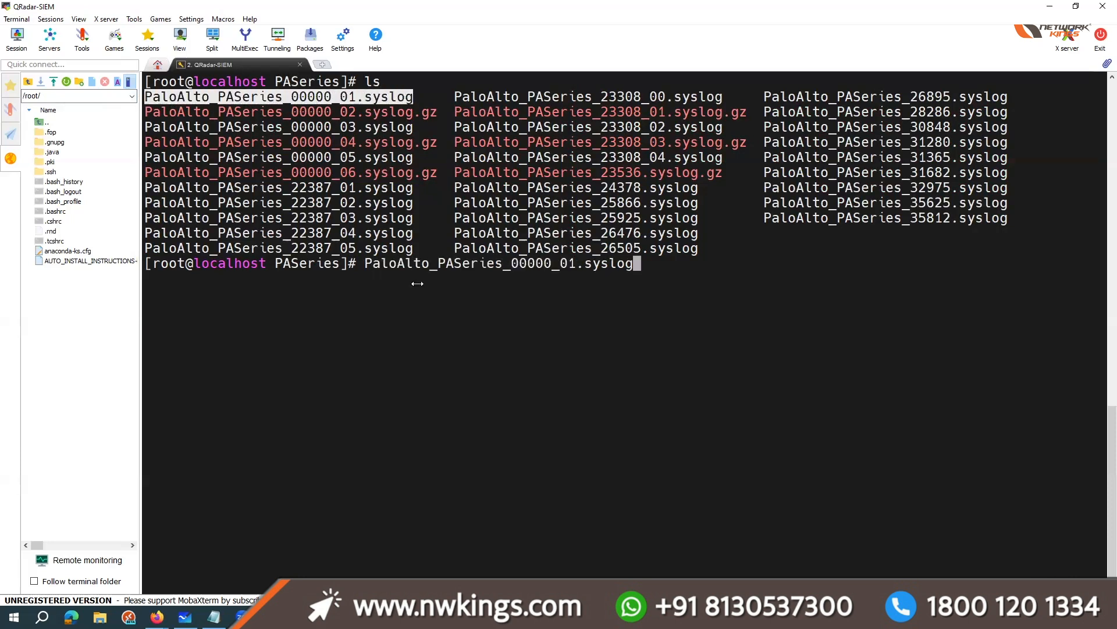
pyautogui.press('Left')
pyautogui.hotkey('ctrl', 'Left')
pyautogui.hotkey('ctrl', 'Left')
pyautogui.hotkey('ctrl', 'Left')
pyautogui.hotkey('ctrl', 'Left')
pyautogui.hotkey('ctrl', 'Left')
pyautogui.write('cat')
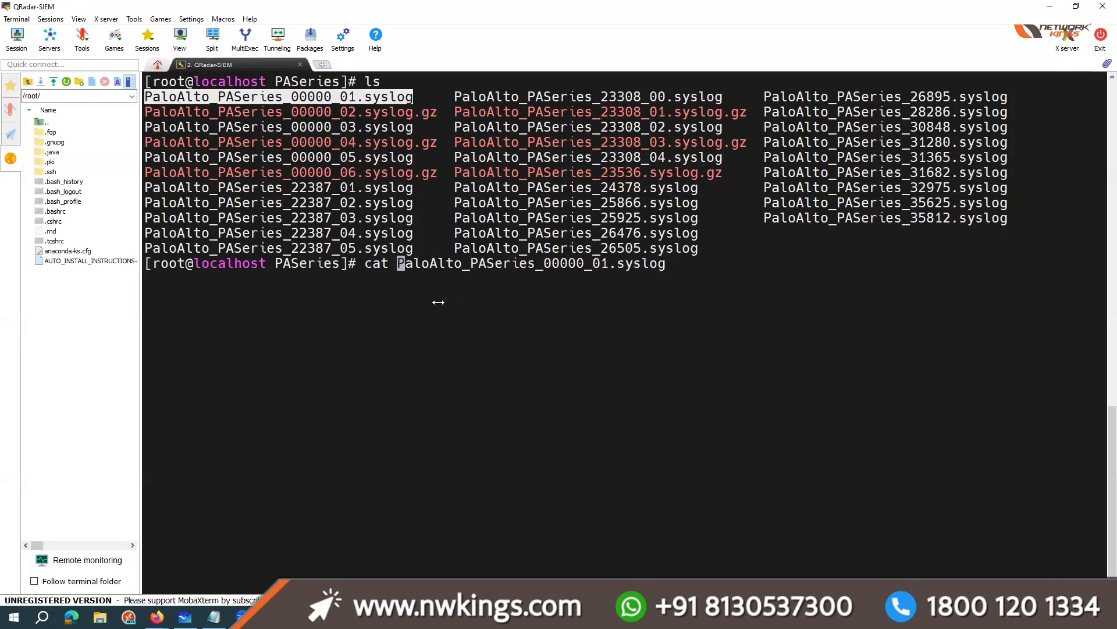
pyautogui.press('Return')
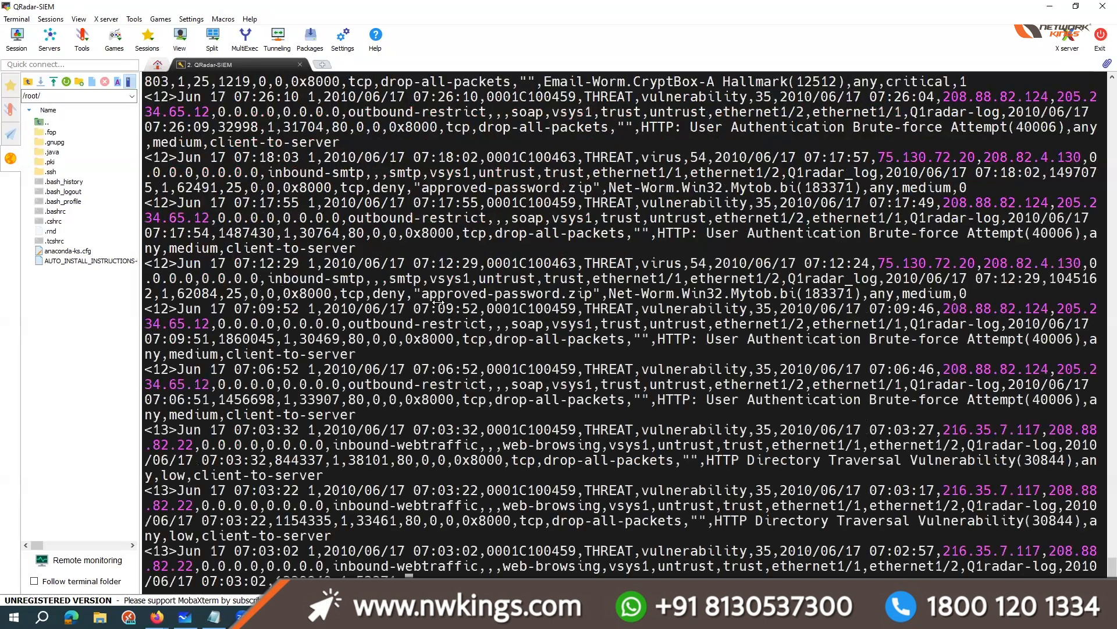
pyautogui.moveTo(353, 566); pyautogui.dragTo(146, 522)
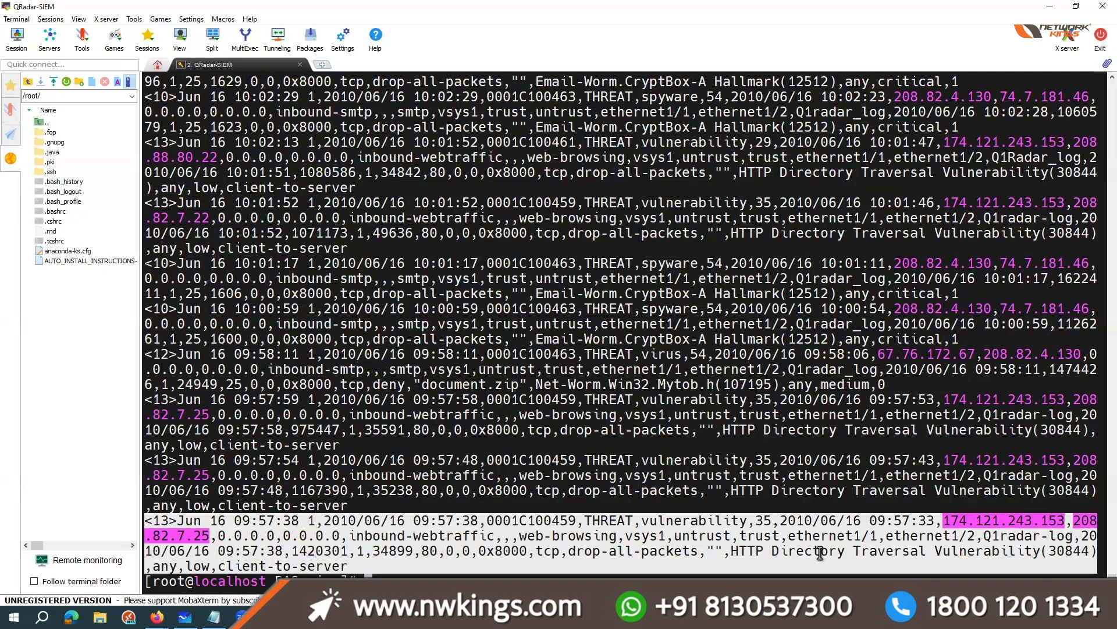
pyautogui.scroll(20, 820, 553)
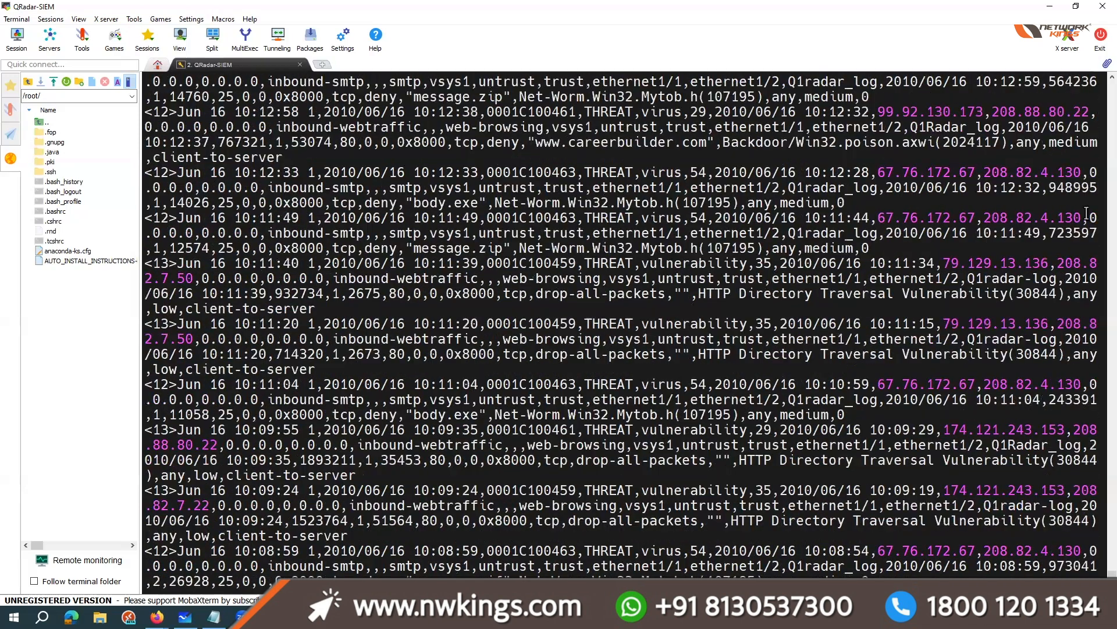
# Step: Switch from MobaXterm to Firefox, skim the "Restarting service instances" page and close it
pyautogui.click(1050, 6)
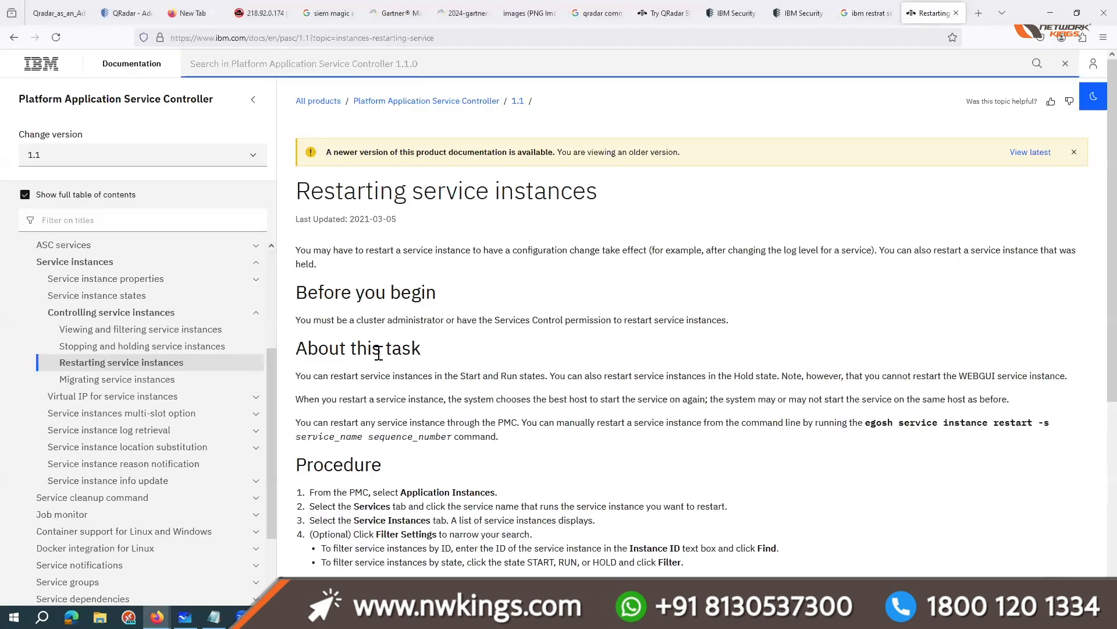
pyautogui.scroll(-5, 646, 354)
pyautogui.scroll(5, 568, 309)
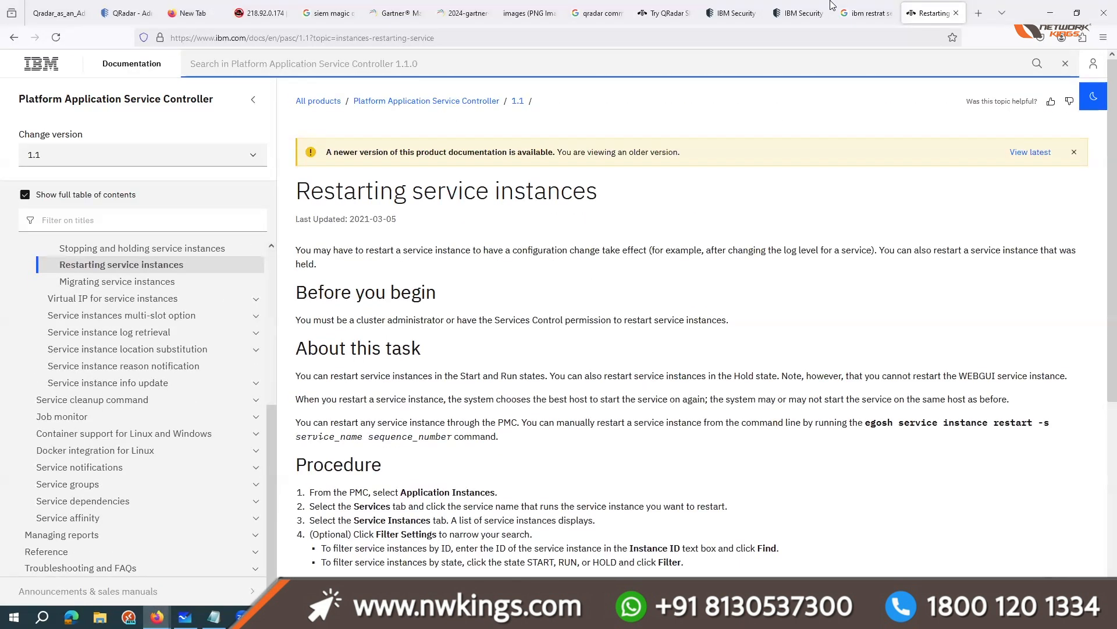
pyautogui.click(955, 13)
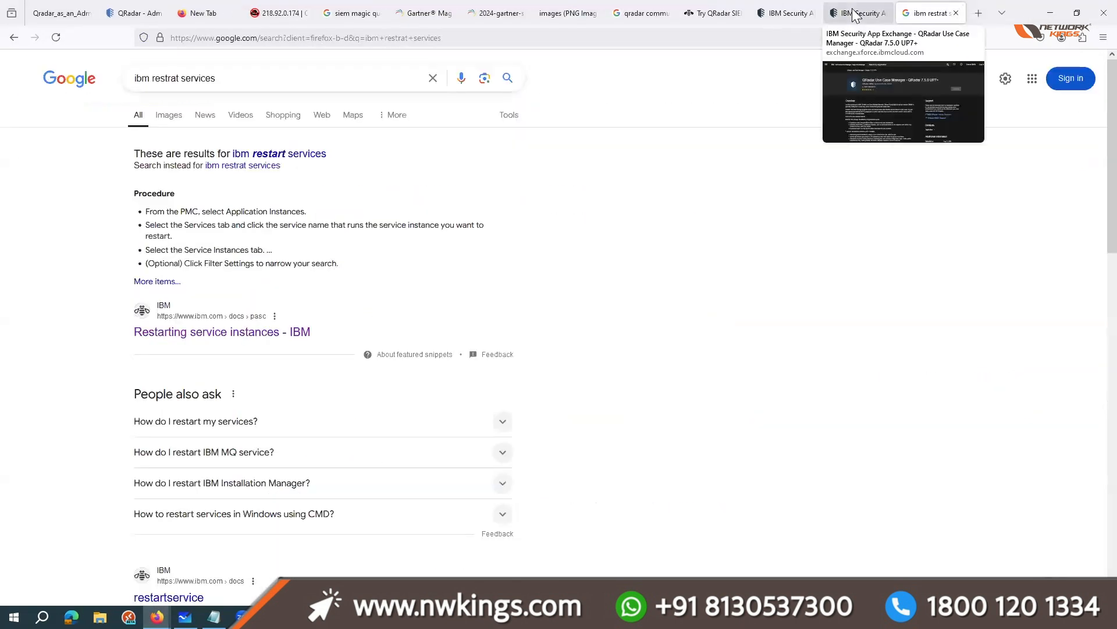
# Step: Extend the Google search to "ibm restrat services qradar" and open the QRadar core services result in a separate tab
pyautogui.click(262, 76)
pyautogui.write('qradar')
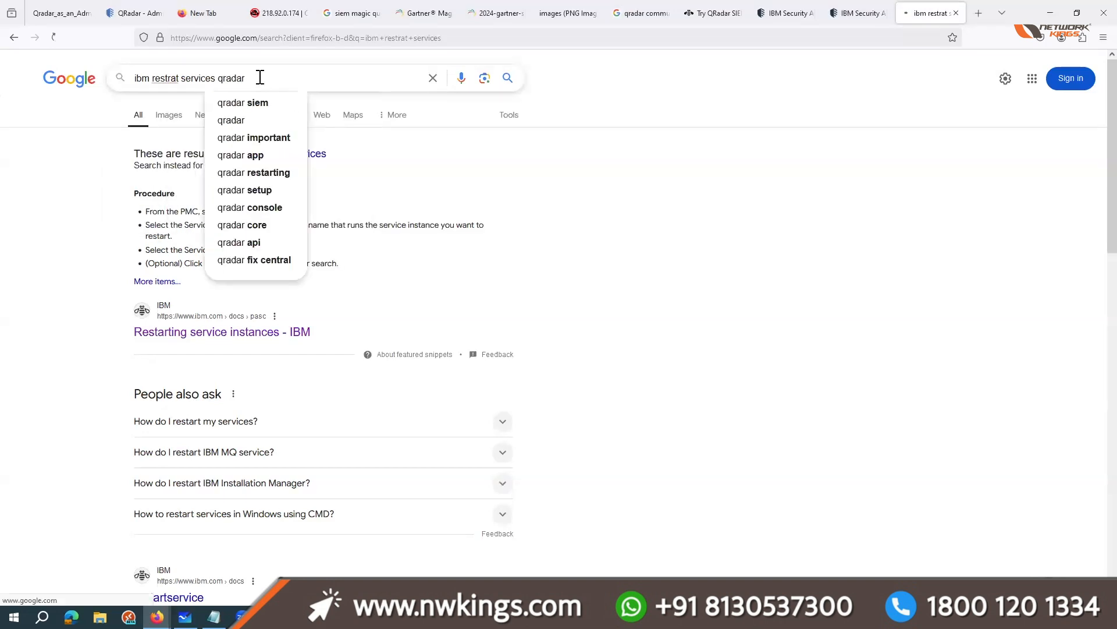
pyautogui.press('Return')
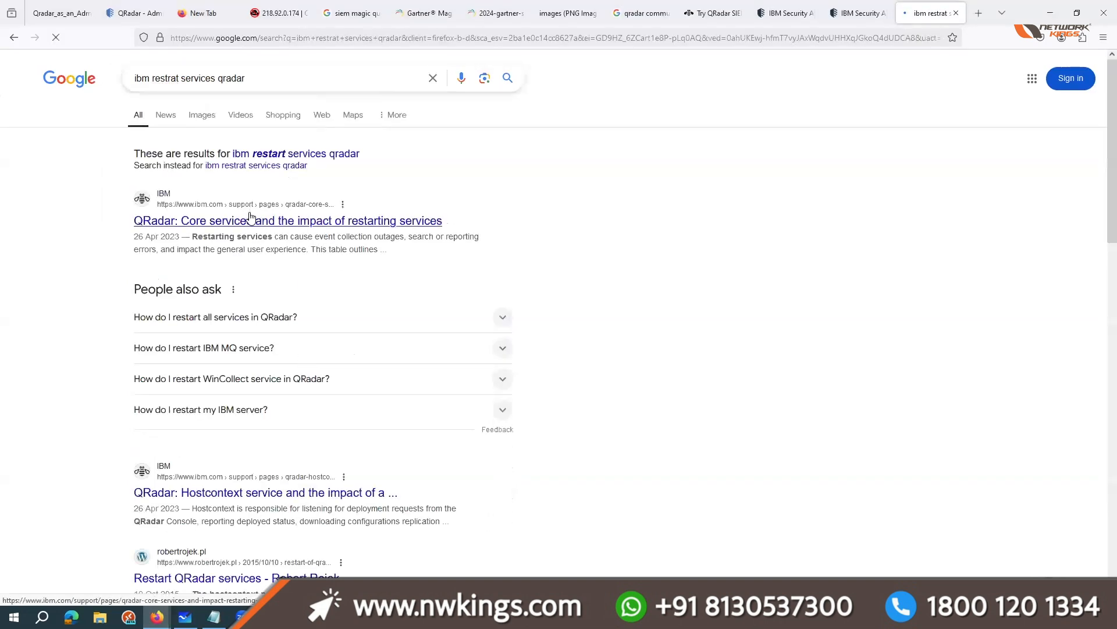
pyautogui.middleClick(250, 221)
pyautogui.scroll(-1, 233, 512)
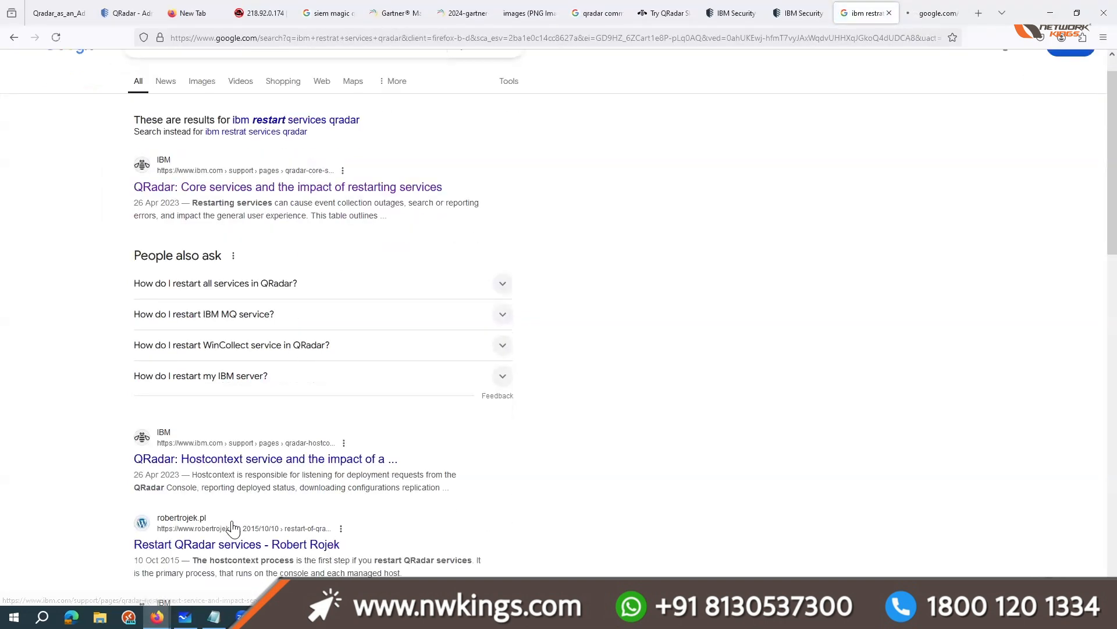
# Step: Open the "Restart QRadar services" blog article, skim its hostcontext, tomcat and hostservices sections, and open and close the hostservices screenshot
pyautogui.click(231, 519)
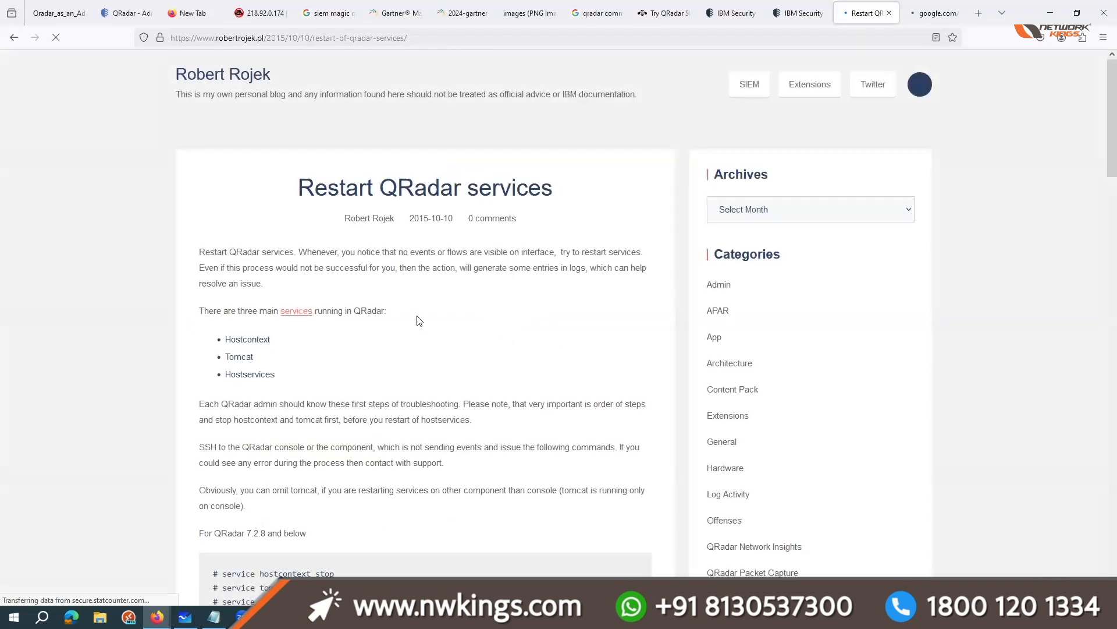
pyautogui.scroll(-3, 419, 320)
pyautogui.scroll(-8, 423, 323)
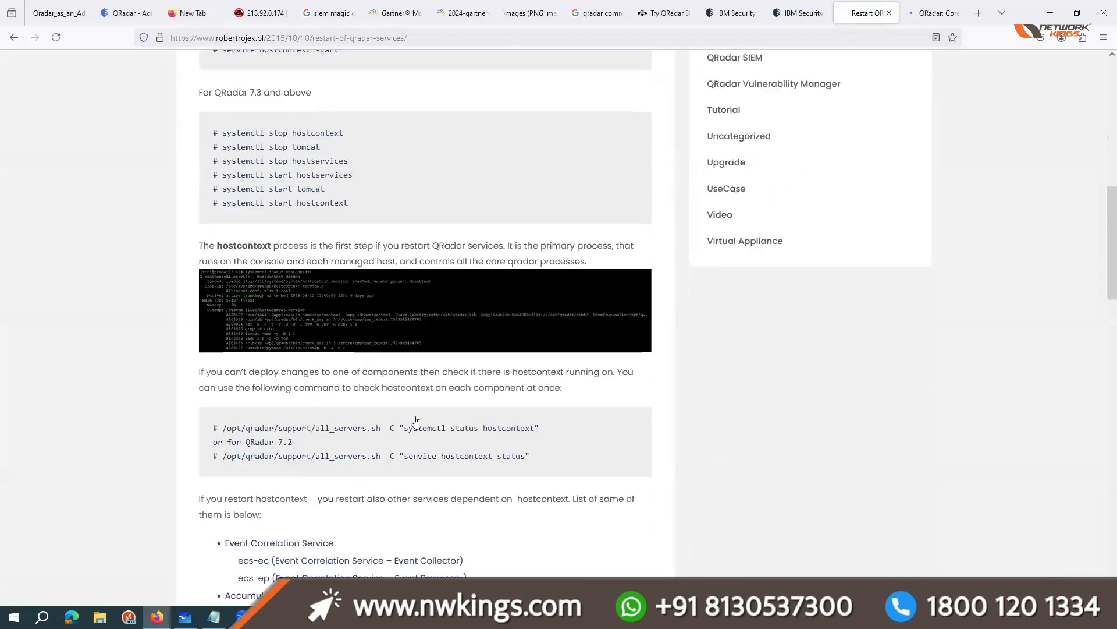
pyautogui.scroll(-11, 294, 478)
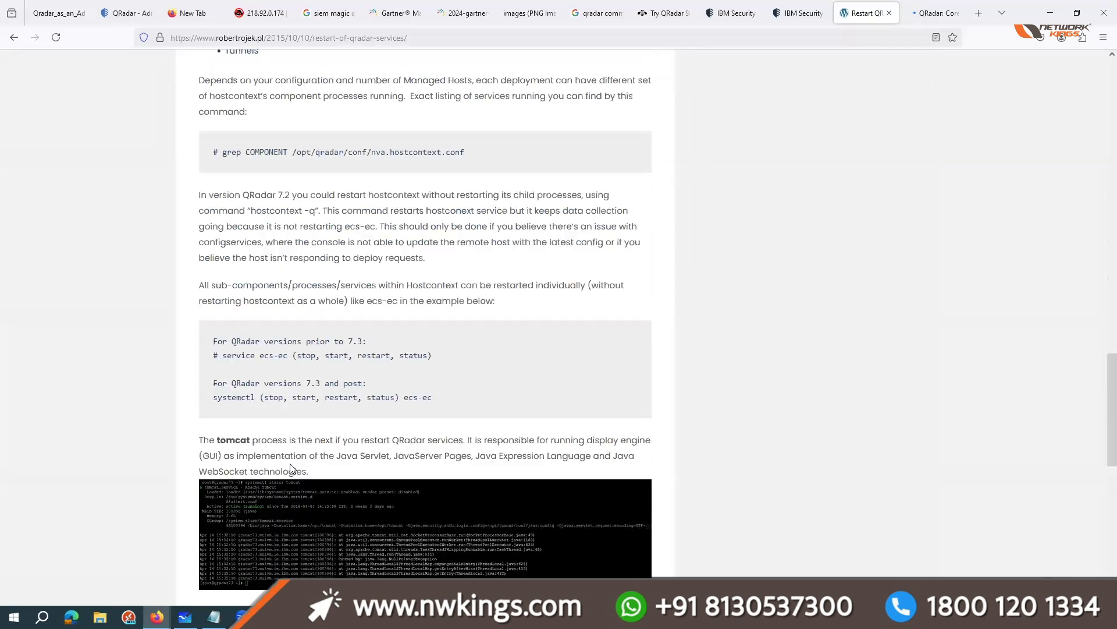
pyautogui.scroll(-6, 279, 393)
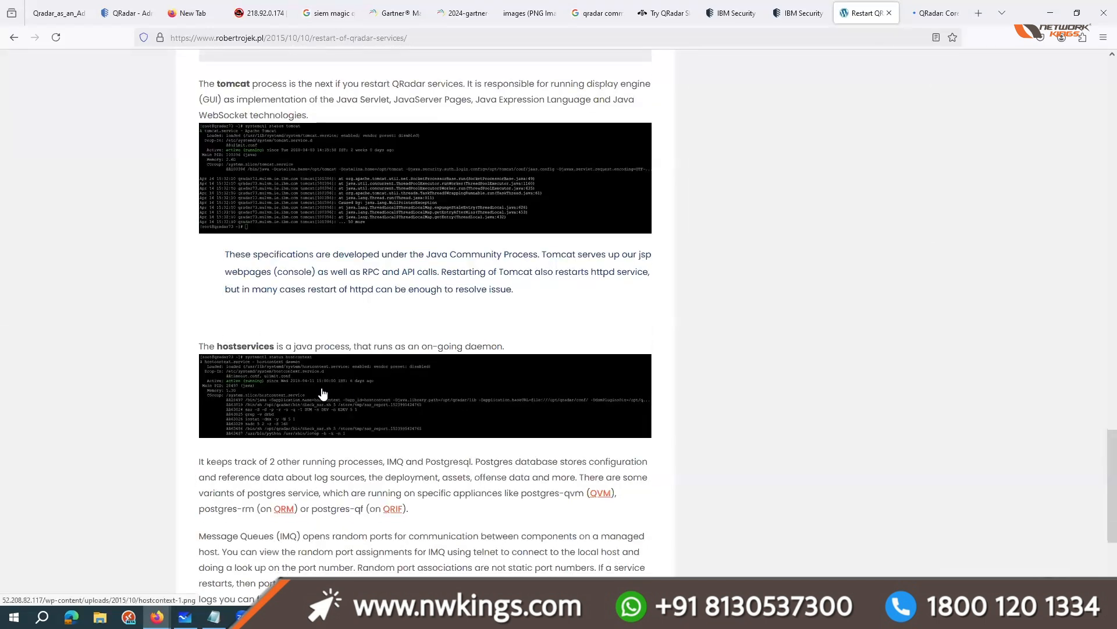
pyautogui.click(256, 382)
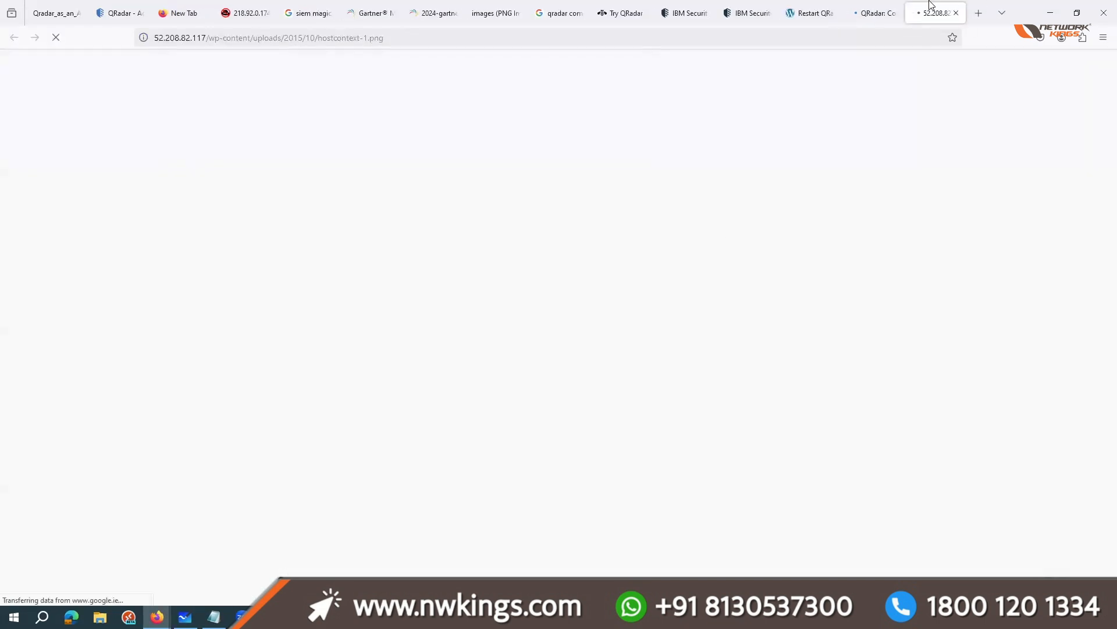
pyautogui.click(956, 12)
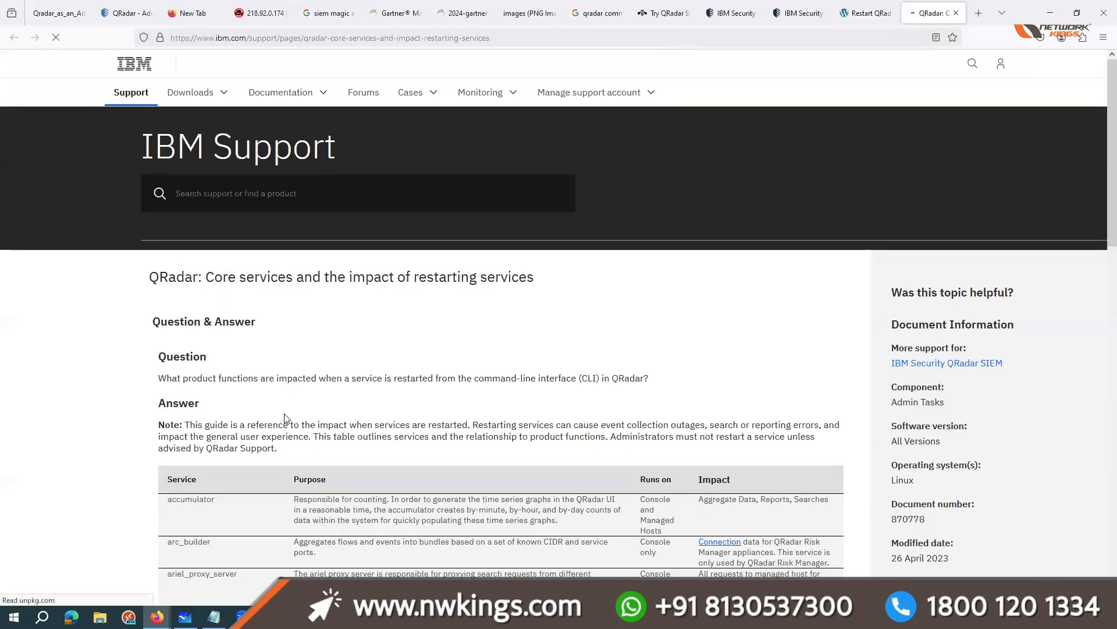
# Step: Examine the service table on the IBM Support core services page, highlighting the ecs-ec-ingress and ecs-ec services
pyautogui.scroll(-3, 285, 415)
pyautogui.doubleClick(216, 260)
pyautogui.doubleClick(224, 305)
pyautogui.doubleClick(215, 447)
pyautogui.tripleClick(241, 484)
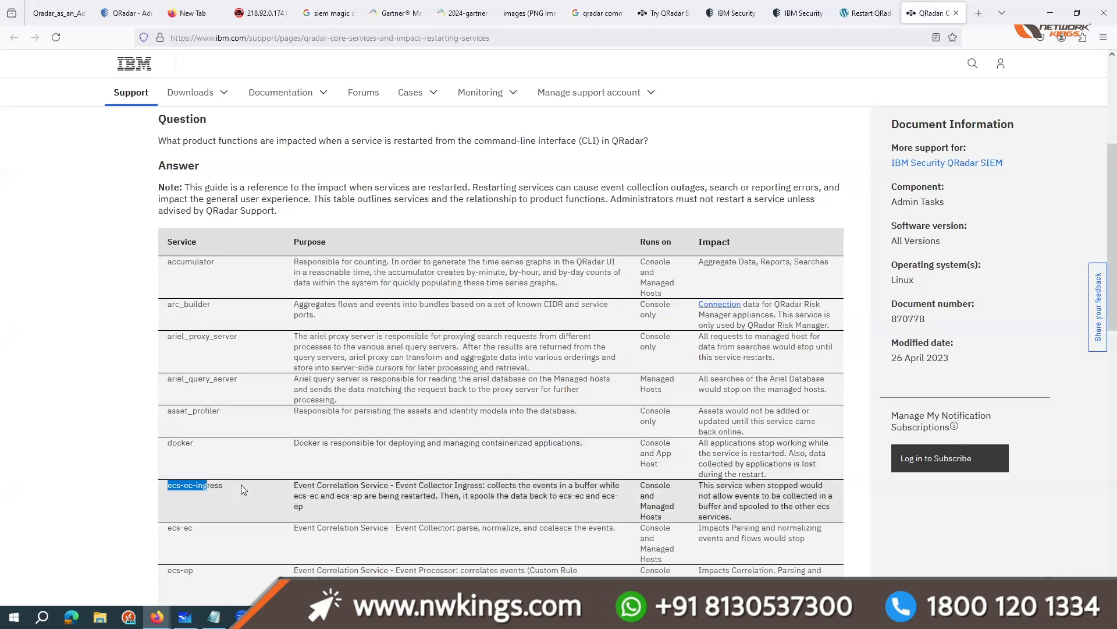
pyautogui.scroll(-2, 204, 414)
pyautogui.tripleClick(204, 412)
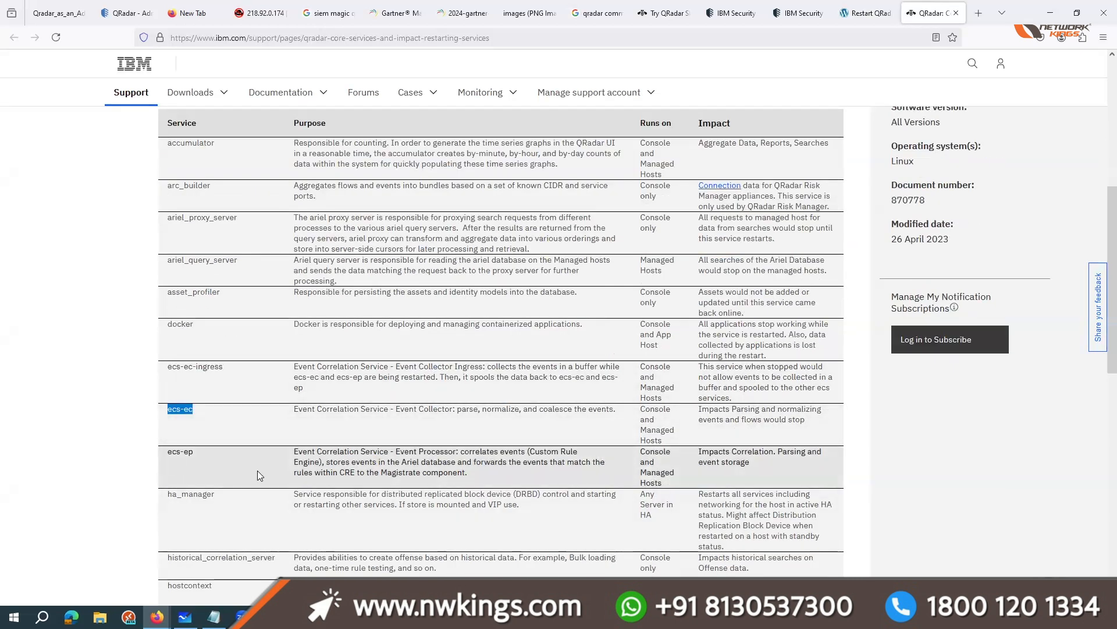
pyautogui.scroll(-2, 223, 494)
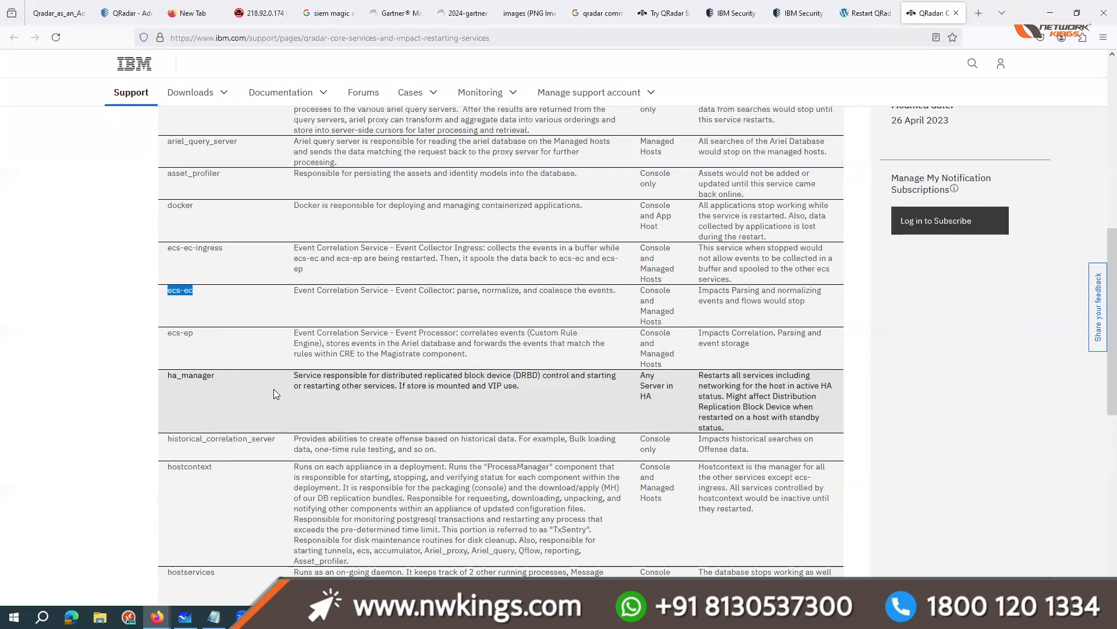
# Step: Highlight the ha_manager service and its impact description, and read on to the hostcontext and hostservices rows
pyautogui.moveTo(169, 374); pyautogui.dragTo(214, 375)
pyautogui.click(330, 471)
pyautogui.moveTo(704, 375); pyautogui.dragTo(738, 426)
pyautogui.click(550, 223)
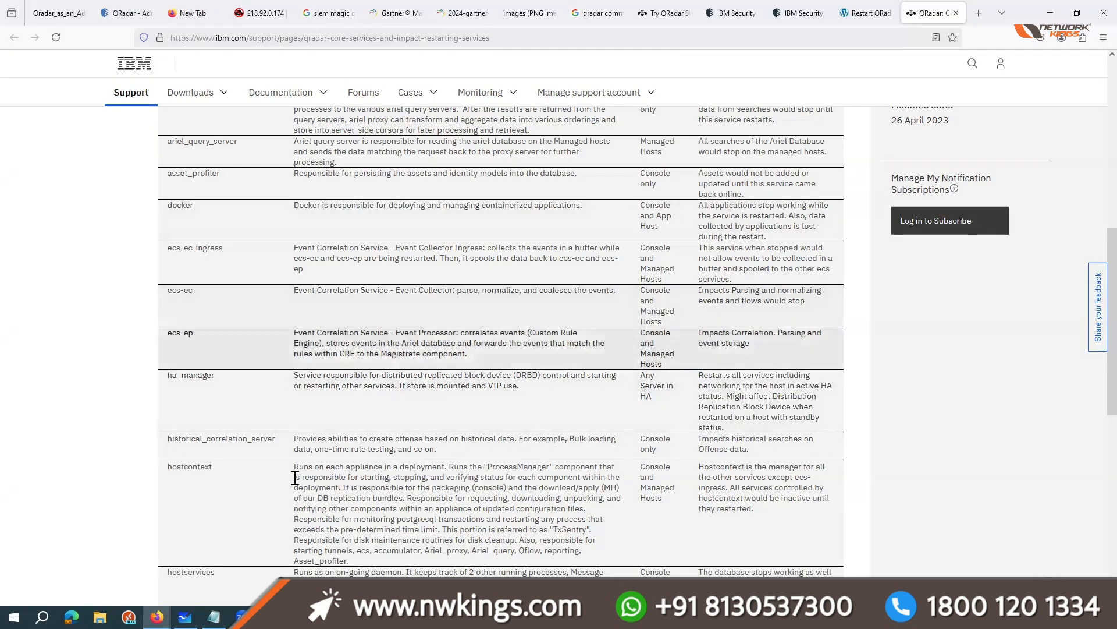
pyautogui.scroll(-3, 296, 477)
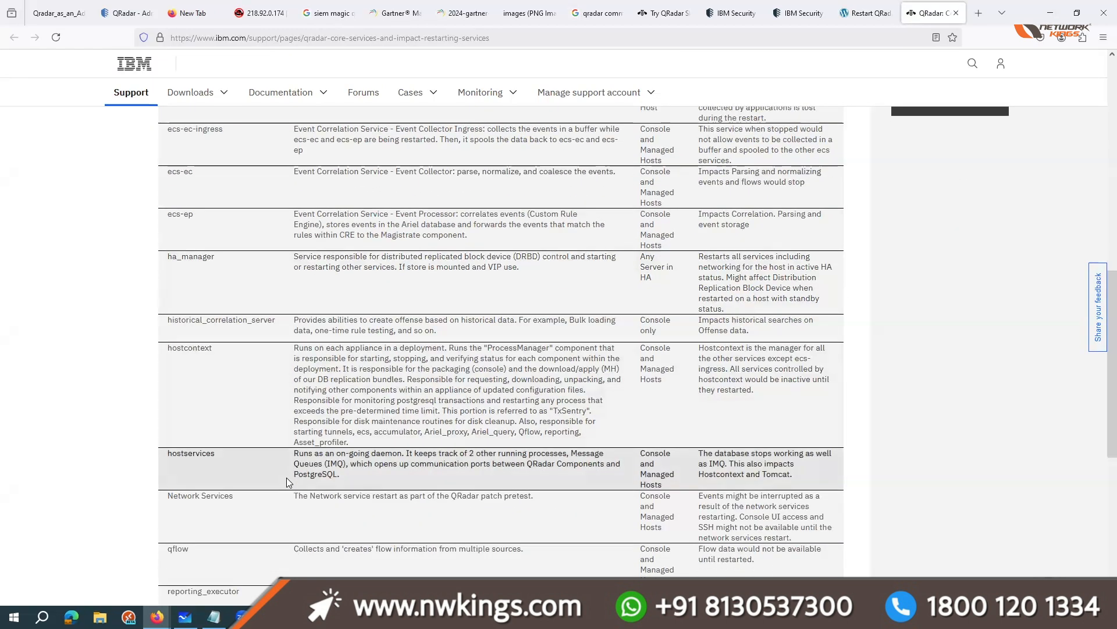
pyautogui.click(270, 617)
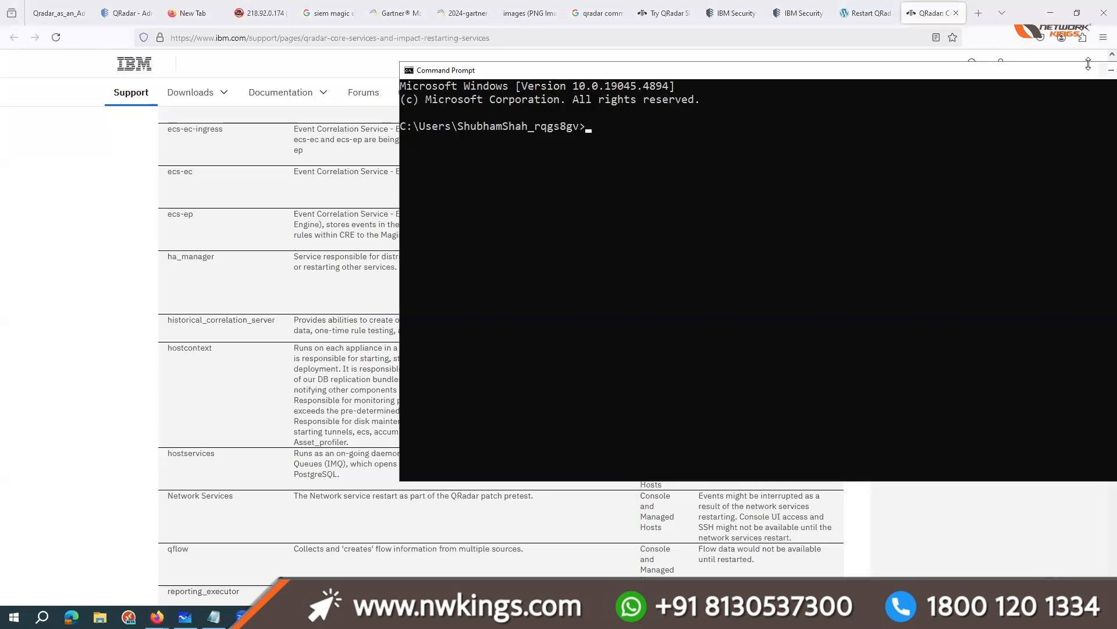
pyautogui.moveTo(697, 89); pyautogui.dragTo(319, 86)
pyautogui.click(504, 517)
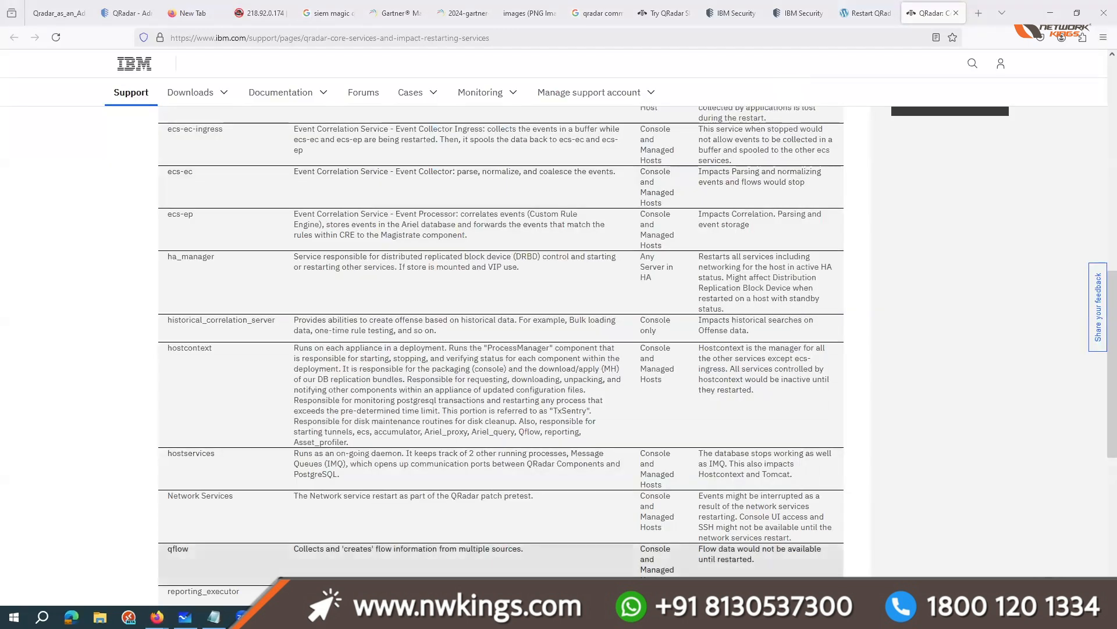
# Step: Return to the QRadar console's Admin page and search Google in a new tab for "IBM certifed qradar analyst"
pyautogui.click(131, 13)
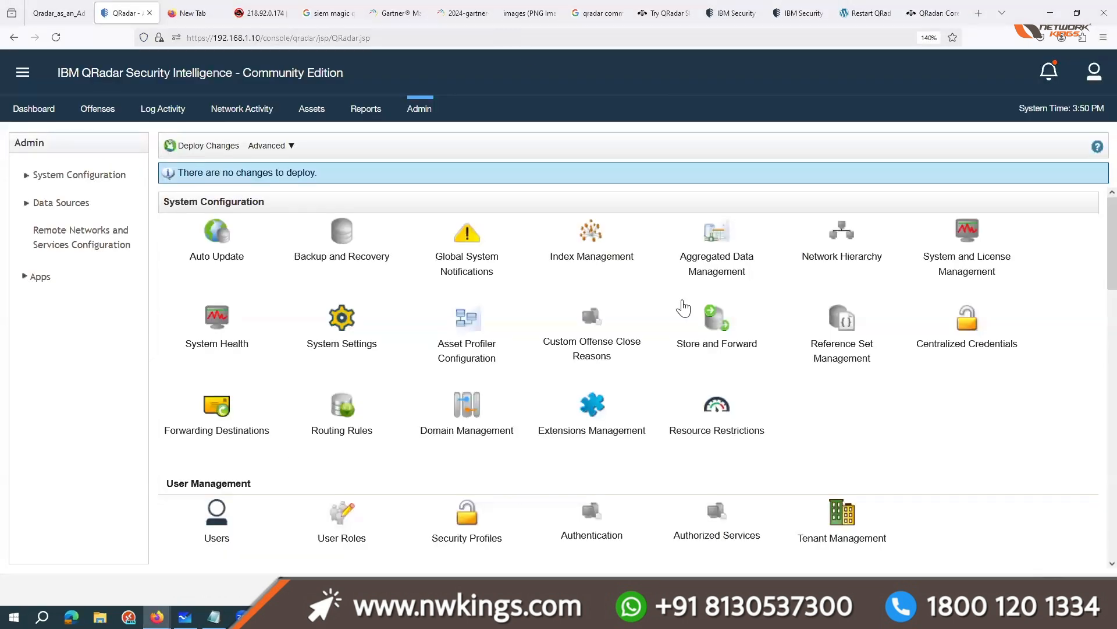
pyautogui.click(978, 13)
pyautogui.write('IBM')
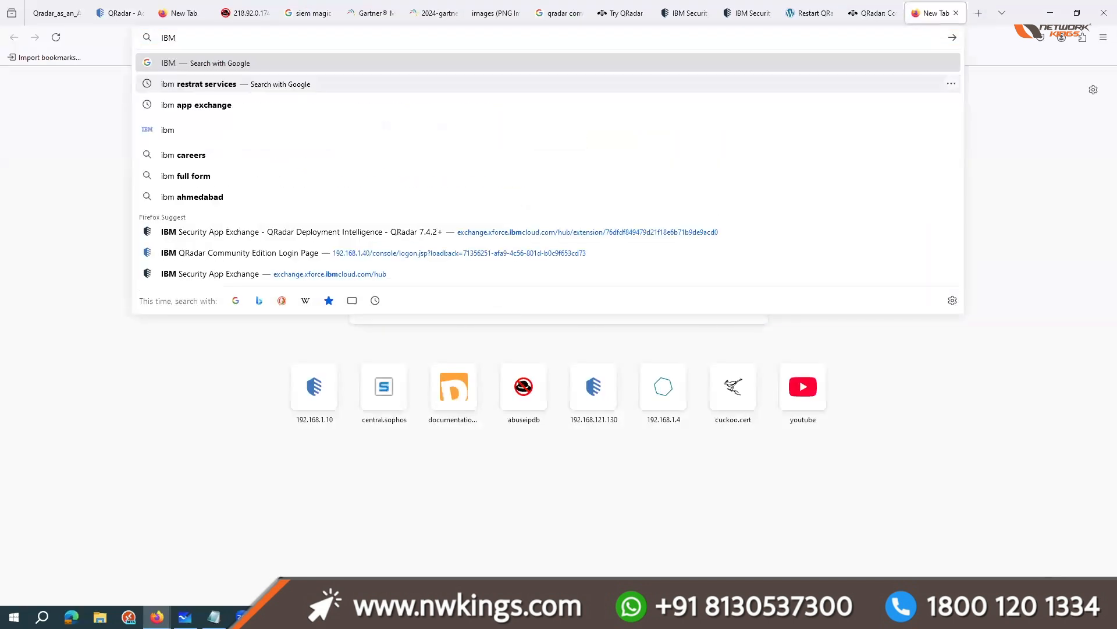
pyautogui.write(' certif')
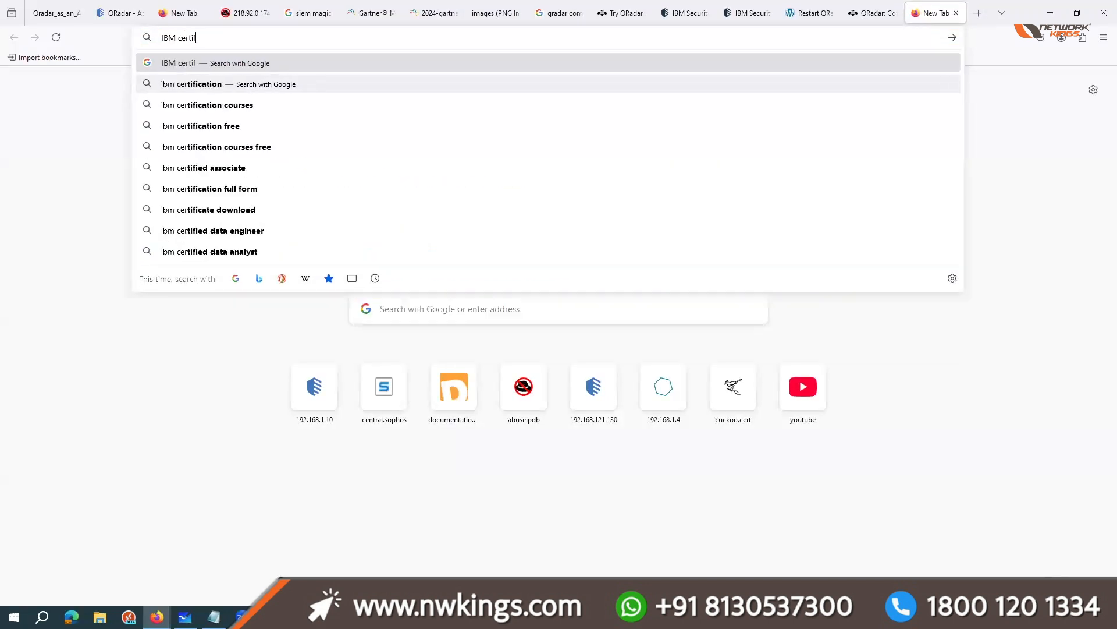
pyautogui.write('ed qradar')
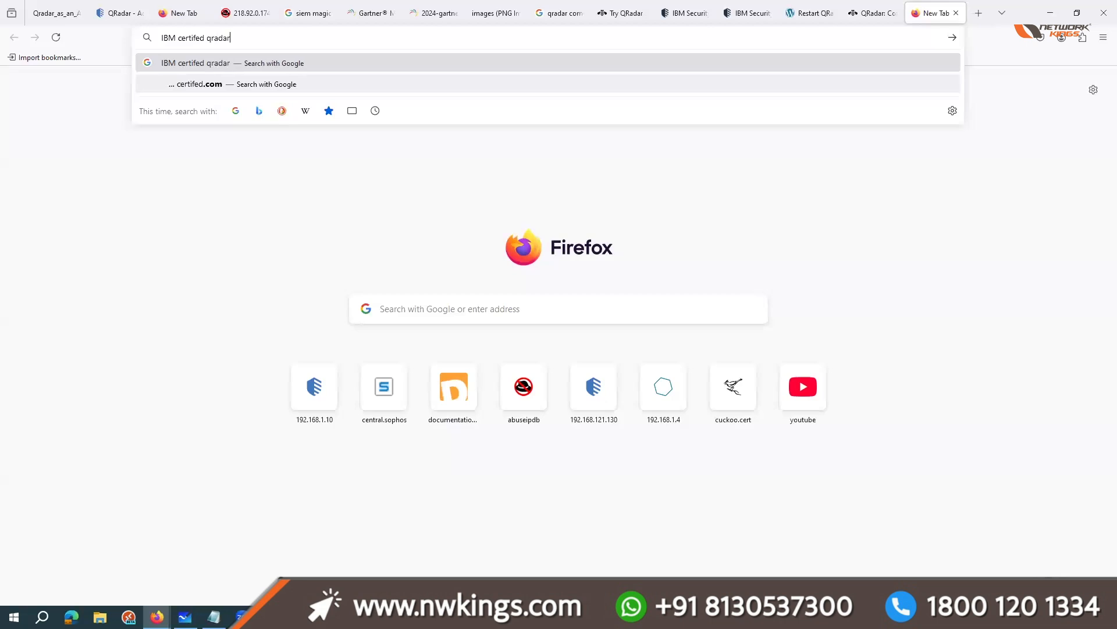
pyautogui.write(' analyst')
pyautogui.press('Return')
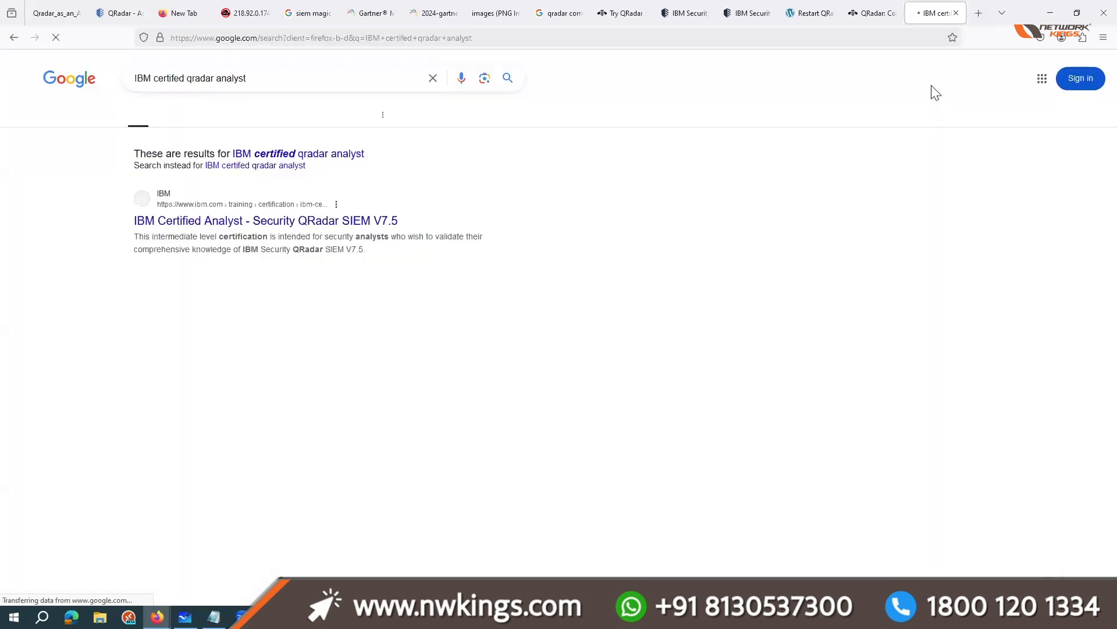
# Step: Search Google in another new tab for "ibm qradar certified deployment professional" using the suggested query
pyautogui.hotkey('ctrl', 't')
pyautogui.write('ibm q')
pyautogui.press('BackSpace')
pyautogui.press('Down')
pyautogui.press('BackSpace')
pyautogui.press('BackSpace')
pyautogui.press('BackSpace')
pyautogui.press('BackSpace')
pyautogui.press('BackSpace')
pyautogui.press('BackSpace')
pyautogui.press('BackSpace')
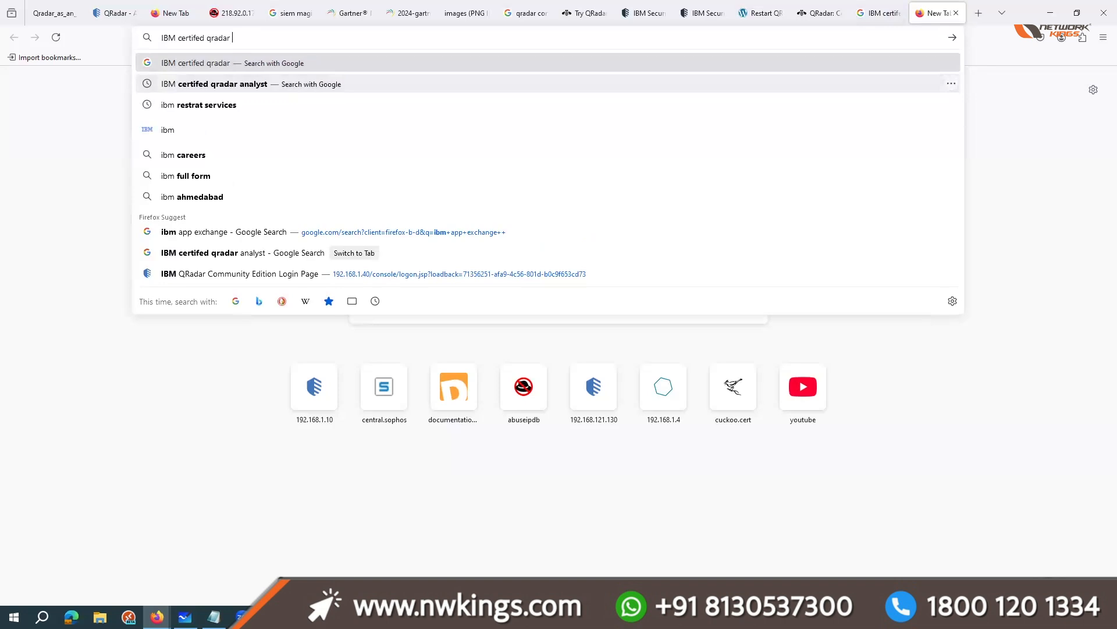
pyautogui.write('dep')
pyautogui.press('Down')
pyautogui.press('Return')
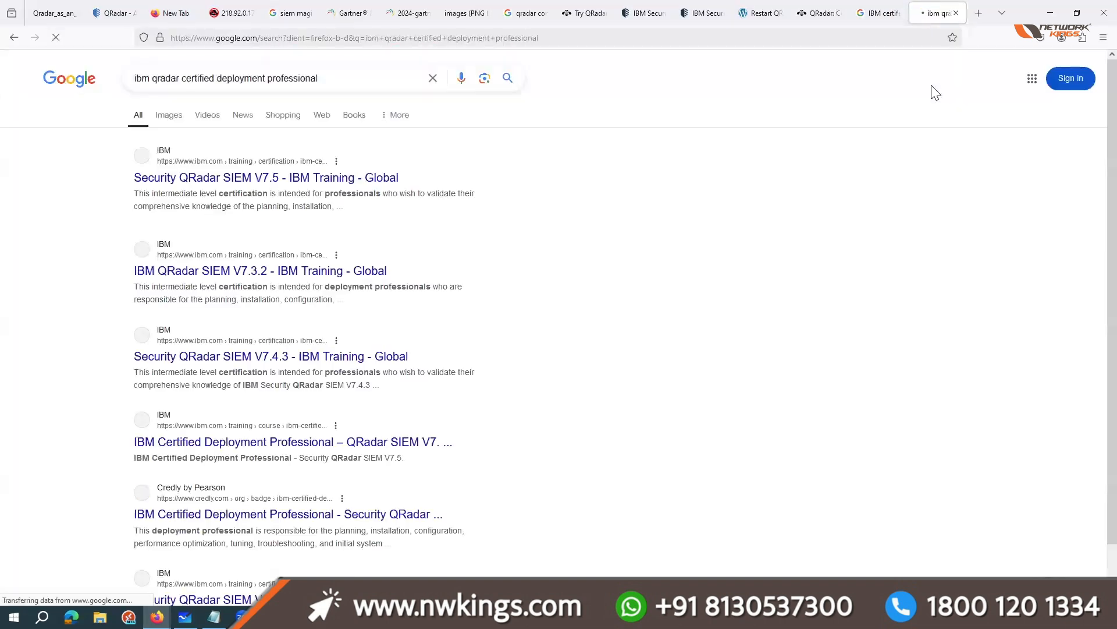
# Step: Search Google in another new tab for "ibm qradar admin certification" using the suggested query
pyautogui.hotkey('ctrl', 't')
pyautogui.write('ibm certifed qradar analyst')
pyautogui.press('Down')
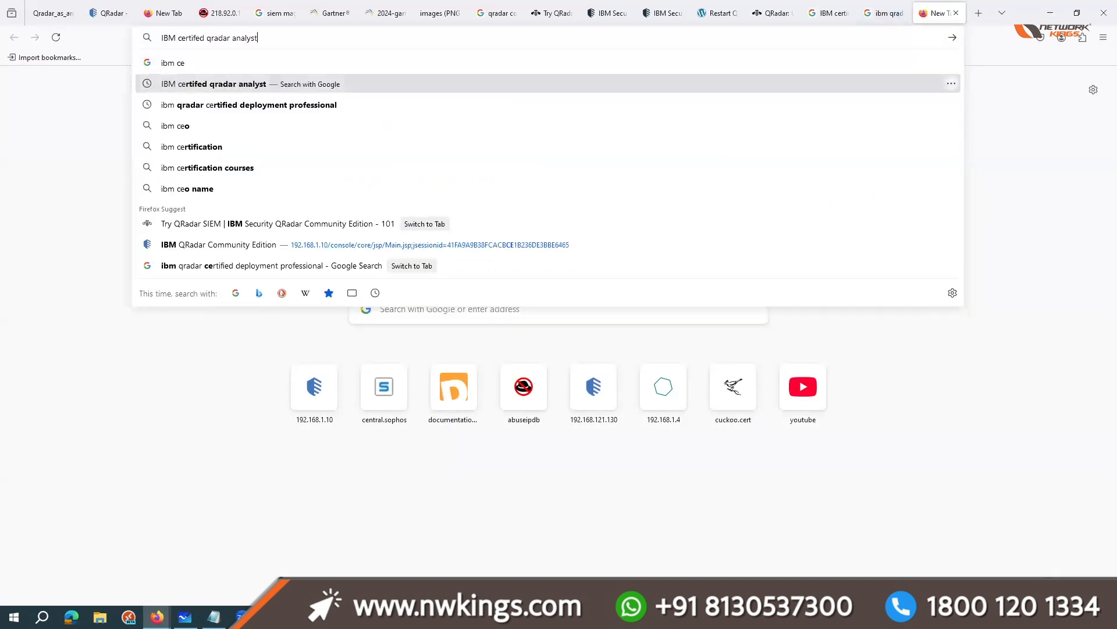
pyautogui.press('Down')
pyautogui.press('BackSpace')
pyautogui.press('BackSpace')
pyautogui.press('BackSpace')
pyautogui.press('BackSpace')
pyautogui.press('BackSpace')
pyautogui.press('BackSpace')
pyautogui.press('BackSpace')
pyautogui.press('BackSpace')
pyautogui.press('BackSpace')
pyautogui.press('BackSpace')
pyautogui.press('BackSpace')
pyautogui.press('BackSpace')
pyautogui.press('BackSpace')
pyautogui.press('BackSpace')
pyautogui.press('BackSpace')
pyautogui.press('BackSpace')
pyautogui.press('BackSpace')
pyautogui.press('BackSpace')
pyautogui.press('BackSpace')
pyautogui.press('BackSpace')
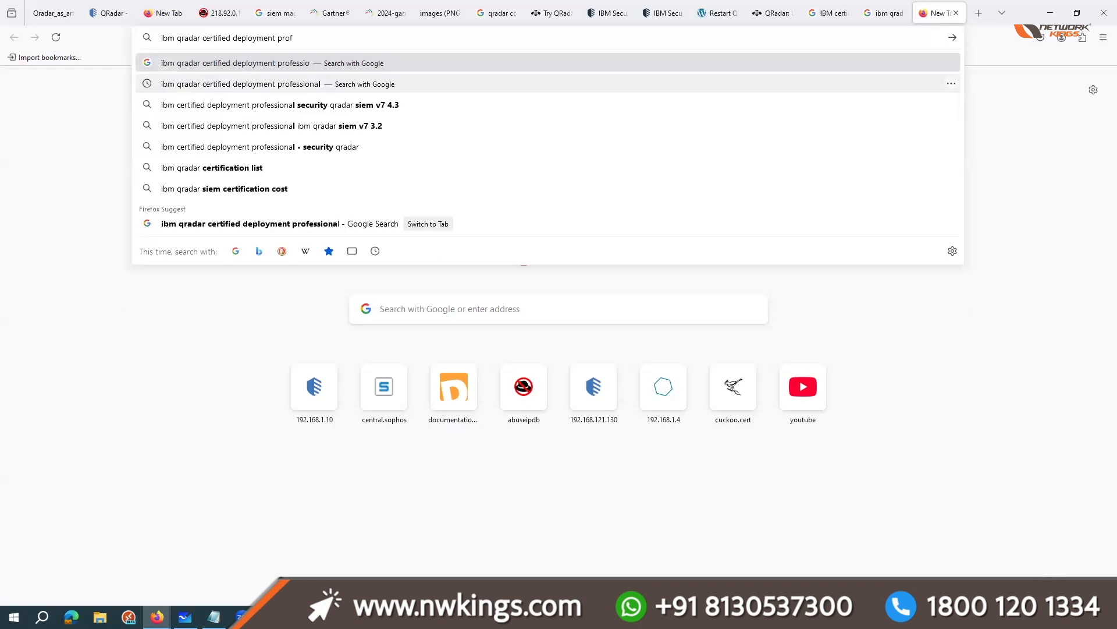
pyautogui.write('ad')
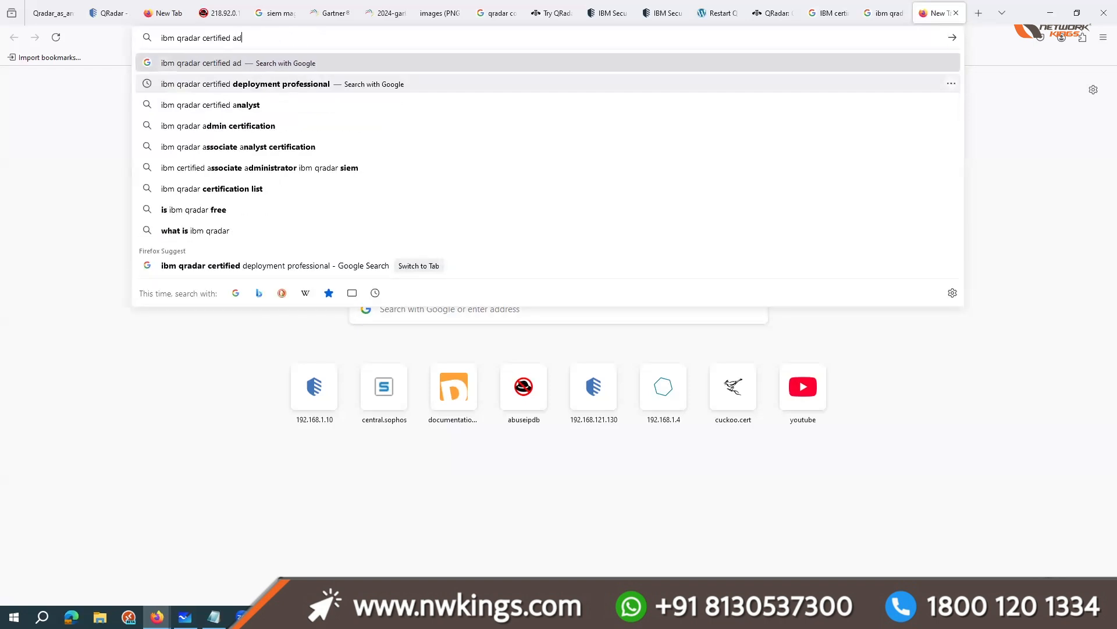
pyautogui.press('Down')
pyautogui.press('Down')
pyautogui.press('Return')
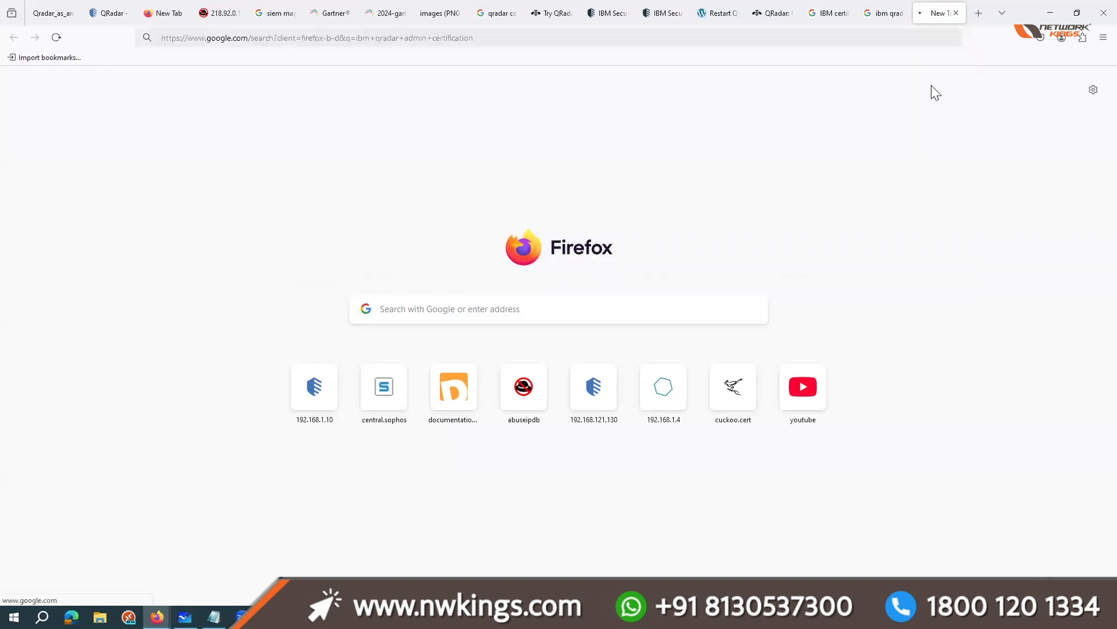
# Step: Open the first IBM V7.5 result of the administrator, analyst and deployment professional searches in separate tabs
pyautogui.middleClick(340, 179)
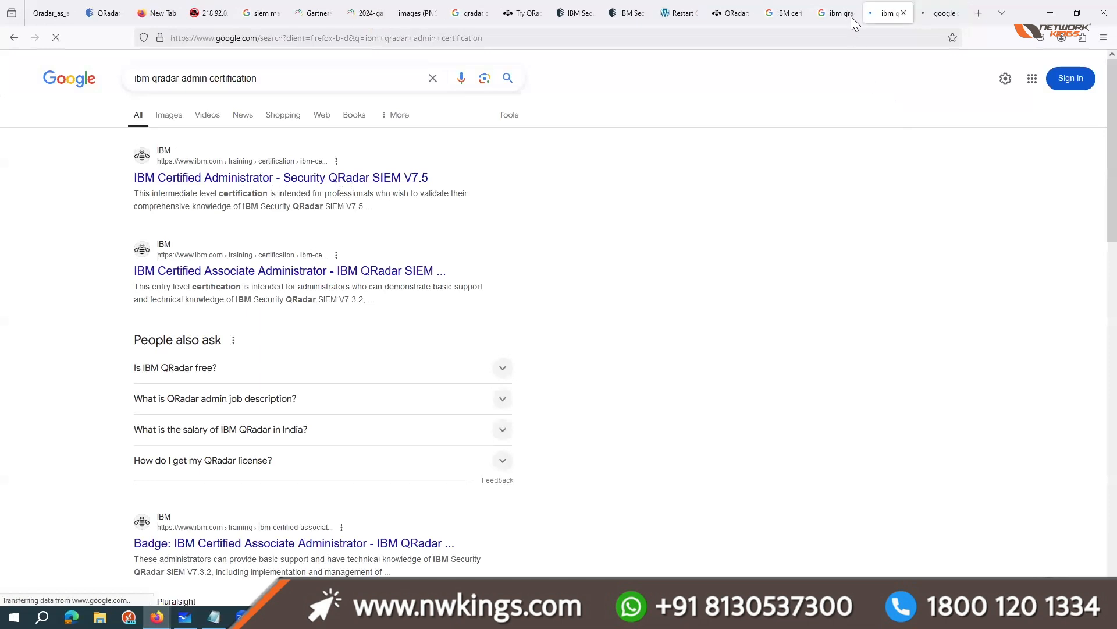
pyautogui.click(784, 13)
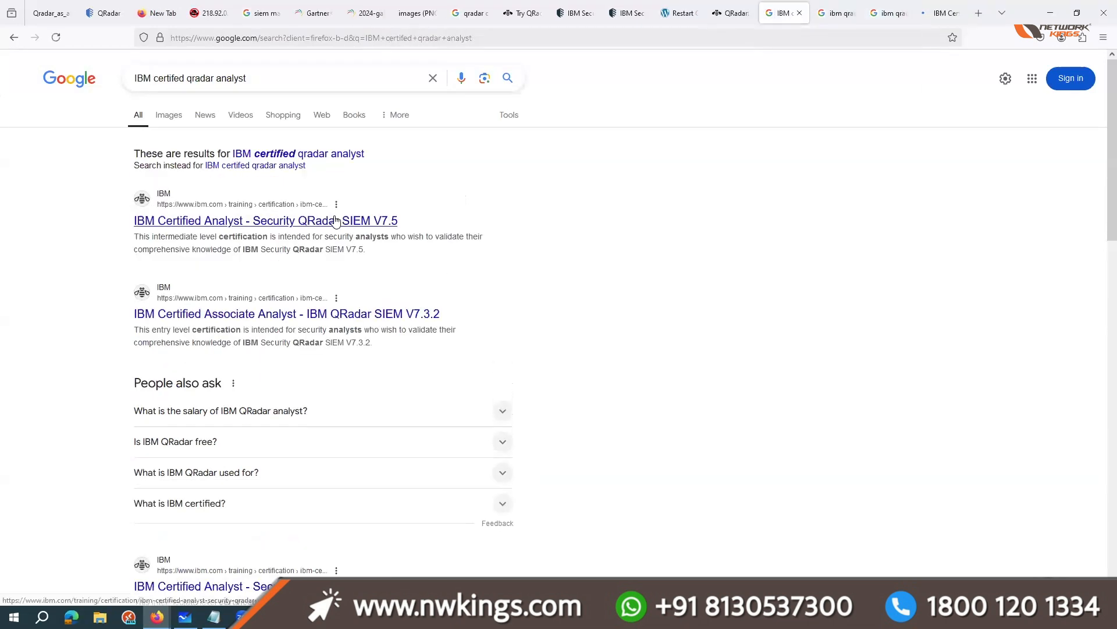
pyautogui.middleClick(335, 220)
pyautogui.click(843, 13)
pyautogui.middleClick(318, 169)
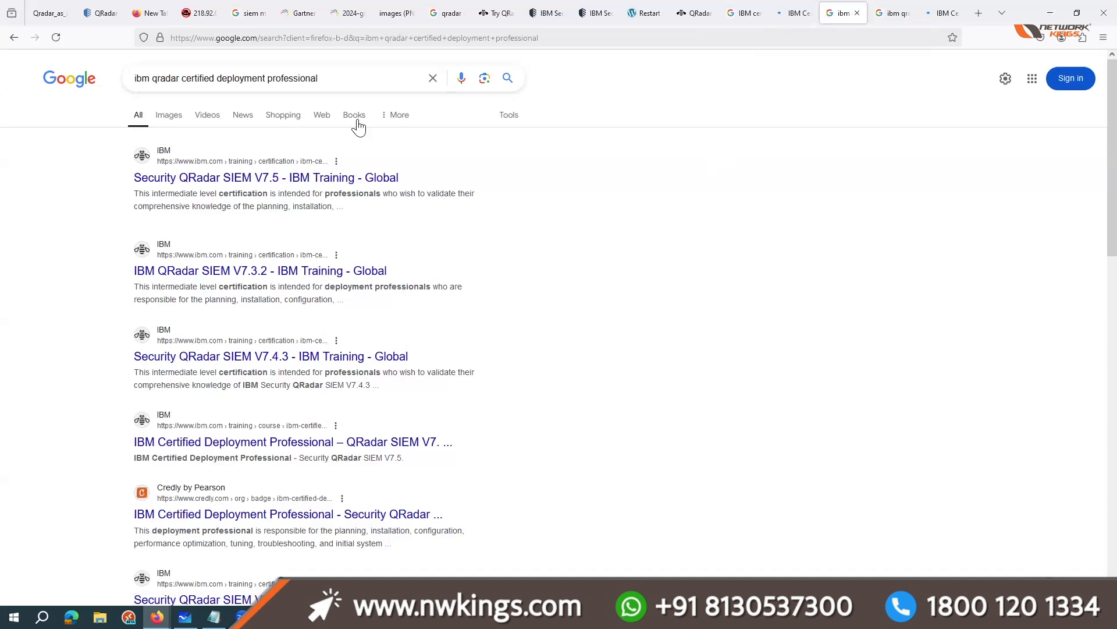
pyautogui.middleClick(270, 176)
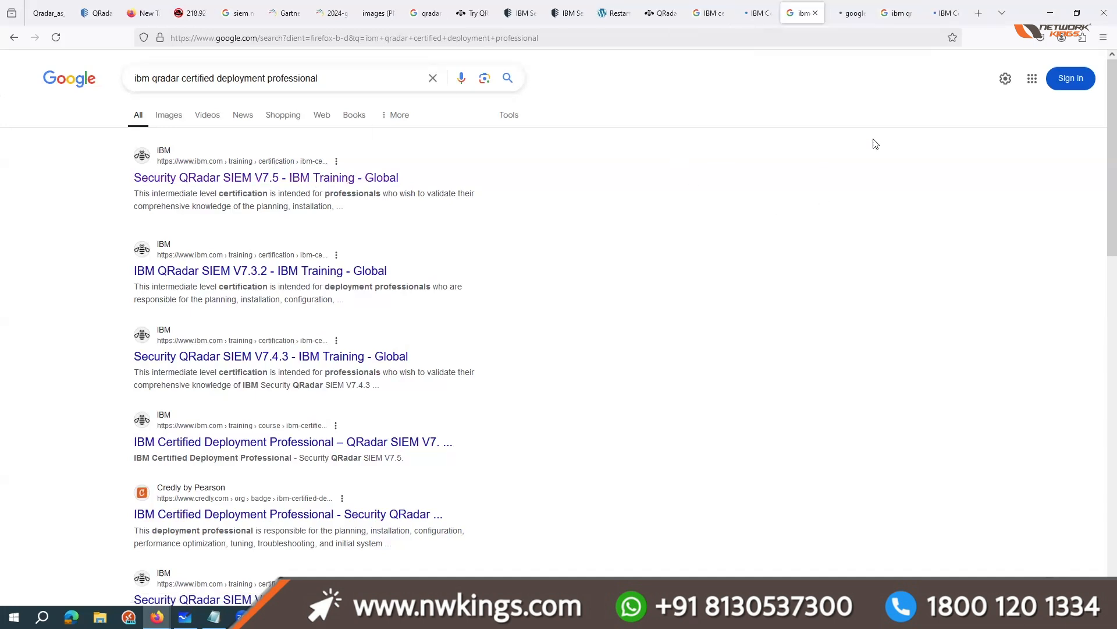
# Step: View the IBM Certified Administrator - Security QRadar SIEM V7.5 page at 130% zoom and examine its overview, recommended skills and exam details
pyautogui.click(842, 7)
pyautogui.click(937, 7)
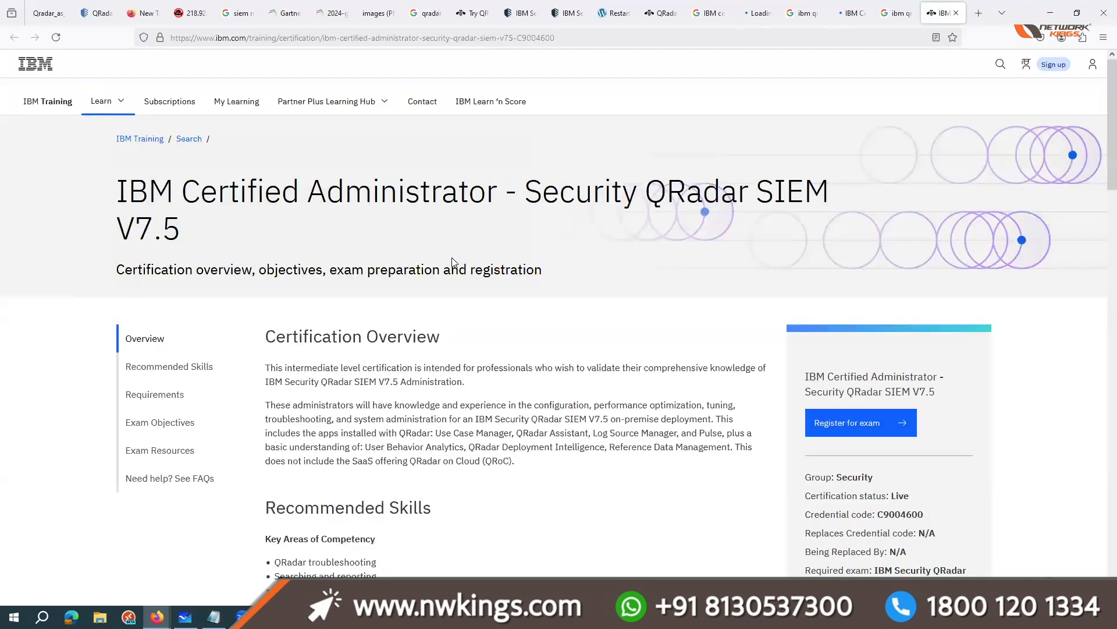
pyautogui.scroll(3, 489, 339)
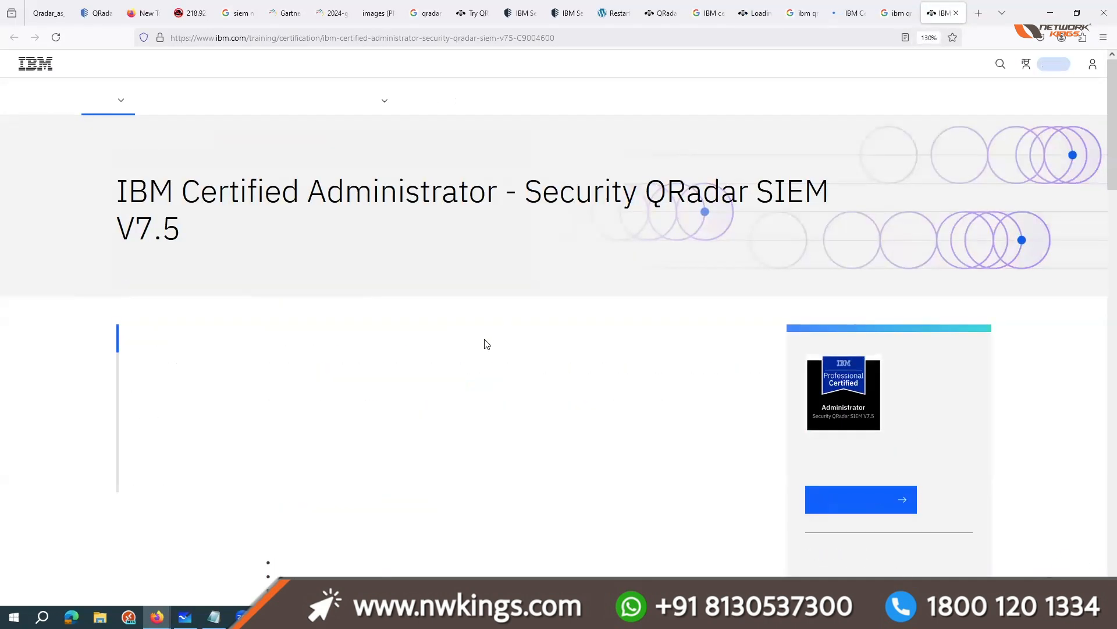
pyautogui.scroll(-5, 487, 344)
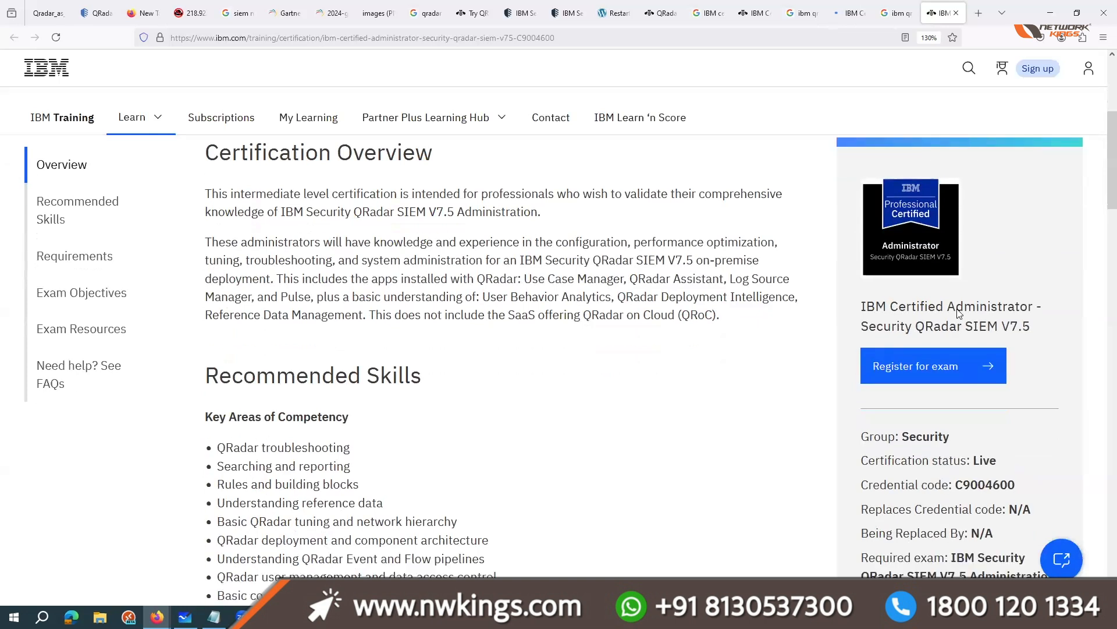
pyautogui.scroll(-2, 959, 313)
pyautogui.moveTo(866, 248)
pyautogui.mouseDown()
pyautogui.moveTo(1033, 252)
pyautogui.moveTo(1047, 283)
pyautogui.moveTo(850, 235)
pyautogui.mouseUp()
pyautogui.click(850, 235)
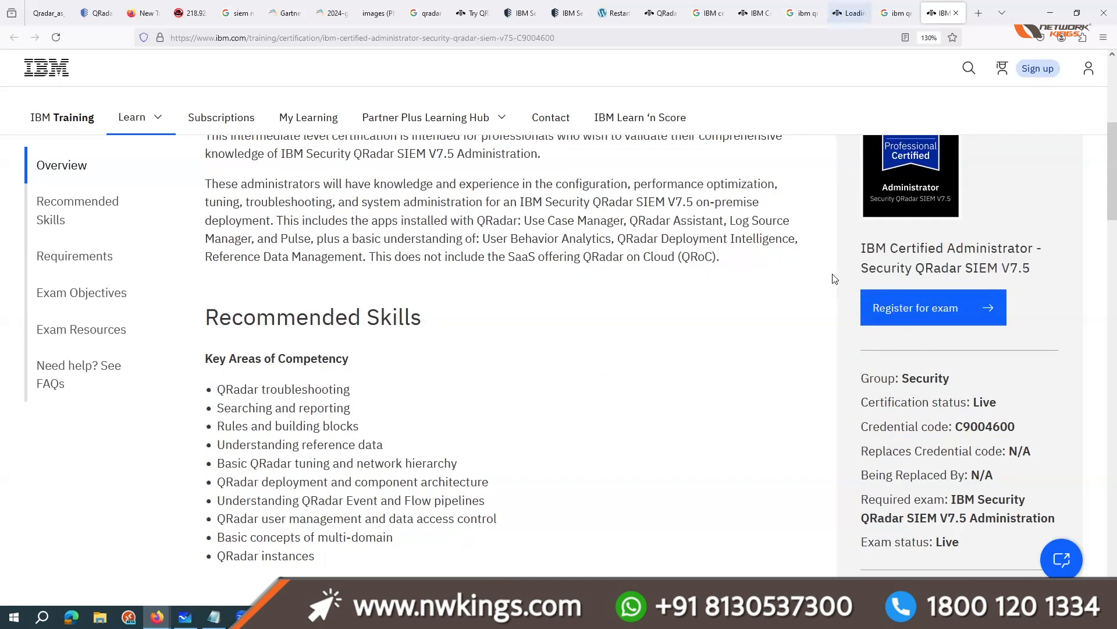
# Step: Look at the QRadar console's Admin page, return to the IBM Certified Administrator page, dismiss its login offer and examine its exam objectives
pyautogui.click(96, 13)
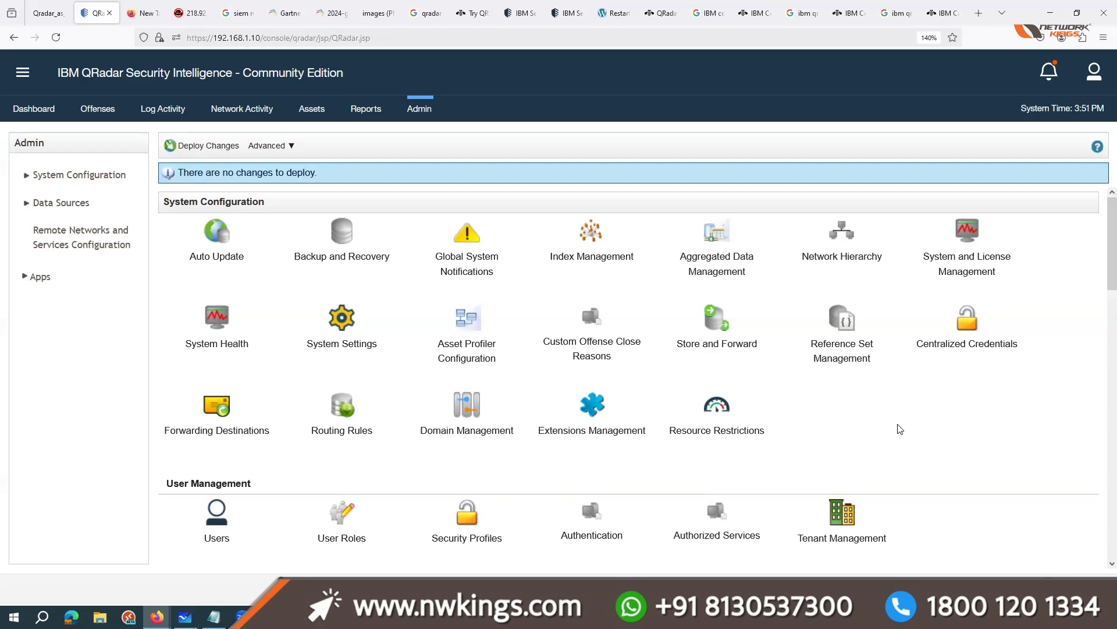
pyautogui.click(944, 13)
pyautogui.click(811, 239)
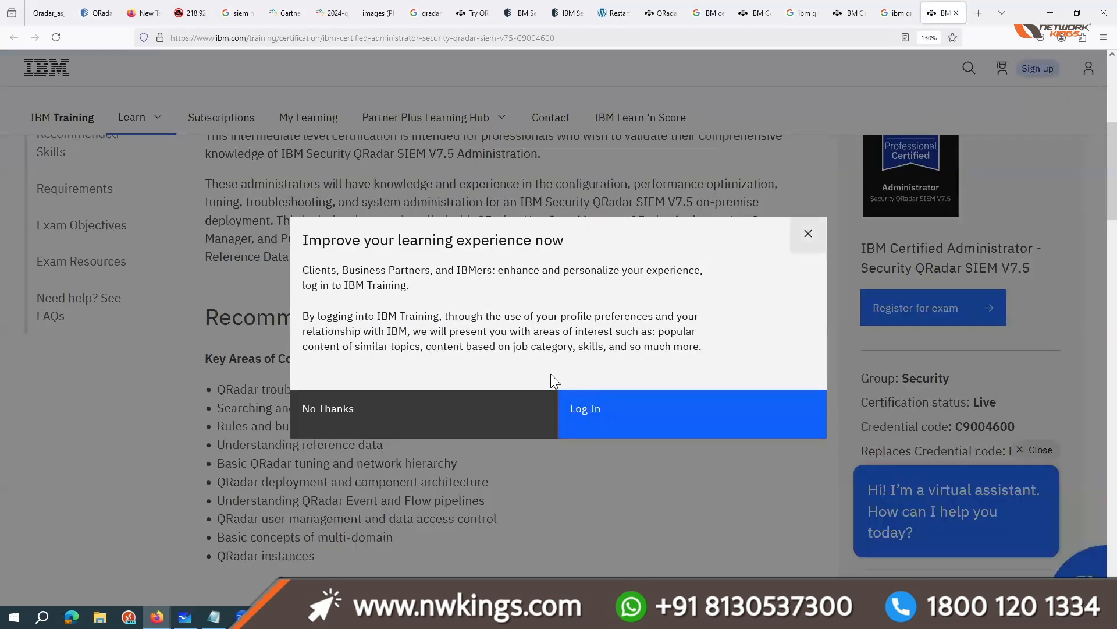
pyautogui.scroll(-10, 567, 396)
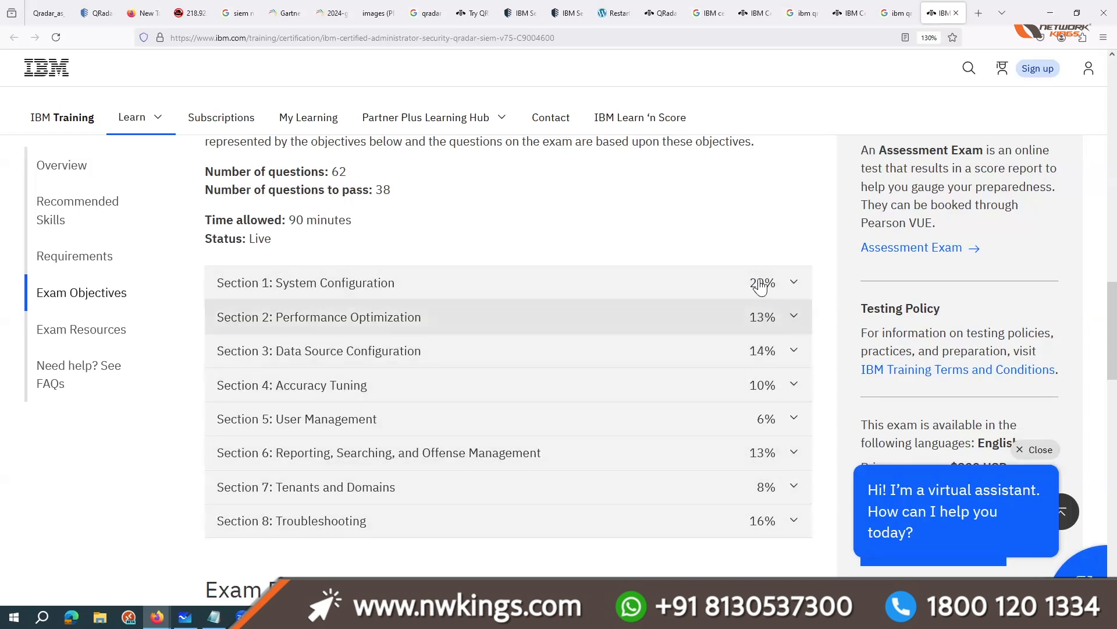
pyautogui.scroll(10, 393, 395)
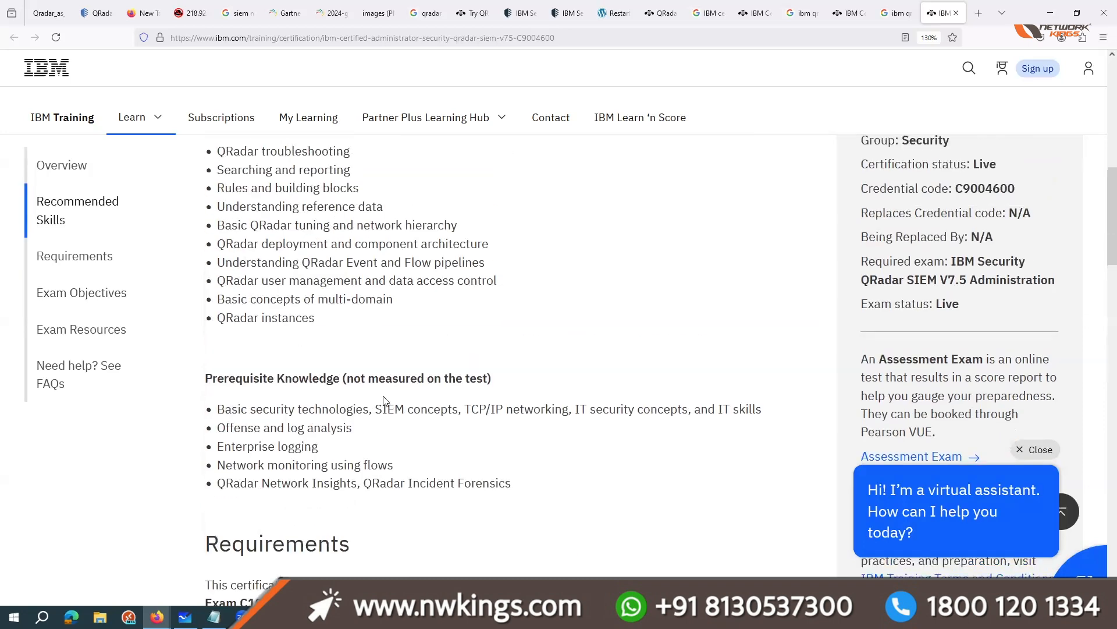
pyautogui.scroll(10, 356, 207)
pyautogui.moveTo(274, 228); pyautogui.dragTo(531, 242)
pyautogui.click(886, 55)
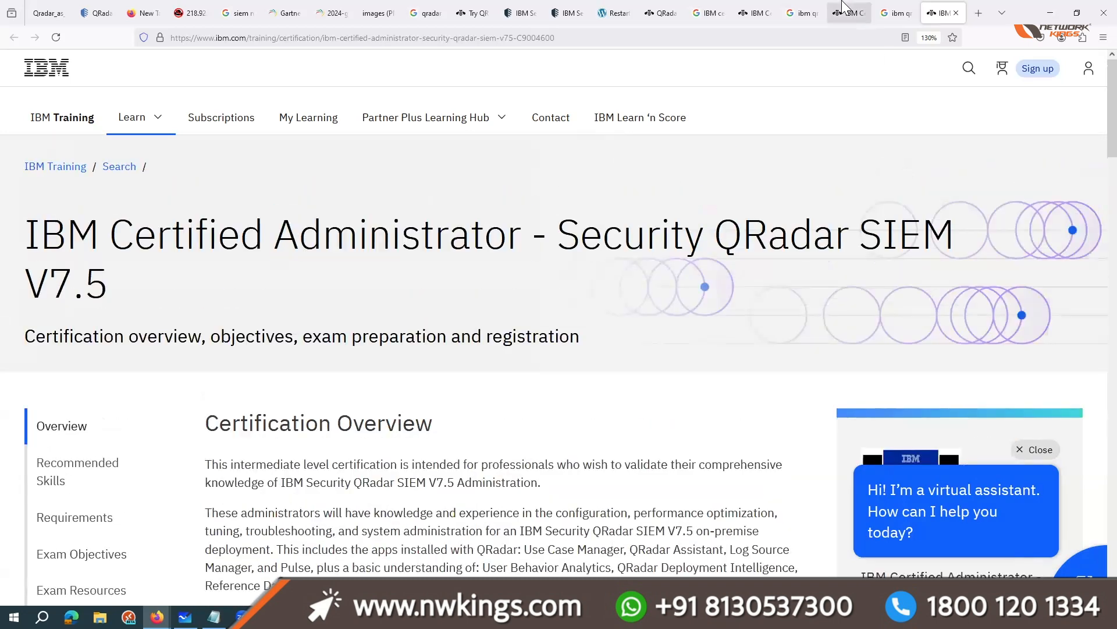
# Step: Dismiss the login offer on the IBM Certified Deployment Professional page and examine its exam sections, including a glance back at QRadar core services
pyautogui.click(842, 3)
pyautogui.click(809, 232)
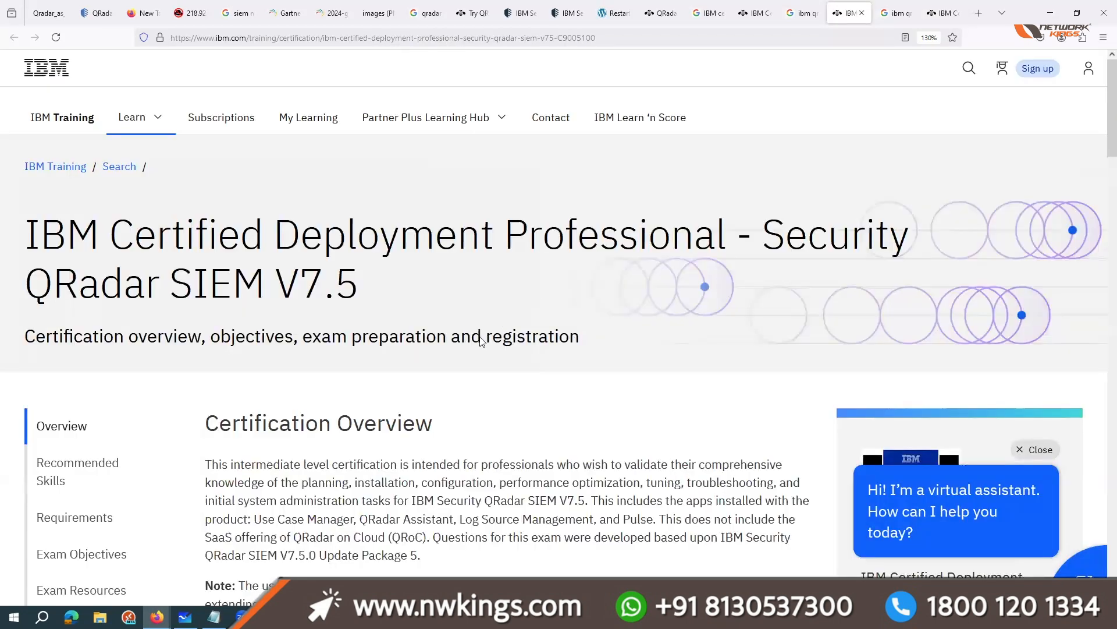
pyautogui.scroll(-15, 481, 341)
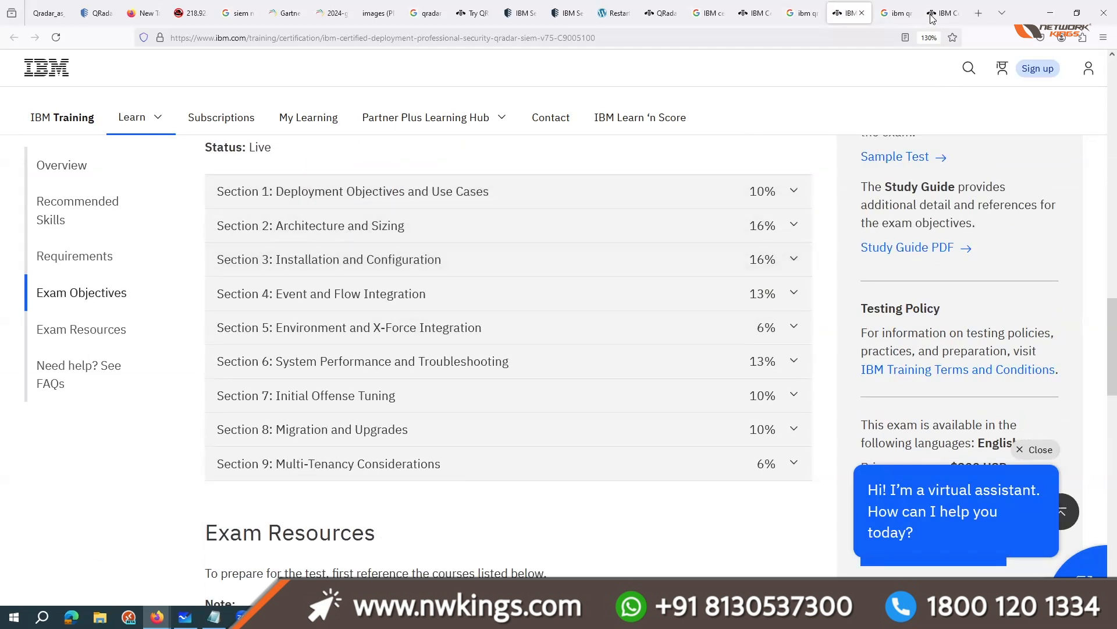
pyautogui.click(661, 12)
pyautogui.scroll(10, 559, 388)
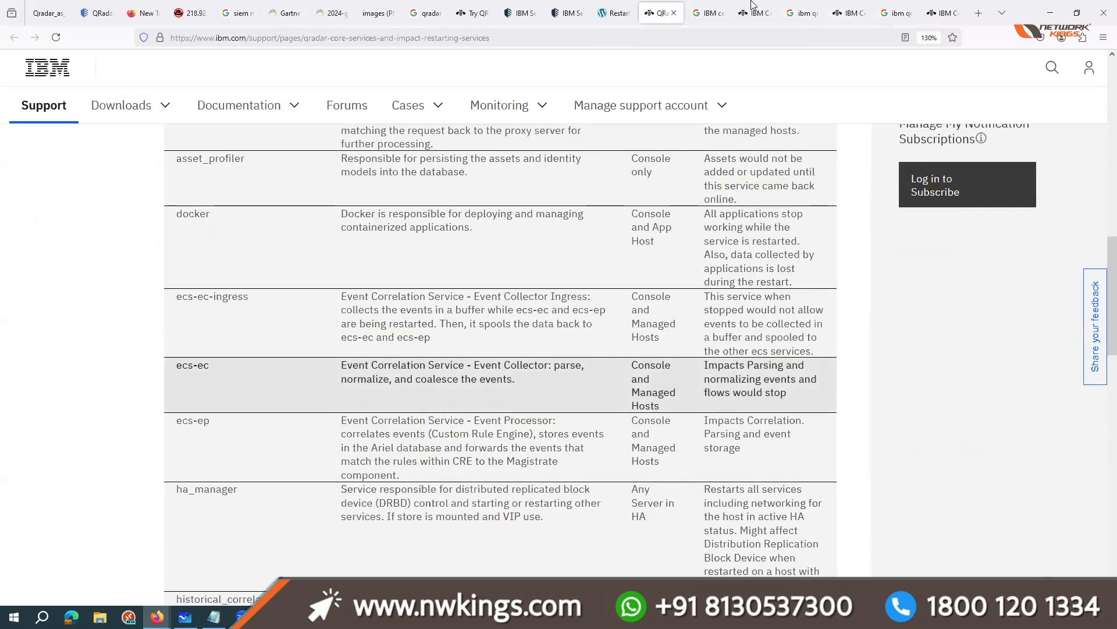
# Step: Dismiss the login offer on the IBM Certified Analyst page and examine its title and exam objective sections
pyautogui.click(754, 13)
pyautogui.click(808, 233)
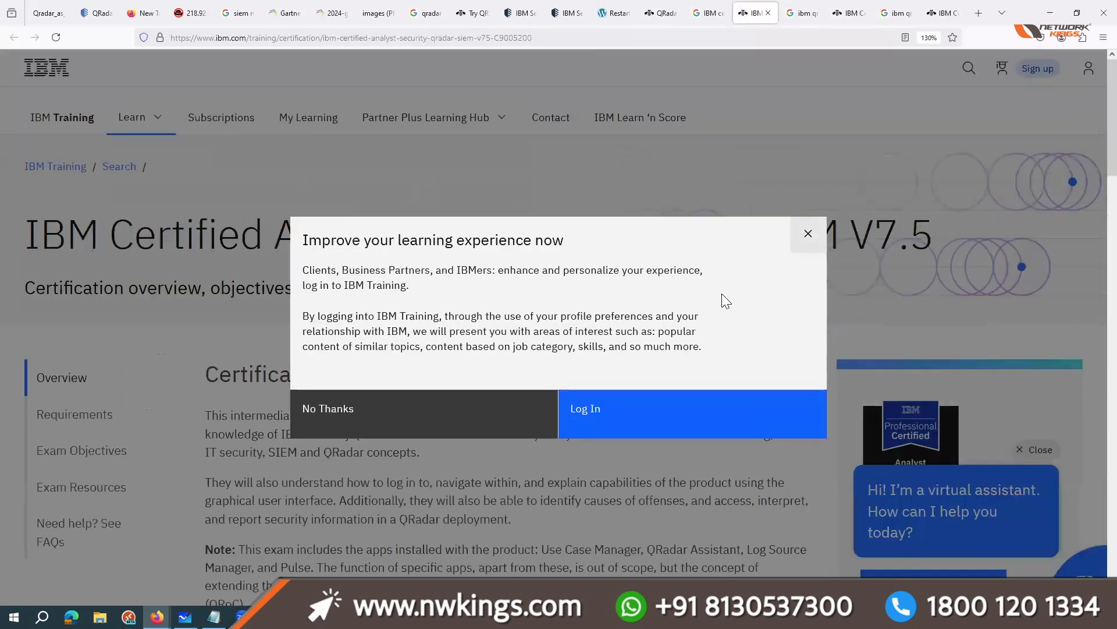
pyautogui.moveTo(274, 240); pyautogui.dragTo(406, 230)
pyautogui.click(406, 231)
pyautogui.scroll(-10, 404, 230)
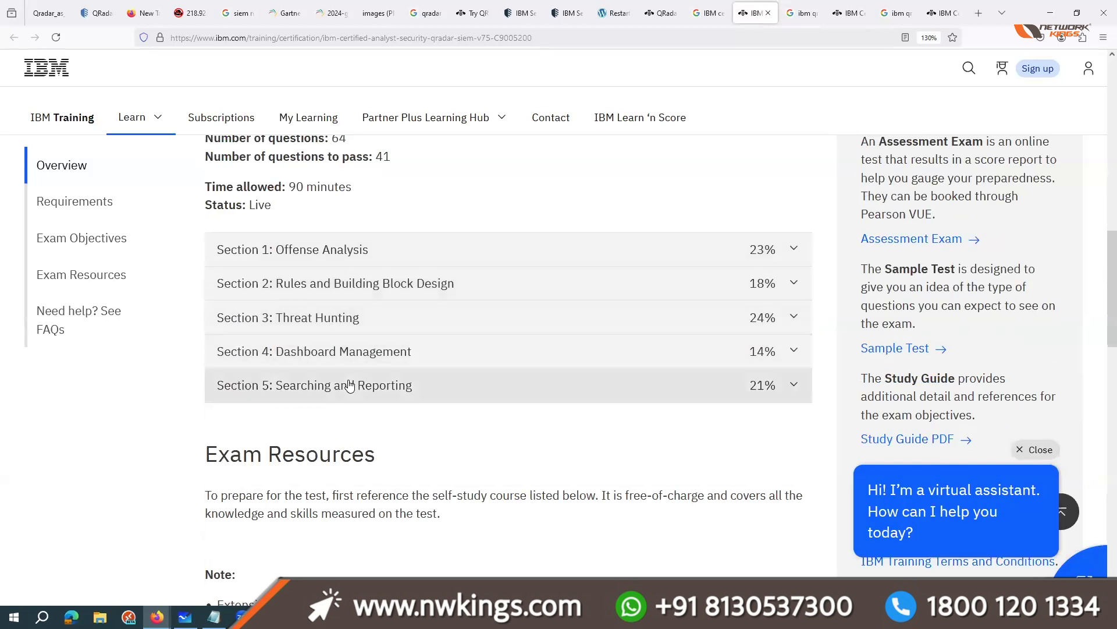
pyautogui.scroll(10, 349, 386)
pyautogui.moveTo(300, 232); pyautogui.dragTo(393, 233)
# Step: Compare the titles and overviews of the Administrator and Deployment Professional certification pages
pyautogui.click(943, 12)
pyautogui.moveTo(262, 228); pyautogui.dragTo(529, 229)
pyautogui.click(433, 300)
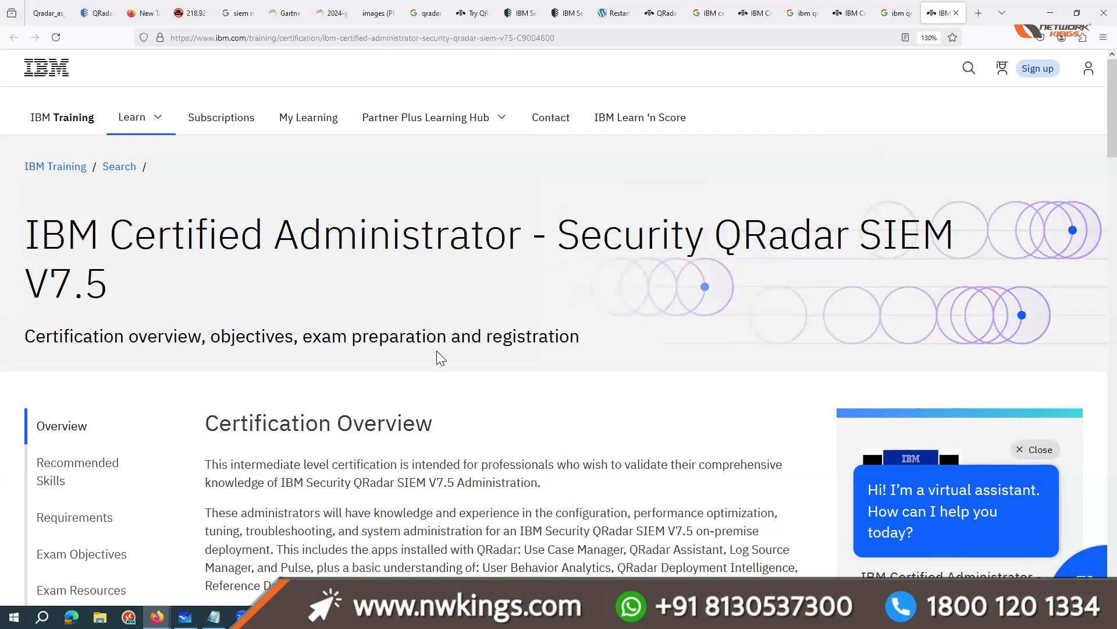
pyautogui.click(845, 13)
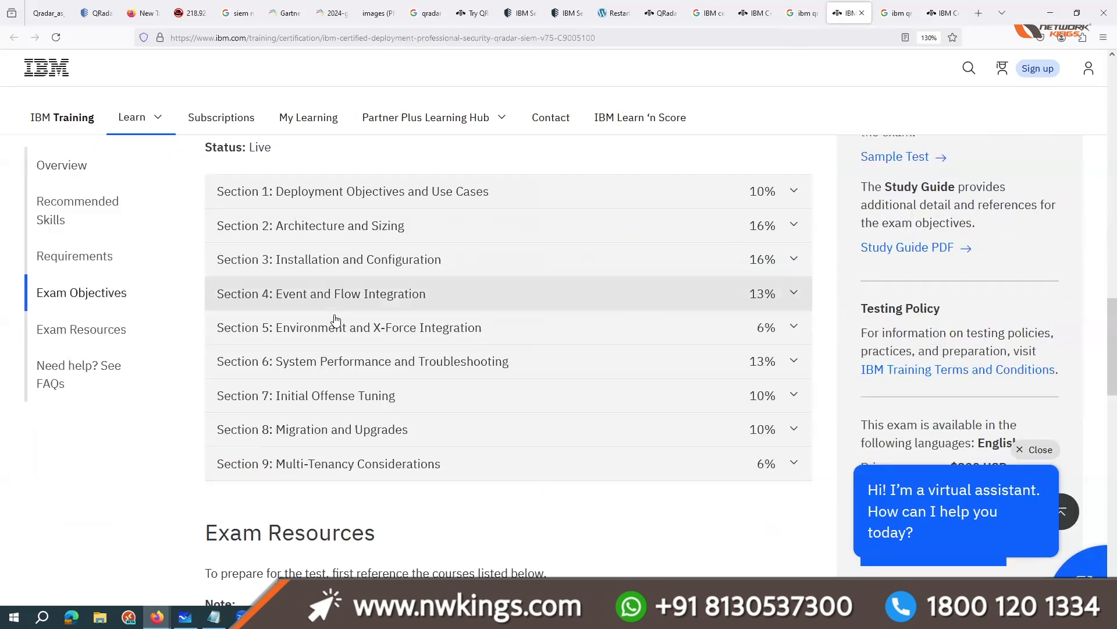
pyautogui.scroll(10, 344, 349)
pyautogui.scroll(8, 257, 239)
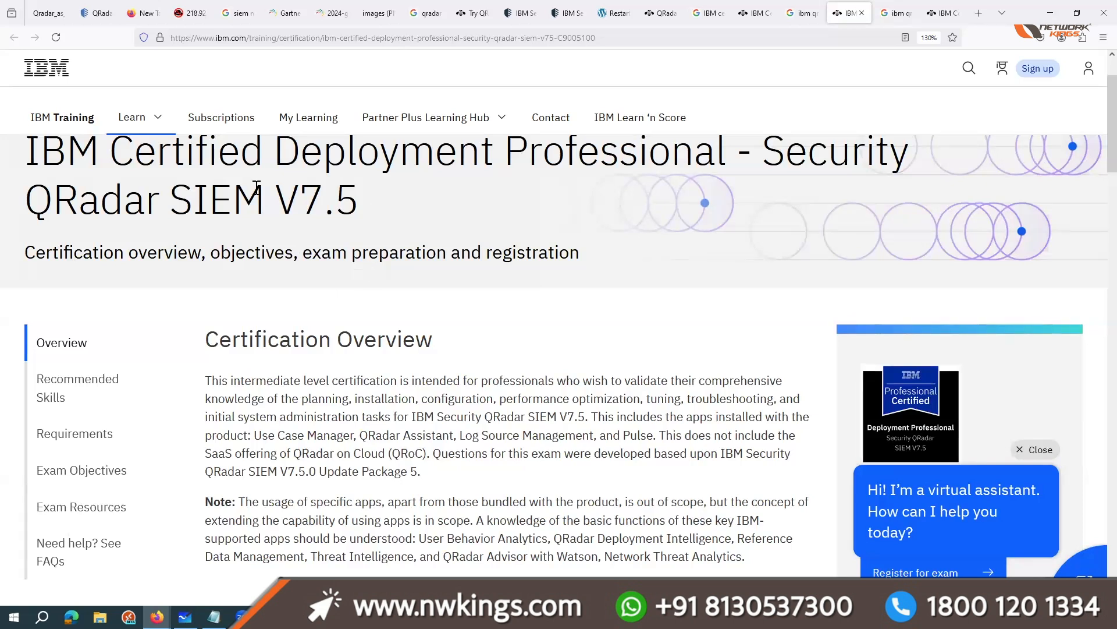
pyautogui.tripleClick(31, 149)
pyautogui.click(697, 203)
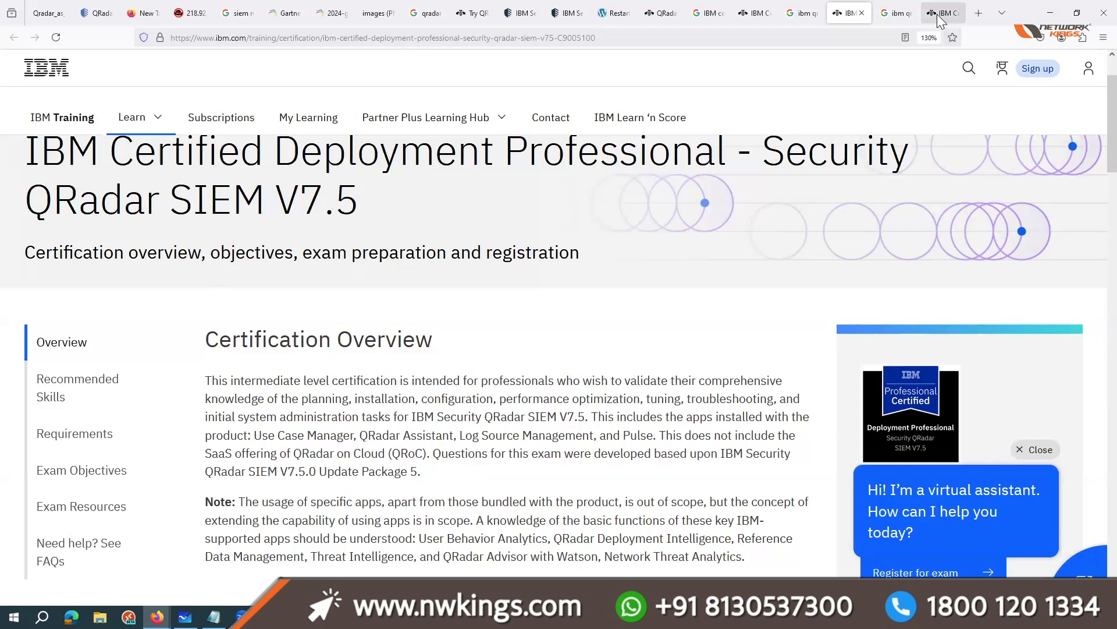
# Step: Order the certification tabs as Analyst, Administrator, Deployment Professional, and close the analyst and deployment professional Google search tabs
pyautogui.moveTo(941, 13); pyautogui.dragTo(795, 8)
pyautogui.click(756, 12)
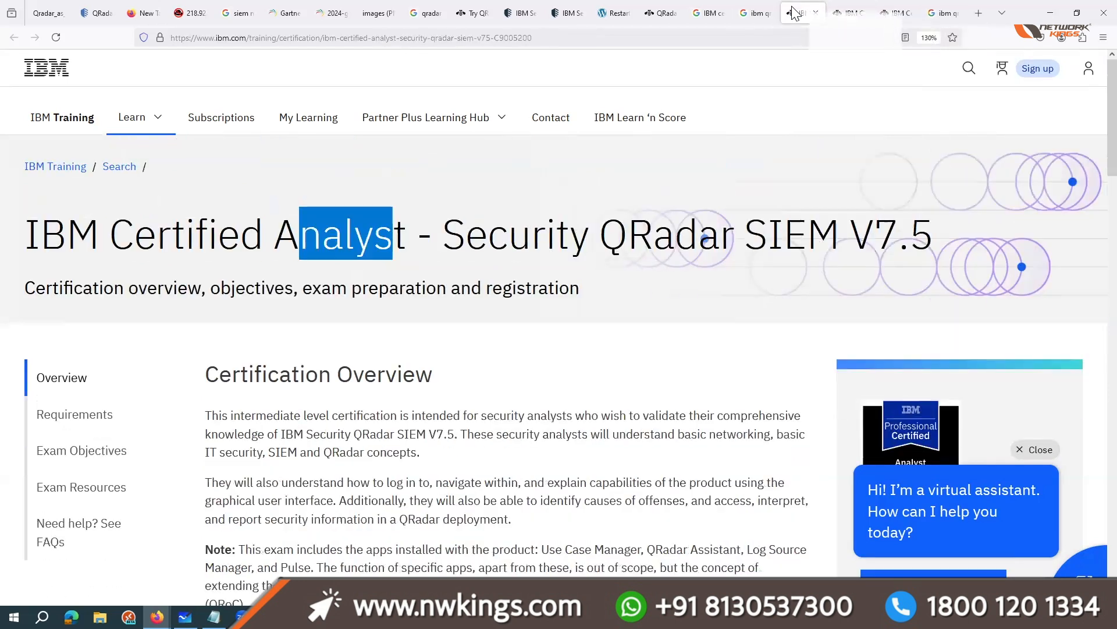
pyautogui.click(799, 12)
pyautogui.click(814, 13)
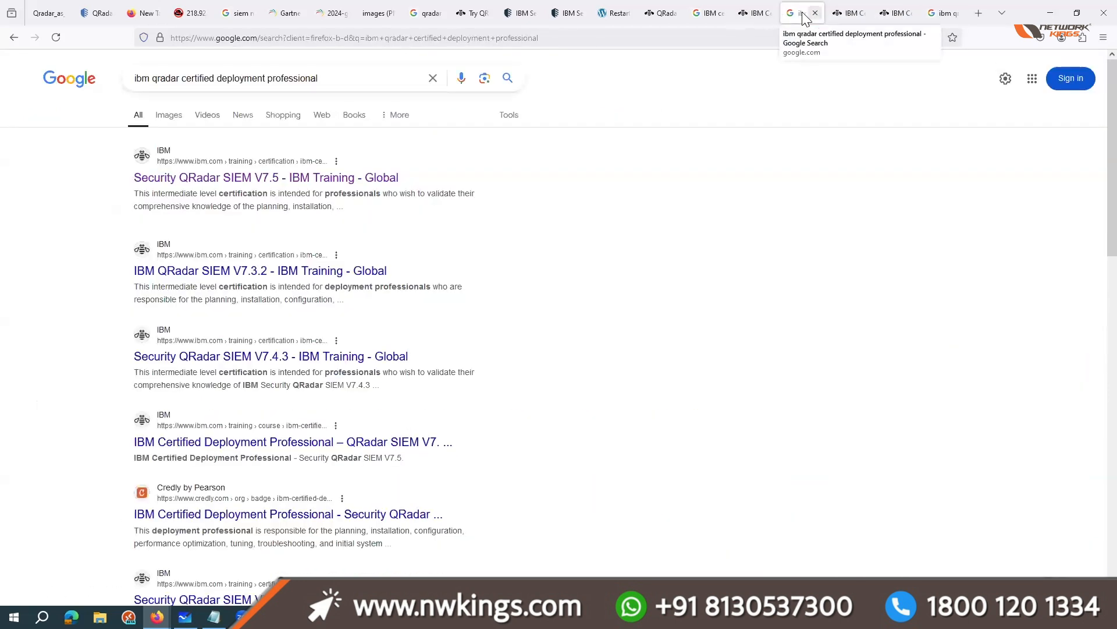
pyautogui.click(702, 10)
pyautogui.click(722, 14)
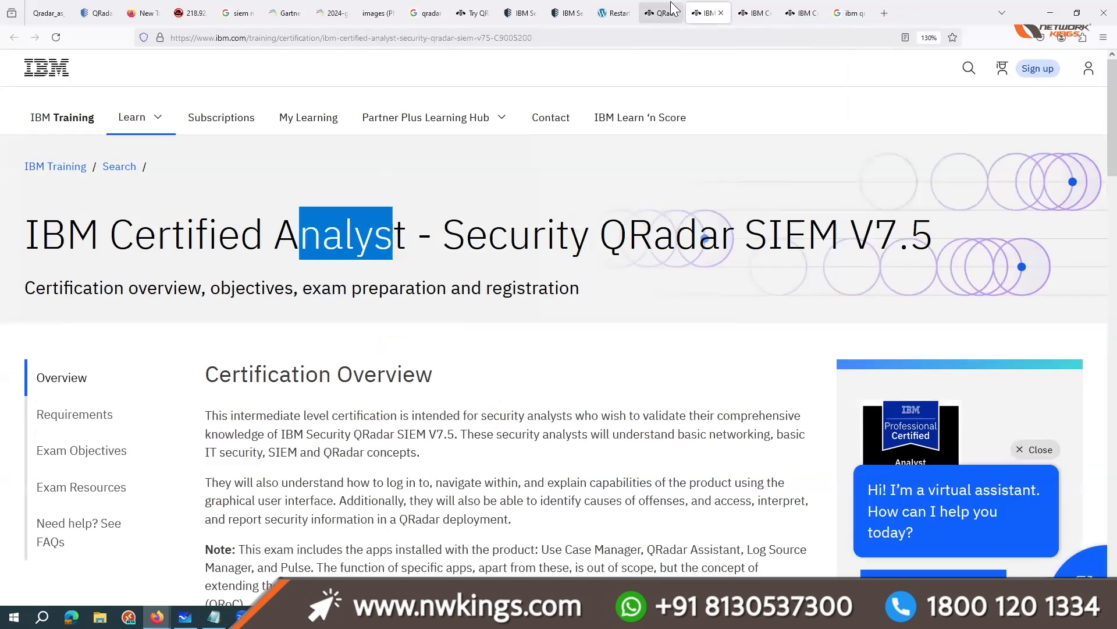
# Step: Go through the Analyst, Administrator and Deployment Professional certification pages in order, starting from the QRadar core services article
pyautogui.click(669, 12)
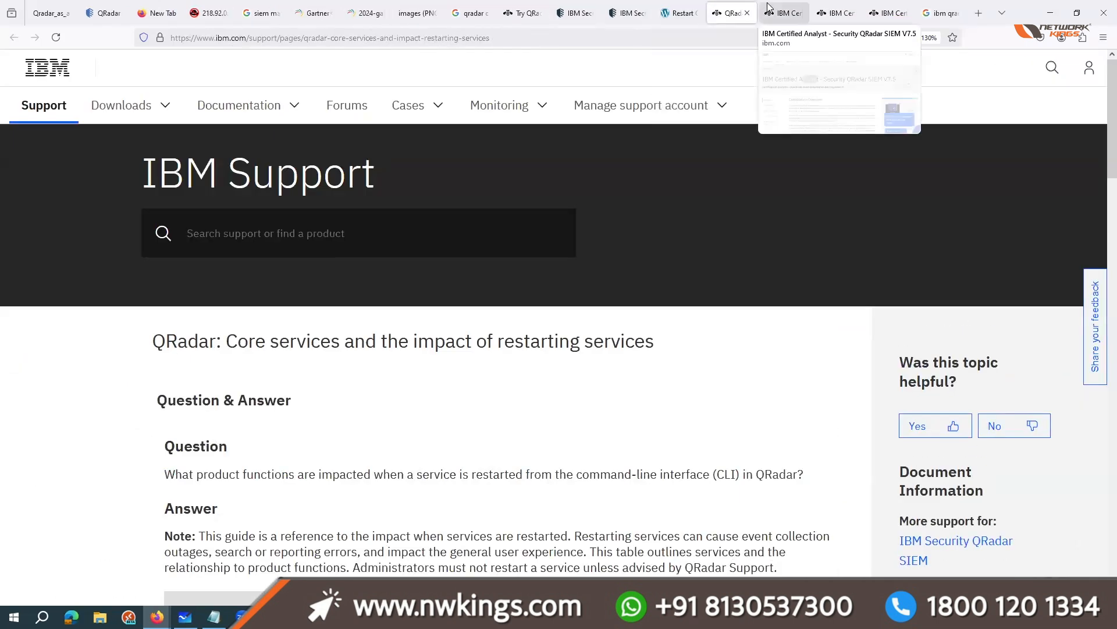
pyautogui.click(782, 13)
pyautogui.click(824, 10)
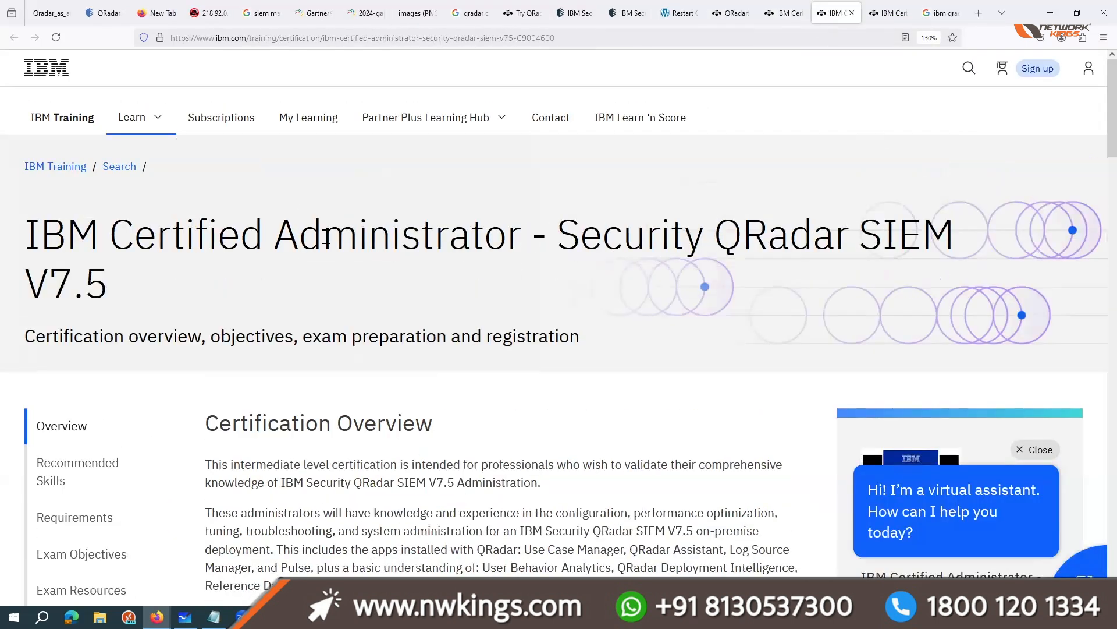
pyautogui.click(882, 13)
pyautogui.moveTo(435, 155); pyautogui.dragTo(852, 158)
pyautogui.click(671, 282)
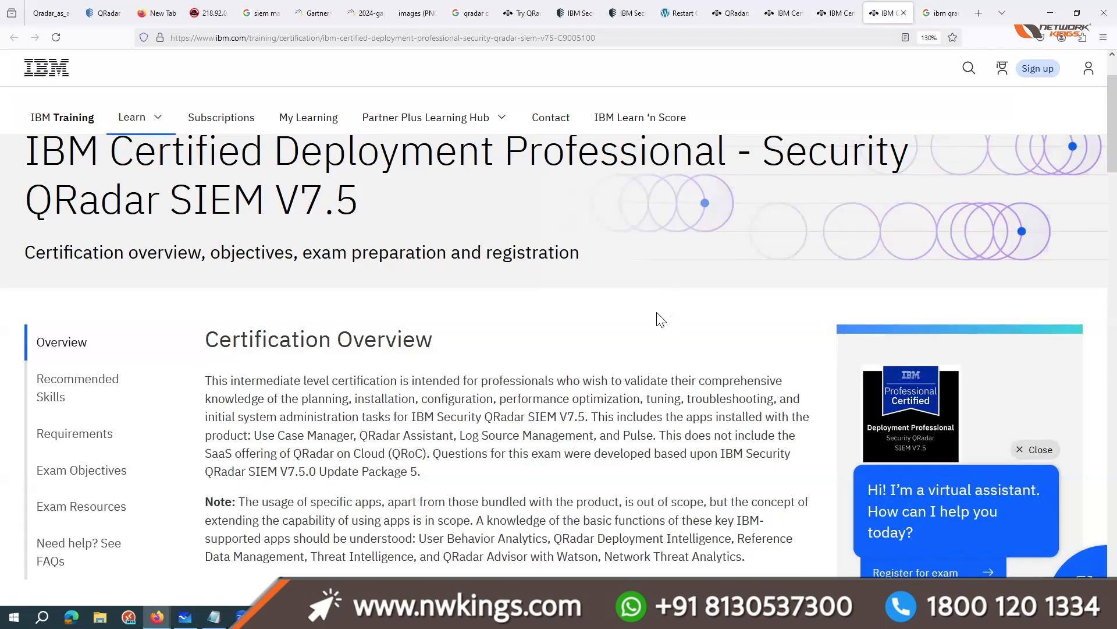
# Step: Dismiss the virtual assistant on the Deployment Professional page, set the exam price country to India and highlight the price
pyautogui.scroll(-20, 661, 319)
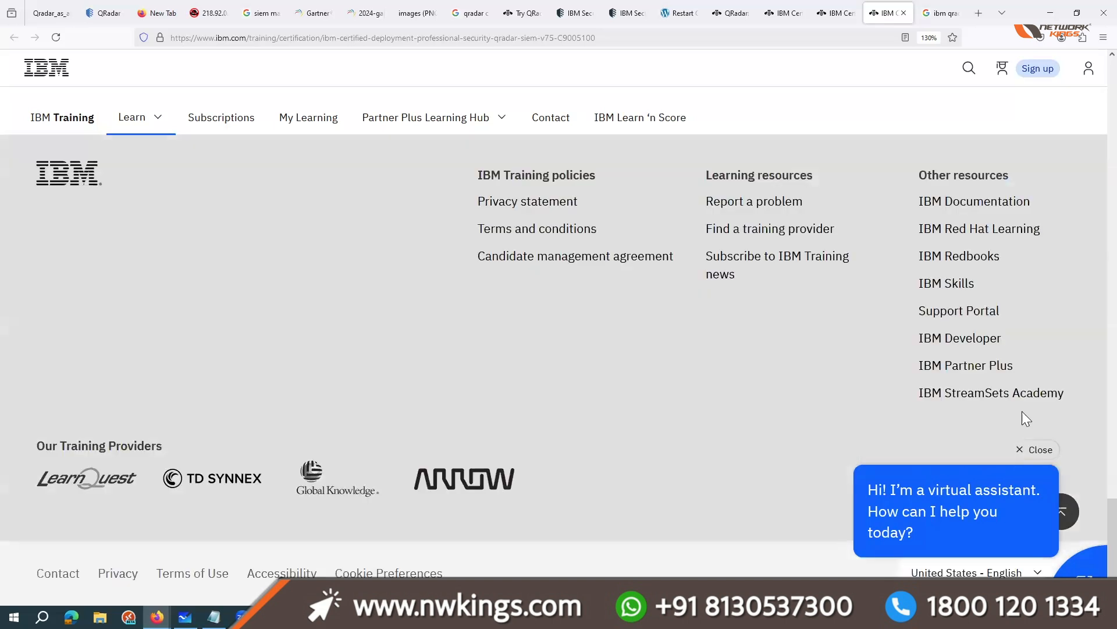
pyautogui.click(1037, 449)
pyautogui.scroll(10, 944, 449)
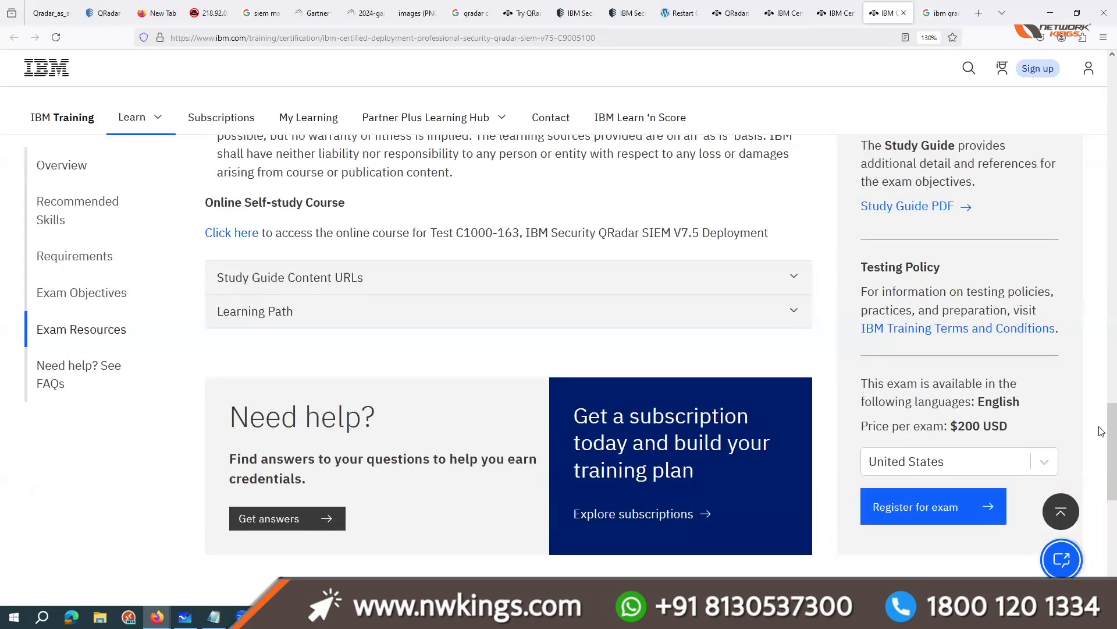
pyautogui.scroll(-2, 1102, 431)
pyautogui.click(943, 381)
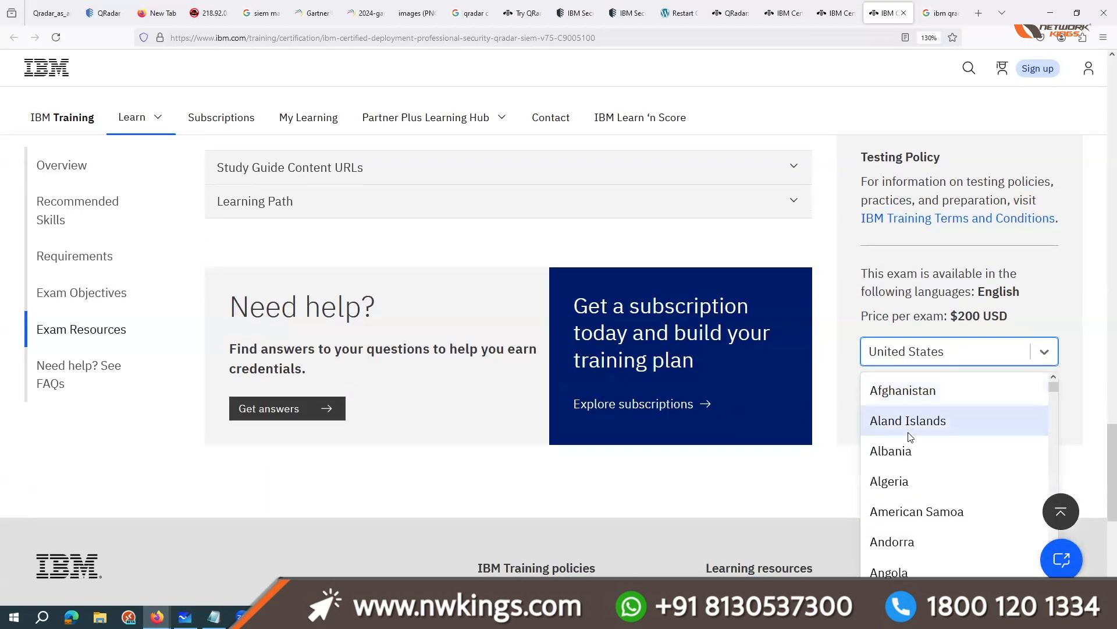
pyautogui.write('ind')
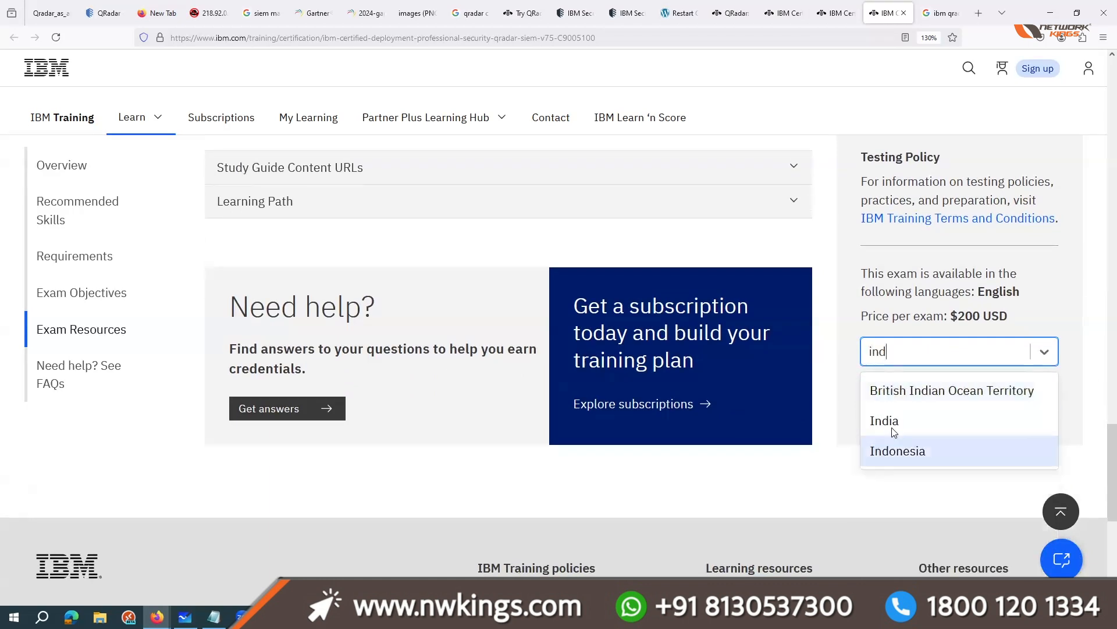
pyautogui.click(960, 429)
pyautogui.moveTo(951, 316); pyautogui.dragTo(1037, 317)
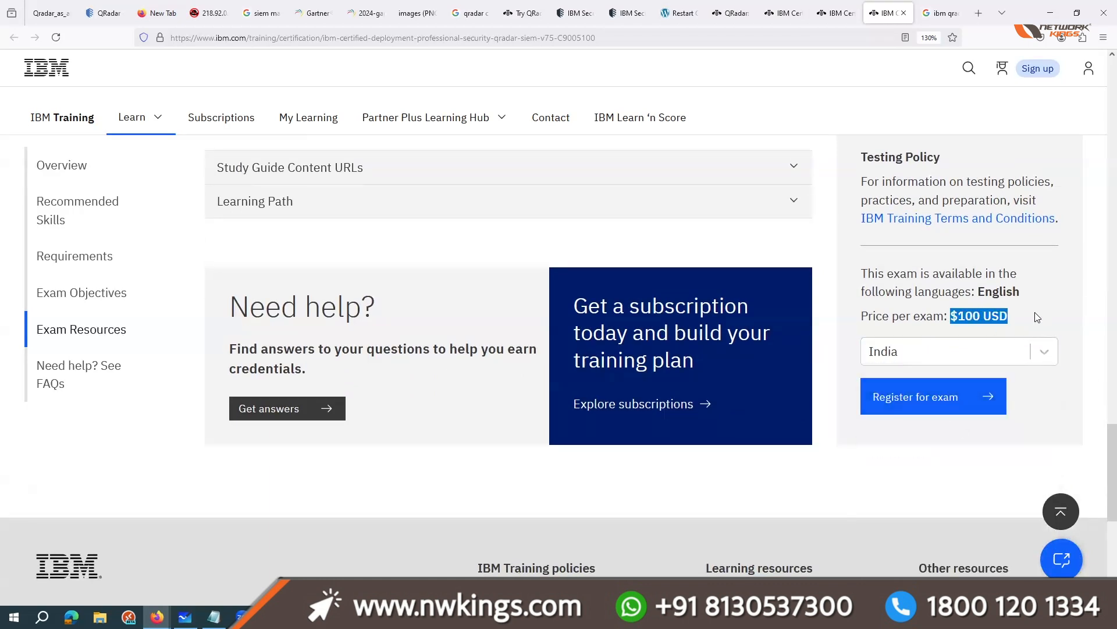
# Step: Set the exam price country to India on the IBM Certified Analyst page and review its study resources and requirements
pyautogui.hotkey('ctrl', 'pageup')
pyautogui.hotkey('ctrl', 'pageup')
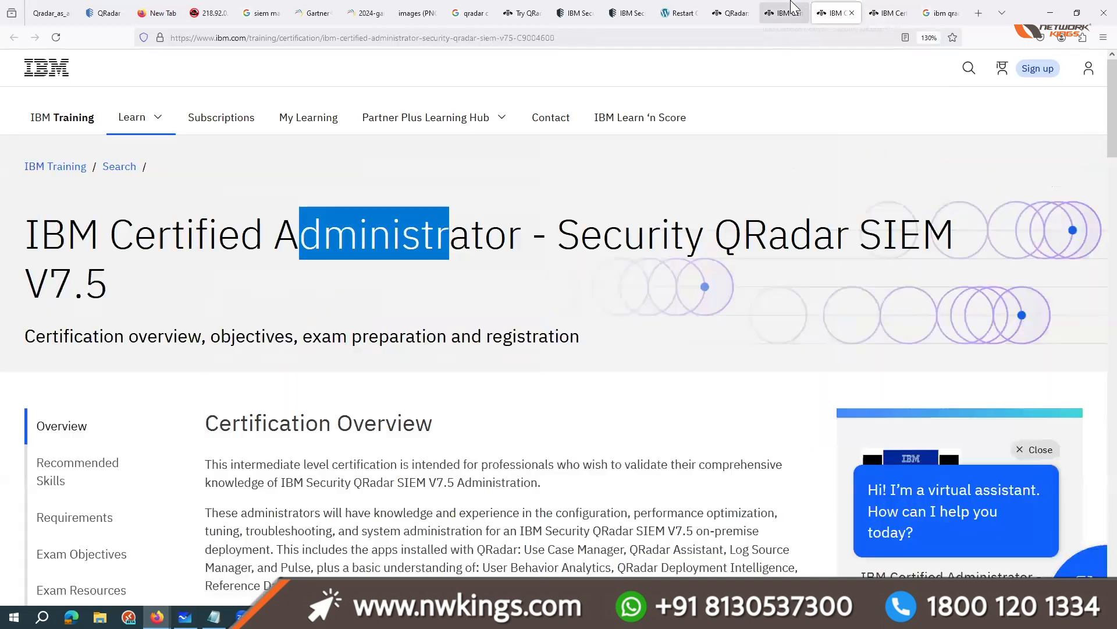
pyautogui.scroll(-5, 1027, 353)
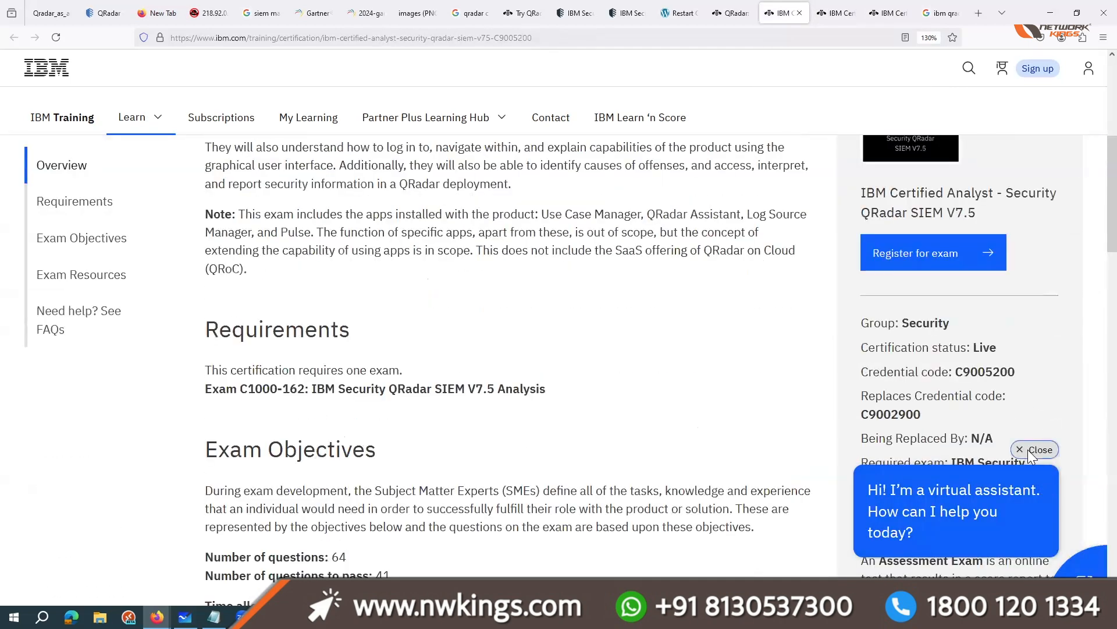
pyautogui.scroll(-5, 1028, 449)
pyautogui.scroll(-4, 1029, 454)
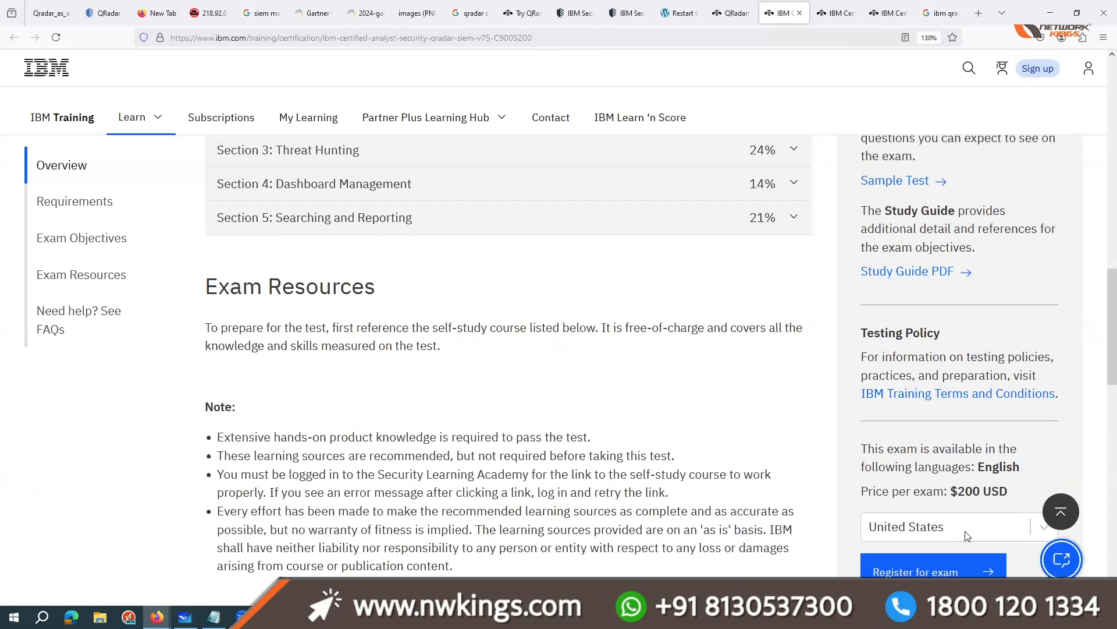
pyautogui.click(968, 535)
pyautogui.write('ind')
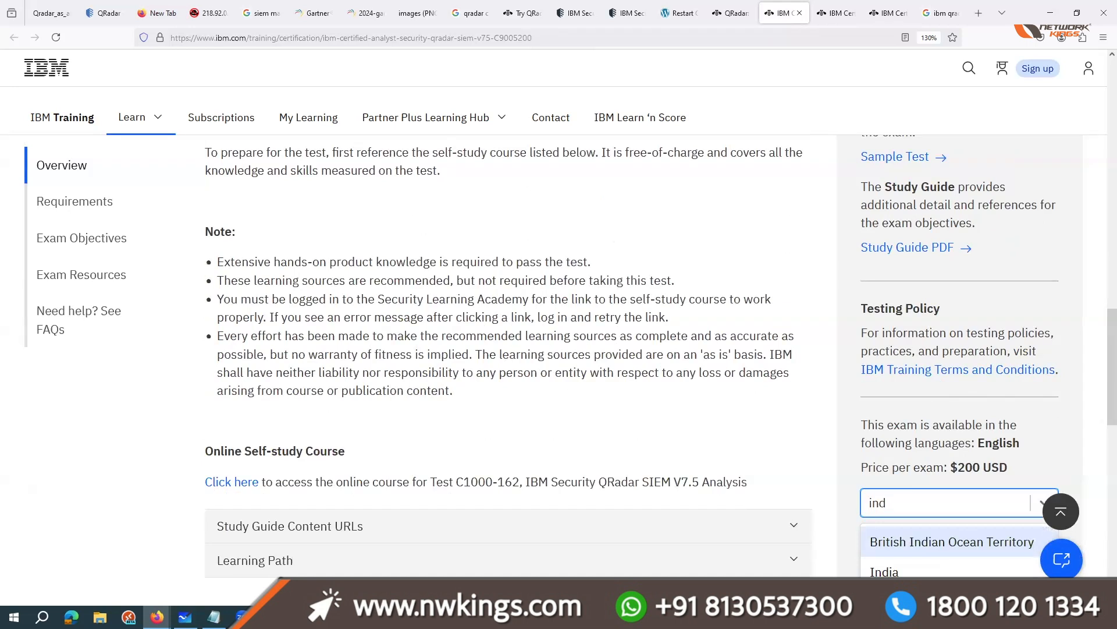
pyautogui.press('Down')
pyautogui.press('Return')
pyautogui.click(1023, 455)
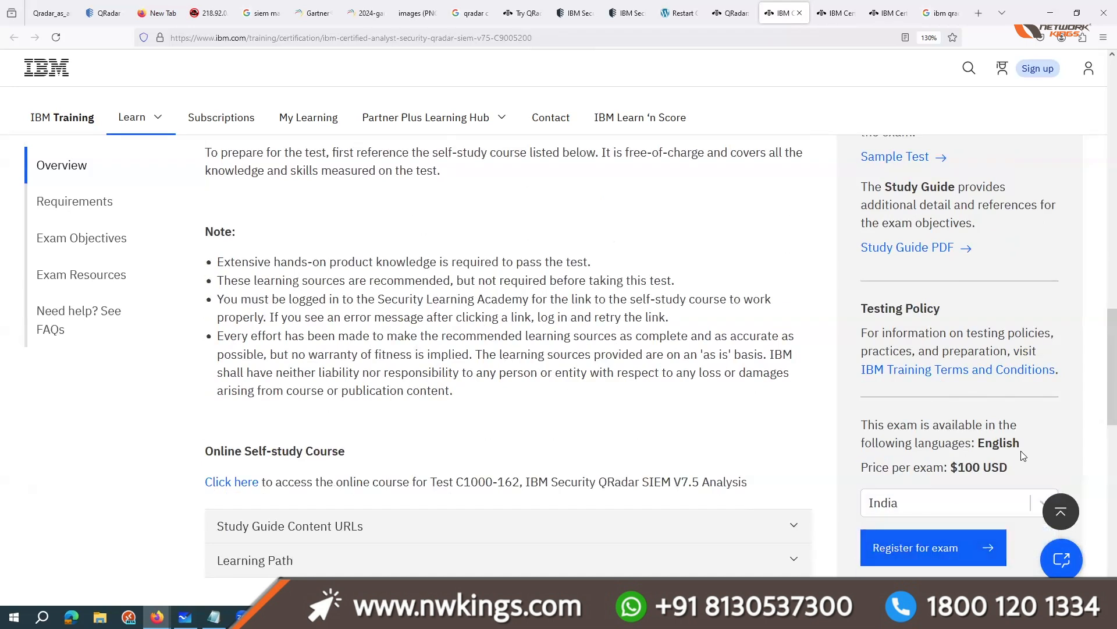
pyautogui.scroll(-3, 350, 356)
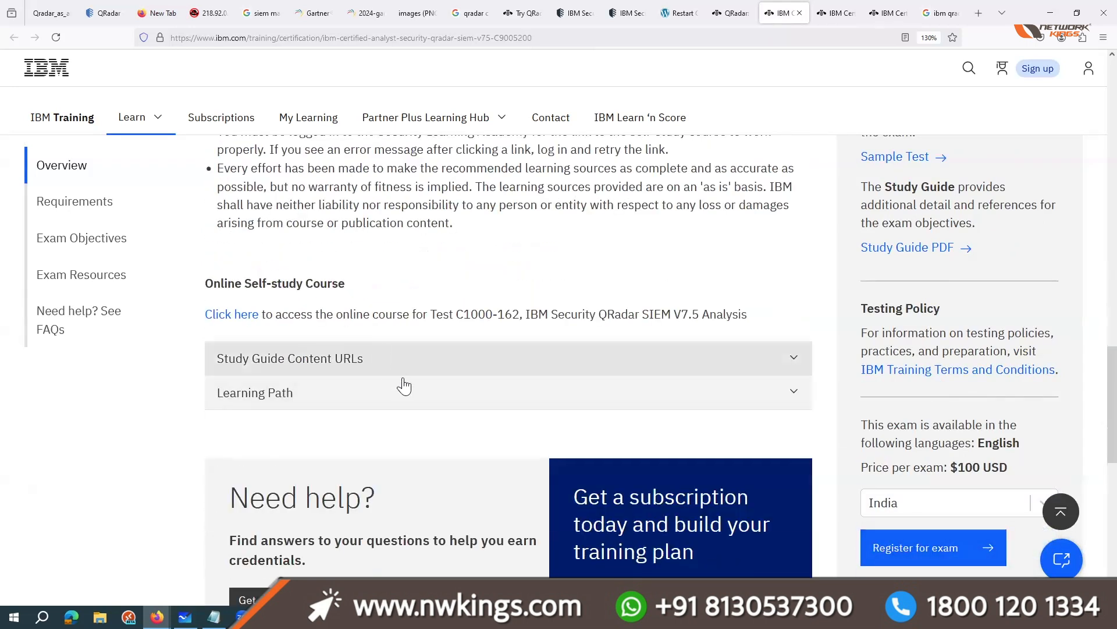
pyautogui.scroll(12, 429, 236)
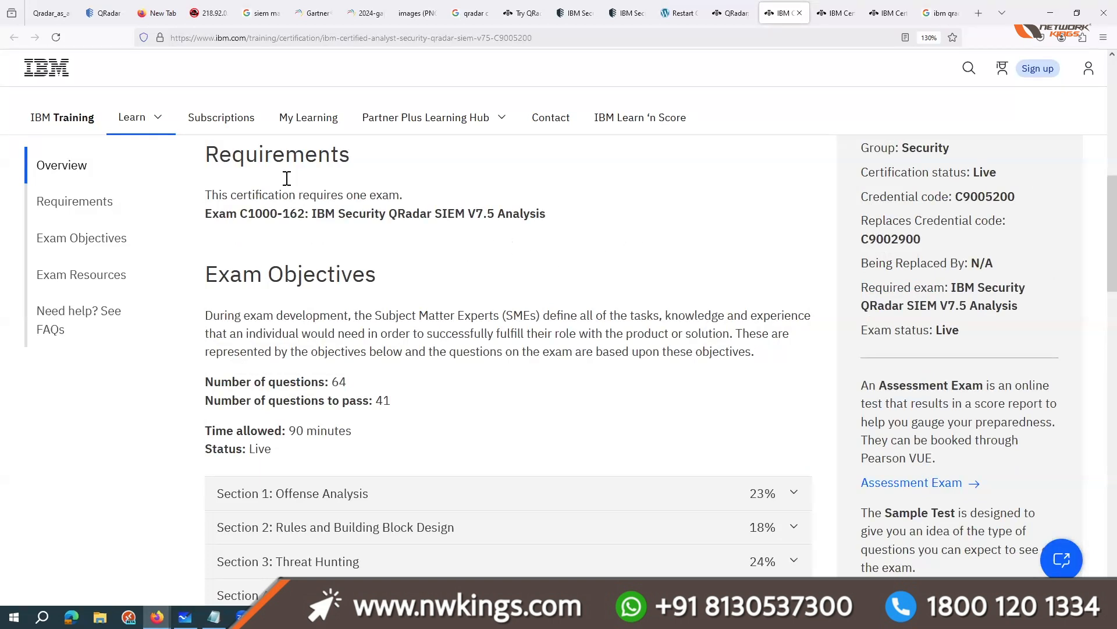
# Step: Review Module 1, "Setting your SIEM Home Lab", in the Qradar as an Admin Training Brochure PDF, and switch to the Notepad notes
pyautogui.click(51, 13)
pyautogui.scroll(-5, 475, 285)
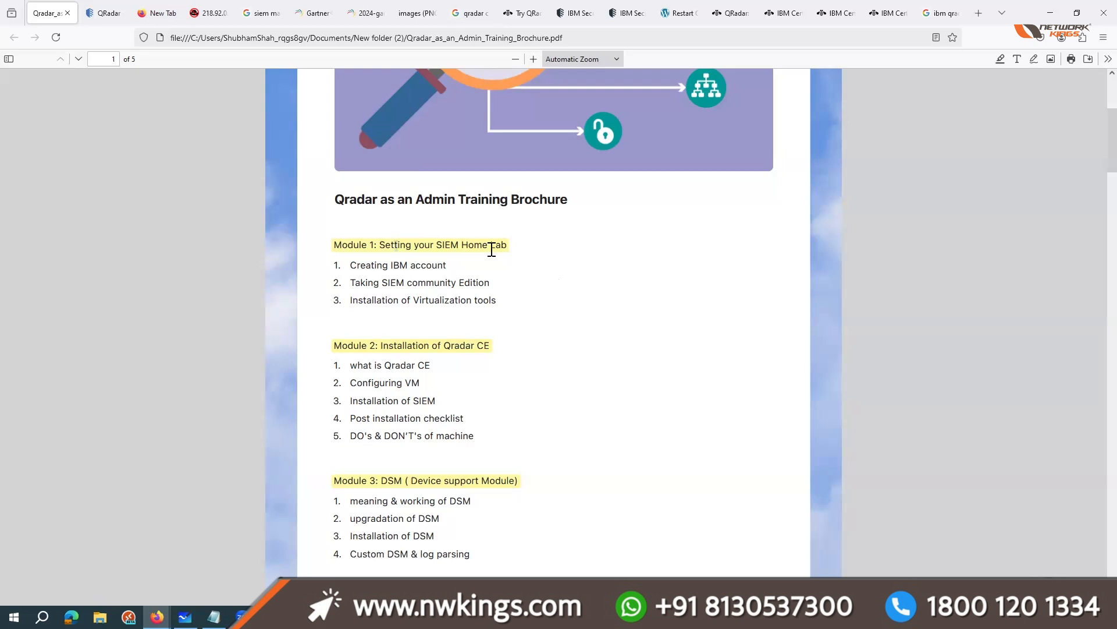
pyautogui.moveTo(492, 249); pyautogui.dragTo(397, 246)
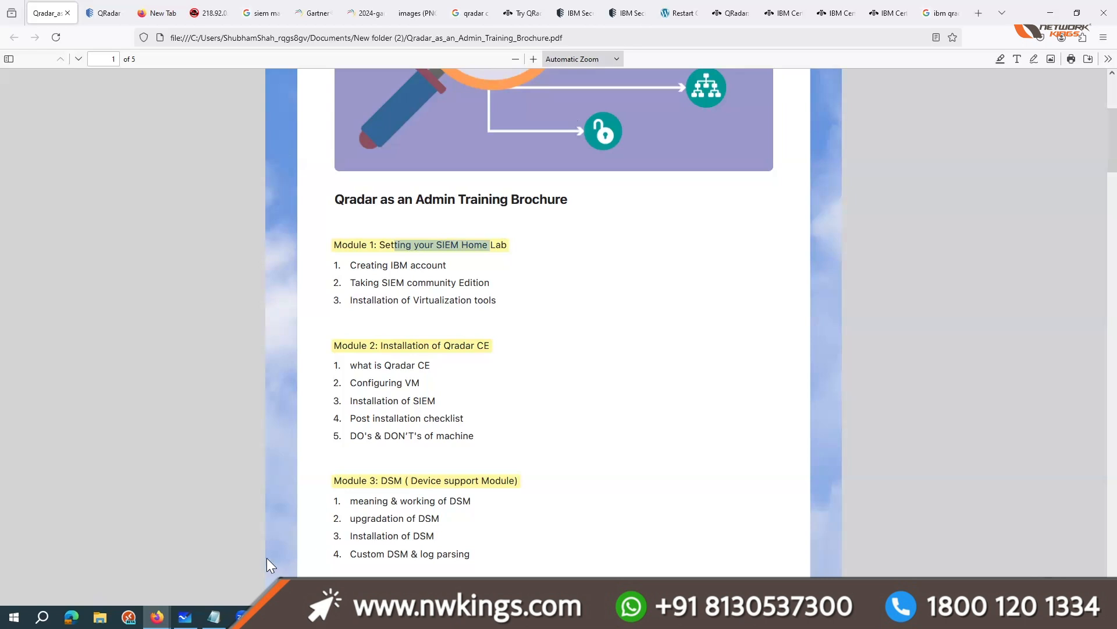
pyautogui.hotkey('alt', 'Tab')
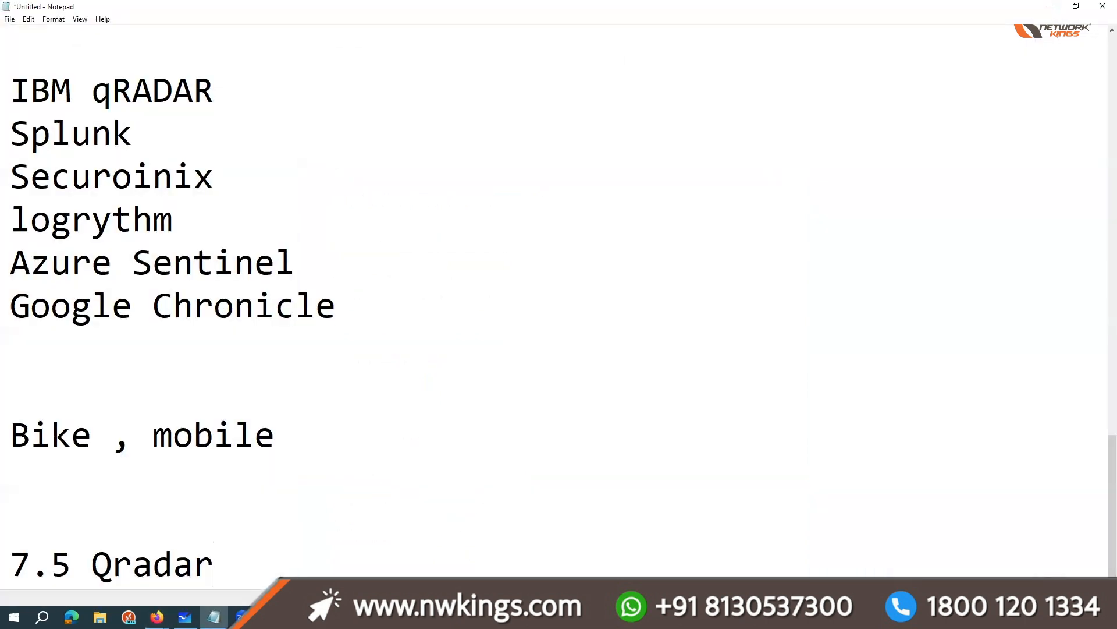
# Step: Extend the 7.5 Qradar note with its memory requirement, "> 32 GB Ram ( 24 Gb QRadar + Windows )"
pyautogui.press('Return')
pyautogui.press('Return')
pyautogui.click(248, 454)
pyautogui.click(256, 478)
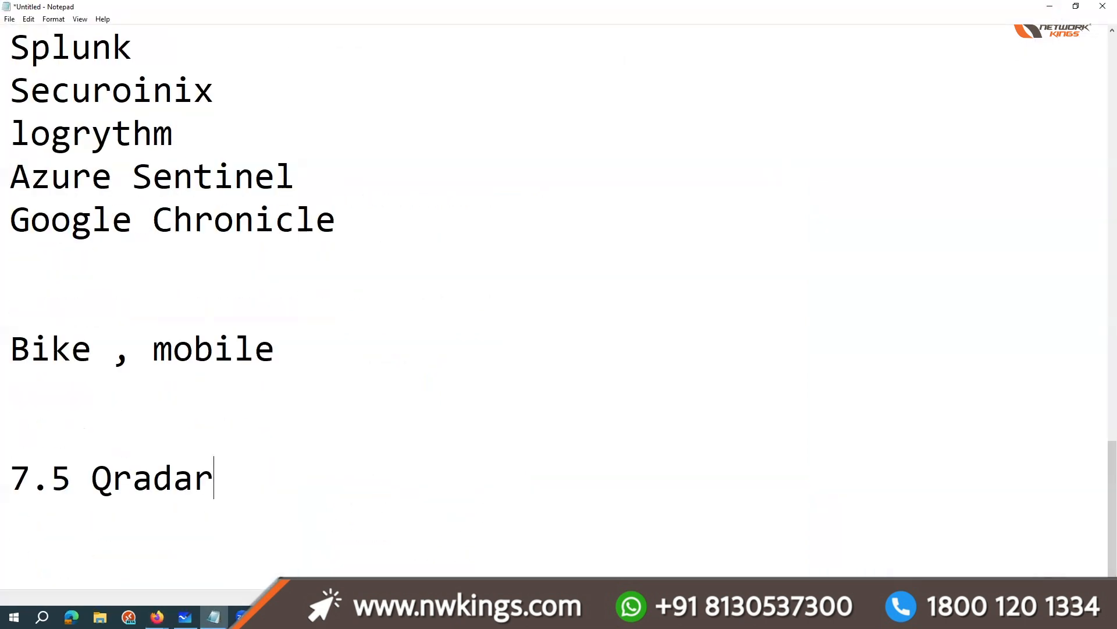
pyautogui.write('> 32')
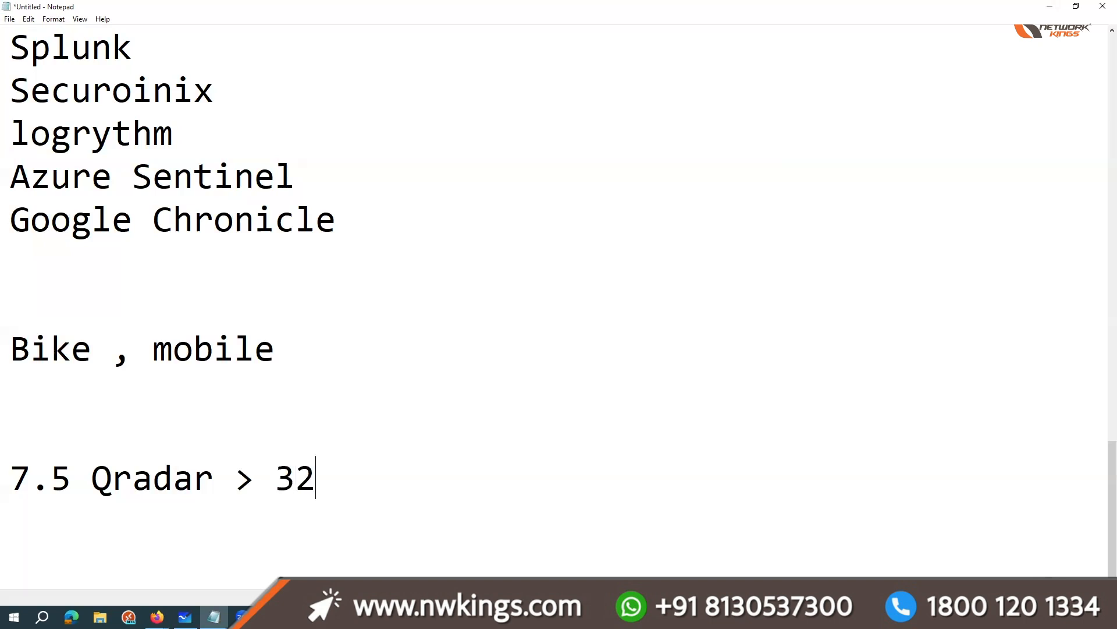
pyautogui.write(' GB Ram ')
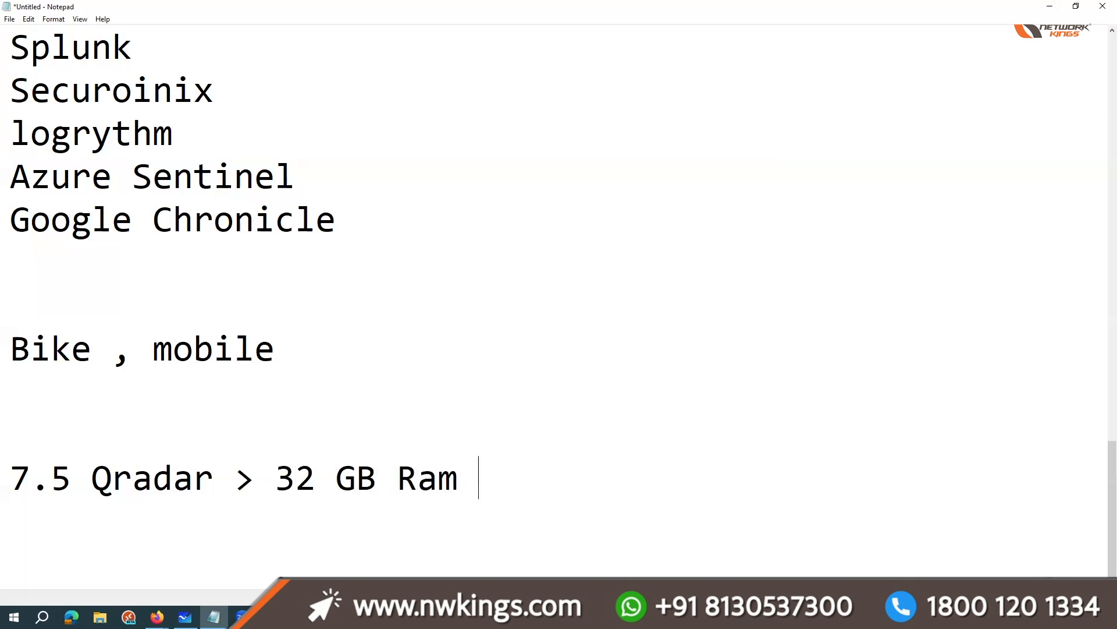
pyautogui.write('( 24 Gb')
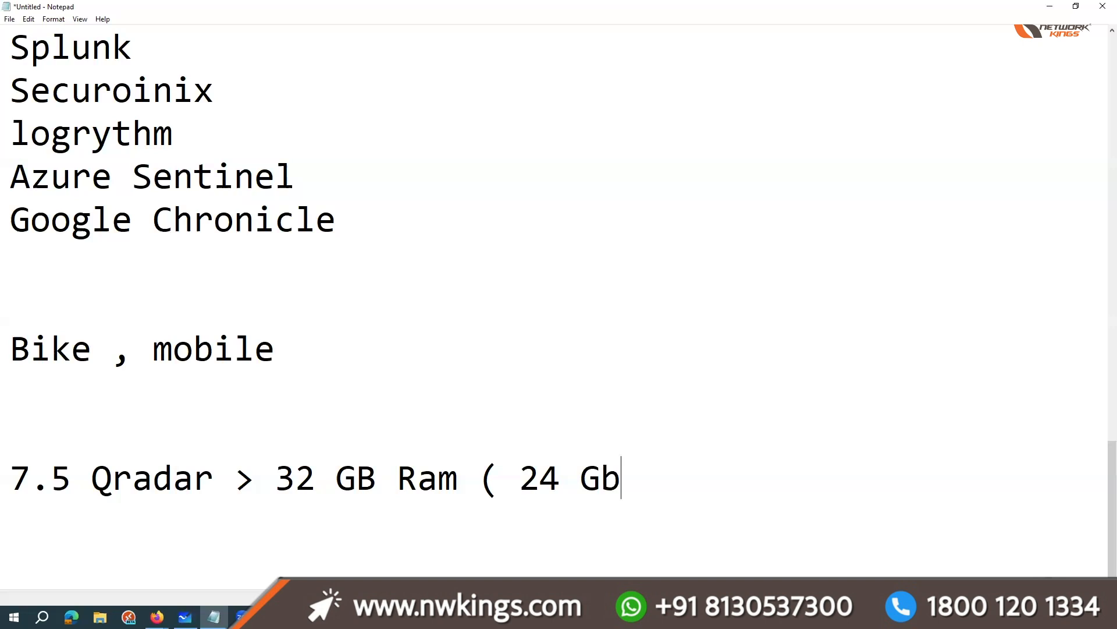
pyautogui.write(' QRadar ')
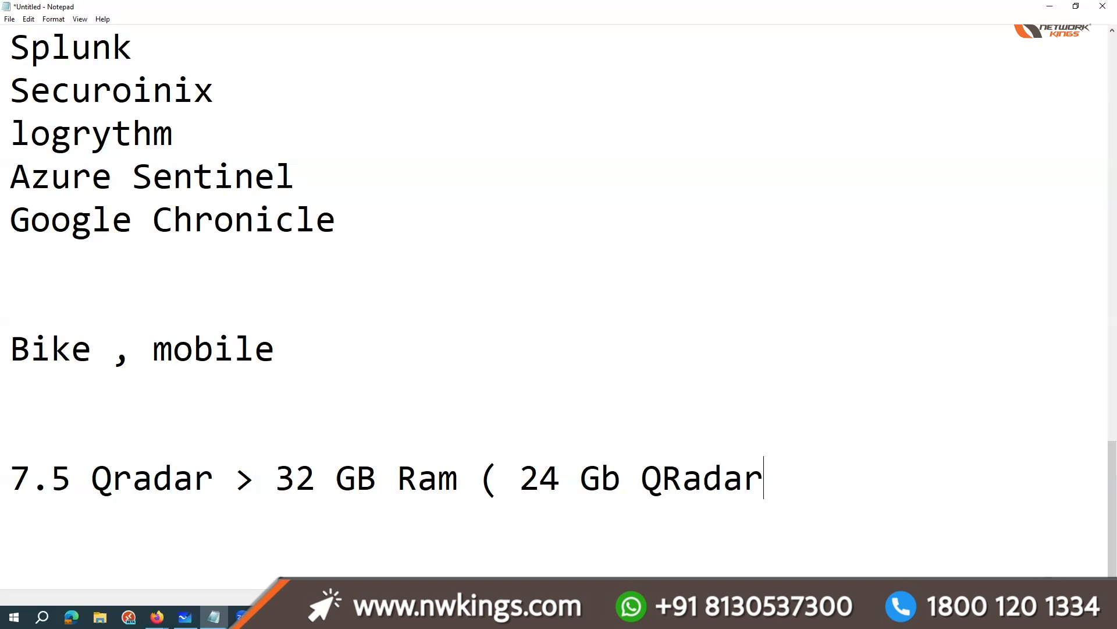
pyautogui.write('+ Windows )')
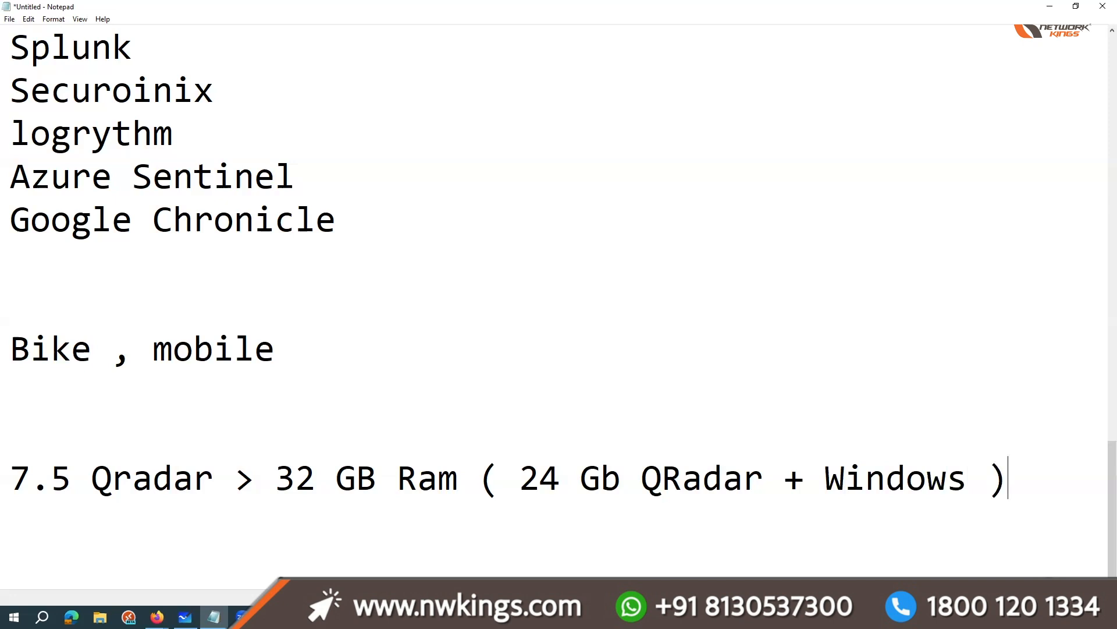
# Step: Highlight the "24 Gb QRadar + Windows" breakdown and the "32 GB Ram" requirement in the 7.5 note
pyautogui.moveTo(520, 474); pyautogui.dragTo(989, 474)
pyautogui.click(296, 472)
pyautogui.moveTo(519, 475); pyautogui.dragTo(601, 478)
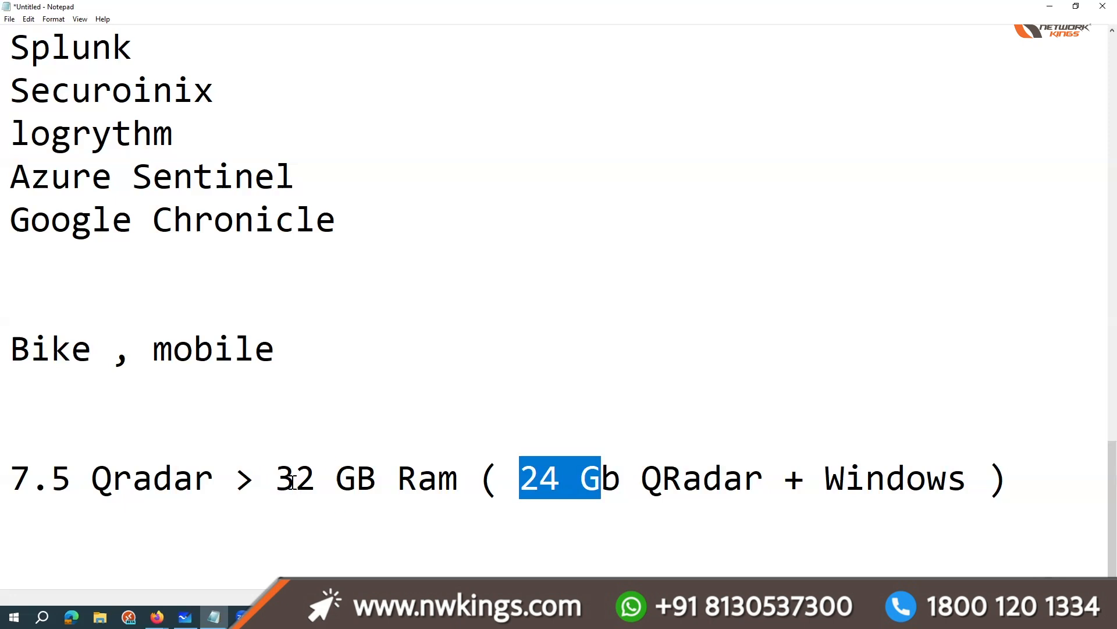
pyautogui.moveTo(276, 477); pyautogui.dragTo(491, 477)
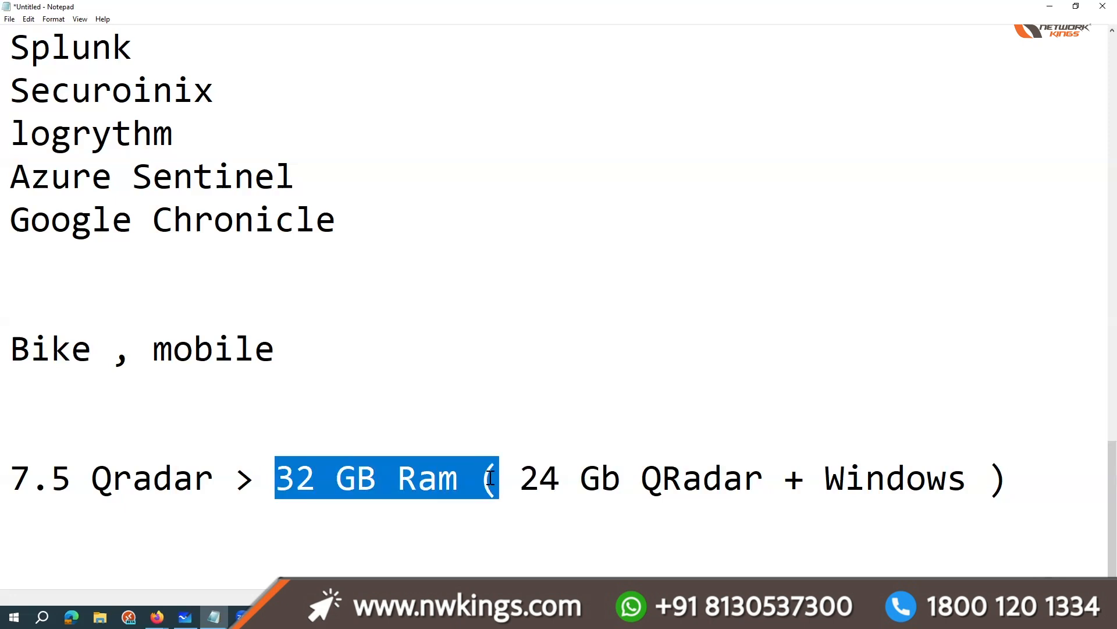
# Step: Start a new line reading "7.3" below the 7.5 note and highlight "7.5 Qradar" for comparison
pyautogui.click(1068, 475)
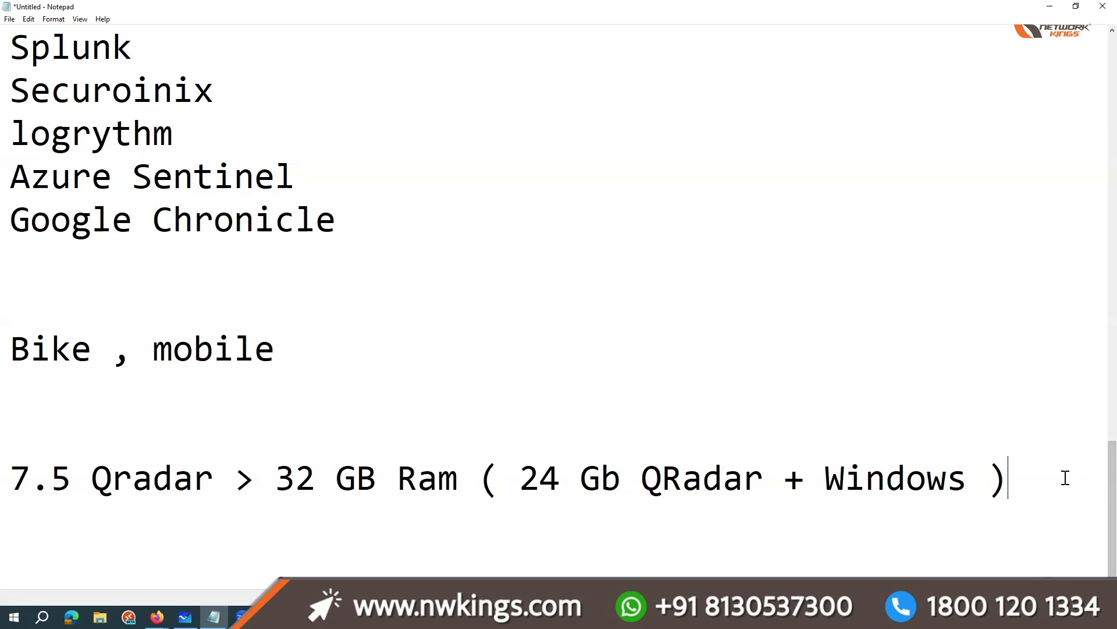
pyautogui.press('Return')
pyautogui.write('7.3')
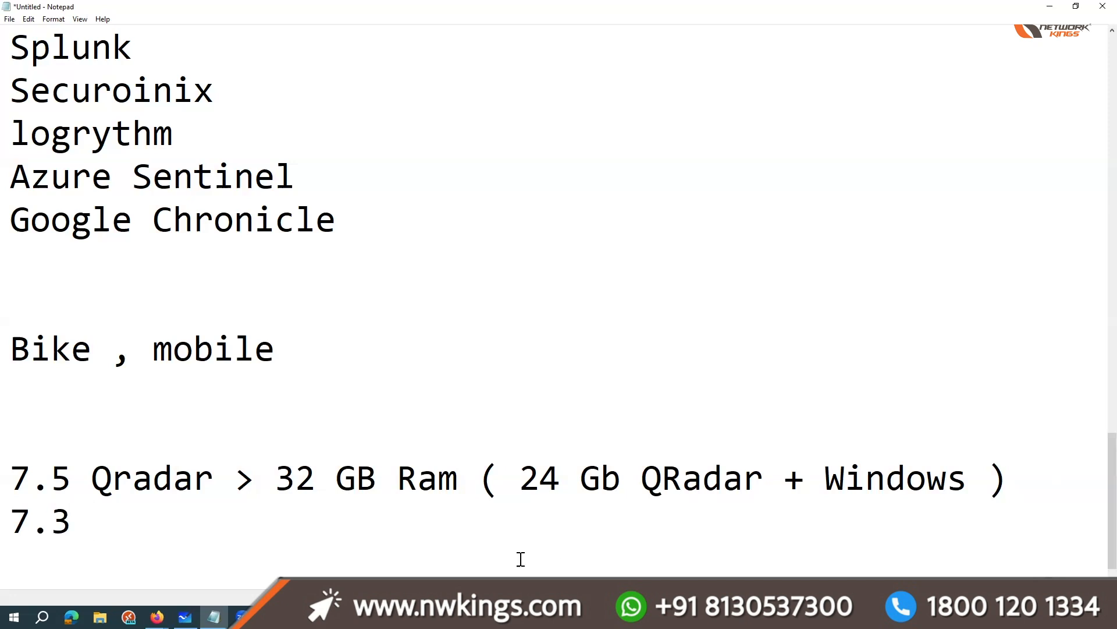
pyautogui.moveTo(215, 477)
pyautogui.mouseDown()
pyautogui.moveTo(23, 460)
pyautogui.moveTo(195, 475)
pyautogui.mouseUp()
pyautogui.click(24, 460)
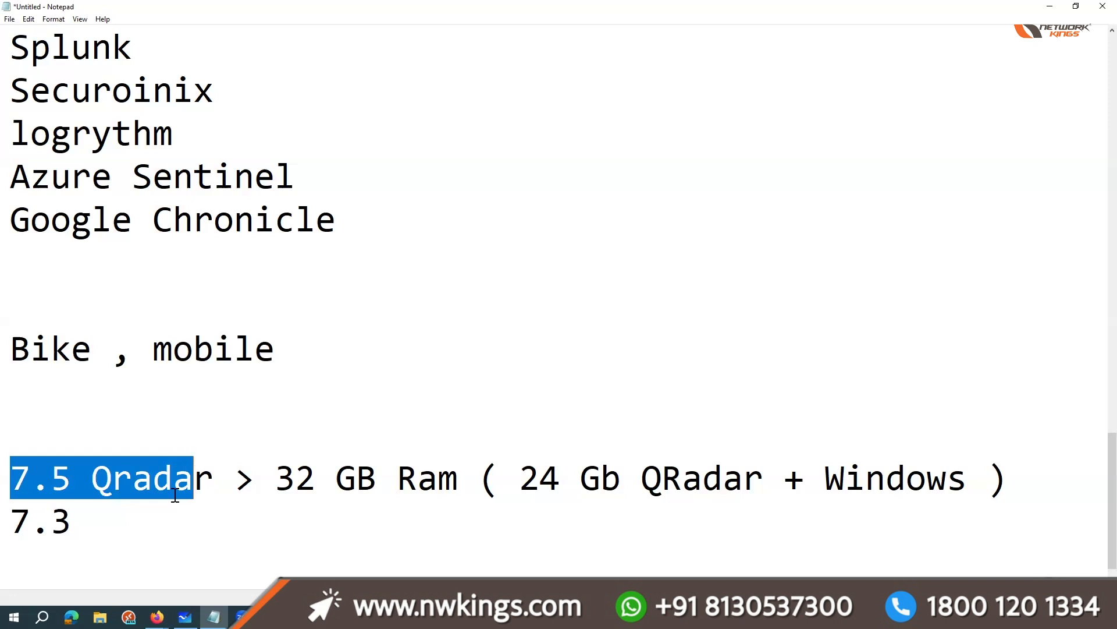
pyautogui.click(194, 477)
pyautogui.click(113, 519)
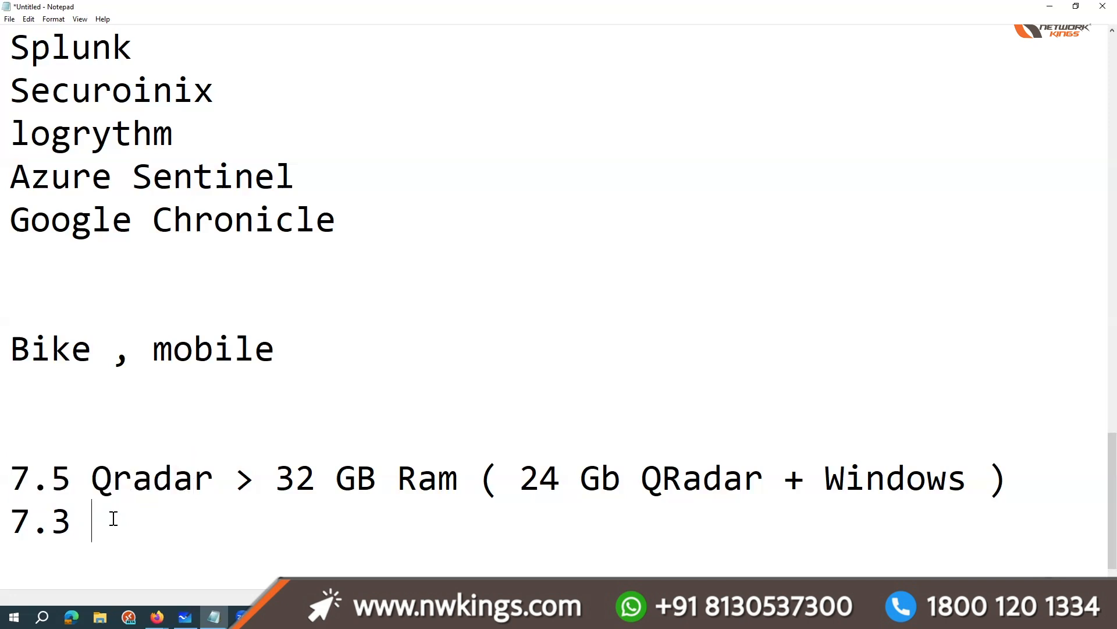
# Step: Complete the 7.3 line with "> 90-95 > 16 GB ( VM Image)"
pyautogui.write('> 90')
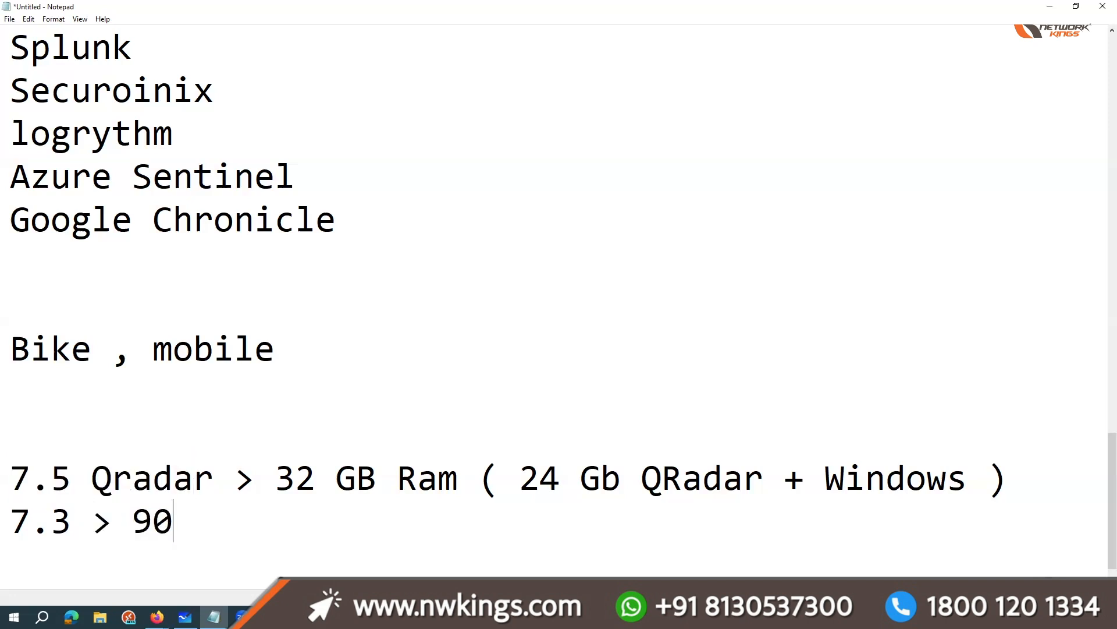
pyautogui.write('-95 > ')
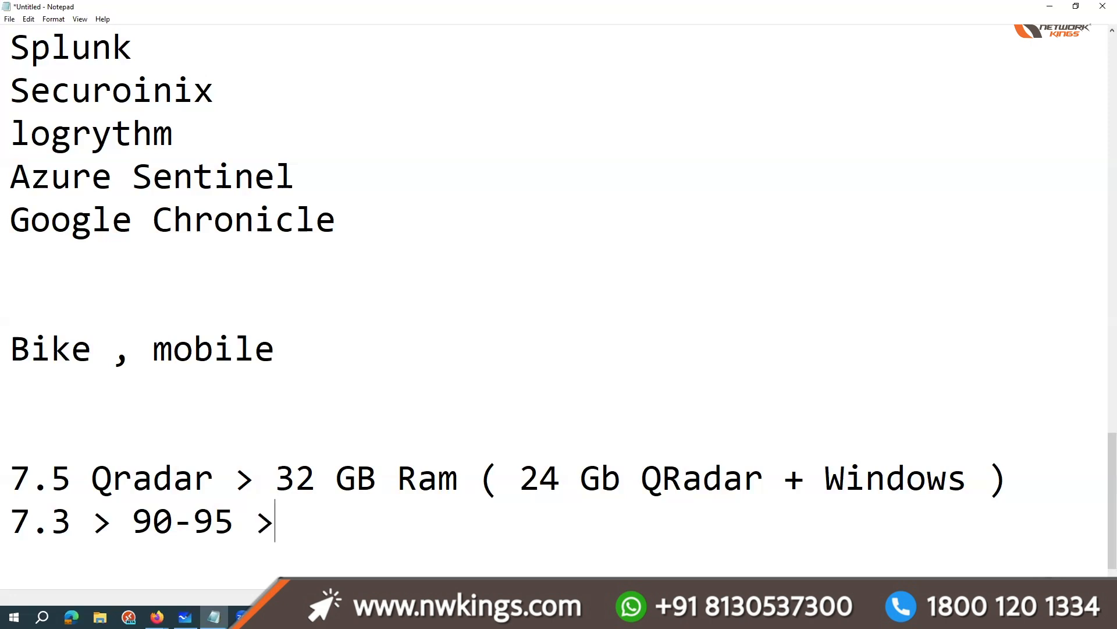
pyautogui.write('16 GB ')
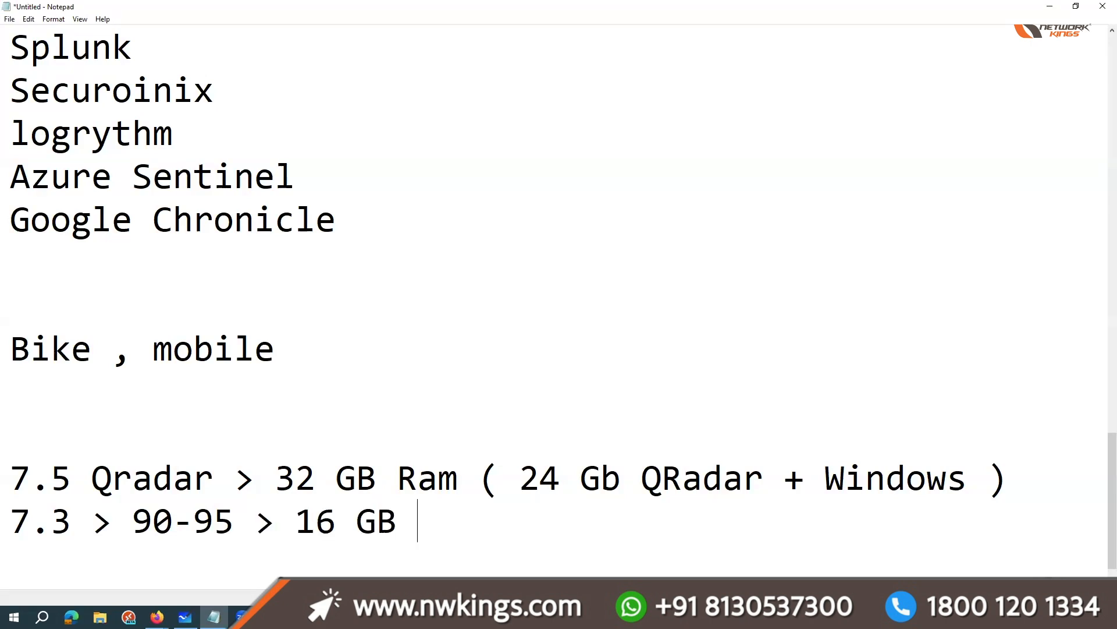
pyautogui.write('(')
pyautogui.press('BackSpace')
pyautogui.press('BackSpace')
pyautogui.write('( VM Ima')
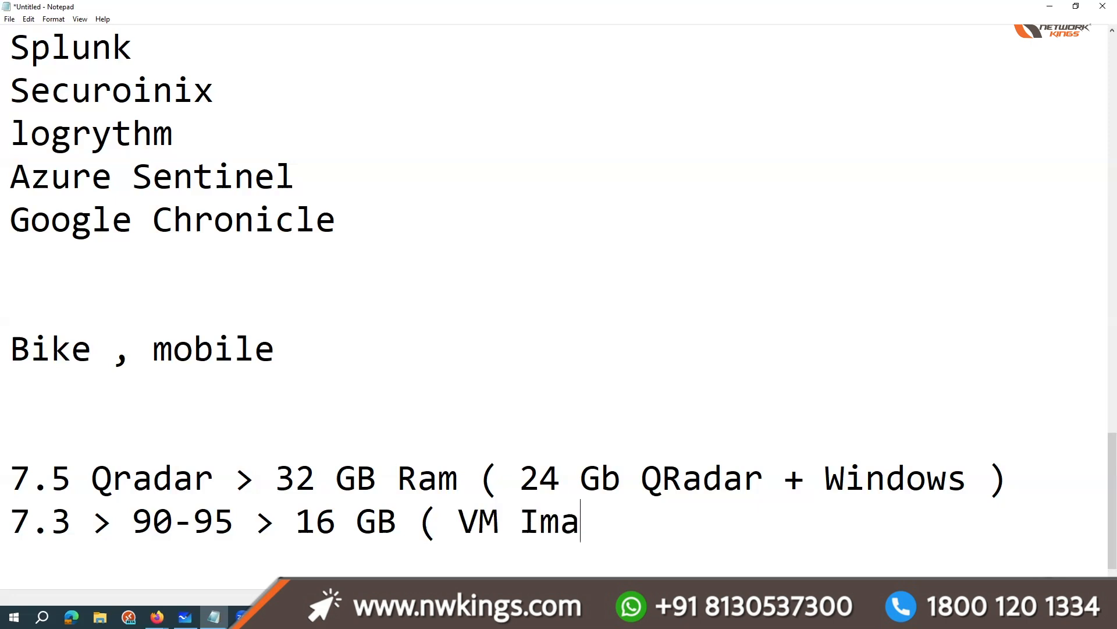
pyautogui.write('ge)')
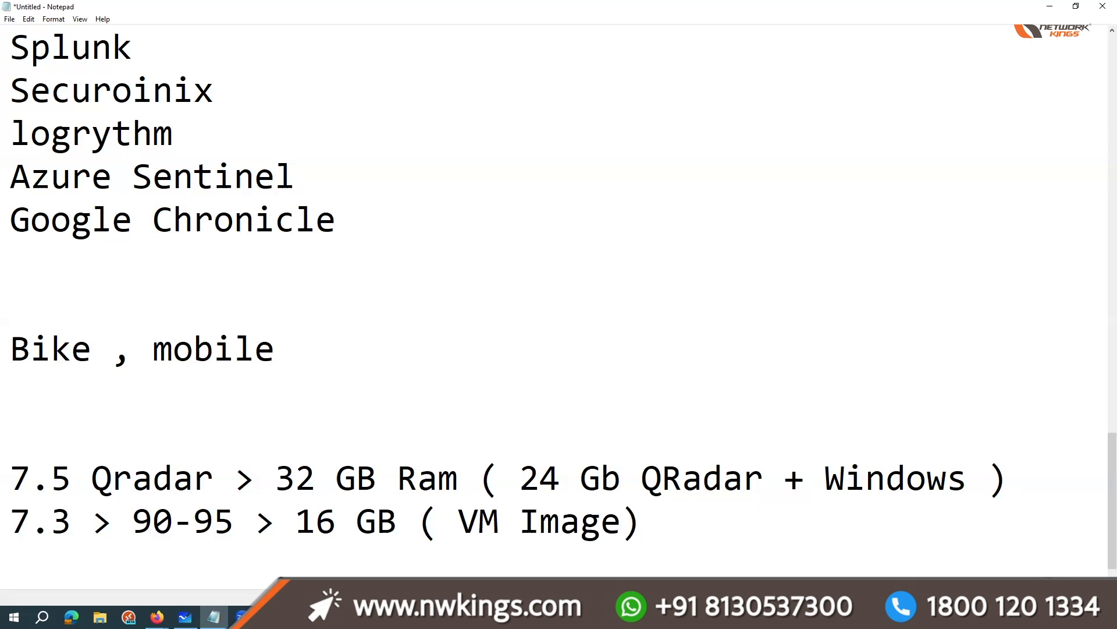
# Step: Highlight the 7.3 line, from the version number through the VM Image remark
pyautogui.moveTo(706, 532); pyautogui.dragTo(102, 532)
pyautogui.click(19, 516)
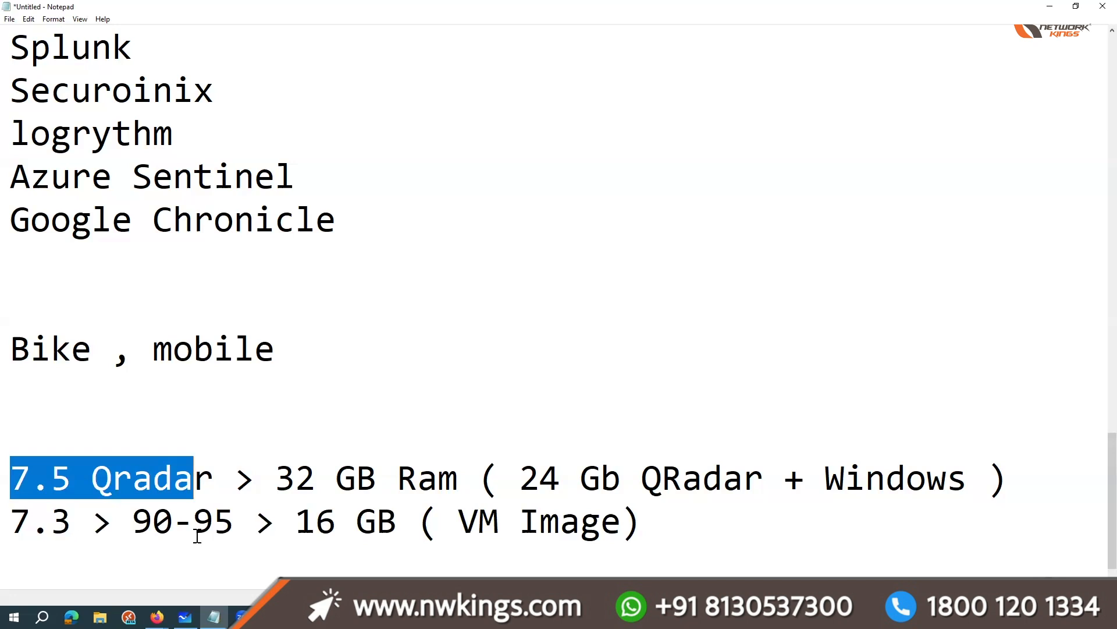
pyautogui.moveTo(30, 521); pyautogui.dragTo(344, 530)
pyautogui.click(345, 534)
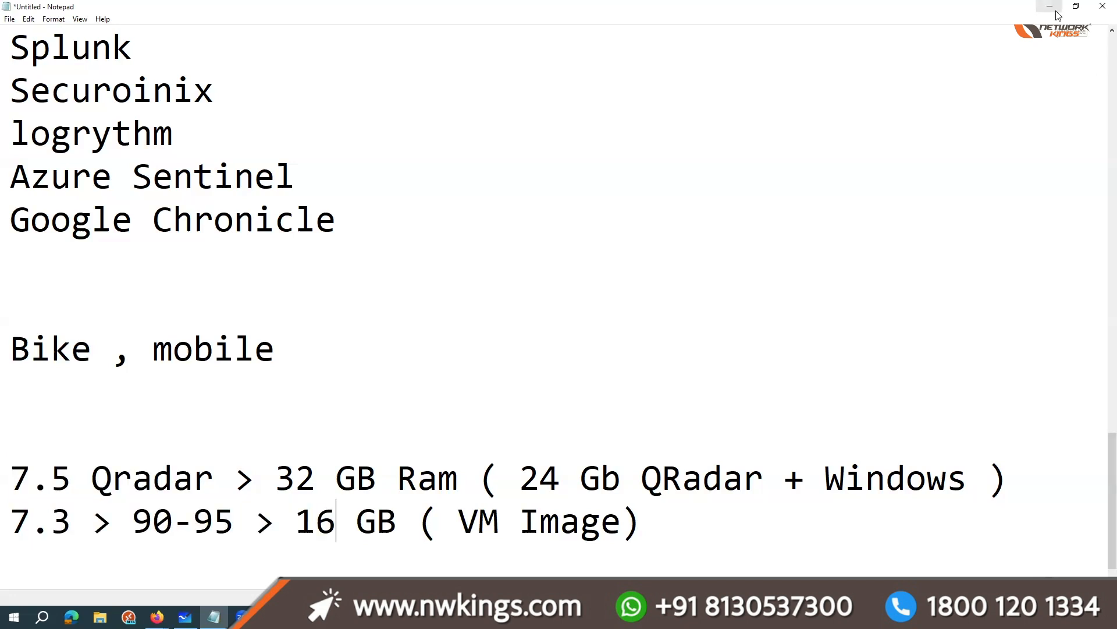
pyautogui.moveTo(30, 521); pyautogui.dragTo(92, 524)
pyautogui.moveTo(648, 524); pyautogui.dragTo(27, 525)
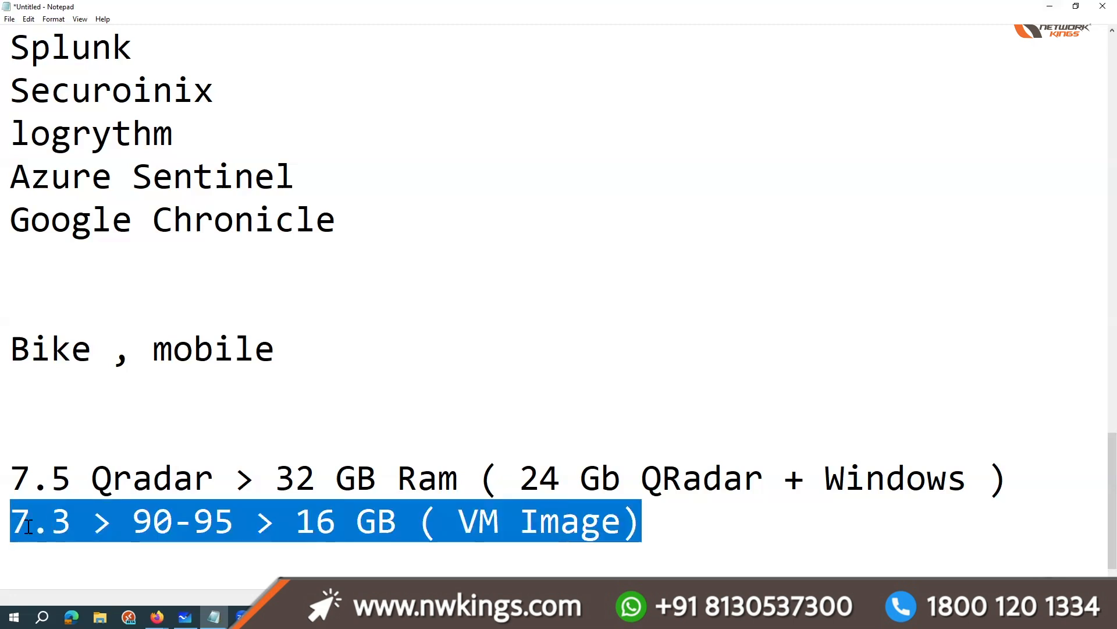
# Step: Switch from the notes to the QRadar console, look over the Admin settings and open the real-time Log Activity view
pyautogui.click(1050, 6)
pyautogui.click(107, 13)
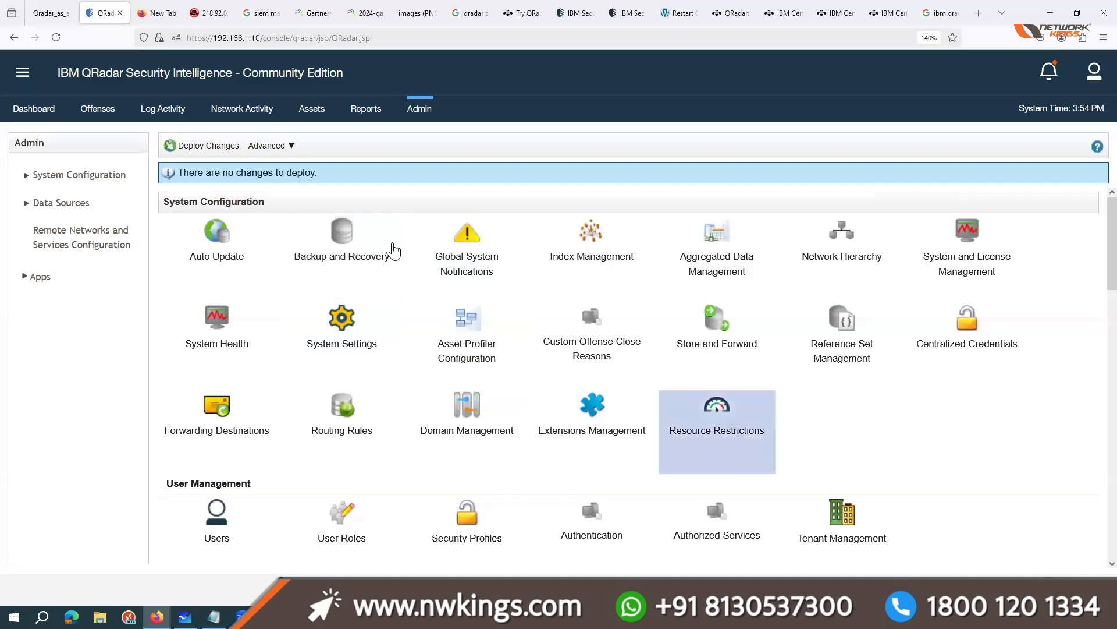
pyautogui.scroll(-1, 442, 250)
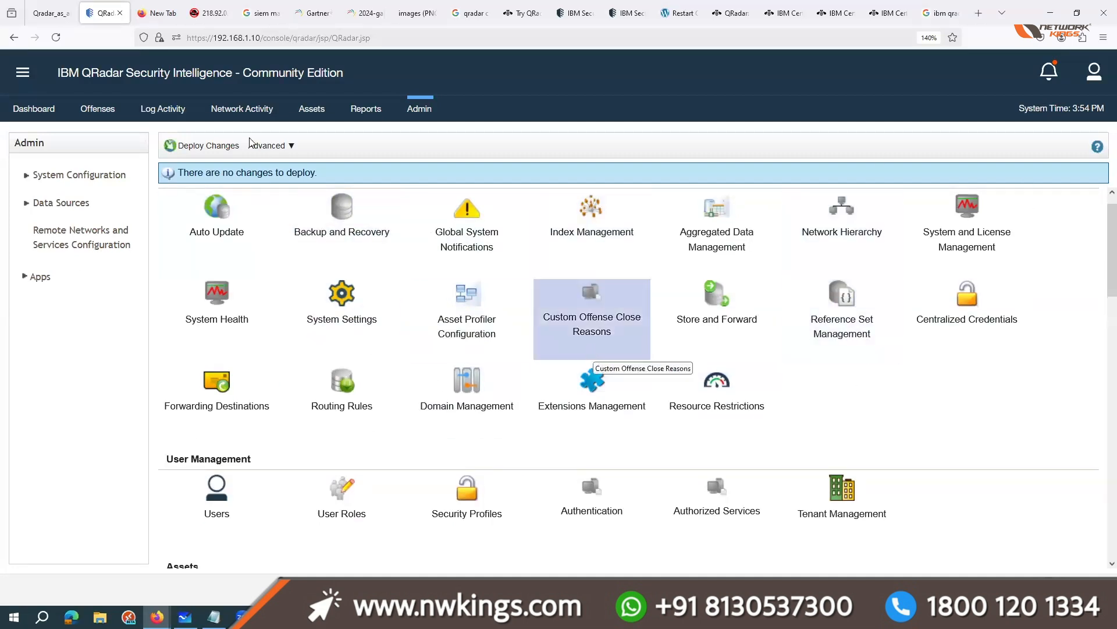
pyautogui.click(162, 109)
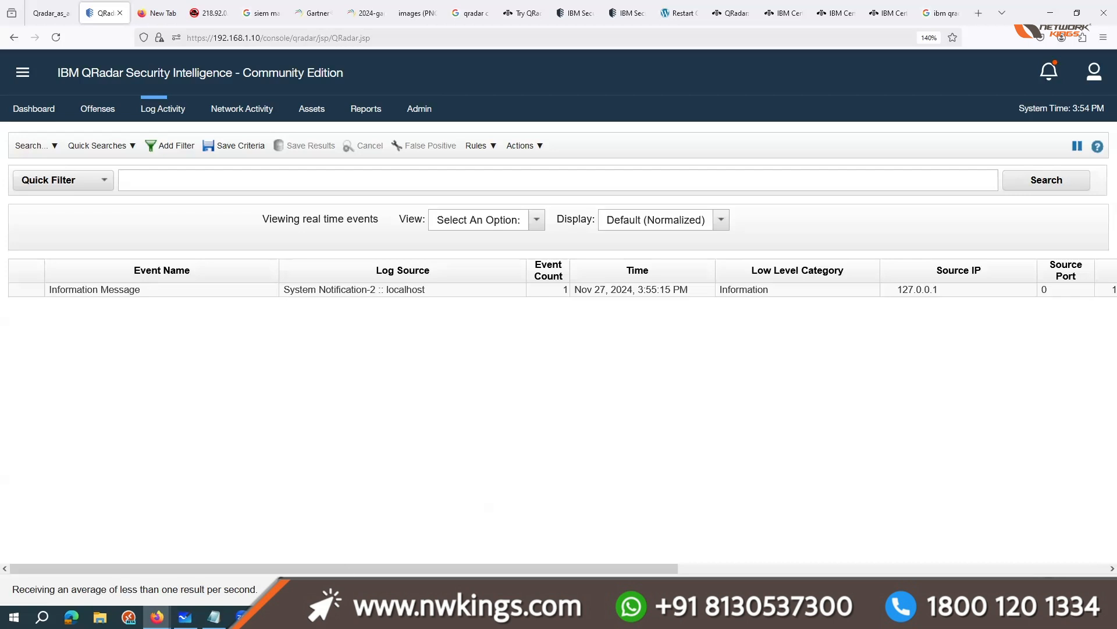
# Step: Switch to the QRadar-SIEM session in MobaXterm, clear the terminal, go up to the PaloAltoNetworks directory and list its contents
pyautogui.hotkey('alt', 'Tab')
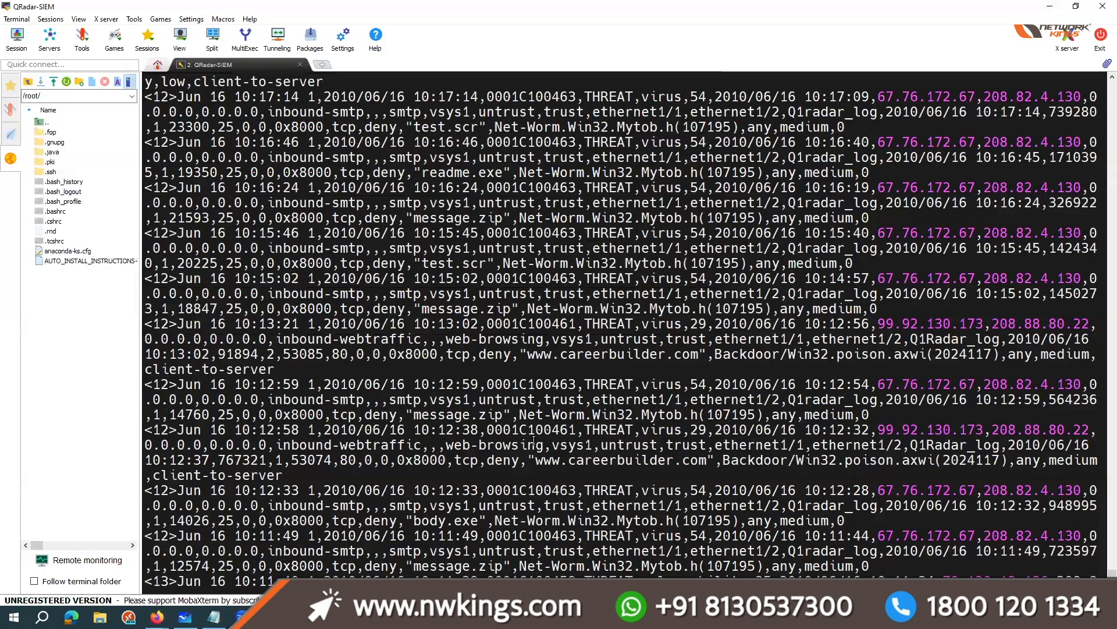
pyautogui.hotkey('ctrl', 'l')
pyautogui.press('Return')
pyautogui.write('cd ..')
pyautogui.press('Return')
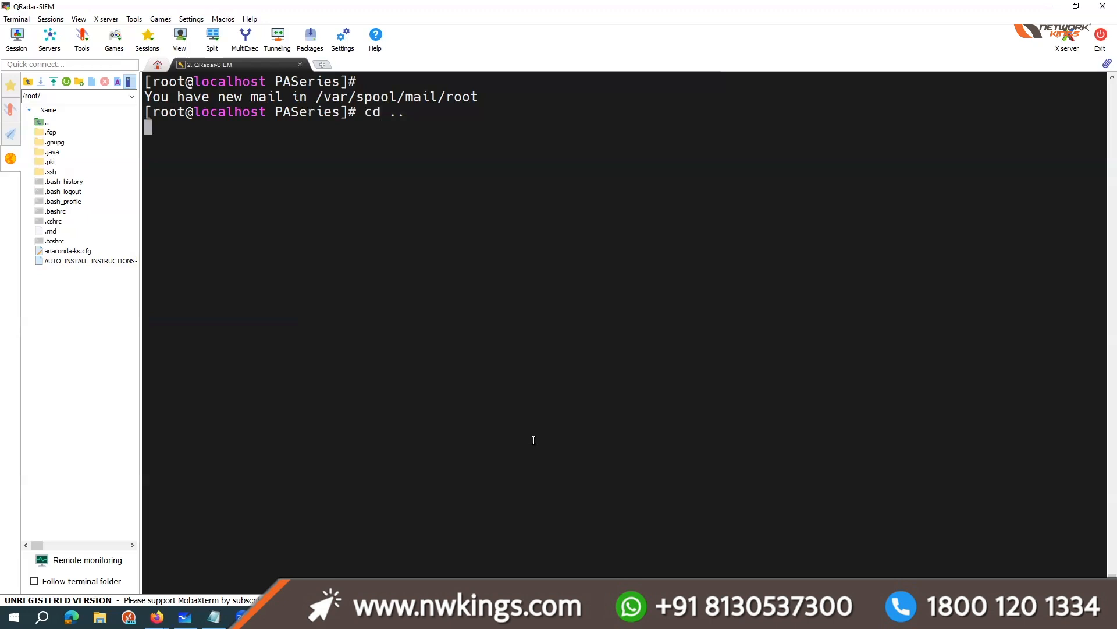
pyautogui.write('ls')
pyautogui.press('Return')
# Step: Go up through the events directory to labfiles, listing the contents of each
pyautogui.write('cd ..')
pyautogui.press('Return')
pyautogui.write('ls')
pyautogui.press('Return')
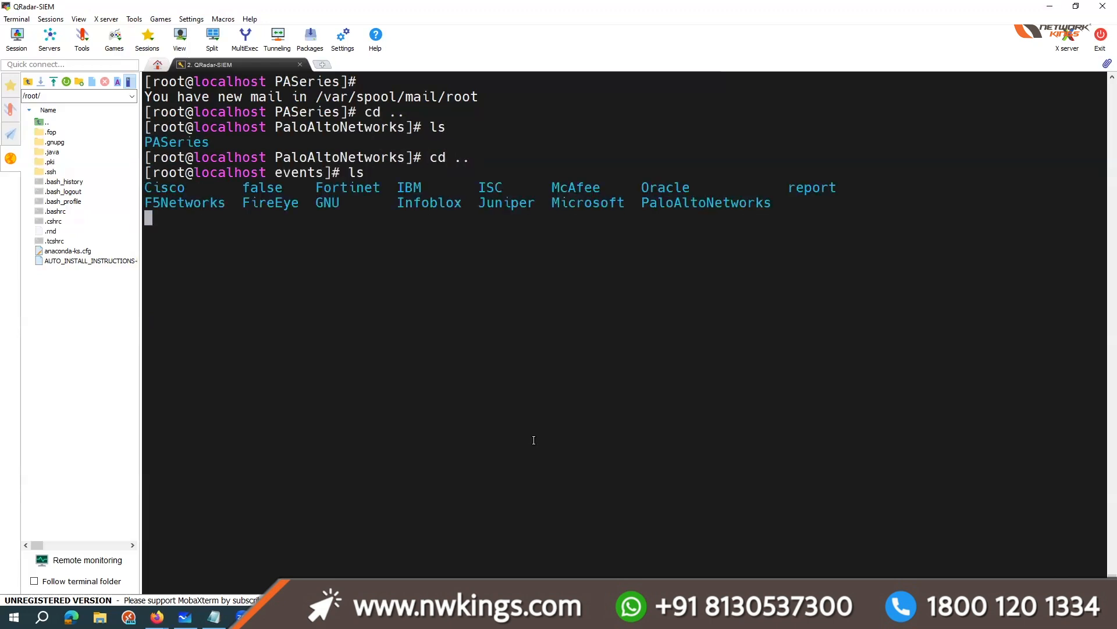
pyautogui.write('cd ..')
pyautogui.press('Return')
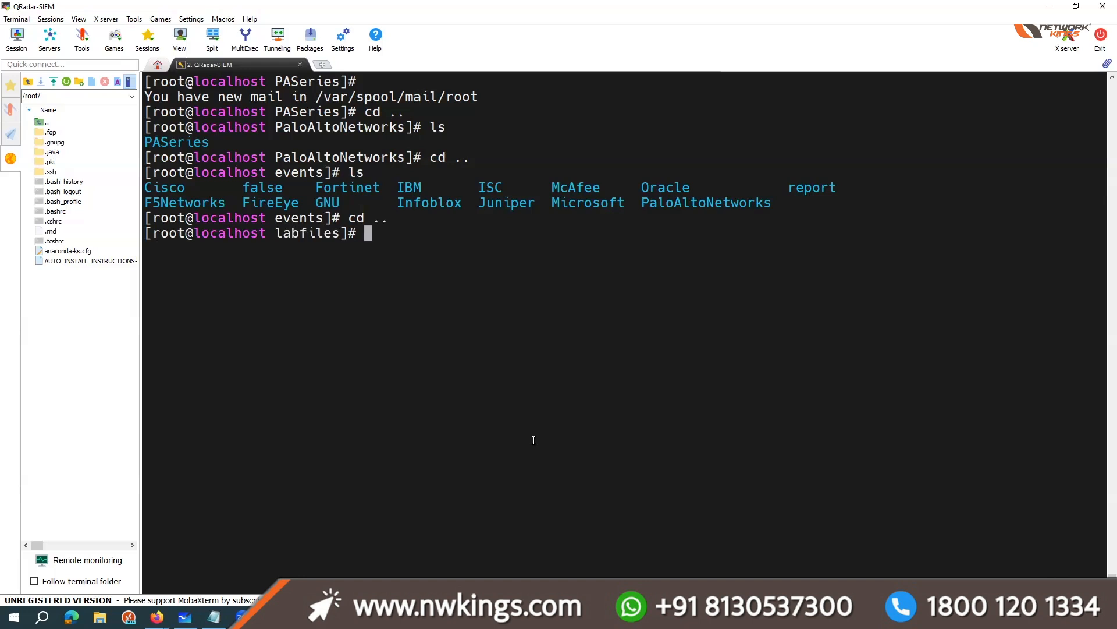
pyautogui.write('ls')
pyautogui.press('Return')
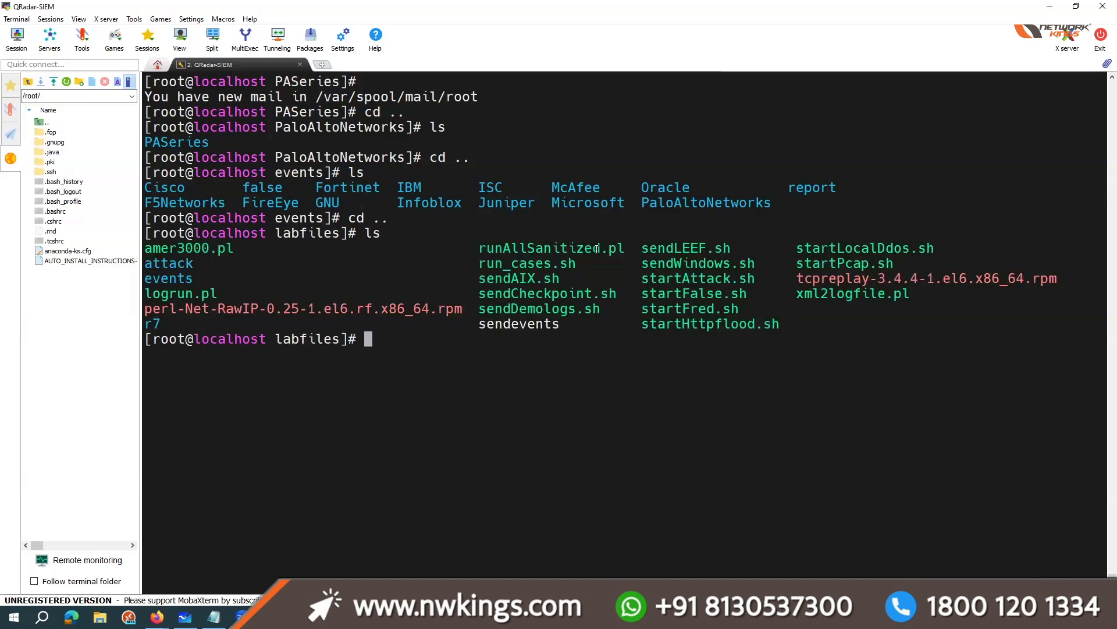
# Step: Run the run_cases.sh script from labfiles to generate sample events and return to the QRadar Log Activity view
pyautogui.moveTo(479, 264); pyautogui.dragTo(575, 266)
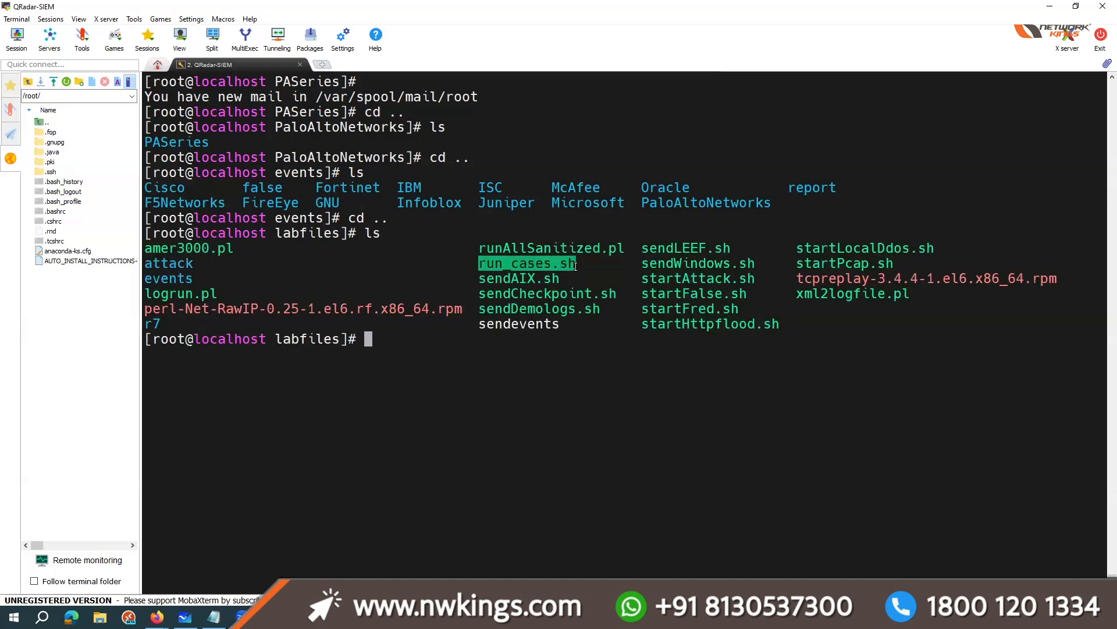
pyautogui.click(512, 327)
pyautogui.write('./run_)')
pyautogui.press('BackSpace')
pyautogui.press('Tab')
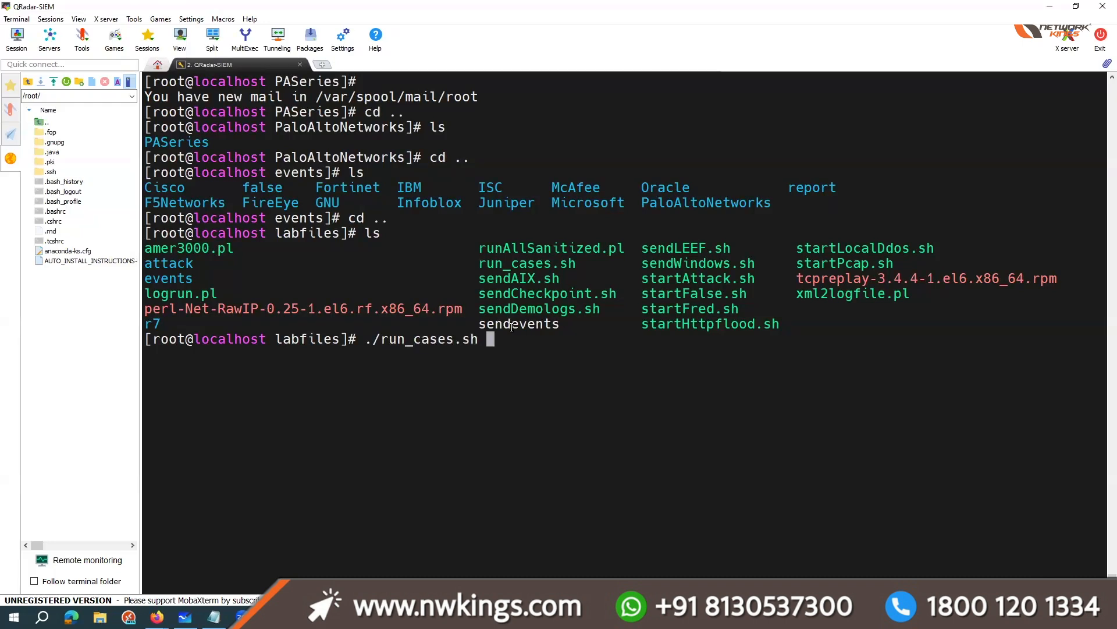
pyautogui.press('Return')
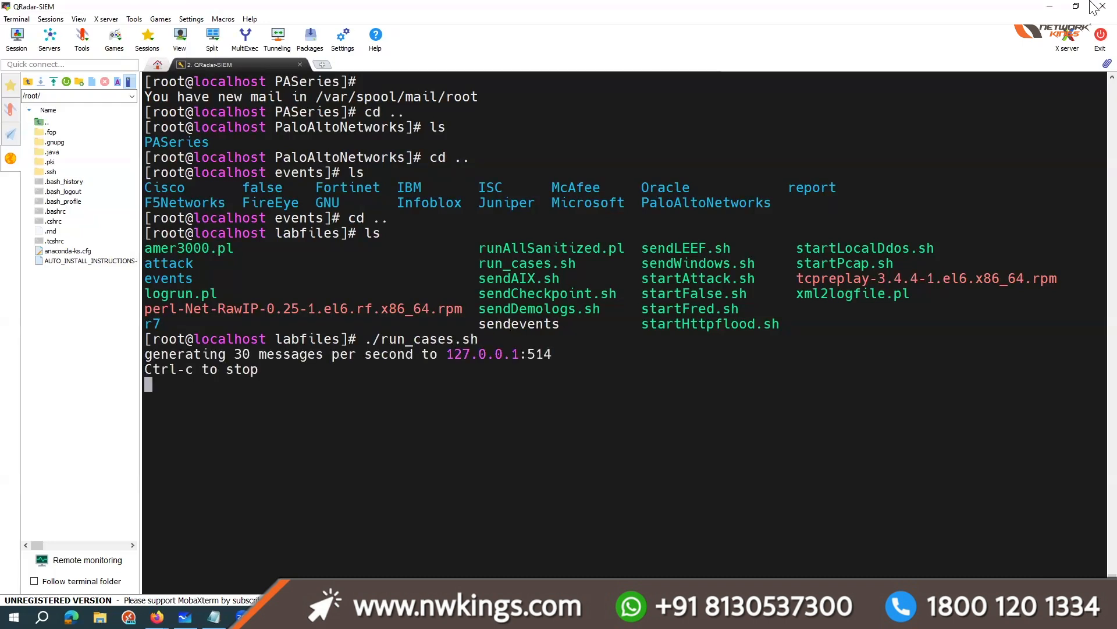
pyautogui.click(1050, 6)
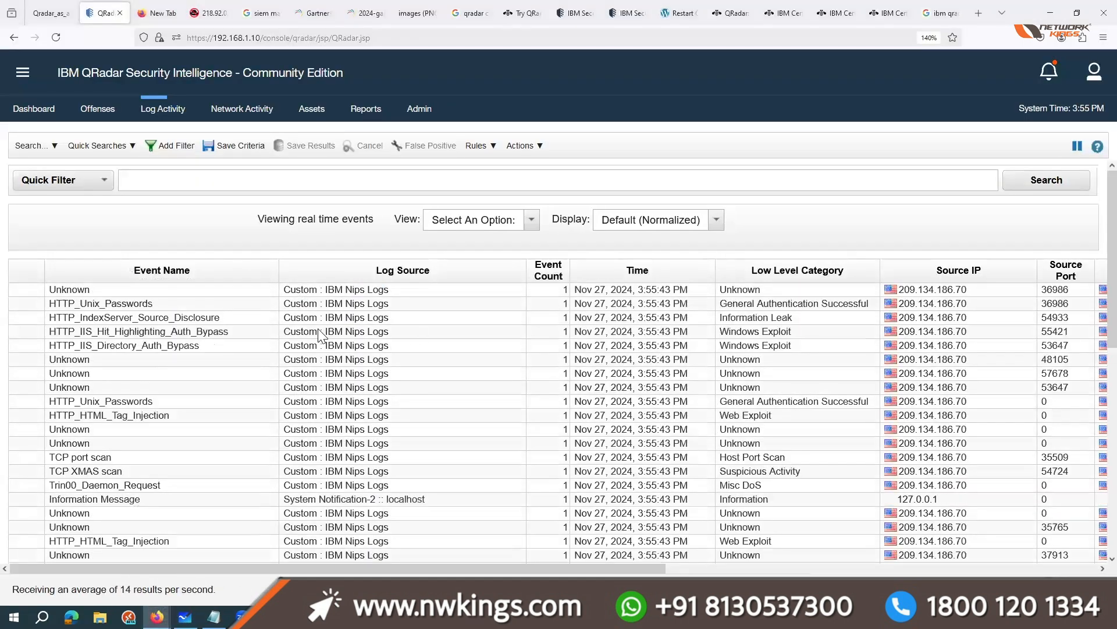
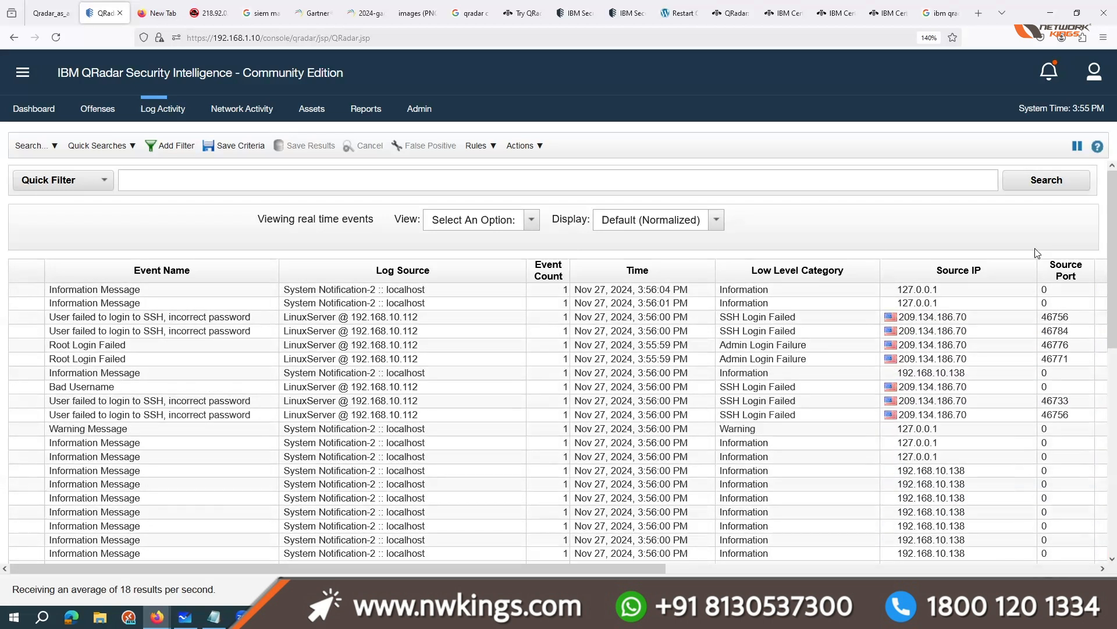
# Step: Pause the real-time event stream and add a filter for Log Source equals LinuxServer @ 192.168.10.112
pyautogui.click(1076, 153)
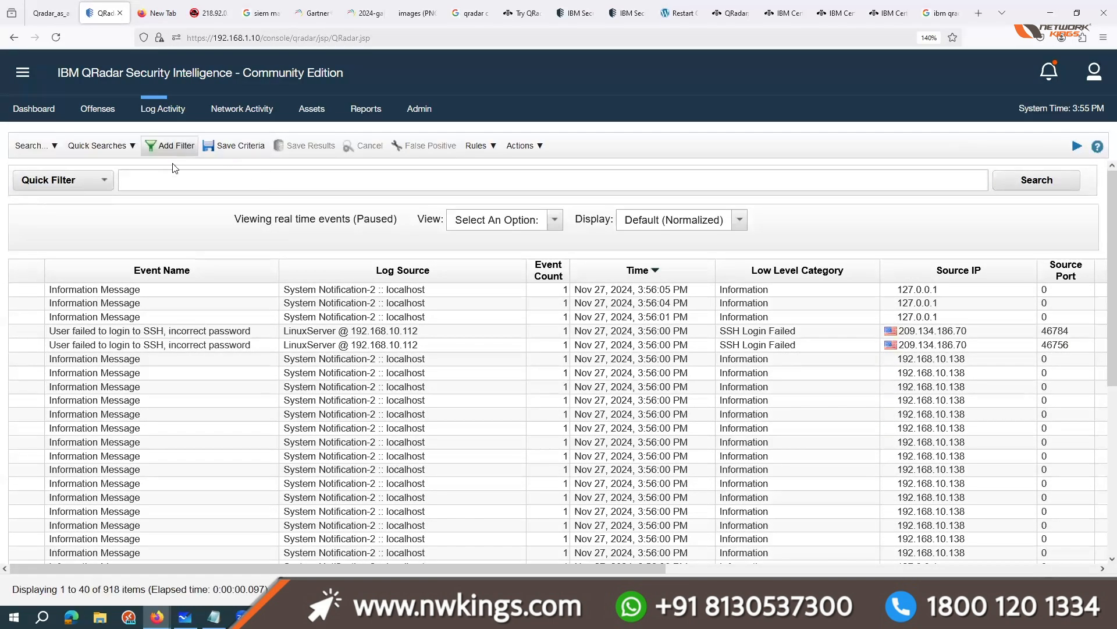
pyautogui.click(170, 146)
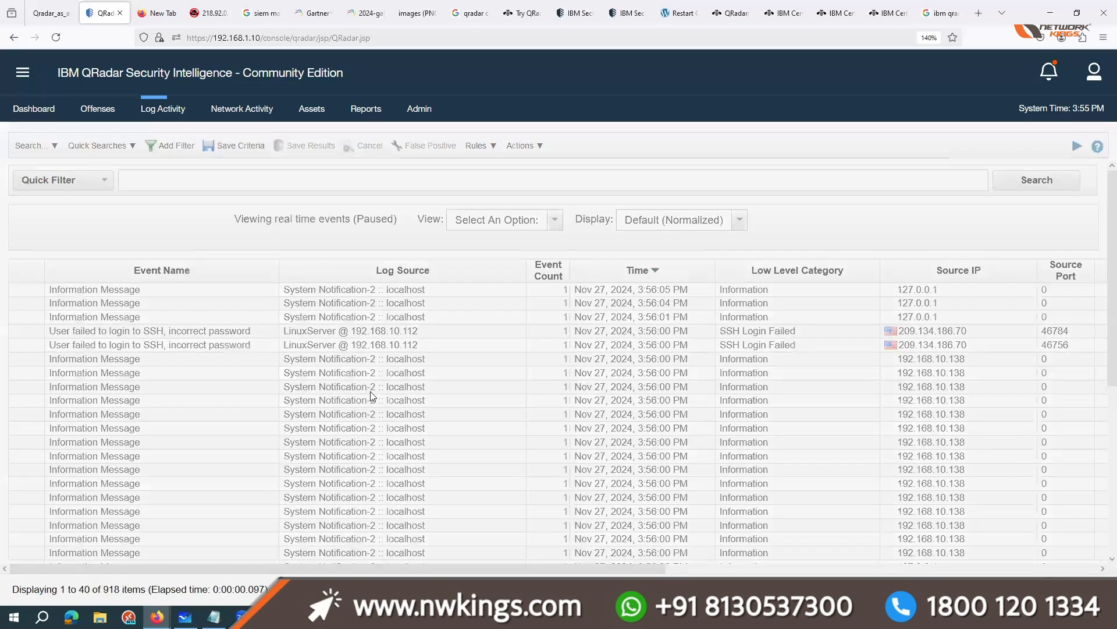
pyautogui.click(362, 364)
pyautogui.write('log so')
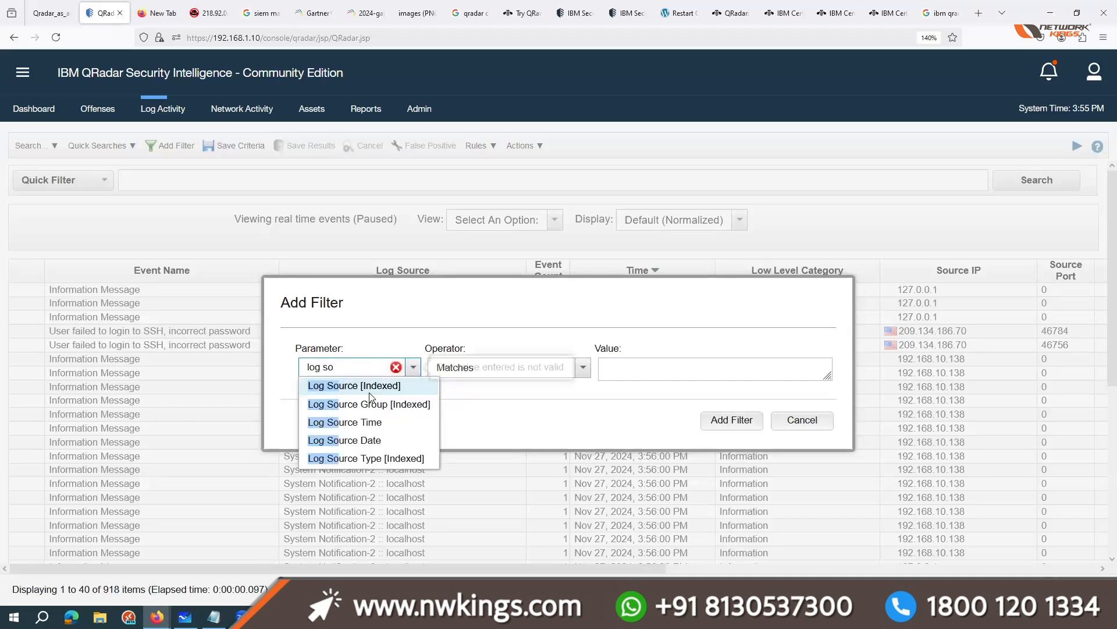
pyautogui.click(369, 386)
pyautogui.scroll(-3, 757, 448)
pyautogui.click(753, 436)
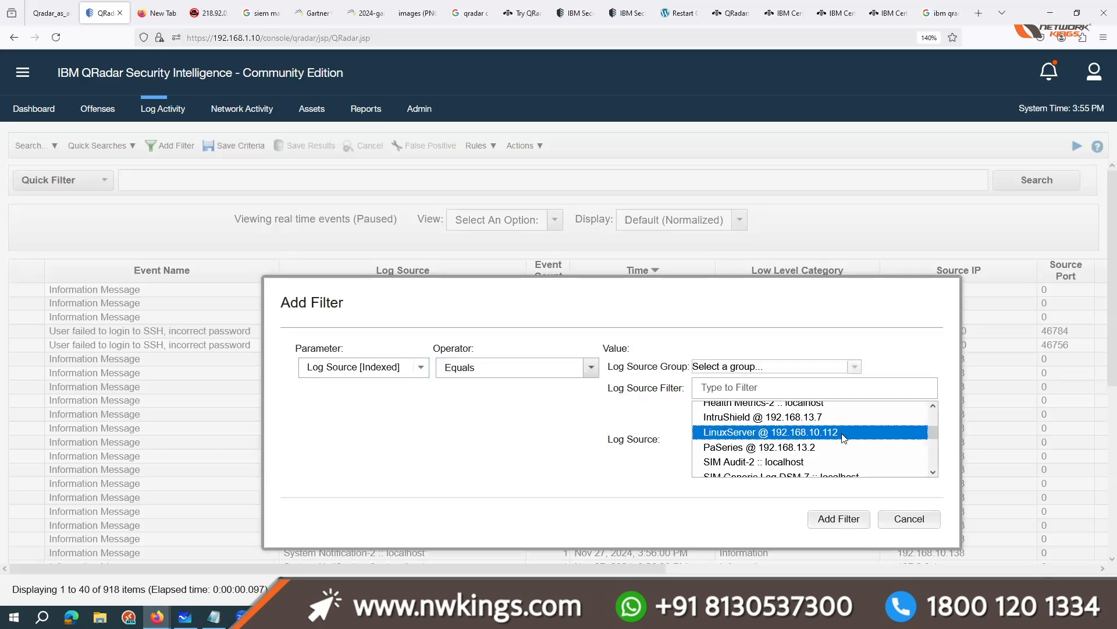
pyautogui.click(839, 518)
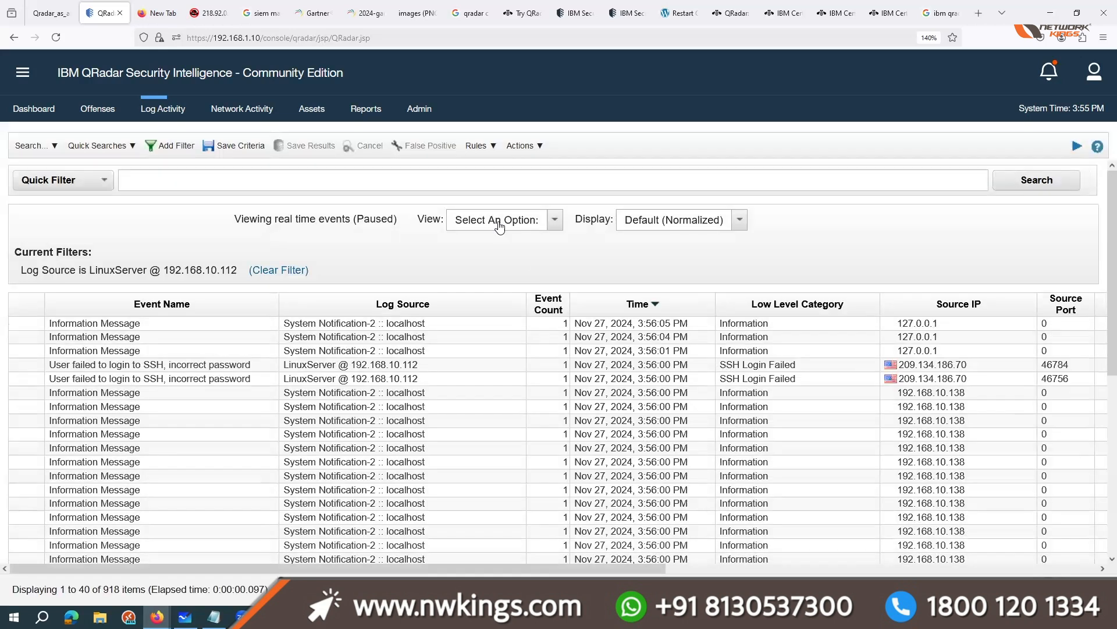
# Step: Switch the filtered events through the Last 3 Hours and Real Time (streaming) views to the Last 5 Minutes view
pyautogui.click(501, 220)
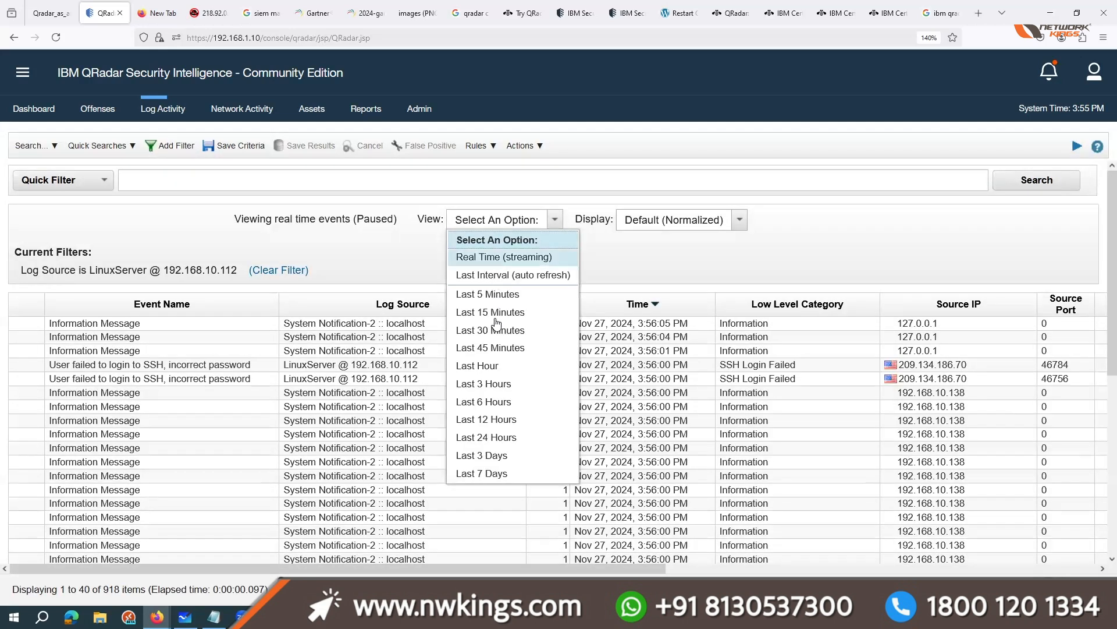
pyautogui.click(499, 383)
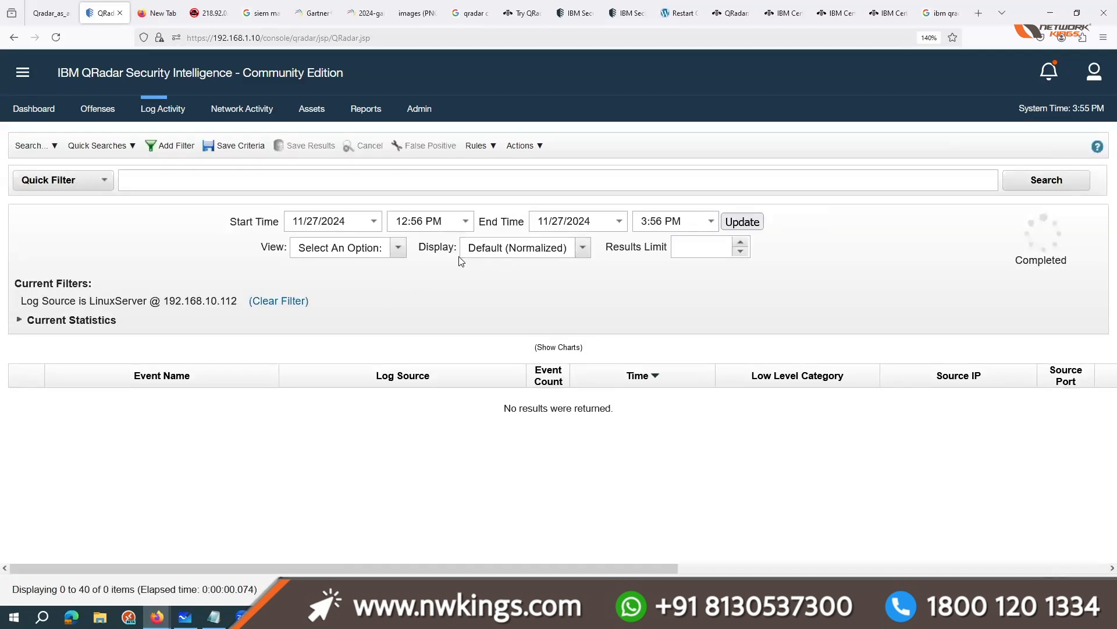
pyautogui.click(358, 247)
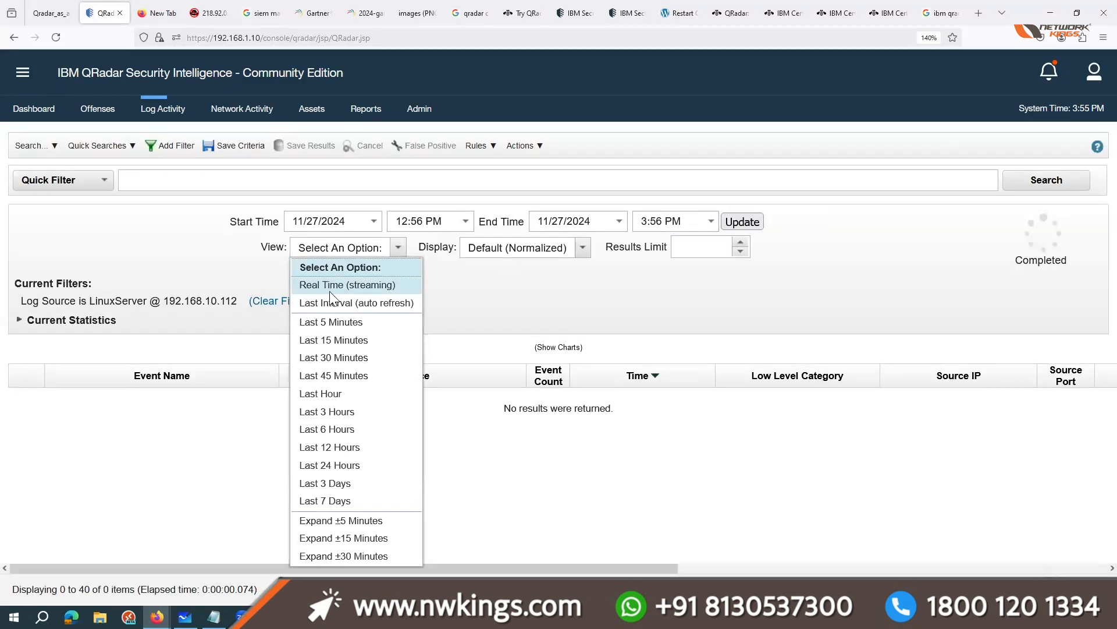
pyautogui.click(327, 285)
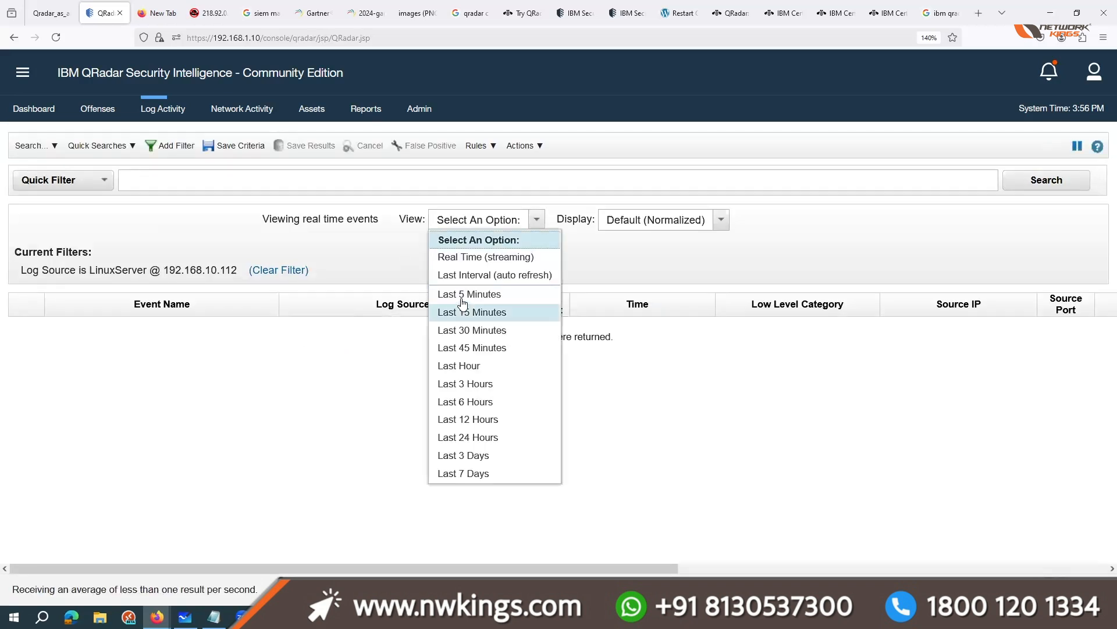
pyautogui.click(461, 294)
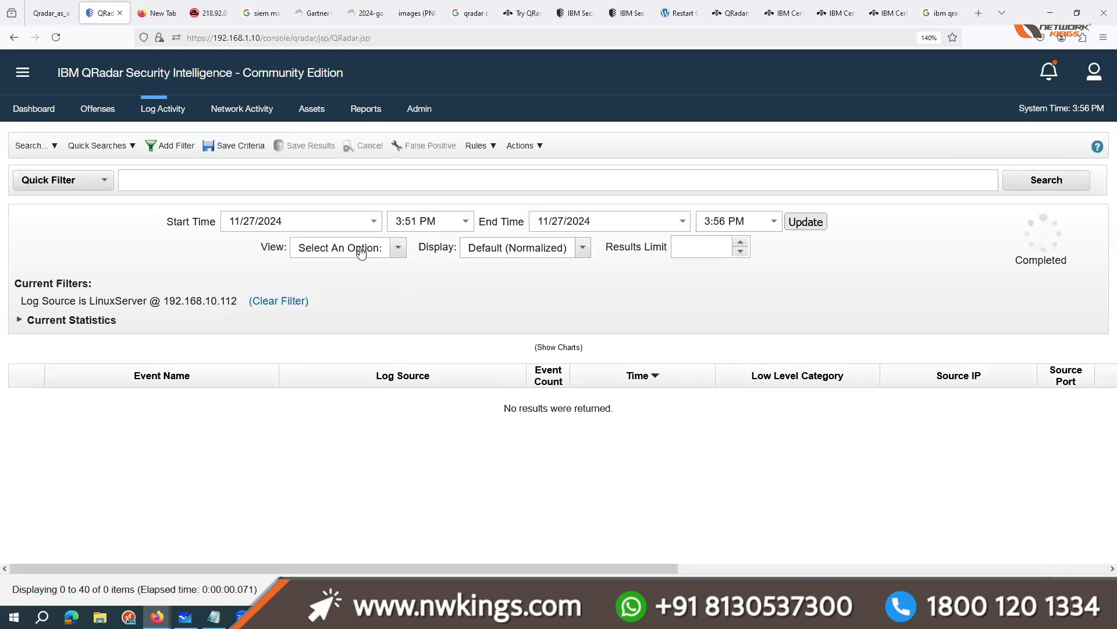
pyautogui.click(169, 145)
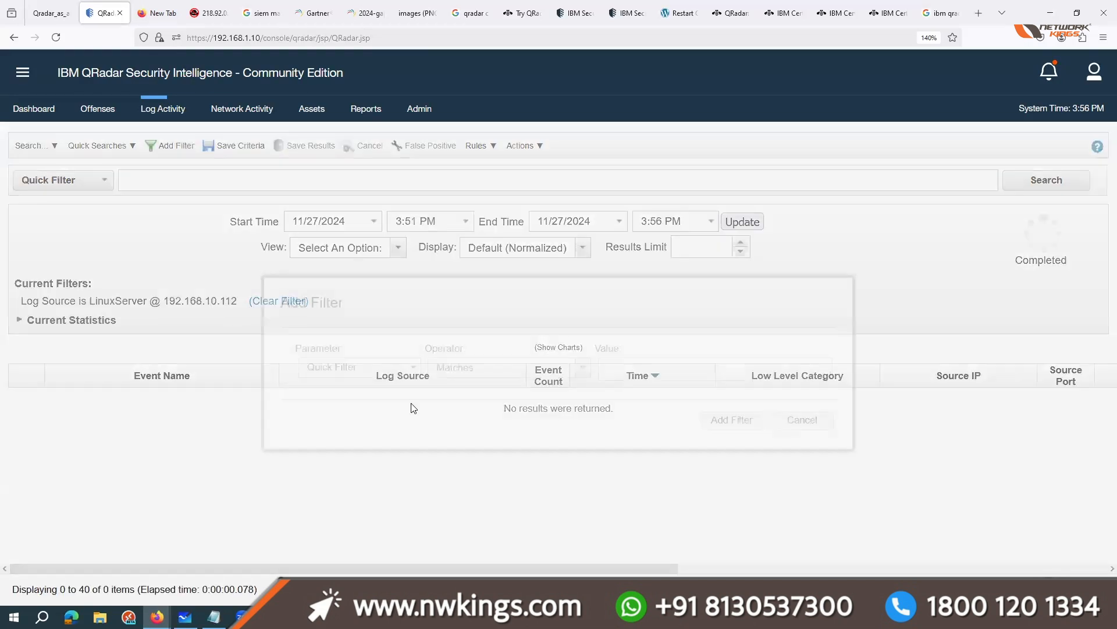
pyautogui.click(385, 374)
pyautogui.write('log so')
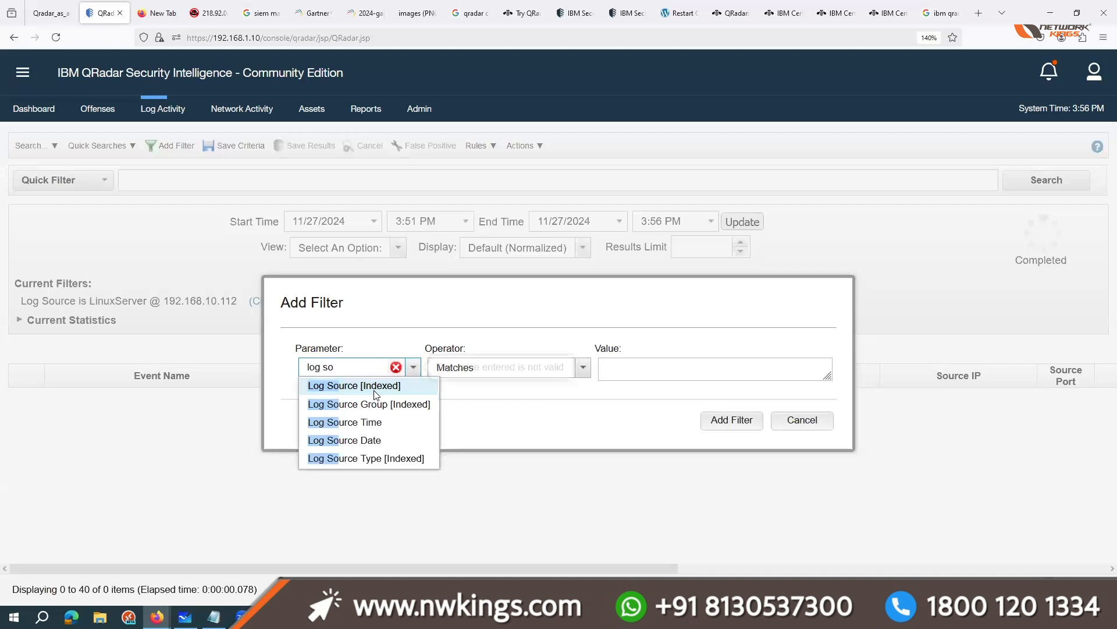
pyautogui.click(373, 386)
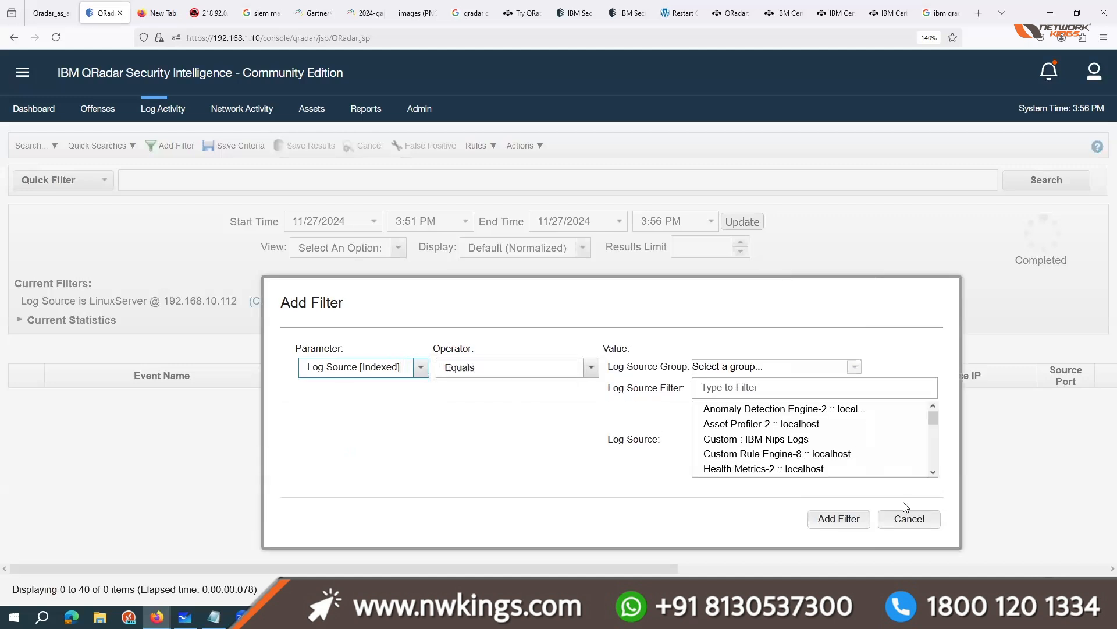
pyautogui.click(897, 520)
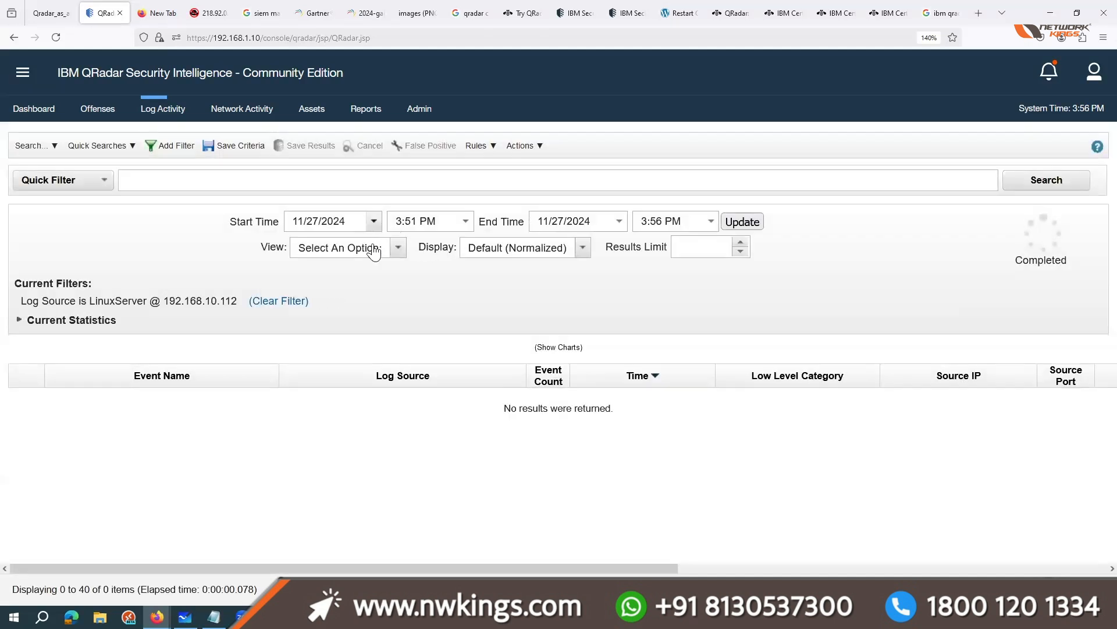
# Step: Set the search start date to 10/1/2024, update the results and look over the LinuxServer events
pyautogui.click(373, 221)
pyautogui.click(299, 247)
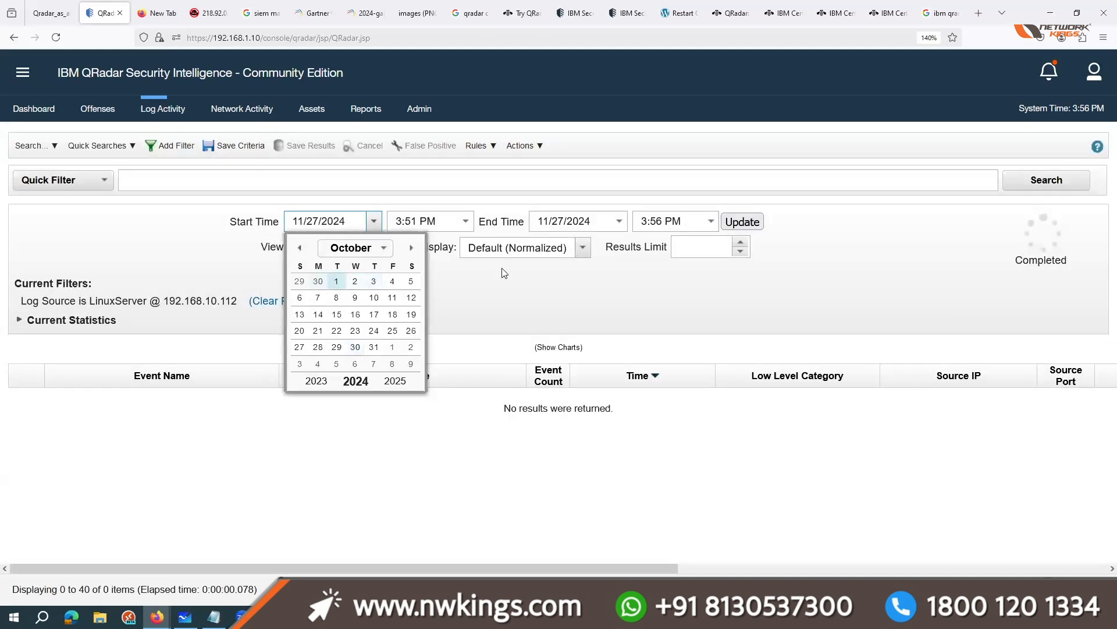
pyautogui.click(337, 281)
pyautogui.click(742, 222)
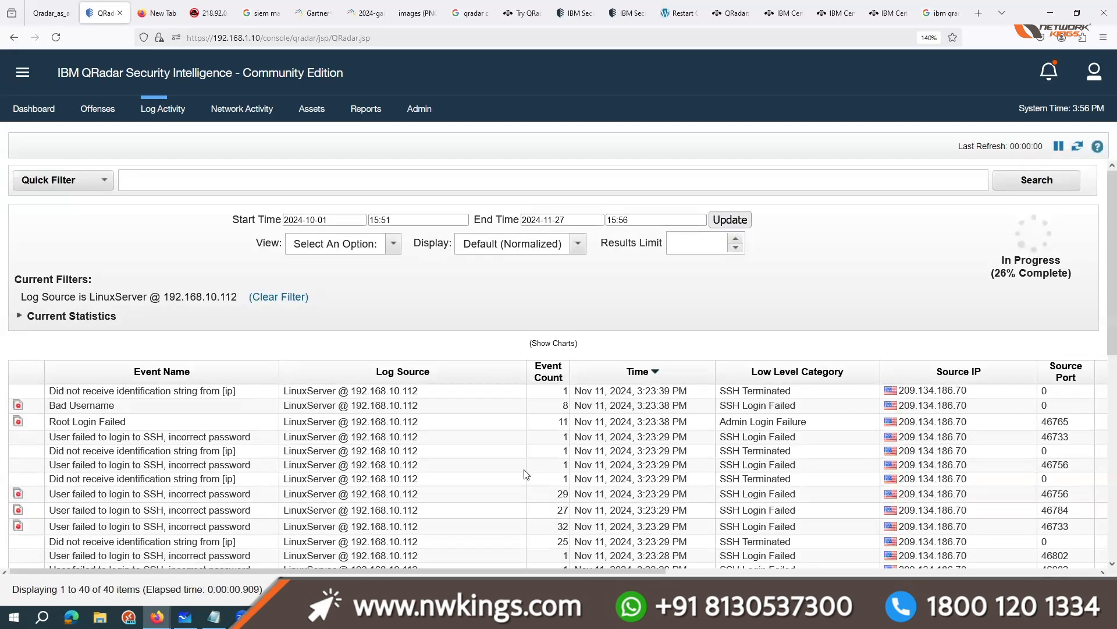
pyautogui.scroll(-3, 526, 474)
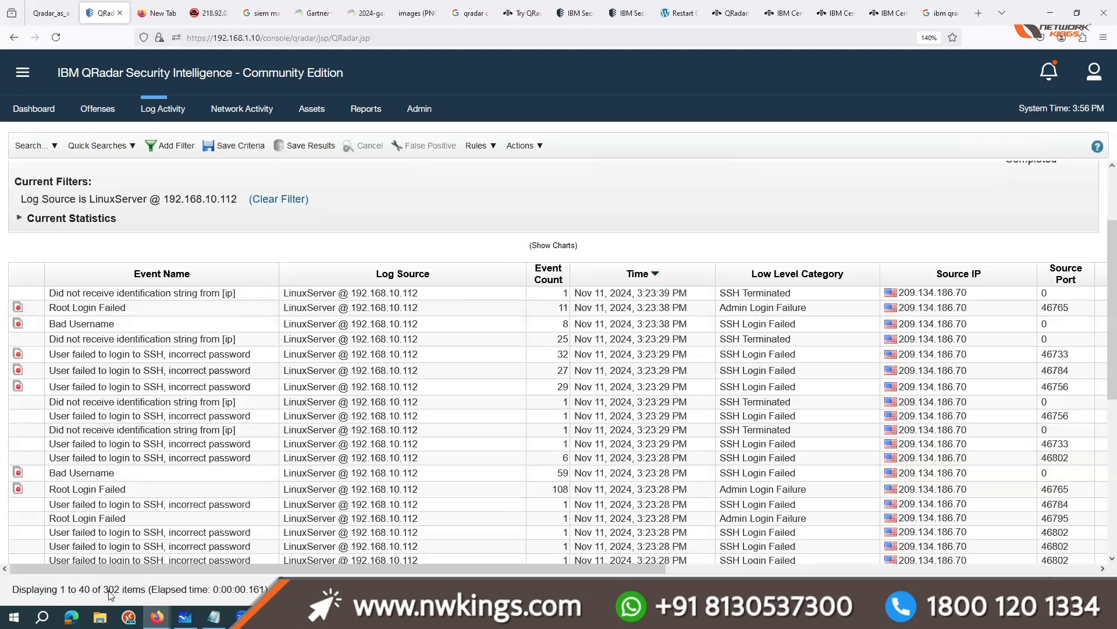
pyautogui.scroll(3, 271, 473)
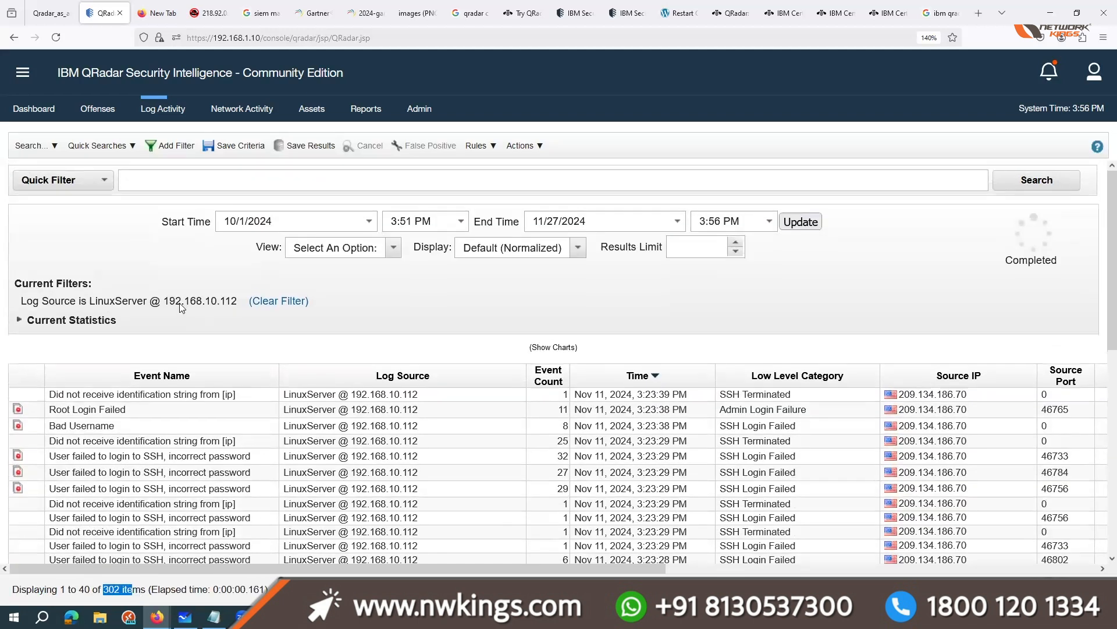
pyautogui.moveTo(233, 301); pyautogui.dragTo(170, 301)
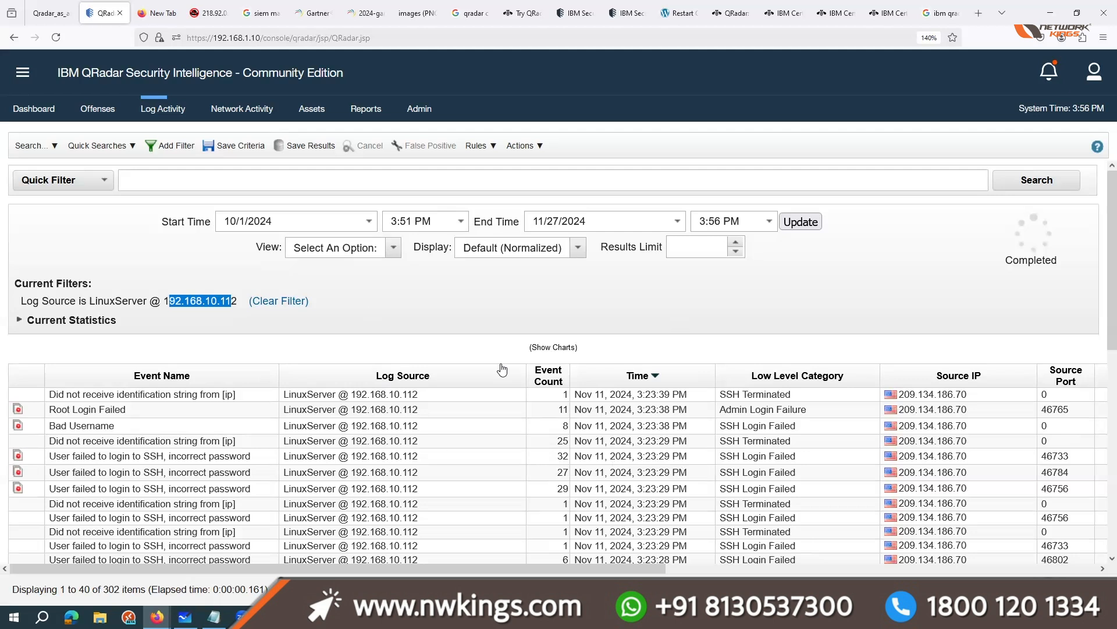
# Step: Group the LinuxServer results by Event Name and examine the event names, low level categories and event counts
pyautogui.click(510, 248)
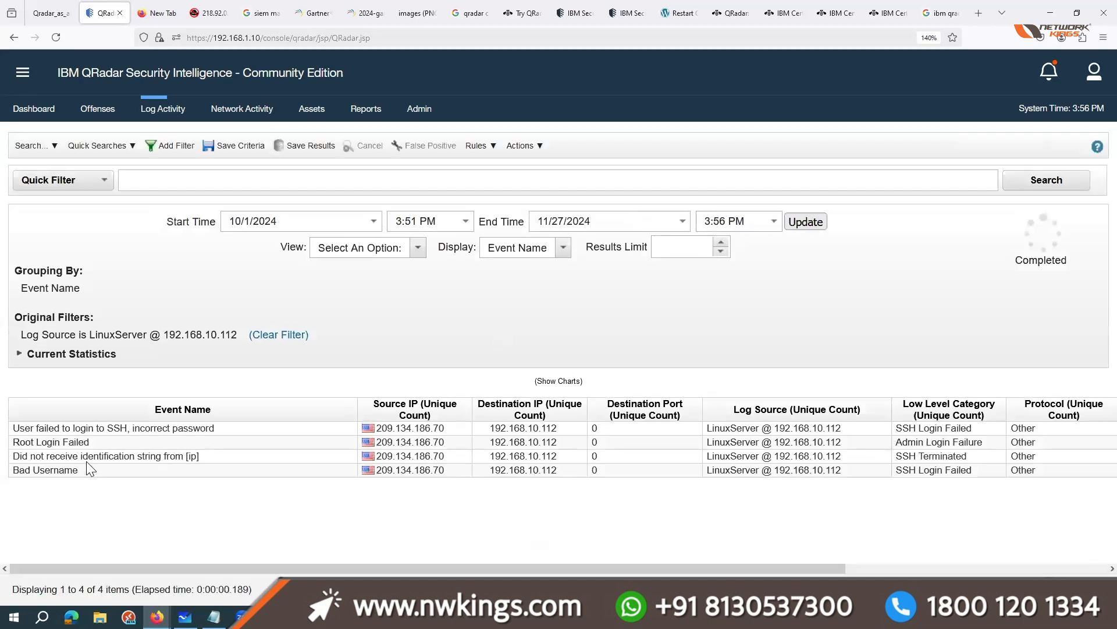
pyautogui.moveTo(73, 429); pyautogui.dragTo(75, 477)
pyautogui.click(76, 476)
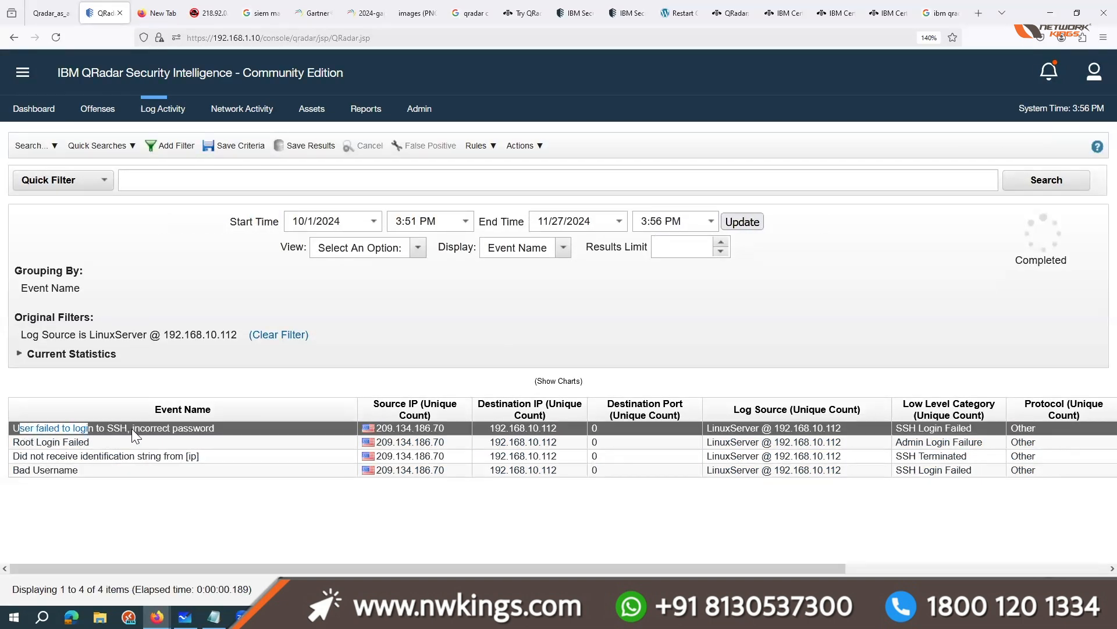
pyautogui.moveTo(19, 444); pyautogui.dragTo(90, 443)
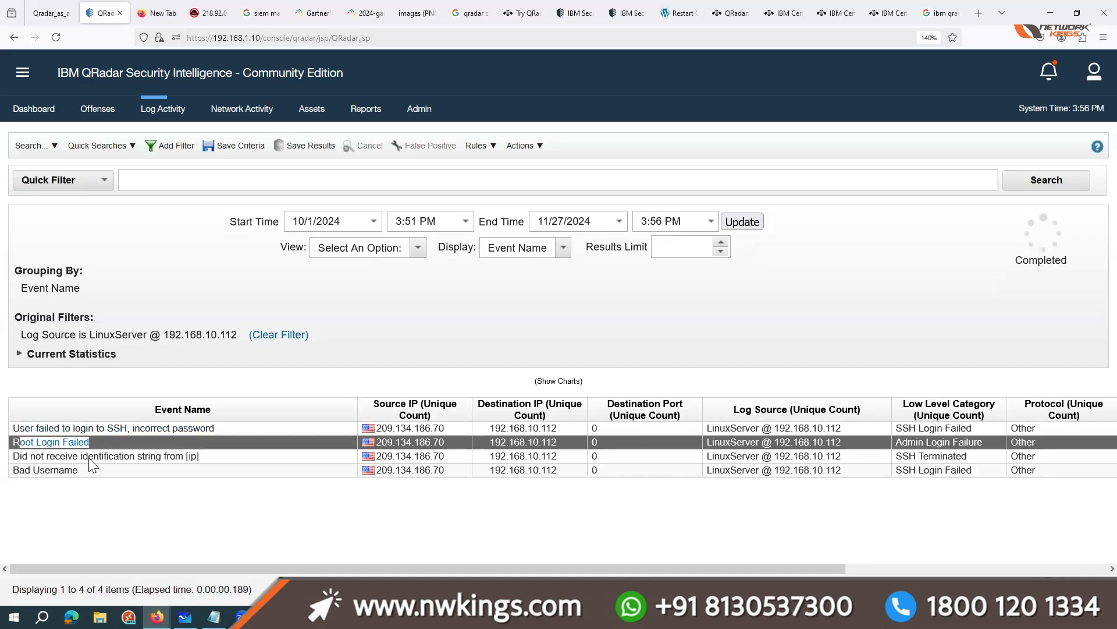
pyautogui.moveTo(12, 472); pyautogui.dragTo(88, 476)
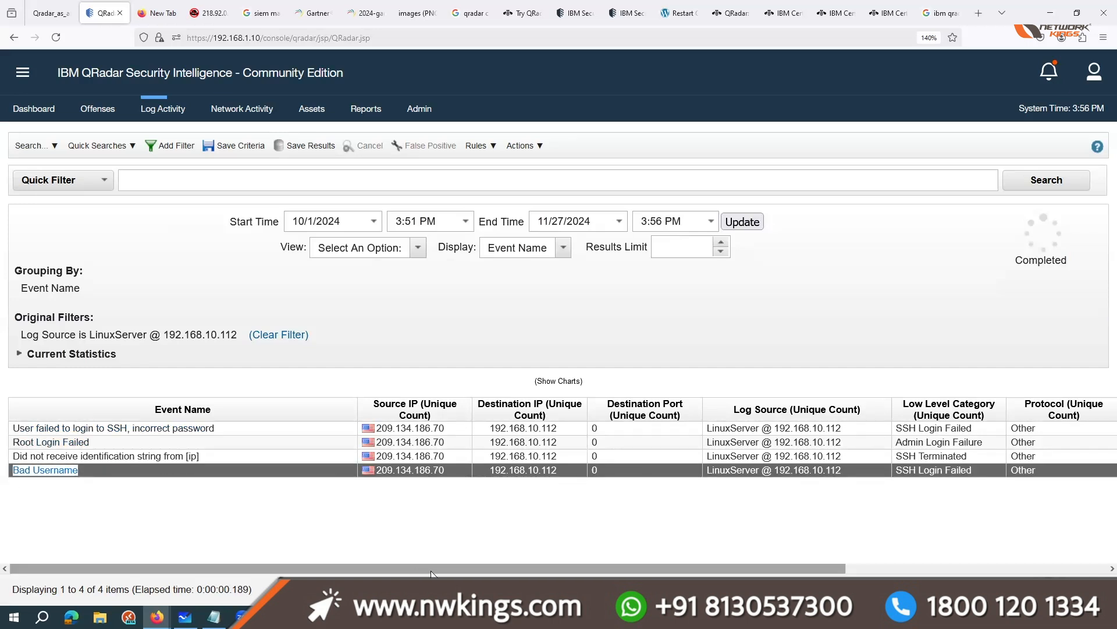
pyautogui.hscroll(5, 422, 570)
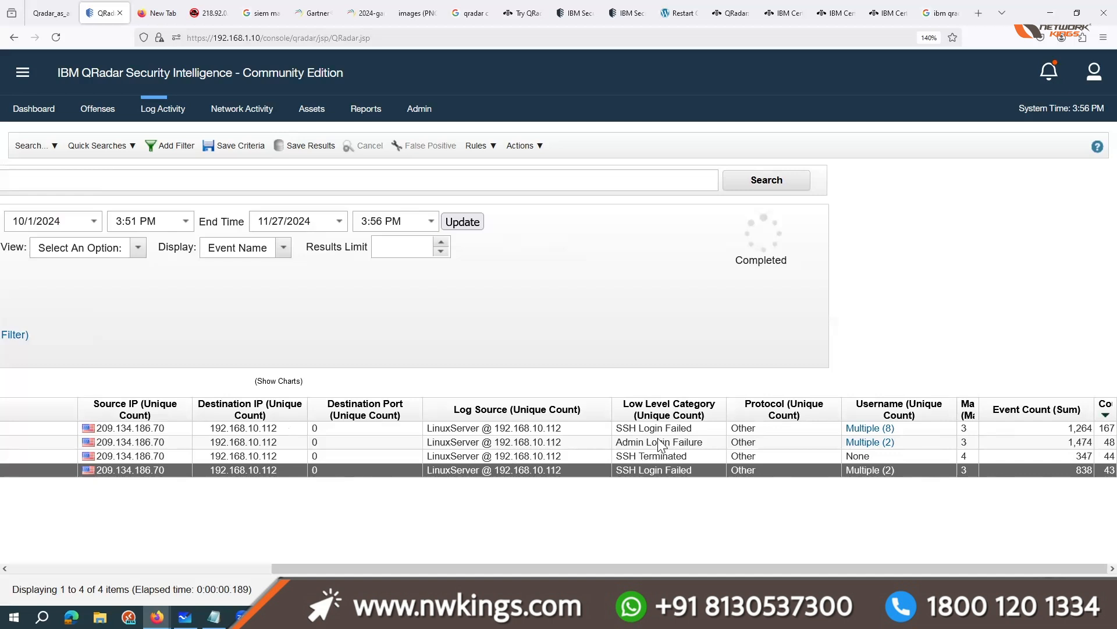
pyautogui.moveTo(1091, 430); pyautogui.dragTo(1070, 428)
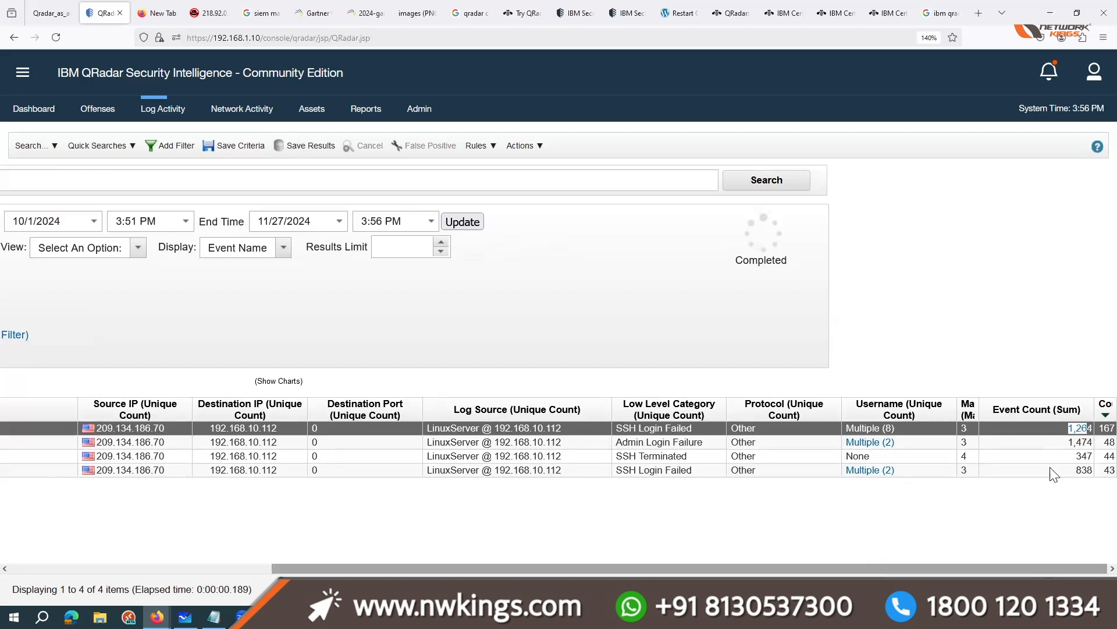
pyautogui.moveTo(1090, 428); pyautogui.dragTo(1104, 428)
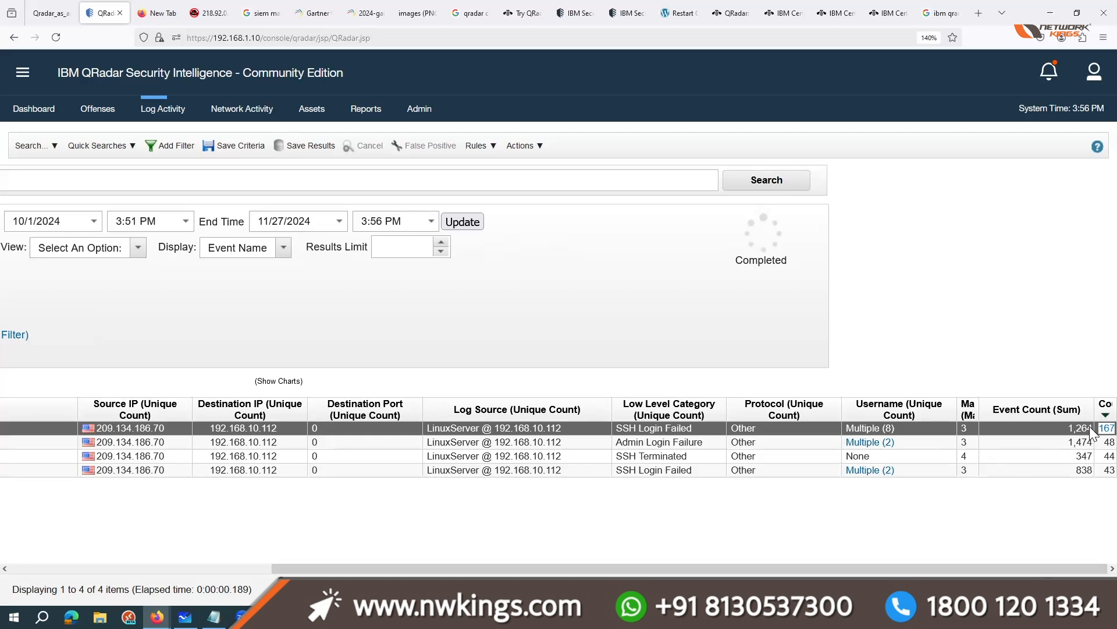
pyautogui.moveTo(608, 568); pyautogui.dragTo(201, 534)
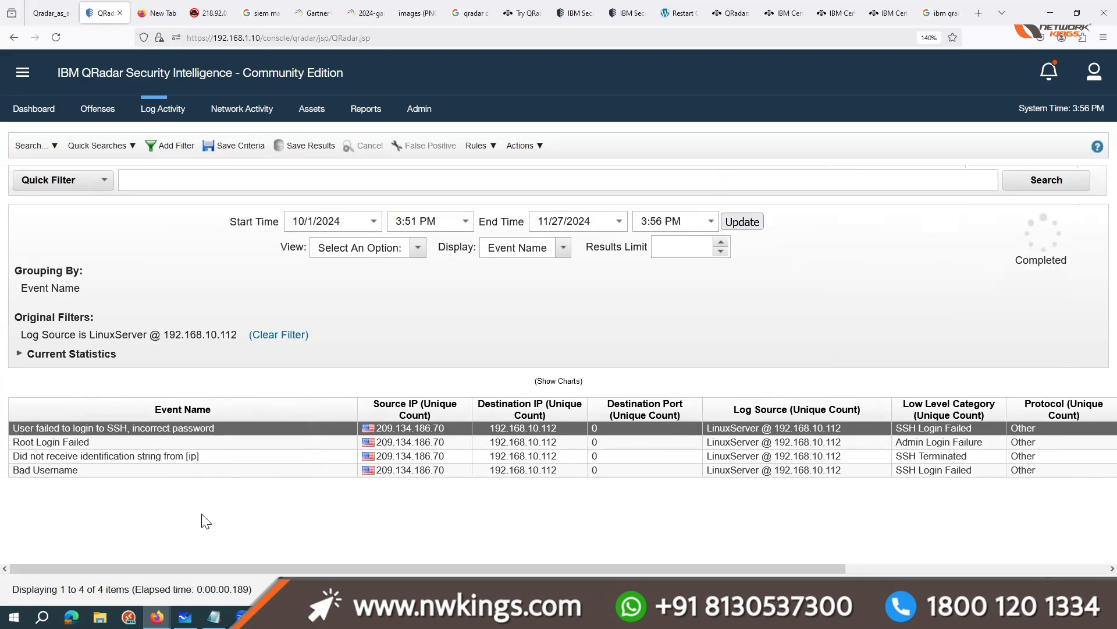
# Step: Reopen the real-time Log Activity view, check the sample event generator's terminal output and return to the paused event list
pyautogui.click(153, 109)
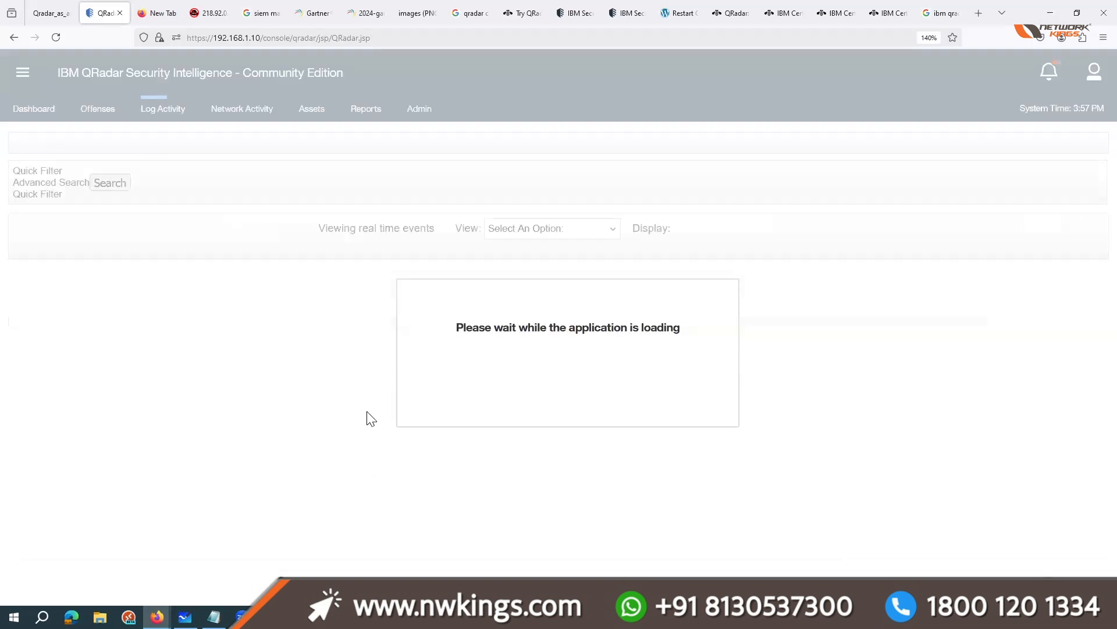
pyautogui.click(299, 617)
pyautogui.moveTo(343, 511); pyautogui.dragTo(150, 354)
pyautogui.click(1050, 6)
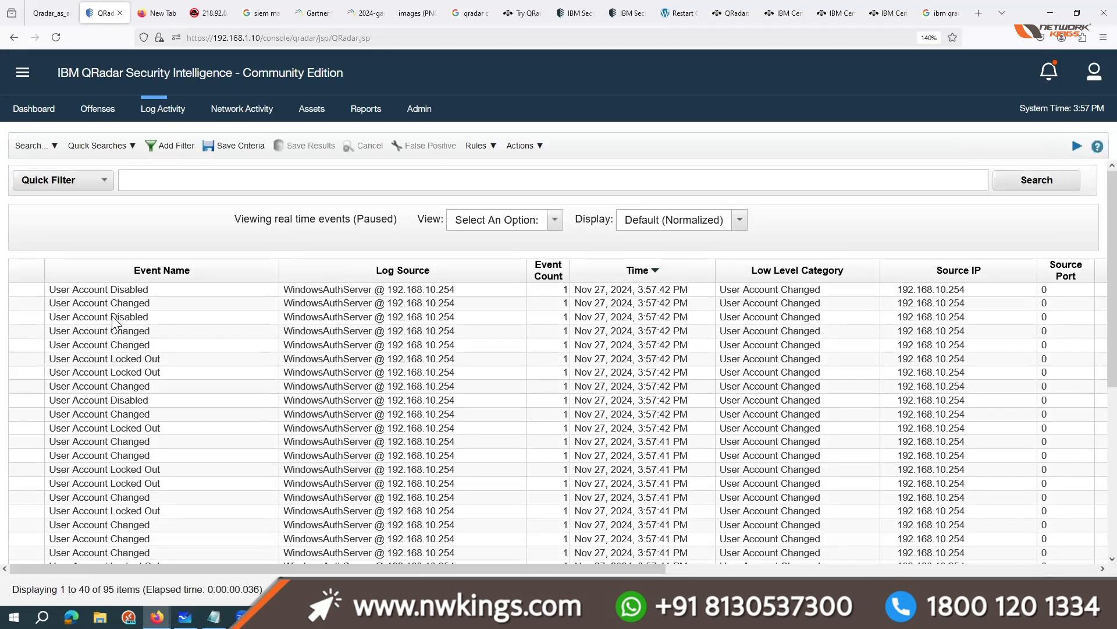
# Step: Open a User Account Disabled event from WindowsAuthServer and examine its event information and UTF payload
pyautogui.doubleClick(112, 316)
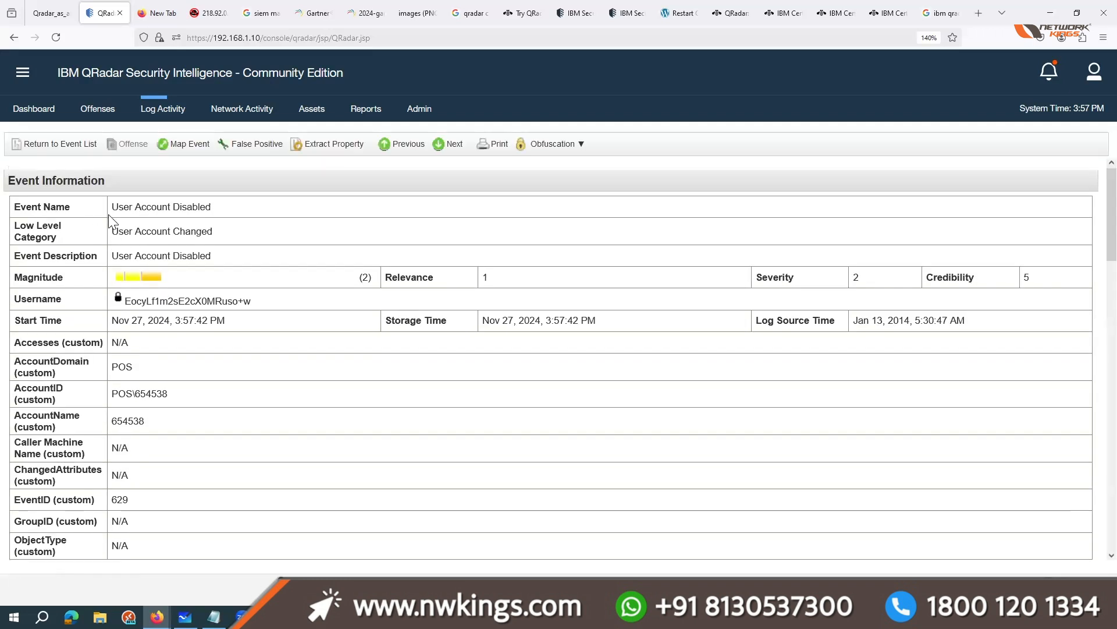
pyautogui.moveTo(111, 211); pyautogui.dragTo(197, 209)
pyautogui.click(200, 234)
pyautogui.scroll(-5, 216, 454)
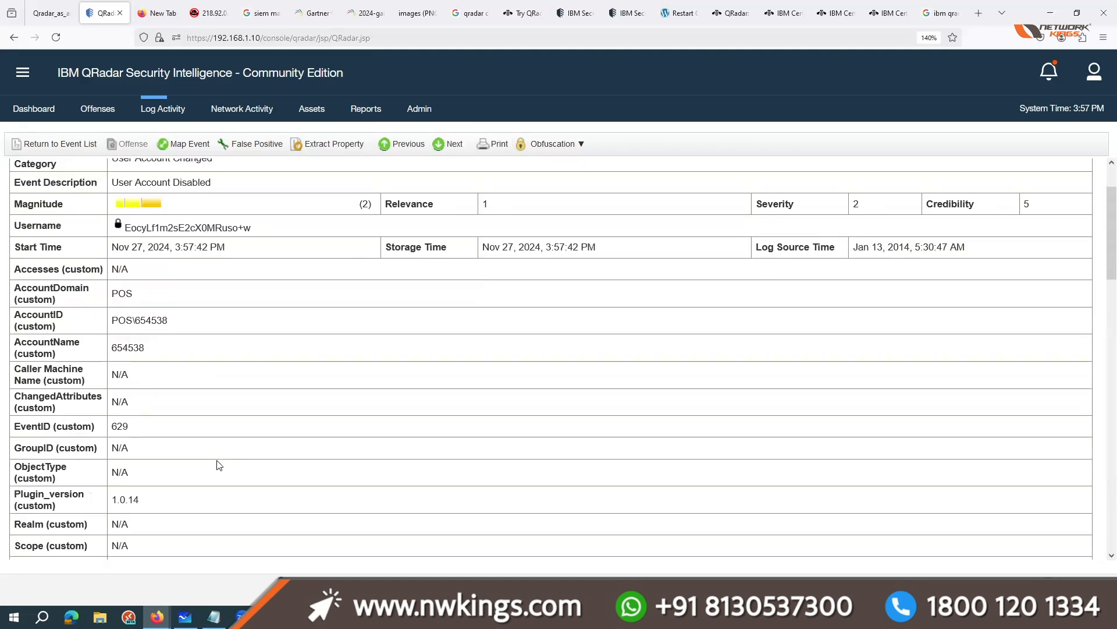
pyautogui.scroll(-6, 215, 470)
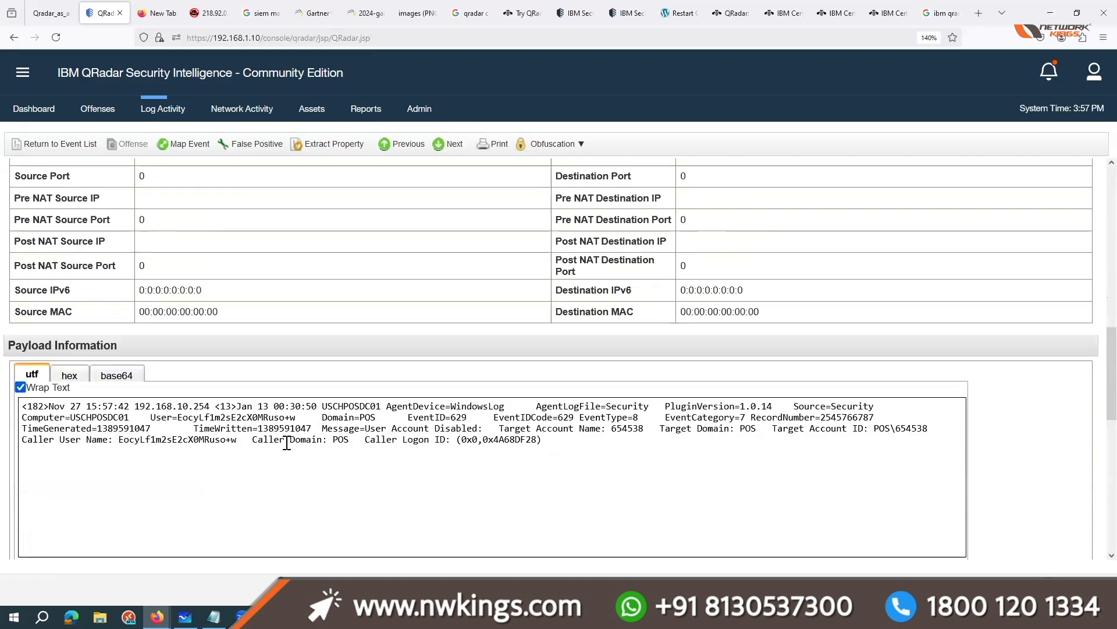
pyautogui.moveTo(316, 416); pyautogui.dragTo(87, 404)
pyautogui.moveTo(628, 462); pyautogui.dragTo(73, 400)
pyautogui.click(802, 458)
pyautogui.scroll(8, 807, 448)
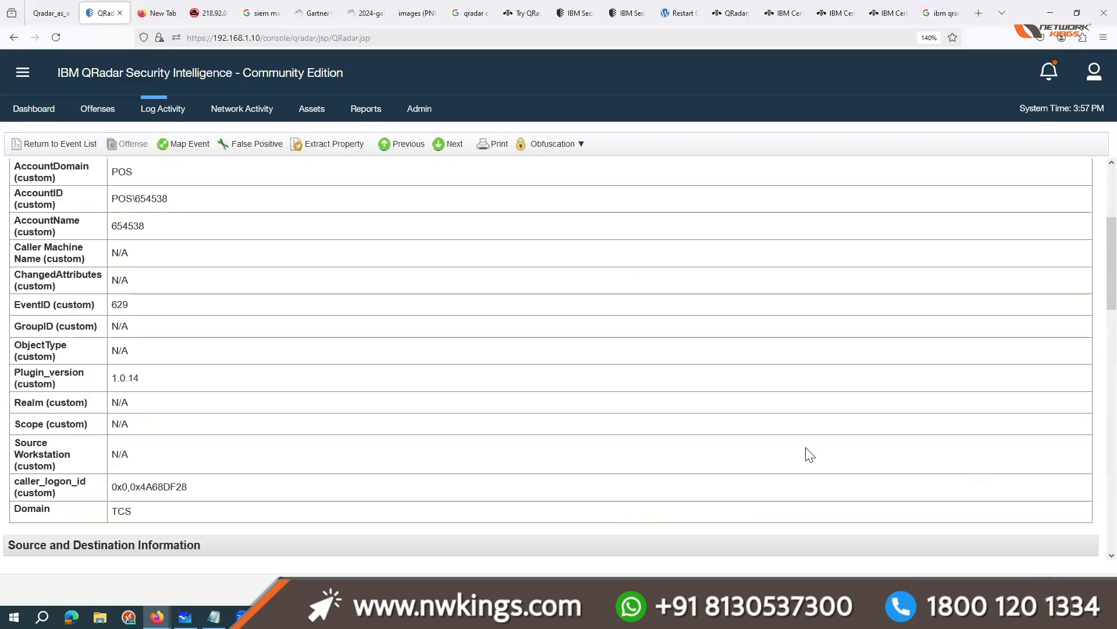
# Step: Switch to the QRadar admin training brochure PDF and review the Module 1 home lab topics, starting with creating an IBM account
pyautogui.click(66, 8)
pyautogui.moveTo(358, 264); pyautogui.dragTo(442, 270)
pyautogui.click(448, 277)
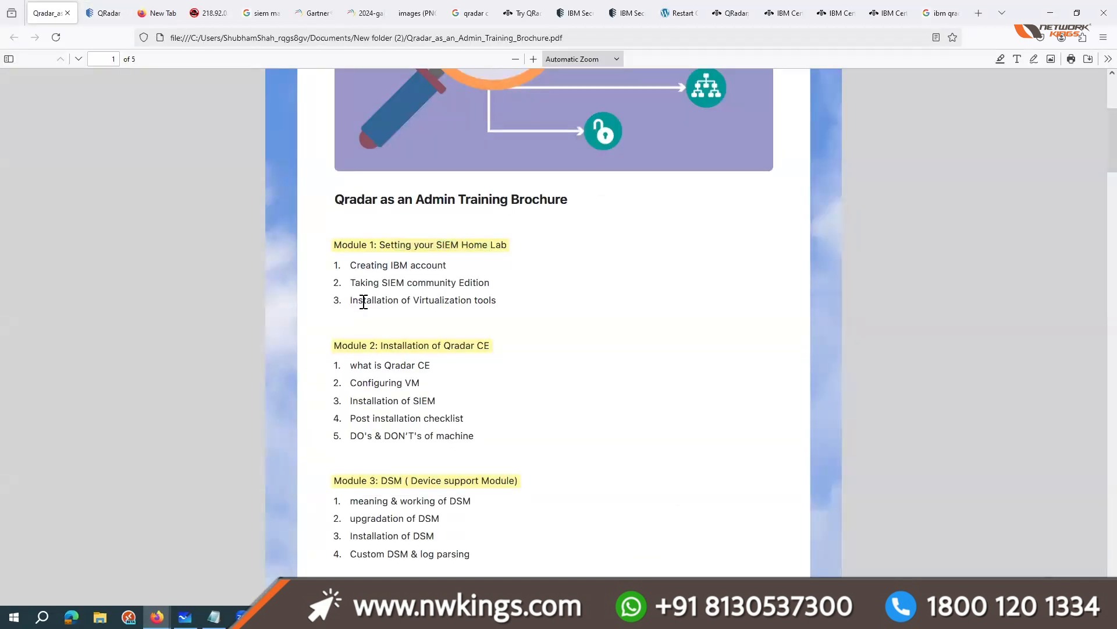
# Step: Review the Module 1 topic on installing virtualization tools and glance at the Notepad notes on QRadar RAM requirements
pyautogui.moveTo(352, 300); pyautogui.dragTo(492, 302)
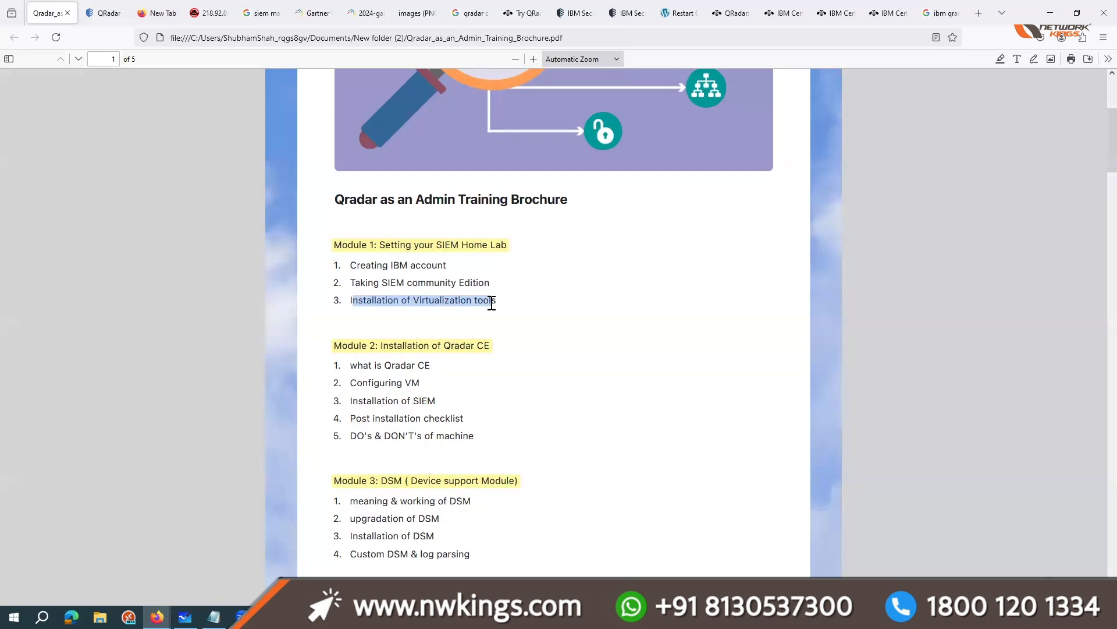
pyautogui.click(492, 302)
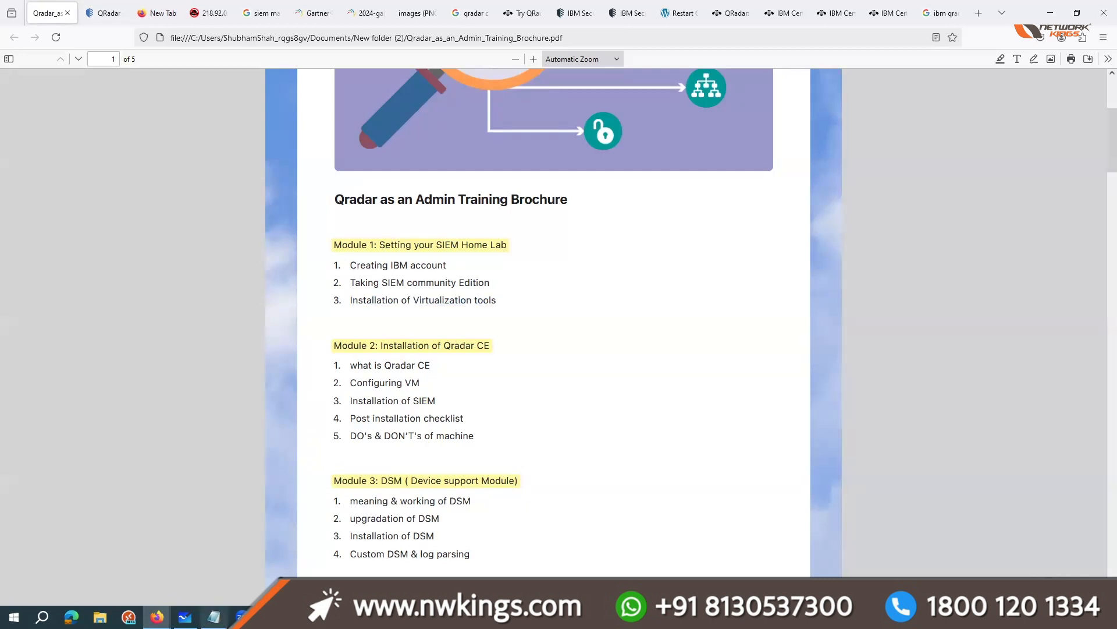
pyautogui.click(213, 617)
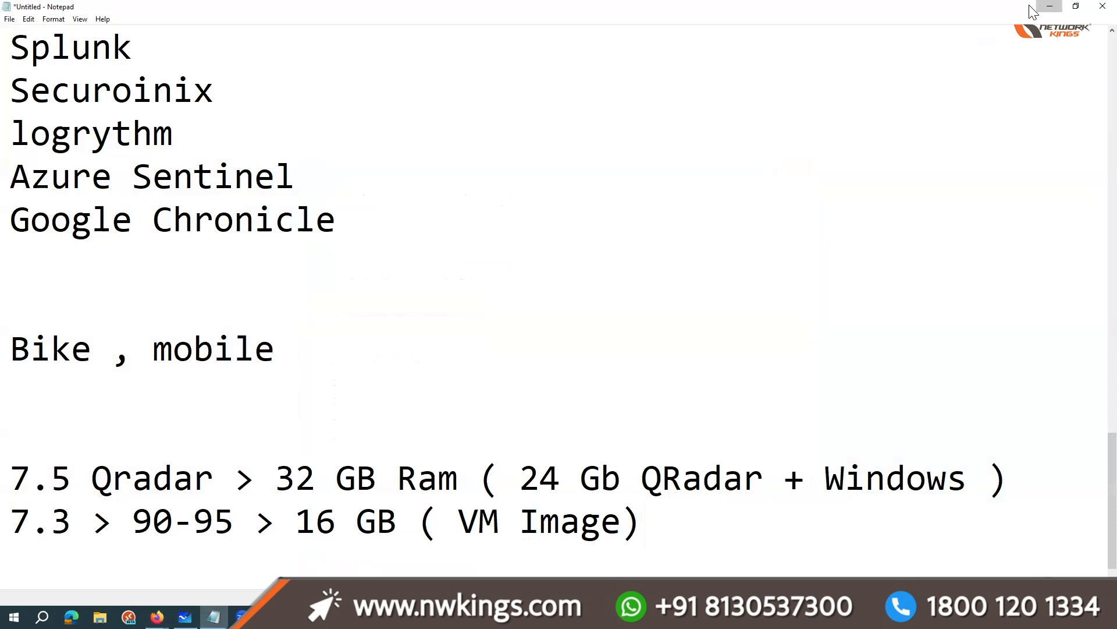
pyautogui.click(1039, 6)
# Step: Search the web for VirtualBox in a new tab and open the Oracle VirtualBox site in a separate tab
pyautogui.click(977, 14)
pyautogui.write('vir')
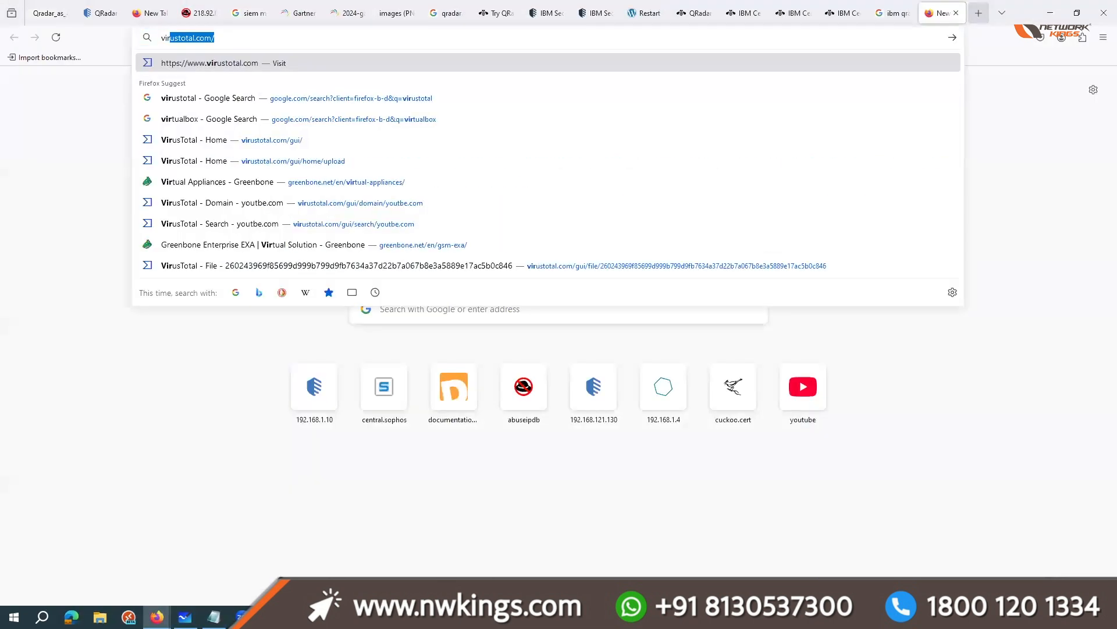
pyautogui.write('utalbopx')
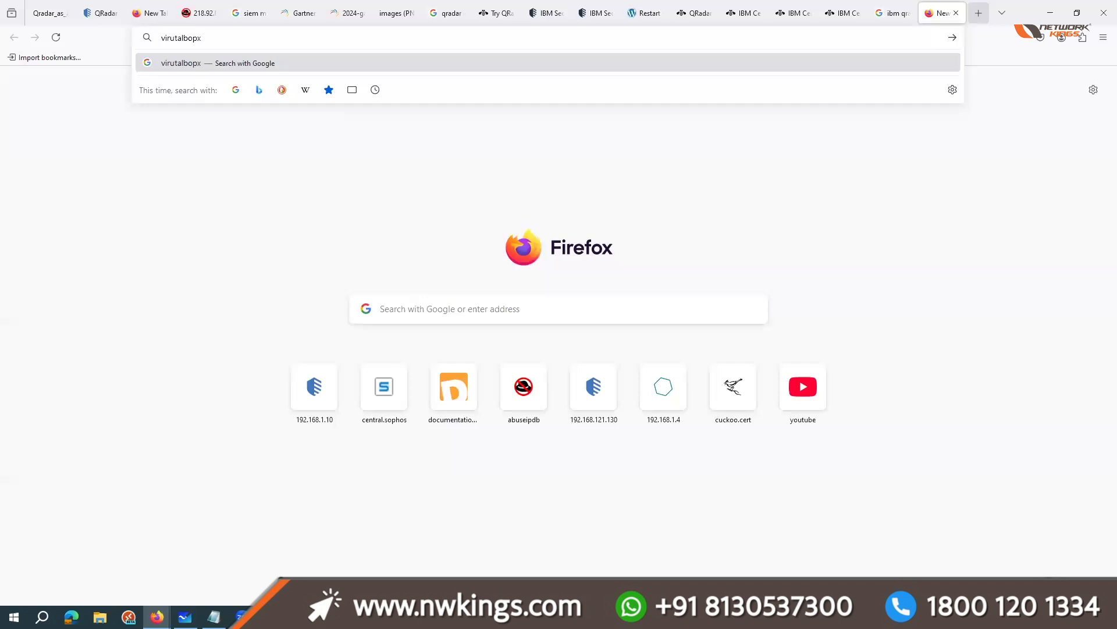
pyautogui.press('BackSpace')
pyautogui.press('BackSpace')
pyautogui.write('x')
pyautogui.press('Return')
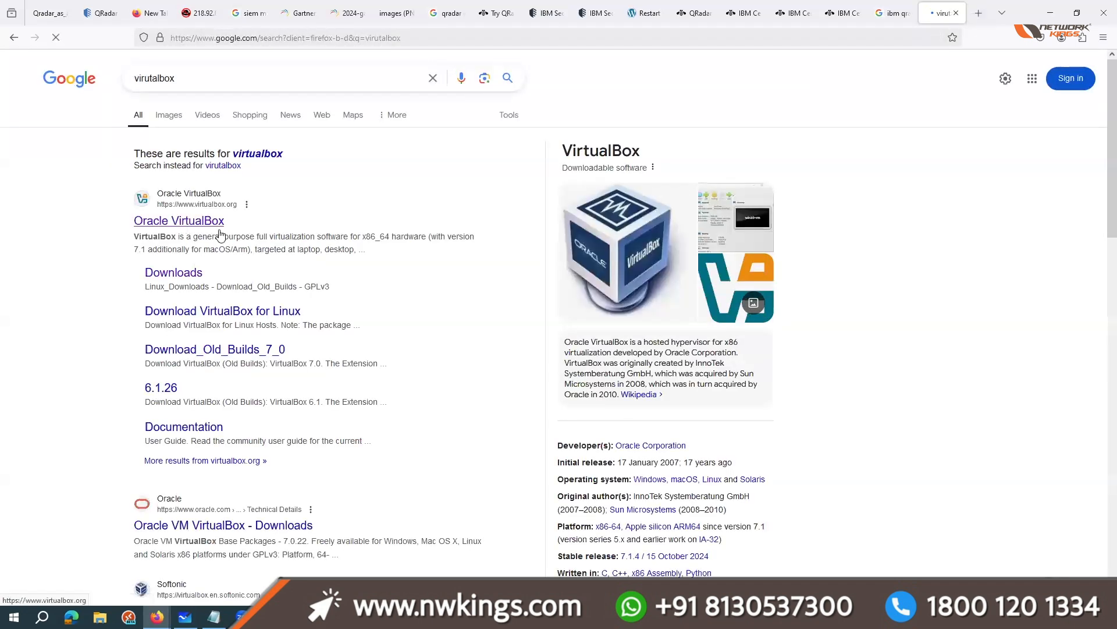
pyautogui.middleClick(216, 224)
# Step: Search Google for "vmware workstation" and compare the results with the VirtualBox home page
pyautogui.click(181, 77)
pyautogui.doubleClick(181, 77)
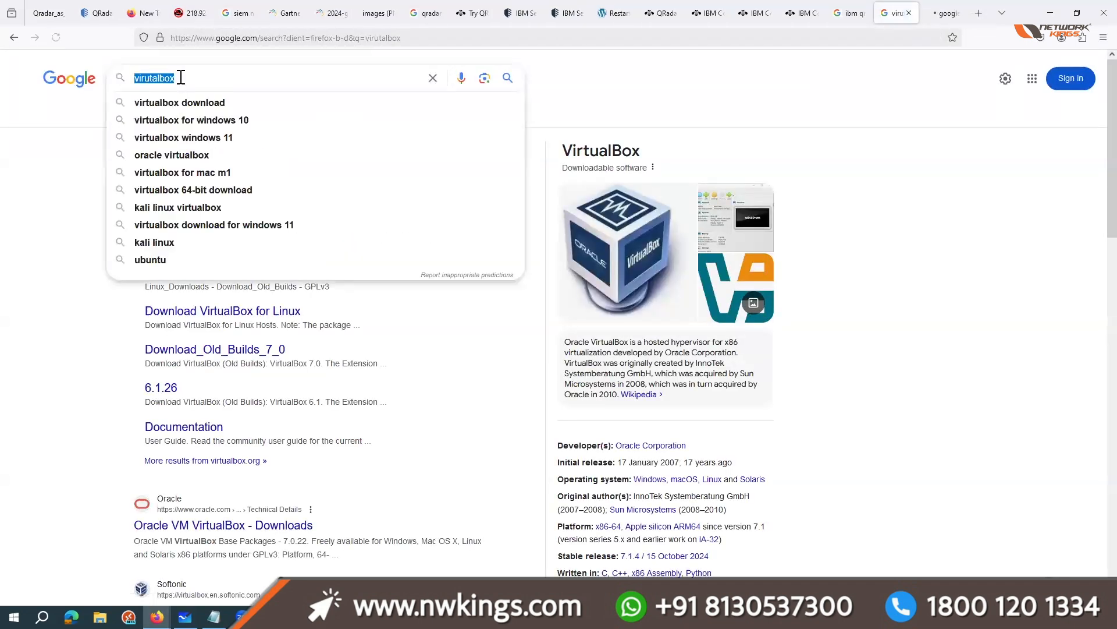
pyautogui.write('vmware')
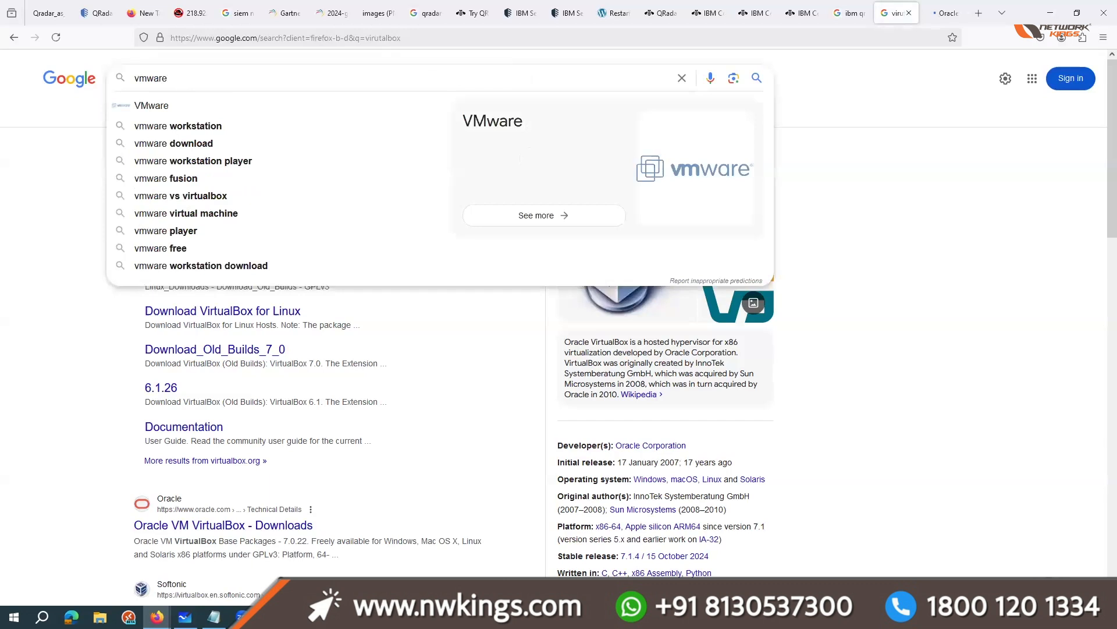
pyautogui.write(' workstation')
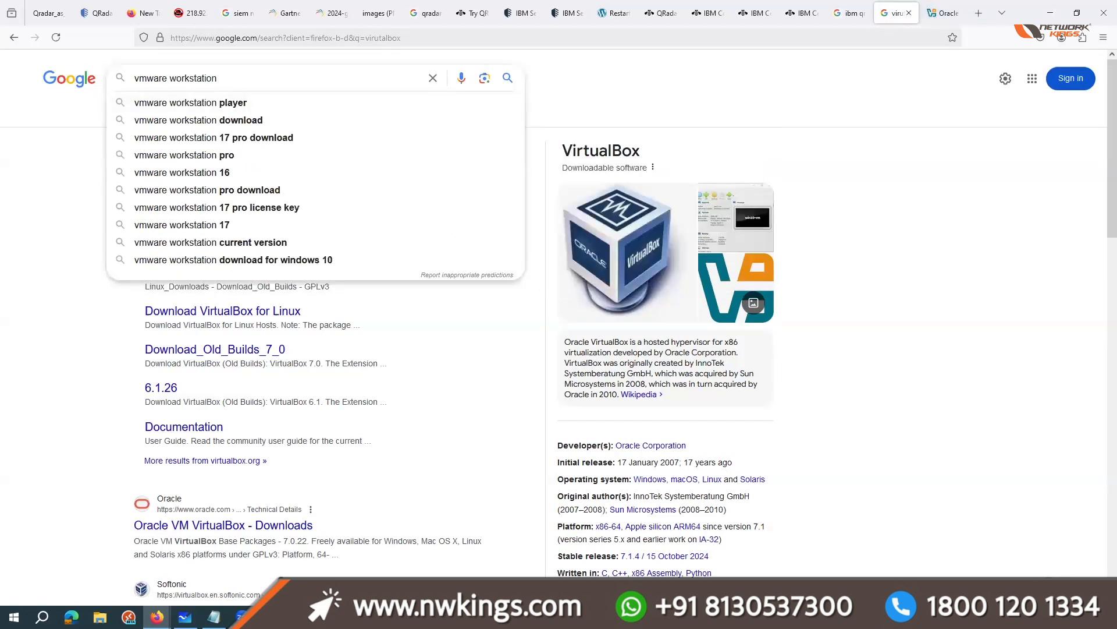
pyautogui.press('Return')
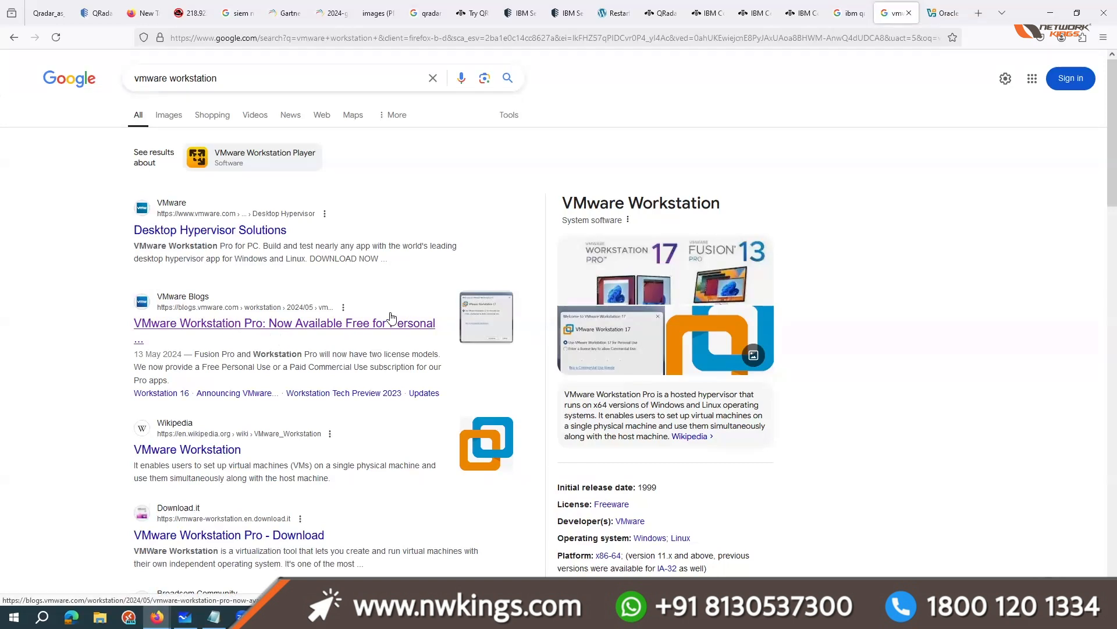
pyautogui.click(942, 13)
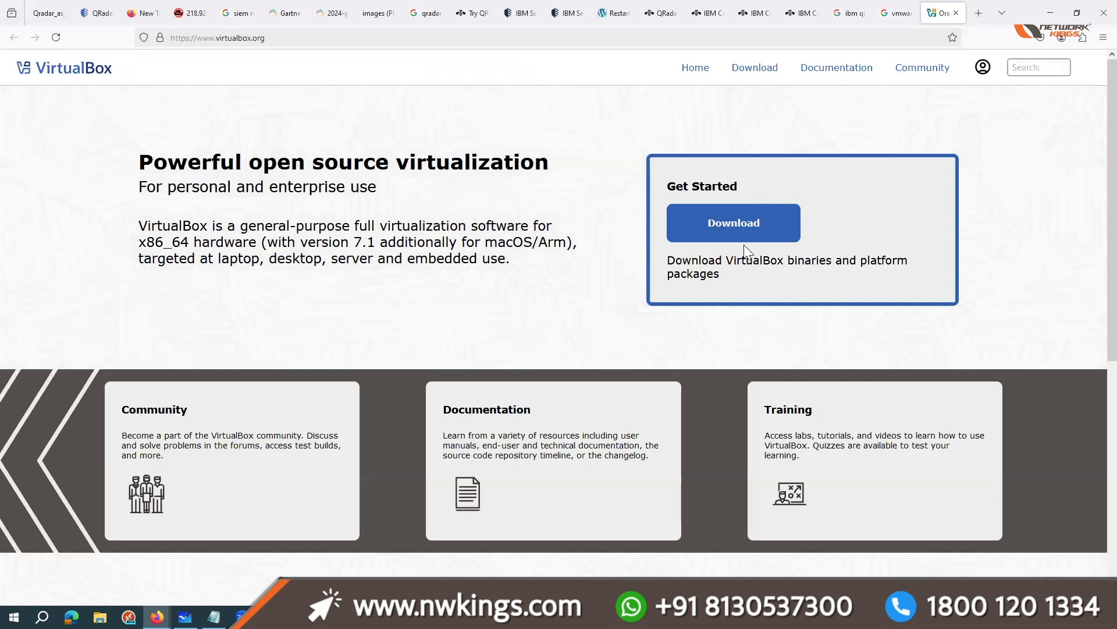
pyautogui.click(897, 13)
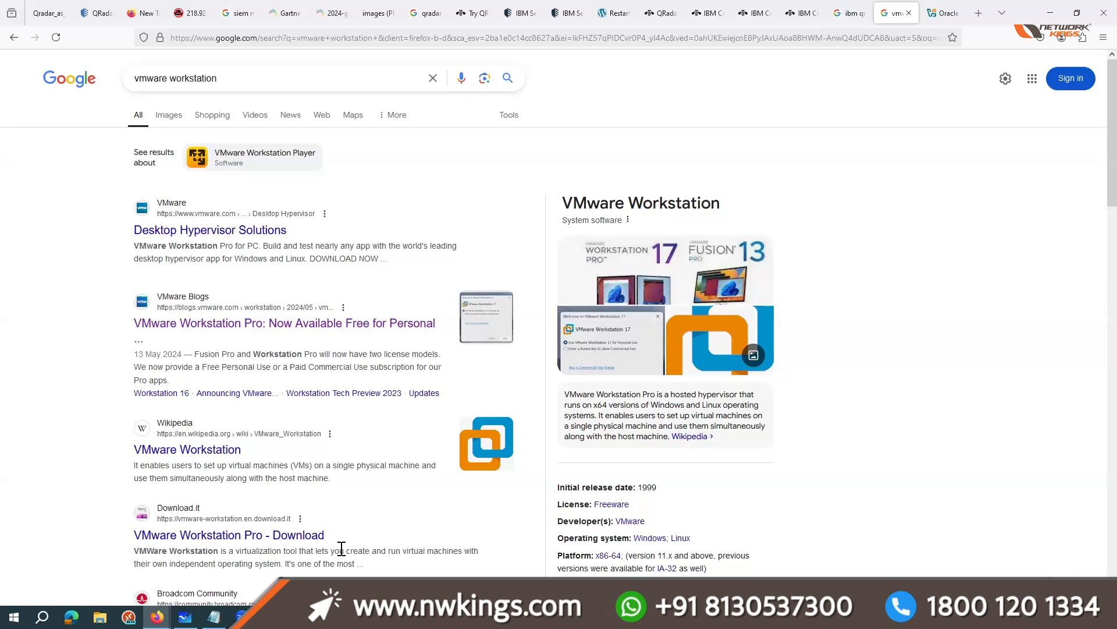
# Step: Return to the training brochure PDF and review the Module 2 topics on installing QRadar CE, through the machine's DO's and DON'Ts
pyautogui.click(93, 13)
pyautogui.click(58, 6)
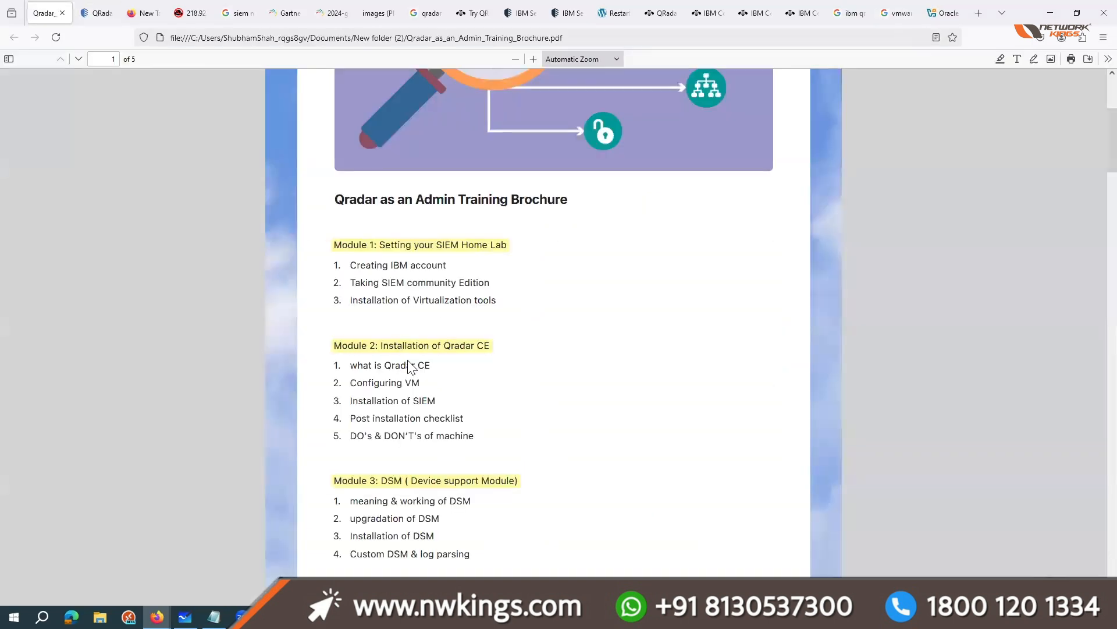
pyautogui.scroll(-1, 389, 354)
pyautogui.moveTo(346, 313); pyautogui.dragTo(408, 315)
pyautogui.click(408, 315)
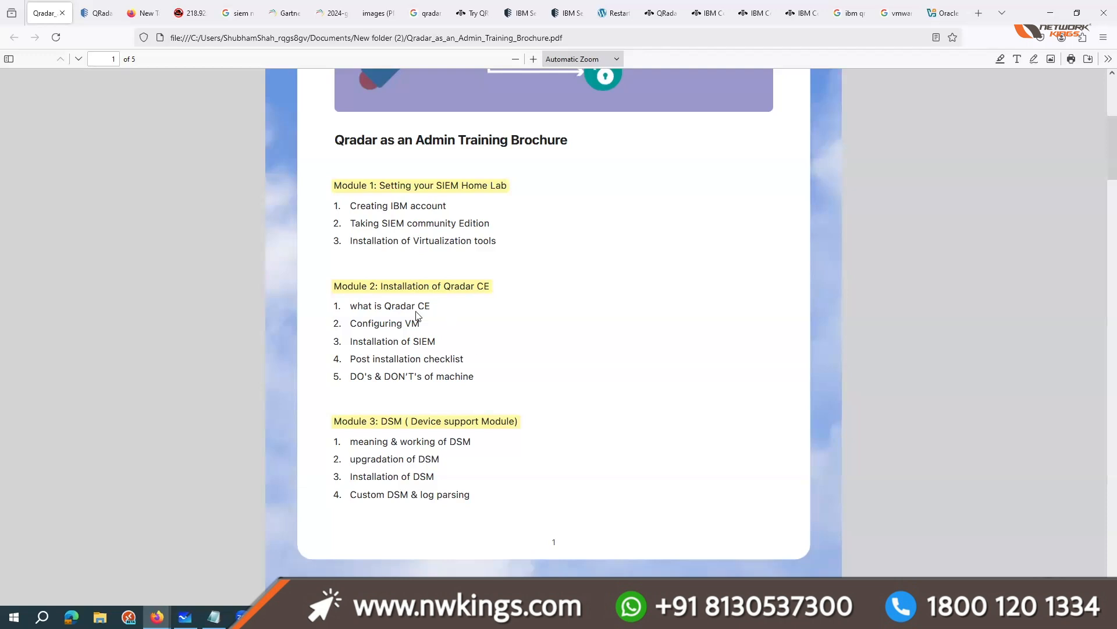
pyautogui.moveTo(344, 309); pyautogui.dragTo(457, 306)
pyautogui.moveTo(350, 326); pyautogui.dragTo(457, 330)
pyautogui.click(451, 343)
pyautogui.moveTo(350, 359); pyautogui.dragTo(472, 362)
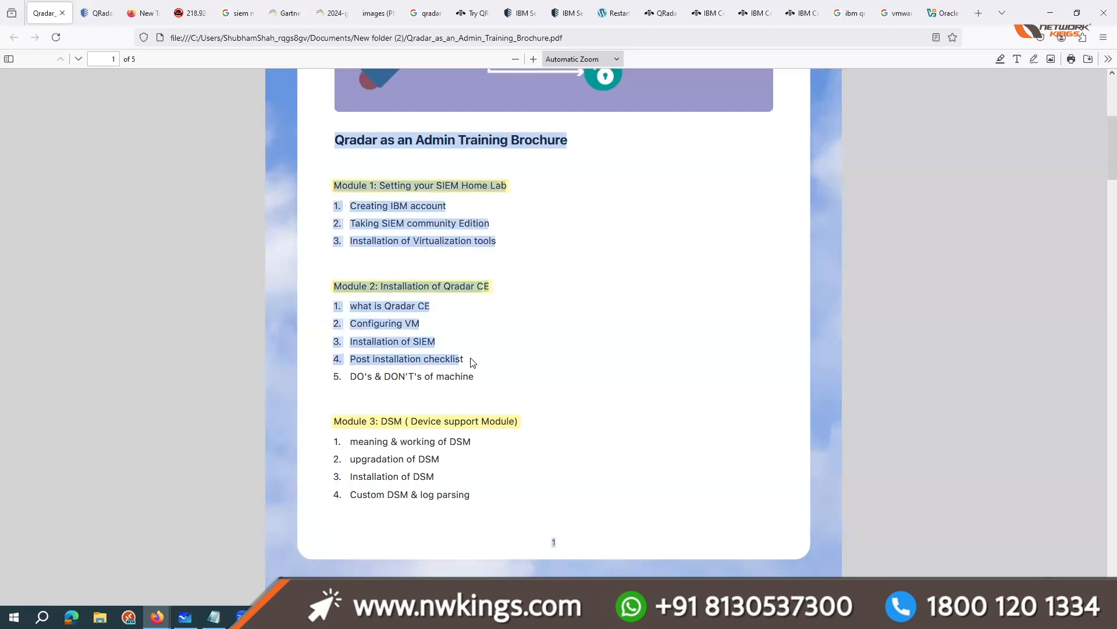
pyautogui.click(401, 391)
pyautogui.moveTo(343, 375); pyautogui.dragTo(479, 377)
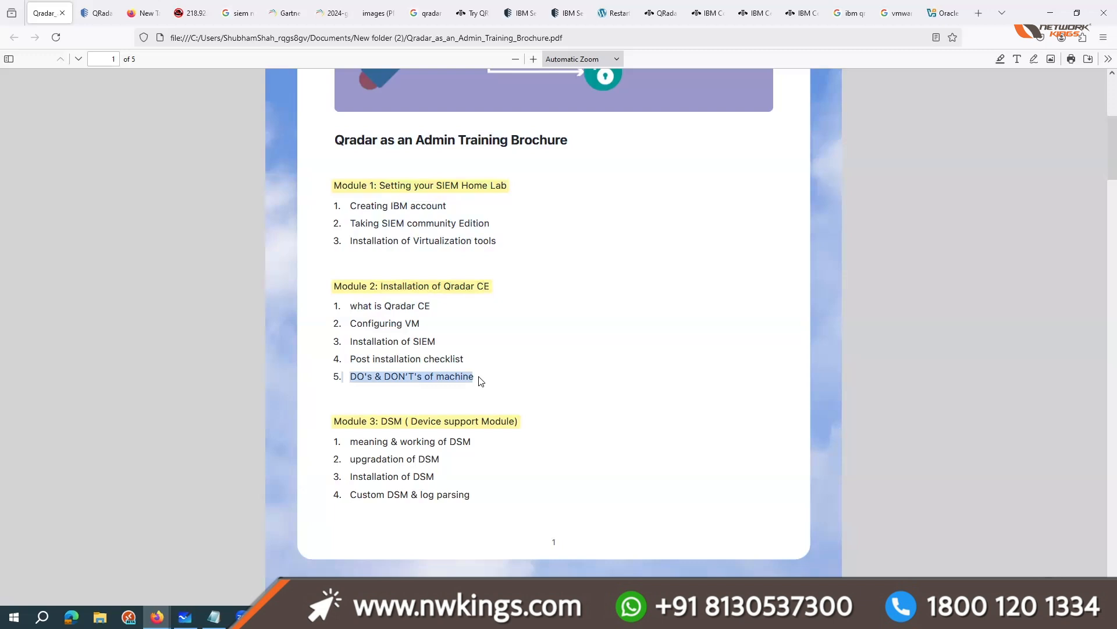
pyautogui.click(444, 411)
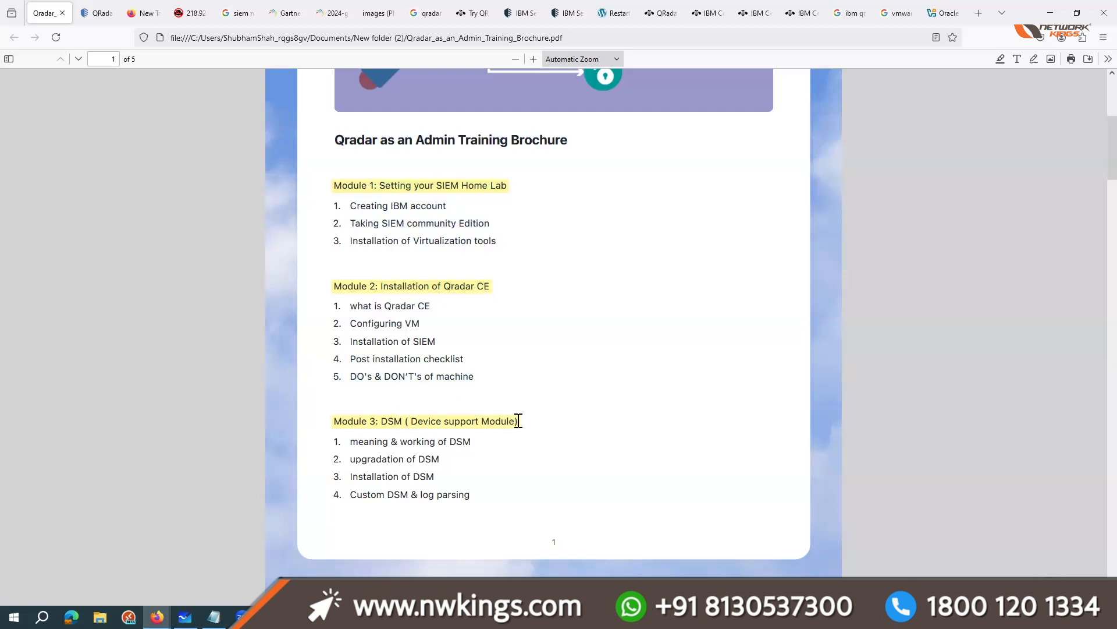
# Step: Review the brochure's Module 3 DSM topics, highlighting custom DSM and log parsing, and glance at the Notepad notes
pyautogui.scroll(-2, 433, 356)
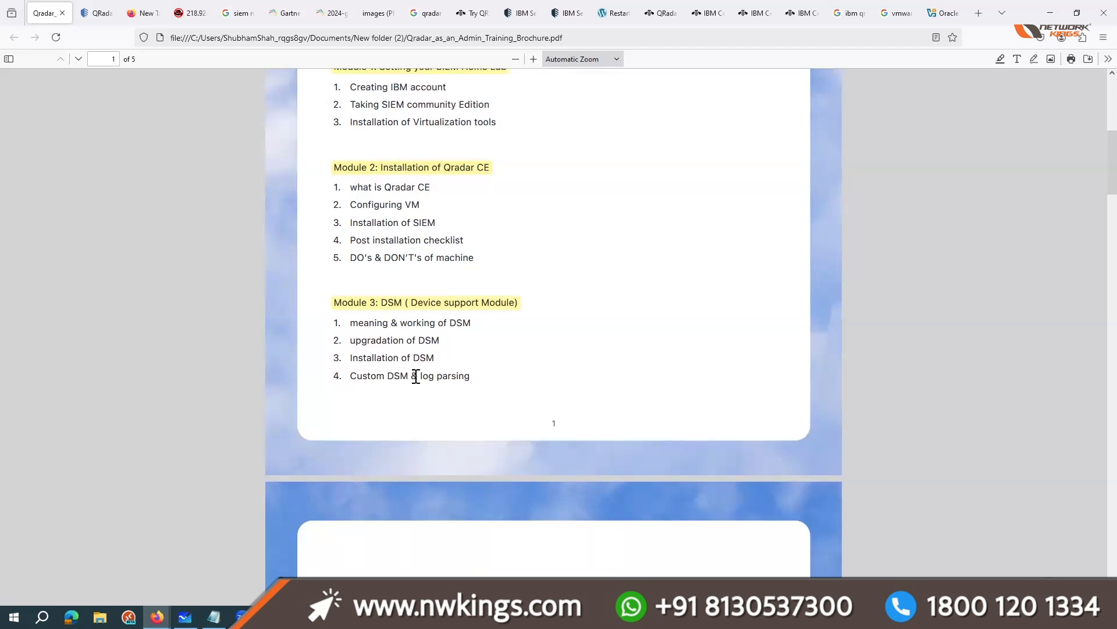
pyautogui.moveTo(370, 377); pyautogui.dragTo(423, 374)
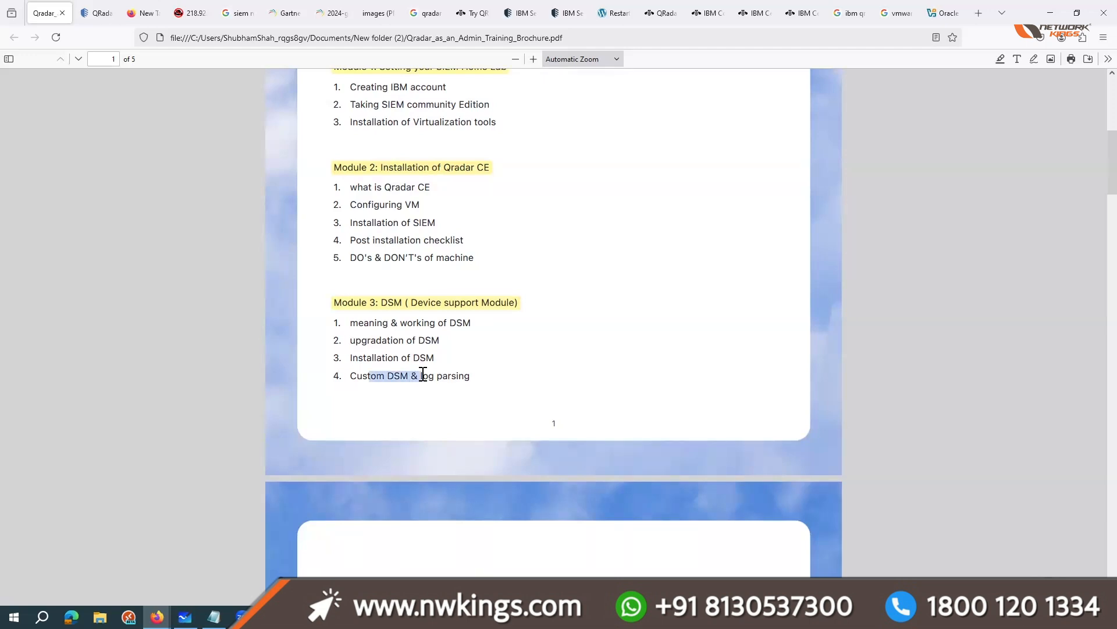
pyautogui.click(424, 374)
pyautogui.moveTo(352, 376); pyautogui.dragTo(409, 379)
pyautogui.click(321, 426)
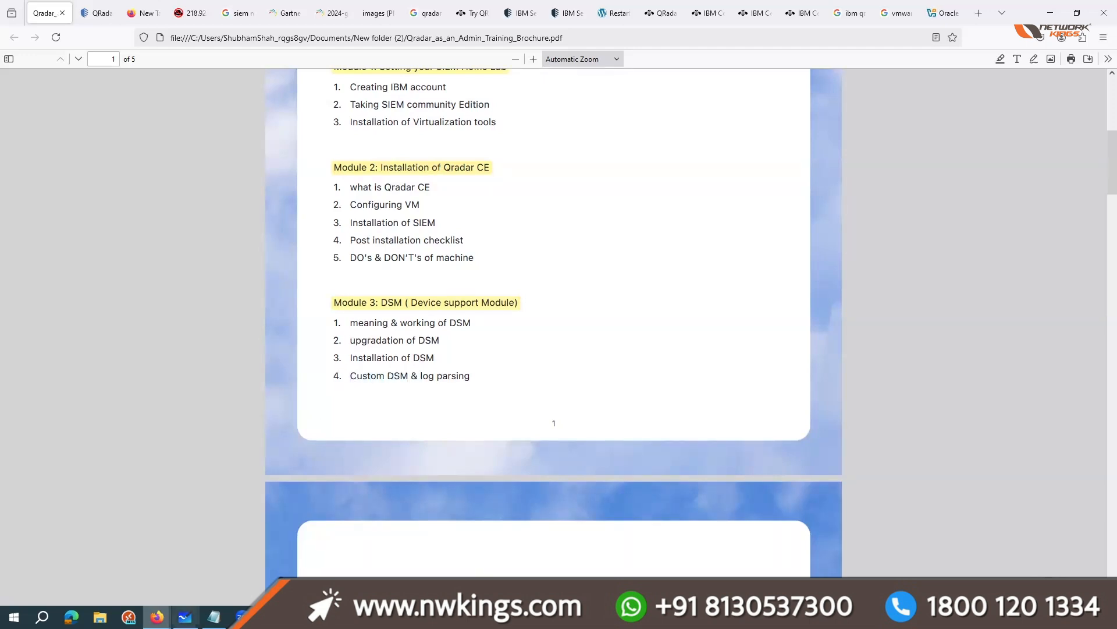
pyautogui.hotkey('alt', 'Tab')
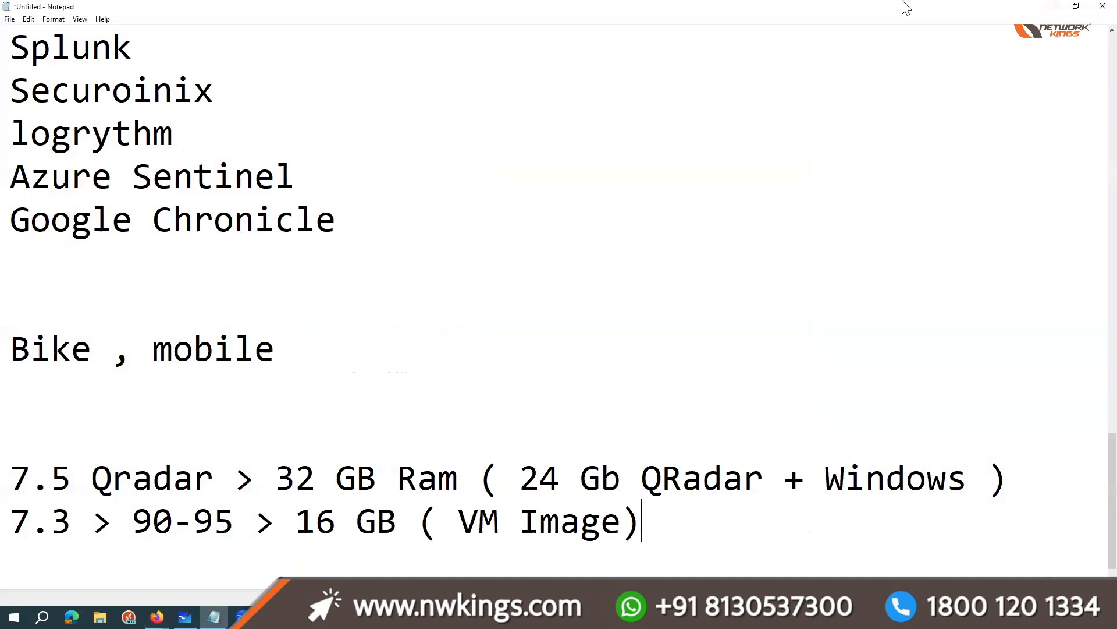
pyautogui.hotkey('alt', 'Tab')
# Step: Search the web for "dsm guide" in a new tab and open IBM's QRadar supported DSMs documentation page
pyautogui.click(977, 14)
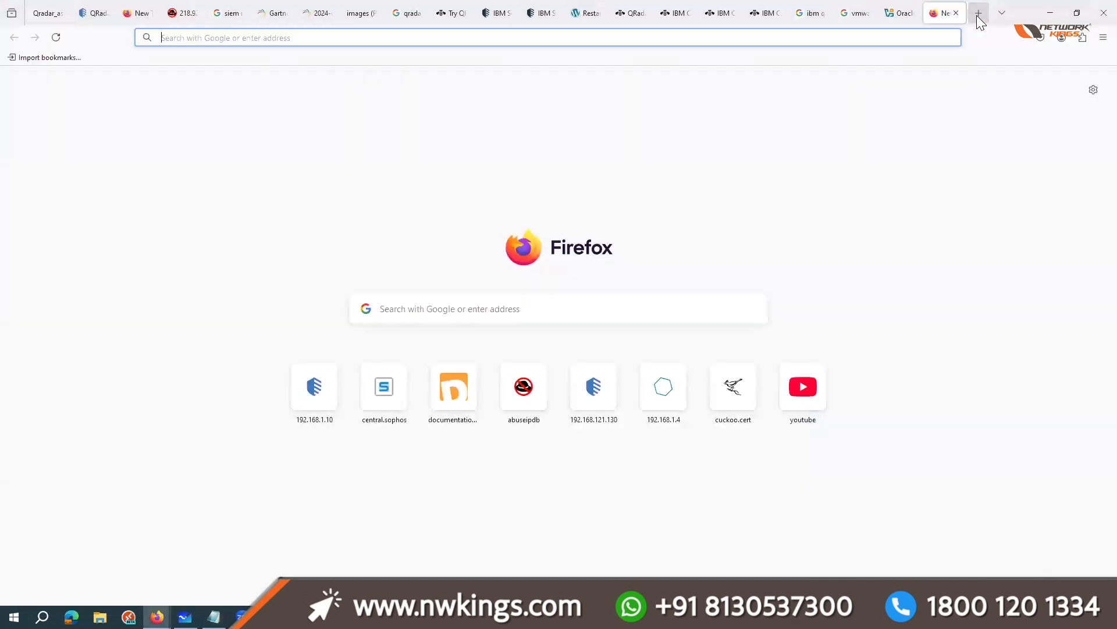
pyautogui.write('dsm guide')
pyautogui.press('Return')
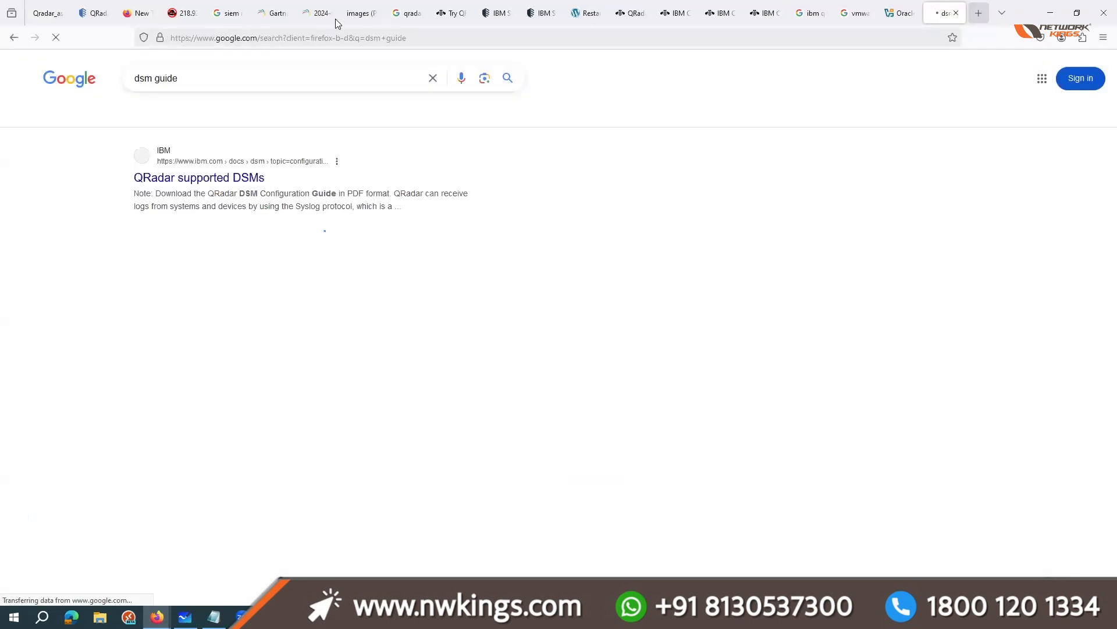
pyautogui.tripleClick(204, 81)
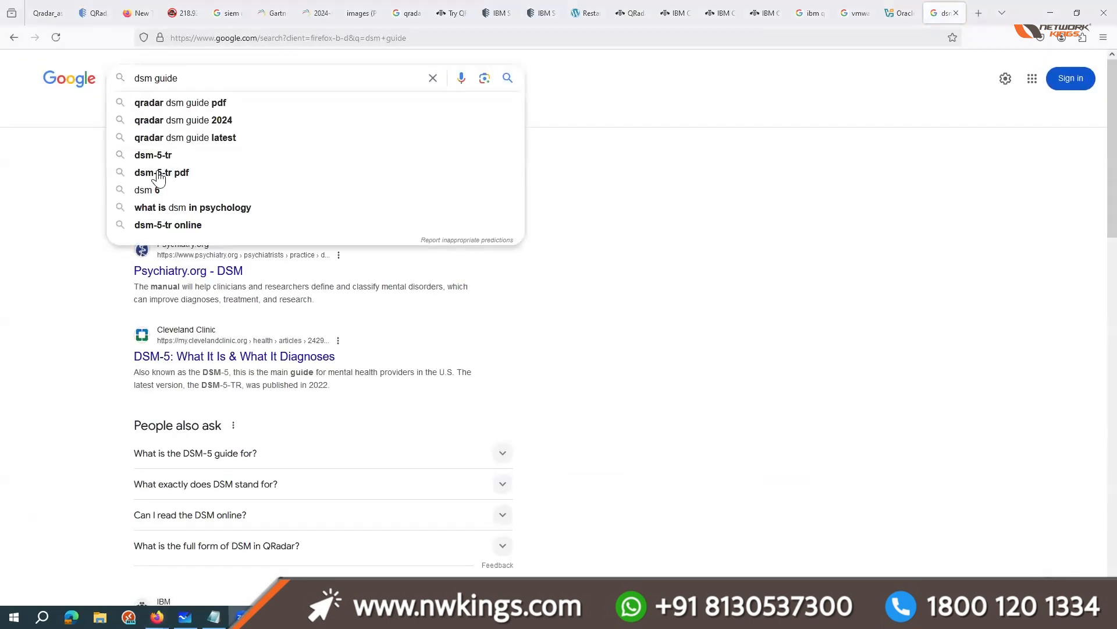
pyautogui.click(230, 180)
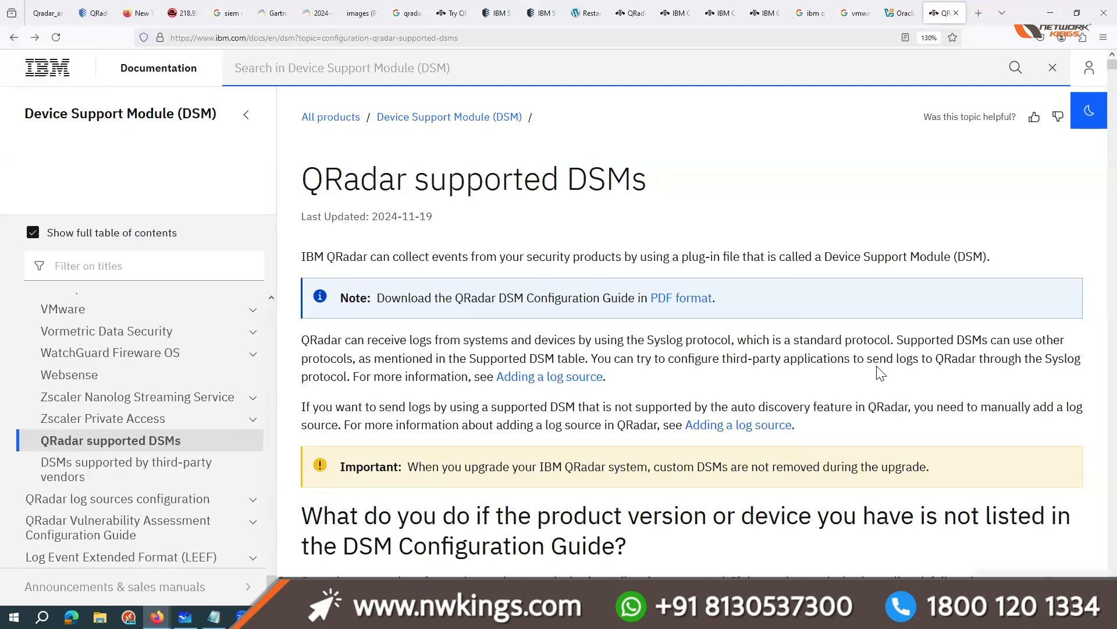
# Step: Replace the VMware Workstation search with "dsm guide" and refine it to "dsm guide qradar pdf"
pyautogui.click(854, 12)
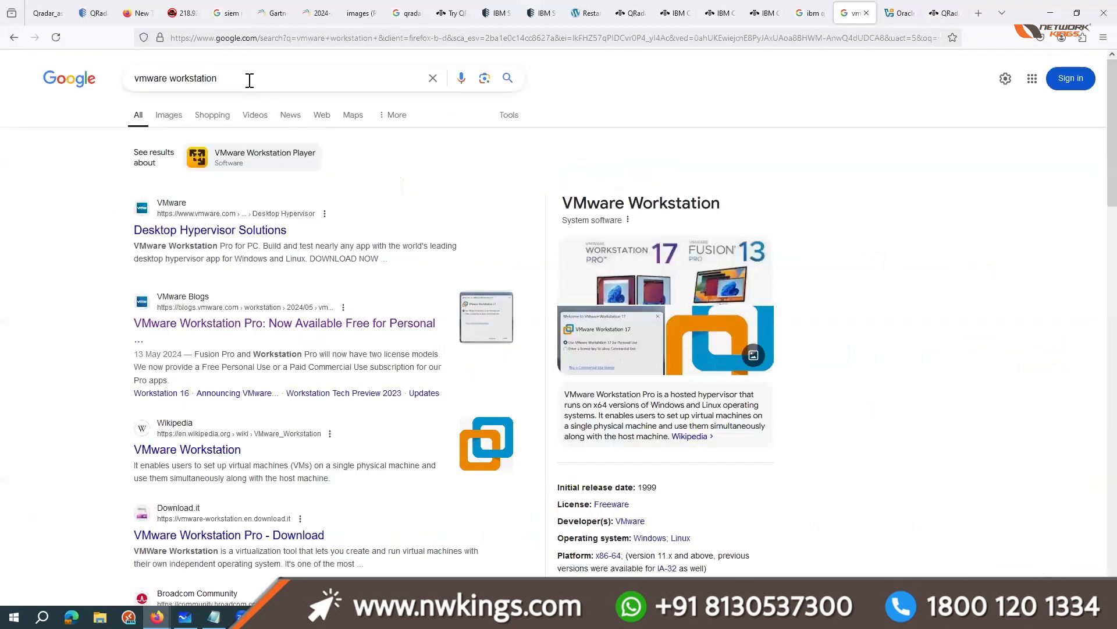
pyautogui.tripleClick(250, 80)
pyautogui.write('dsm')
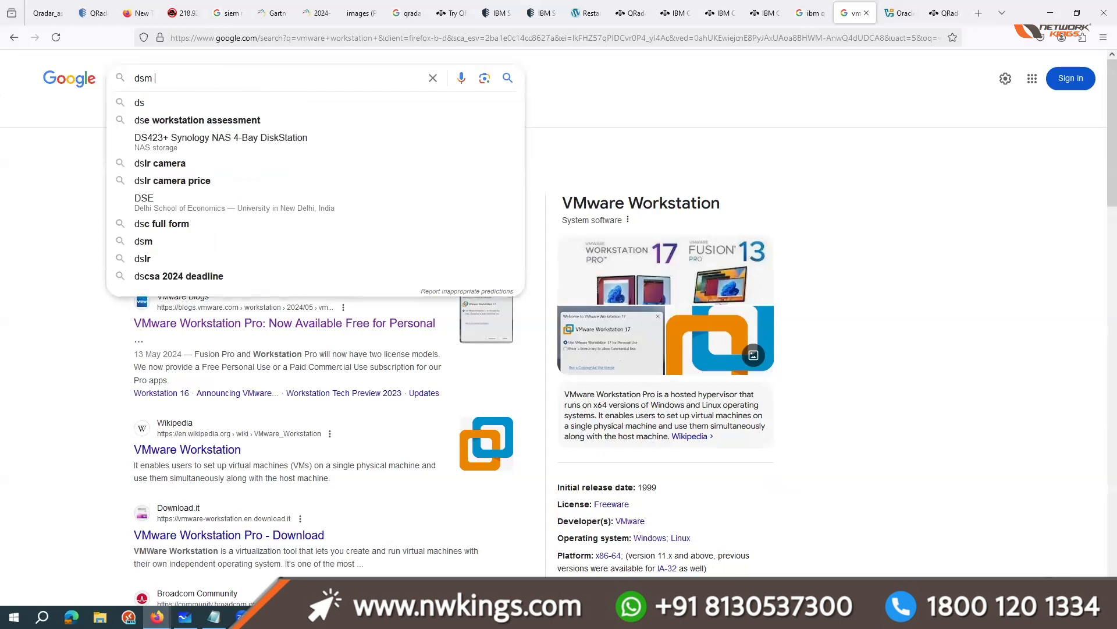
pyautogui.write(' guide')
pyautogui.press('Return')
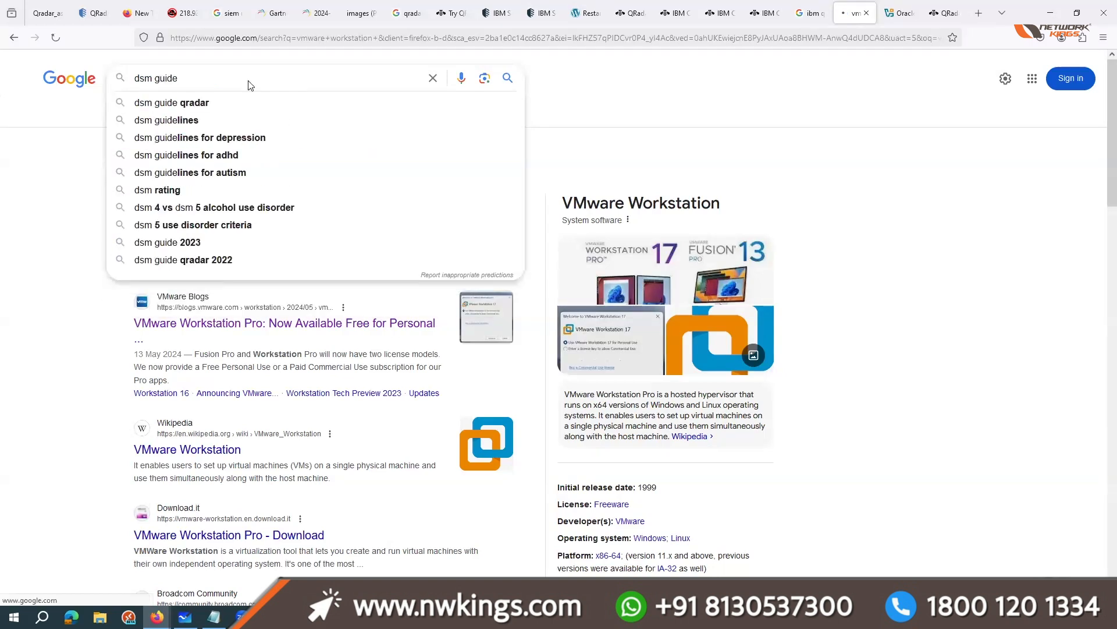
pyautogui.click(230, 82)
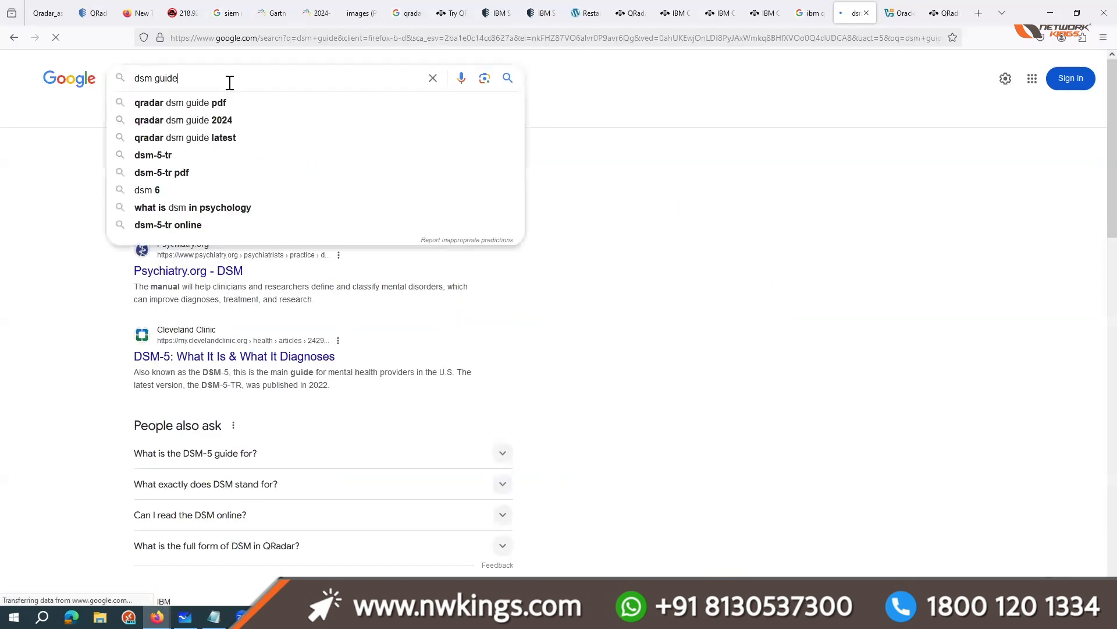
pyautogui.write('qradar')
pyautogui.press('Return')
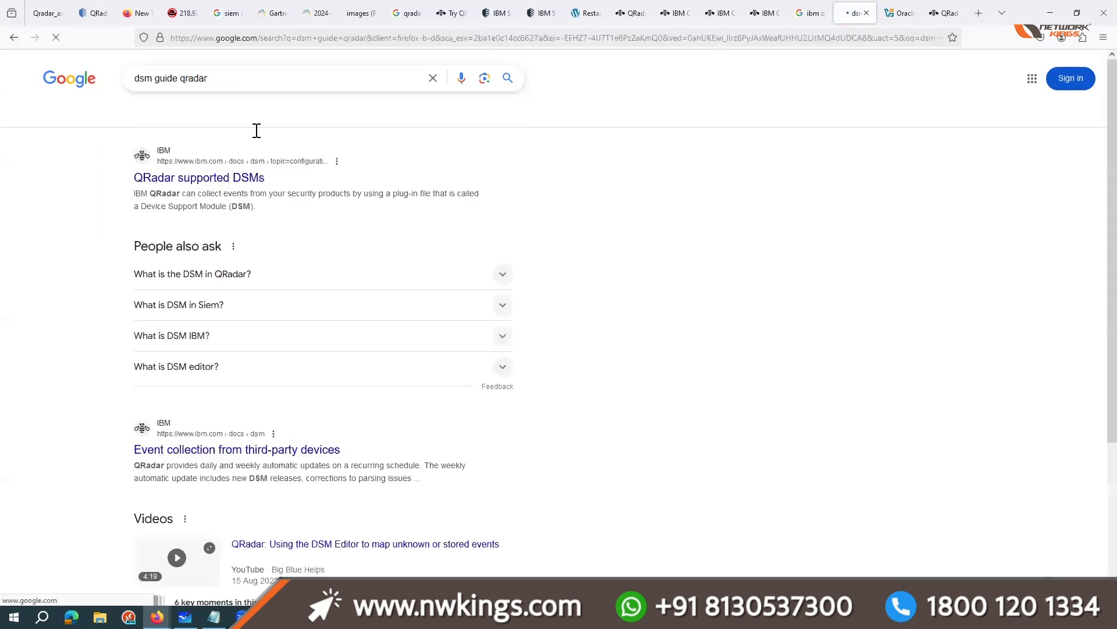
pyautogui.click(245, 81)
pyautogui.write('pdf')
pyautogui.press('Return')
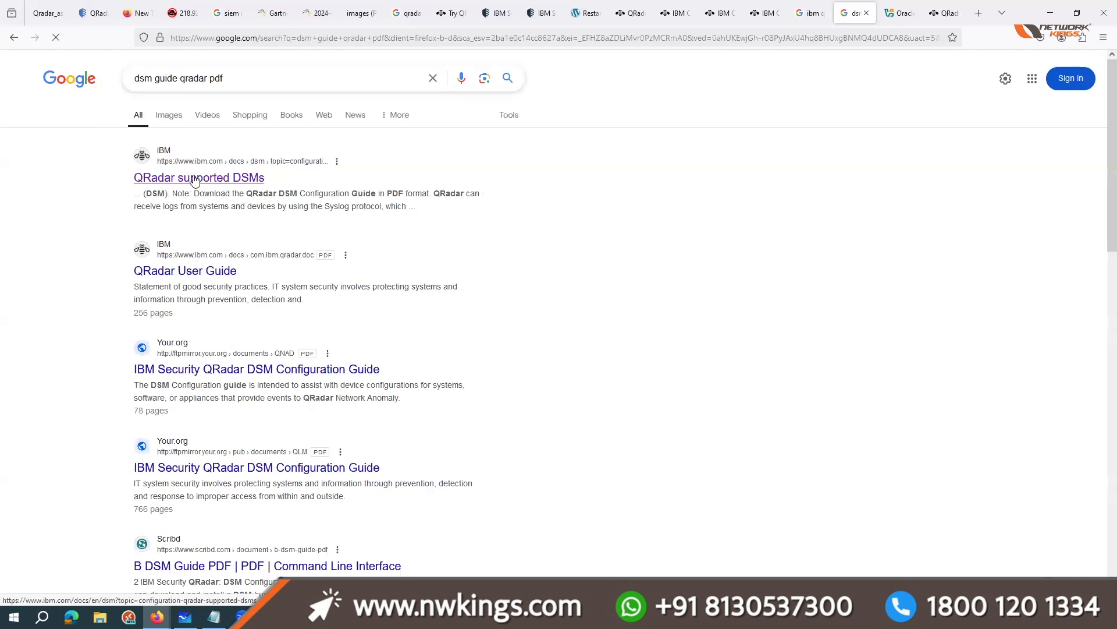
# Step: Open the QRadar supported DSMs page and the 78-page DSM Configuration Guide PDF in separate tabs and view both
pyautogui.middleClick(224, 177)
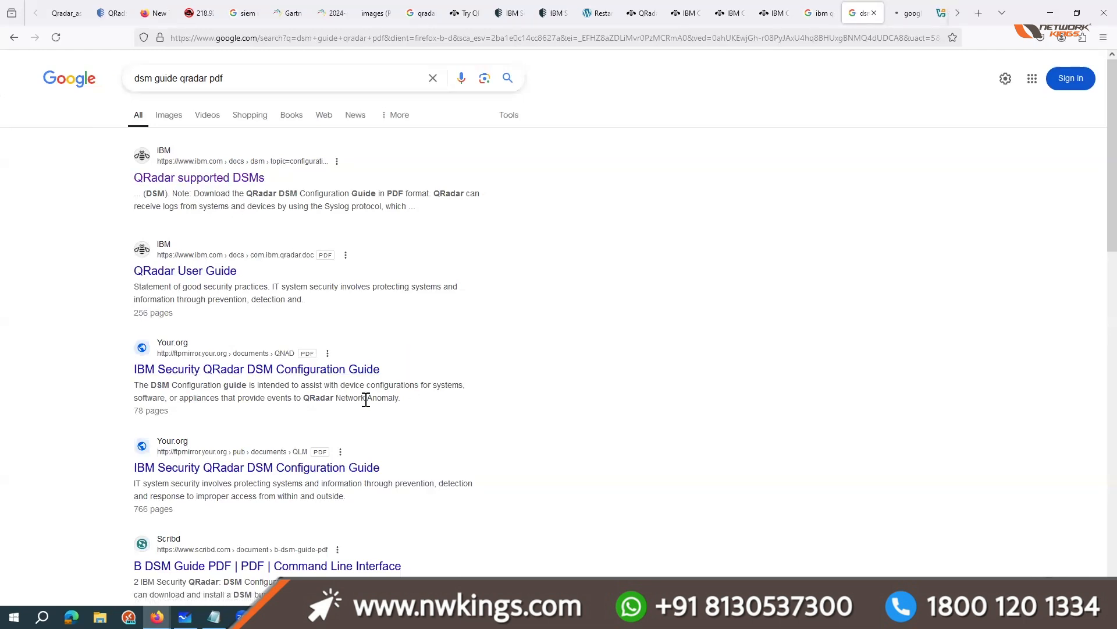
pyautogui.middleClick(169, 366)
pyautogui.scroll(-1, 225, 313)
pyautogui.click(925, 12)
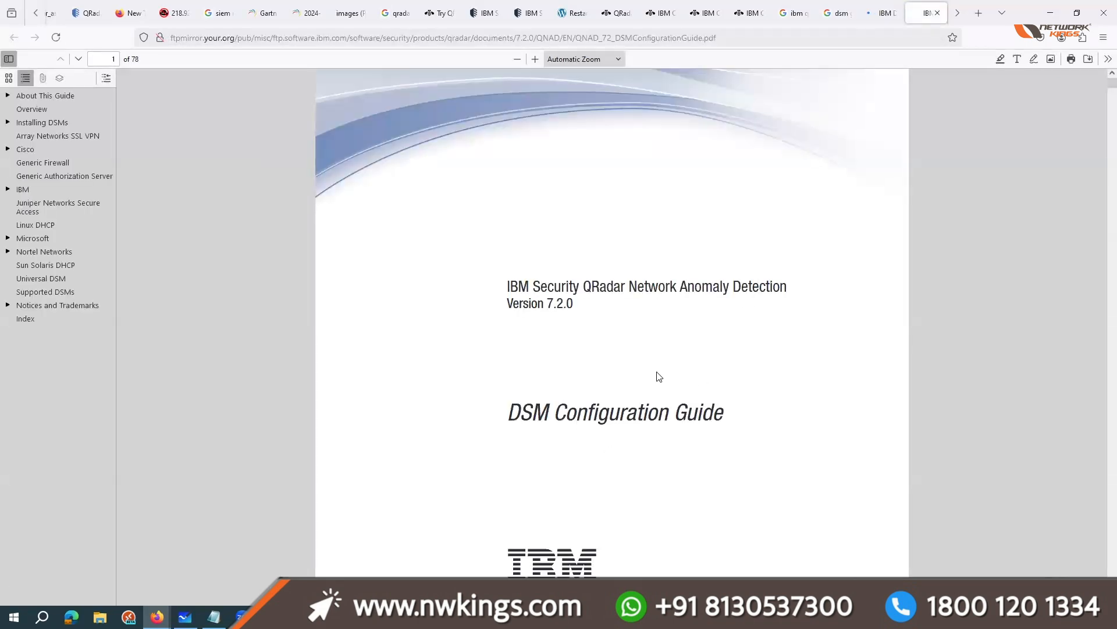
pyautogui.click(882, 13)
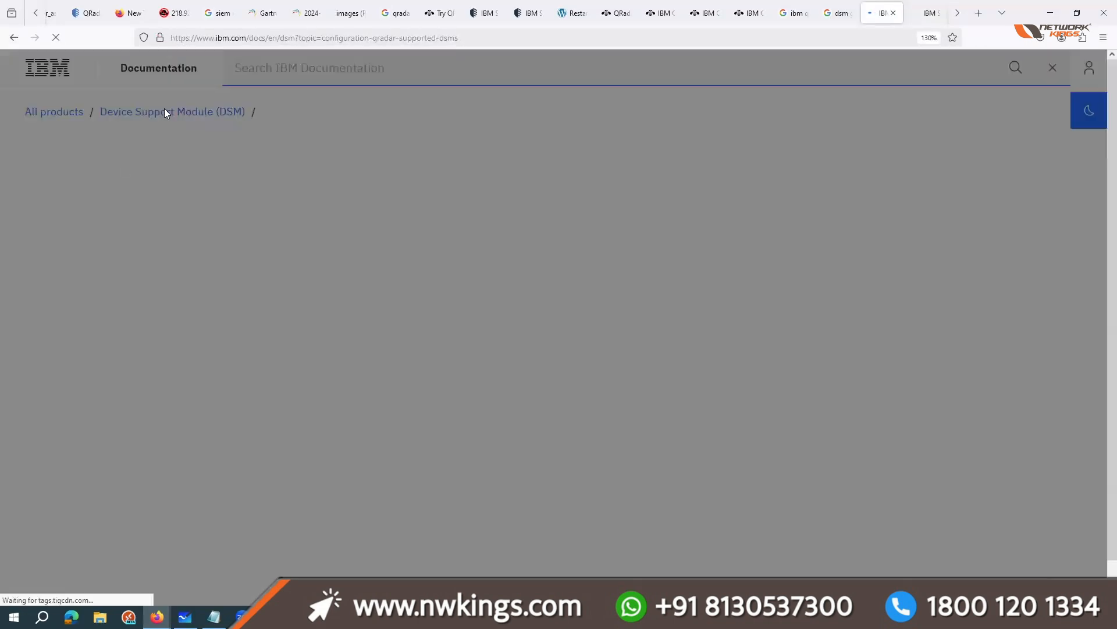
# Step: Look through the supported DSM vendors in the documentation's table of contents, expanding the Netgate pfSense entry
pyautogui.hotkey('ctrl', '-')
pyautogui.hotkey('ctrl', '-')
pyautogui.hotkey('ctrl', '-')
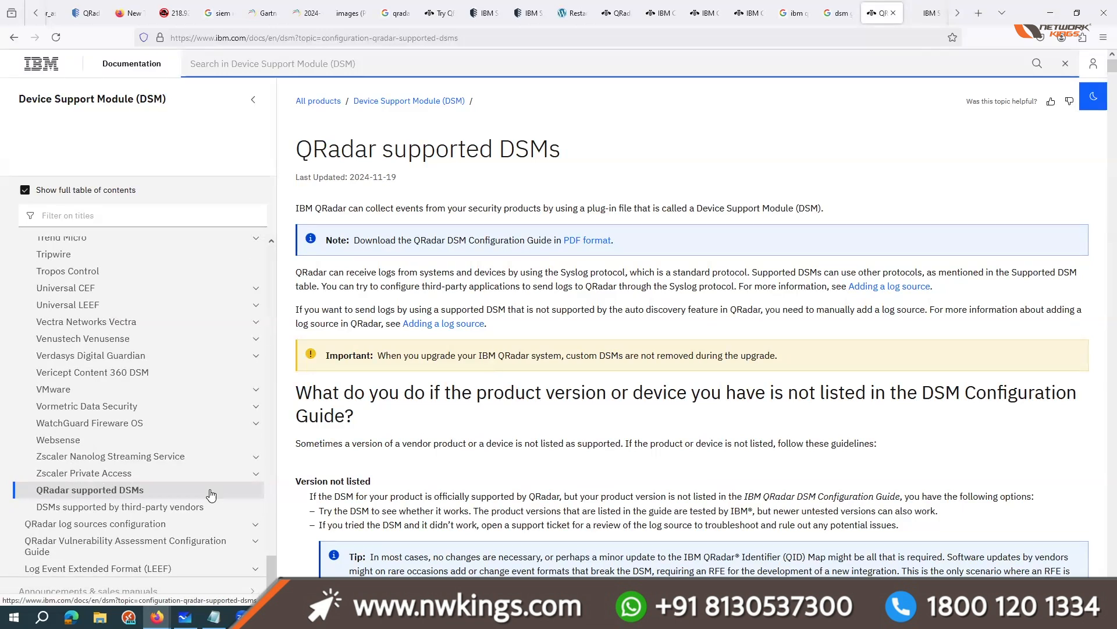
pyautogui.scroll(10, 211, 494)
pyautogui.scroll(8, 87, 326)
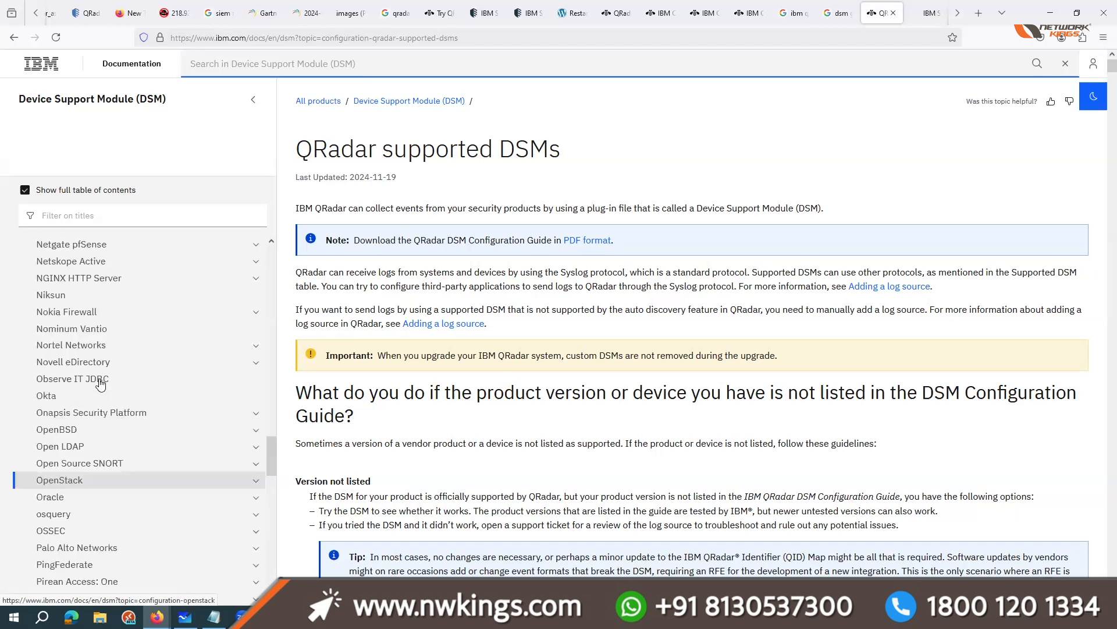
pyautogui.scroll(3, 100, 384)
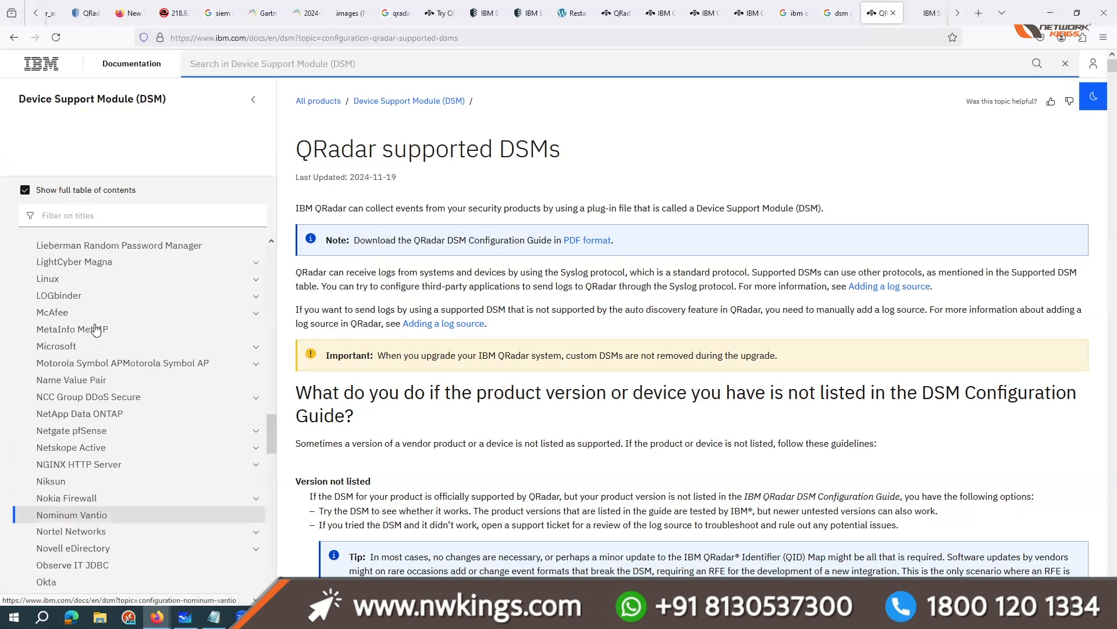
pyautogui.click(256, 433)
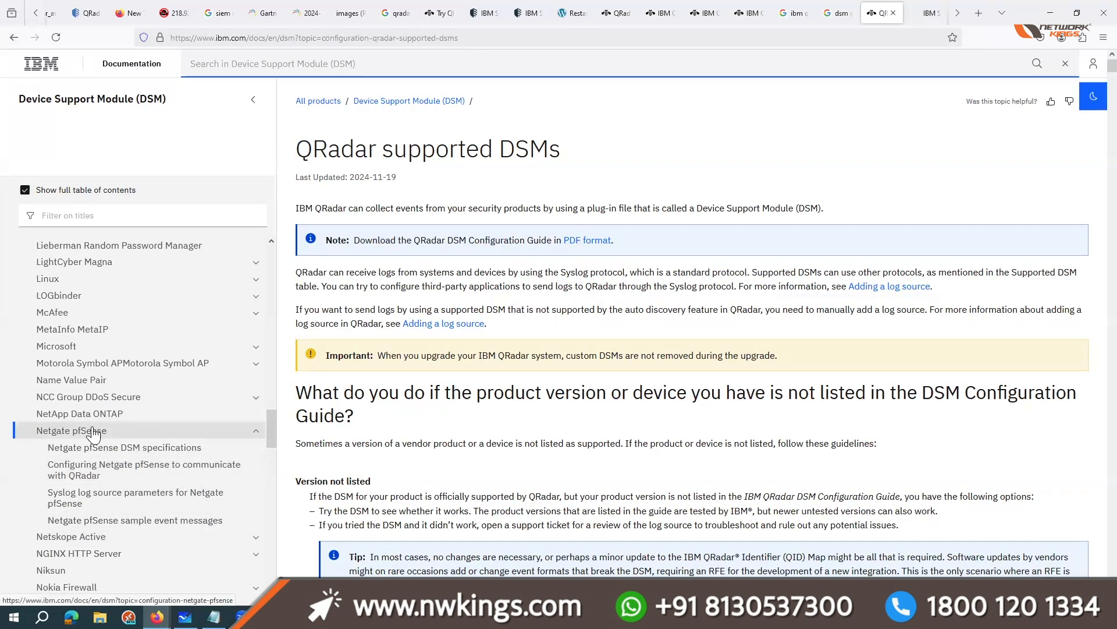
pyautogui.scroll(3, 207, 434)
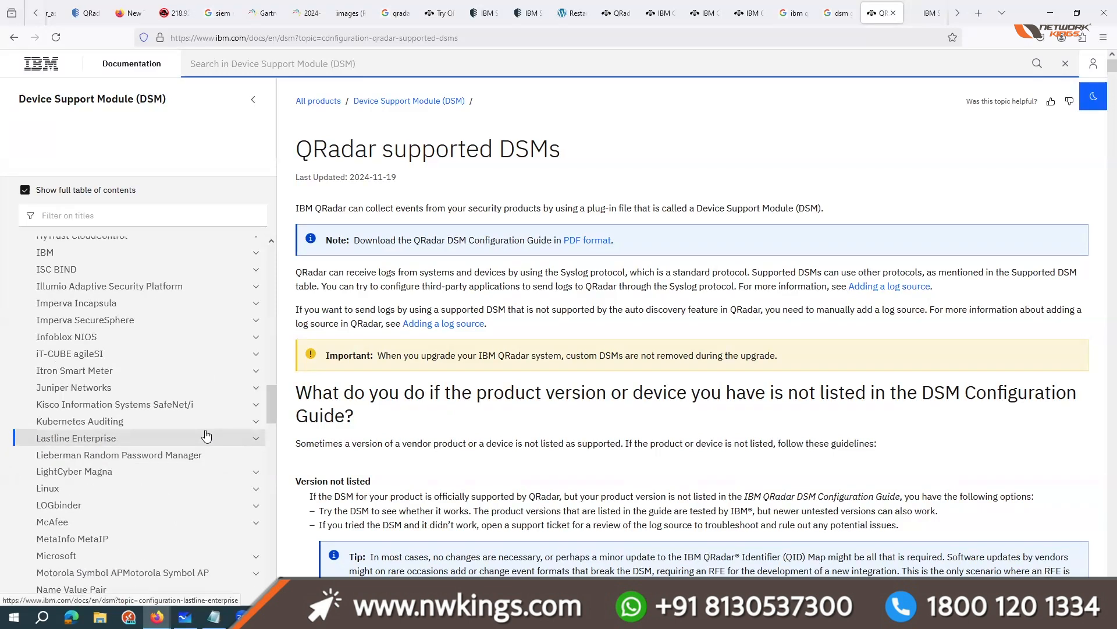
pyautogui.scroll(15, 201, 378)
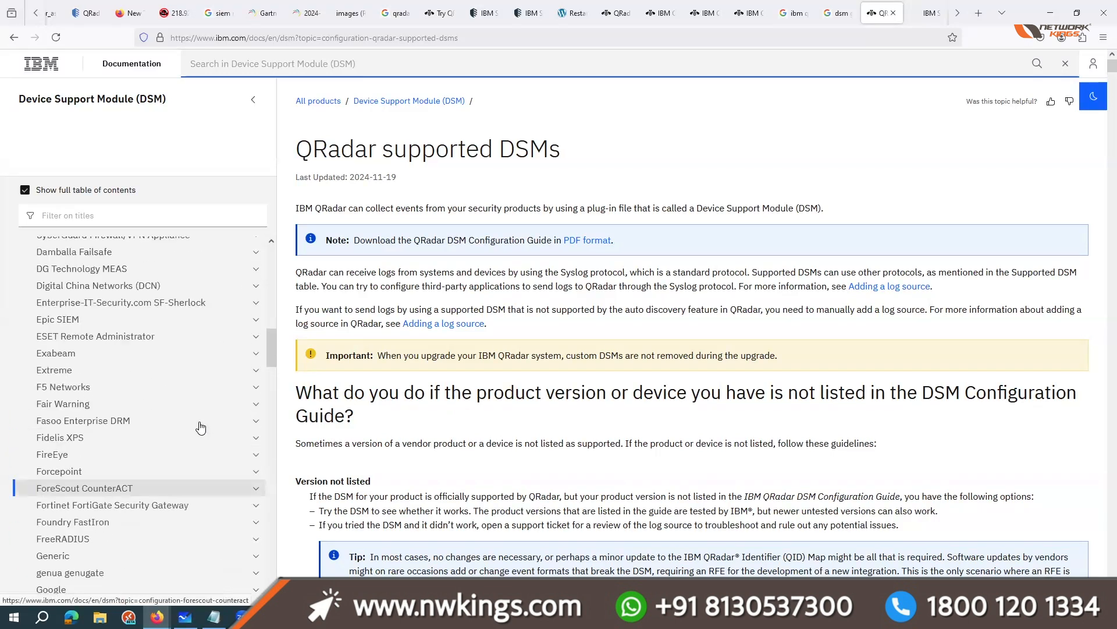
pyautogui.scroll(5, 143, 436)
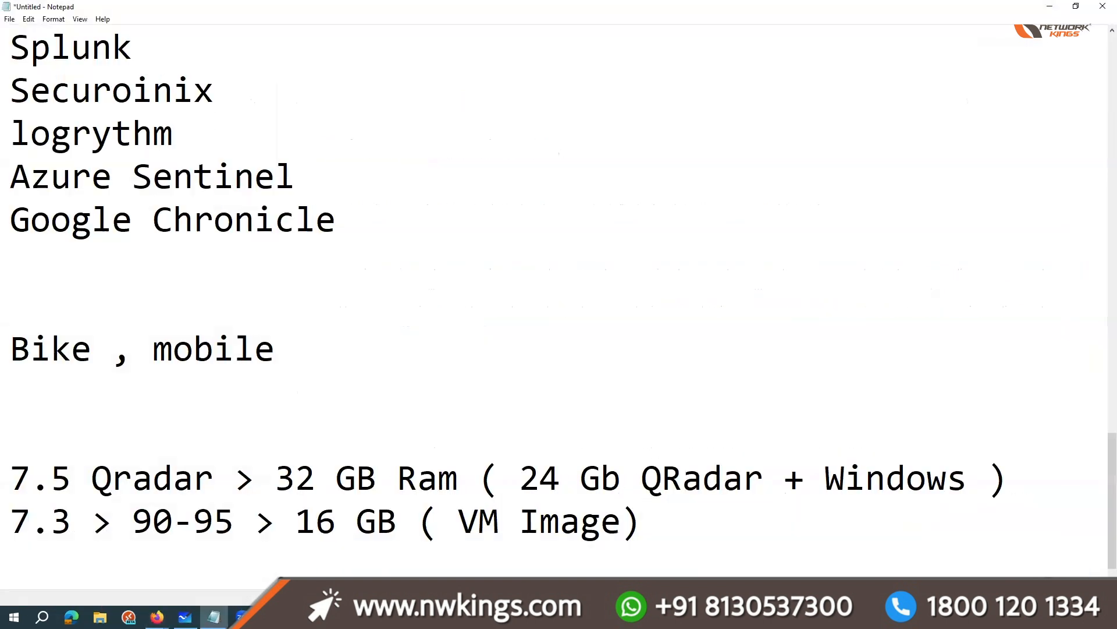
# Step: Switch to the Notepad notes and add the line "out of the box > Directly supported by vendor" below the version requirements
pyautogui.click(705, 562)
pyautogui.press('Return')
pyautogui.press('Return')
pyautogui.press('Return')
pyautogui.write('o')
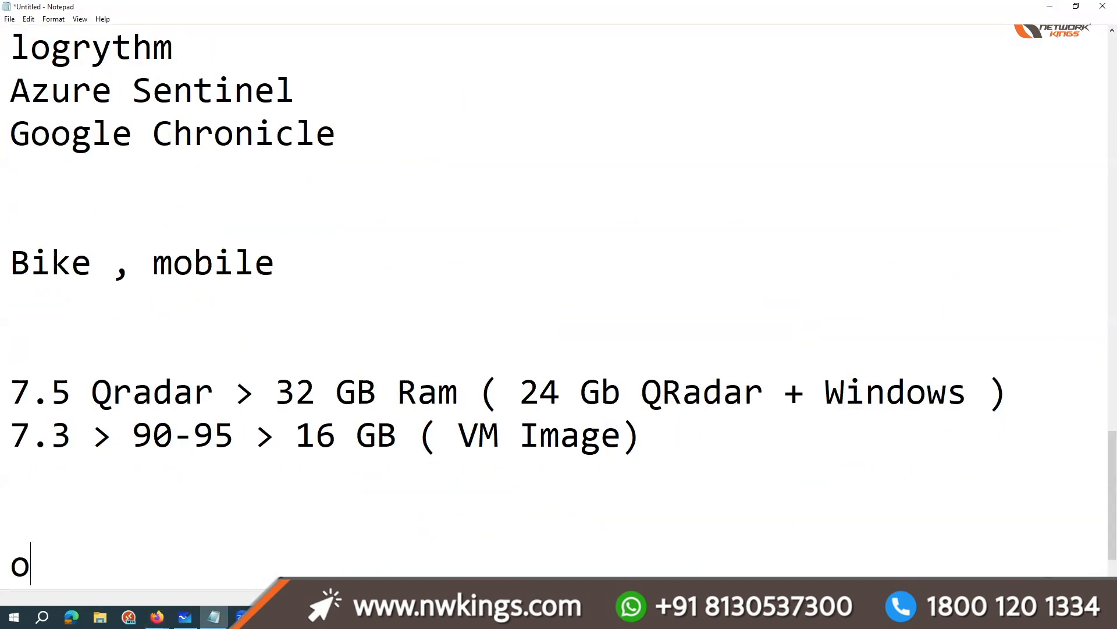
pyautogui.write('ut opf')
pyautogui.press('BackSpace')
pyautogui.press('BackSpace')
pyautogui.write('f the bozx')
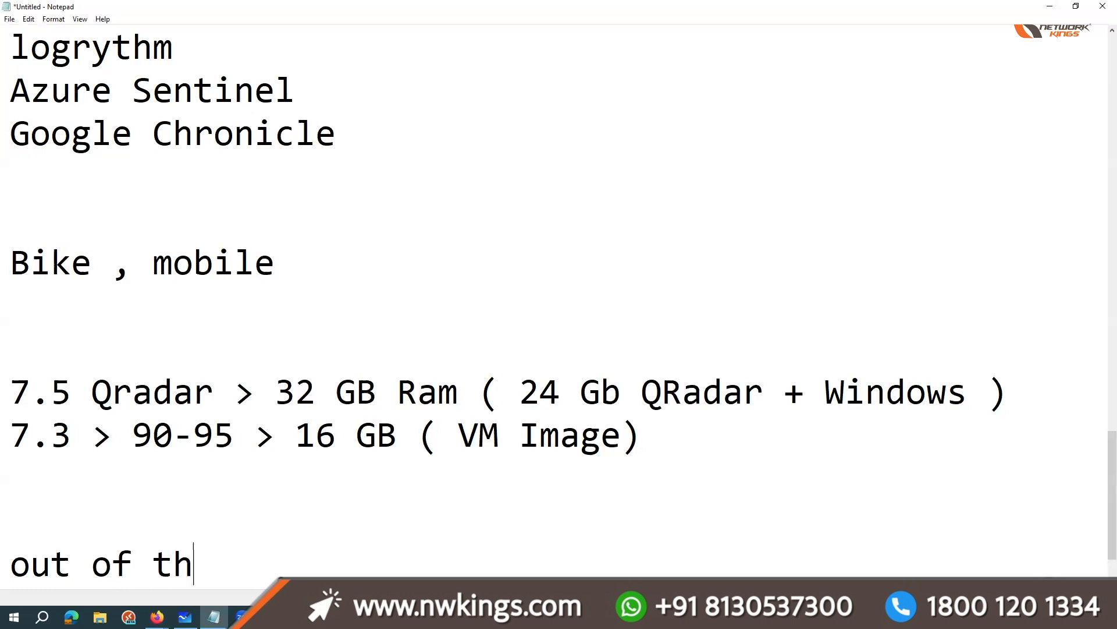
pyautogui.press('BackSpace')
pyautogui.press('BackSpace')
pyautogui.write('x > Dirt')
pyautogui.press('BackSpace')
pyautogui.write('ectly su')
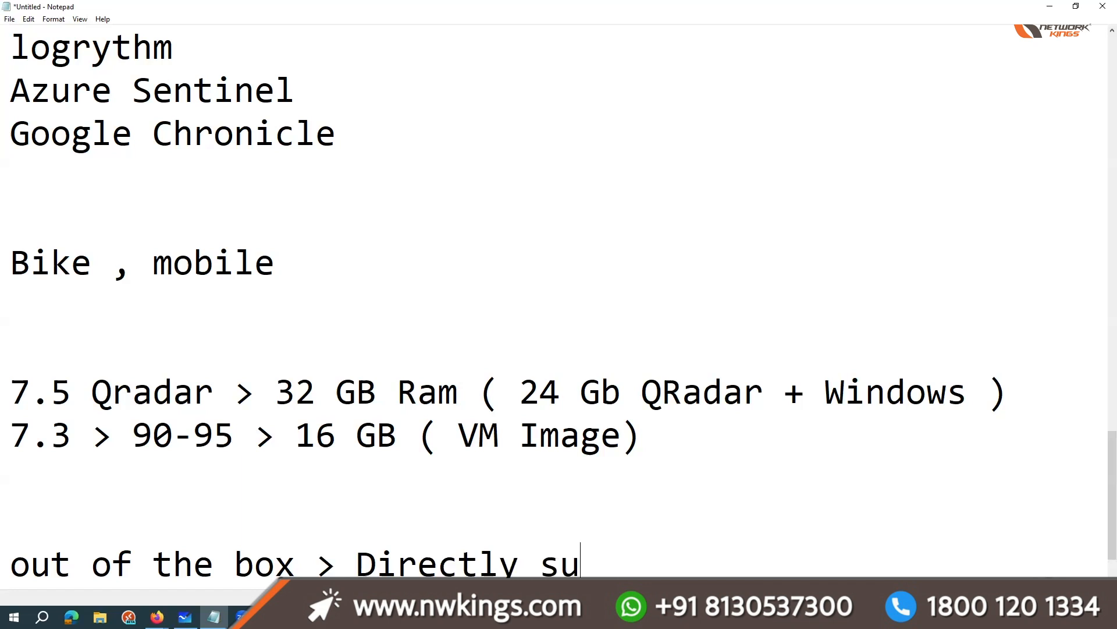
pyautogui.write('pported b')
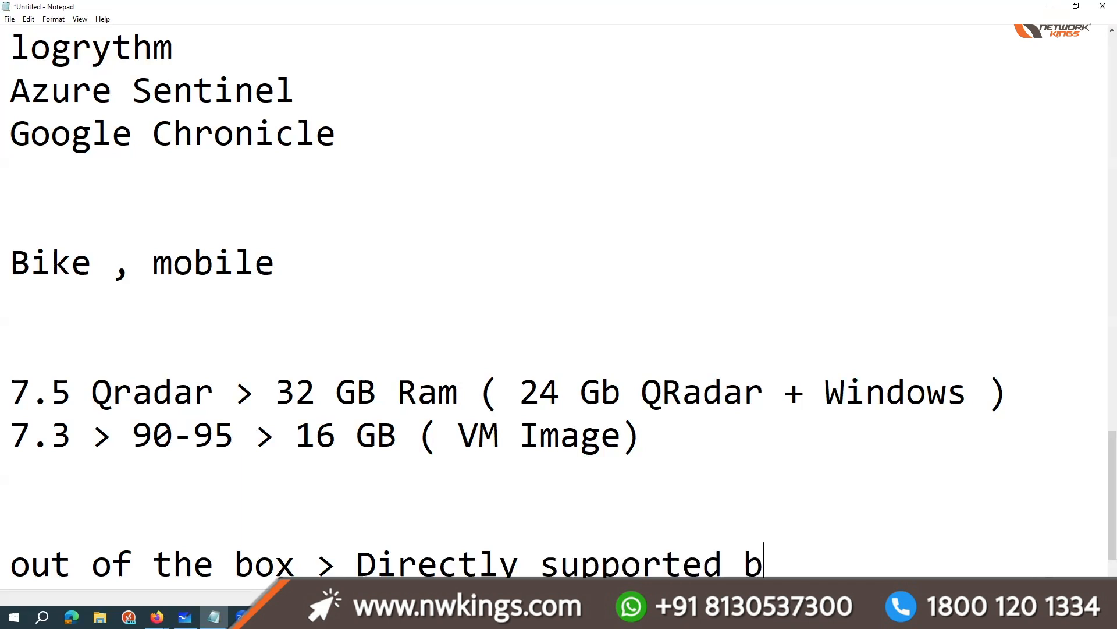
pyautogui.write('y vendor')
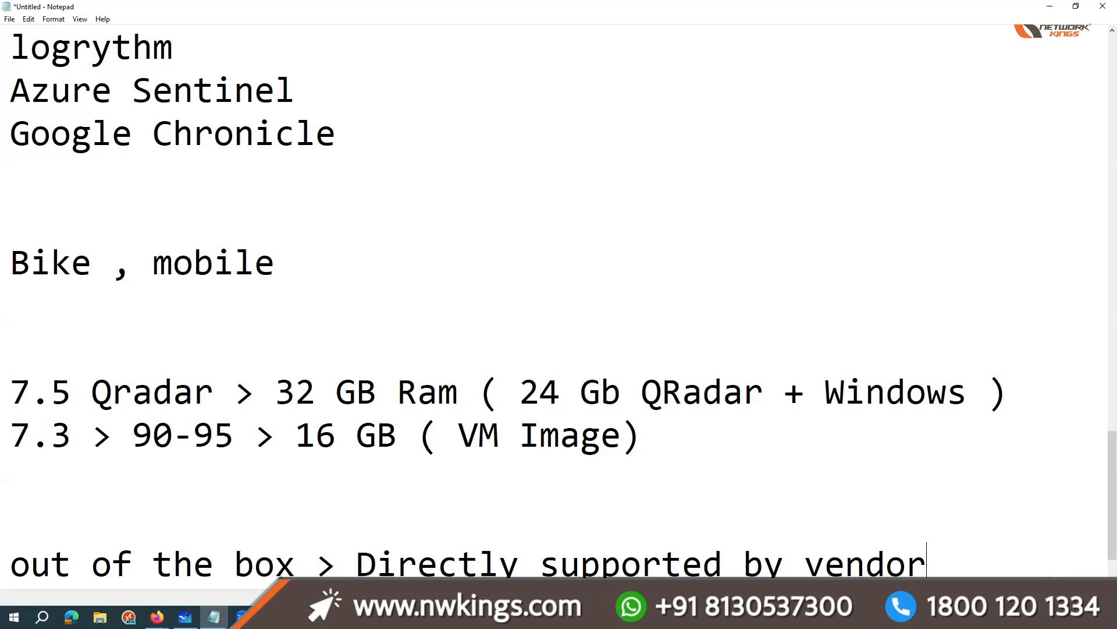
# Step: Start a new note reading "HRMS (" after a blank line and highlight the "Directly supported by vendor" wording above it
pyautogui.press('Return')
pyautogui.press('Return')
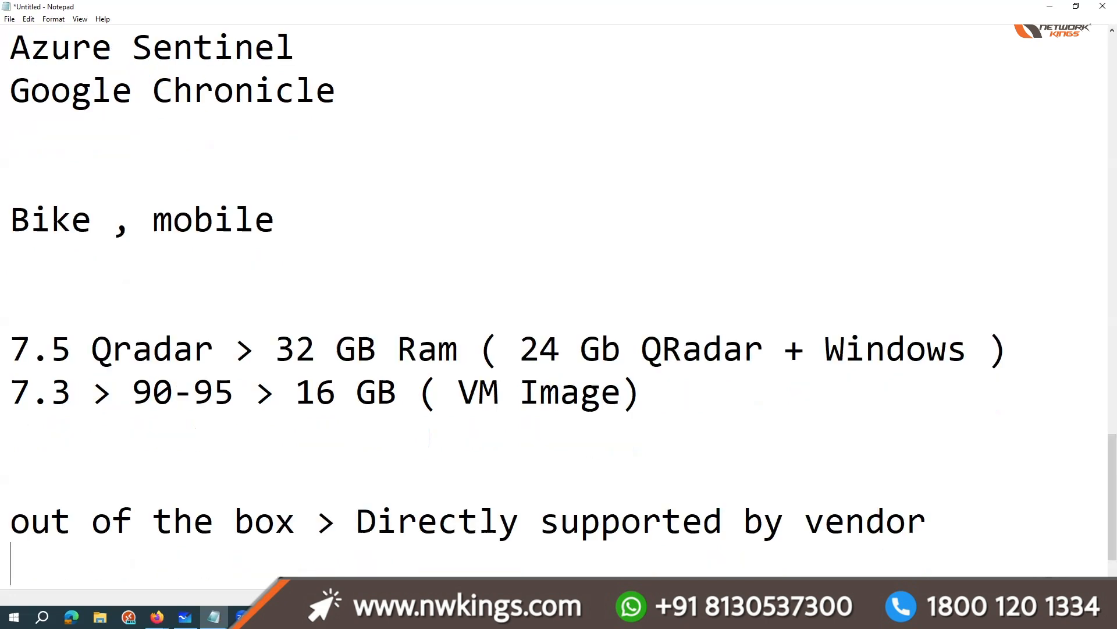
pyautogui.write('HRMS (')
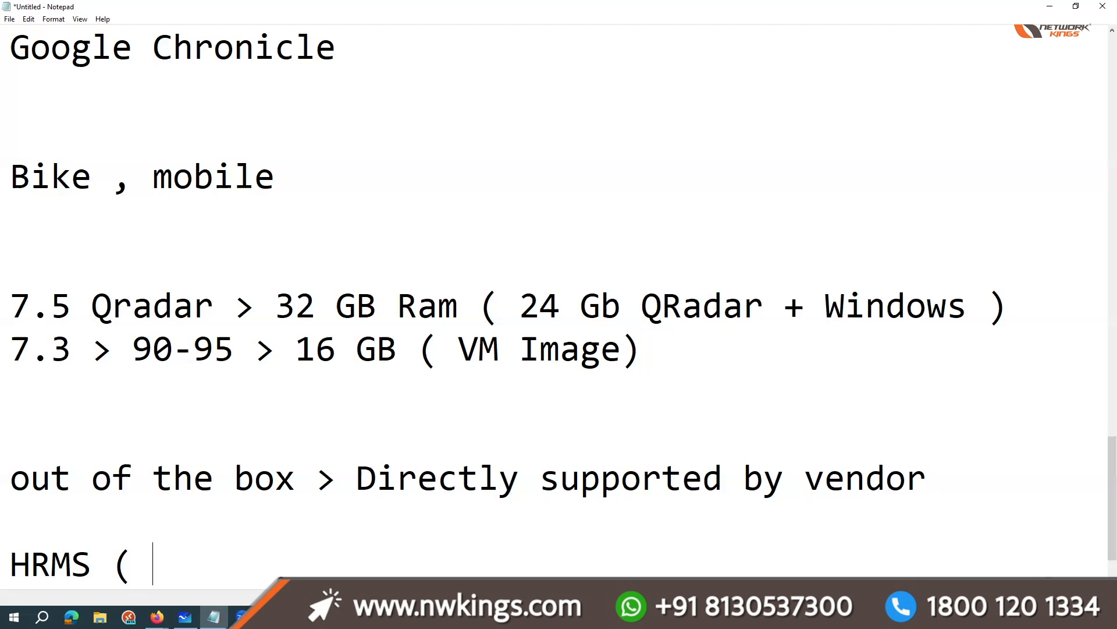
pyautogui.moveTo(387, 491); pyautogui.dragTo(918, 499)
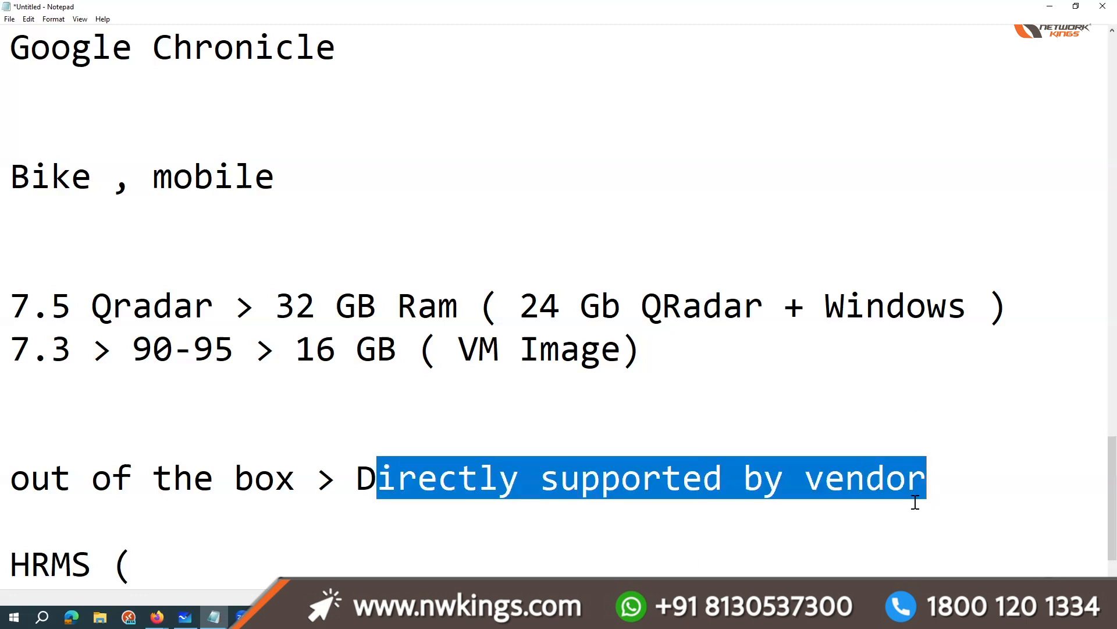
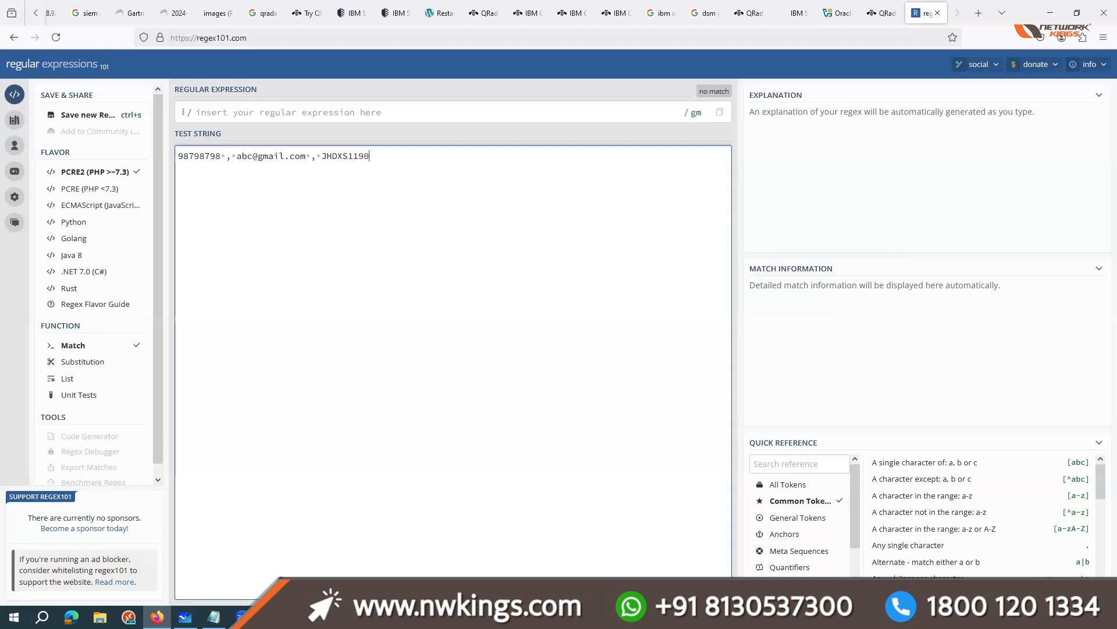
# Step: Label the values in the test record with the prefixes "email:", "PAN:" and "Mob:"
pyautogui.click(233, 165)
pyautogui.write('email:')
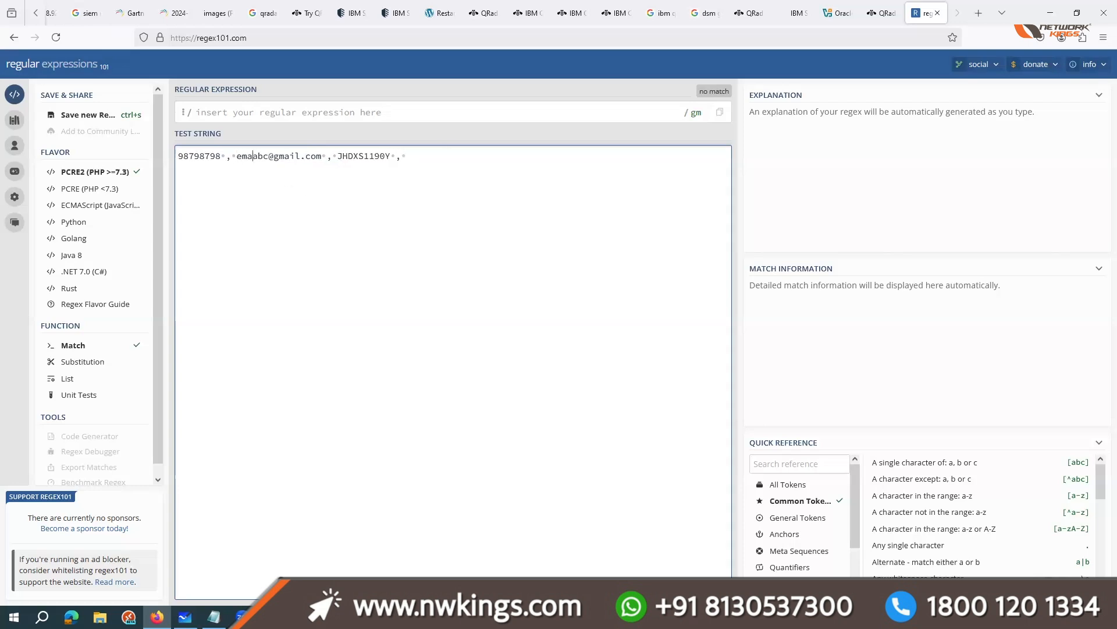
pyautogui.moveTo(236, 159); pyautogui.dragTo(344, 160)
pyautogui.click(345, 160)
pyautogui.click(351, 155)
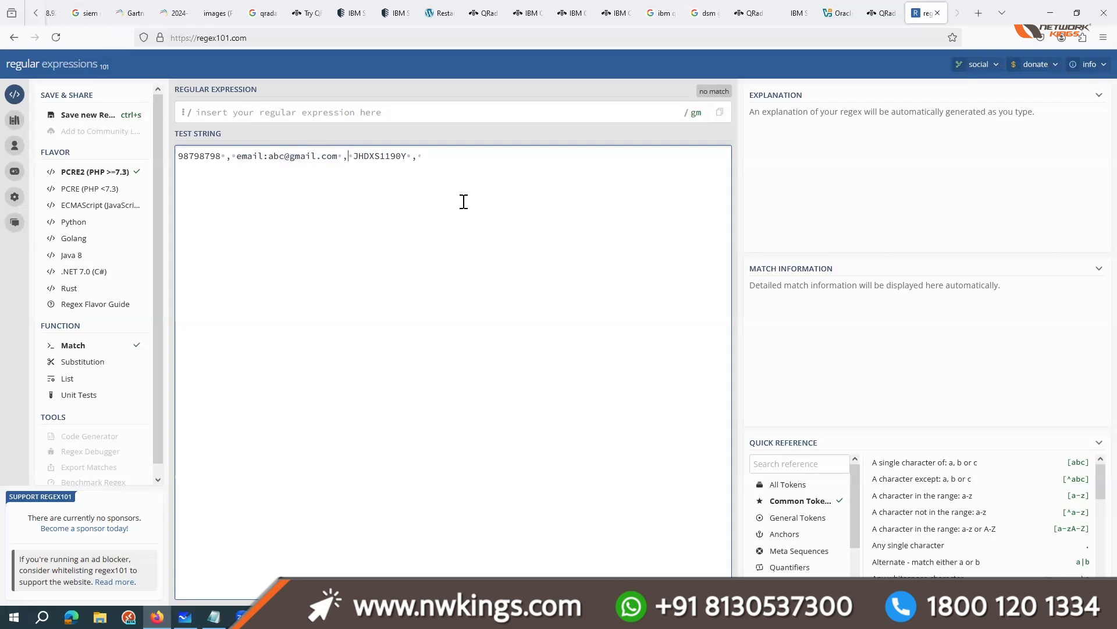
pyautogui.write('PAN:')
pyautogui.click(180, 158)
pyautogui.write('Mob')
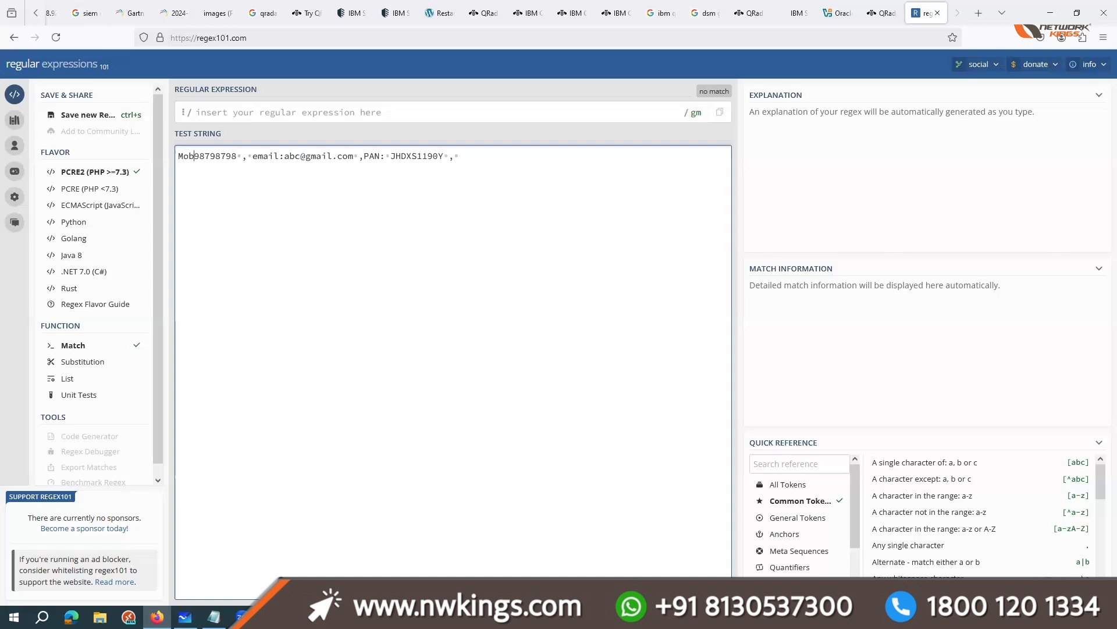
pyautogui.write(':')
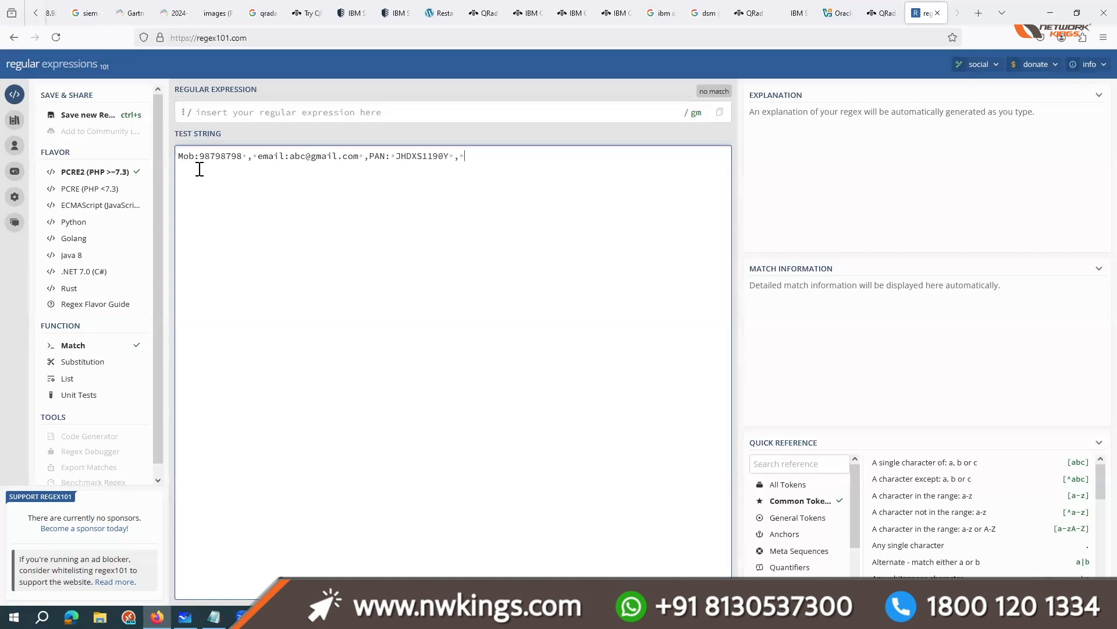
# Step: Duplicate the labelled record three times, each copy on its own line below the original
pyautogui.hotkey('ctrl', 'a')
pyautogui.hotkey('ctrl', 'c')
pyautogui.click(536, 169)
pyautogui.hotkey('ctrl', 'v')
pyautogui.press('Return')
pyautogui.hotkey('ctrl', 'v')
pyautogui.press('Return')
pyautogui.hotkey('ctrl', 'v')
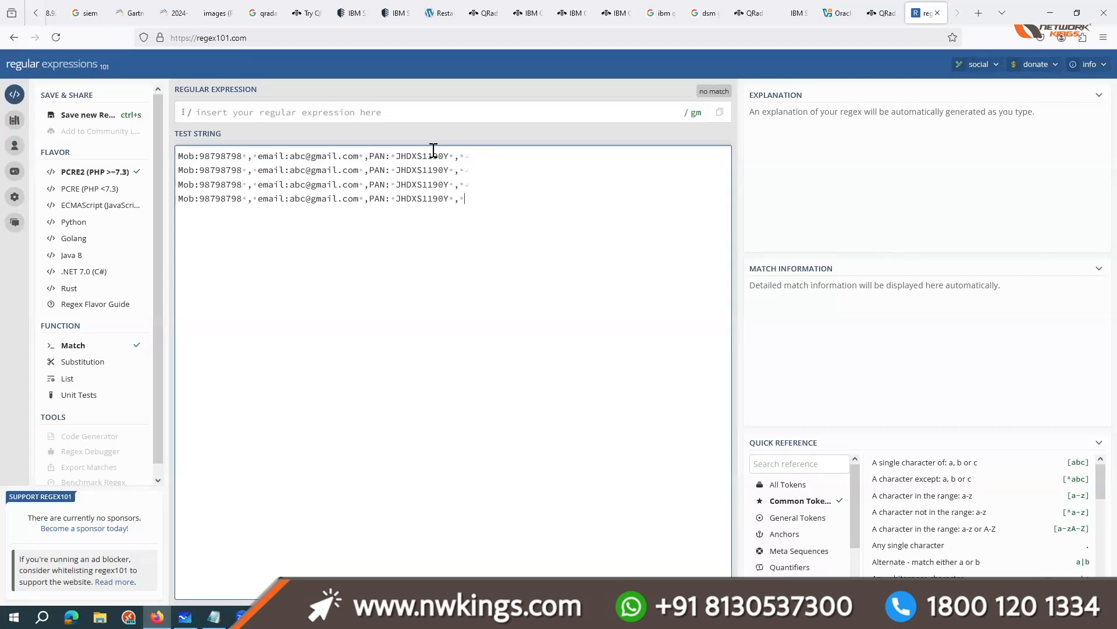
# Step: Alter digits of the mobile numbers in the second, third and fourth records so that they differ
pyautogui.tripleClick(215, 171)
pyautogui.click(219, 171)
pyautogui.press('BackSpace')
pyautogui.write('988')
pyautogui.press('BackSpace')
pyautogui.press('BackSpace')
pyautogui.press('BackSpace')
pyautogui.write('45')
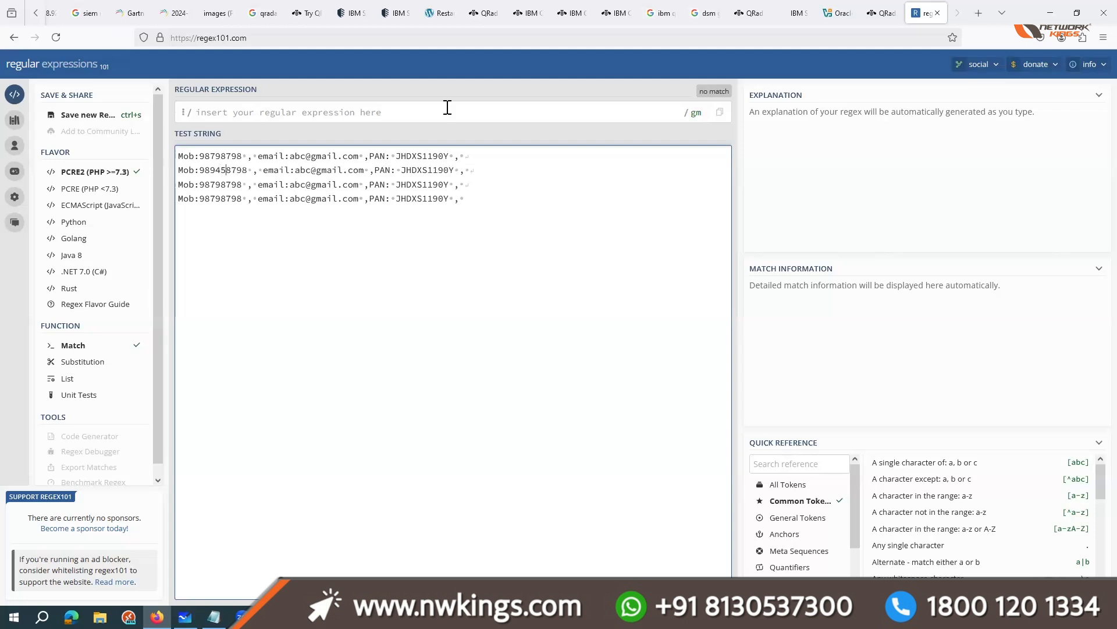
pyautogui.press('BackSpace')
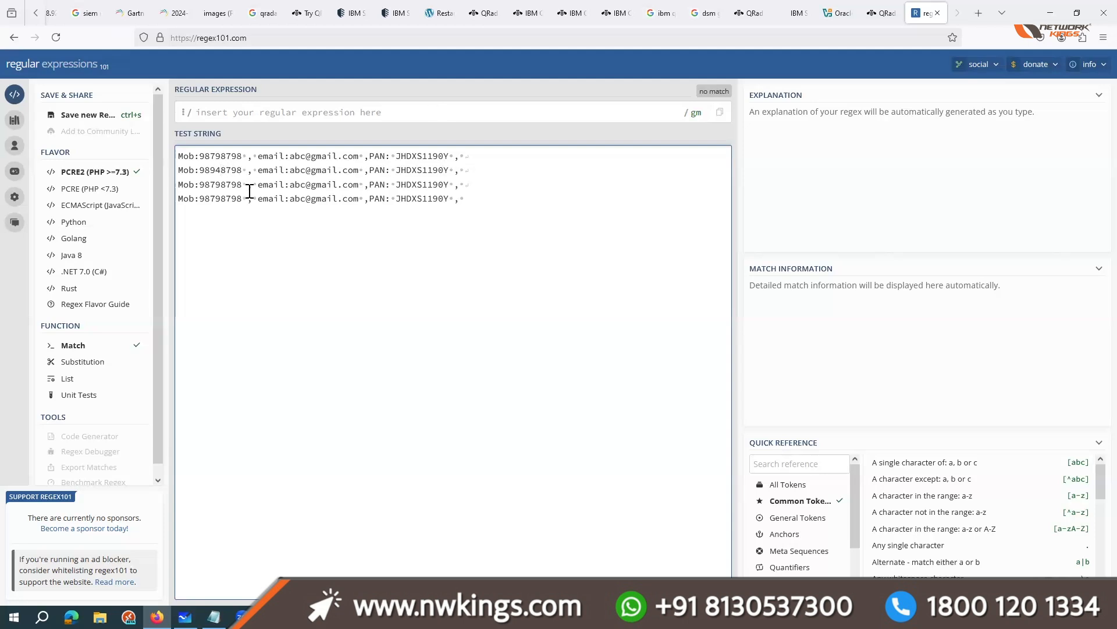
pyautogui.moveTo(234, 186); pyautogui.dragTo(230, 199)
pyautogui.write('09')
pyautogui.write('65')
# Step: Add 1, 2, 3 and 4 to the e-mail usernames, working from the last record up to the first
pyautogui.click(307, 200)
pyautogui.write('1')
pyautogui.write('2')
pyautogui.click(308, 171)
pyautogui.write('3')
pyautogui.click(309, 155)
pyautogui.write('4')
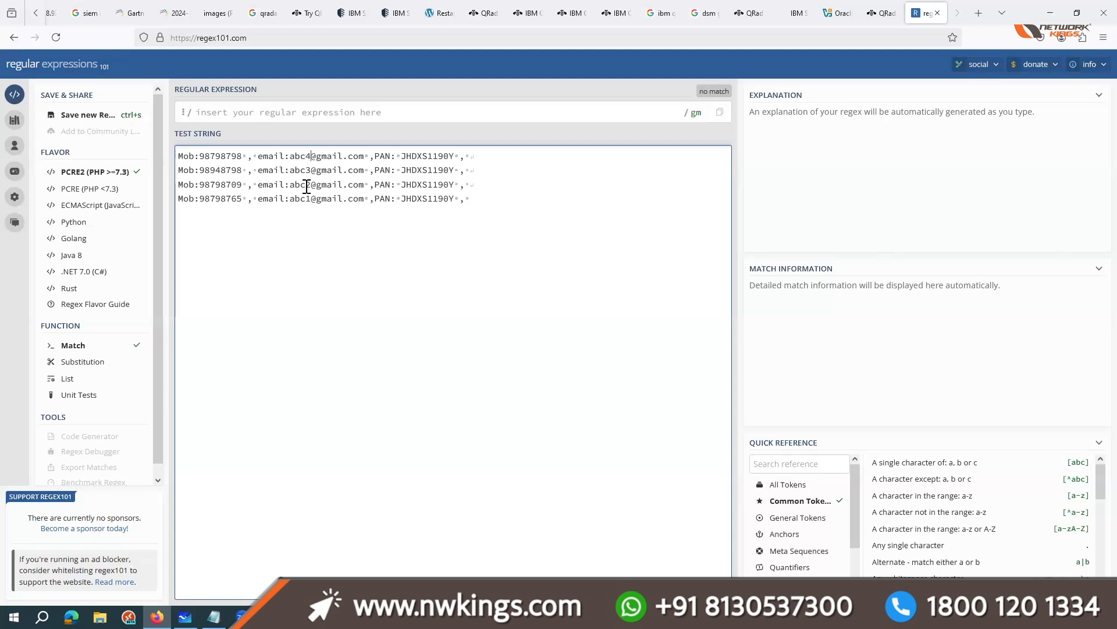
# Step: Replace the fourth PAN character with "z", "r", "t" and "vb" in the first to fourth records respectively
pyautogui.click(421, 156)
pyautogui.press('BackSpace')
pyautogui.write('z')
pyautogui.click(421, 171)
pyautogui.press('BackSpace')
pyautogui.write('r')
pyautogui.click(422, 184)
pyautogui.press('BackSpace')
pyautogui.write('t')
pyautogui.write('vb')
# Step: Delete the final digit from the PAN value in the last record
pyautogui.hotkey('ctrl', 'a')
pyautogui.click(317, 256)
pyautogui.hotkey('ctrl', '+')
pyautogui.hotkey('ctrl', '+')
pyautogui.hotkey('ctrl', '+')
pyautogui.hotkey('ctrl', '+')
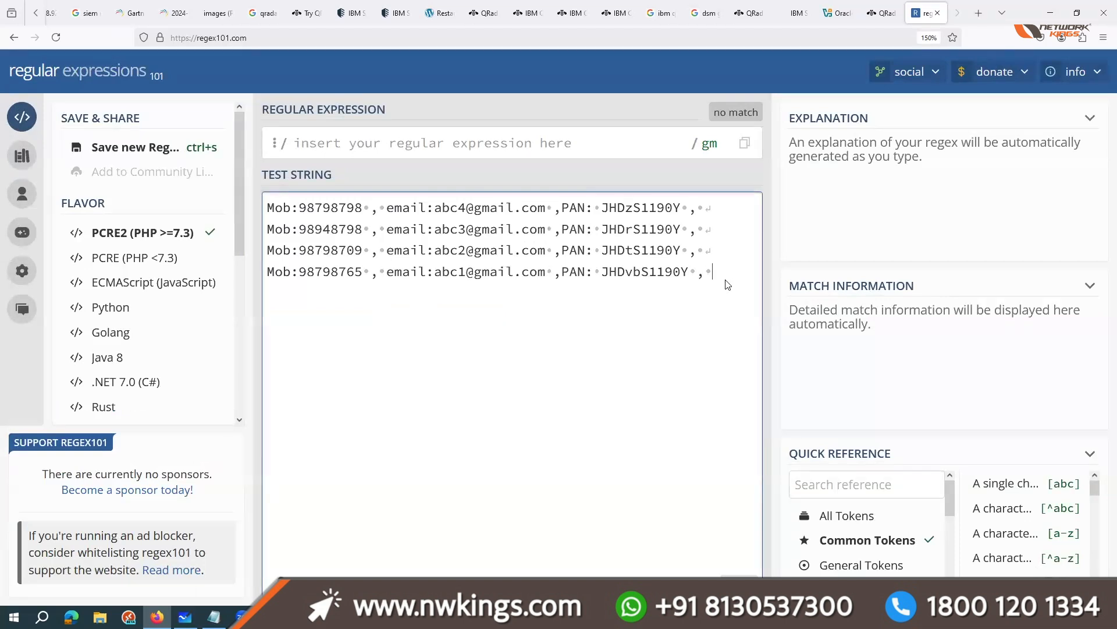
pyautogui.moveTo(529, 214); pyautogui.dragTo(732, 298)
pyautogui.click(686, 274)
pyautogui.click(682, 273)
pyautogui.press('BackSpace')
# Step: Search the web for "regex cheat sheet" in a new tab and open the Cheatography regular expressions cheat sheet
pyautogui.click(978, 12)
pyautogui.write('regex ce')
pyautogui.press('BackSpace')
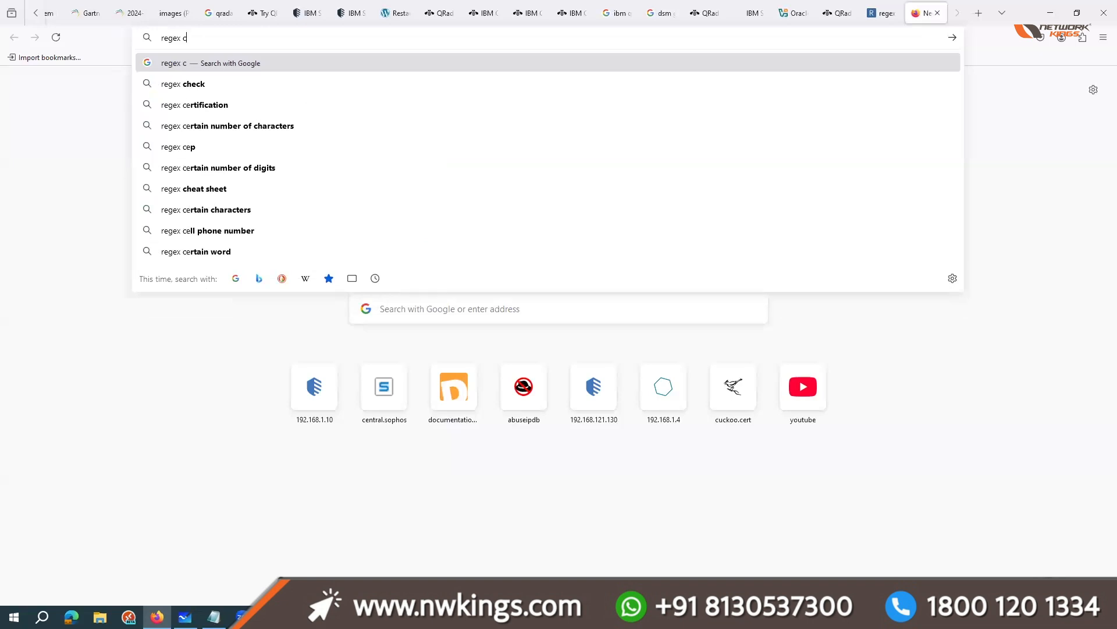
pyautogui.press('Down')
pyautogui.press('Return')
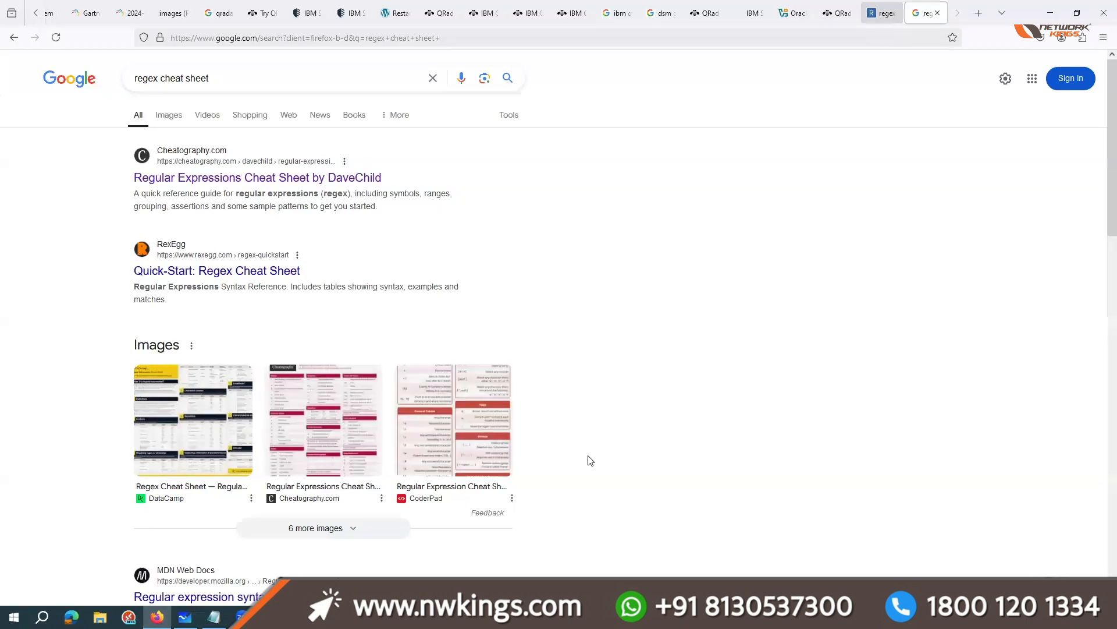
pyautogui.click(259, 177)
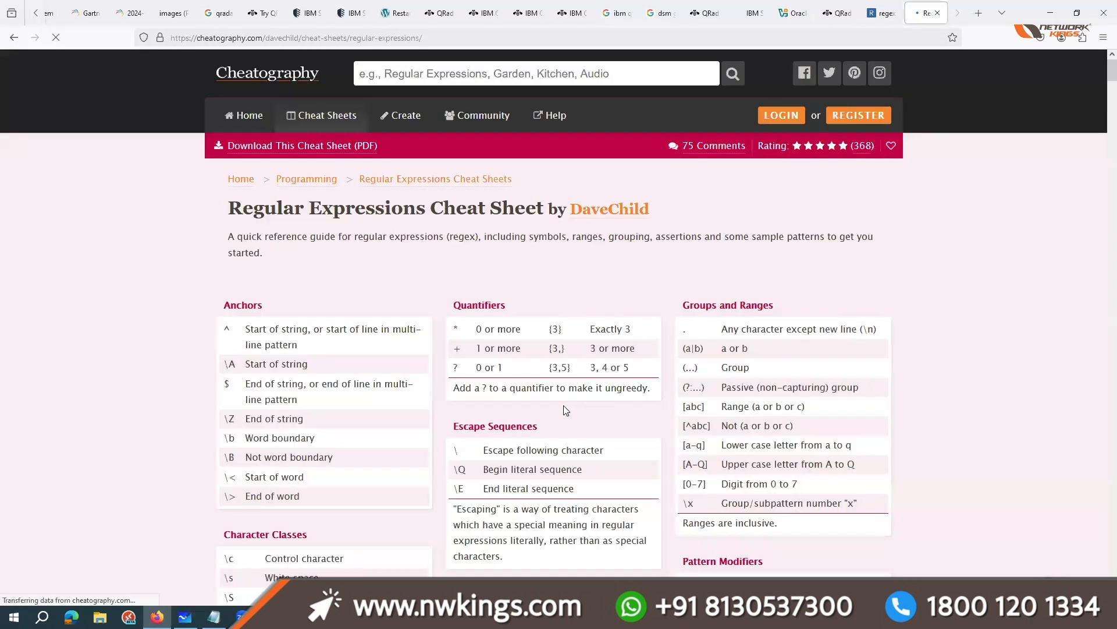
# Step: Look up the white space \s and digit \d symbols in the cheat sheet's character classes
pyautogui.scroll(-3, 549, 386)
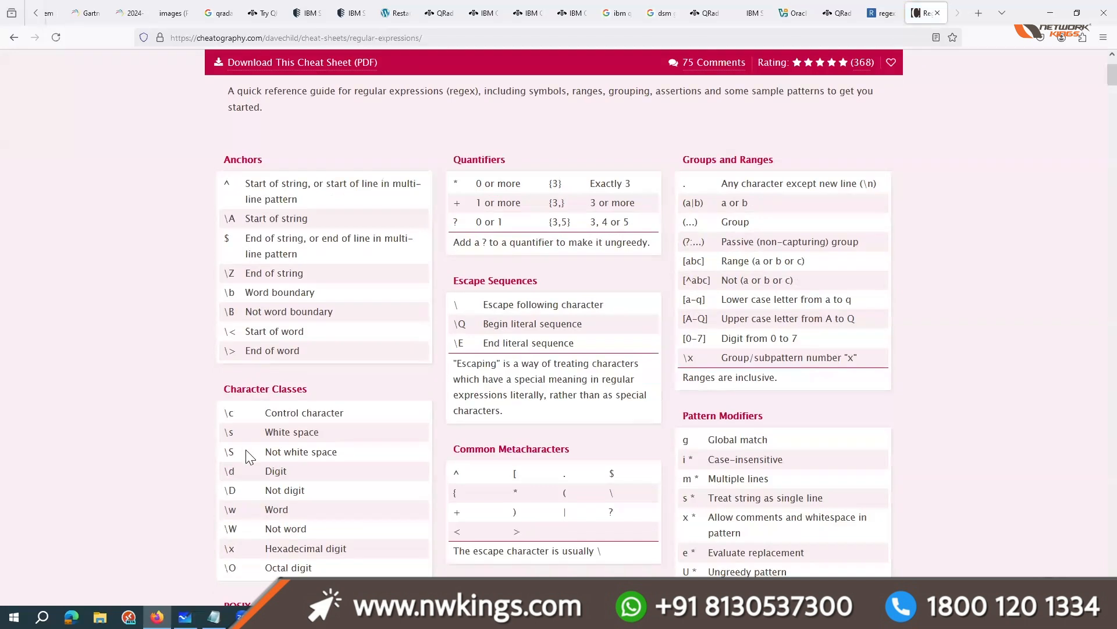
pyautogui.doubleClick(247, 437)
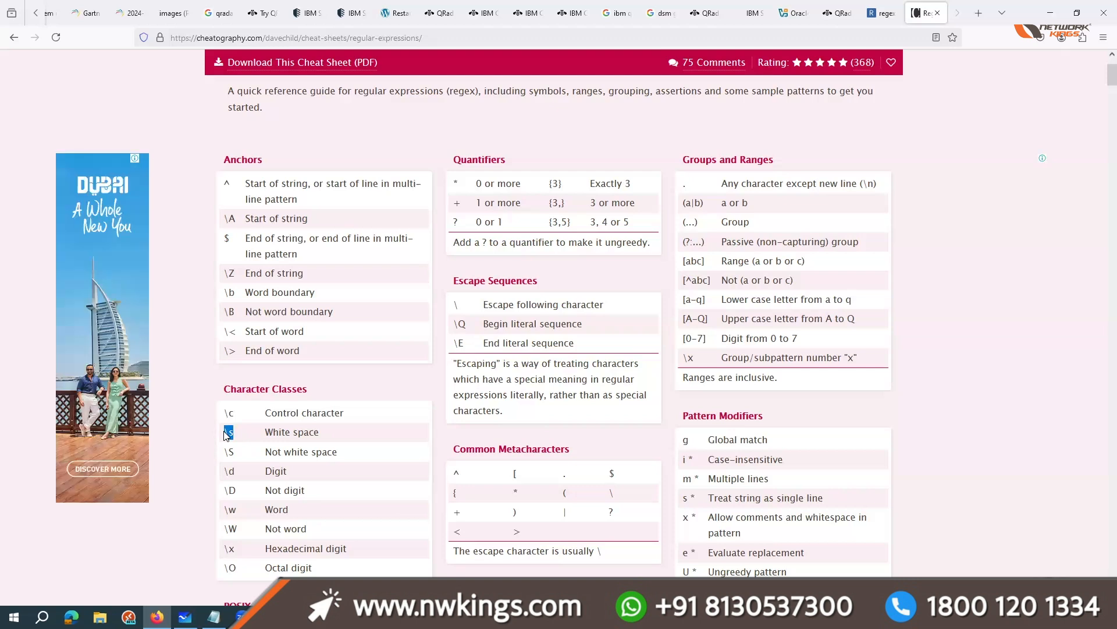
pyautogui.moveTo(233, 471); pyautogui.dragTo(223, 471)
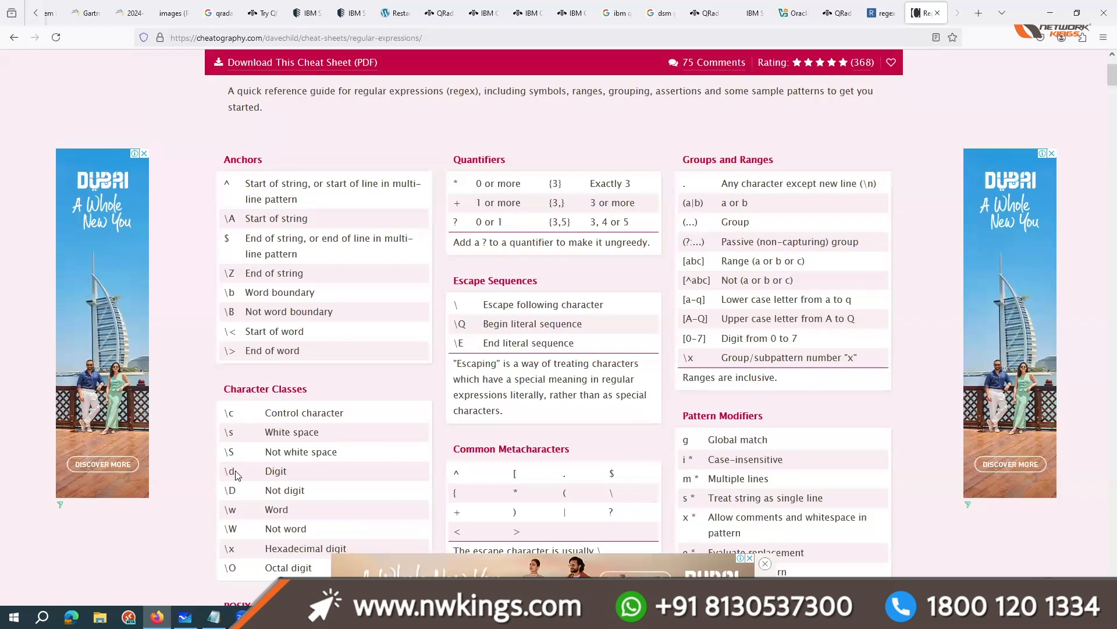
pyautogui.click(230, 470)
pyautogui.click(273, 478)
pyautogui.doubleClick(231, 471)
# Step: Return to regex101, use the "Mob:" label from the test string as the regular expression, and review the matches
pyautogui.click(881, 13)
pyautogui.click(327, 144)
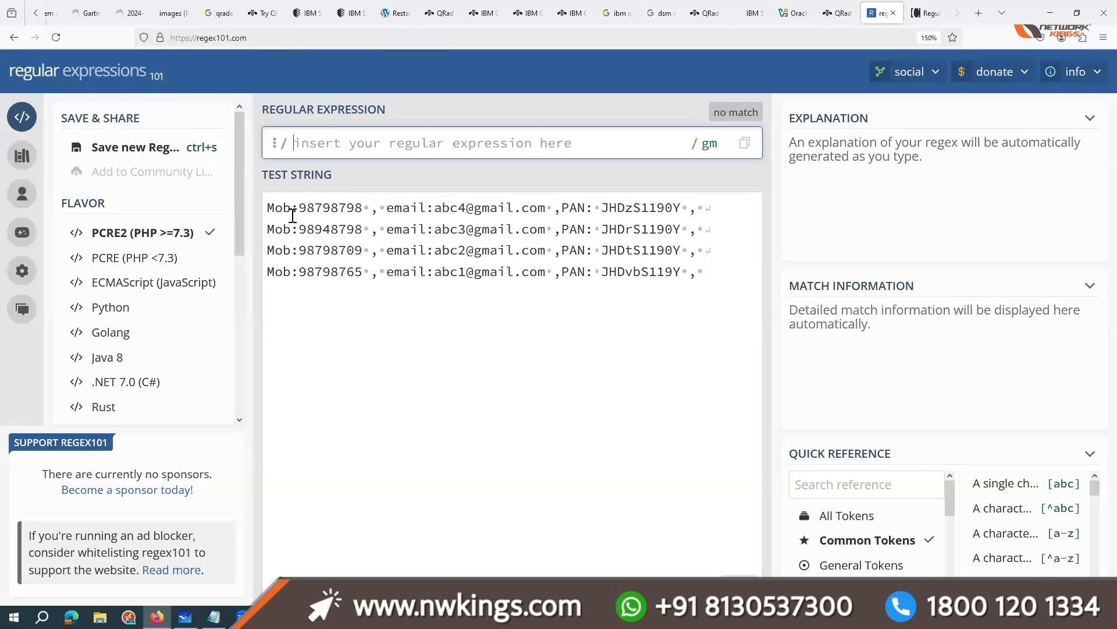
pyautogui.moveTo(297, 209); pyautogui.dragTo(262, 211)
pyautogui.hotkey('ctrl', 'c')
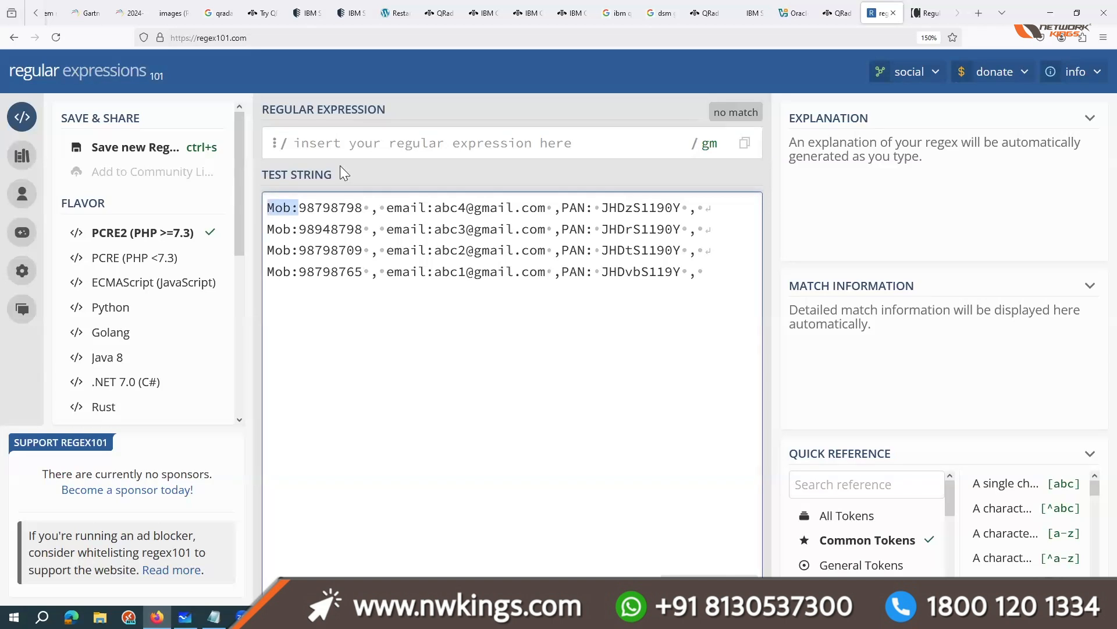
pyautogui.click(338, 143)
pyautogui.hotkey('ctrl', 'v')
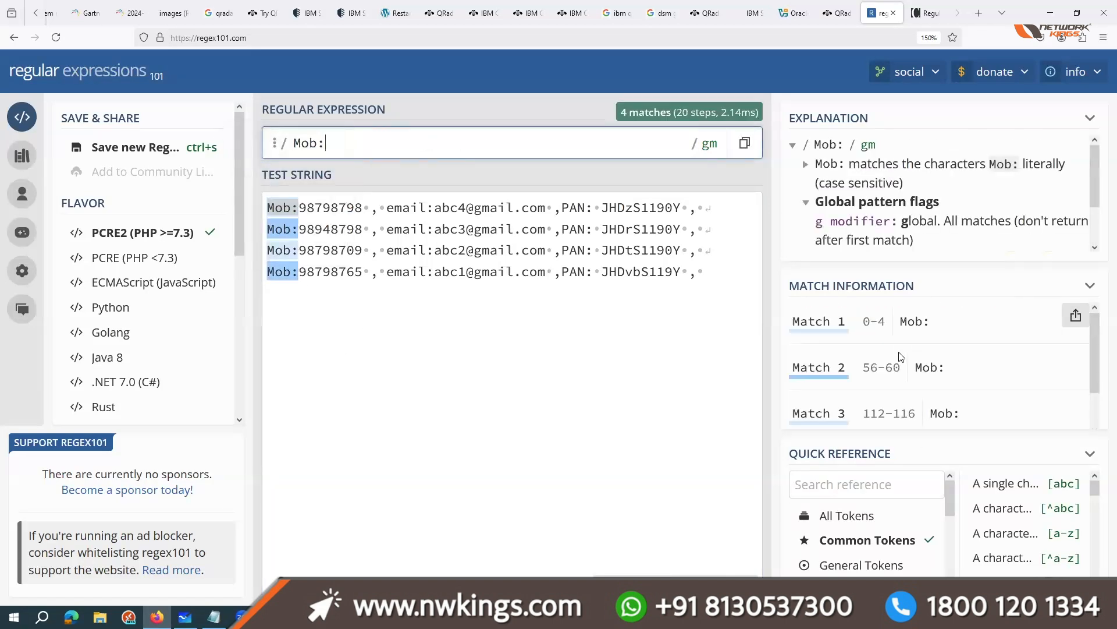
pyautogui.scroll(-1, 905, 401)
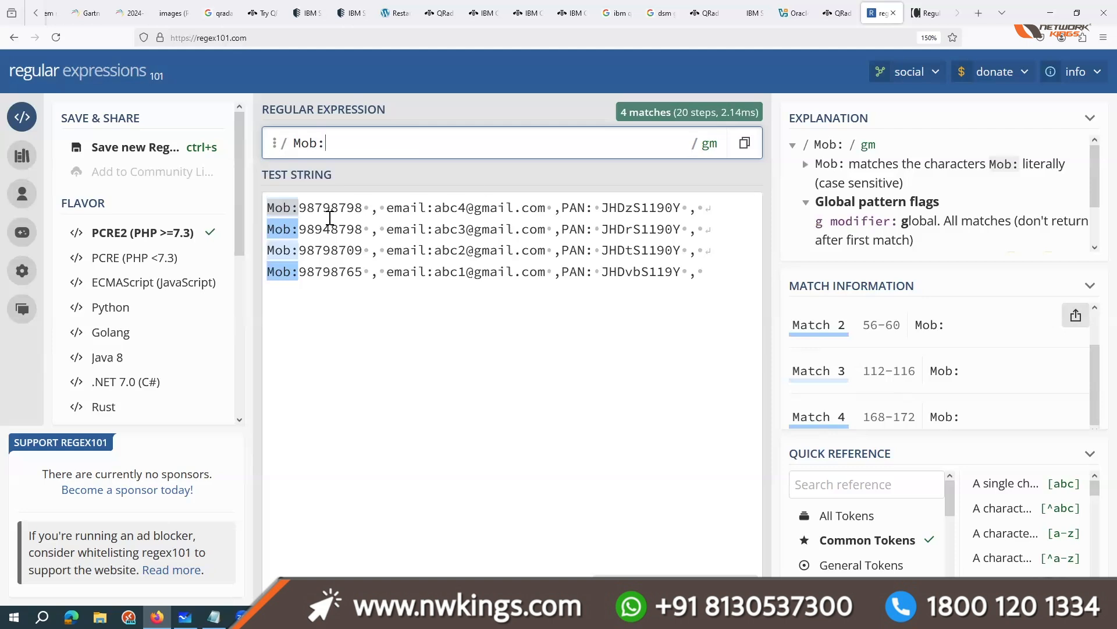
# Step: Try inserting the letters "asdad" into the first record's mobile number, and undo the insertion
pyautogui.doubleClick(361, 209)
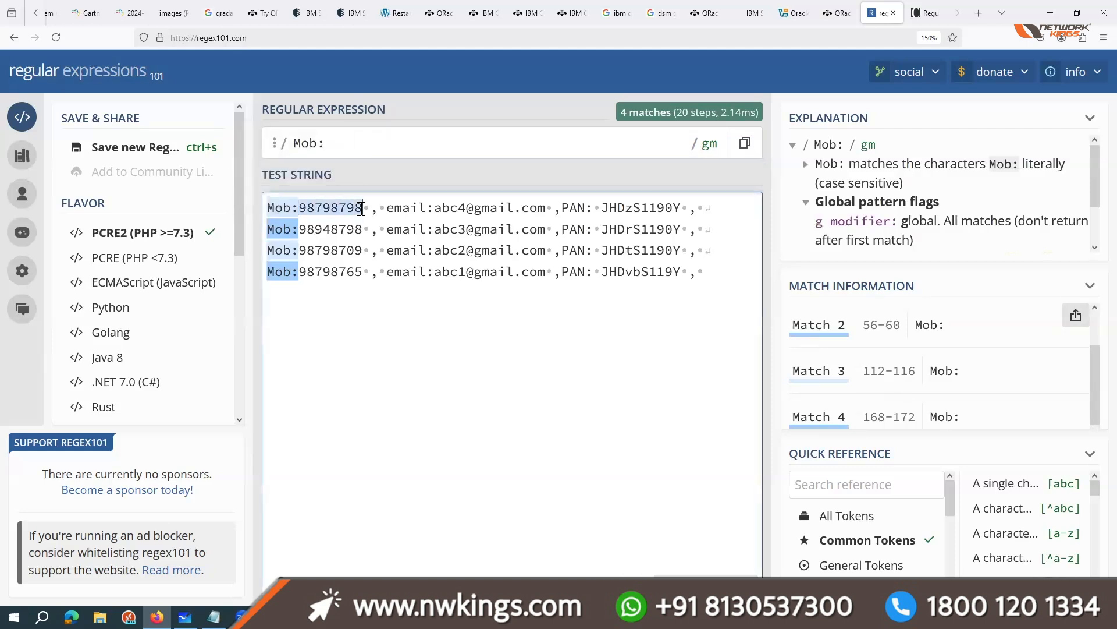
pyautogui.write('9879879asdad8')
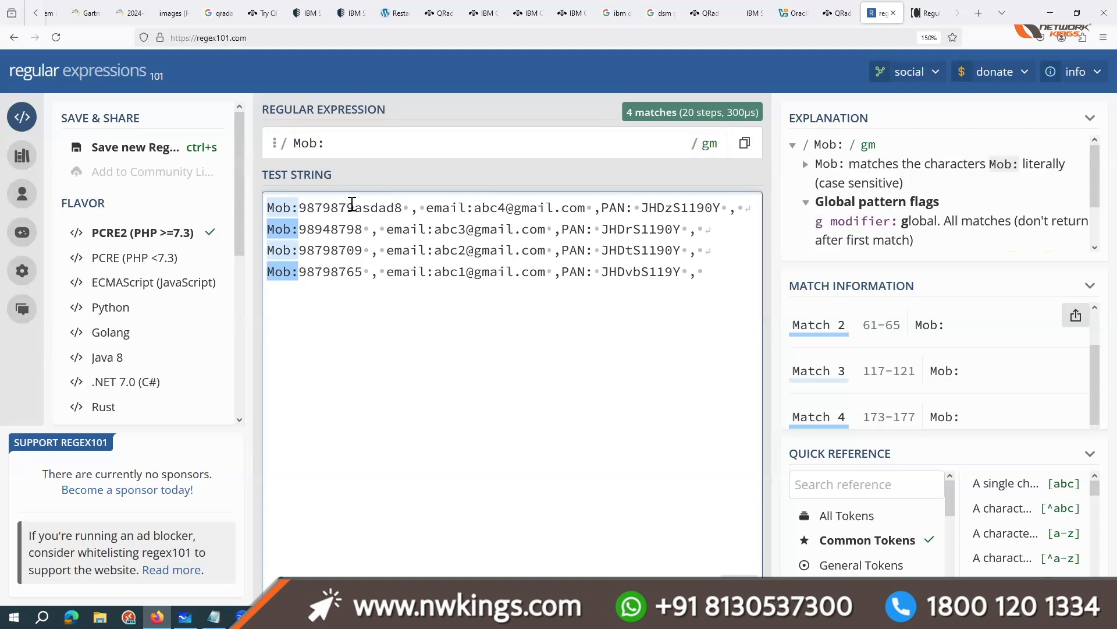
pyautogui.hotkey('ctrl', 'z')
pyautogui.hotkey('ctrl', 'z')
pyautogui.hotkey('ctrl', 'z')
# Step: Extend the regular expression to "Mob:(\d+)\s" to capture the mobile digits before the space, and review the match groups
pyautogui.click(355, 140)
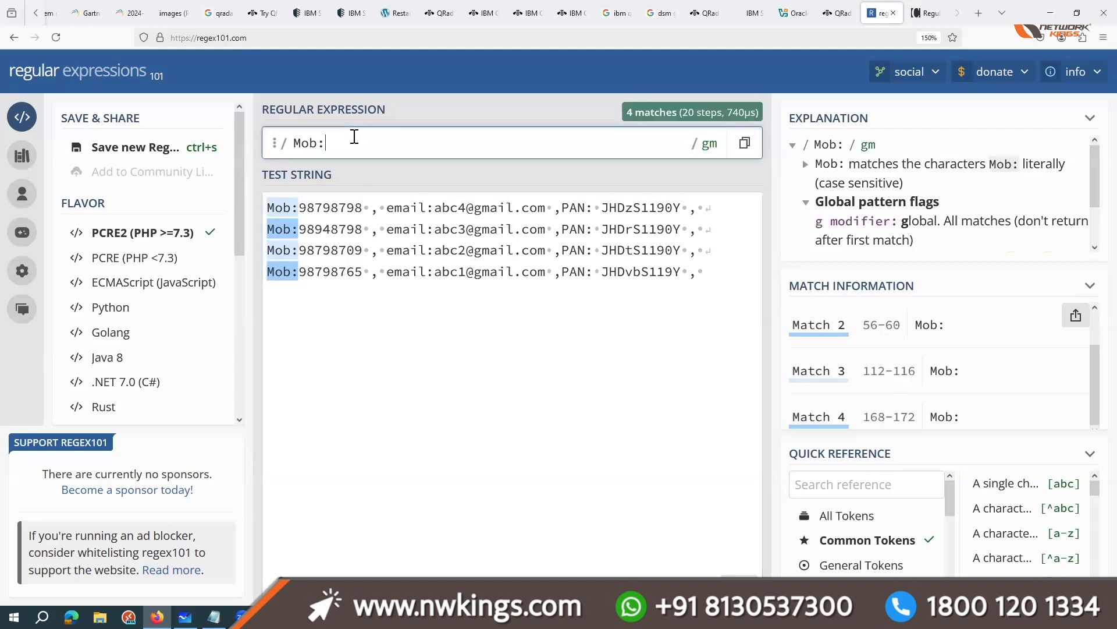
pyautogui.write('()')
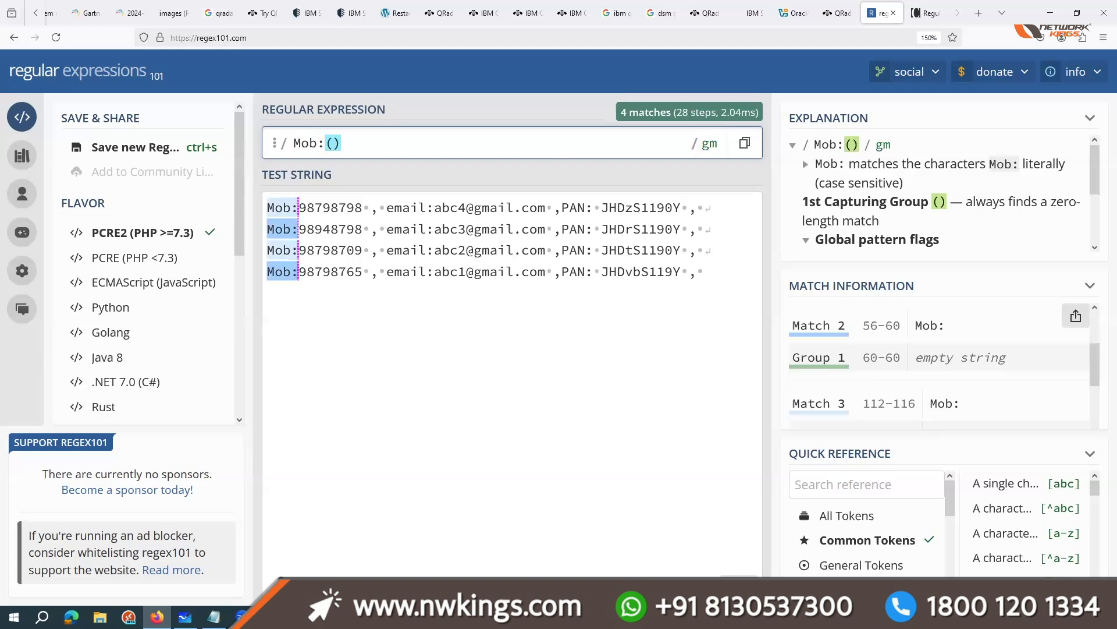
pyautogui.write('\\d')
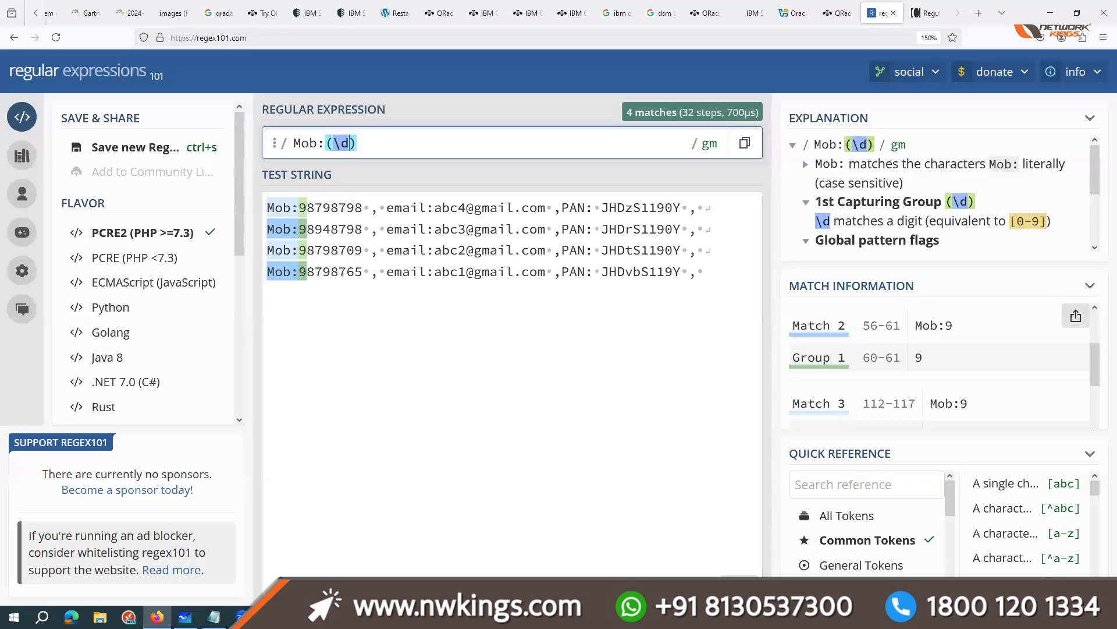
pyautogui.write('+')
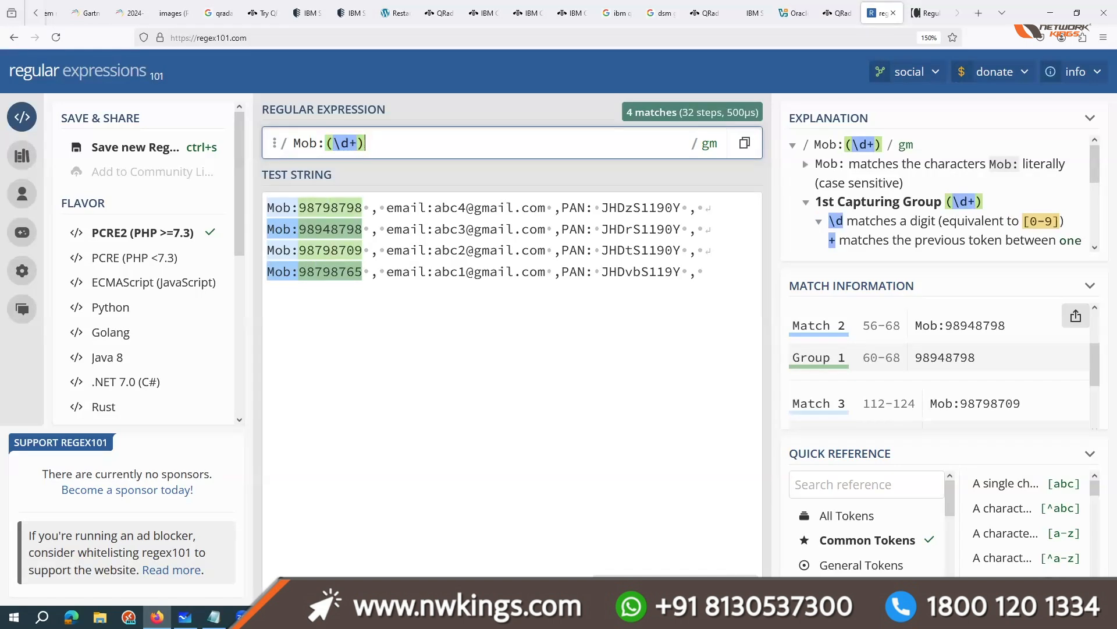
pyautogui.write('\\')
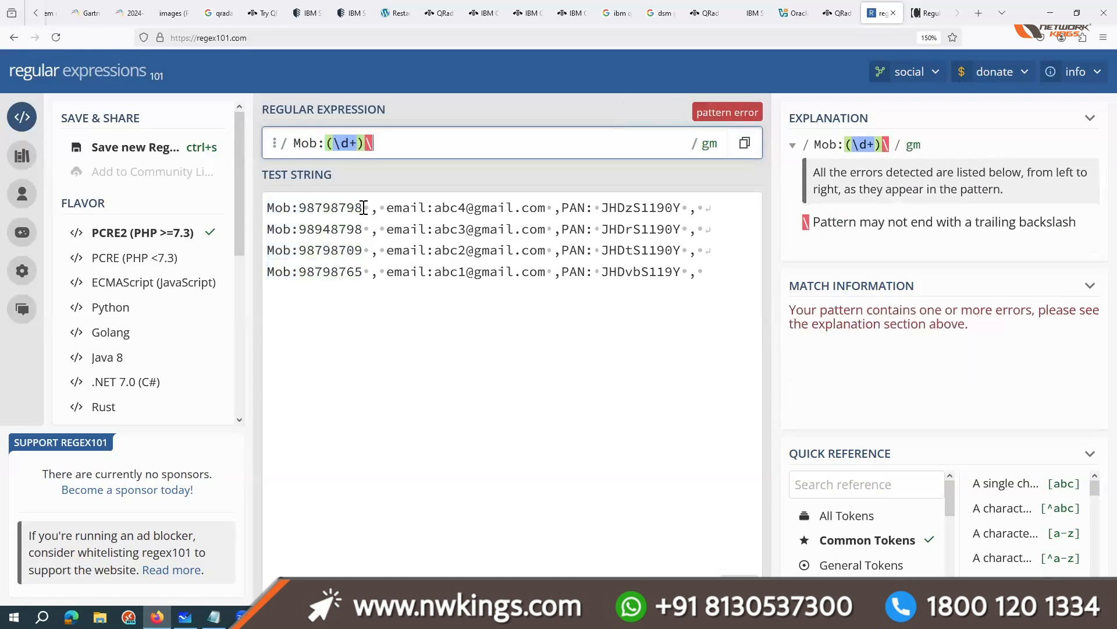
pyautogui.write('s')
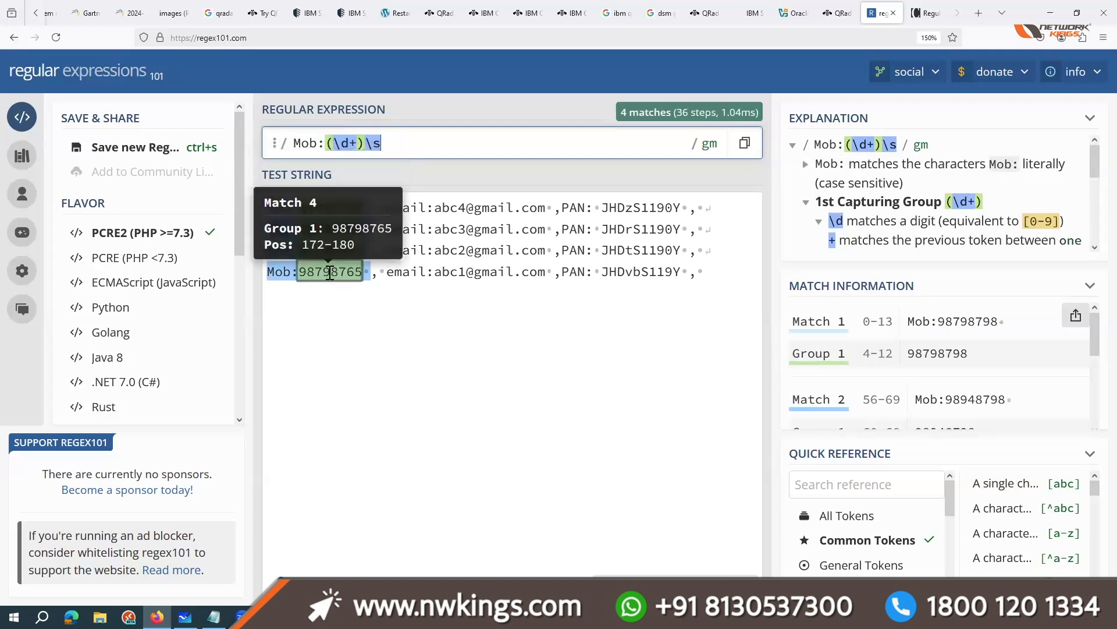
pyautogui.scroll(-3, 990, 379)
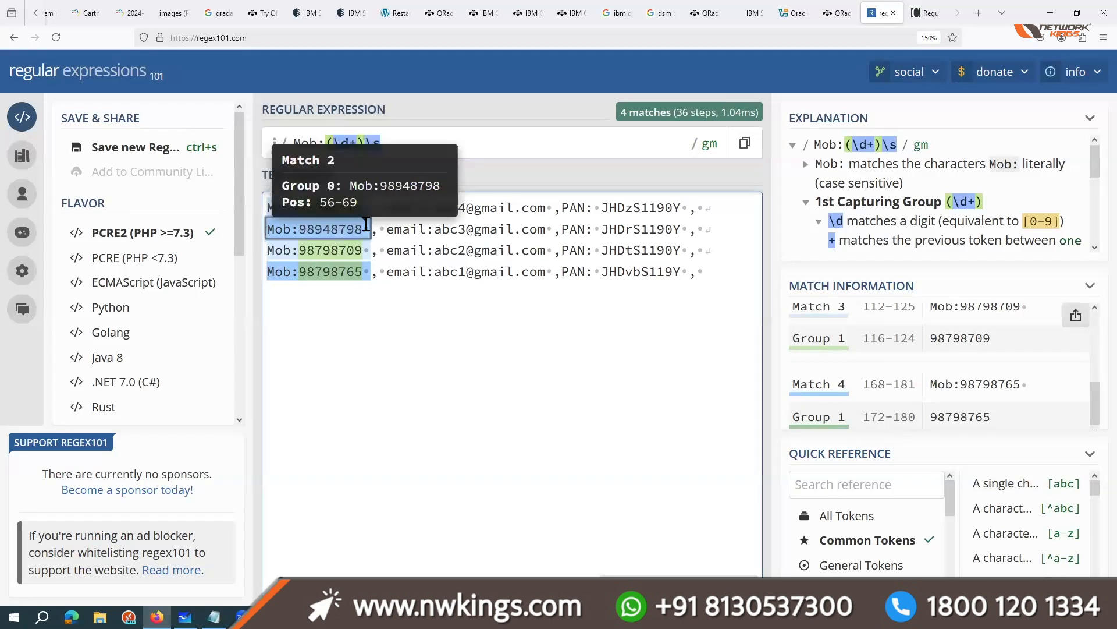
# Step: Insert a long run of digits into the first record's mobile number, and test a letter "a" inside it before removing the letter
pyautogui.click(322, 208)
pyautogui.write('4546546546546546546')
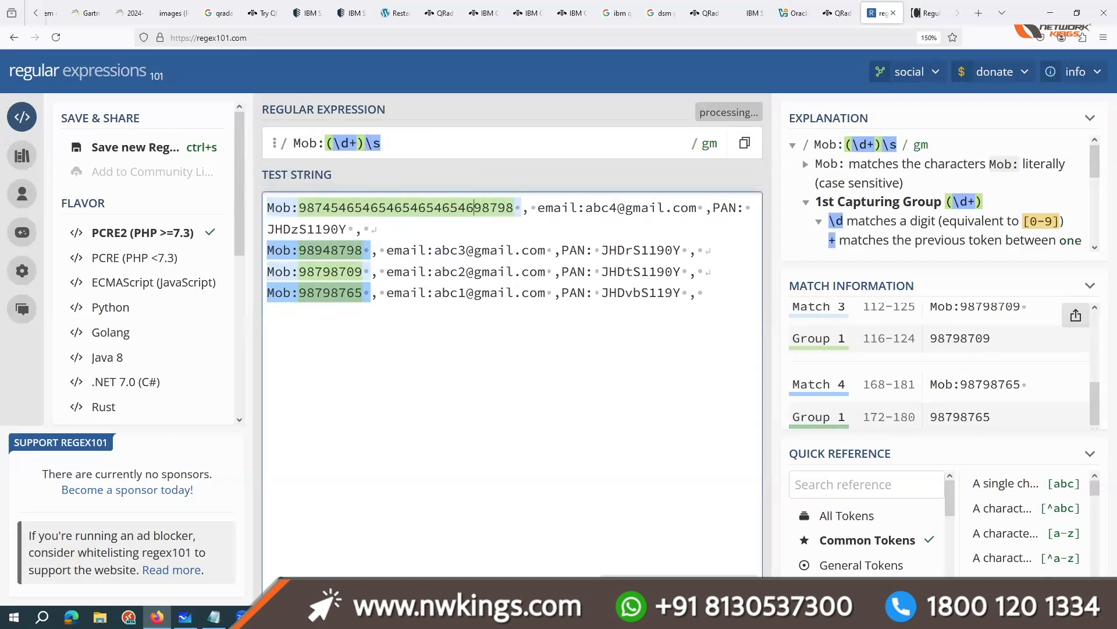
pyautogui.click(434, 207)
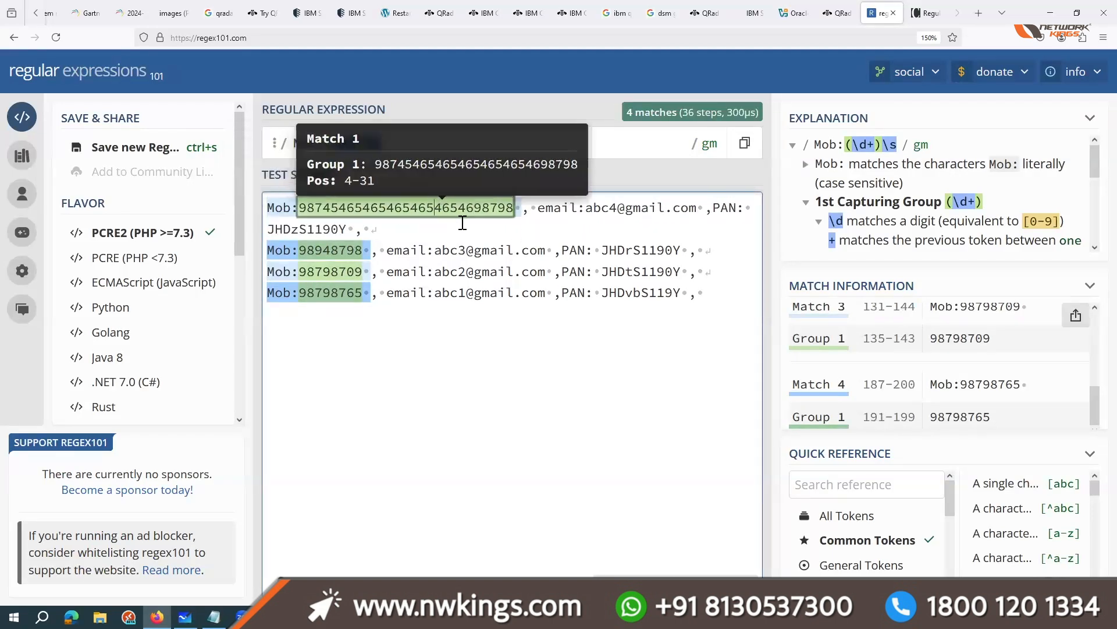
pyautogui.write('a')
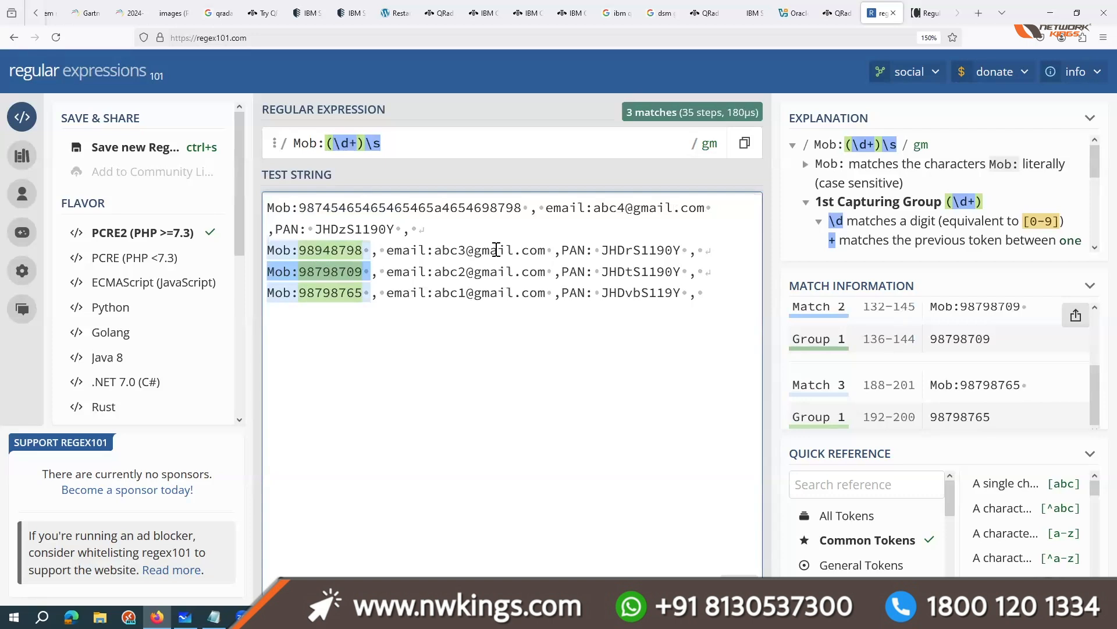
pyautogui.press('BackSpace')
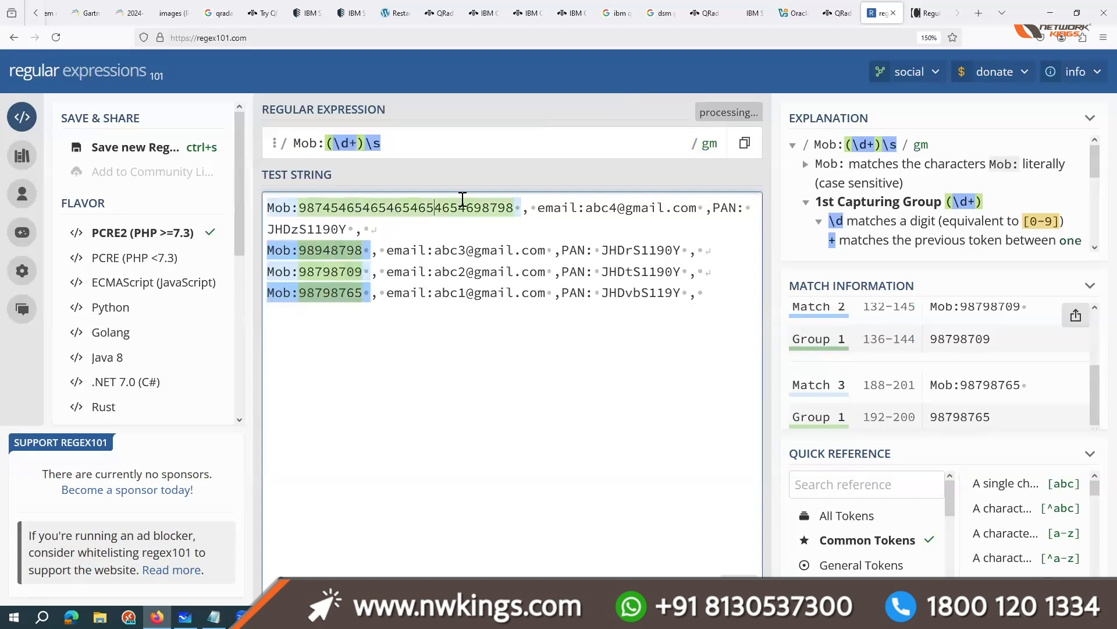
# Step: Switch to the regular-expression cheat sheet and review its Quantifiers section
pyautogui.moveTo(303, 210)
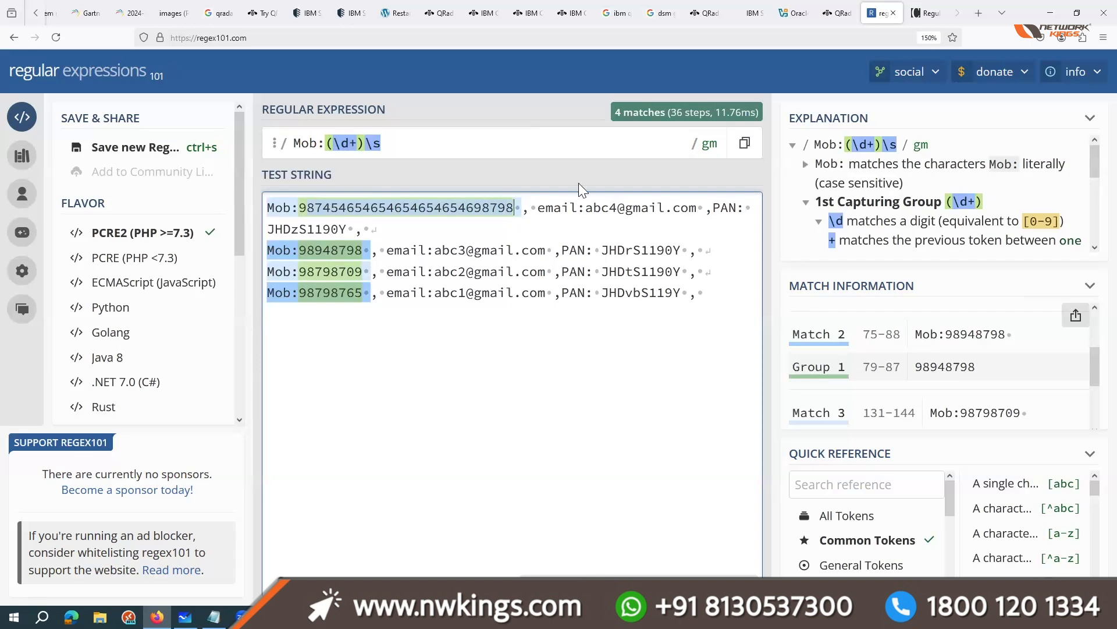
pyautogui.click(926, 13)
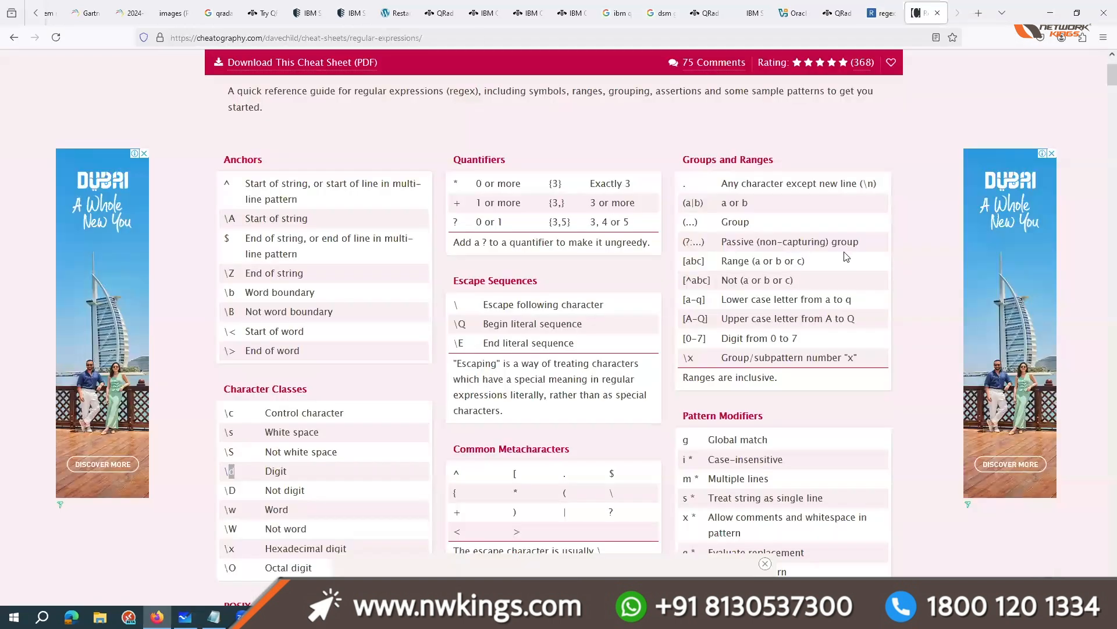
pyautogui.click(834, 250)
pyautogui.moveTo(465, 184); pyautogui.dragTo(611, 224)
pyautogui.click(476, 224)
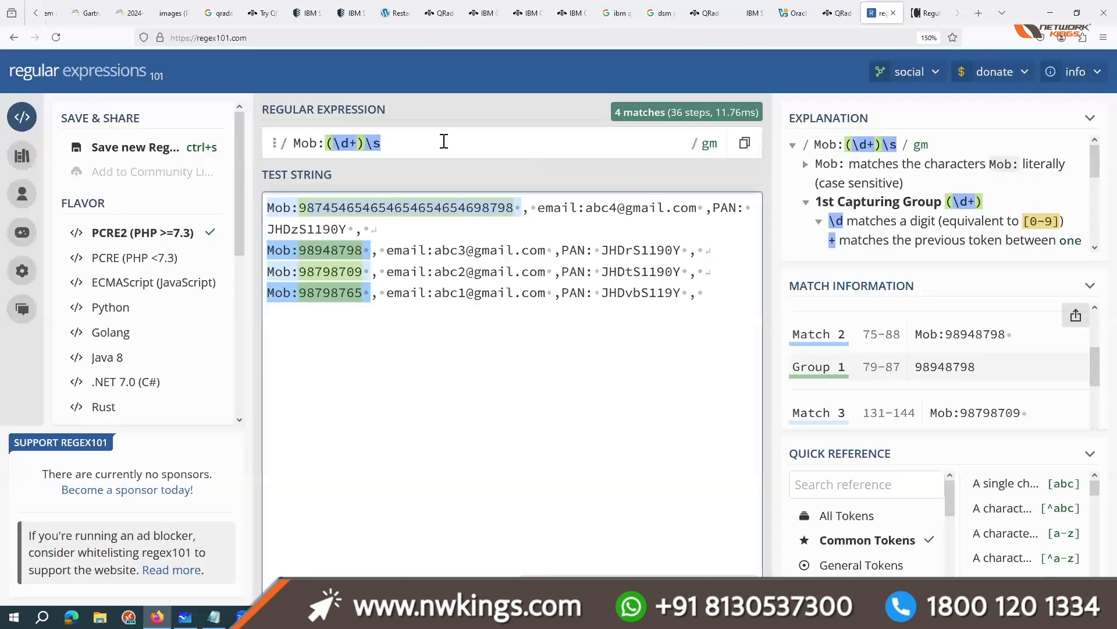
# Step: Return to regex101 and append a comma to the end of the regular expression
pyautogui.click(869, 17)
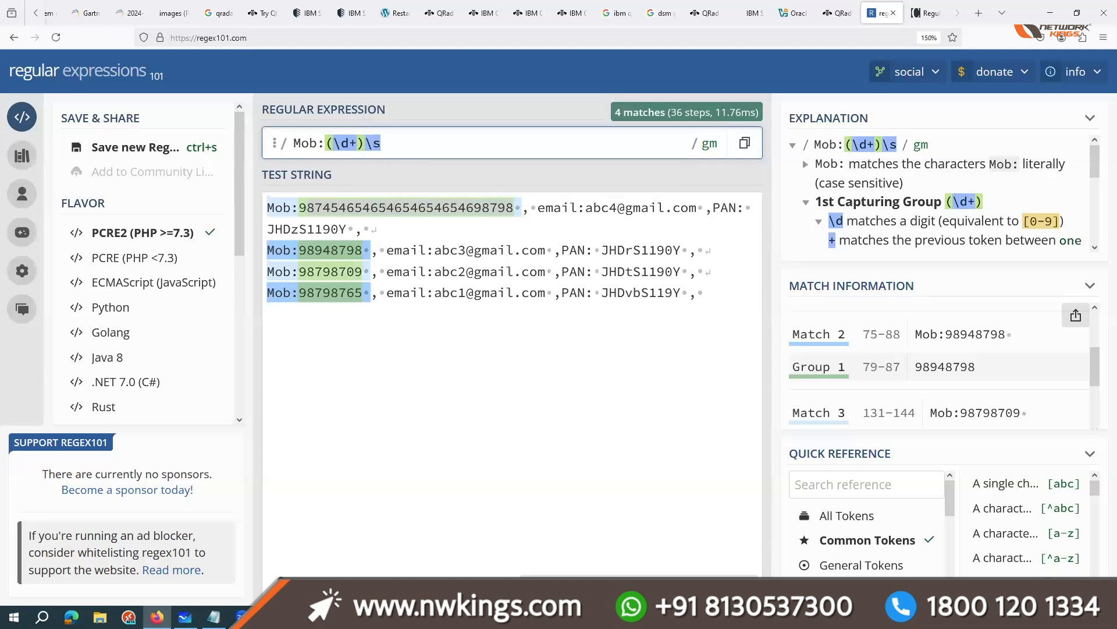
pyautogui.write(',')
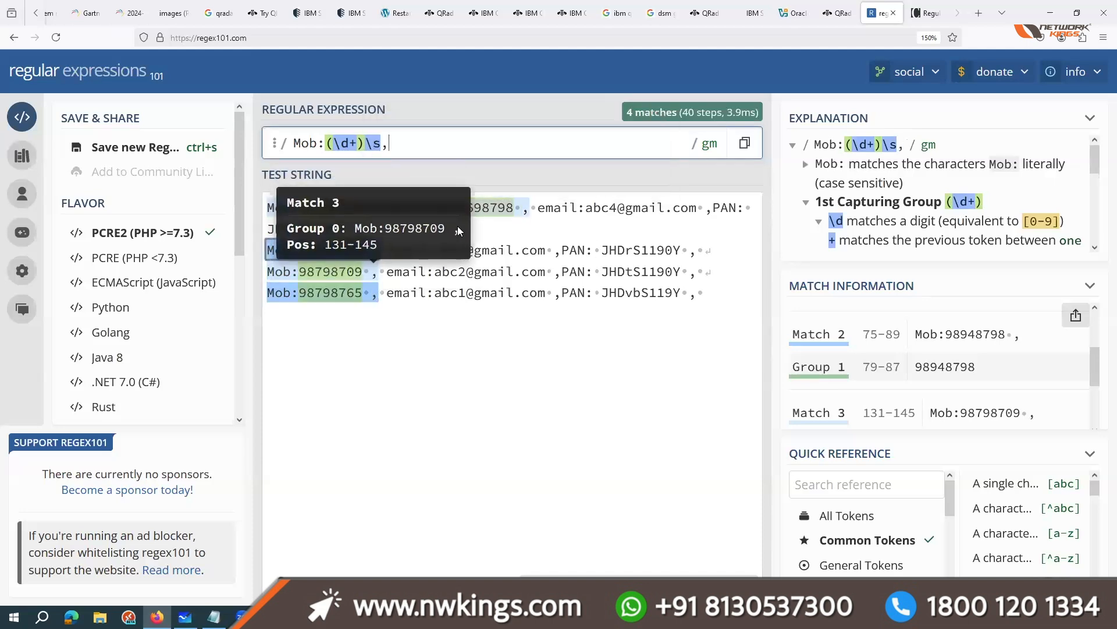
# Step: Remove the surplus digits from the first record's mobile number so that it is eight digits long
pyautogui.moveTo(458, 209); pyautogui.dragTo(365, 214)
pyautogui.press('BackSpace')
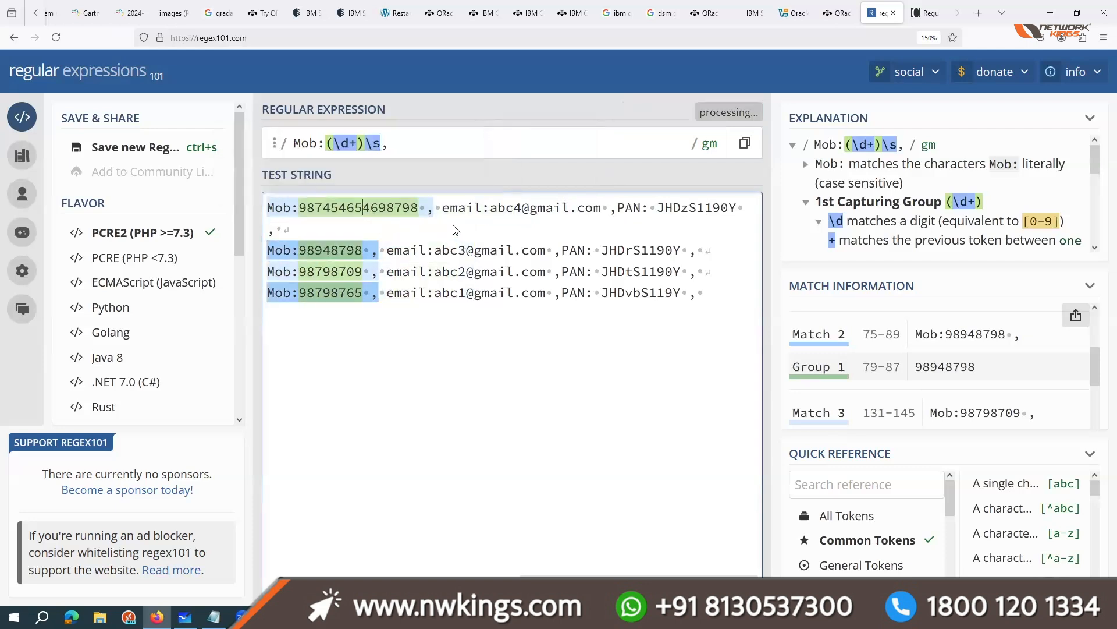
pyautogui.press('Delete')
pyautogui.press('Delete')
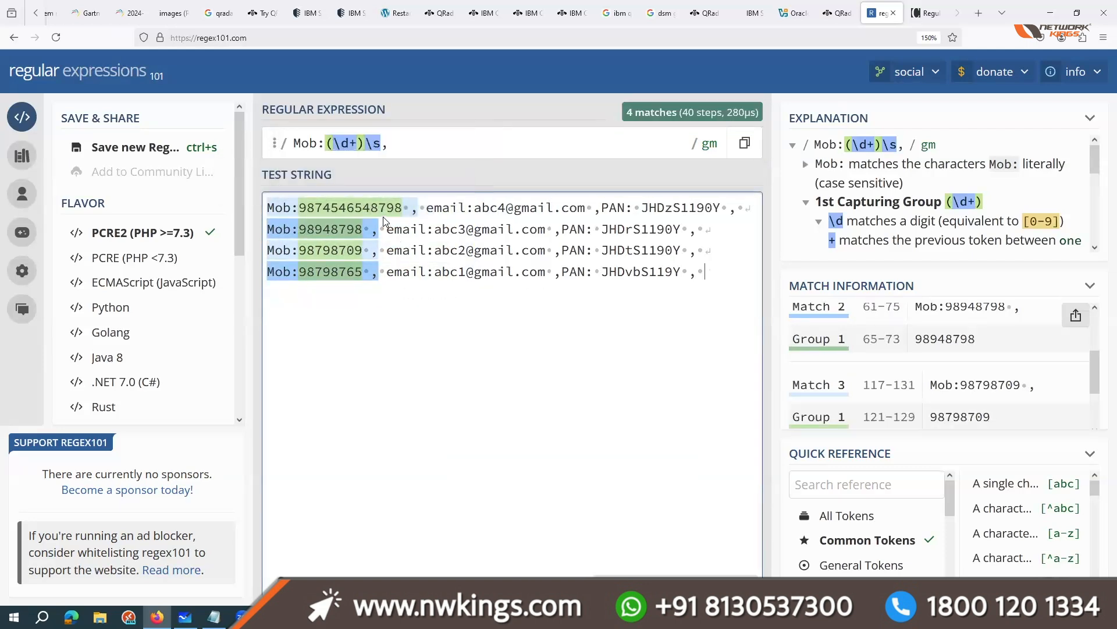
pyautogui.press('Delete')
pyautogui.press('Delete')
pyautogui.press('Delete')
pyautogui.press('Delete')
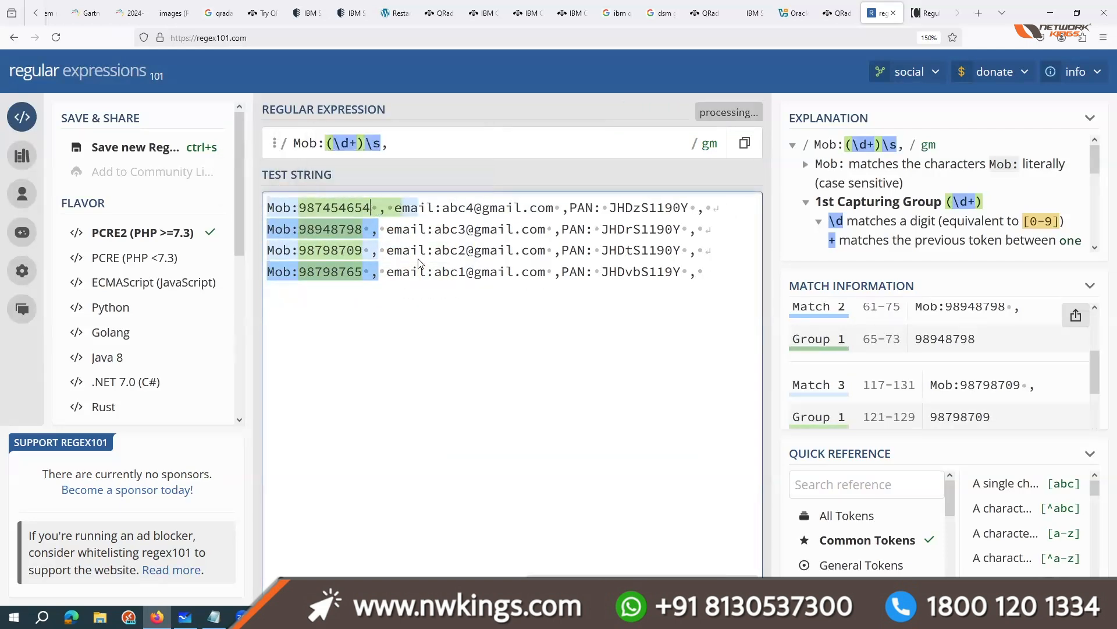
pyautogui.press('BackSpace')
pyautogui.click(483, 391)
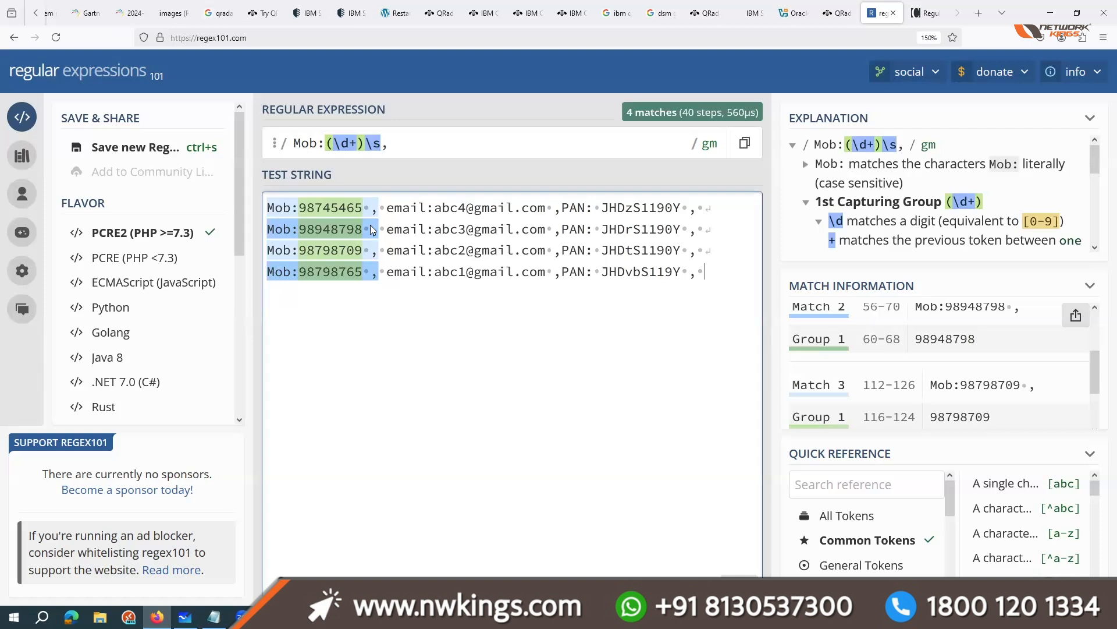
# Step: Append "\semail:" to the regular expression so it matches through the email label
pyautogui.click(402, 146)
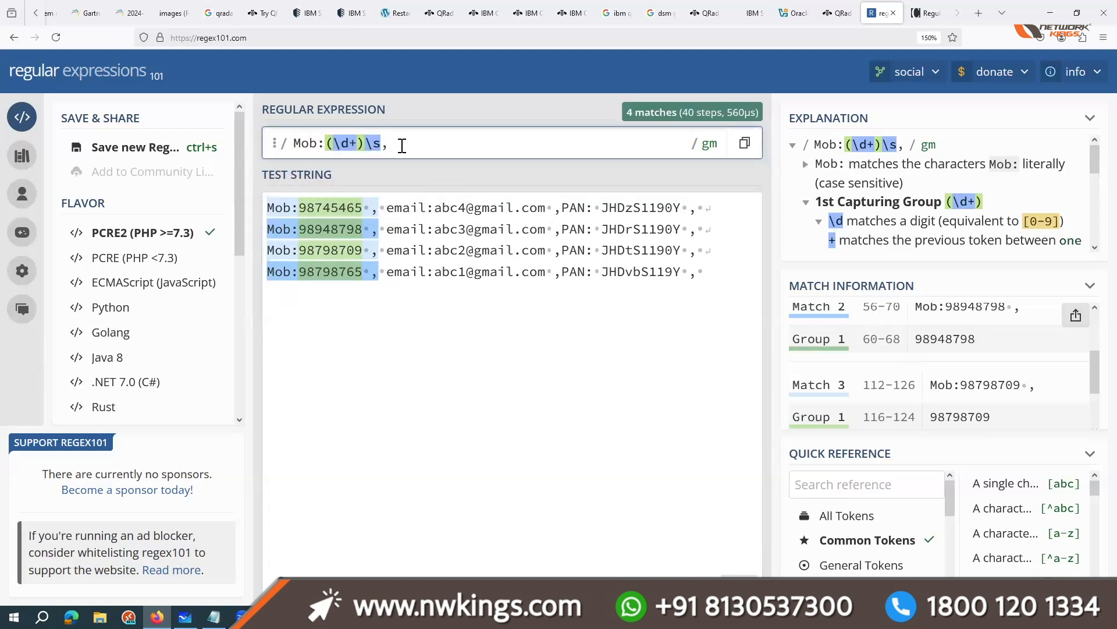
pyautogui.write('\\')
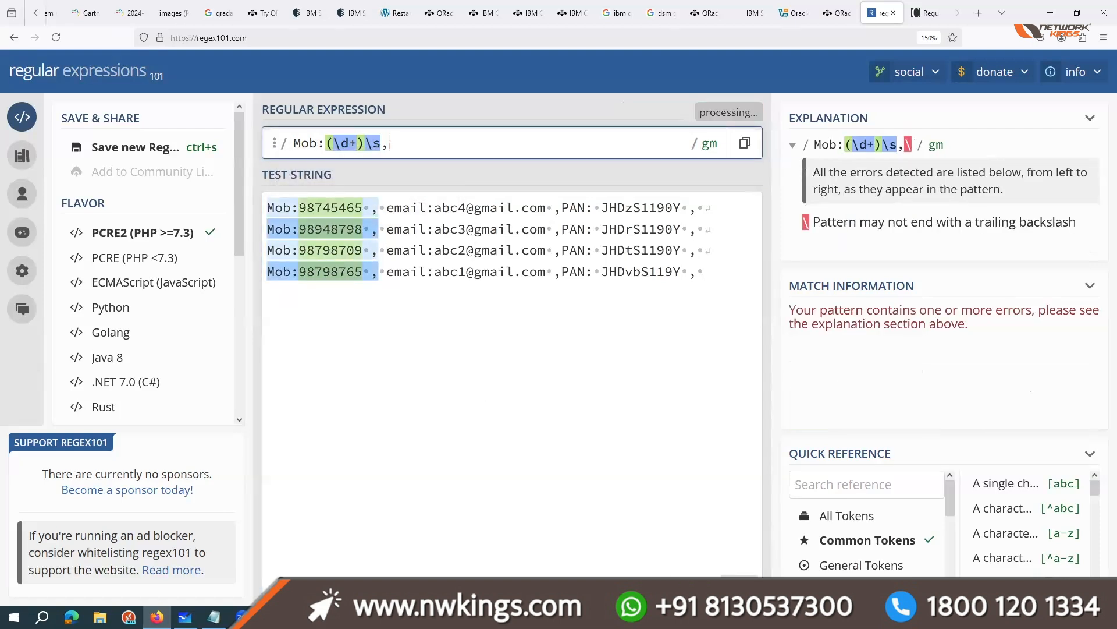
pyautogui.write('s')
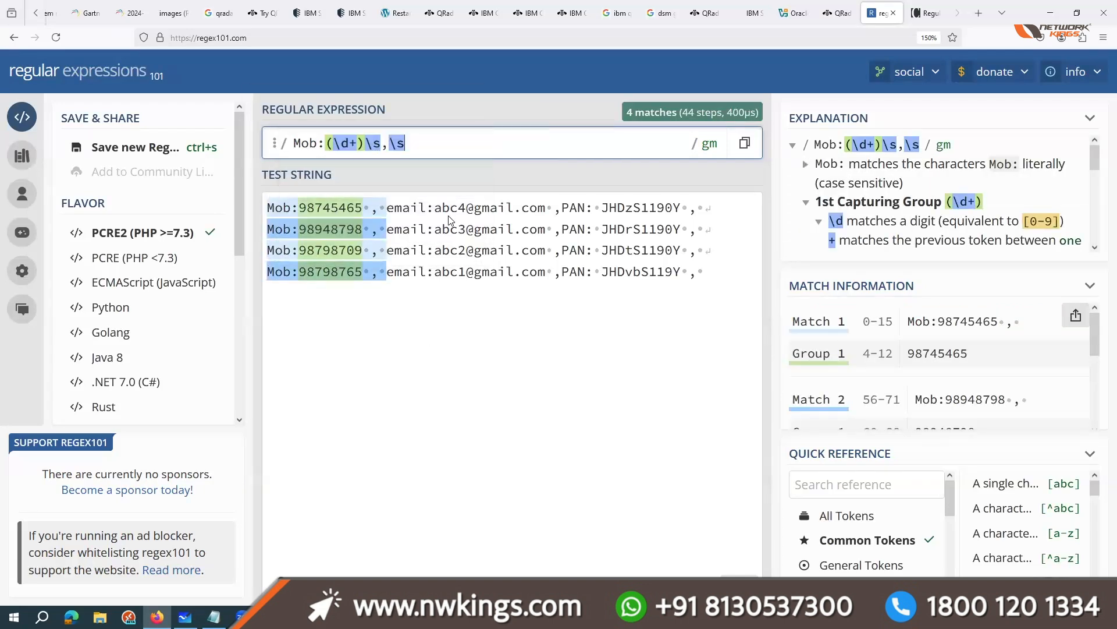
pyautogui.write('email')
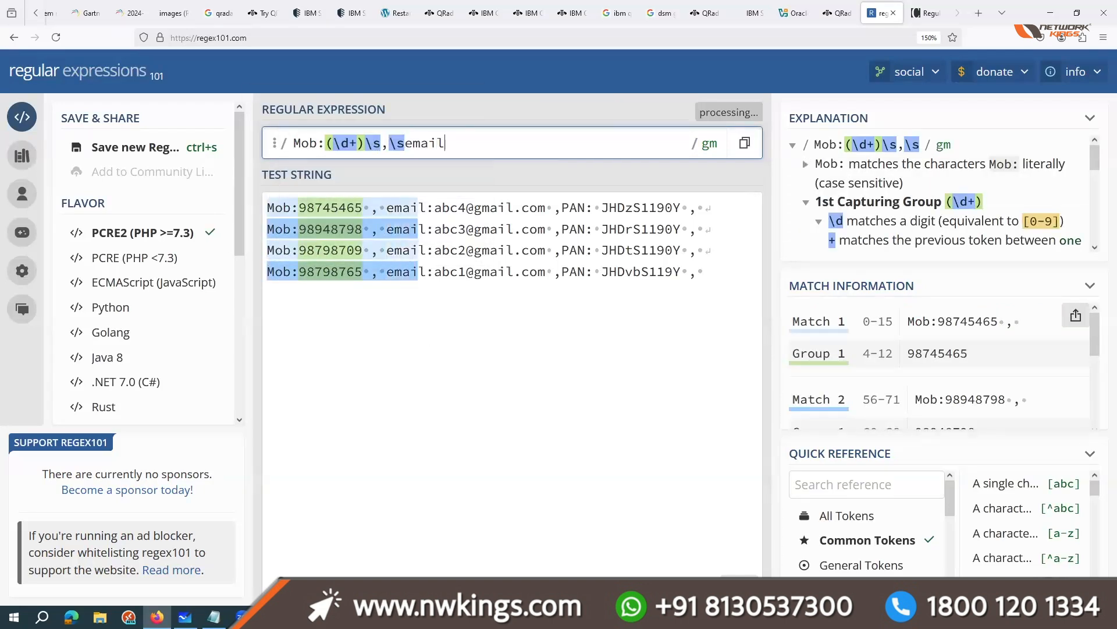
pyautogui.write(':')
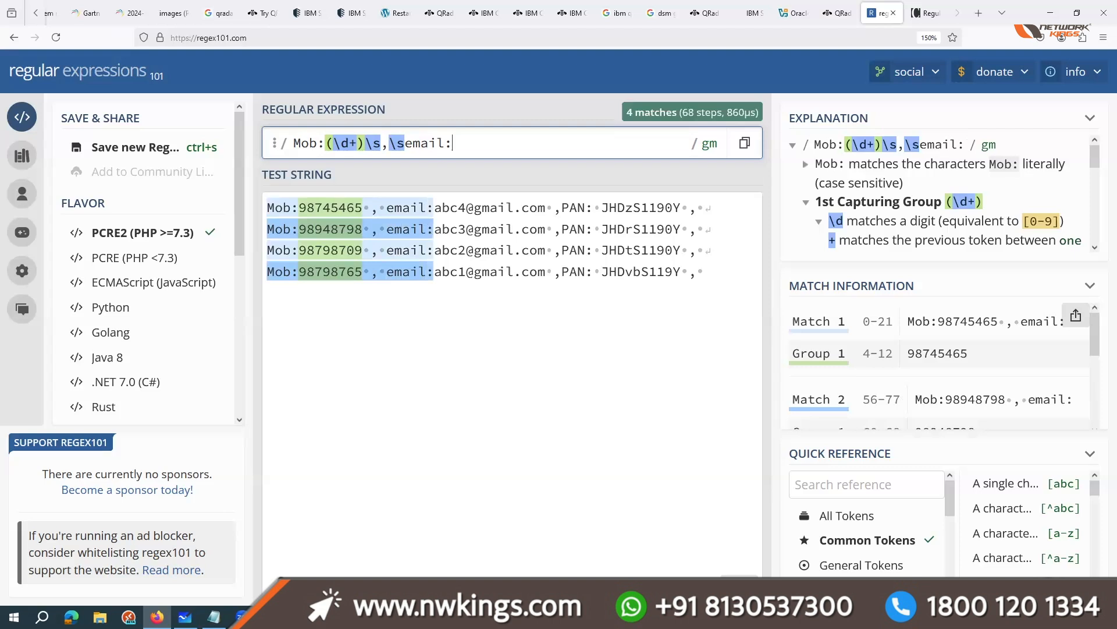
# Step: Replace the username in the first record's email with a dotted full name, and cut it down to the first name
pyautogui.click(457, 208)
pyautogui.moveTo(458, 207); pyautogui.dragTo(435, 205)
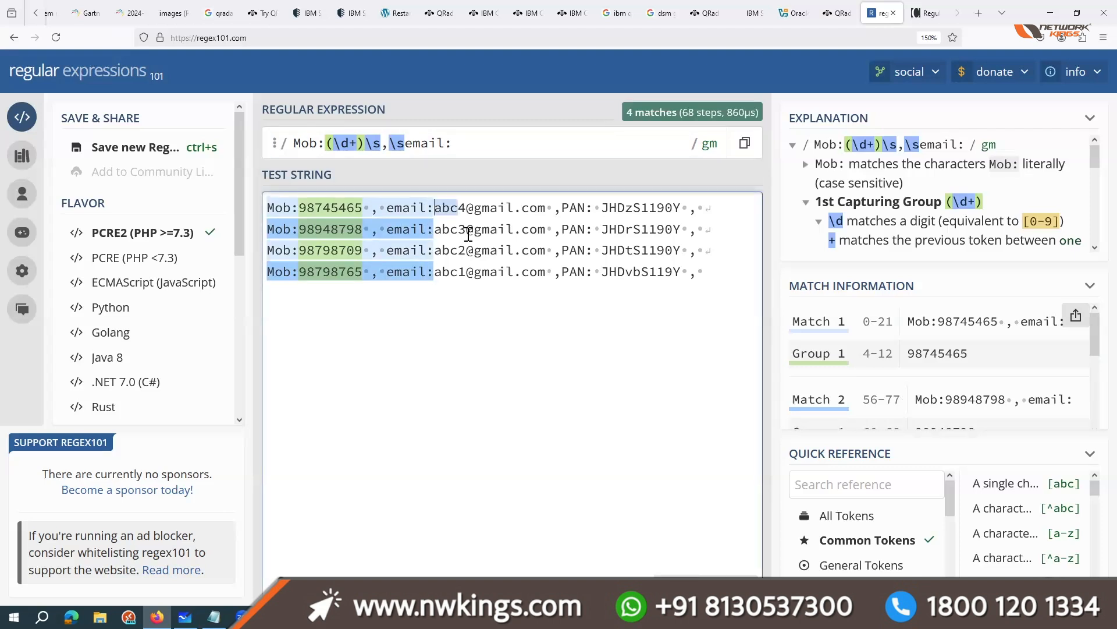
pyautogui.write('sundar')
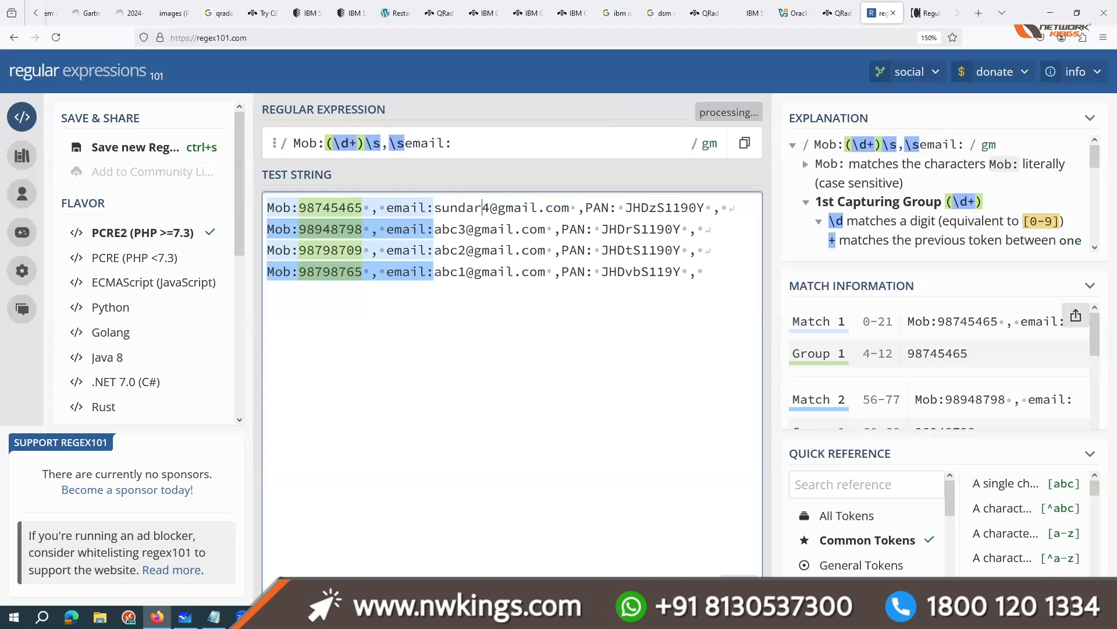
pyautogui.write('.pir')
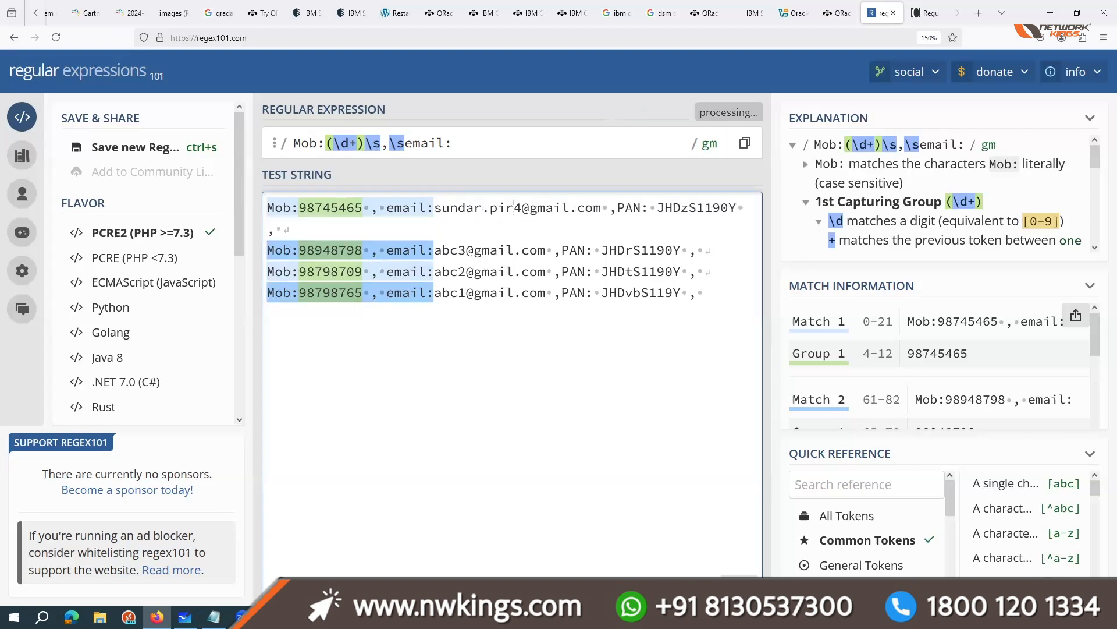
pyautogui.press('BackSpace')
pyautogui.press('BackSpace')
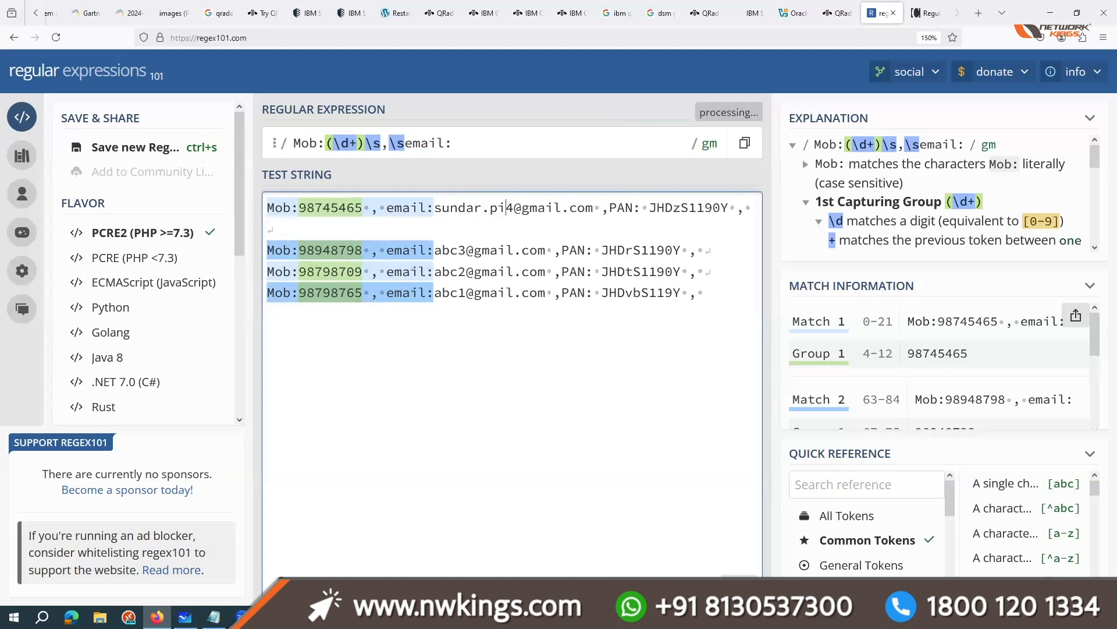
pyautogui.write('ichai')
pyautogui.press('Delete')
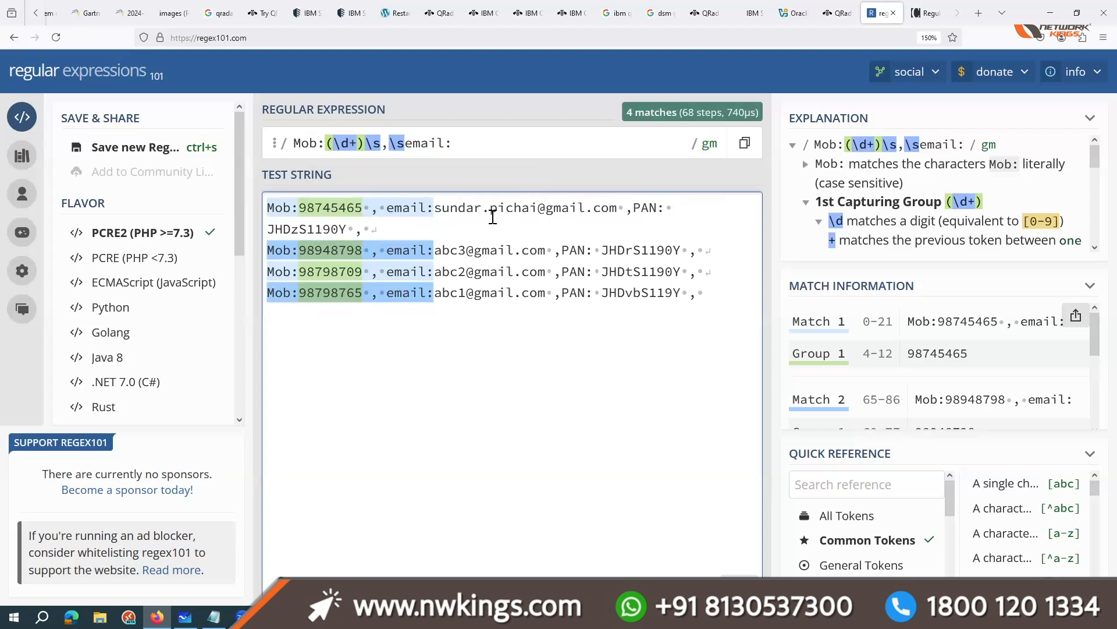
pyautogui.moveTo(537, 207); pyautogui.dragTo(480, 210)
pyautogui.press('Delete')
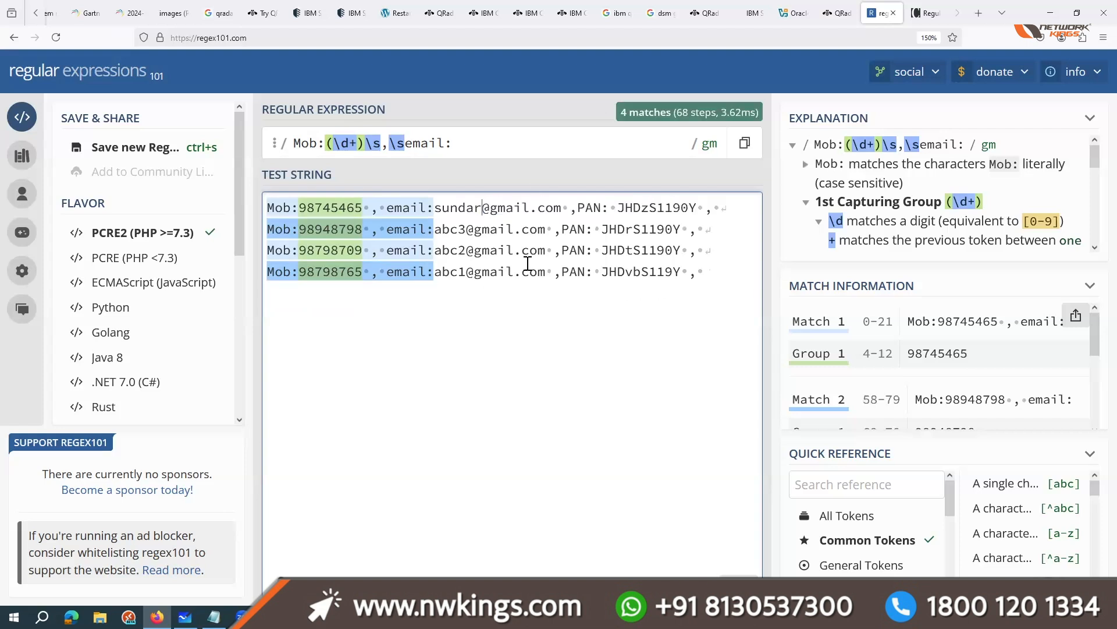
# Step: Append "(.*?)@" to the regular expression to capture the email username before the at sign
pyautogui.click(470, 149)
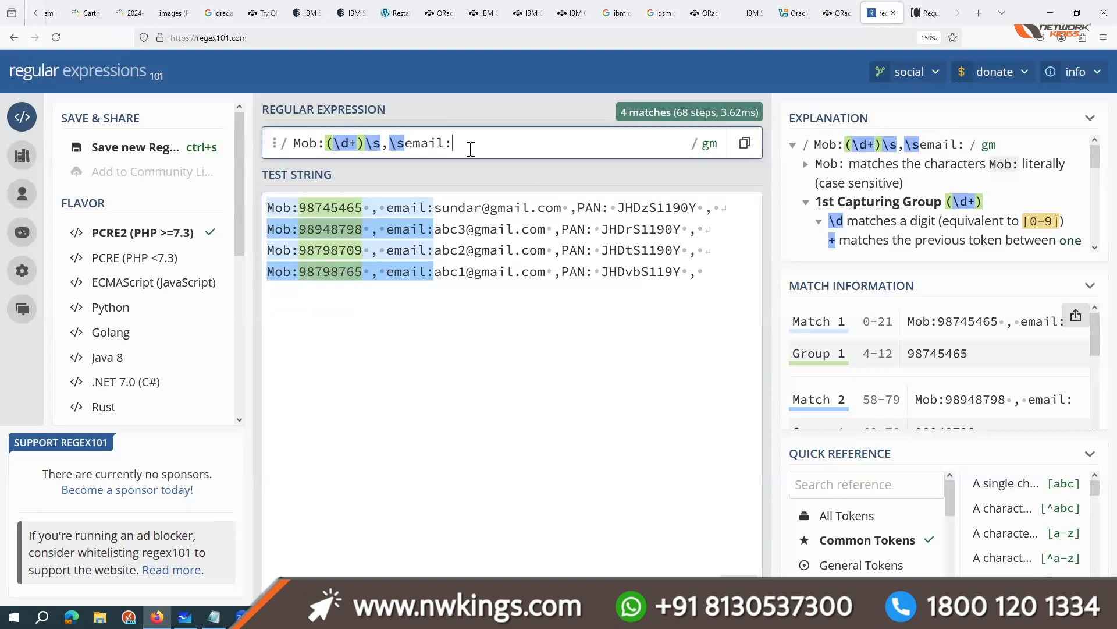
pyautogui.write('(')
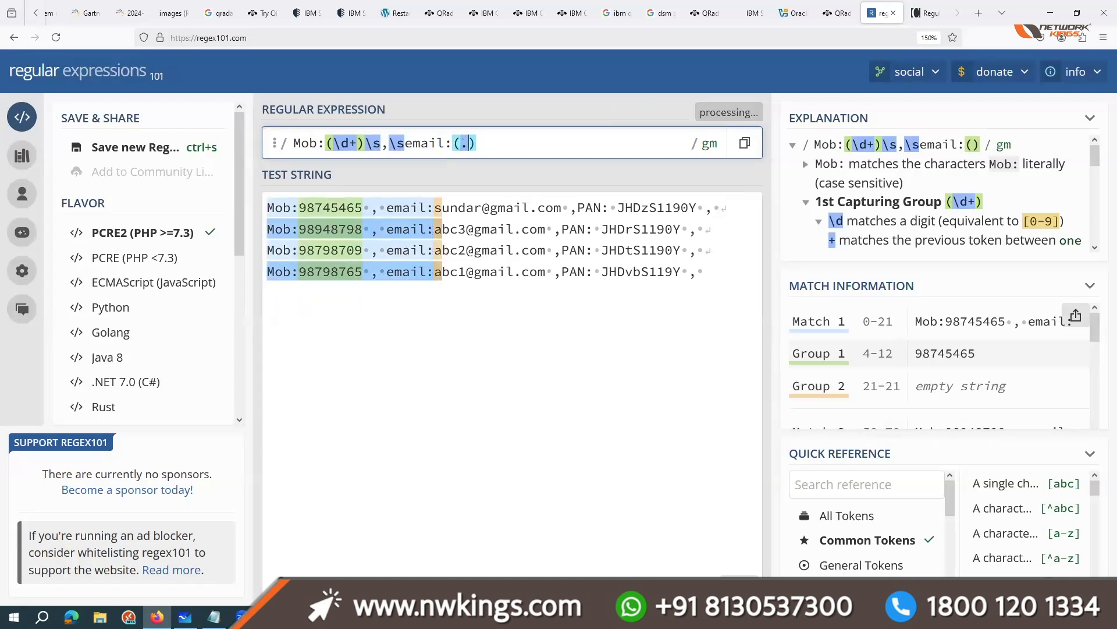
pyautogui.write('.*?)')
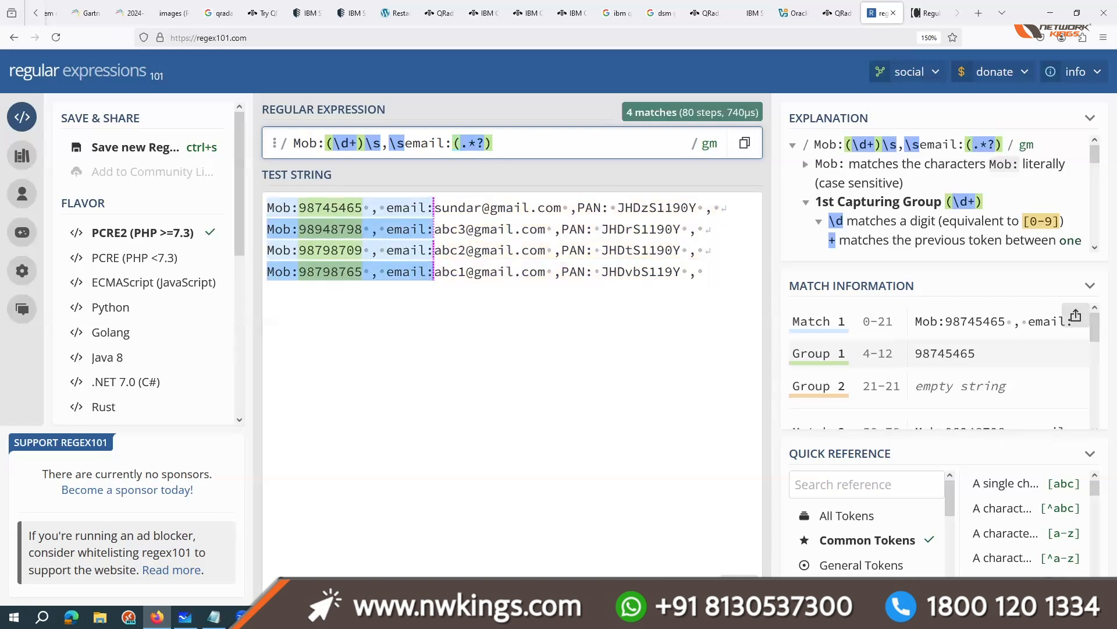
pyautogui.write('@')
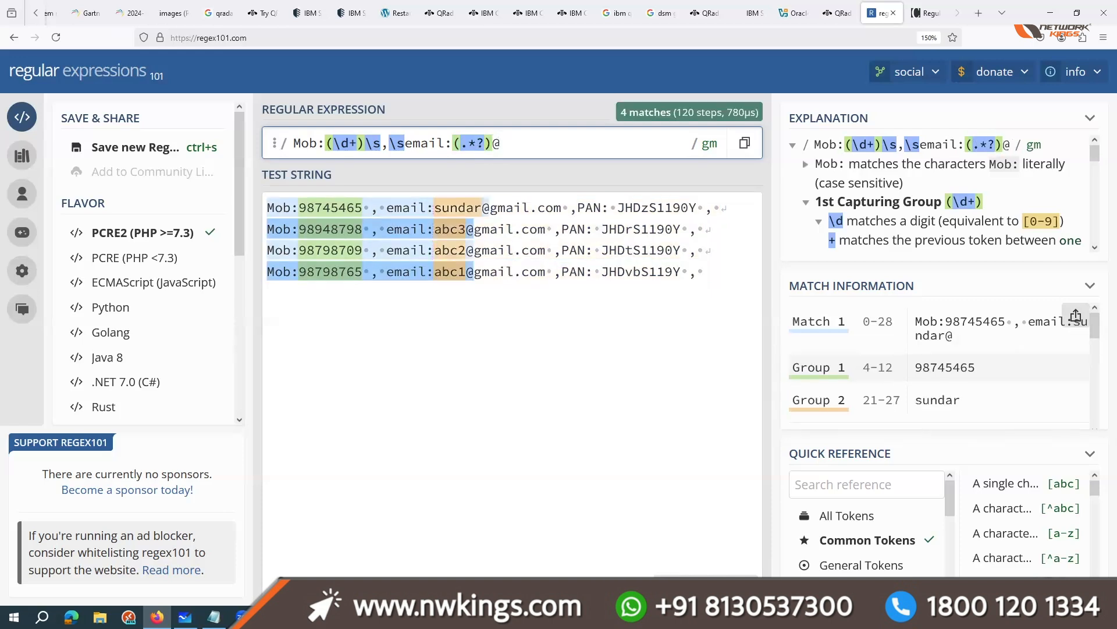
pyautogui.write('(')
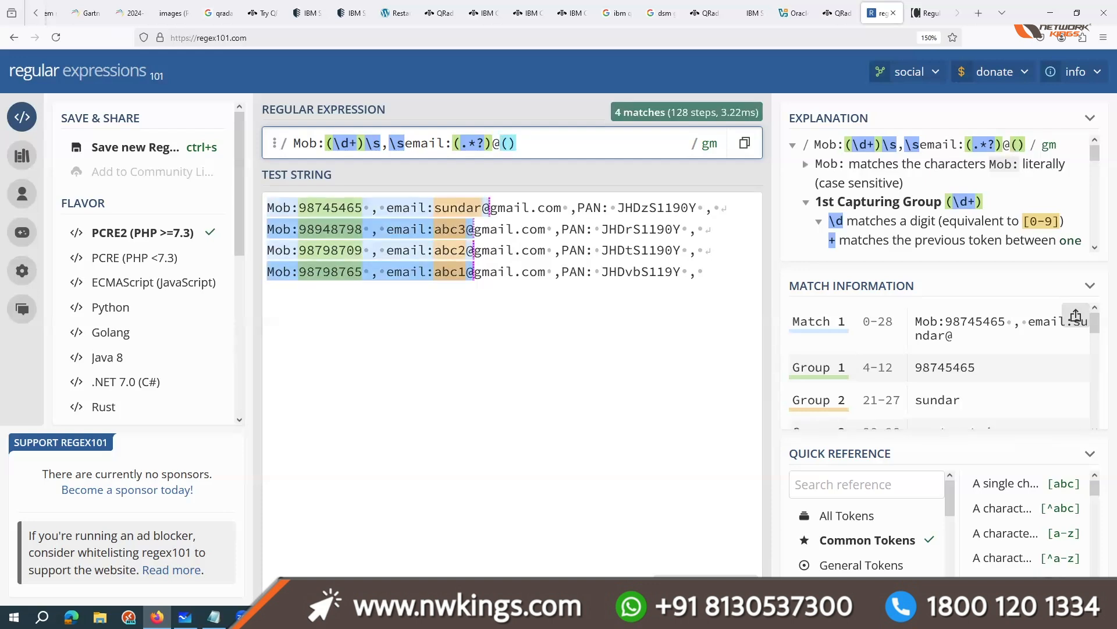
pyautogui.write('.*?)')
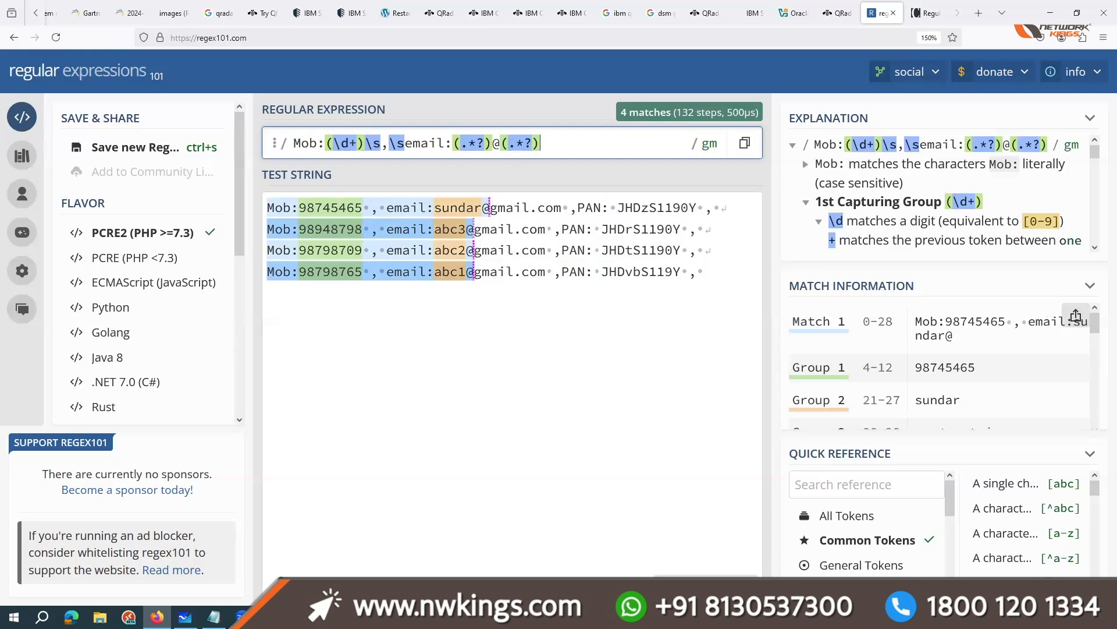
pyautogui.write('\\s')
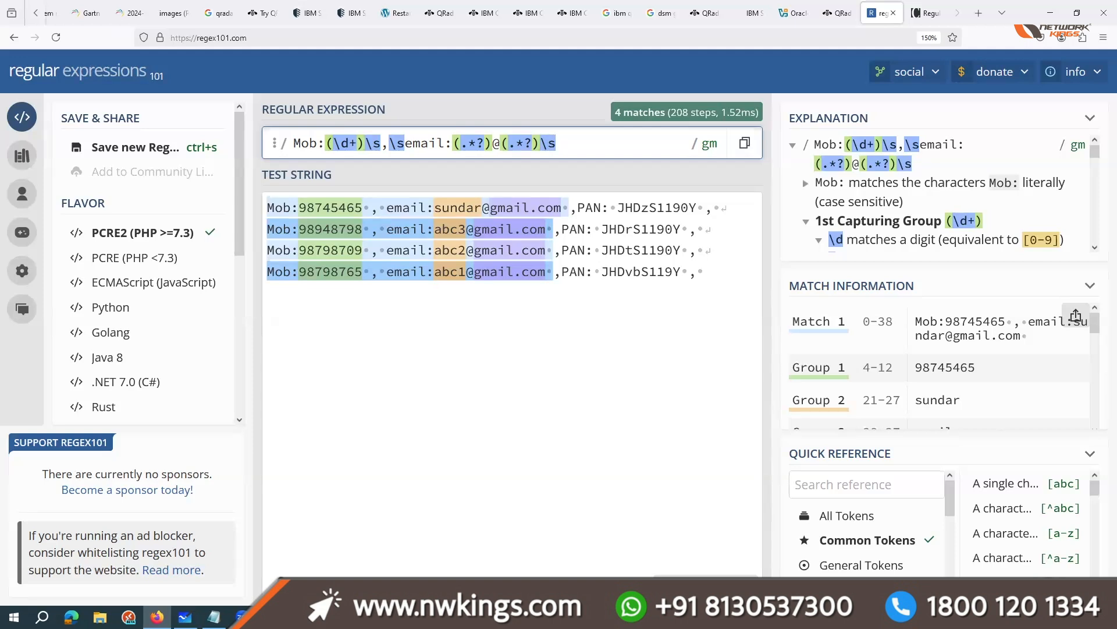
# Step: Replace the trailing "\s" in the regular expression with "\.com", and select the whole expression
pyautogui.write('\\.')
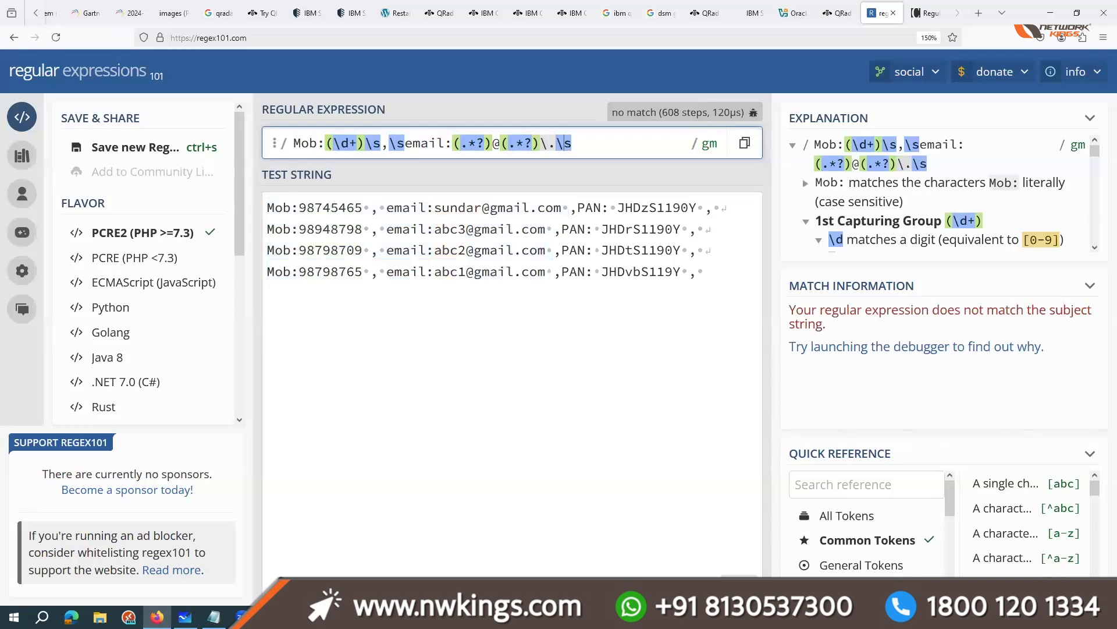
pyautogui.press('BackSpace')
pyautogui.press('BackSpace')
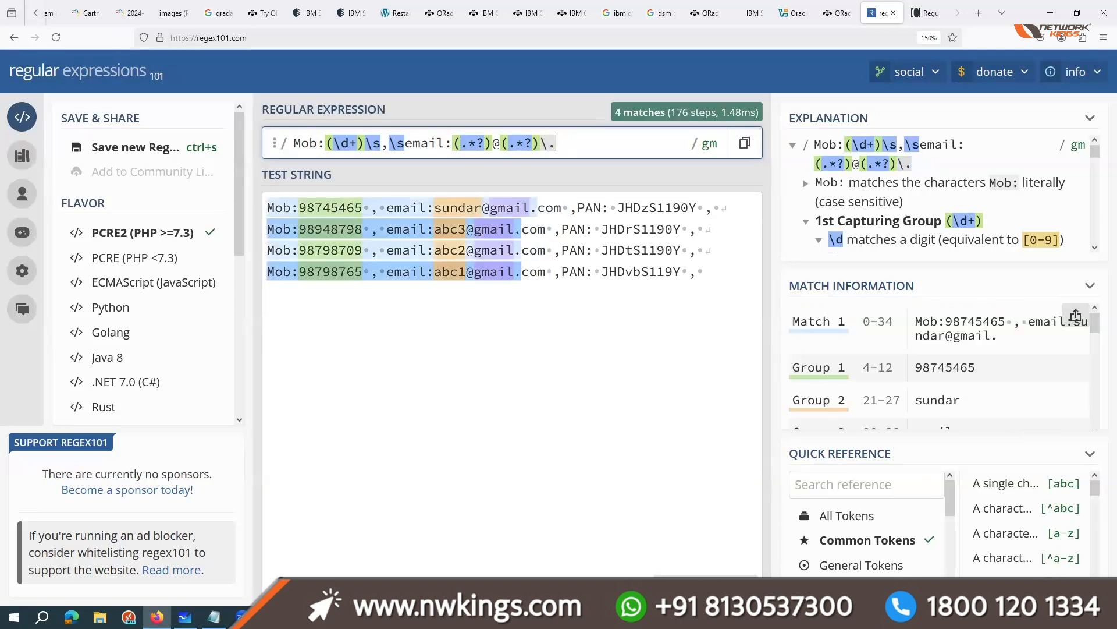
pyautogui.write('com')
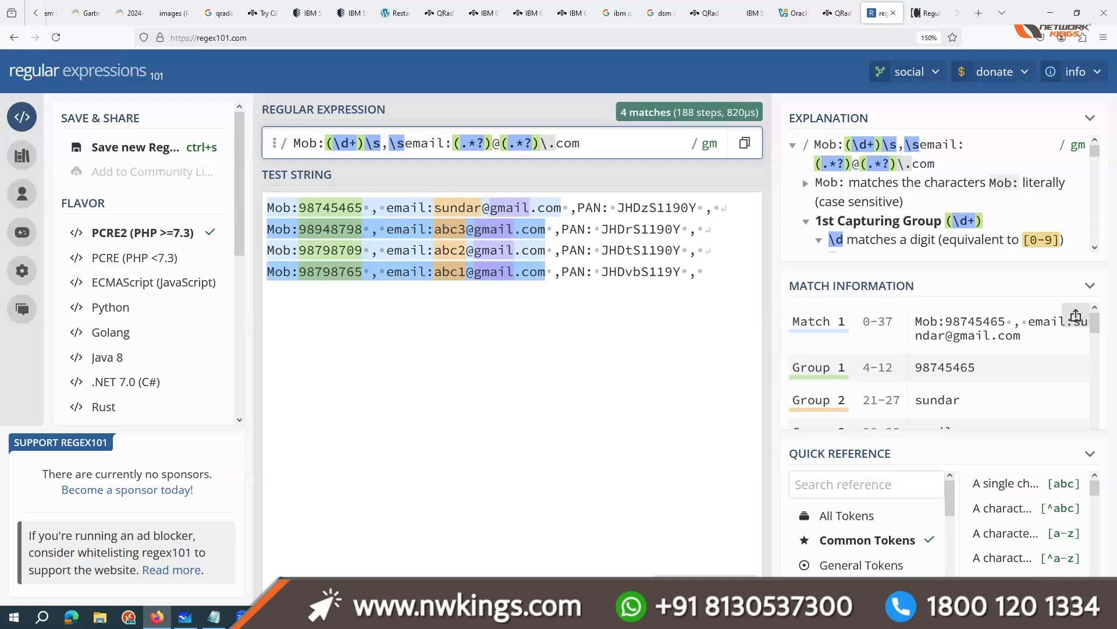
pyautogui.moveTo(295, 146); pyautogui.dragTo(594, 147)
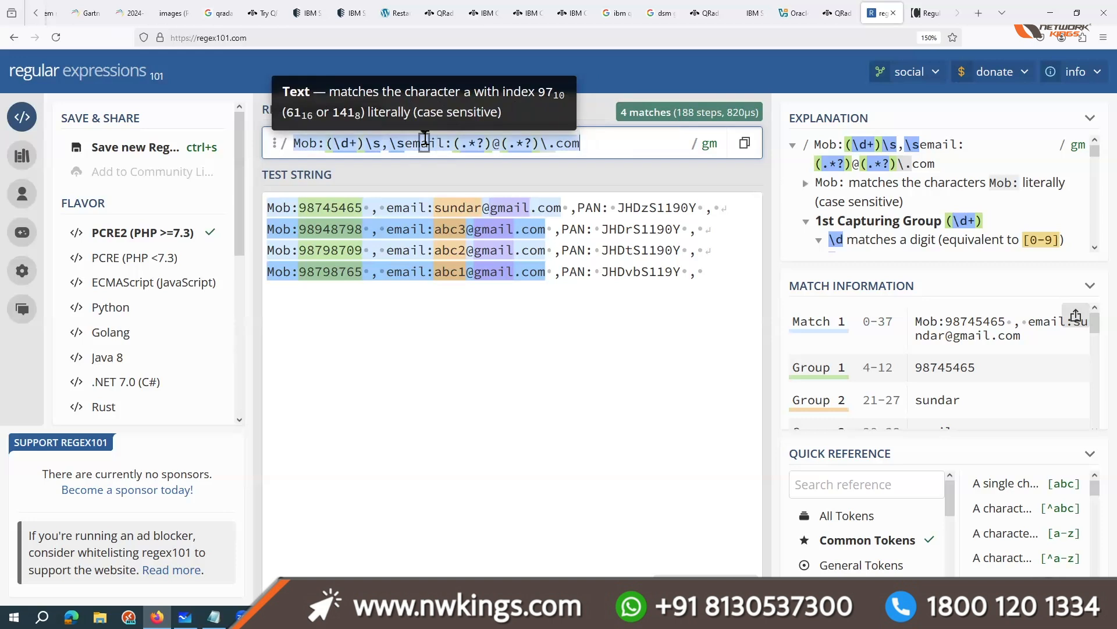
# Step: Switch to the QRadar training brochure PDF and review the course outline from Module 3 to the Module 4 architecture topics
pyautogui.click(38, 22)
pyautogui.click(36, 14)
pyautogui.click(61, 12)
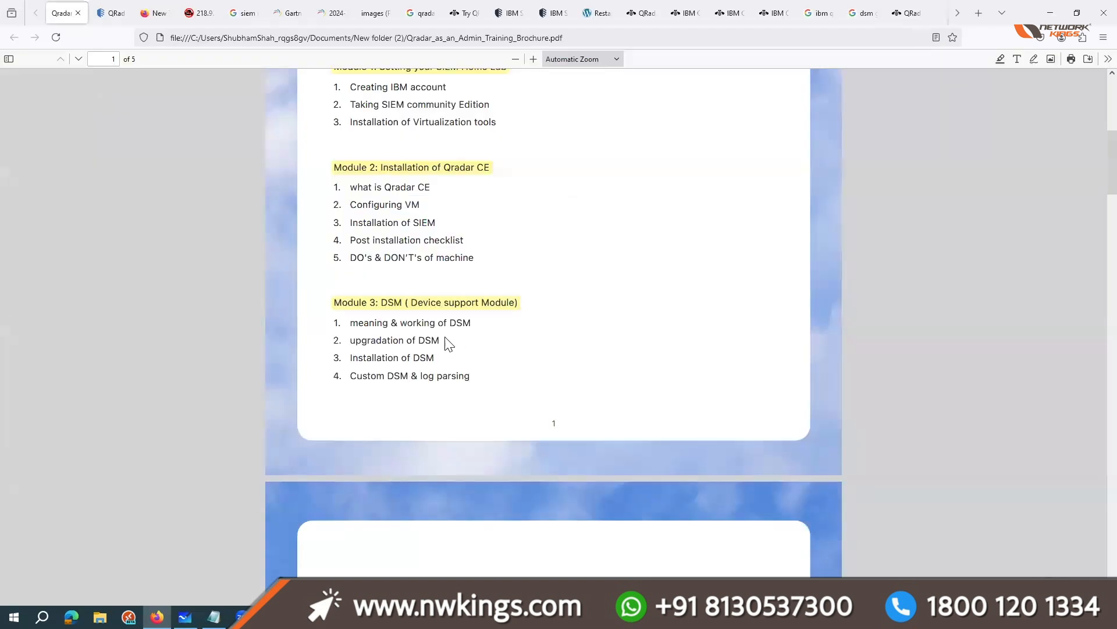
pyautogui.scroll(-5, 507, 291)
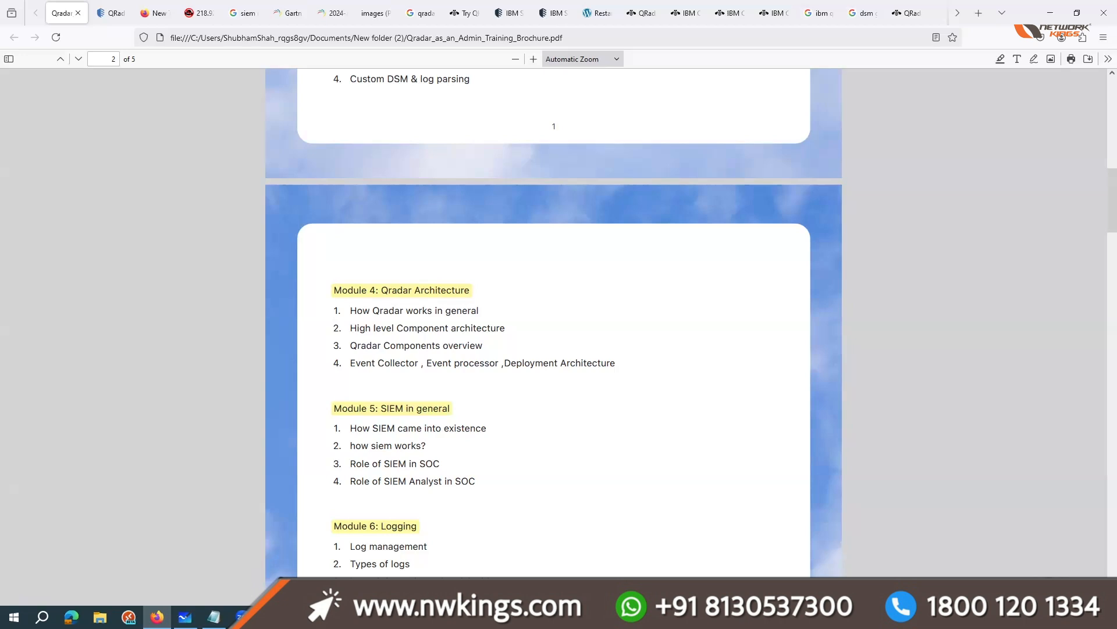
# Step: Switch to Notepad and add the line "unknwon , Stored" below the "regex , parsing" note
pyautogui.click(213, 617)
pyautogui.scroll(-1, 426, 507)
pyautogui.press('Return')
pyautogui.press('Return')
pyautogui.write('unk')
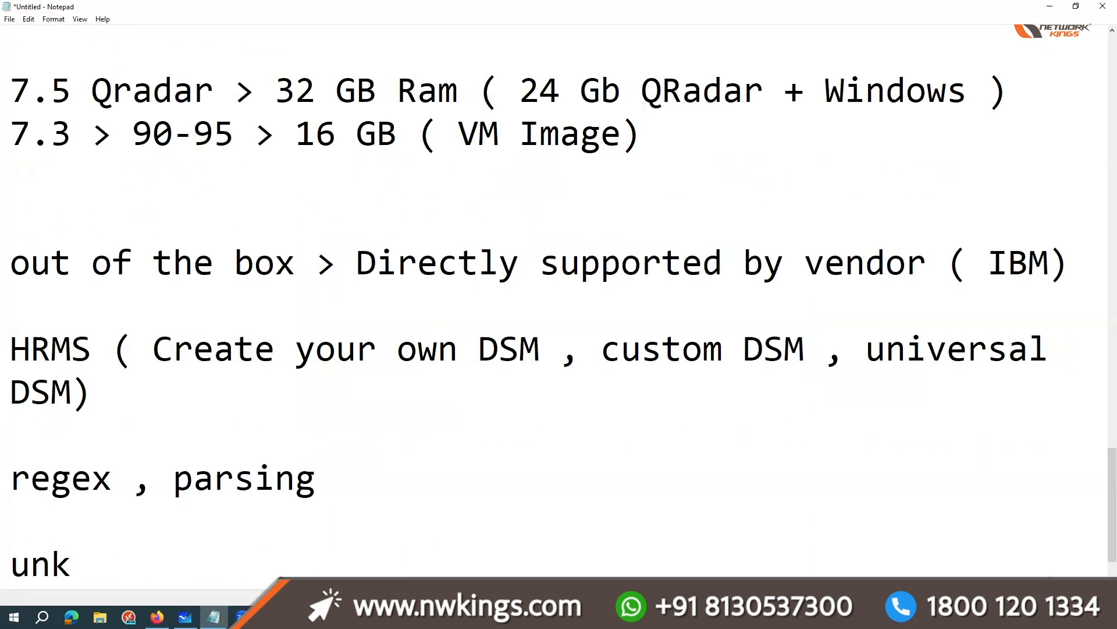
pyautogui.write('nwons')
pyautogui.press('BackSpace')
pyautogui.press('BackSpace')
pyautogui.write(', Stored ')
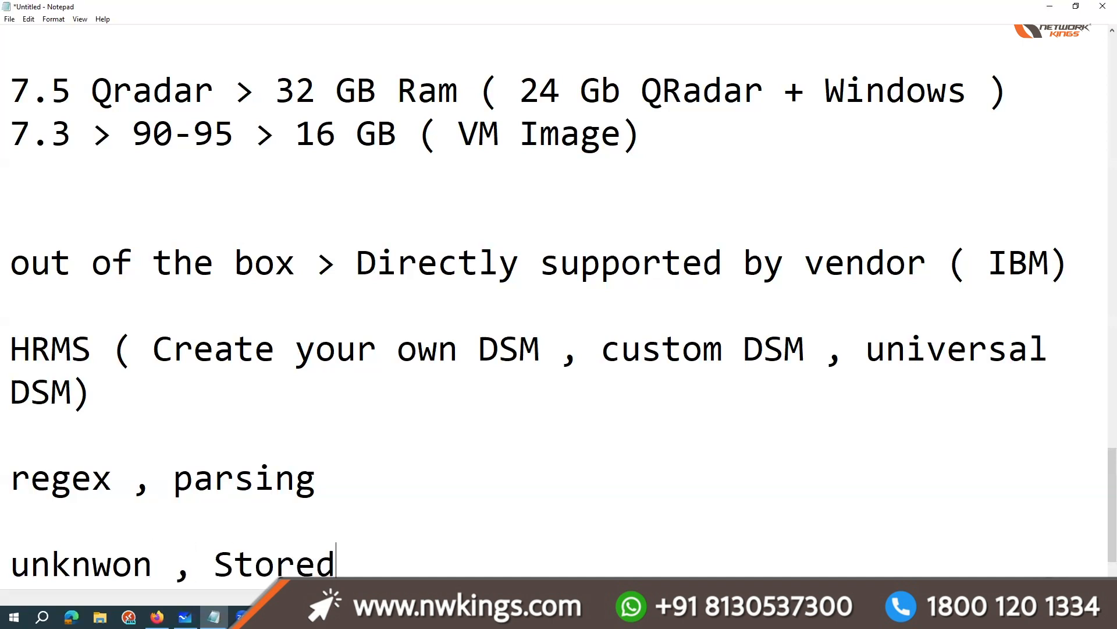
pyautogui.write(', ')
pyautogui.write('non sup')
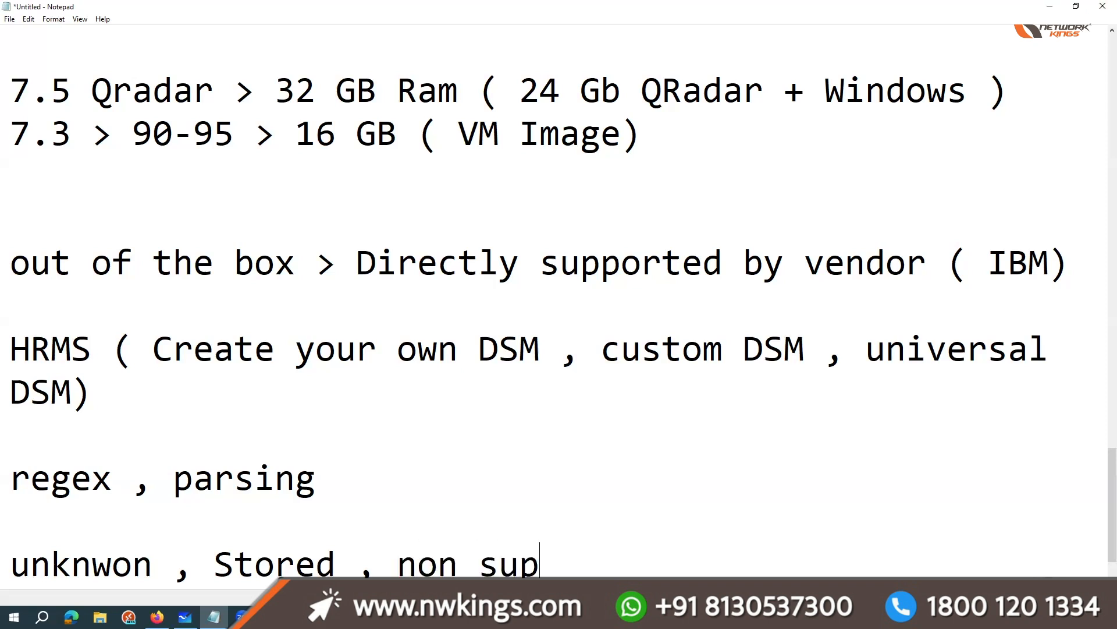
pyautogui.write('ported')
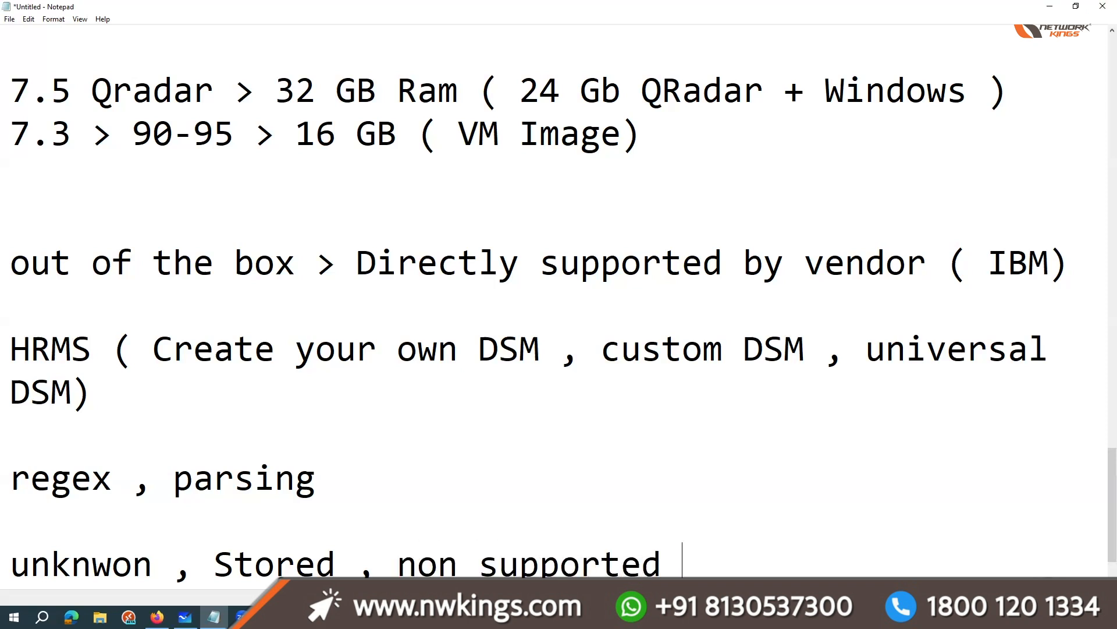
# Step: Switch to the browser and look over IBM's "QRadar supported DSMs" documentation page
pyautogui.click(1051, 7)
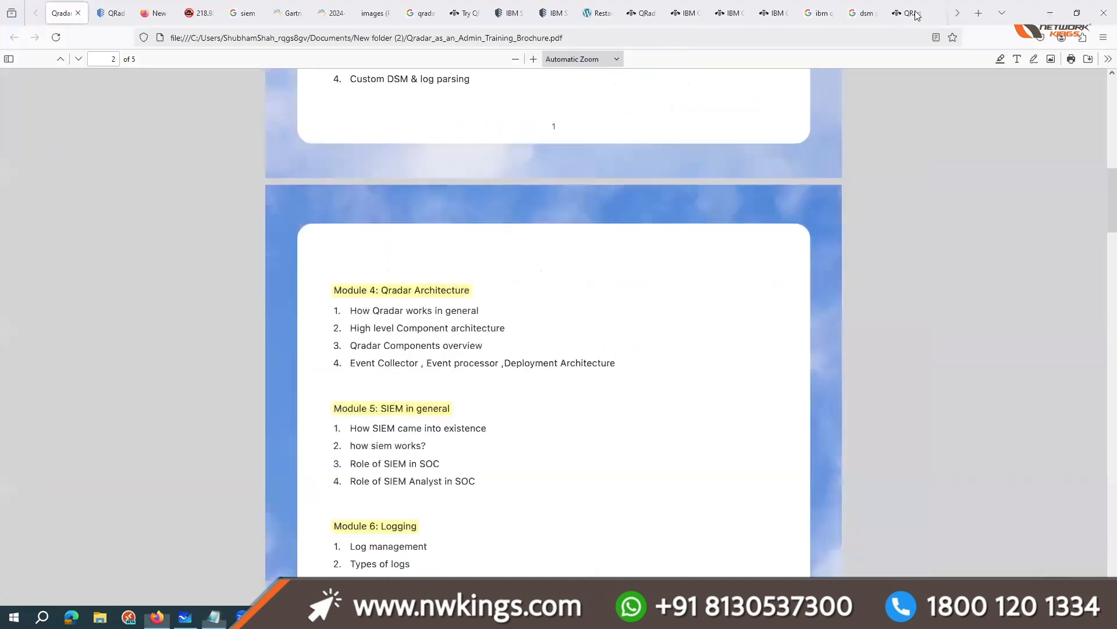
pyautogui.click(911, 12)
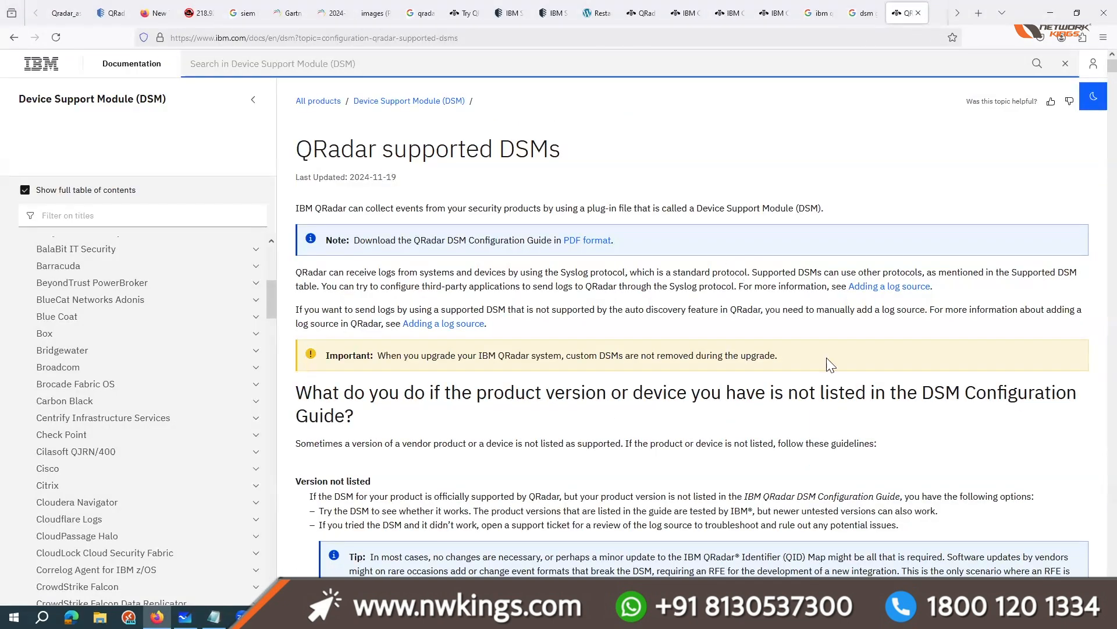
pyautogui.scroll(-10, 831, 365)
pyautogui.scroll(10, 830, 365)
# Step: Open Log Activity in the QRadar console and start a new event filter with Category as its parameter
pyautogui.click(117, 12)
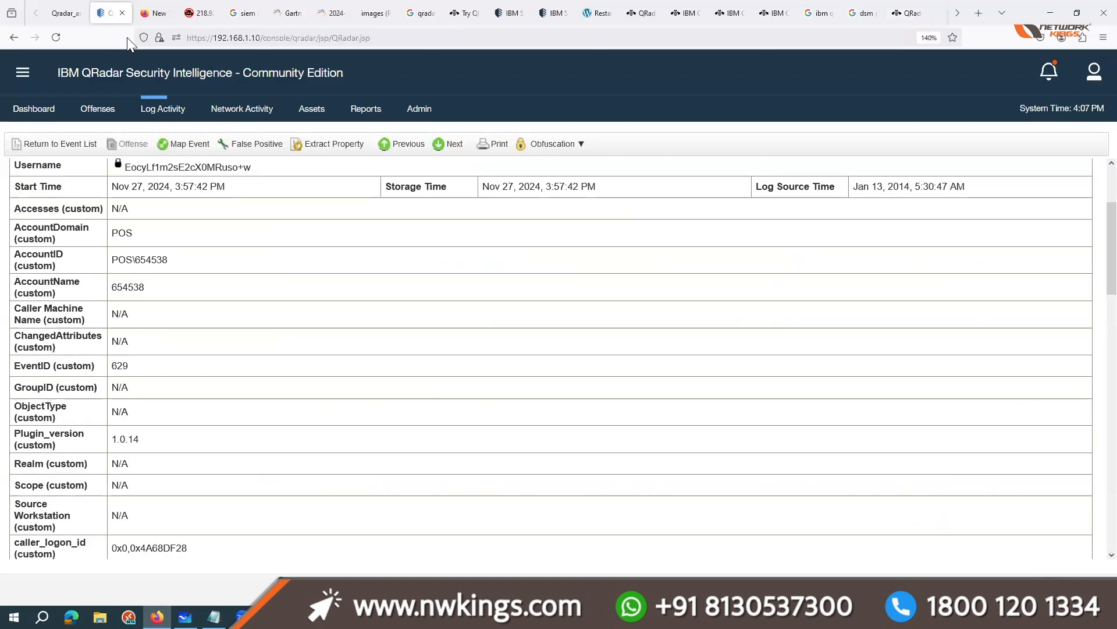
pyautogui.click(158, 110)
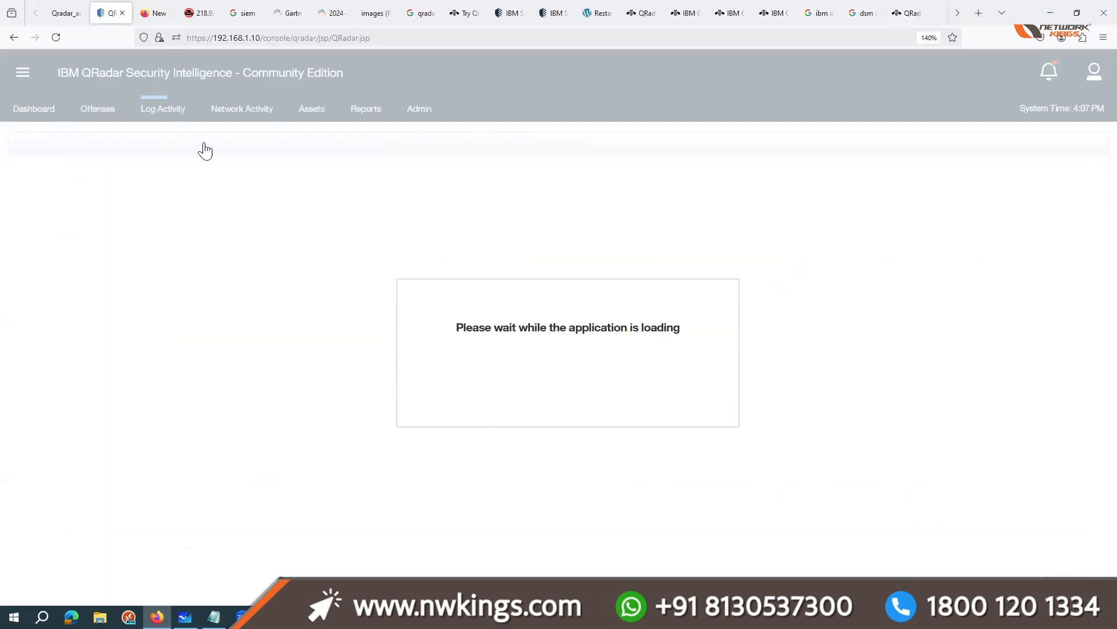
pyautogui.click(173, 147)
pyautogui.click(389, 368)
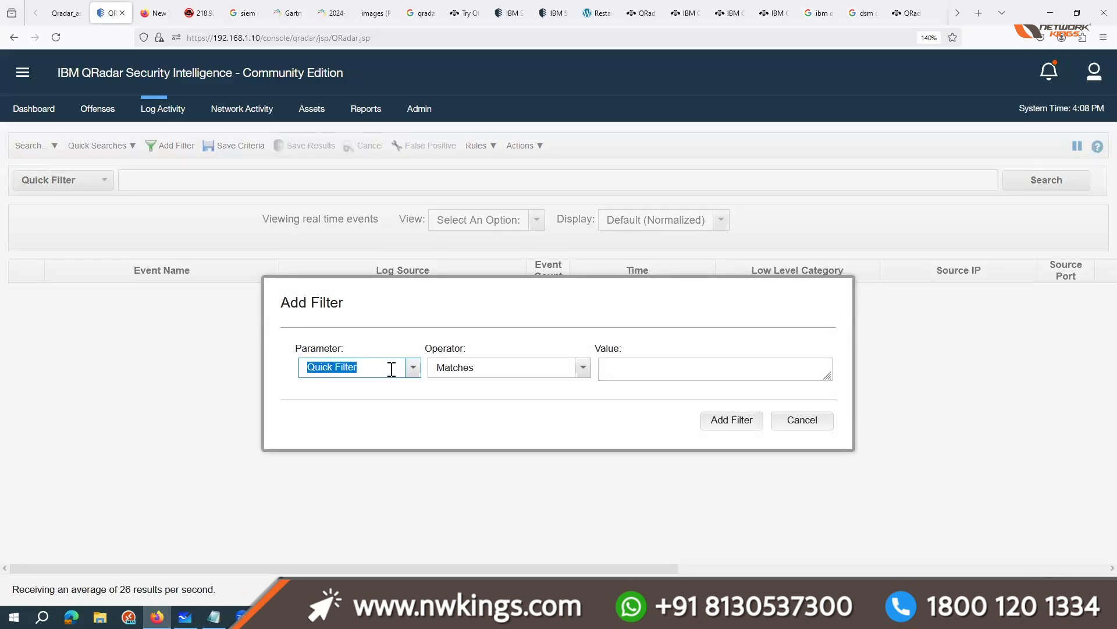
pyautogui.write('cat')
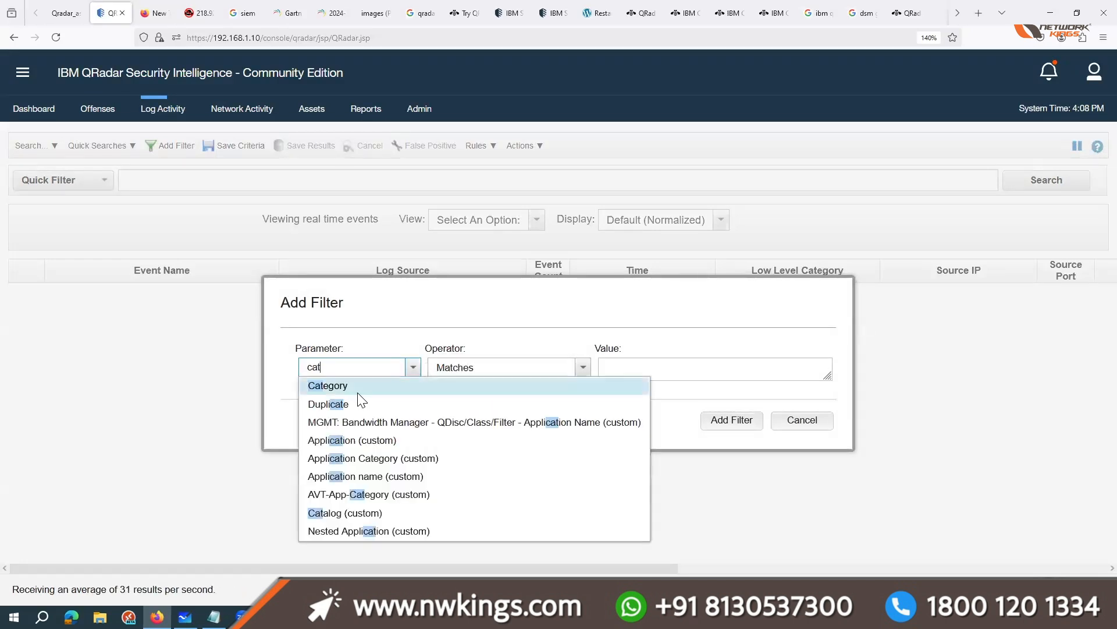
pyautogui.press('Return')
# Step: Set the filter's high level category to Unknown with low level category Any, and apply it
pyautogui.click(701, 369)
pyautogui.scroll(-1, 789, 127)
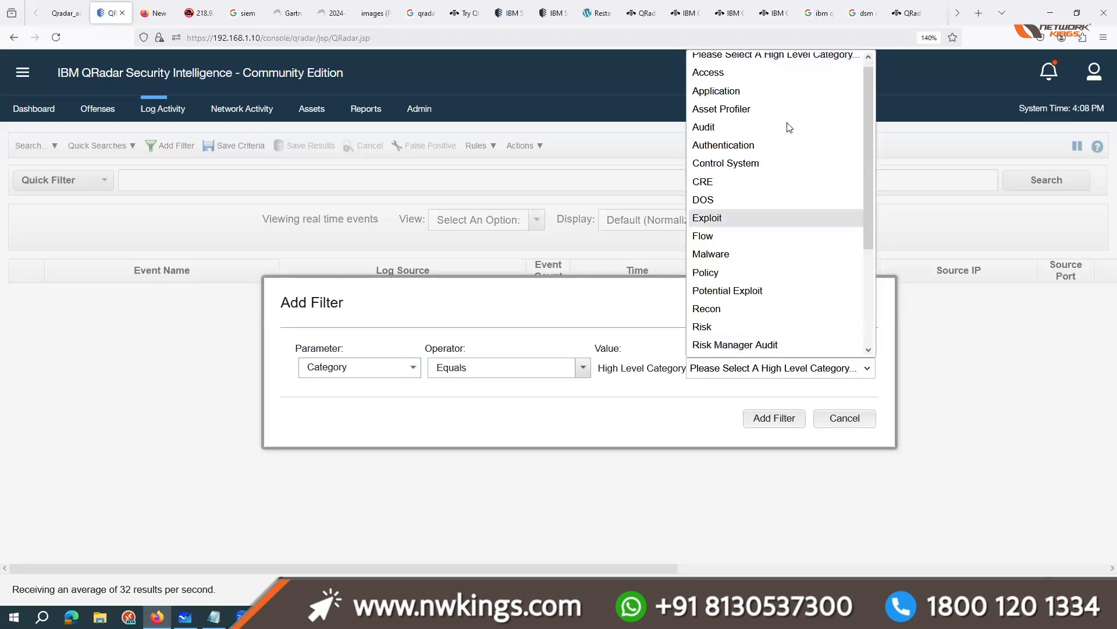
pyautogui.scroll(-3, 789, 127)
pyautogui.click(712, 308)
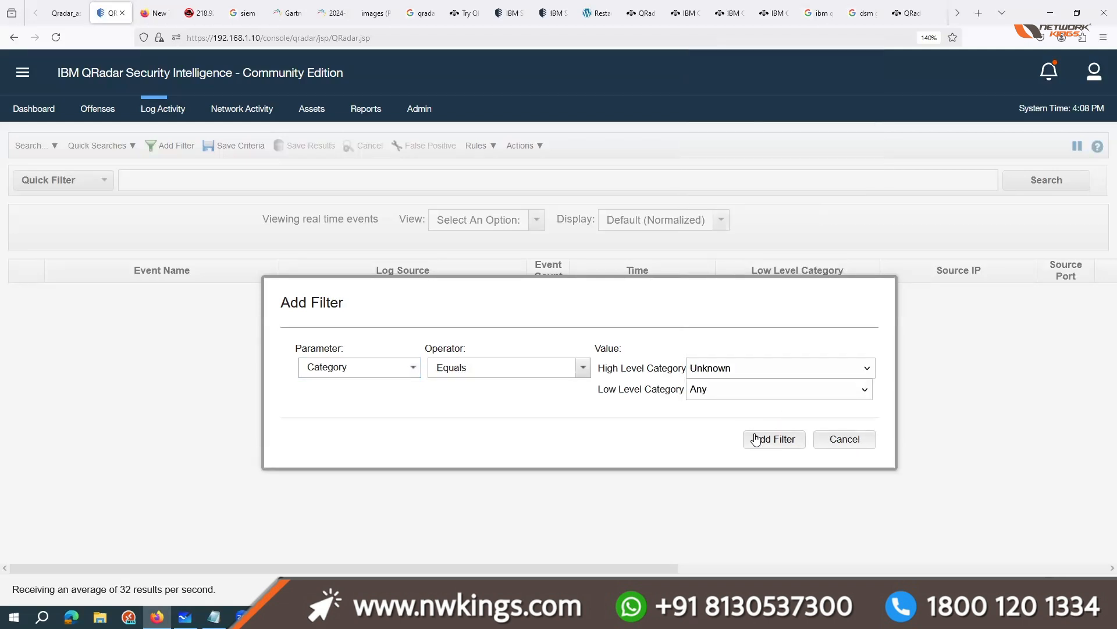
pyautogui.click(717, 389)
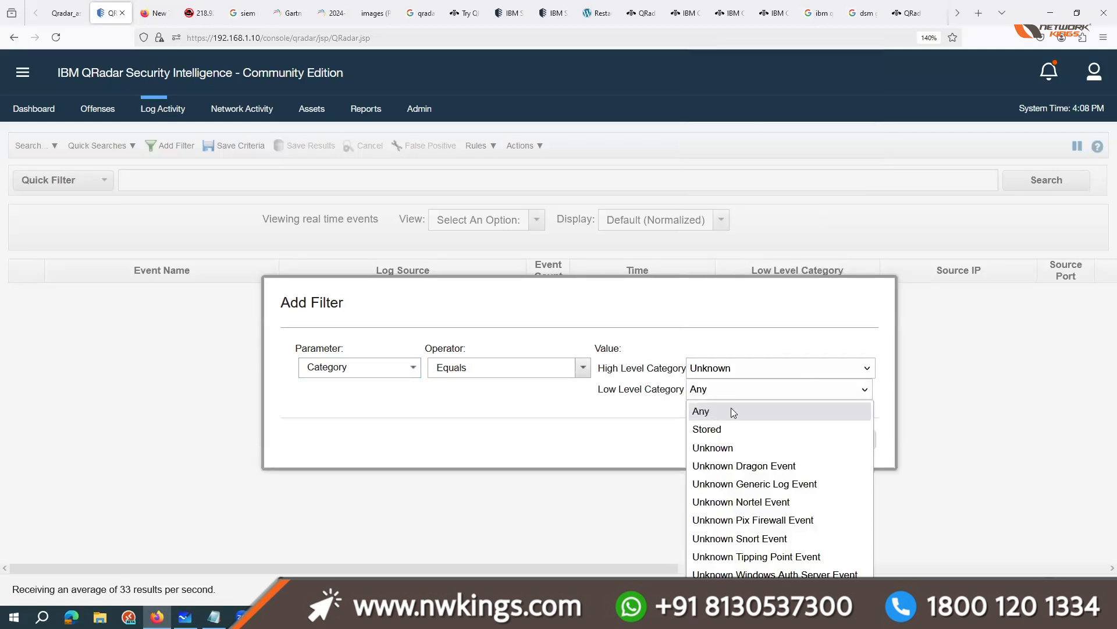
pyautogui.click(645, 425)
pyautogui.click(789, 442)
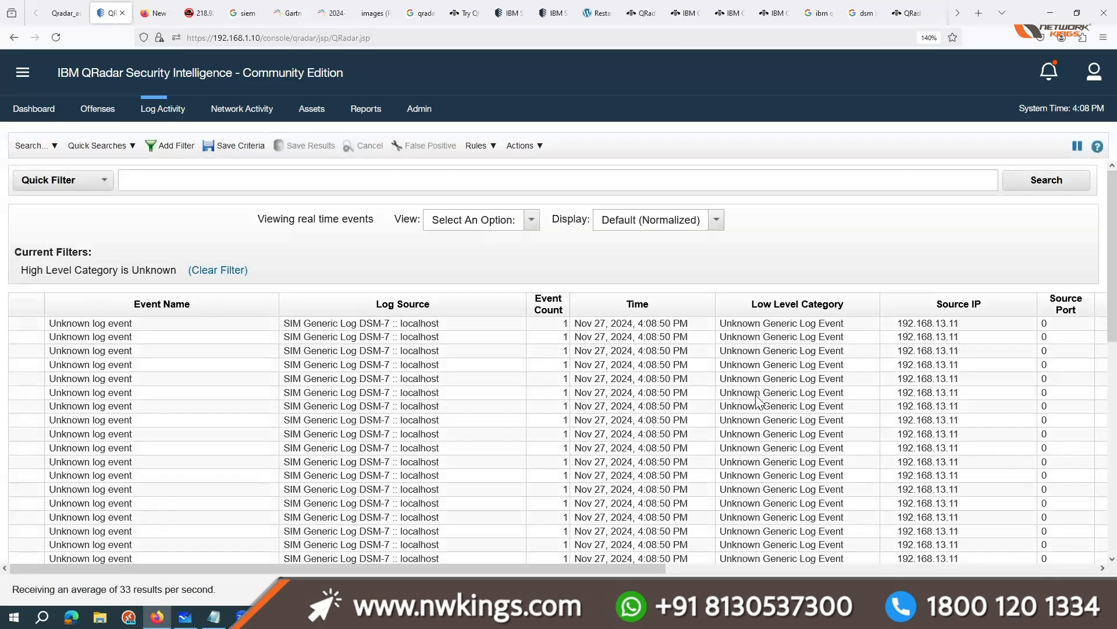
# Step: Highlight the listed unknown log events with their log source and category columns
pyautogui.scroll(-1, 438, 391)
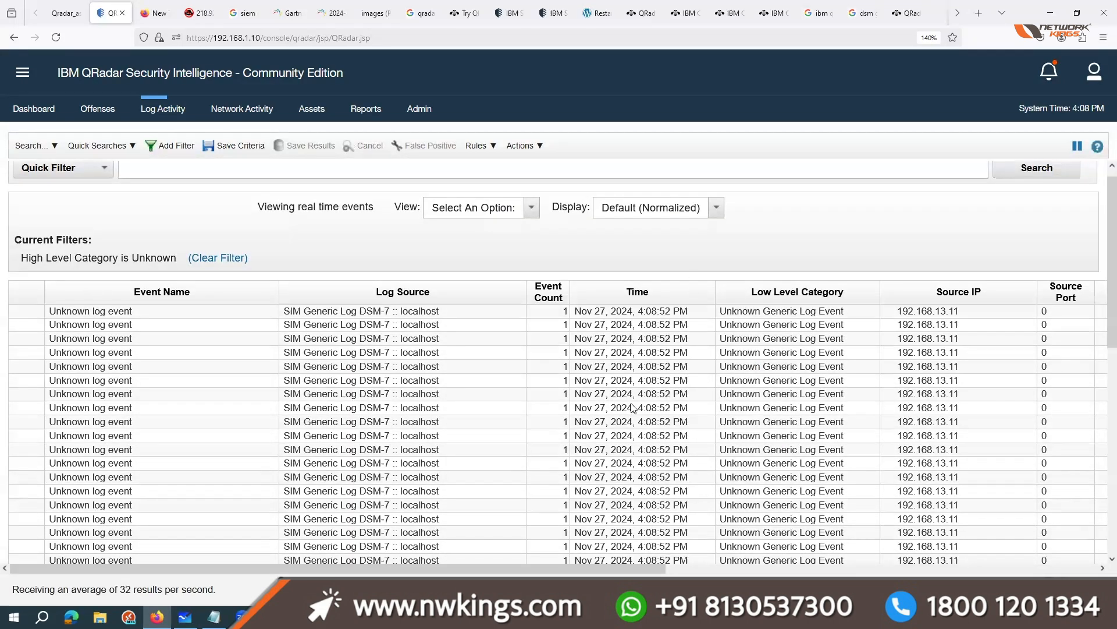
pyautogui.moveTo(59, 313); pyautogui.dragTo(697, 347)
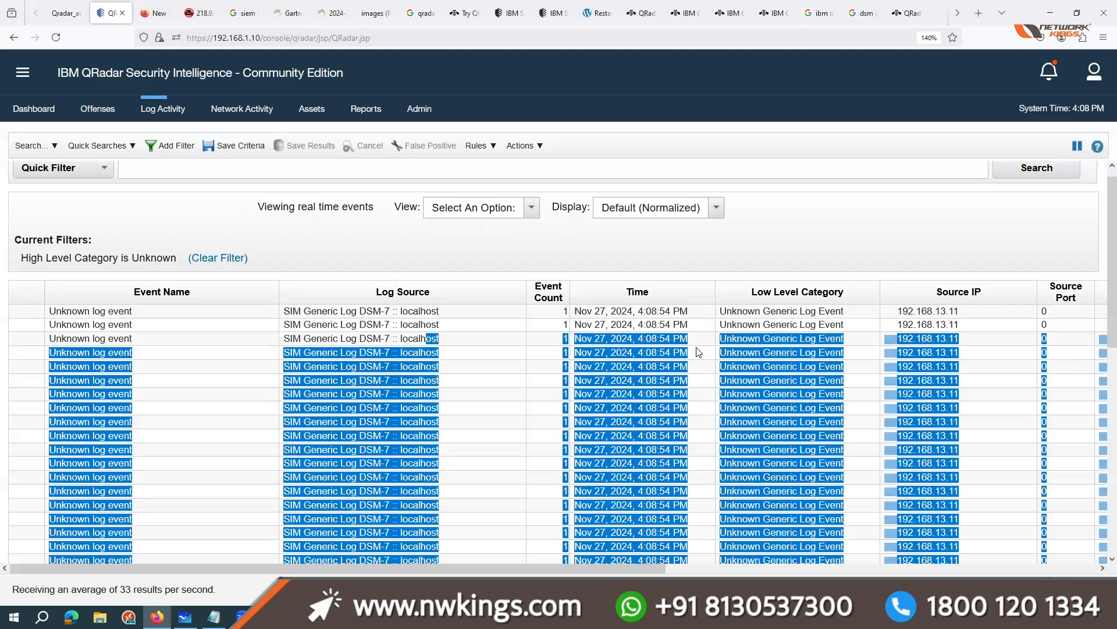
pyautogui.moveTo(147, 525); pyautogui.dragTo(526, 145)
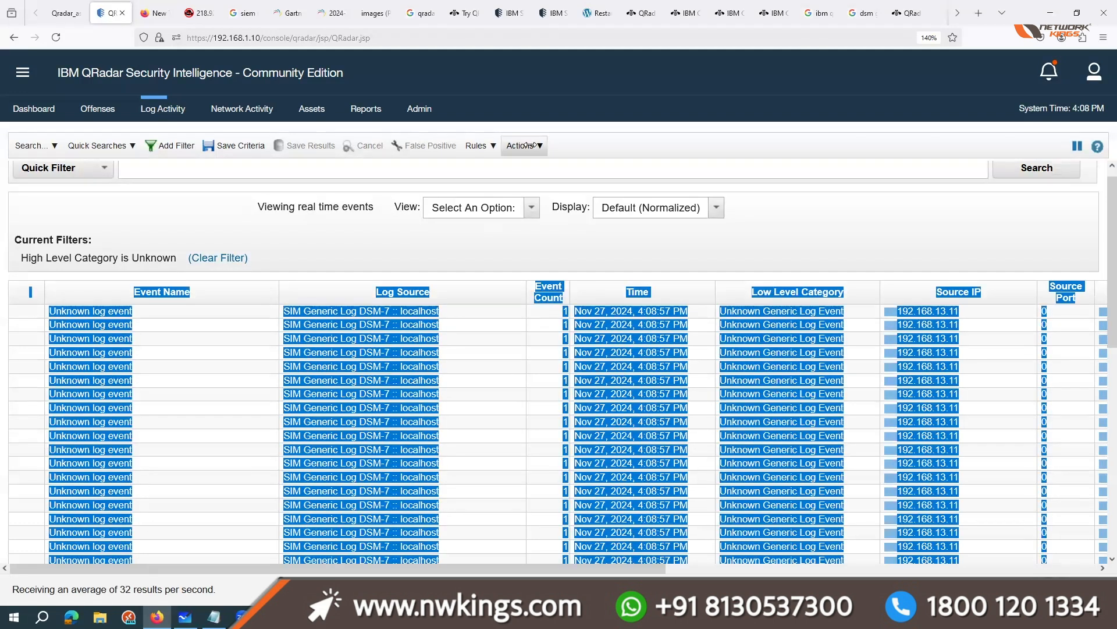
# Step: Open the DSM Editor from Log Activity and look through the existing log source types
pyautogui.click(526, 145)
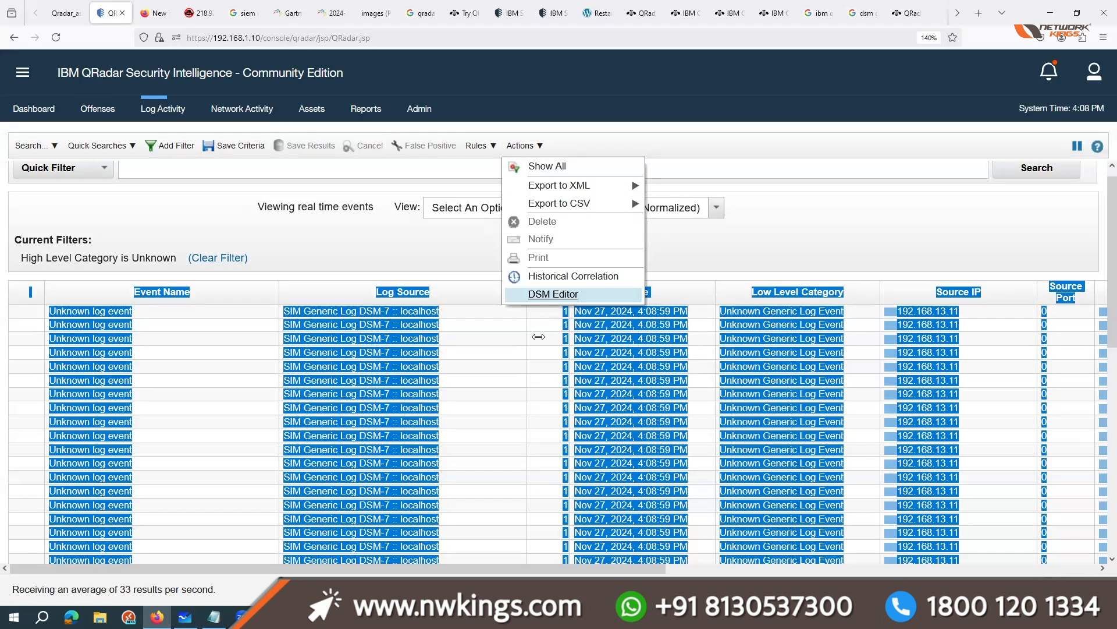
pyautogui.click(553, 293)
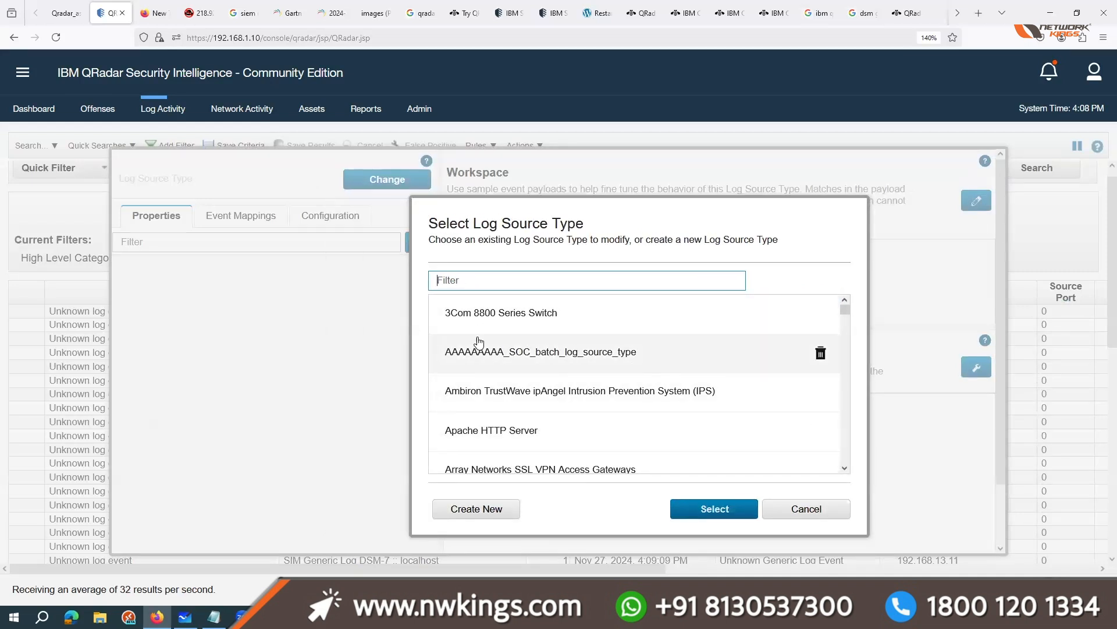
pyautogui.scroll(-5, 560, 412)
pyautogui.scroll(-10, 560, 412)
pyautogui.scroll(15, 646, 410)
# Step: Create a new log source type named NW_log_source_type and select it for editing
pyautogui.click(490, 509)
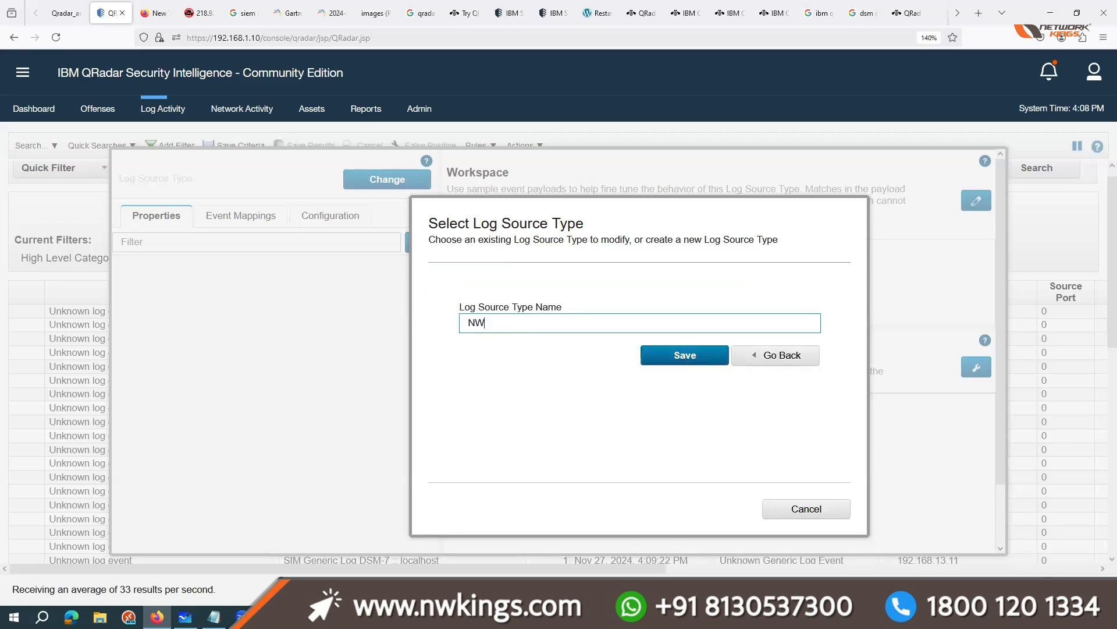
pyautogui.write('NW_log_source_type')
pyautogui.click(671, 346)
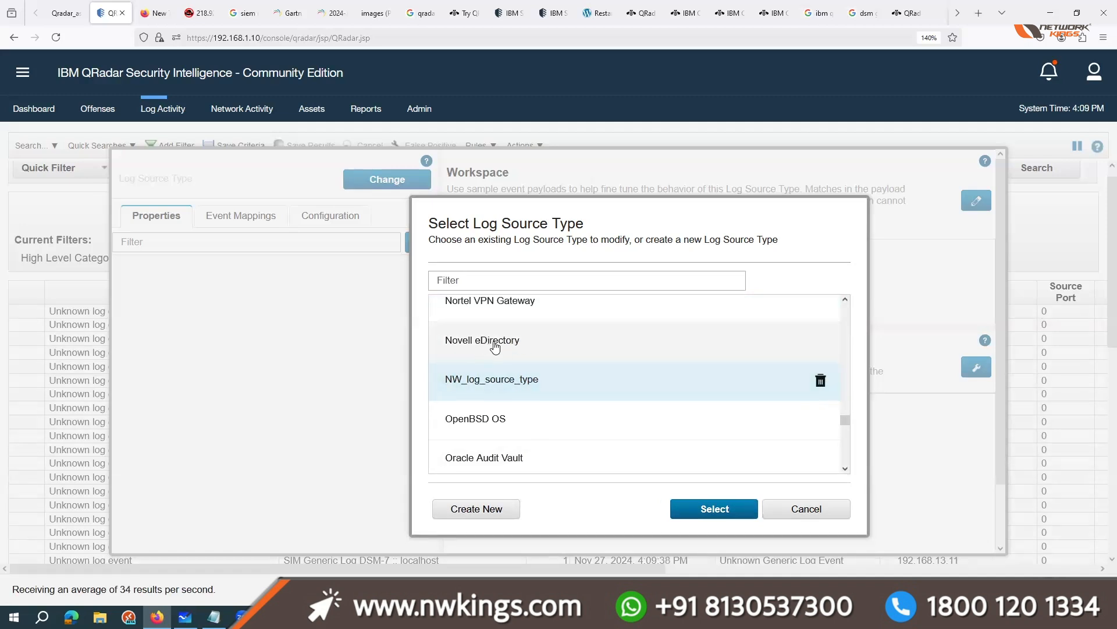
pyautogui.click(694, 510)
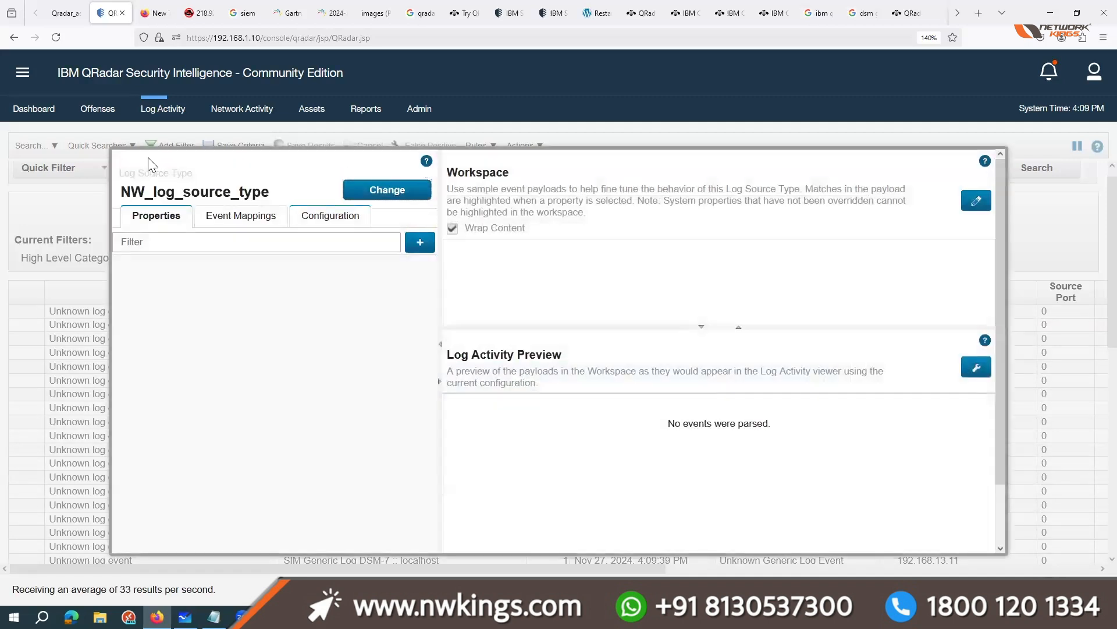
# Step: Review the properties, workspace and preview of NW_log_source_type, save it, and leave the DSM Editor
pyautogui.moveTo(235, 200); pyautogui.dragTo(263, 203)
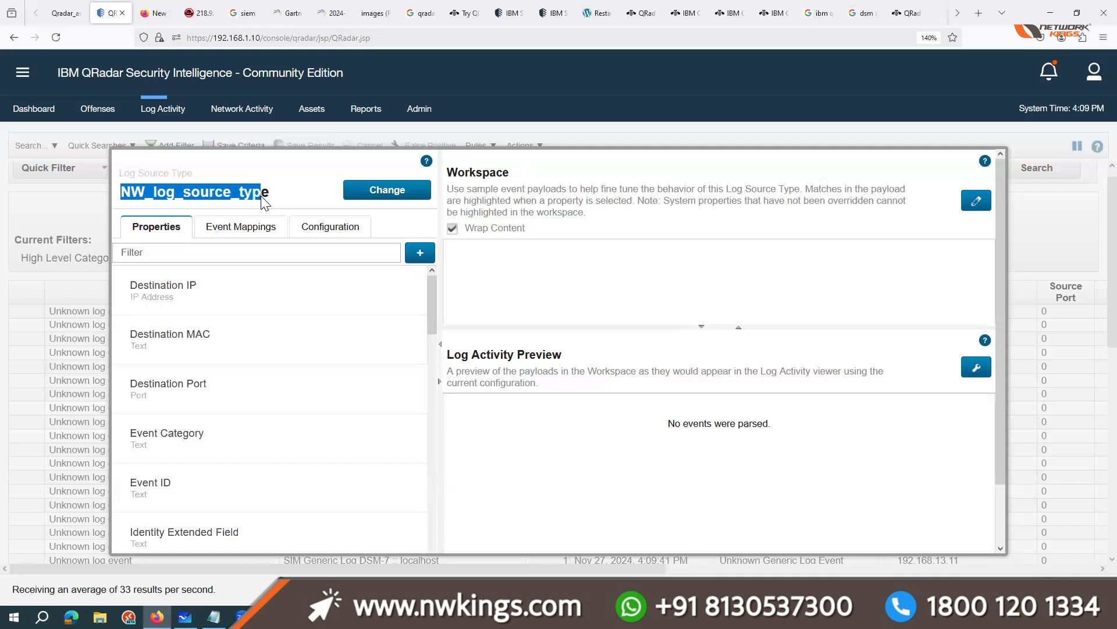
pyautogui.click(662, 350)
pyautogui.scroll(-2, 633, 305)
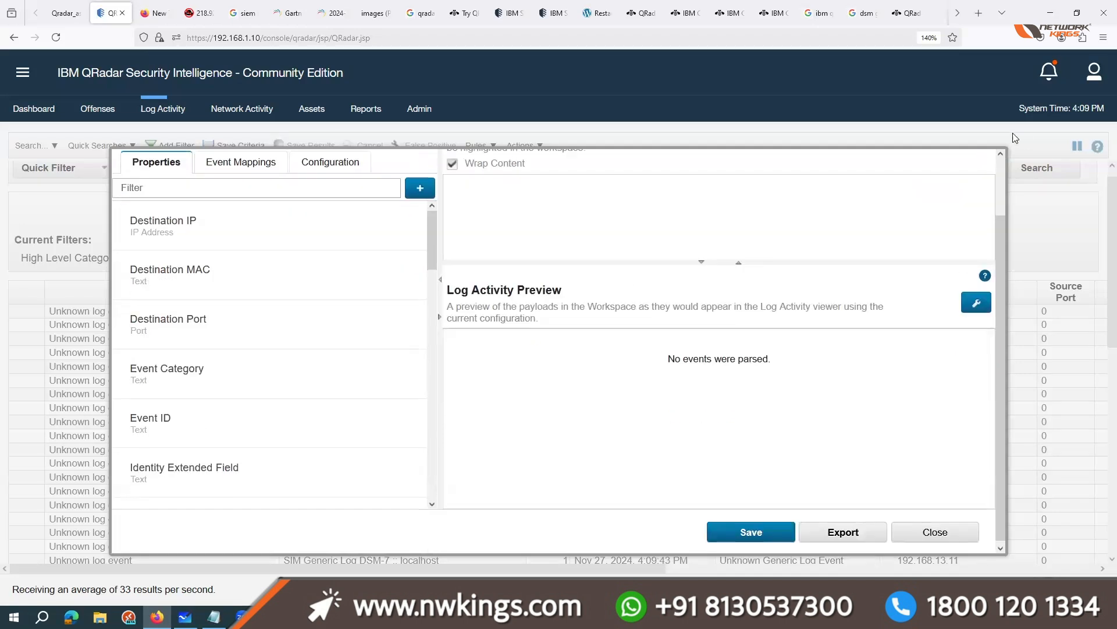
pyautogui.click(751, 528)
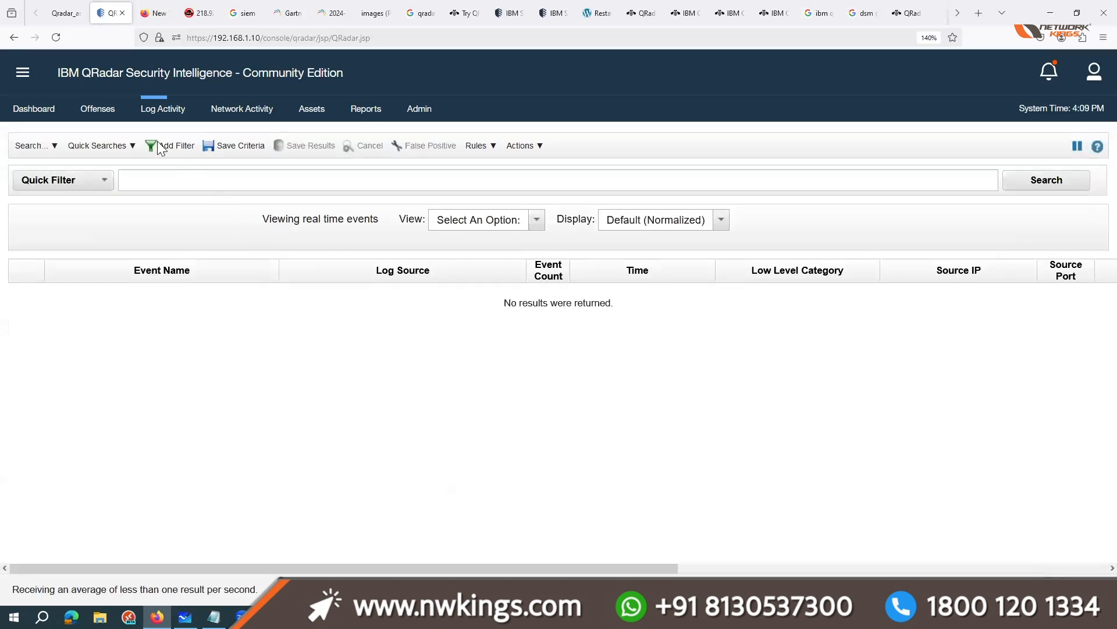
# Step: Dismiss the new filter dialog and pause the real-time event stream in Log Activity
pyautogui.click(160, 147)
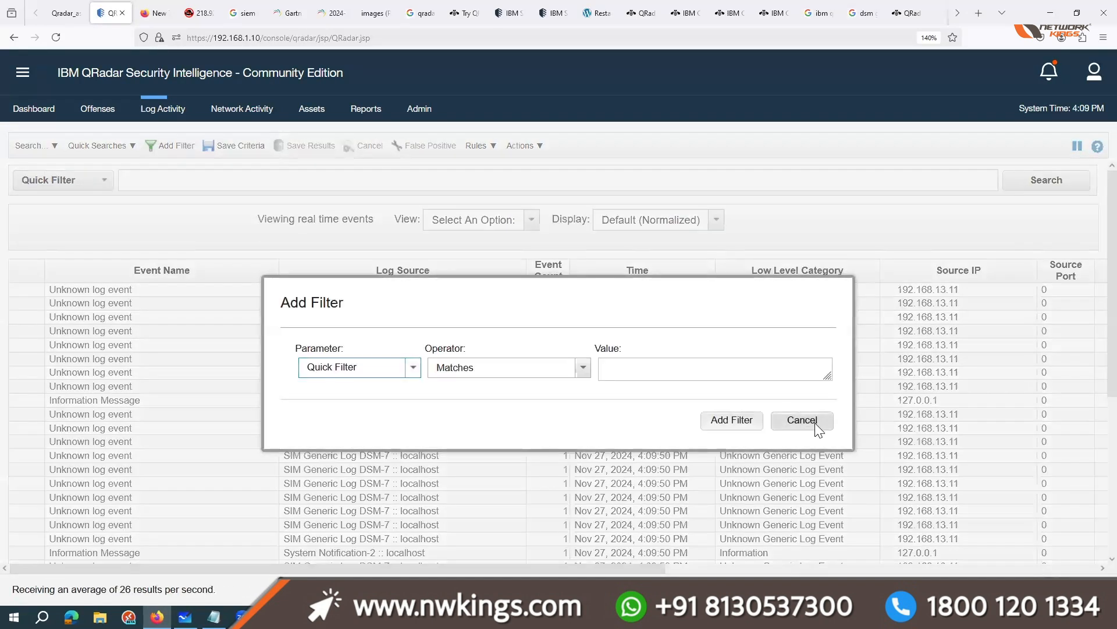
pyautogui.click(809, 422)
pyautogui.click(1077, 146)
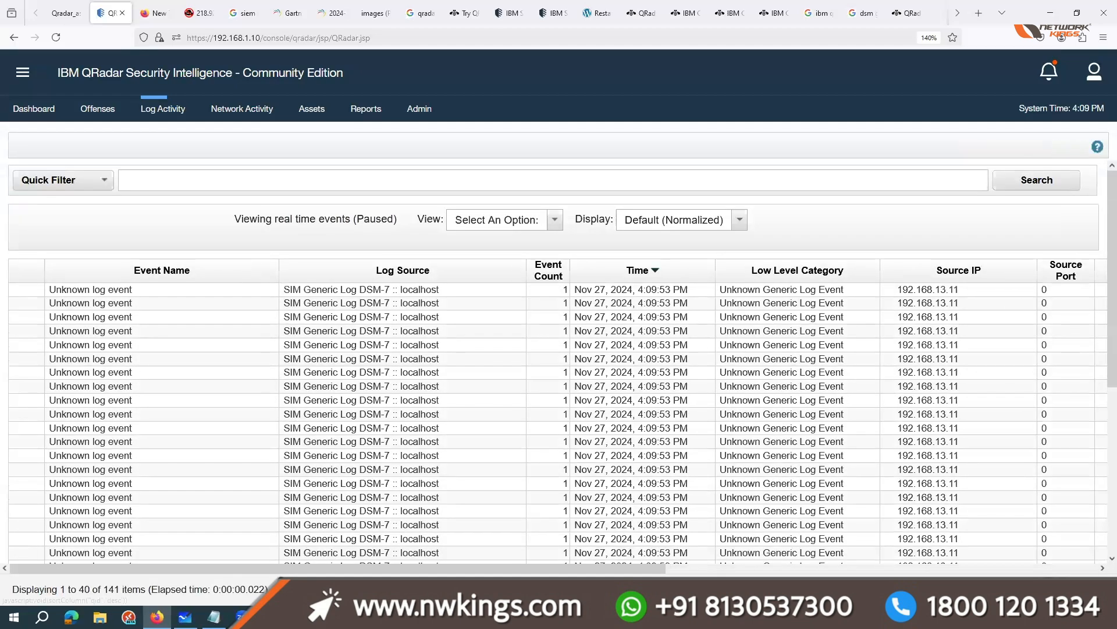
# Step: Switch to the MobaXterm session, stop the running run_cases.sh log generator, and return to the QRadar console
pyautogui.click(271, 617)
pyautogui.hotkey('ctrl', 'c')
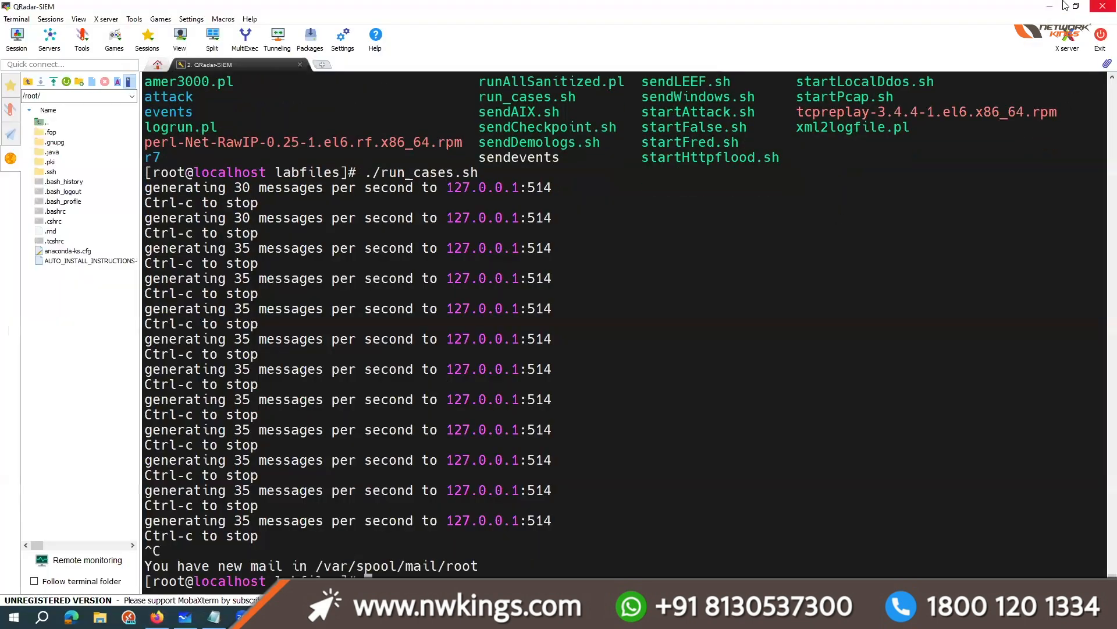
pyautogui.hotkey('alt', 'Tab')
# Step: Filter the paused events on the event name "Unknown log event"
pyautogui.click(170, 145)
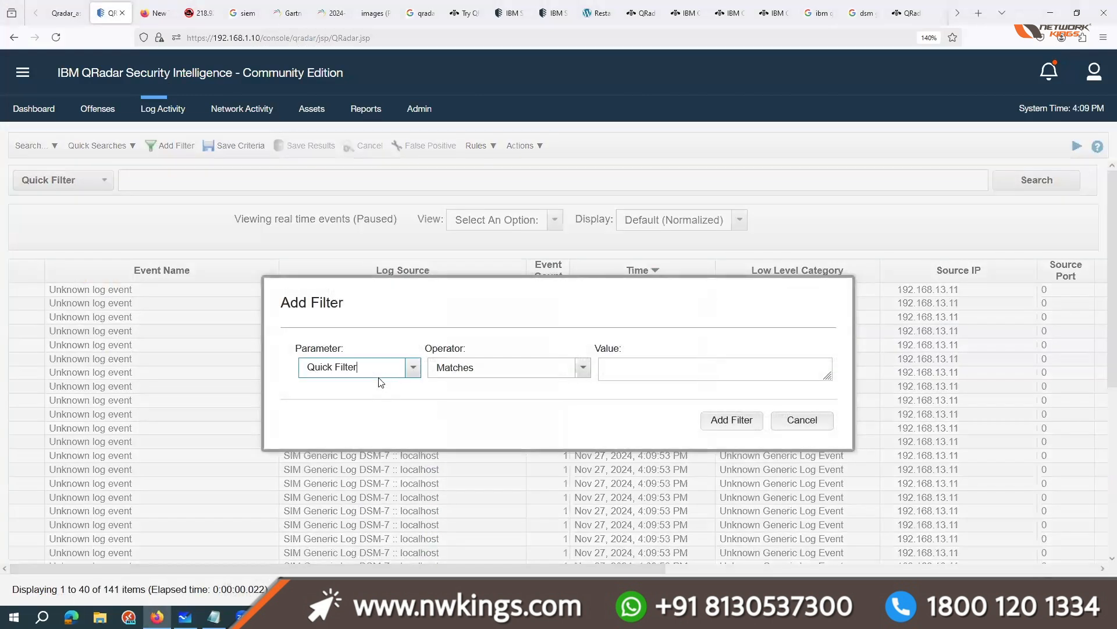
pyautogui.click(817, 428)
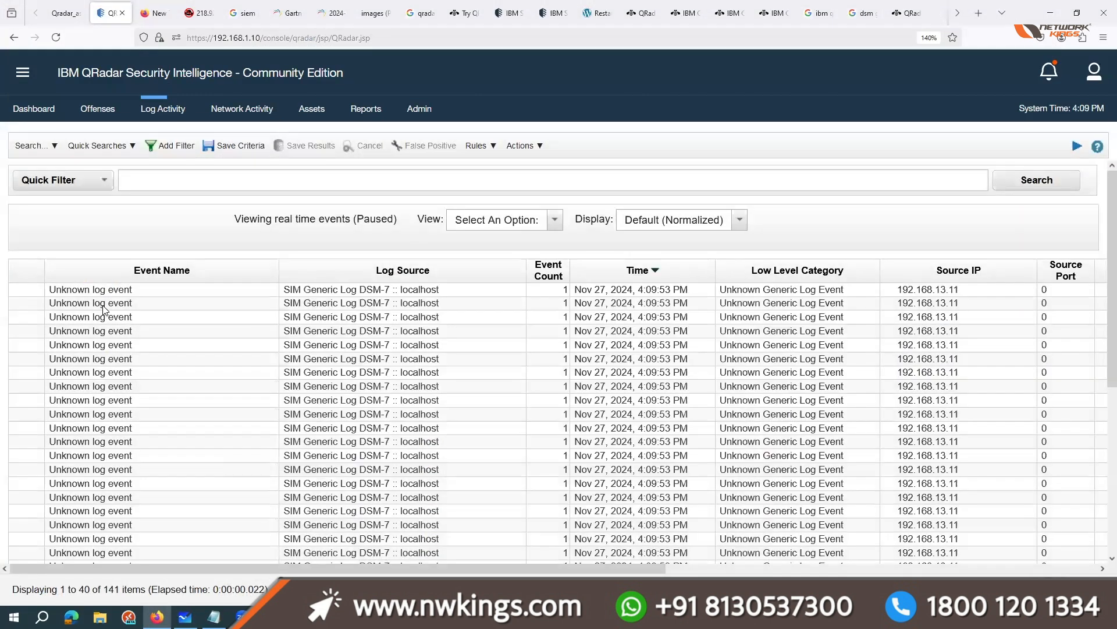
pyautogui.click(103, 311)
pyautogui.rightClick(104, 310)
pyautogui.click(331, 316)
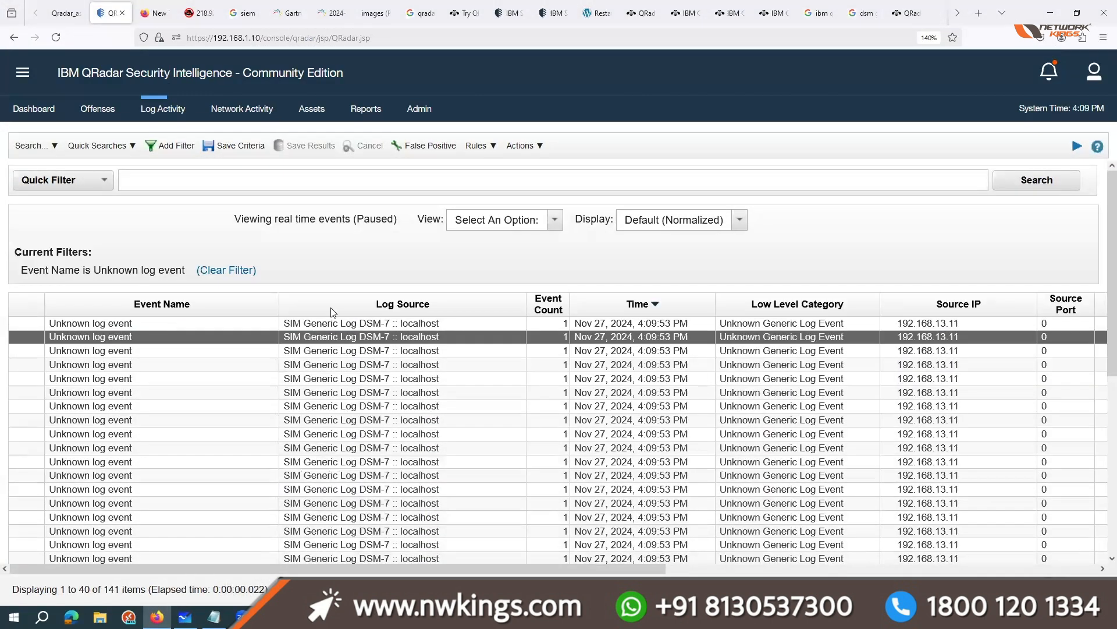
# Step: Show the filtered events for the Last 3 Hours and highlight the listed rows
pyautogui.click(527, 225)
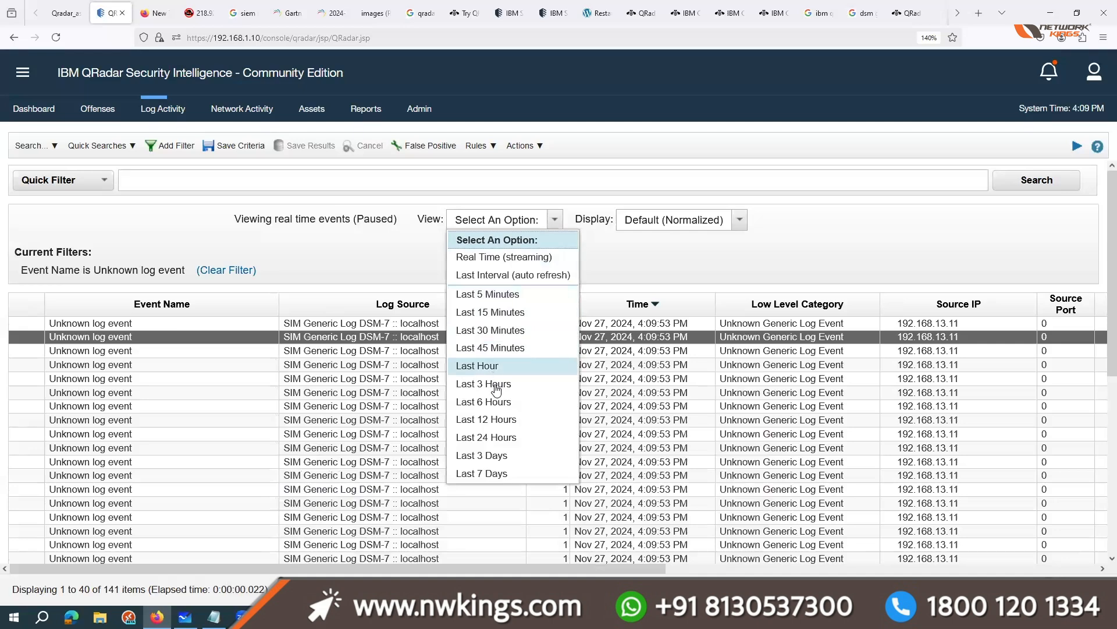
pyautogui.click(494, 384)
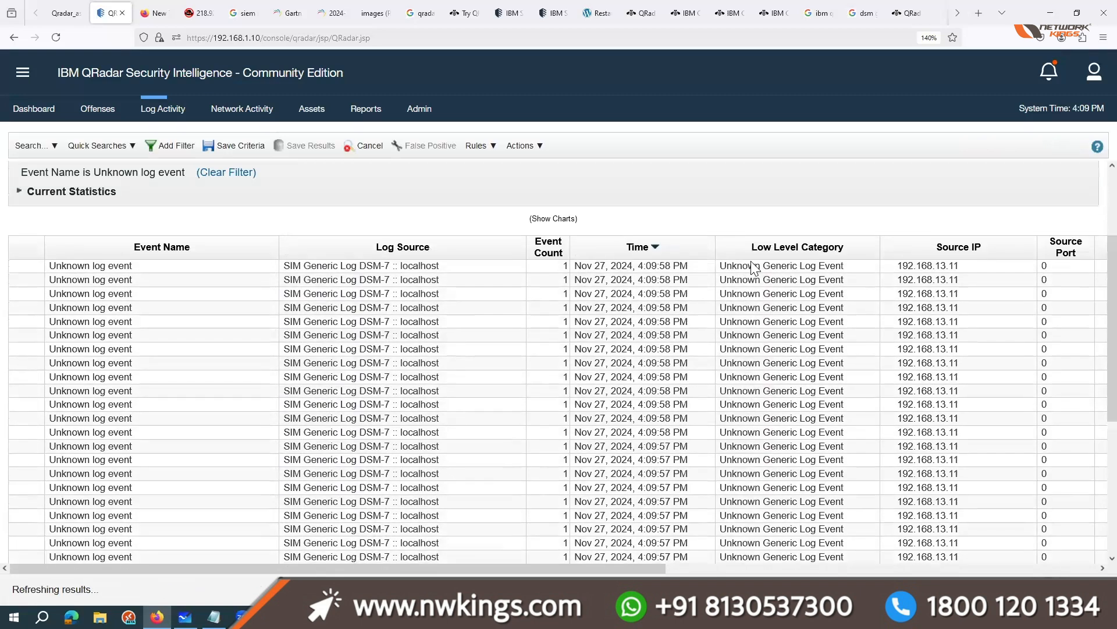
pyautogui.click(779, 266)
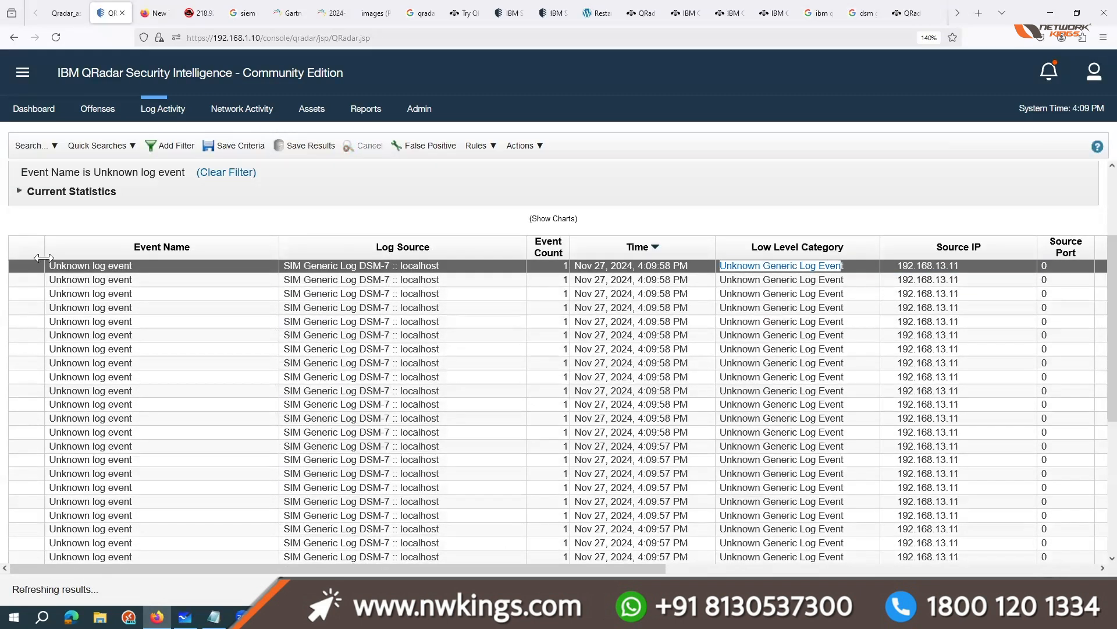
pyautogui.moveTo(39, 264); pyautogui.dragTo(96, 594)
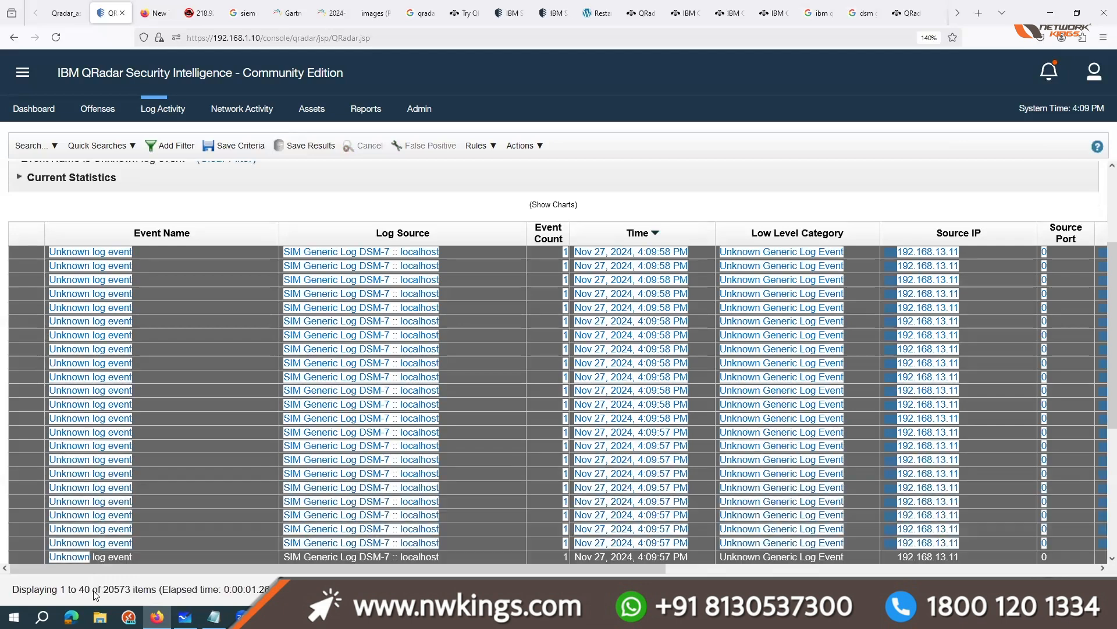
# Step: Open the highlighted unknown log events in the DSM Editor
pyautogui.moveTo(155, 532); pyautogui.dragTo(238, 546)
pyautogui.scroll(3, 254, 464)
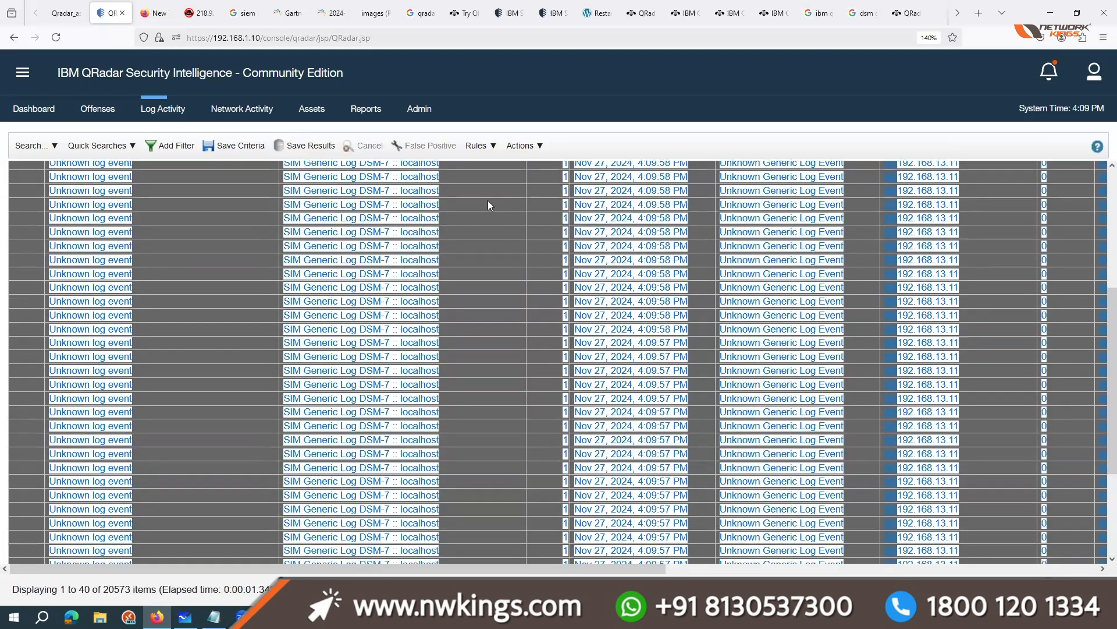
pyautogui.click(520, 146)
pyautogui.click(552, 297)
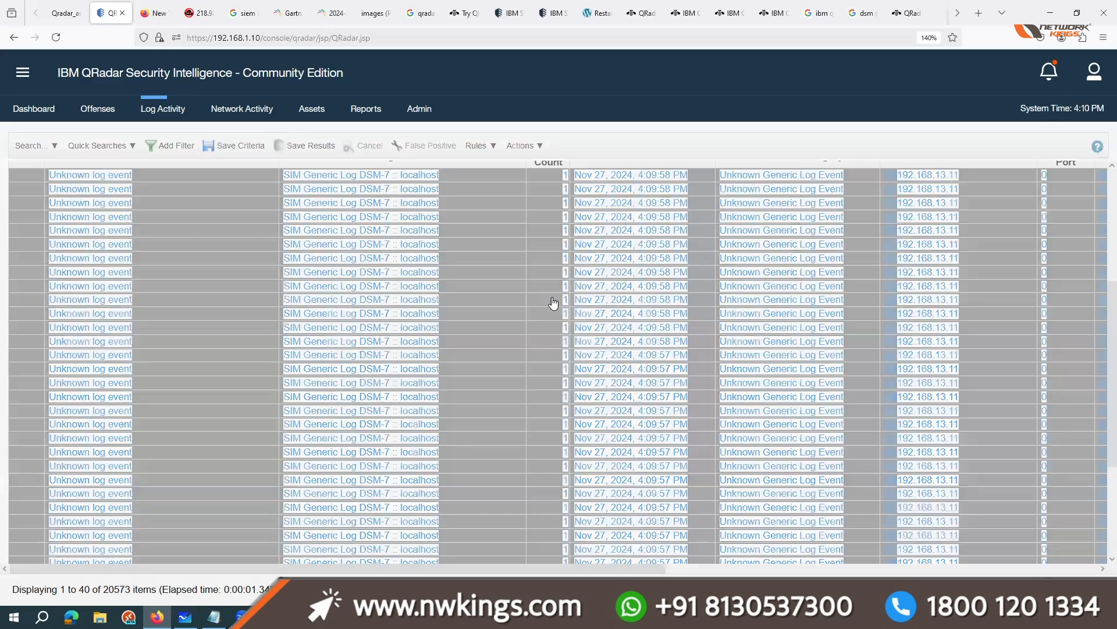
# Step: Filter the log source types by "nw" and select NW_log_source_type for the events
pyautogui.scroll(-5, 487, 396)
pyautogui.scroll(-12, 488, 396)
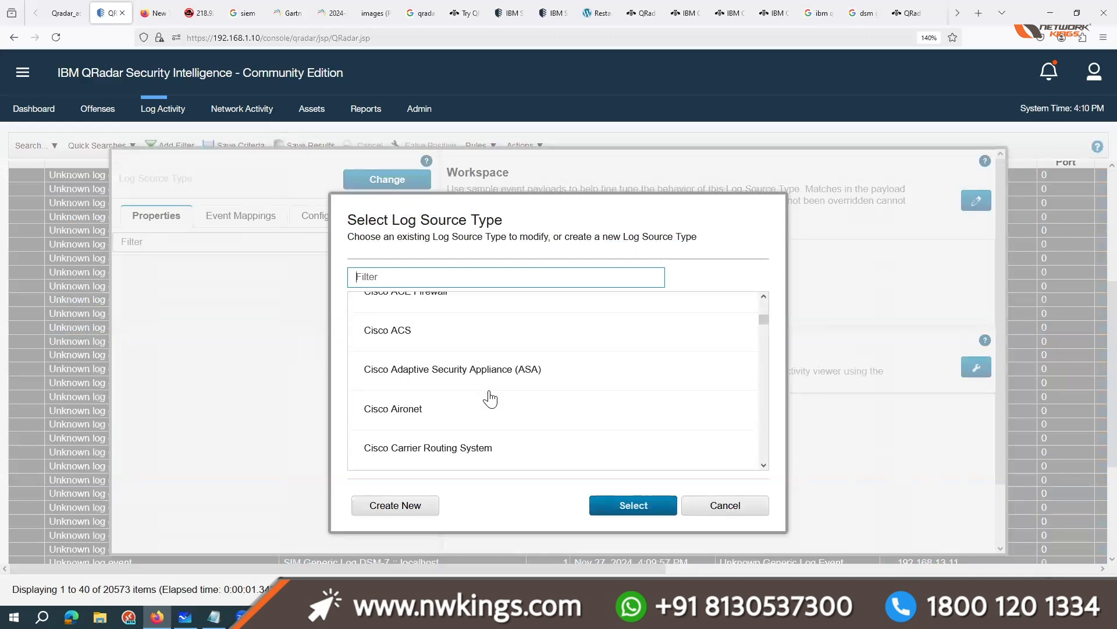
pyautogui.scroll(2, 432, 371)
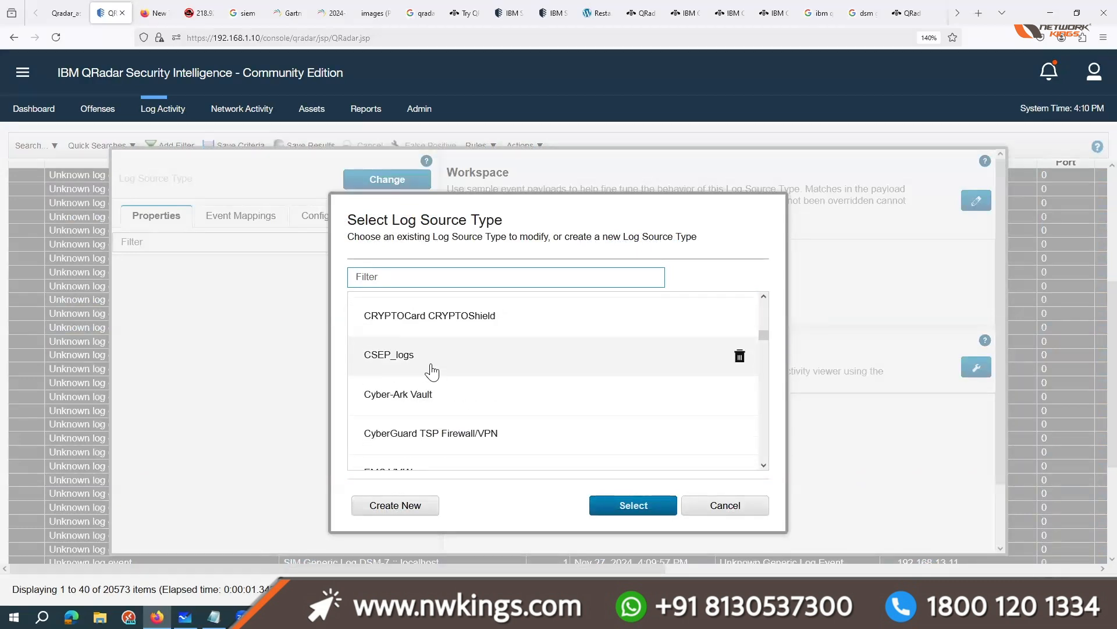
pyautogui.scroll(-15, 431, 368)
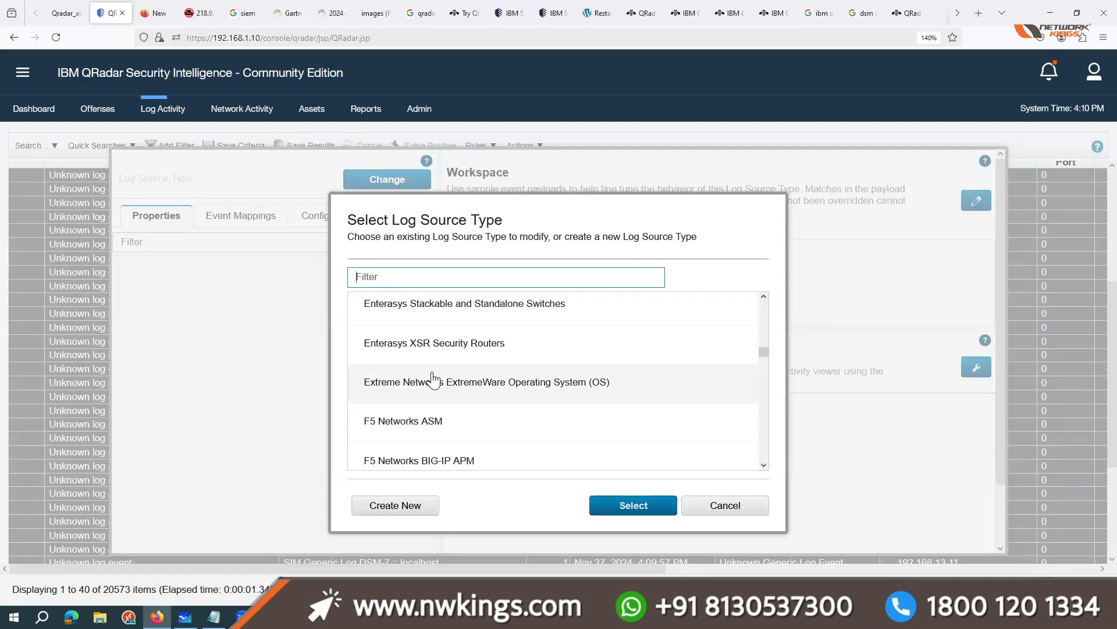
pyautogui.write('w')
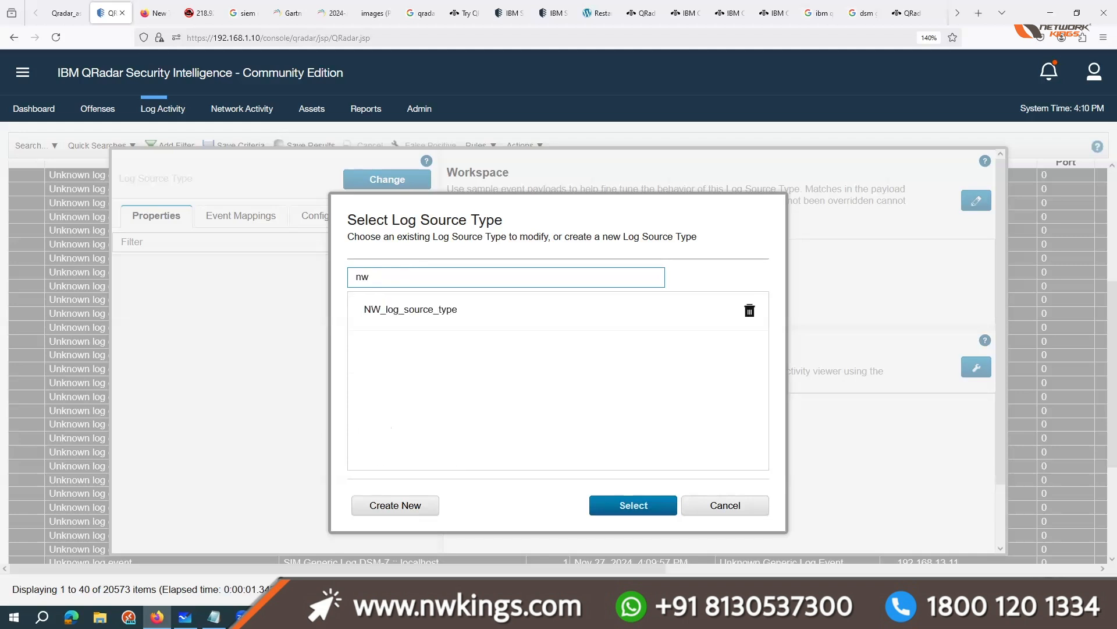
pyautogui.click(411, 324)
pyautogui.click(642, 511)
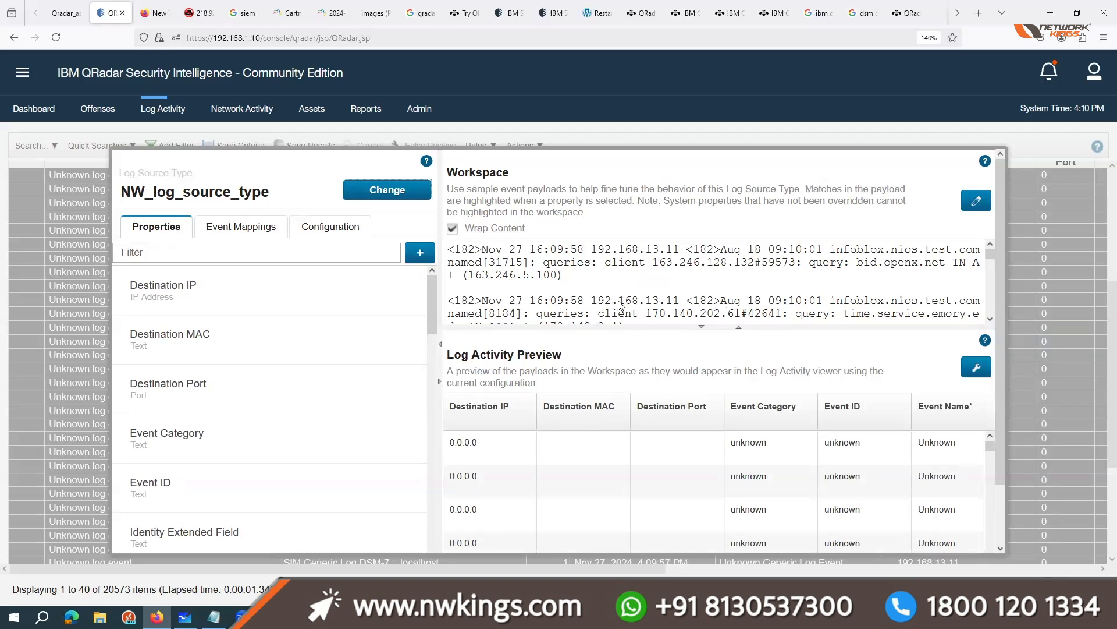
# Step: Highlight the client IP address and the client field in the workspace's sample payloads
pyautogui.moveTo(652, 315); pyautogui.dragTo(738, 316)
pyautogui.click(650, 316)
pyautogui.moveTo(646, 314); pyautogui.dragTo(742, 317)
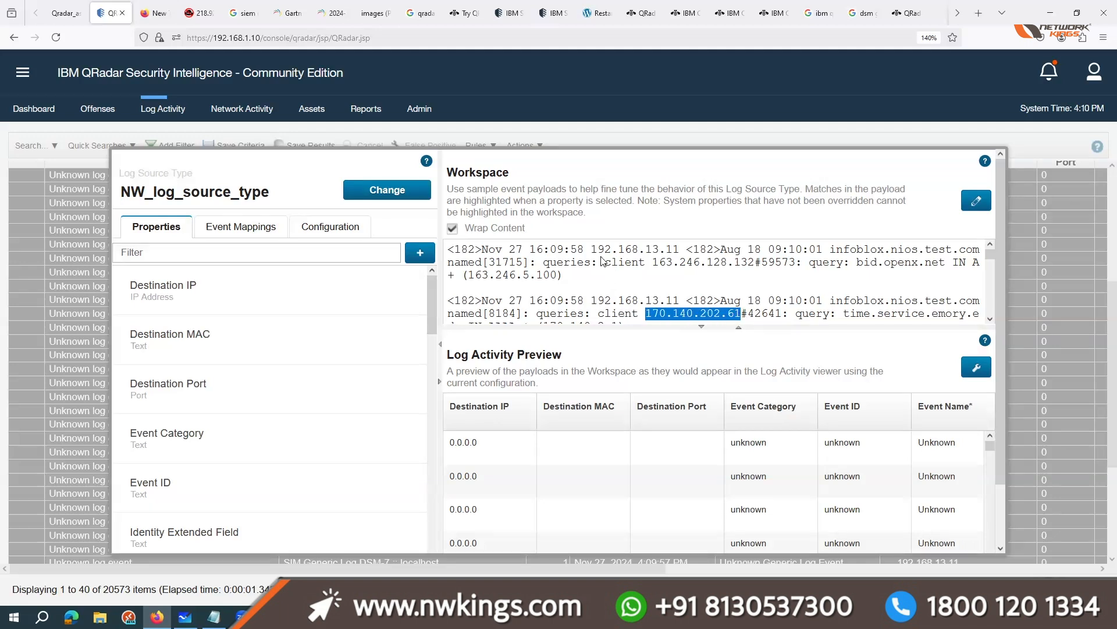
pyautogui.moveTo(602, 261); pyautogui.dragTo(642, 265)
pyautogui.scroll(-2, 609, 299)
pyautogui.moveTo(676, 309); pyautogui.dragTo(604, 300)
# Step: Make the workspace payloads editable, copy them all, and paste them into a new Notepad document
pyautogui.click(976, 200)
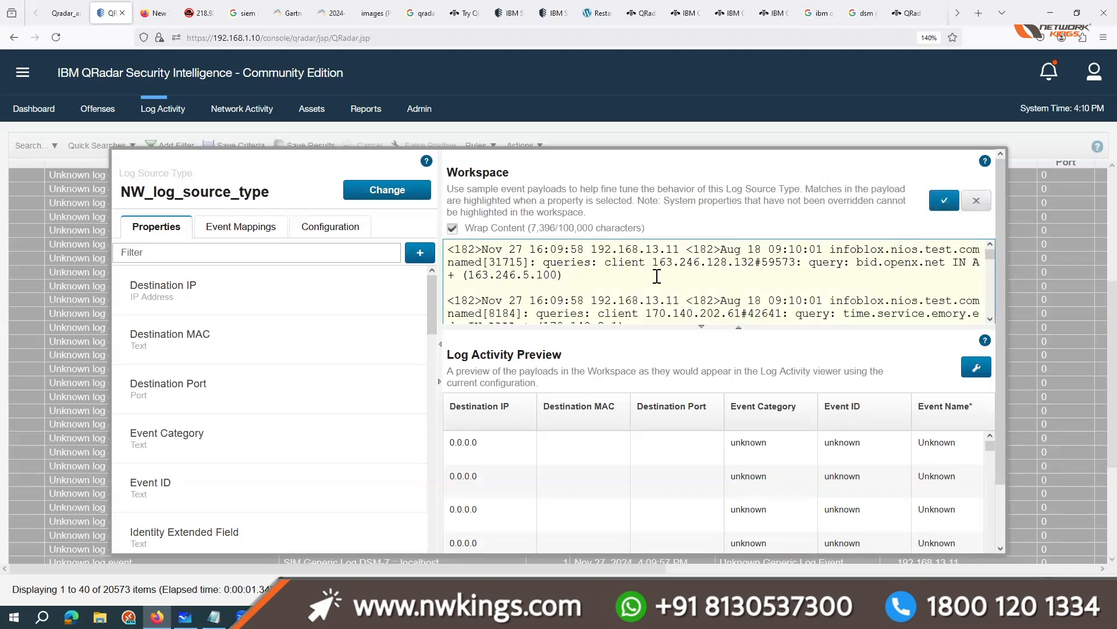
pyautogui.hotkey('ctrl', 'a')
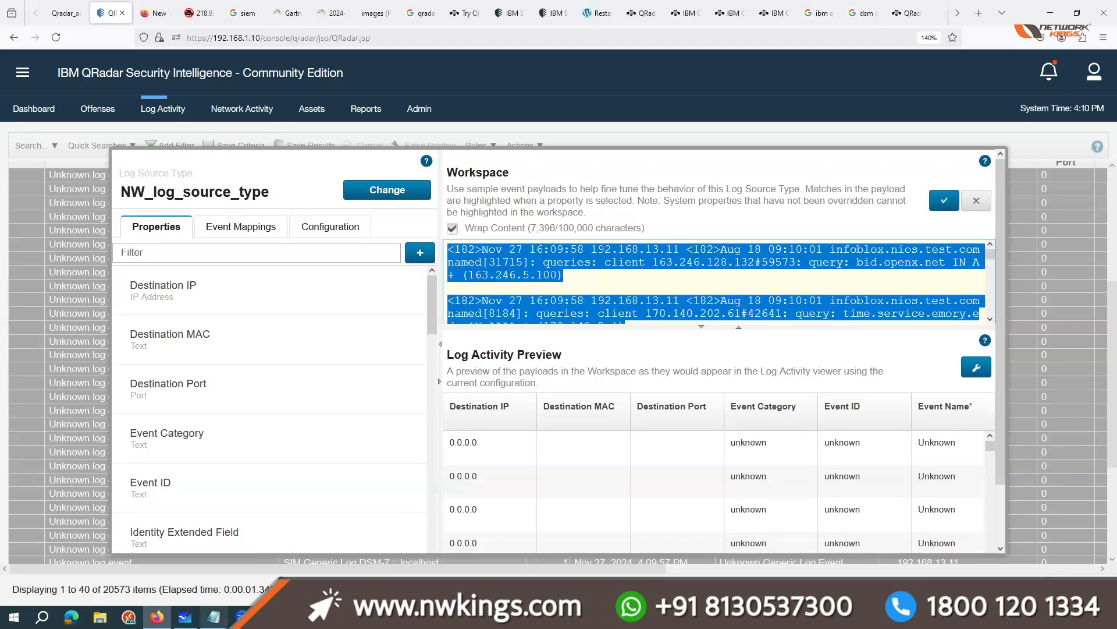
pyautogui.hotkey('alt', 'Tab')
pyautogui.hotkey('alt', 'F4')
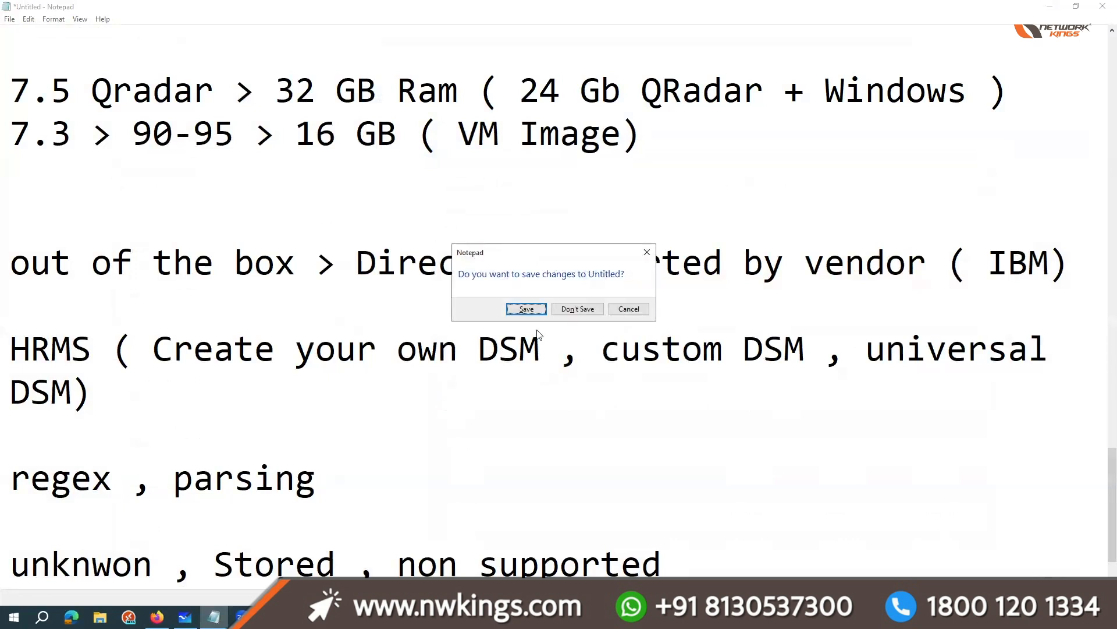
pyautogui.click(627, 309)
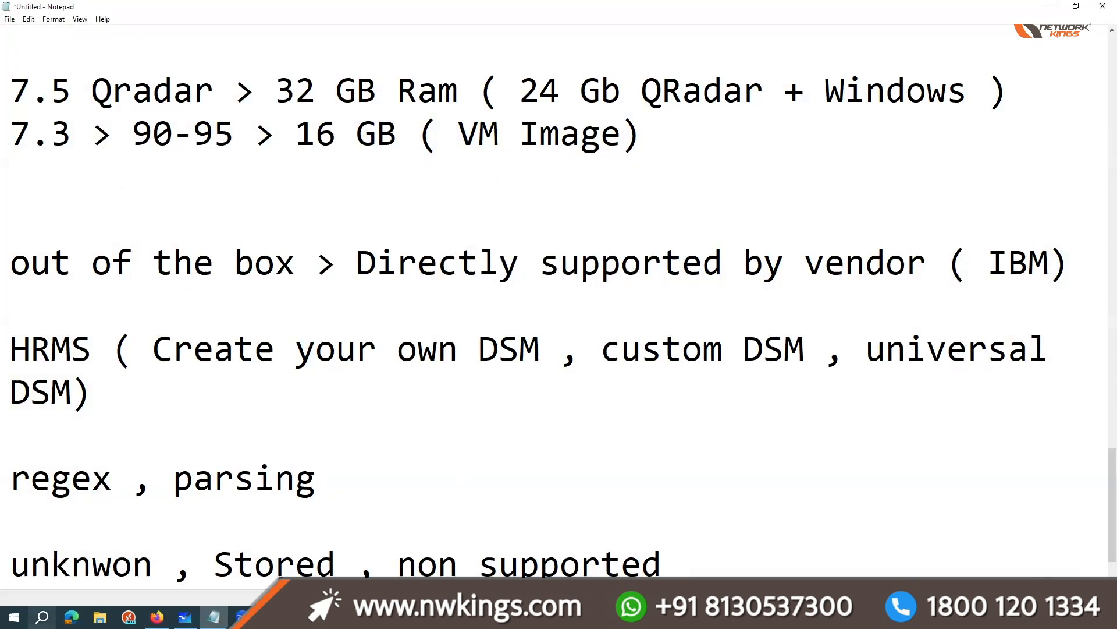
pyautogui.press('super')
pyautogui.write('note')
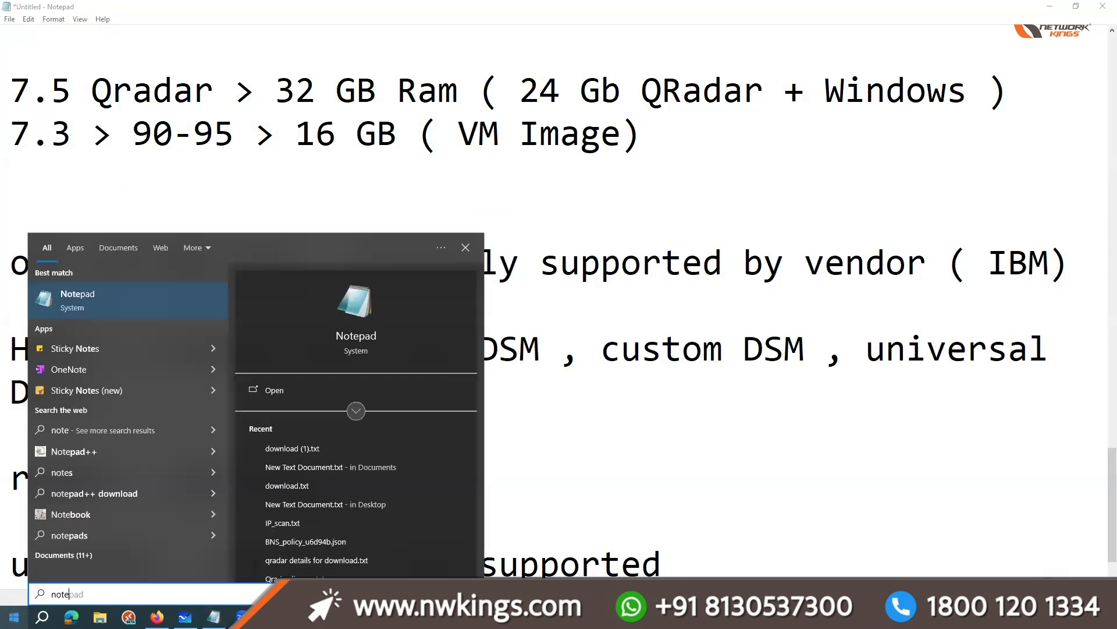
pyautogui.press('Return')
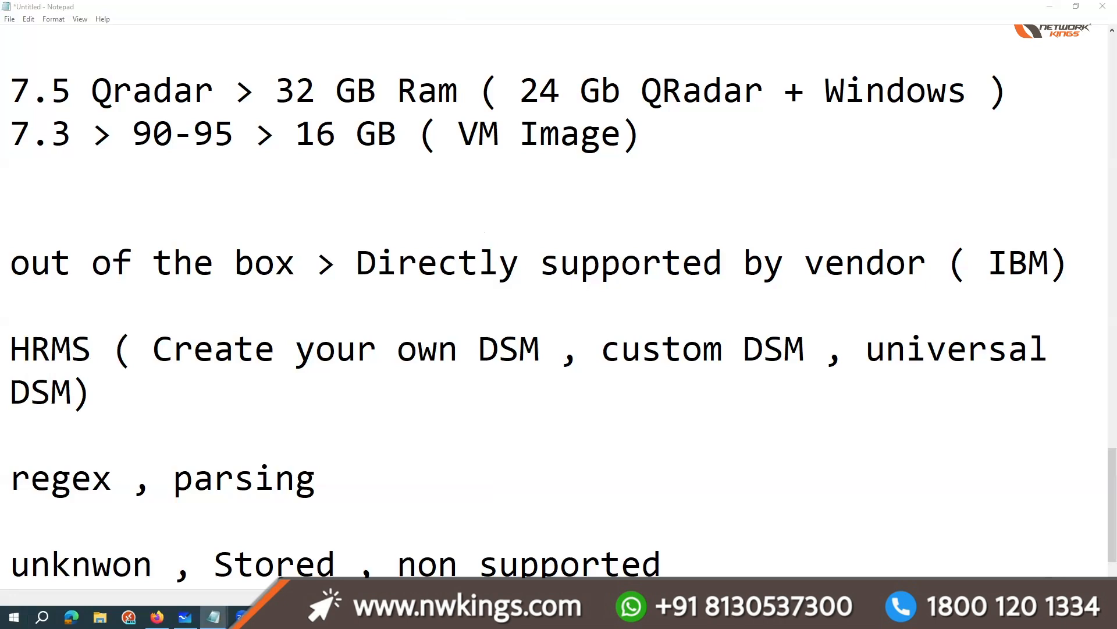
pyautogui.hotkey('ctrl', 'v')
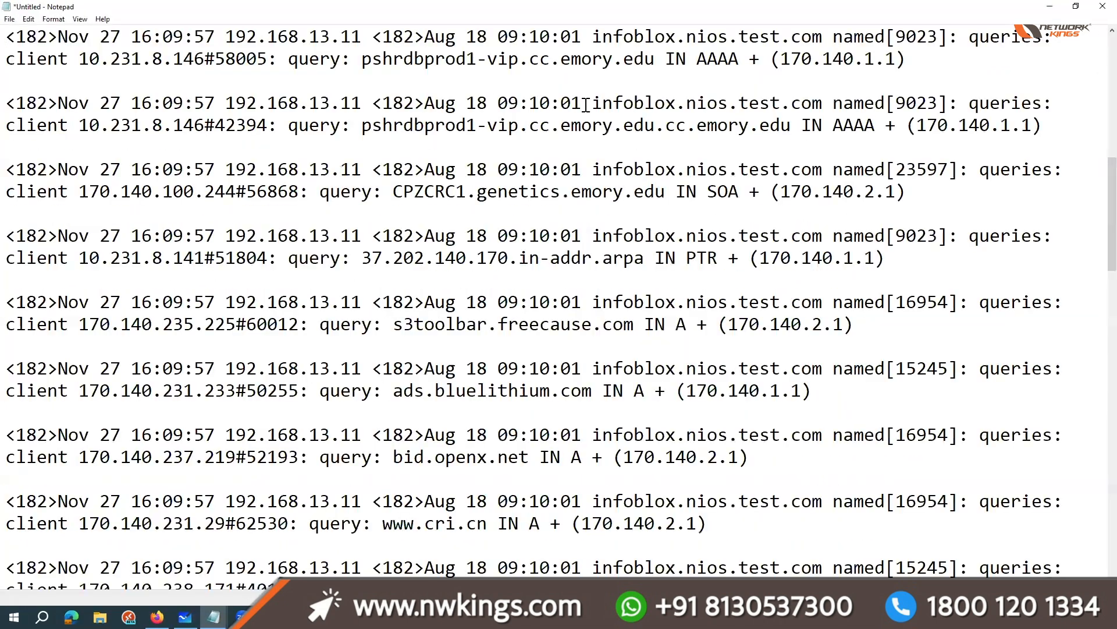
pyautogui.scroll(10, 410, 62)
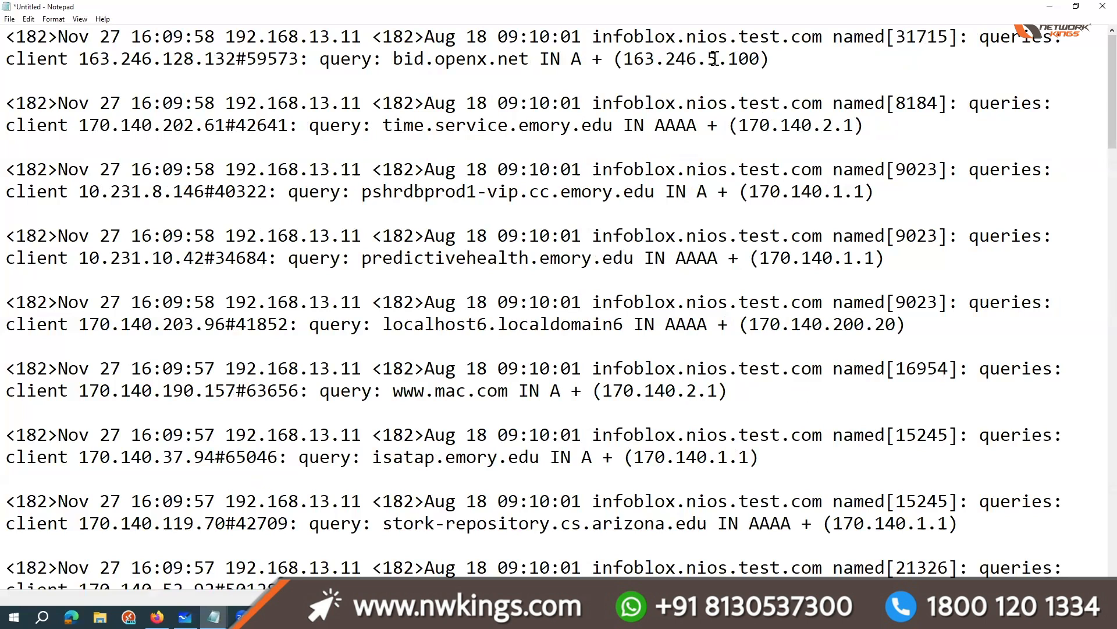
# Step: Examine the first pasted log by highlighting its host, client address and "query:" portions
pyautogui.moveTo(593, 38); pyautogui.dragTo(980, 38)
pyautogui.moveTo(92, 64); pyautogui.dragTo(510, 62)
pyautogui.click(300, 62)
pyautogui.click(510, 62)
pyautogui.moveTo(319, 59); pyautogui.dragTo(383, 58)
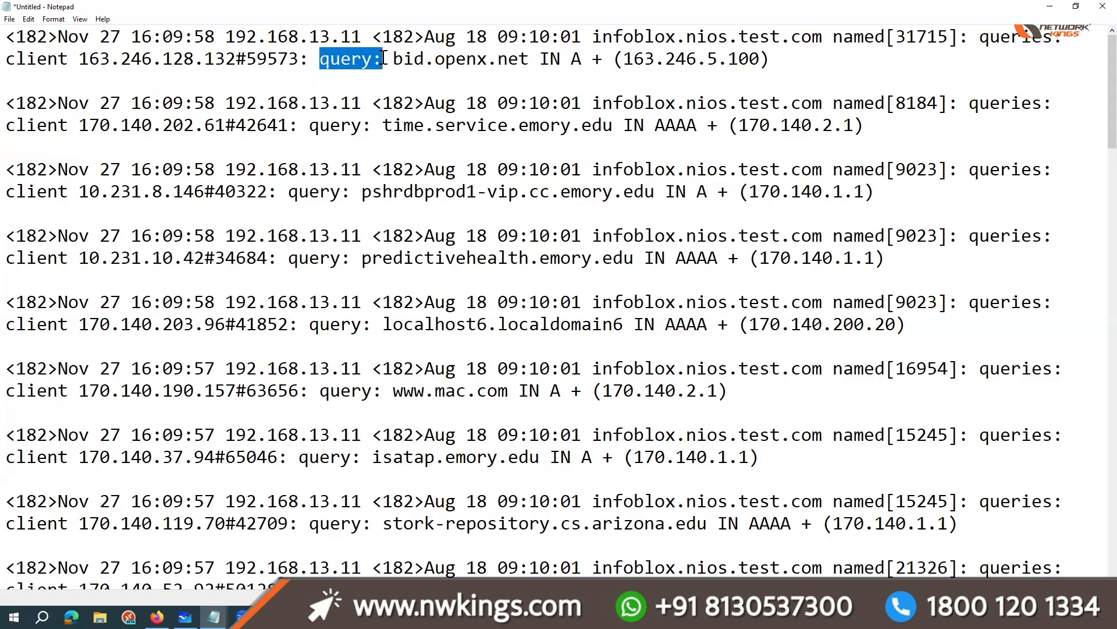
# Step: Return to the DSM Editor in the QRadar console and look through the log source type's available properties
pyautogui.click(1058, 5)
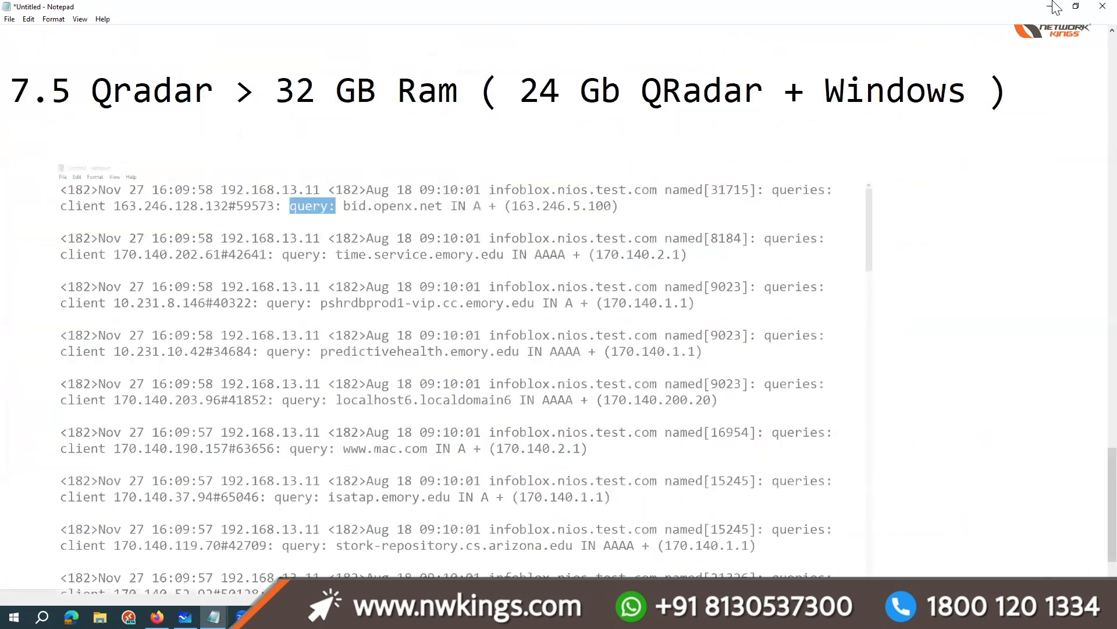
pyautogui.hotkey('alt', 'Tab')
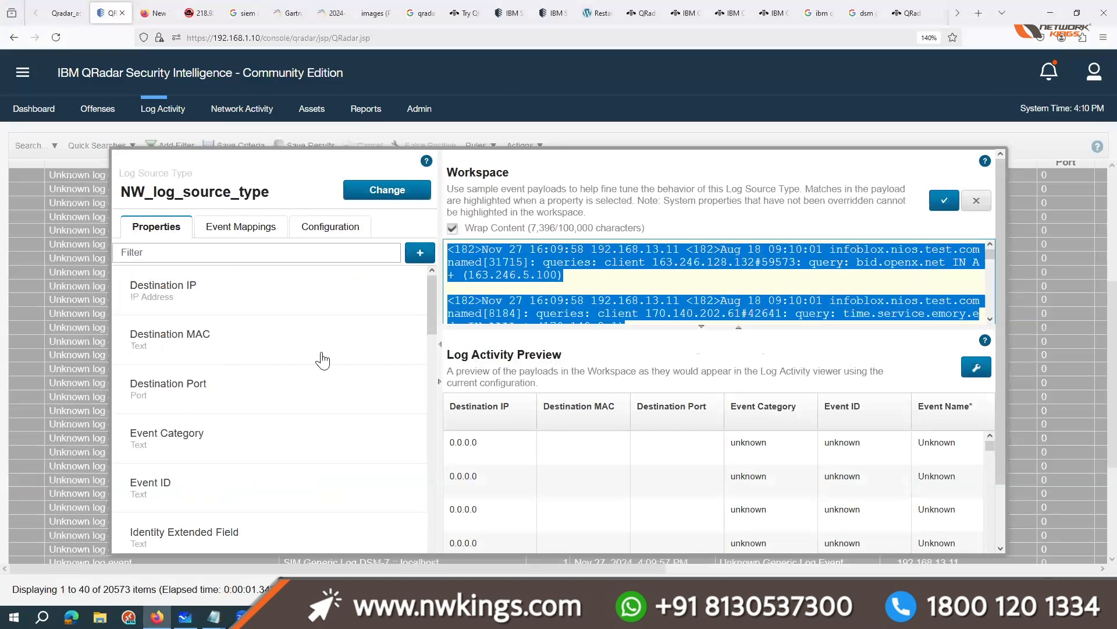
pyautogui.click(611, 293)
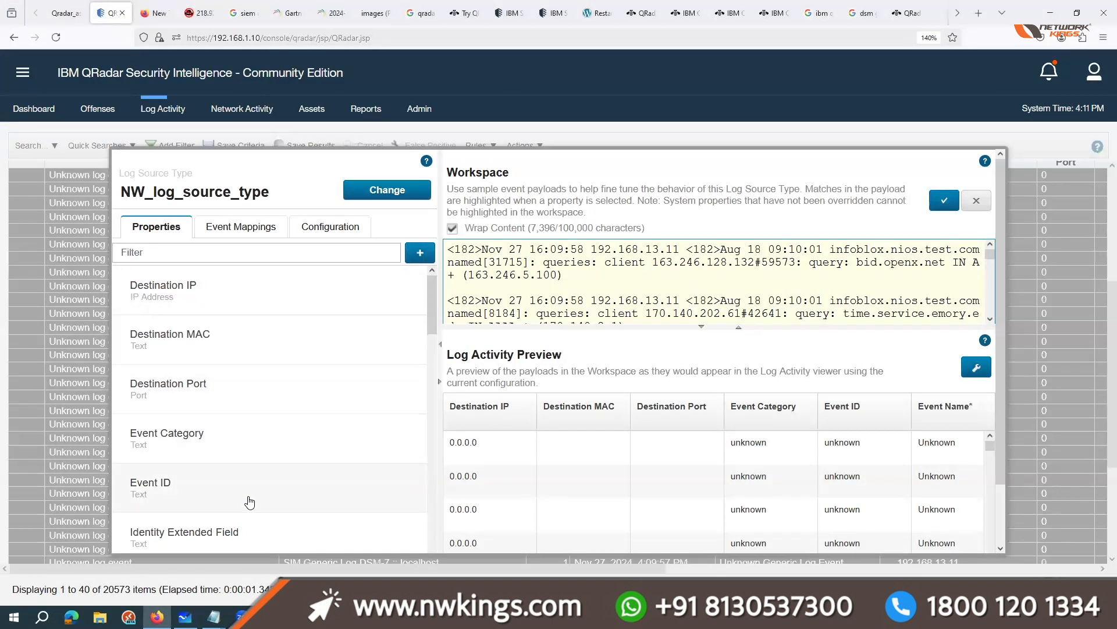
pyautogui.scroll(-10, 250, 502)
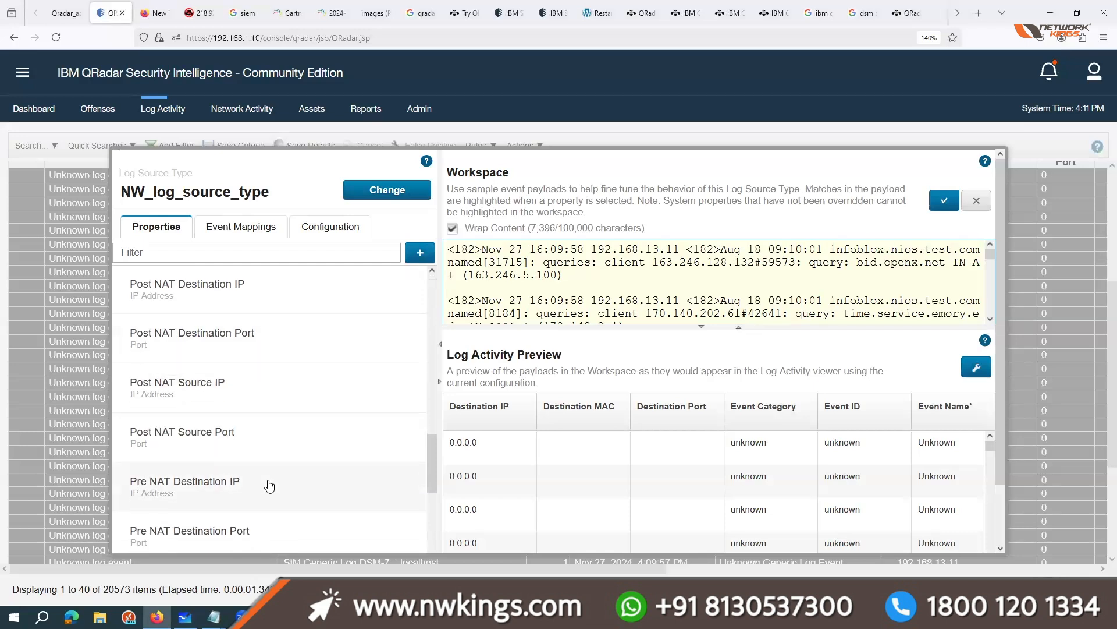
pyautogui.scroll(-5, 269, 486)
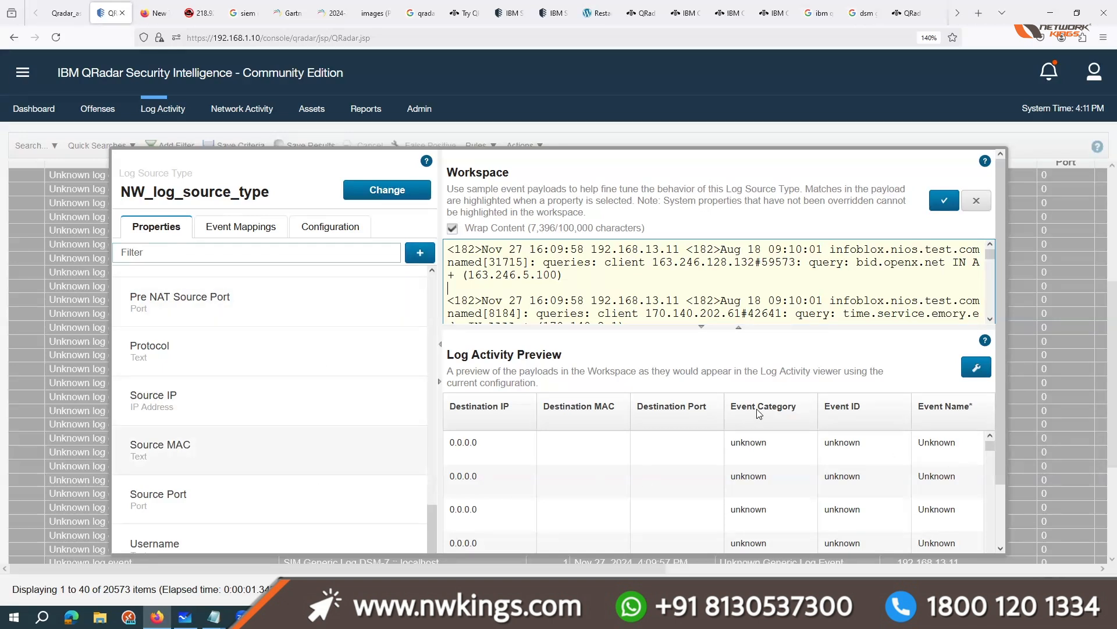
pyautogui.scroll(8, 220, 415)
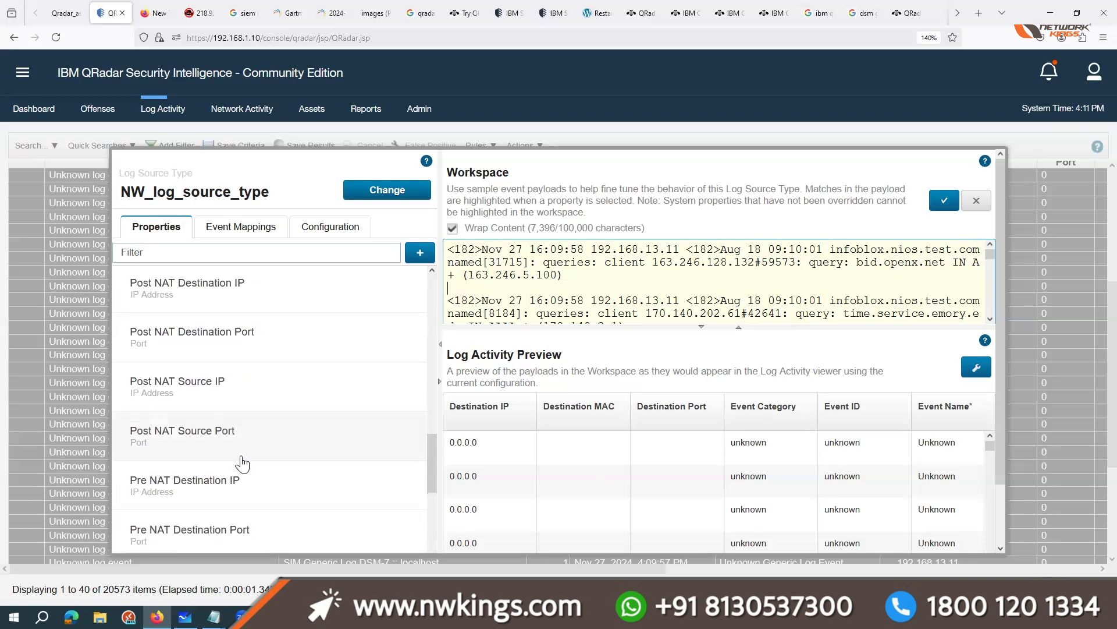
pyautogui.scroll(10, 243, 464)
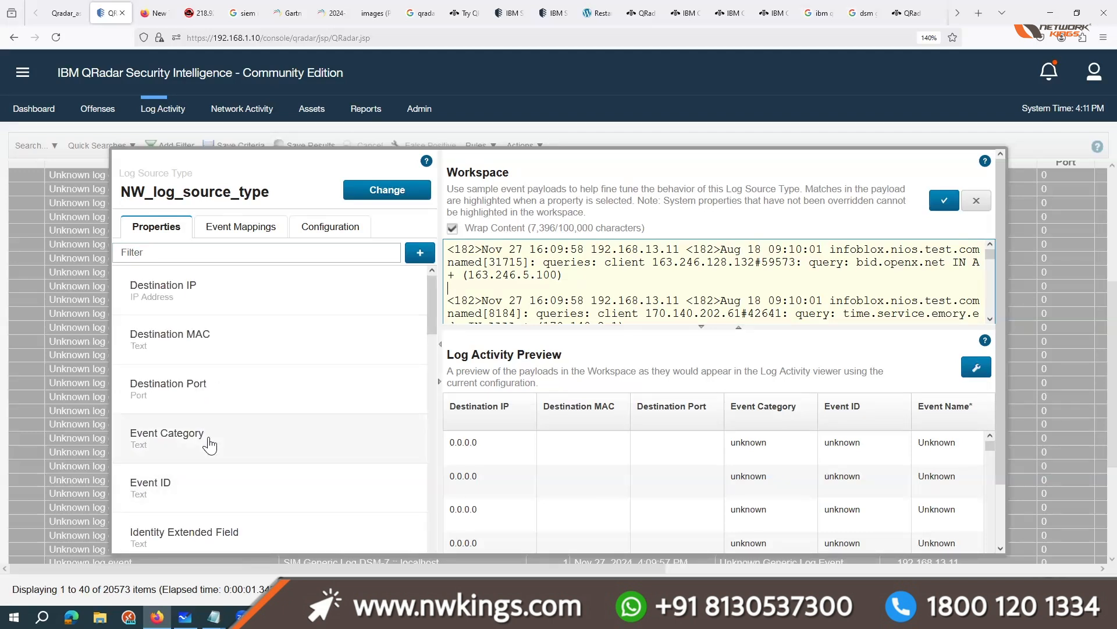
# Step: Override the system behavior of the Event ID property and check the log source type's event mappings
pyautogui.click(209, 445)
pyautogui.click(209, 517)
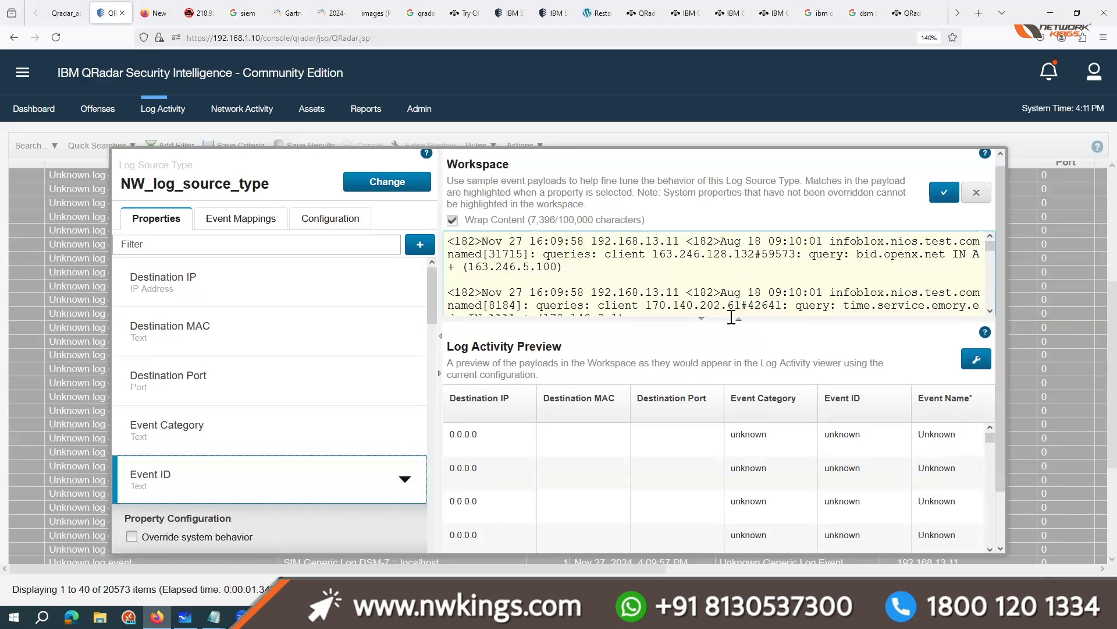
pyautogui.scroll(-2, 147, 472)
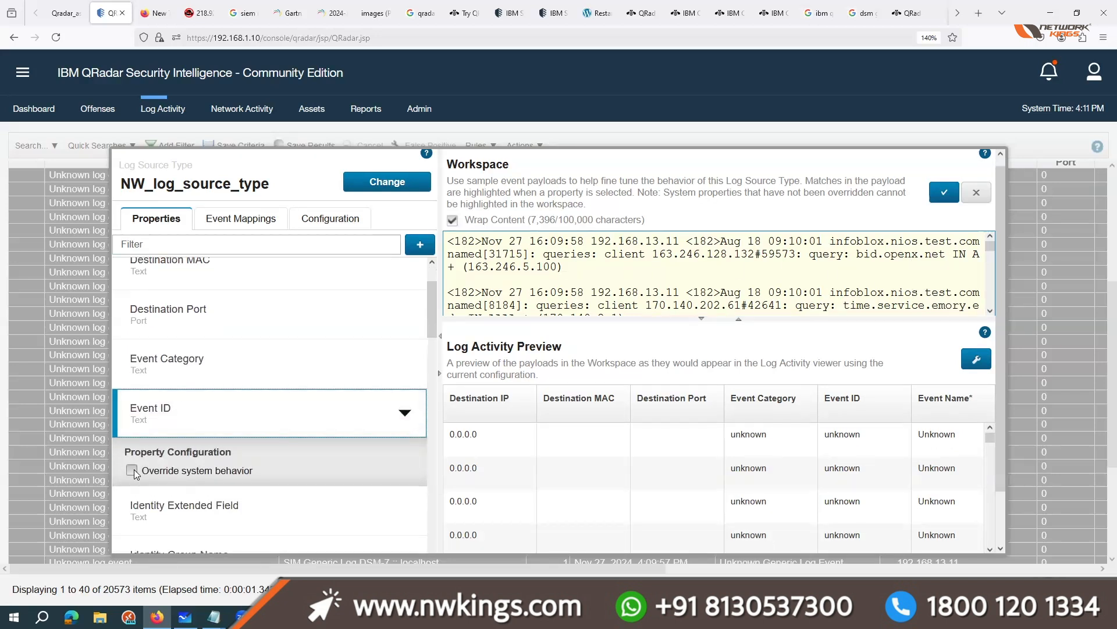
pyautogui.click(131, 470)
pyautogui.click(230, 220)
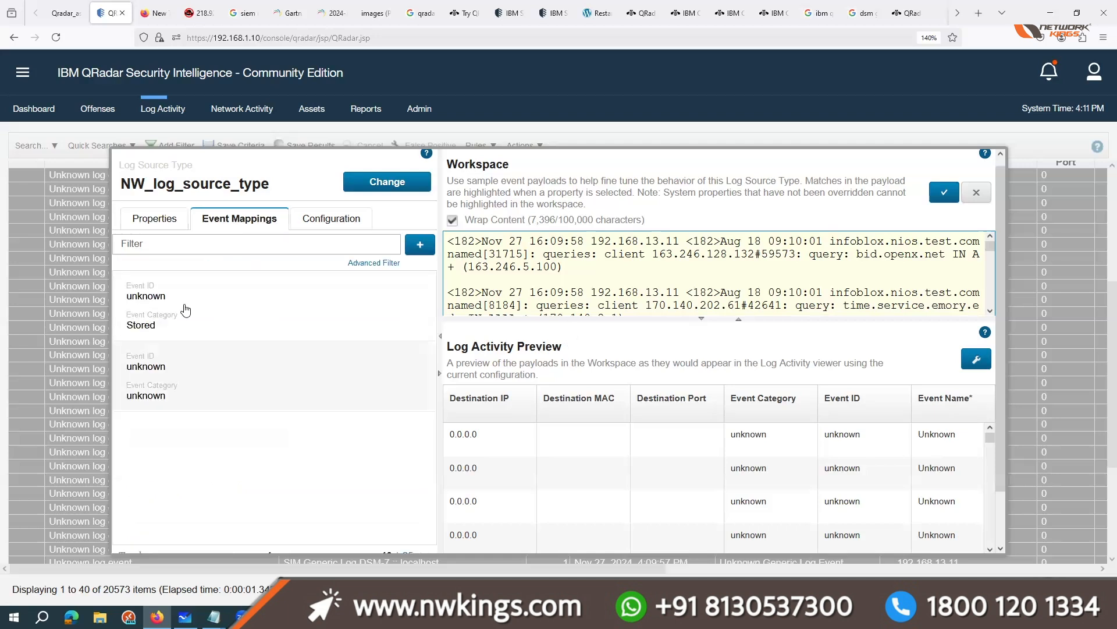
pyautogui.click(150, 214)
# Step: Enter query:(.*?)\s as the Event ID regex expression and apply the workspace payload edit so matches are highlighted
pyautogui.click(254, 357)
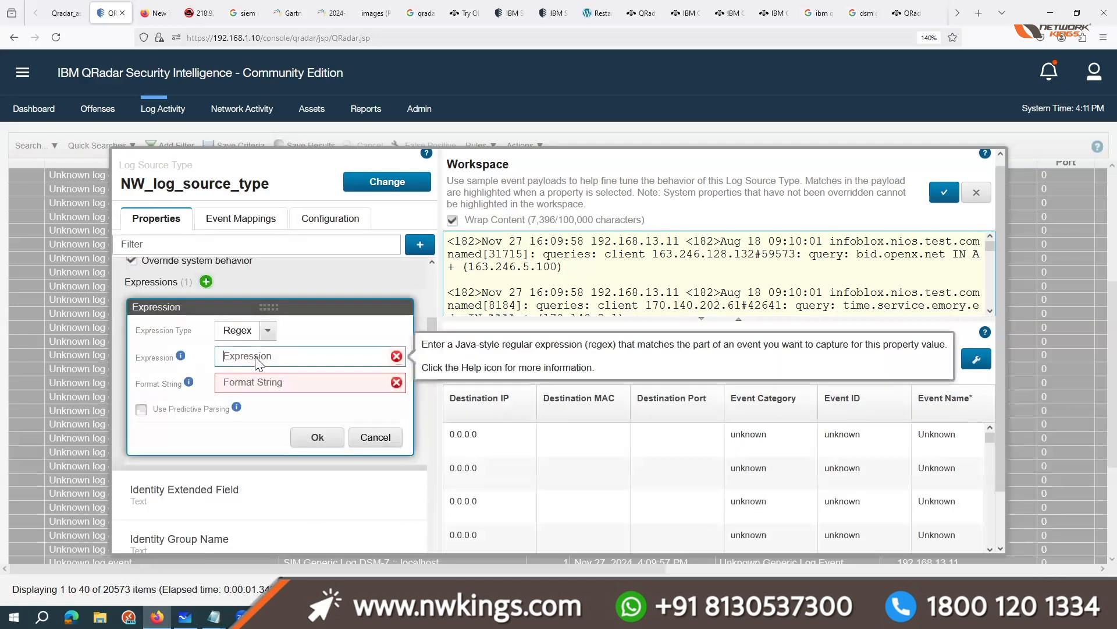
pyautogui.write('query:')
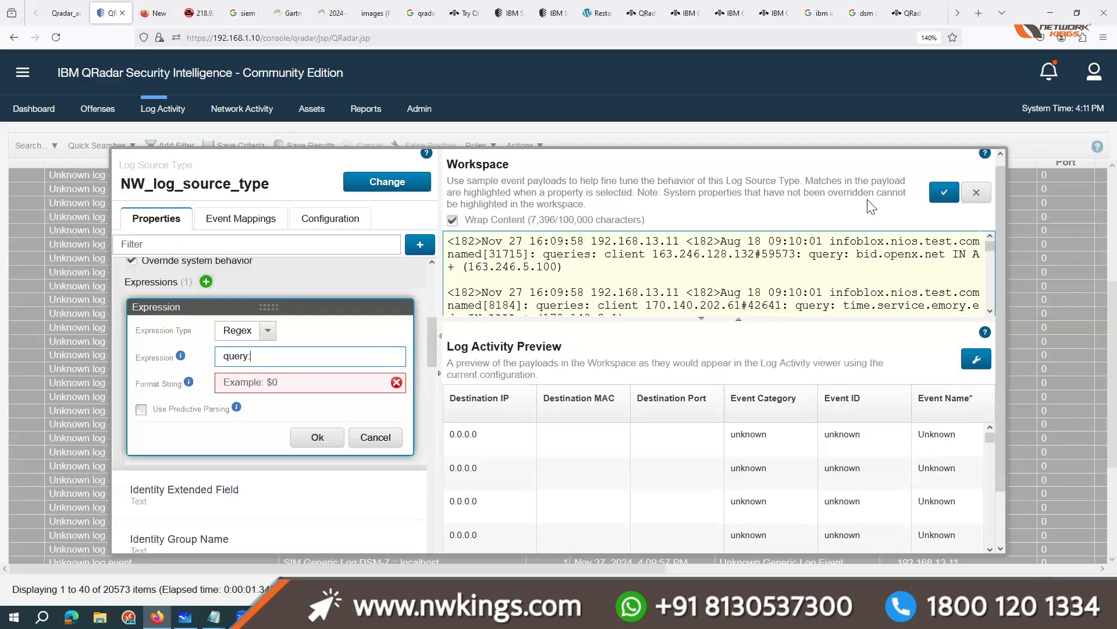
pyautogui.click(944, 192)
pyautogui.click(280, 355)
pyautogui.write('().*?')
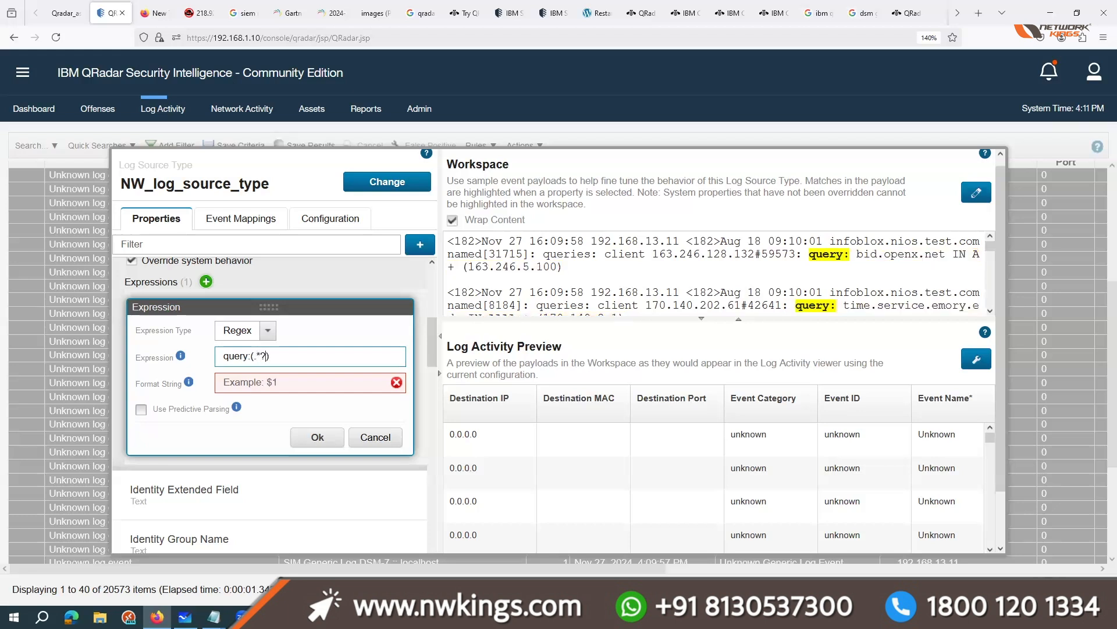
pyautogui.write('\\s')
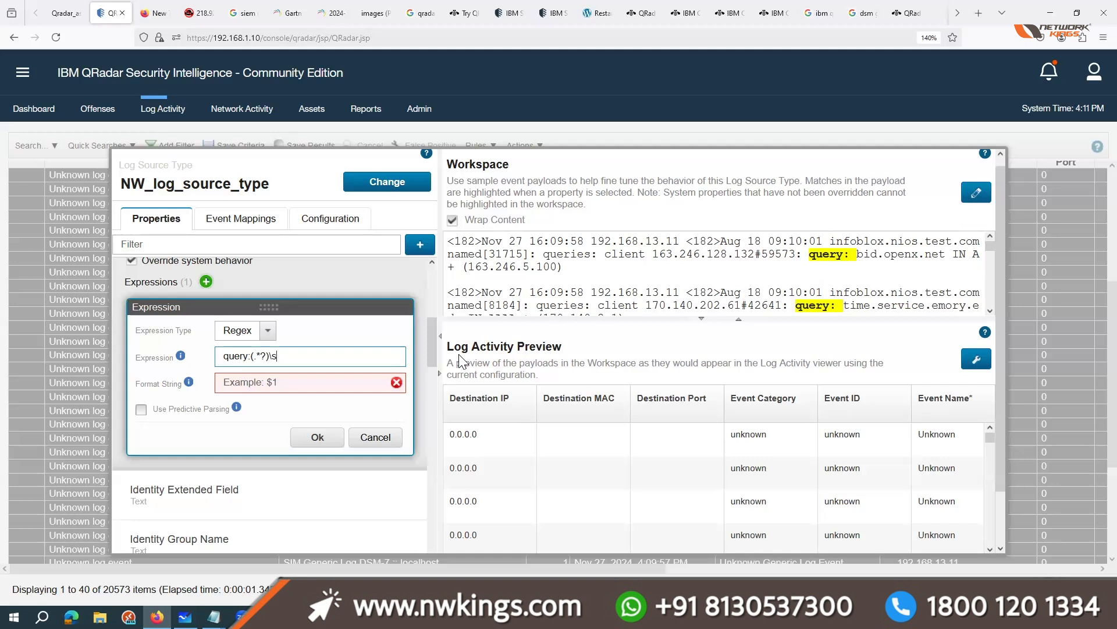
# Step: Rewrite the Event ID regex expression as query:\s(.*?)\s so it captures the queried domain
pyautogui.press('BackSpace')
pyautogui.press('BackSpace')
pyautogui.press('BackSpace')
pyautogui.write('\\s)')
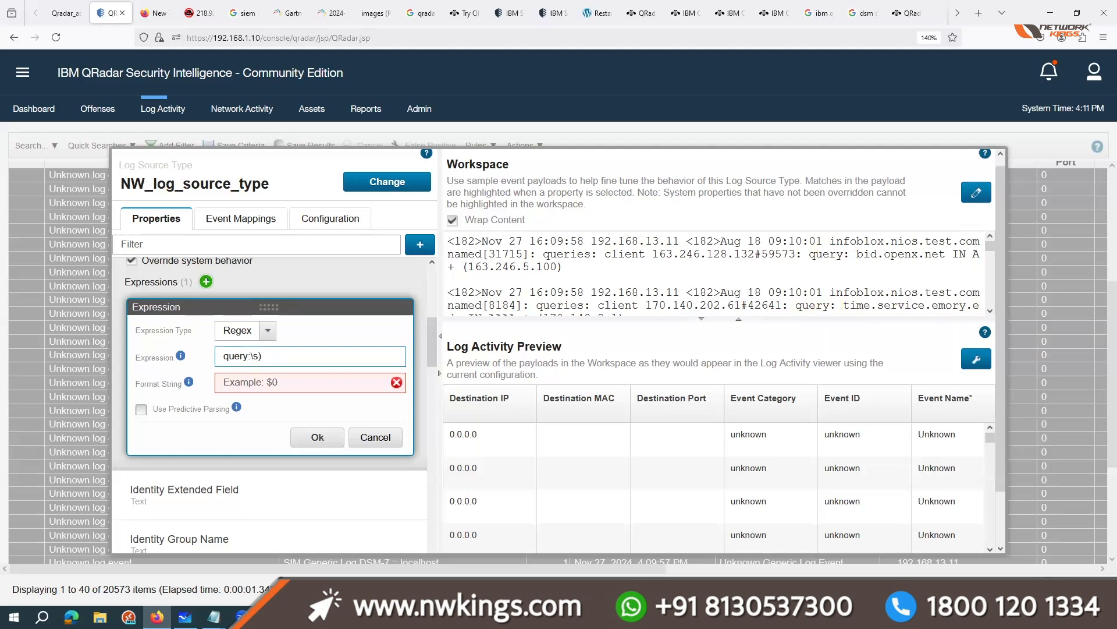
pyautogui.write('()')
pyautogui.write('.')
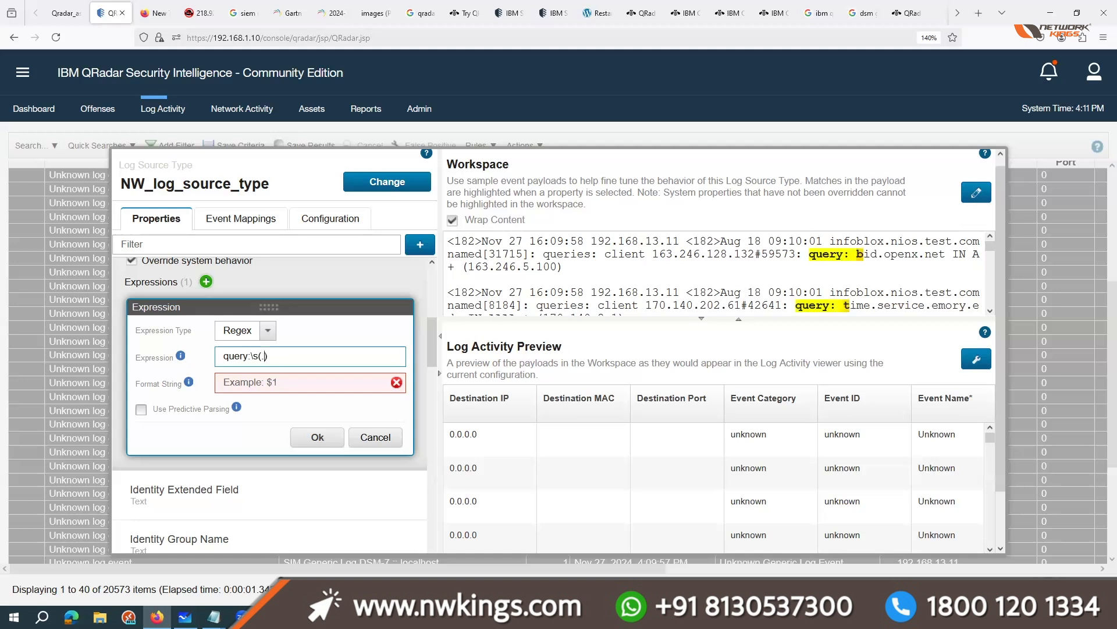
pyautogui.write('*?')
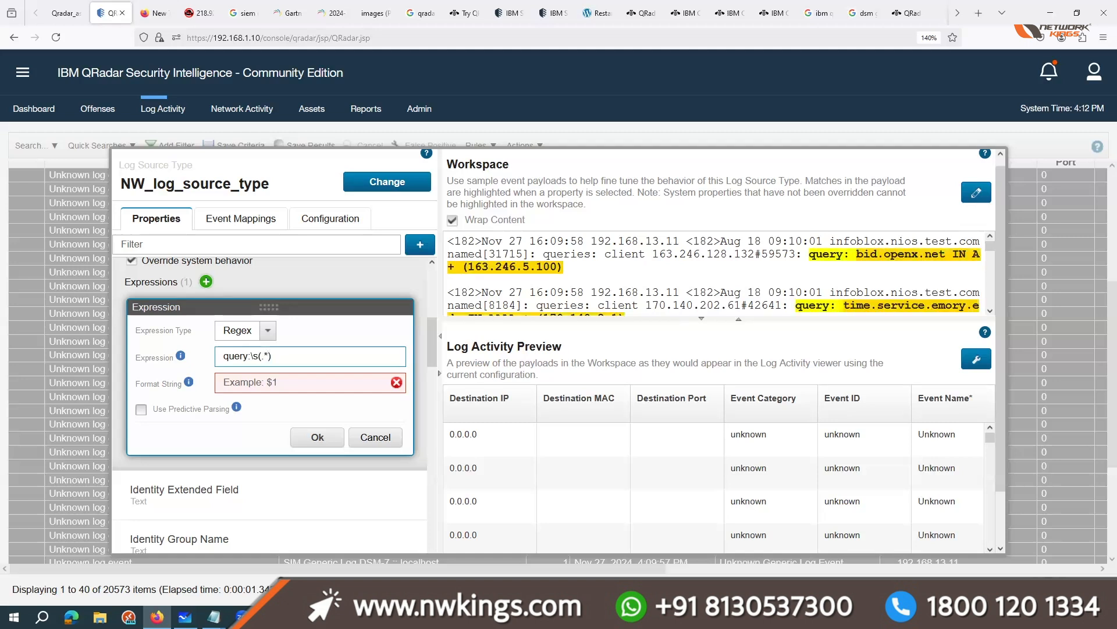
pyautogui.write('\\s')
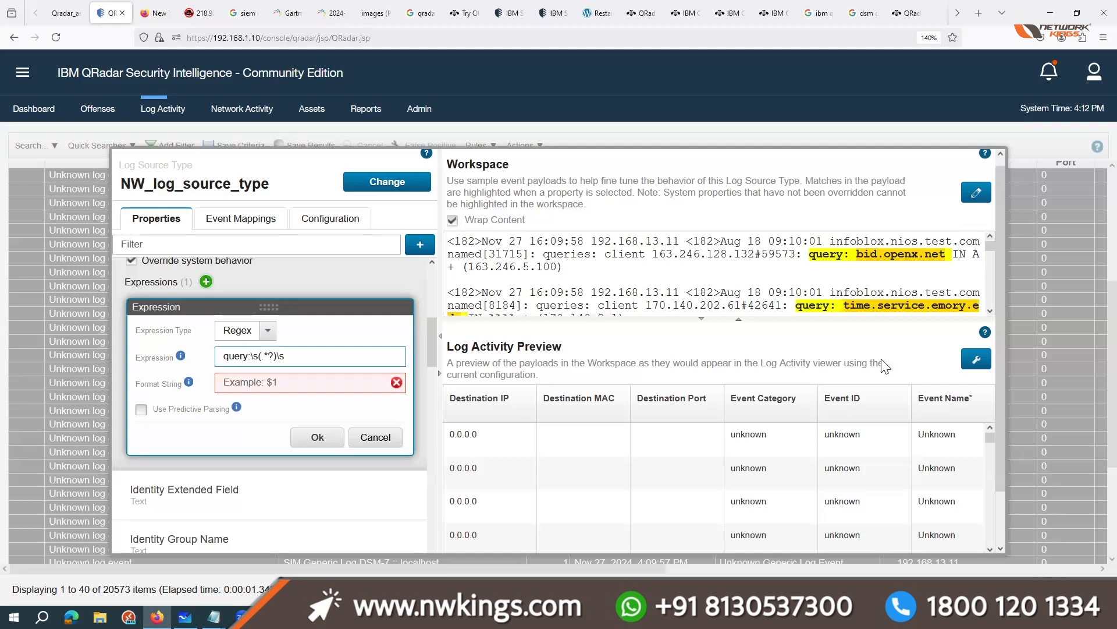
# Step: Set the Event ID expression's format string to $1 and accept the expression
pyautogui.scroll(-2, 890, 294)
pyautogui.click(294, 383)
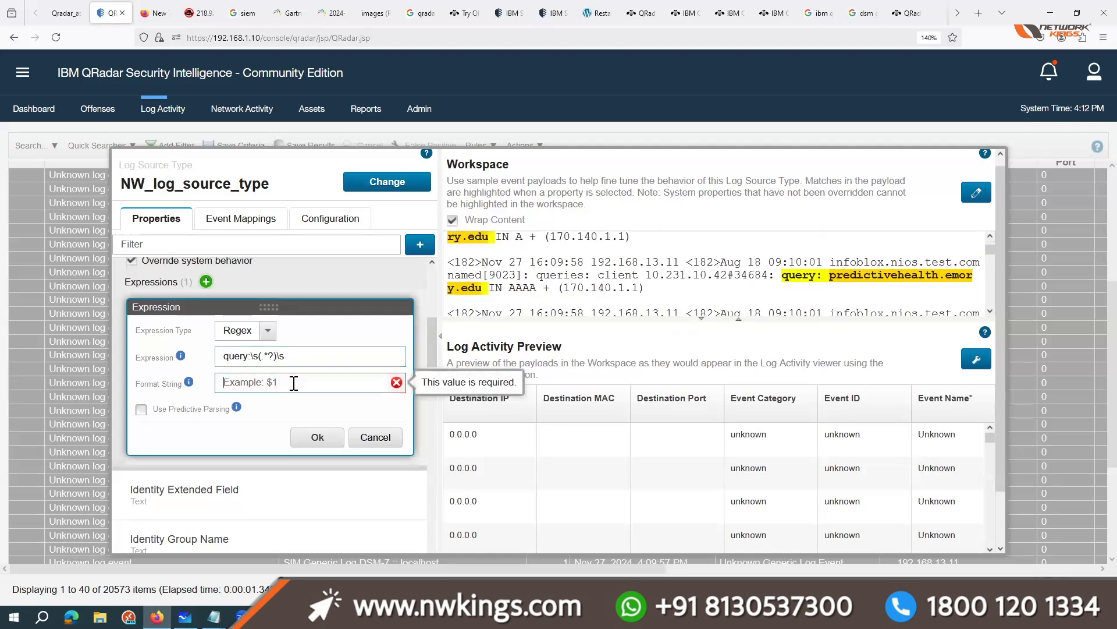
pyautogui.write('$1')
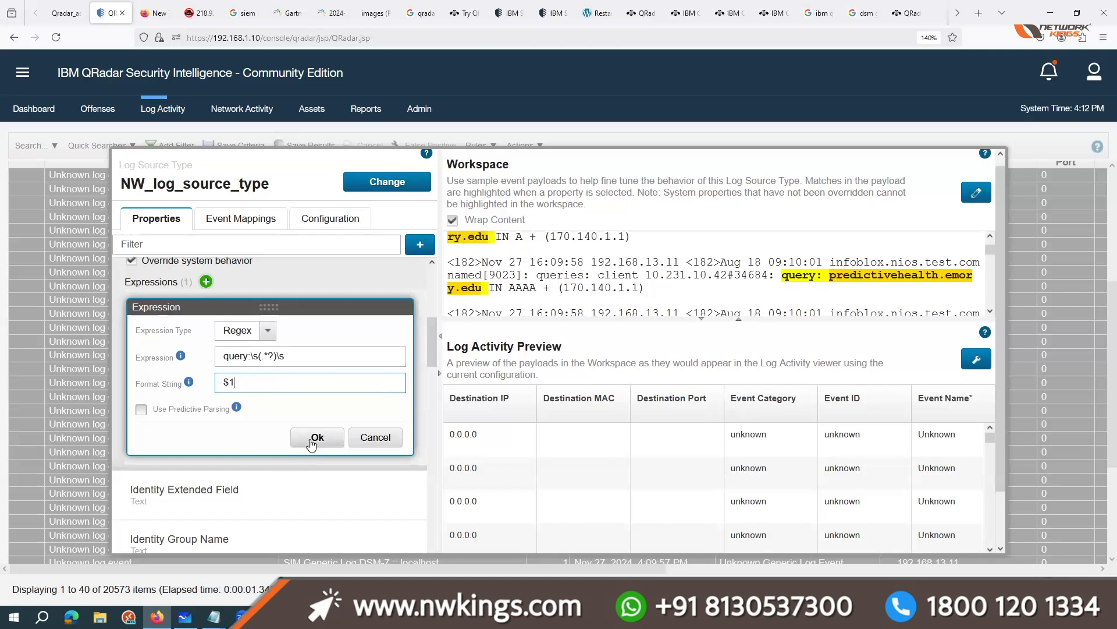
pyautogui.click(318, 438)
# Step: Widen the Event ID column in the Log Activity Preview and look through the parsed domain values
pyautogui.scroll(-6, 875, 459)
pyautogui.scroll(-1, 873, 493)
pyautogui.moveTo(996, 226); pyautogui.dragTo(971, 345)
pyautogui.moveTo(582, 501); pyautogui.dragTo(677, 403)
pyautogui.moveTo(755, 355); pyautogui.dragTo(762, 354)
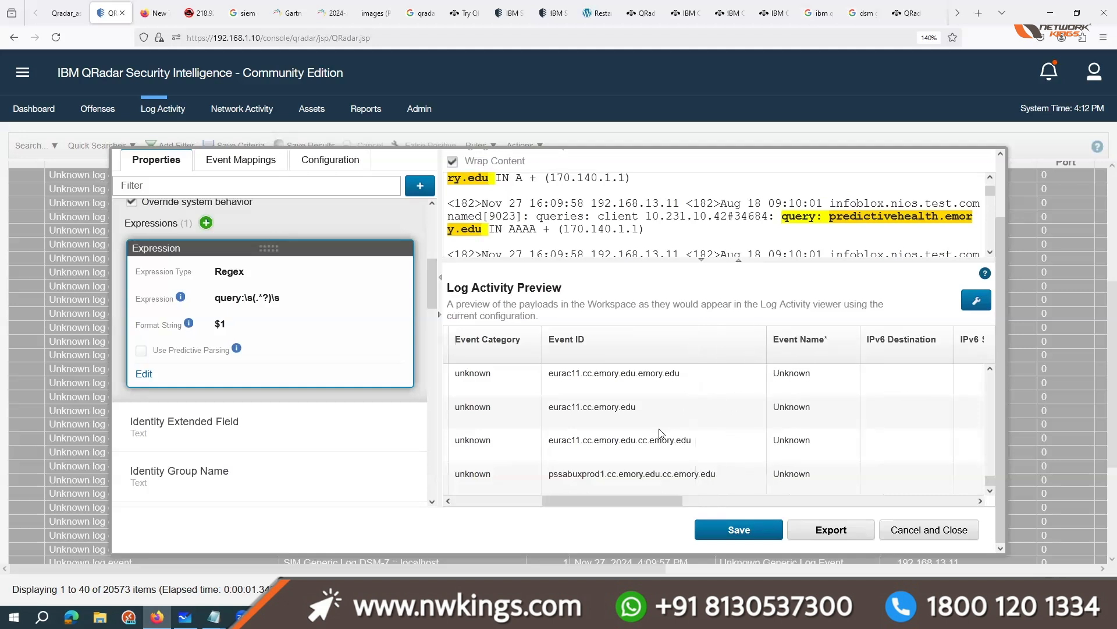
pyautogui.scroll(5, 661, 445)
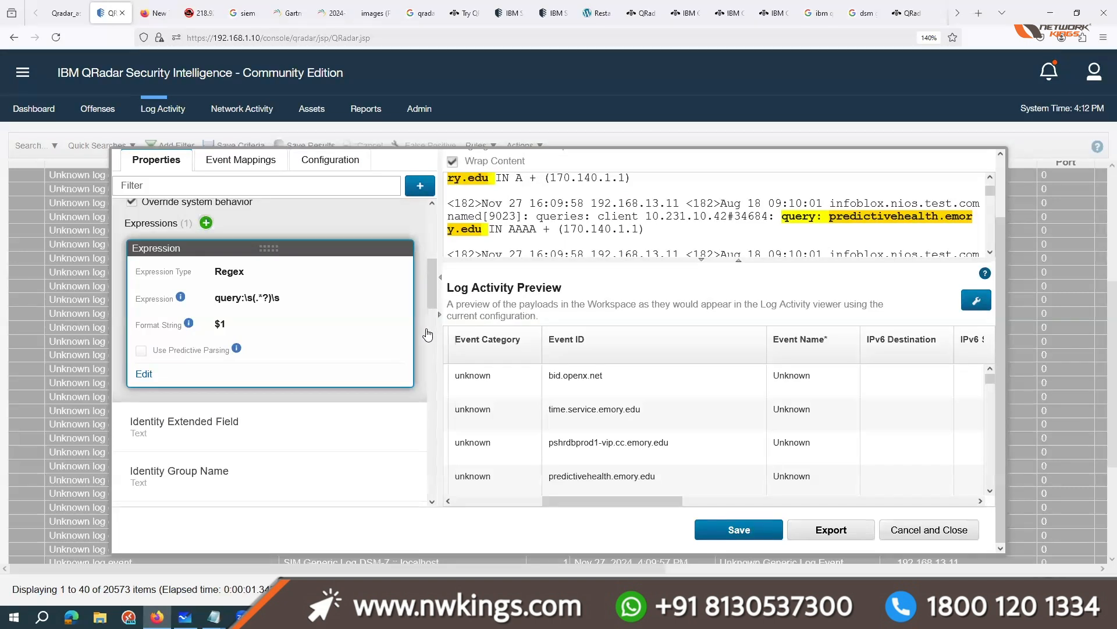
pyautogui.scroll(1, 155, 250)
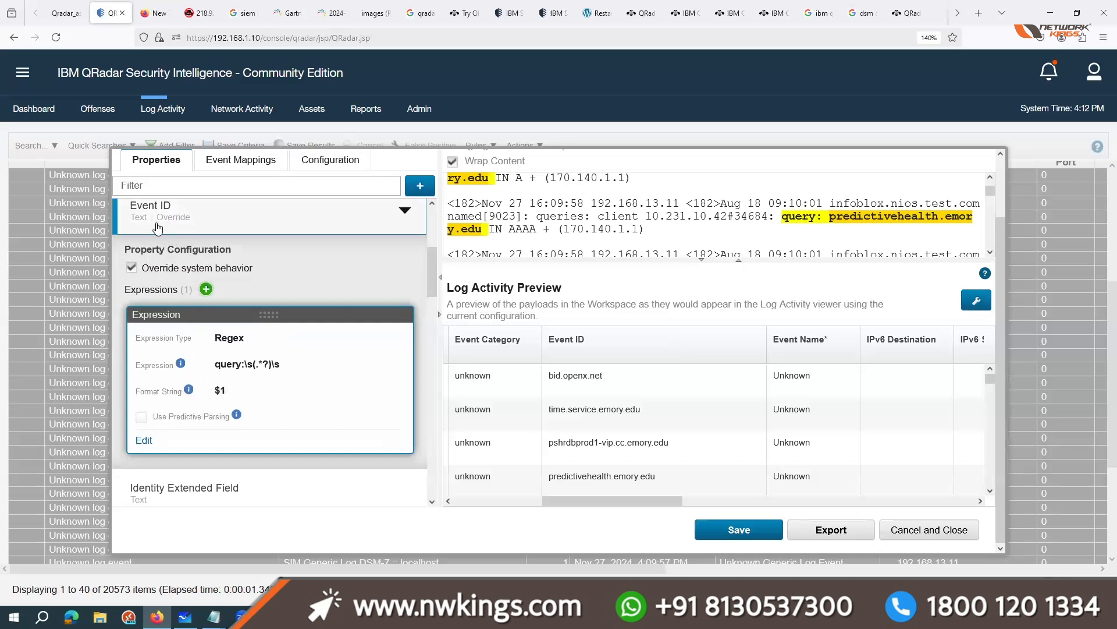
pyautogui.scroll(1, 177, 256)
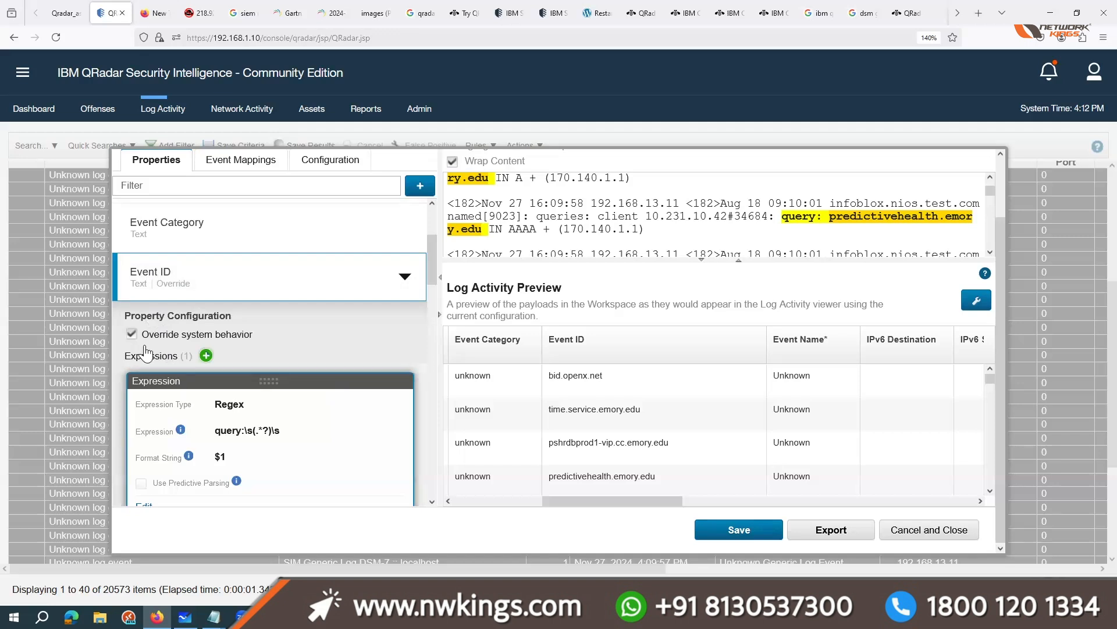
pyautogui.scroll(-2, 223, 443)
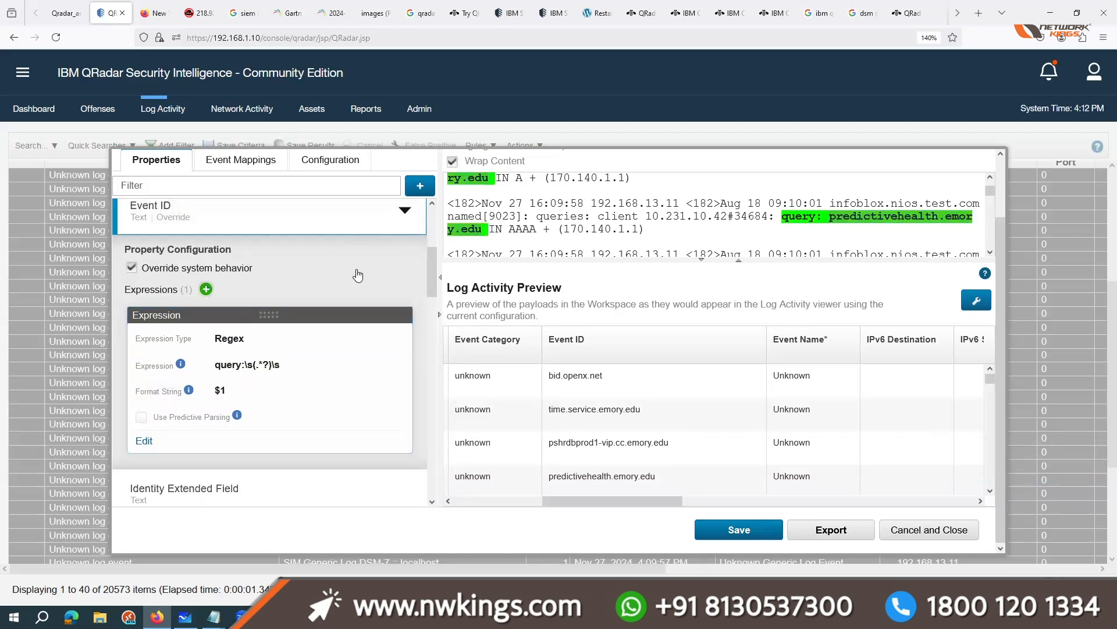
pyautogui.scroll(6, 289, 309)
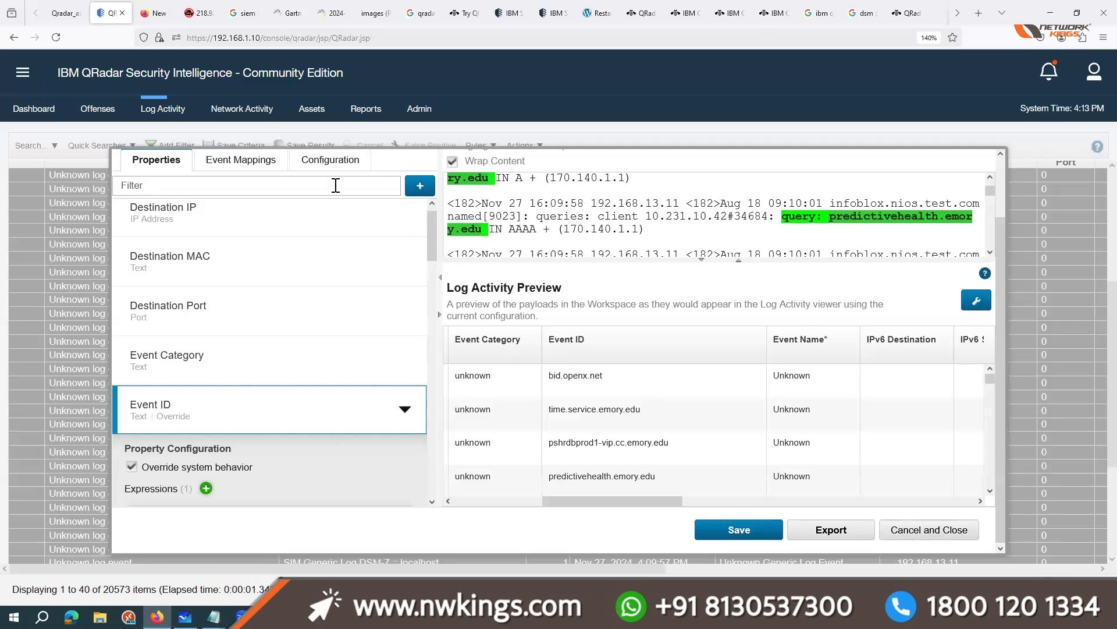
pyautogui.click(242, 162)
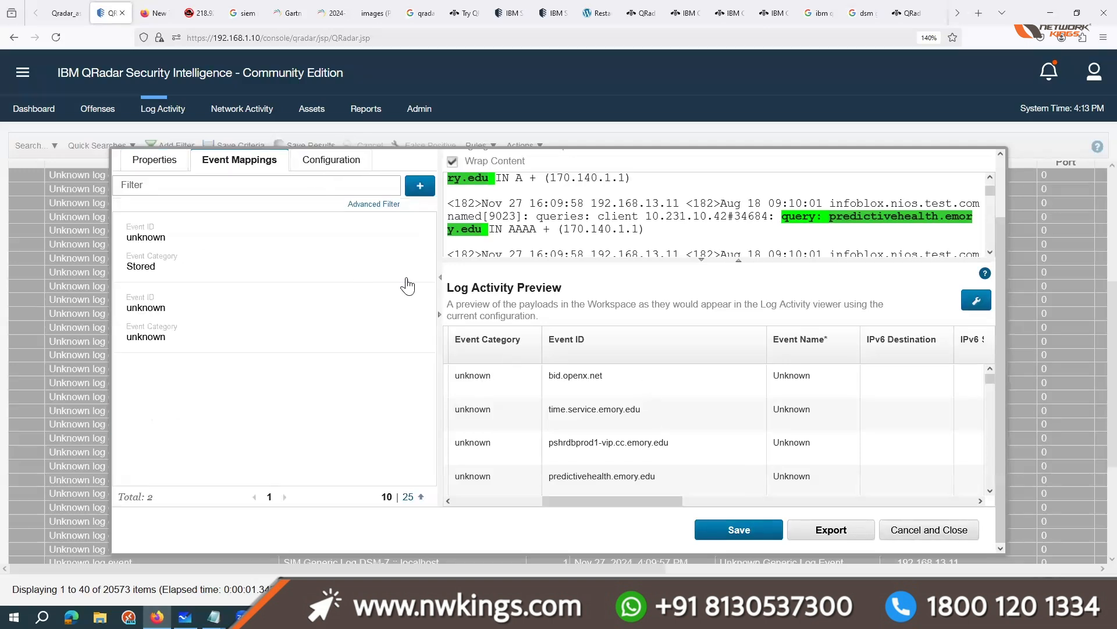
pyautogui.click(420, 185)
pyautogui.click(684, 483)
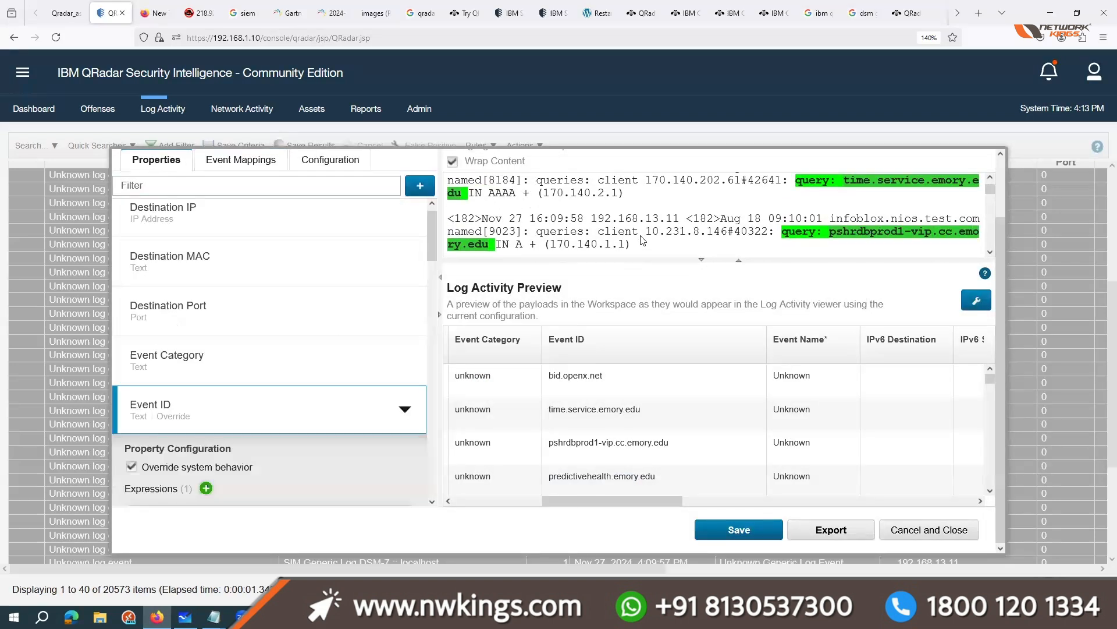
# Step: Switch to the payloads in Notepad and examine how the query: text recurs in front of each domain
pyautogui.moveTo(213, 616)
pyautogui.click(268, 553)
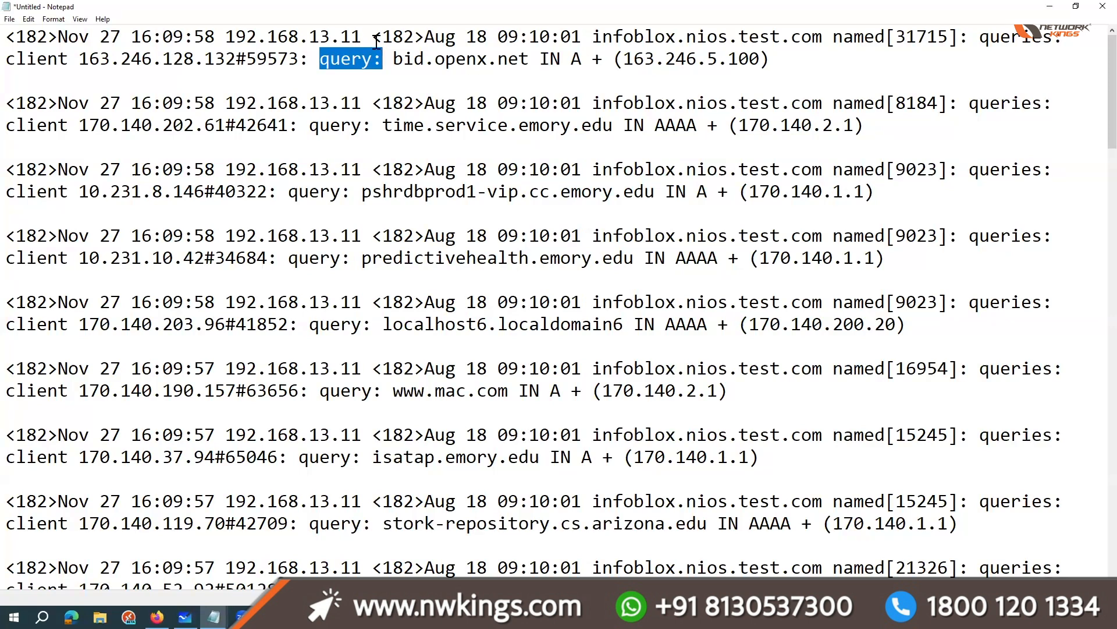
pyautogui.moveTo(447, 37); pyautogui.dragTo(901, 47)
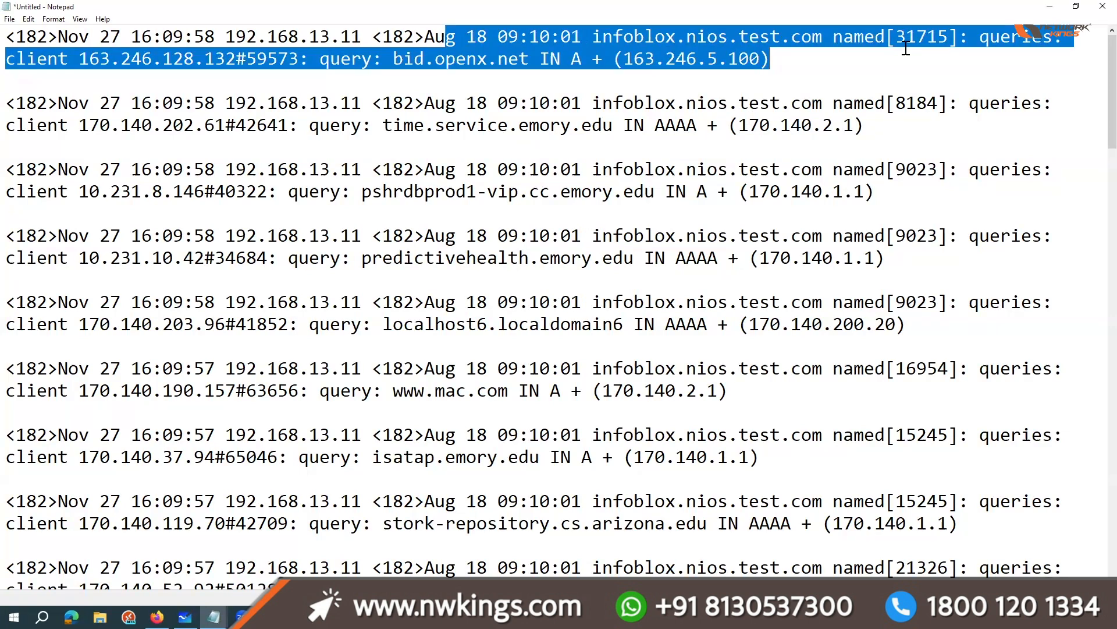
pyautogui.click(906, 48)
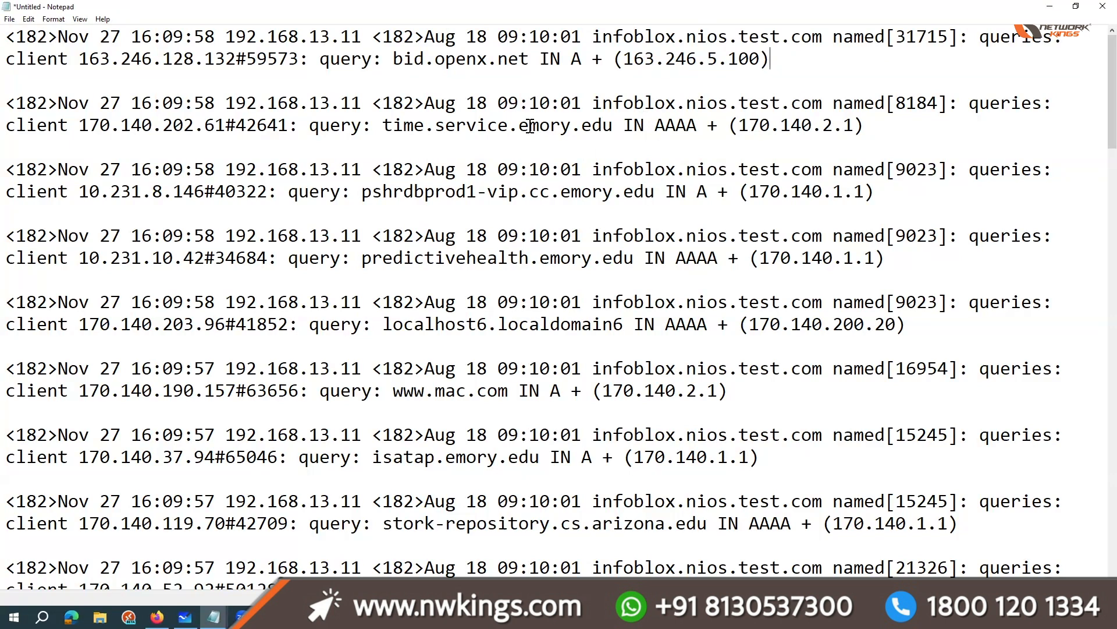
pyautogui.moveTo(313, 61); pyautogui.dragTo(373, 60)
pyautogui.scroll(-2, 313, 393)
pyautogui.moveTo(310, 393); pyautogui.dragTo(383, 392)
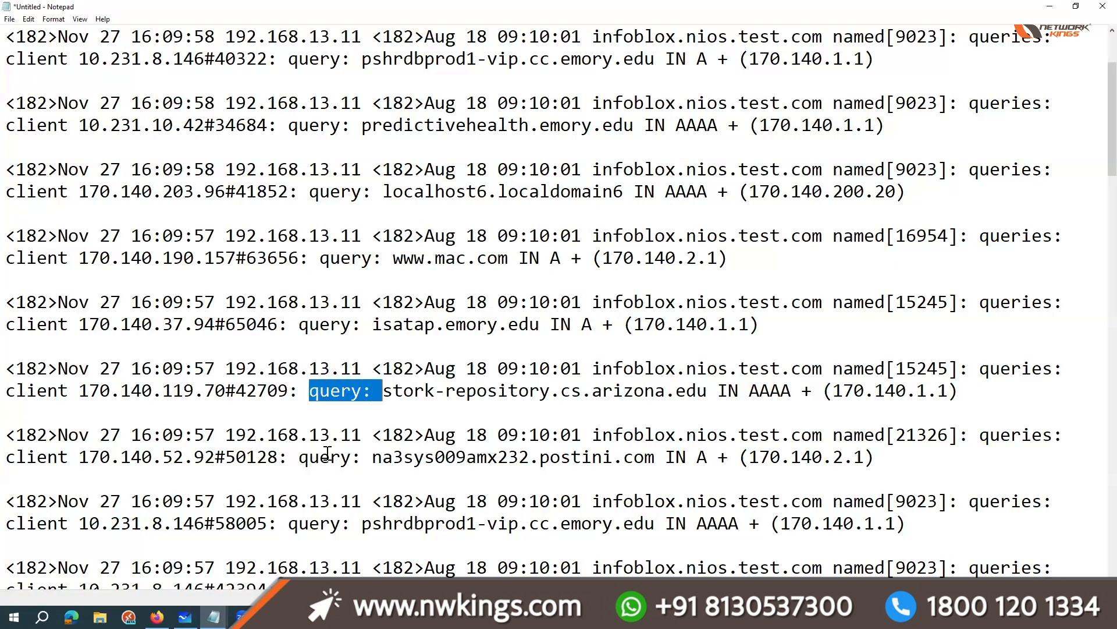
pyautogui.moveTo(299, 459); pyautogui.dragTo(352, 458)
pyautogui.click(433, 477)
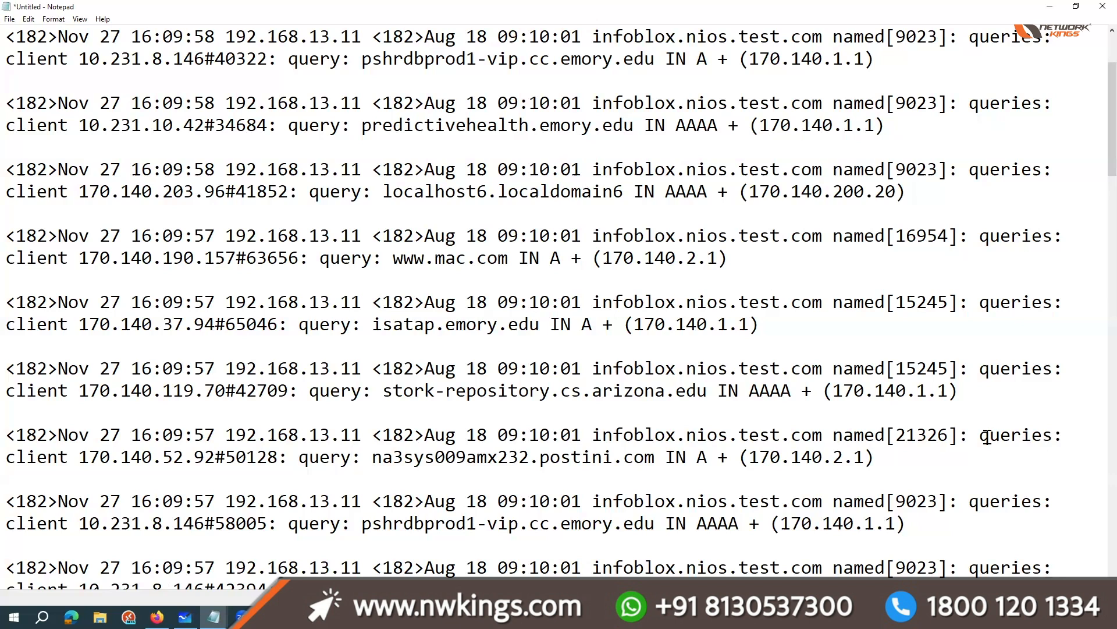
# Step: Compare the payload lines in Notepad for a field usable as the event category, such as the record type after IN
pyautogui.moveTo(446, 434); pyautogui.dragTo(582, 435)
pyautogui.moveTo(654, 431); pyautogui.dragTo(961, 437)
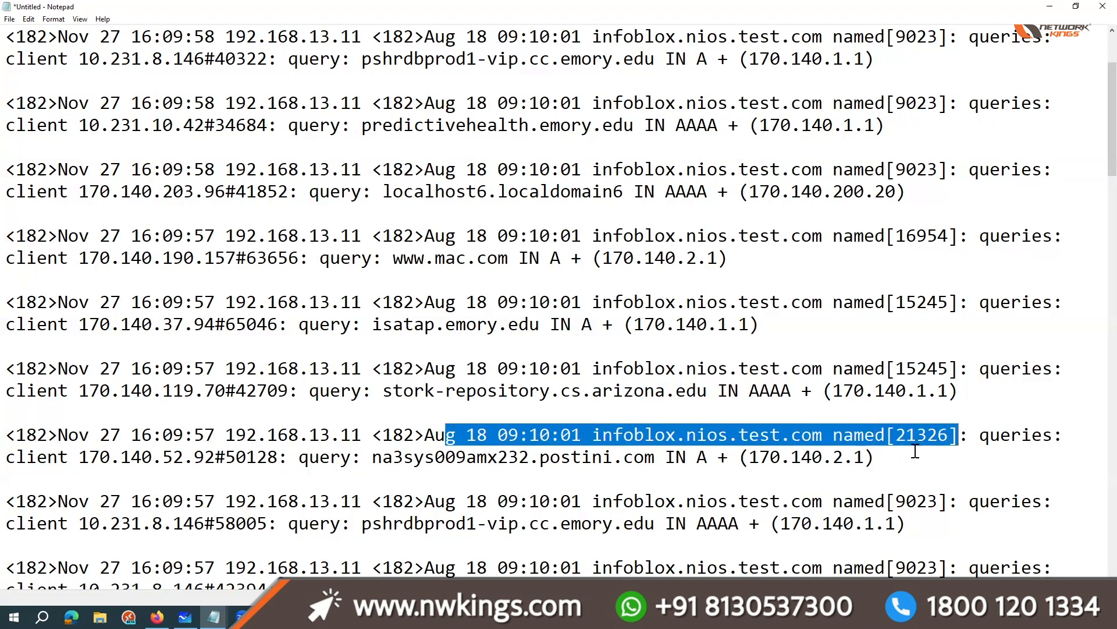
pyautogui.press('Right')
pyautogui.scroll(-6, 863, 483)
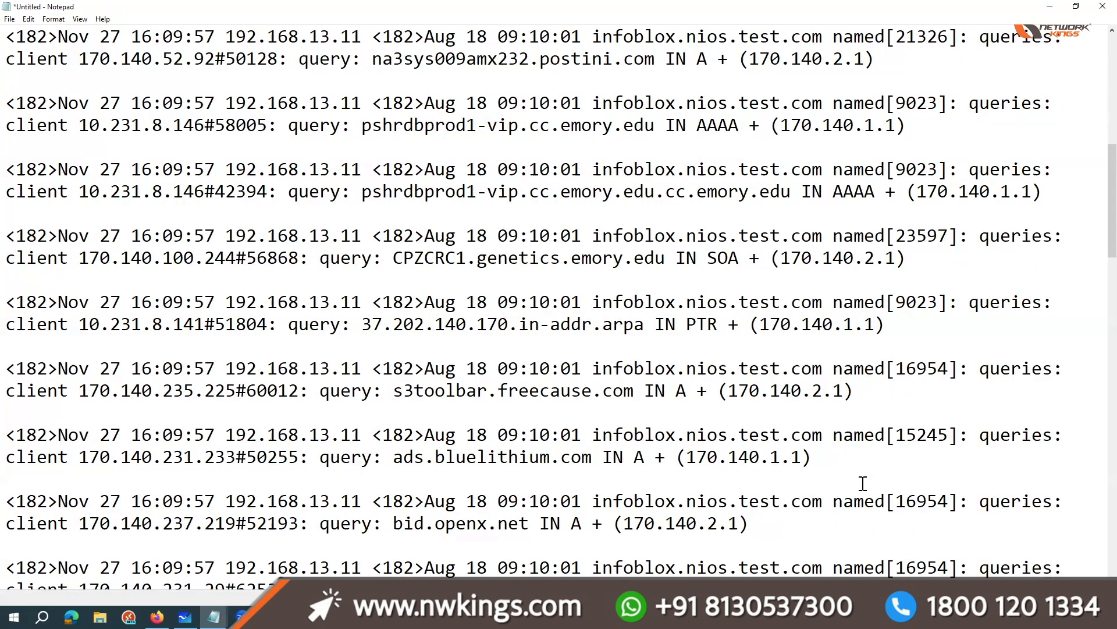
pyautogui.scroll(-2, 863, 483)
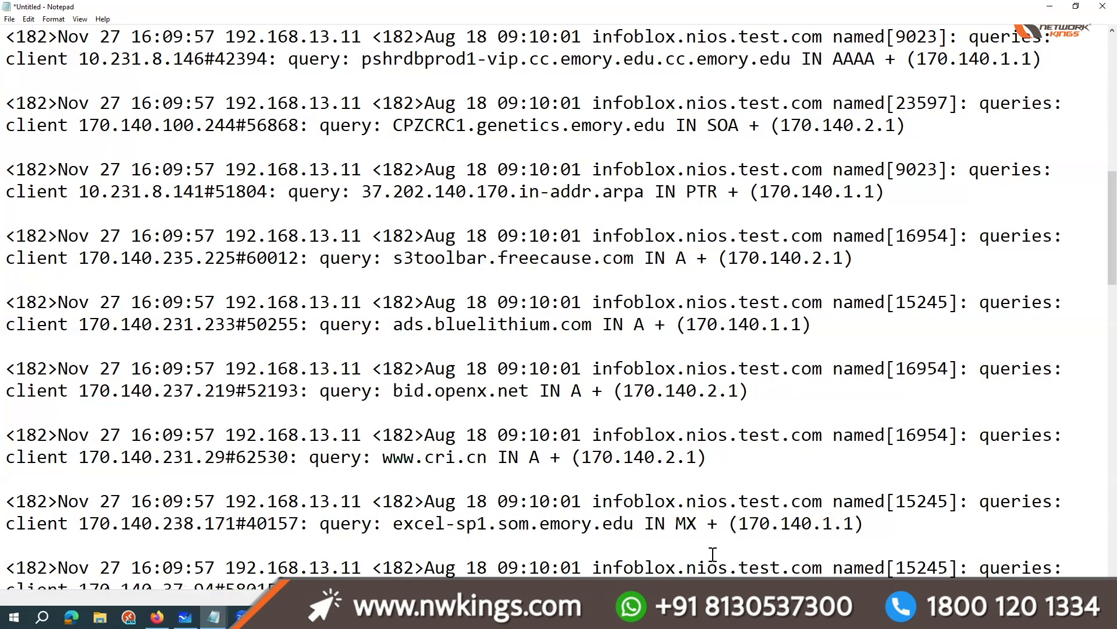
pyautogui.keyDown('shift'); pyautogui.click(723, 527); pyautogui.keyUp('shift')
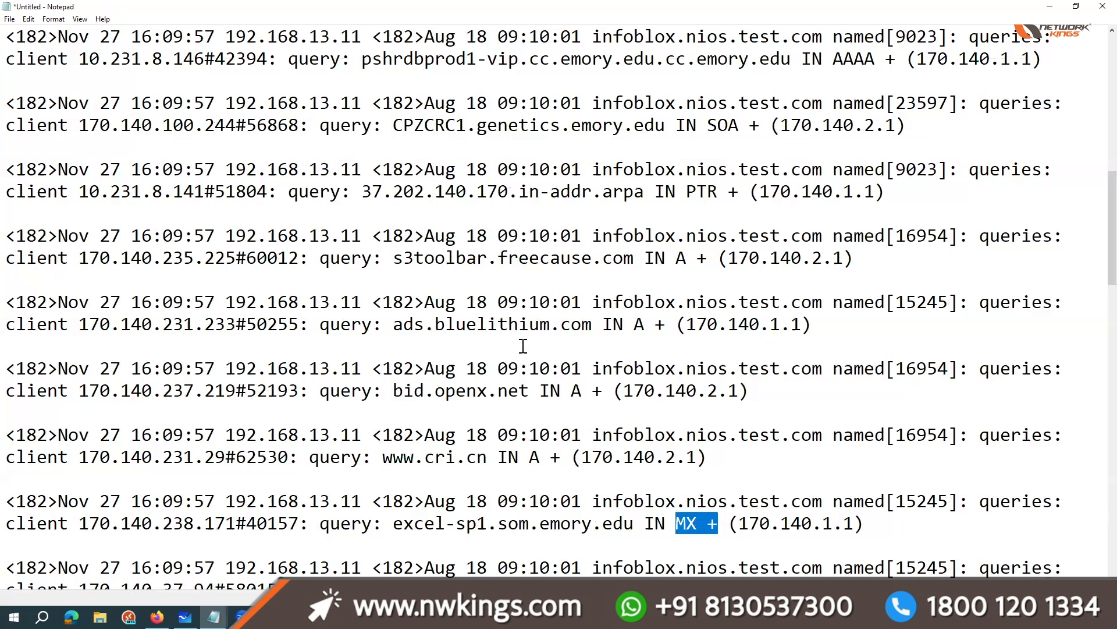
pyautogui.moveTo(572, 391); pyautogui.dragTo(585, 392)
pyautogui.click(583, 392)
pyautogui.doubleClick(571, 391)
pyautogui.doubleClick(598, 323)
pyautogui.hotkey('ctrl', 'c')
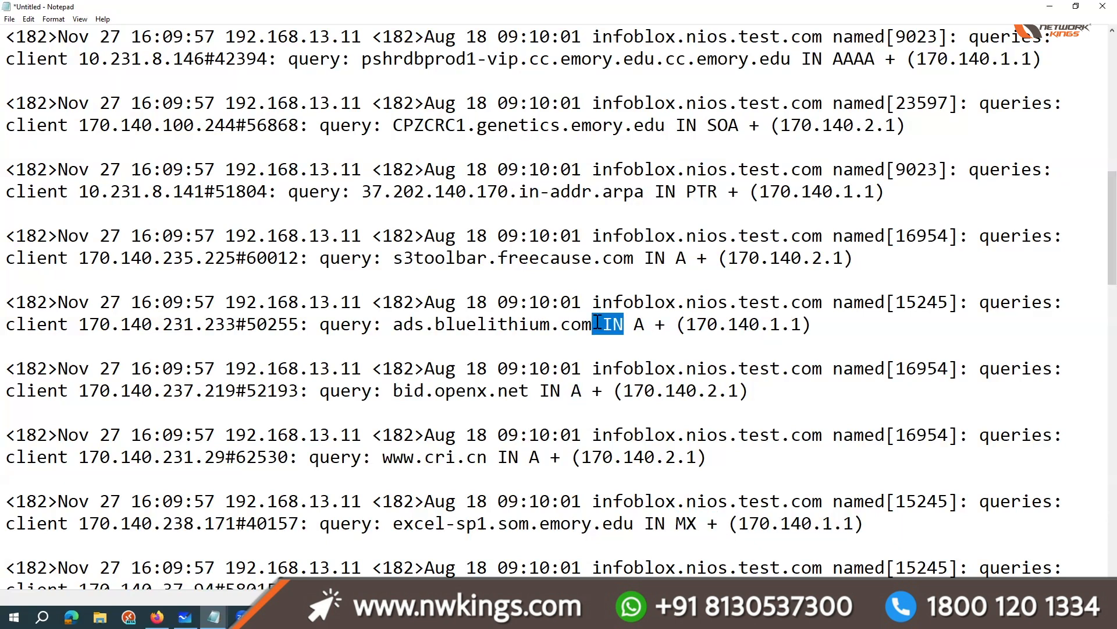
pyautogui.click(597, 323)
pyautogui.moveTo(600, 395); pyautogui.dragTo(539, 390)
pyautogui.click(542, 392)
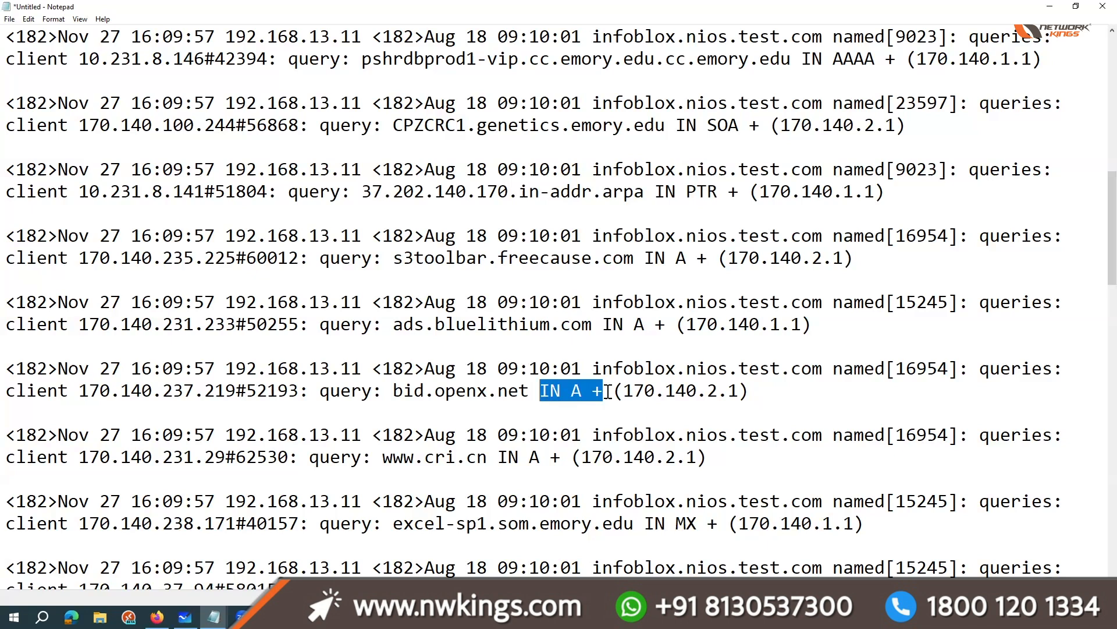
# Step: Return to the DSM Editor in QRadar and override the system behavior of the Event Category property
pyautogui.click(1047, 6)
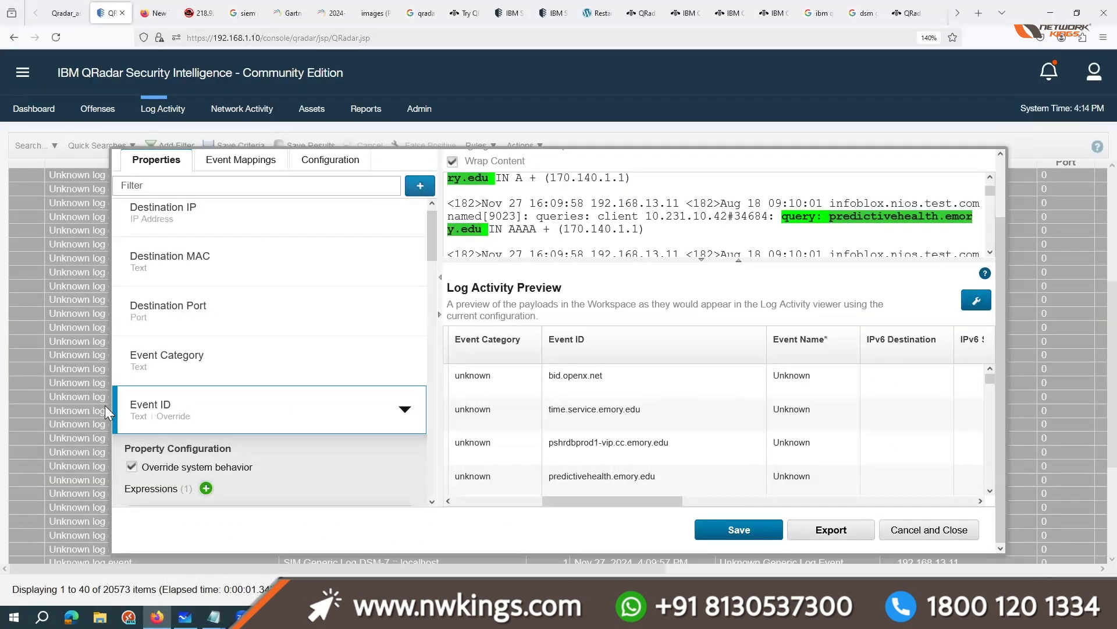
pyautogui.scroll(-1, 187, 420)
pyautogui.click(186, 304)
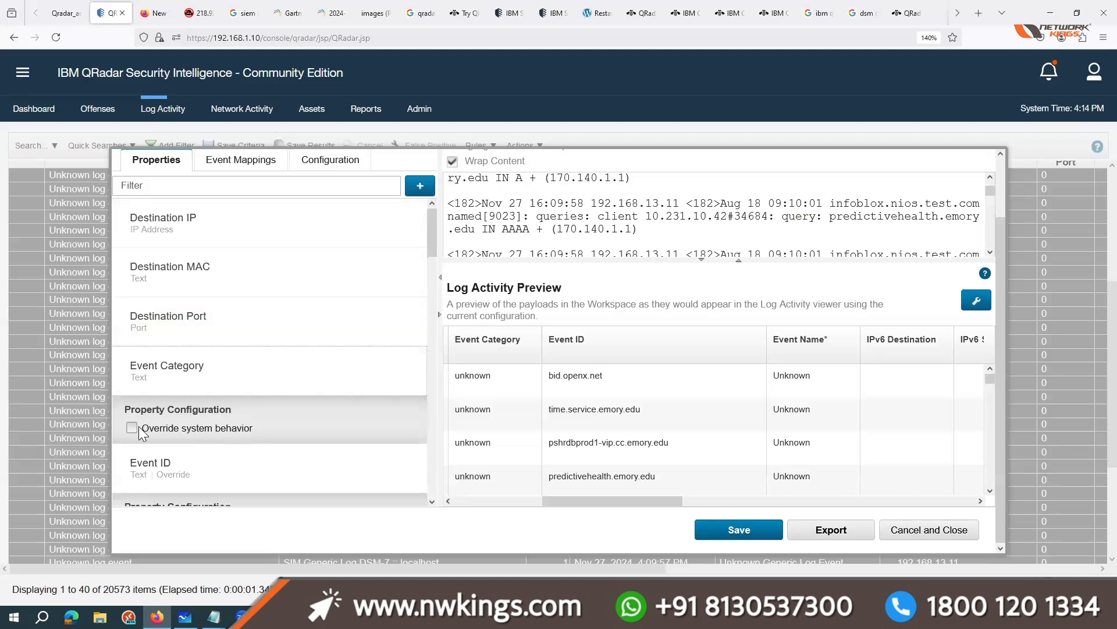
pyautogui.click(132, 428)
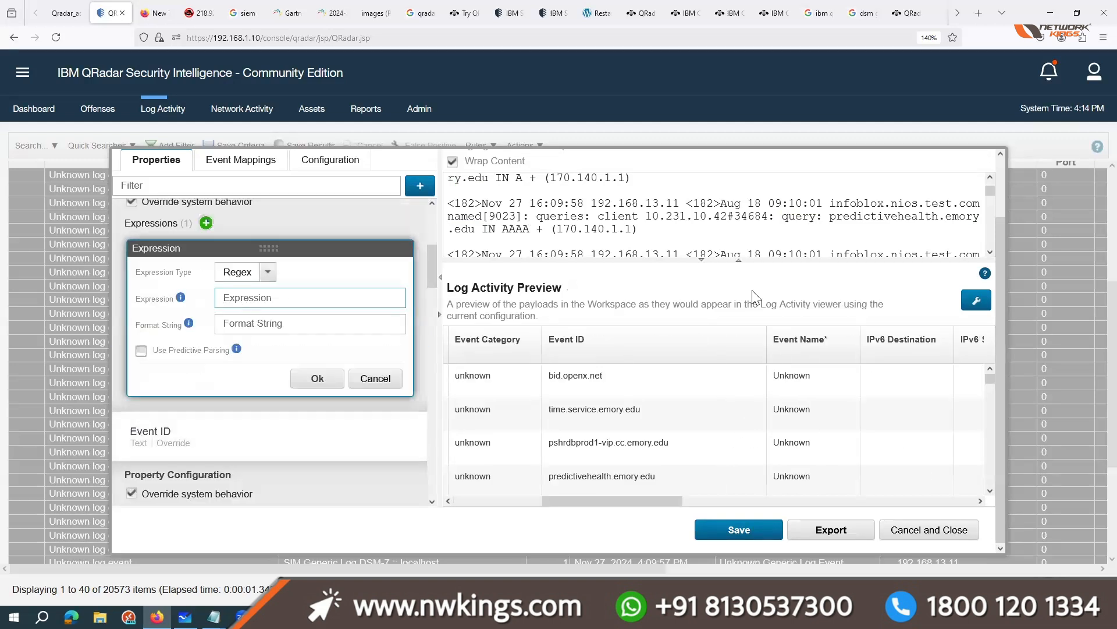
# Step: Copy the text IN from a payload line in Notepad and paste it as the Event Category regex expression
pyautogui.click(214, 617)
pyautogui.click(274, 561)
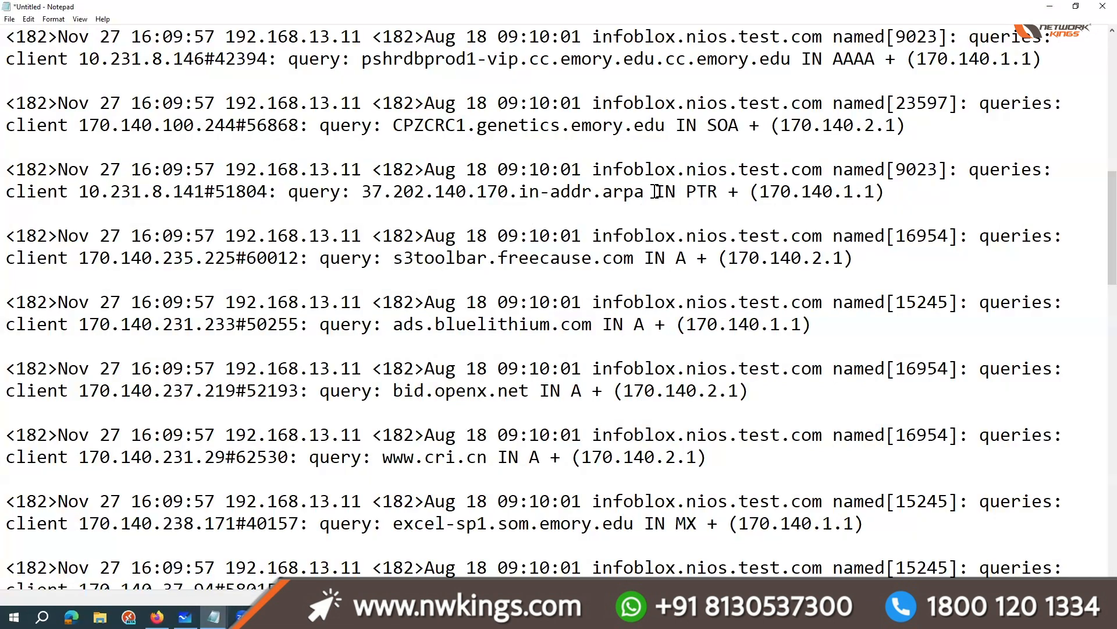
pyautogui.moveTo(655, 191); pyautogui.dragTo(717, 190)
pyautogui.click(716, 190)
pyautogui.moveTo(678, 257); pyautogui.dragTo(645, 259)
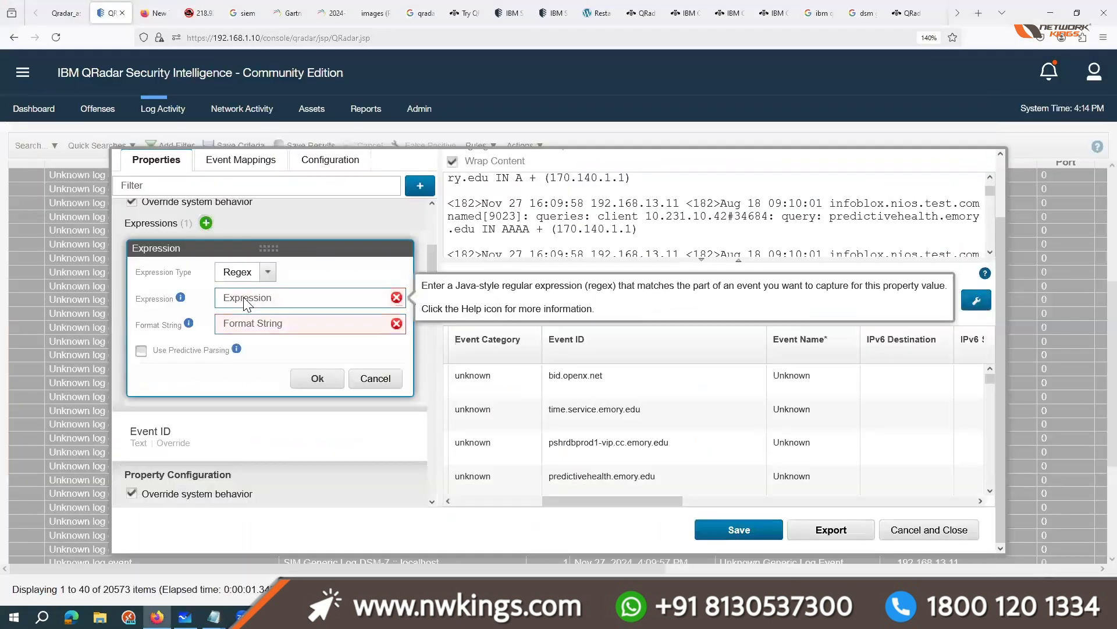
pyautogui.hotkey('ctrl', 'v')
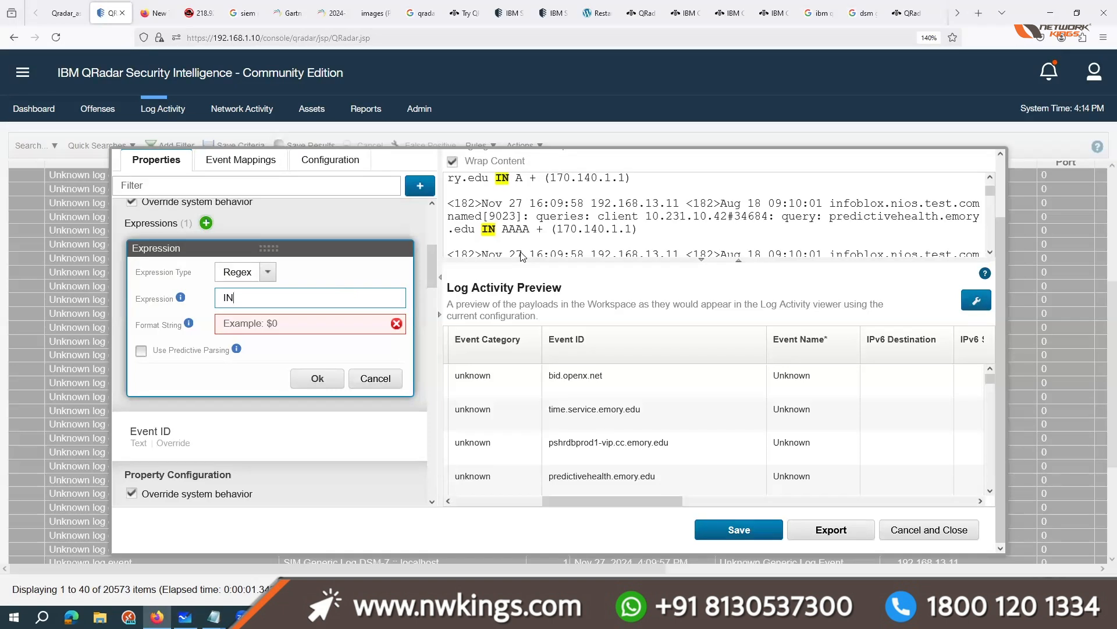
# Step: Extend the Event Category regex expression to IN\s(\w+) so it captures the whole DNS record type
pyautogui.write('\\s')
pyautogui.write('()')
pyautogui.write('\\')
pyautogui.write('w')
pyautogui.moveTo(524, 235); pyautogui.dragTo(497, 232)
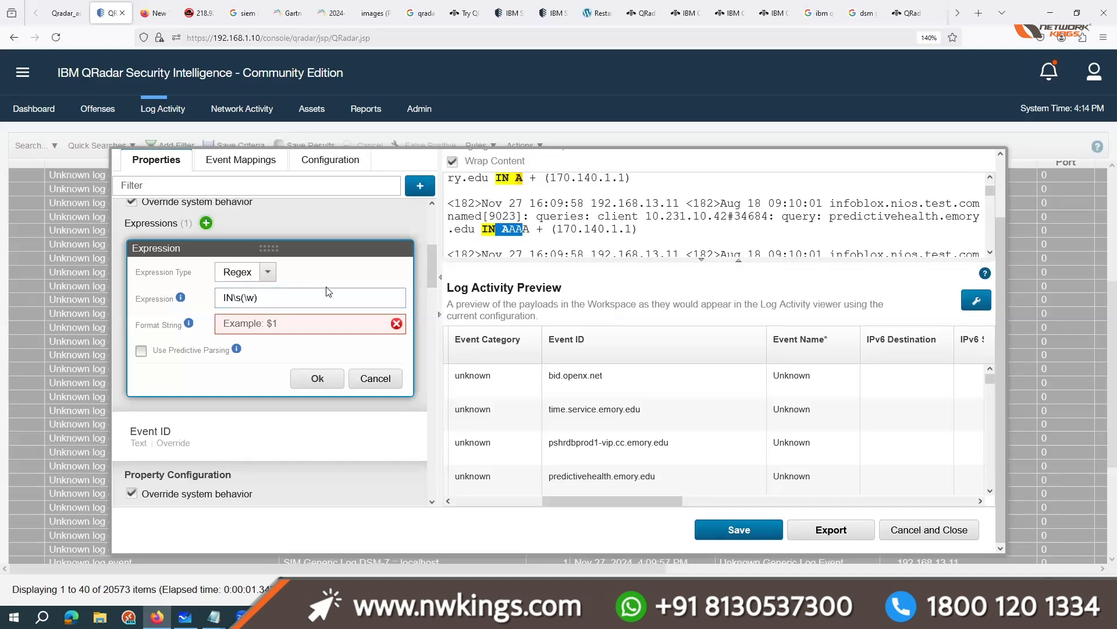
pyautogui.click(265, 295)
pyautogui.press('Left')
pyautogui.write('+')
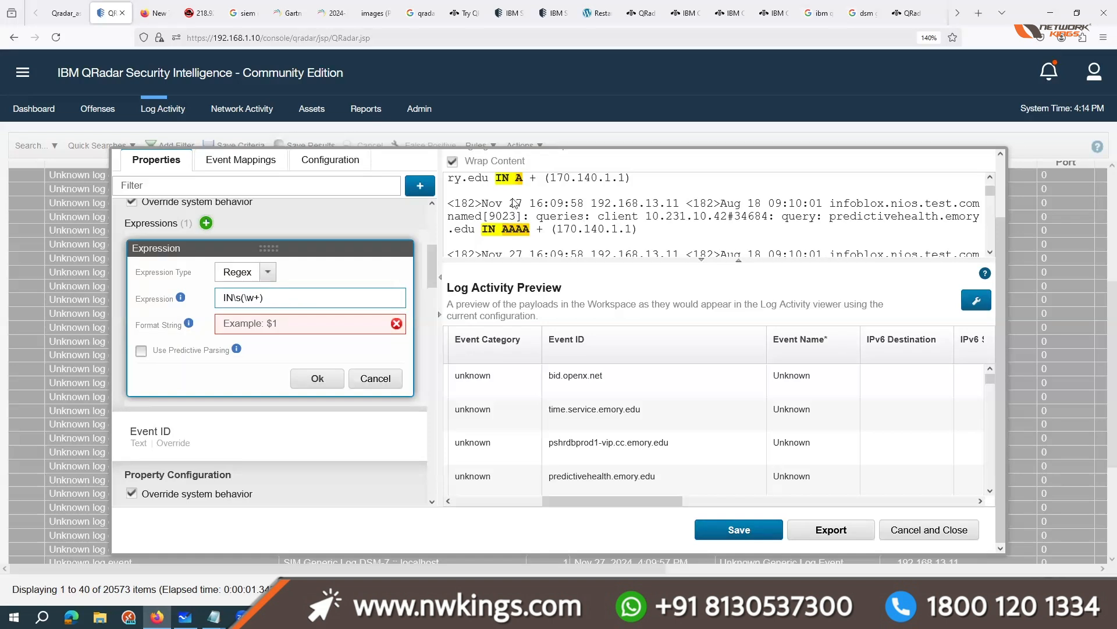
# Step: Complete the Event Category expression as IN\s(\w+)\s with format string $1 and accept it
pyautogui.scroll(-5, 547, 217)
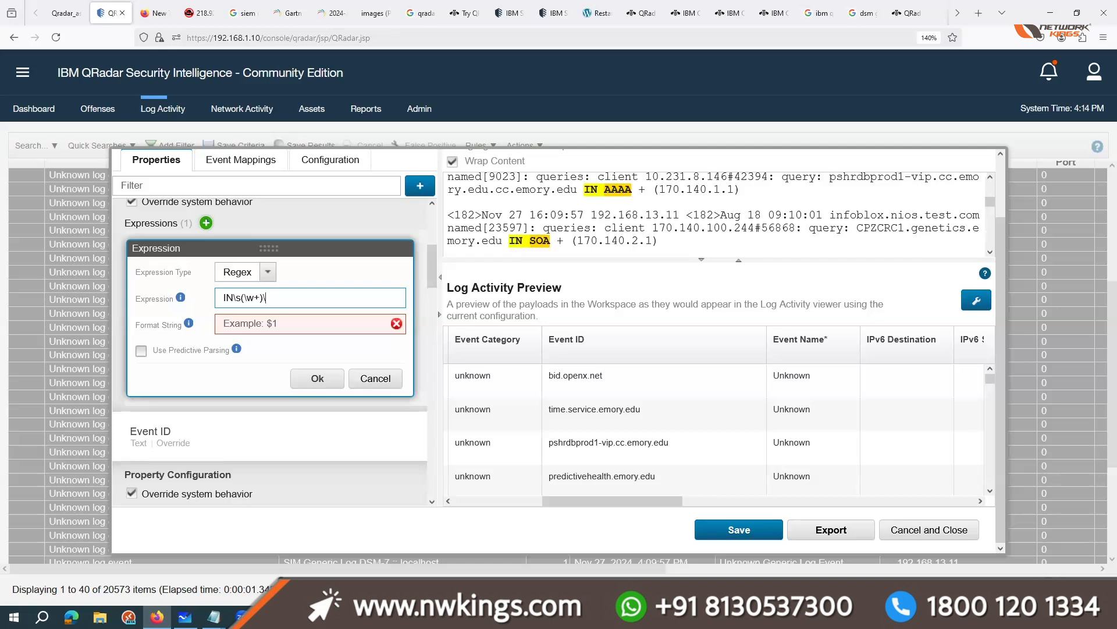
pyautogui.write('\\s')
pyautogui.click(264, 332)
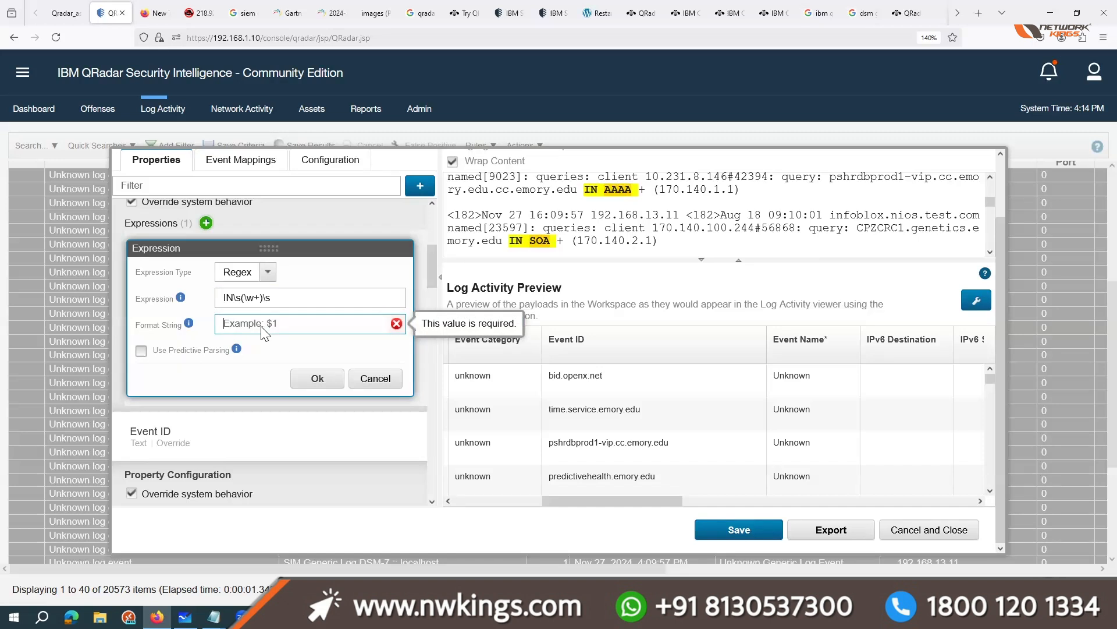
pyautogui.write('$1')
pyautogui.click(317, 379)
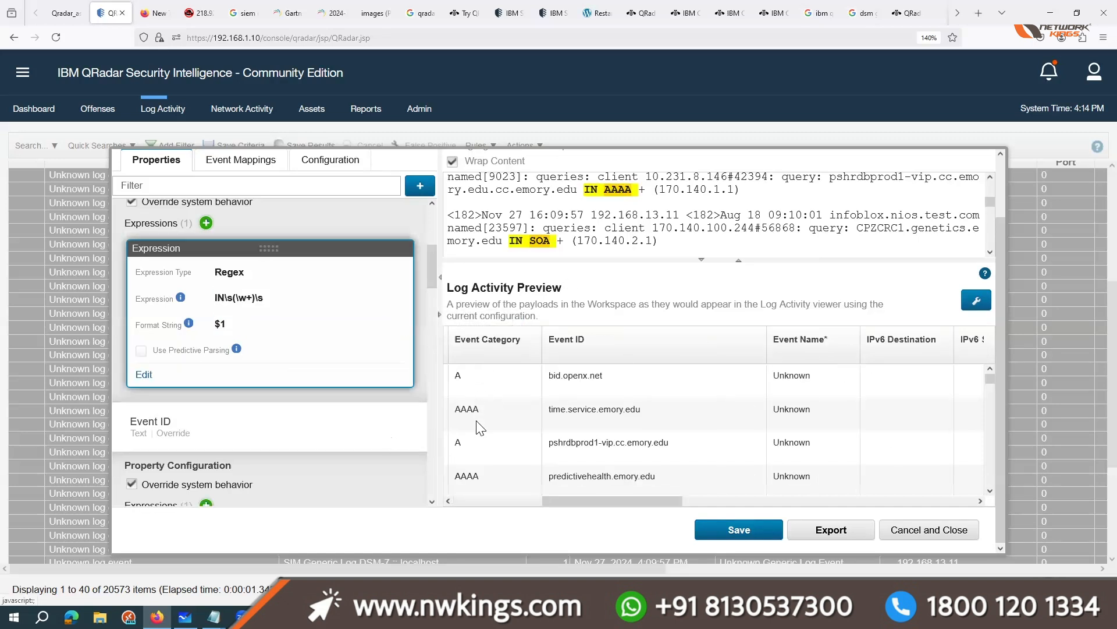
# Step: Select the bid.openx.net Event ID in the Log Activity Preview and show the log source type's event mappings
pyautogui.click(454, 379)
pyautogui.click(582, 375)
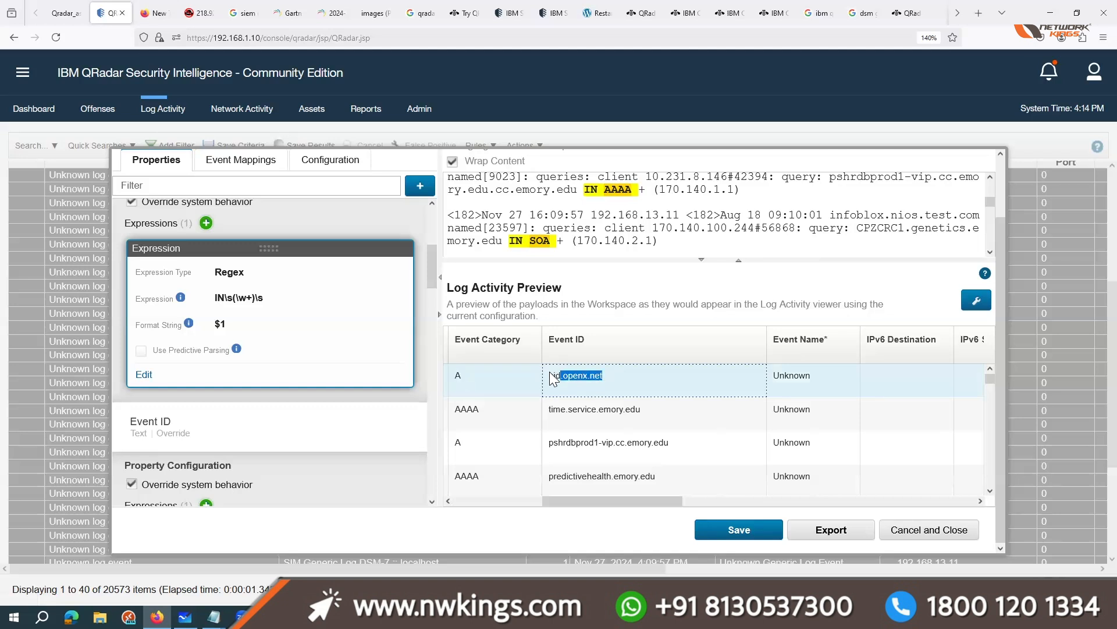
pyautogui.click(262, 166)
pyautogui.click(420, 186)
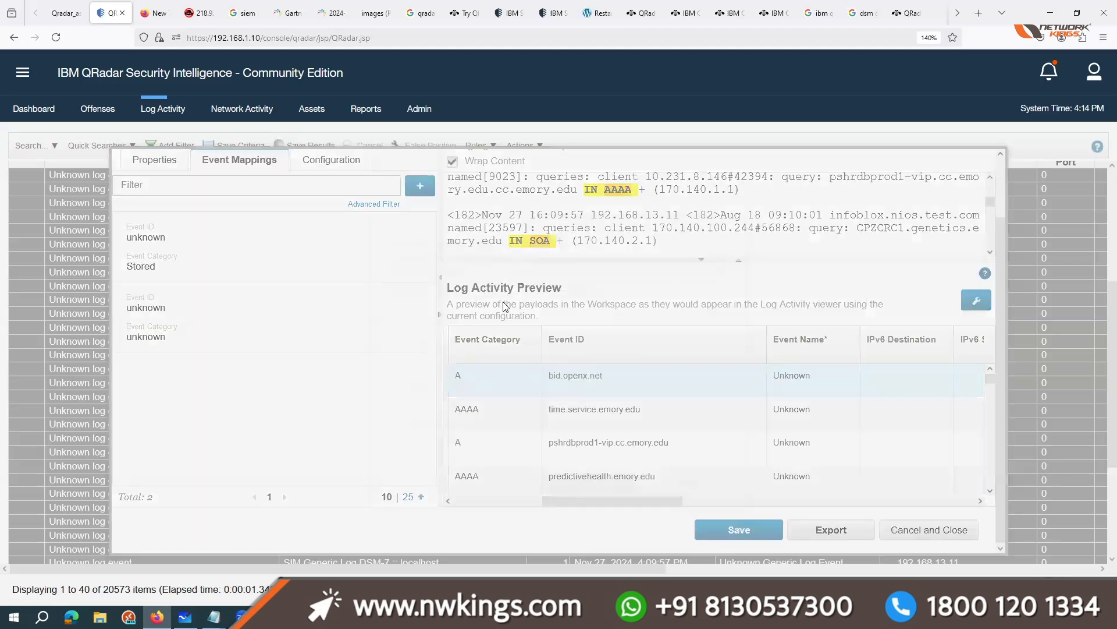
pyautogui.moveTo(512, 231); pyautogui.dragTo(151, 215)
pyautogui.click(317, 470)
# Step: Copy bid.openx.net from the preview and start a new event mapping with it as Event ID and A as Event Category
pyautogui.doubleClick(560, 374)
pyautogui.hotkey('ctrl', 'c')
pyautogui.click(420, 185)
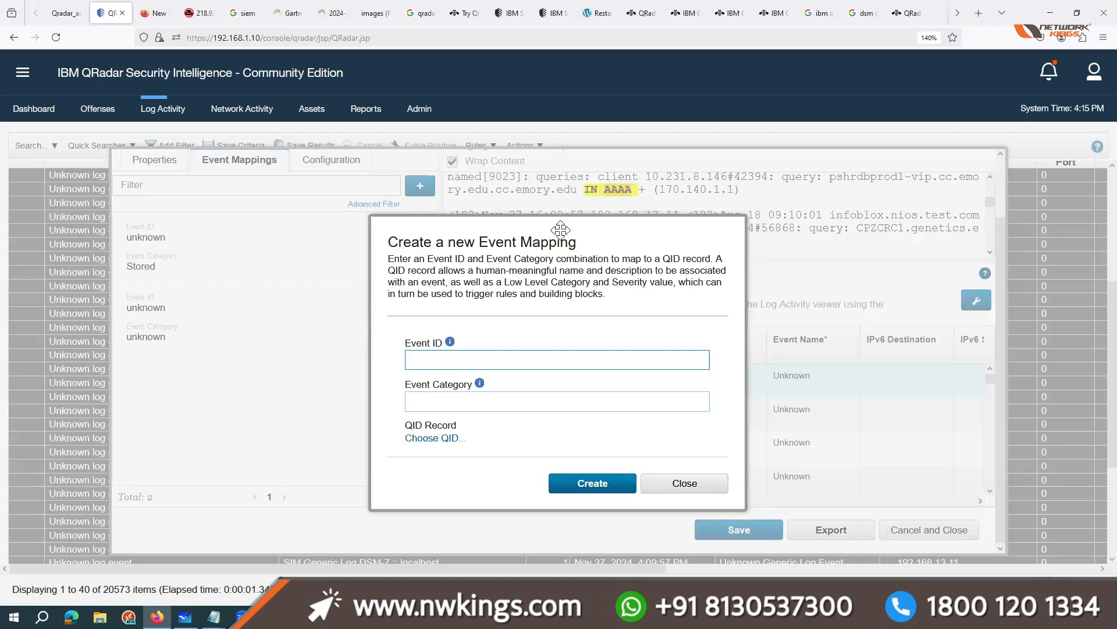
pyautogui.moveTo(560, 231); pyautogui.dragTo(251, 244)
pyautogui.hotkey('ctrl', 'v')
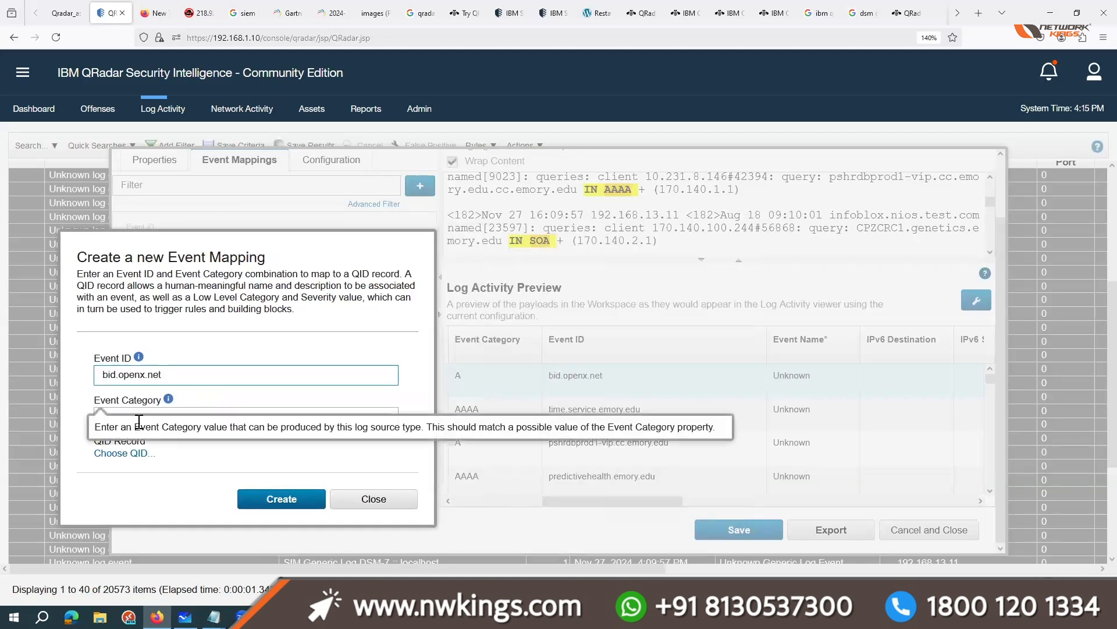
pyautogui.click(152, 417)
pyautogui.write('A')
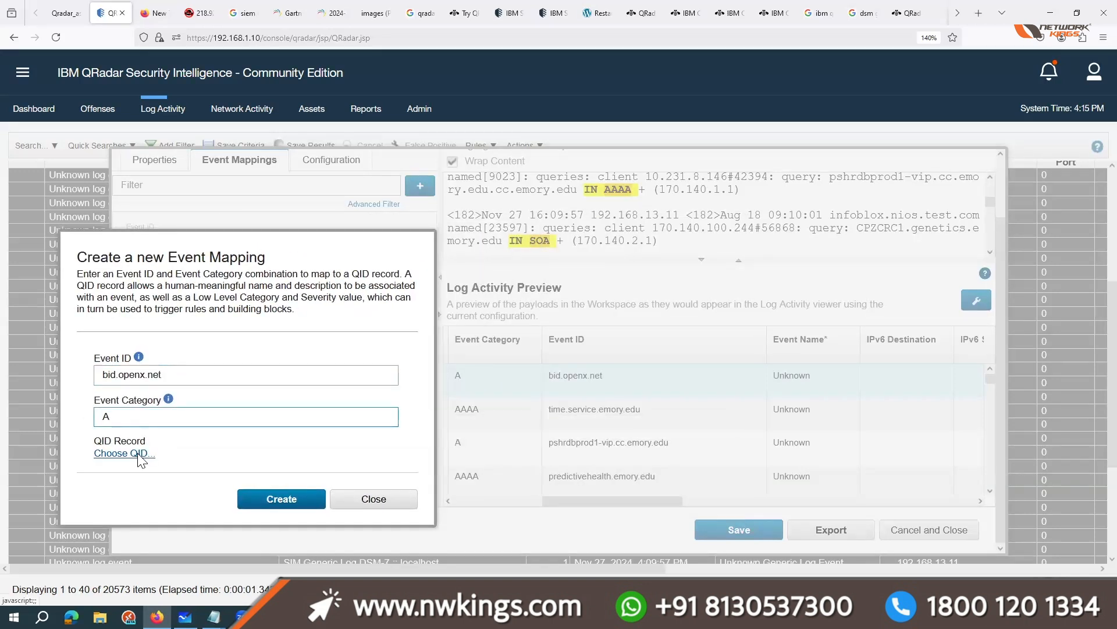
# Step: Open the QID record chooser for the new event mapping and search for bid.openx.net
pyautogui.click(139, 454)
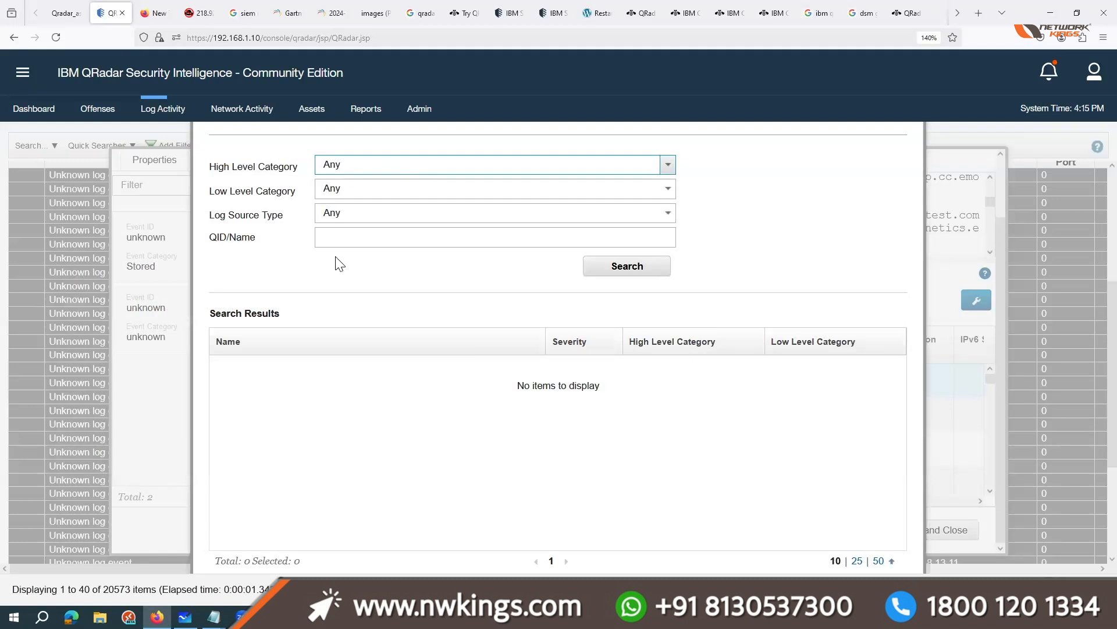
pyautogui.click(398, 237)
pyautogui.hotkey('ctrl', 'v')
pyautogui.click(605, 271)
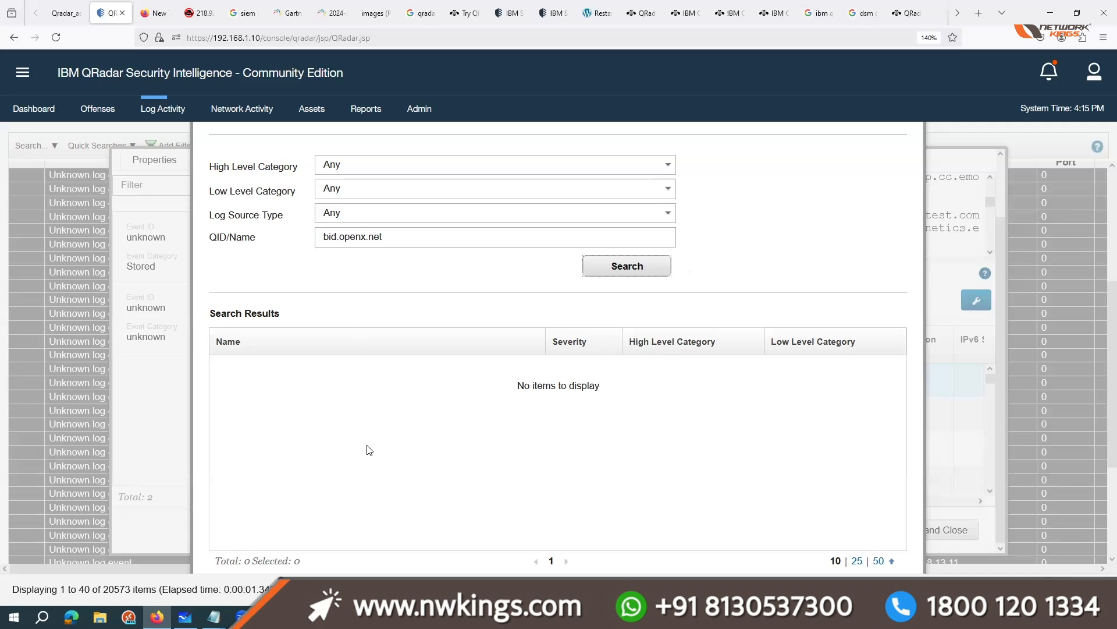
# Step: Start a new QID record for NW_log_source_type with bid.openx.net as both its name and description
pyautogui.moveTo(626, 384); pyautogui.dragTo(746, 327)
pyautogui.hotkey('ctrl', '-')
pyautogui.hotkey('ctrl', '-')
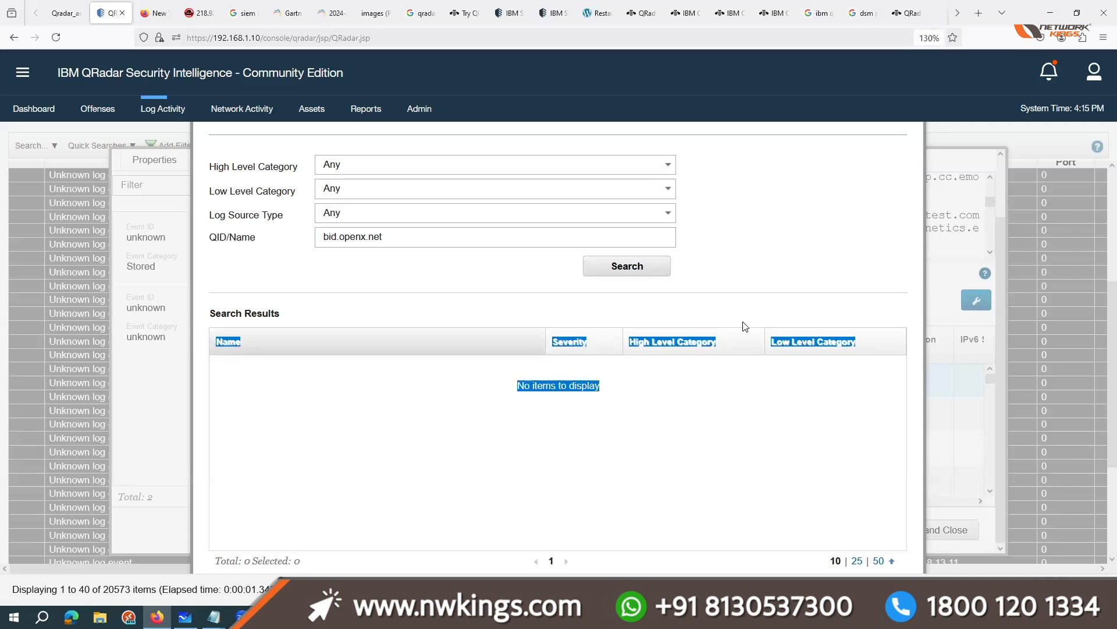
pyautogui.hotkey('ctrl', '-')
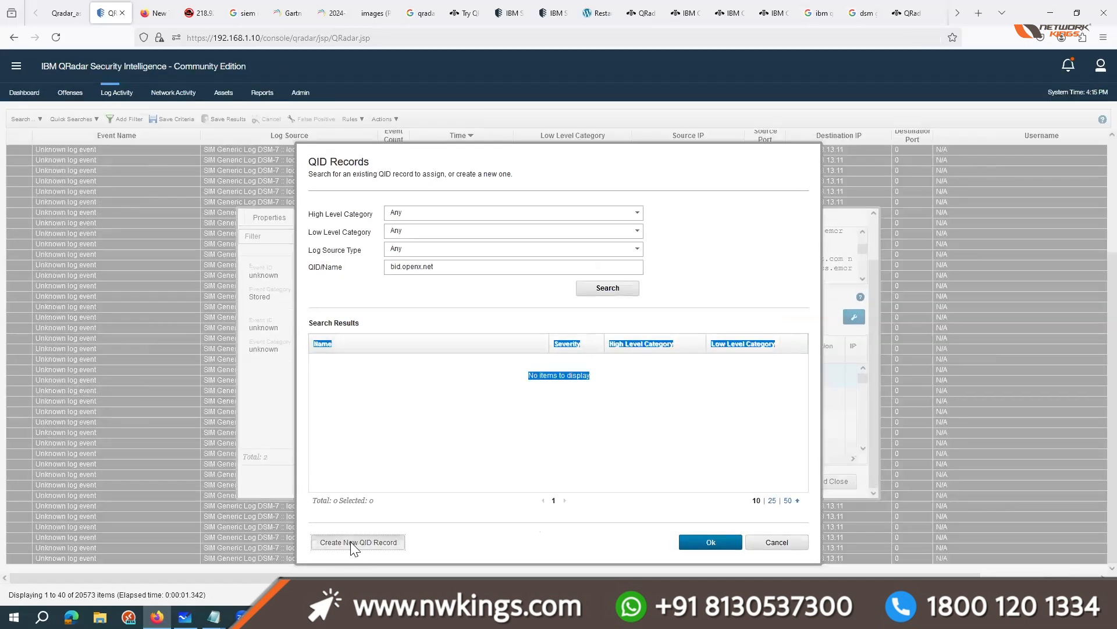
pyautogui.click(351, 544)
pyautogui.hotkey('ctrl', 'v')
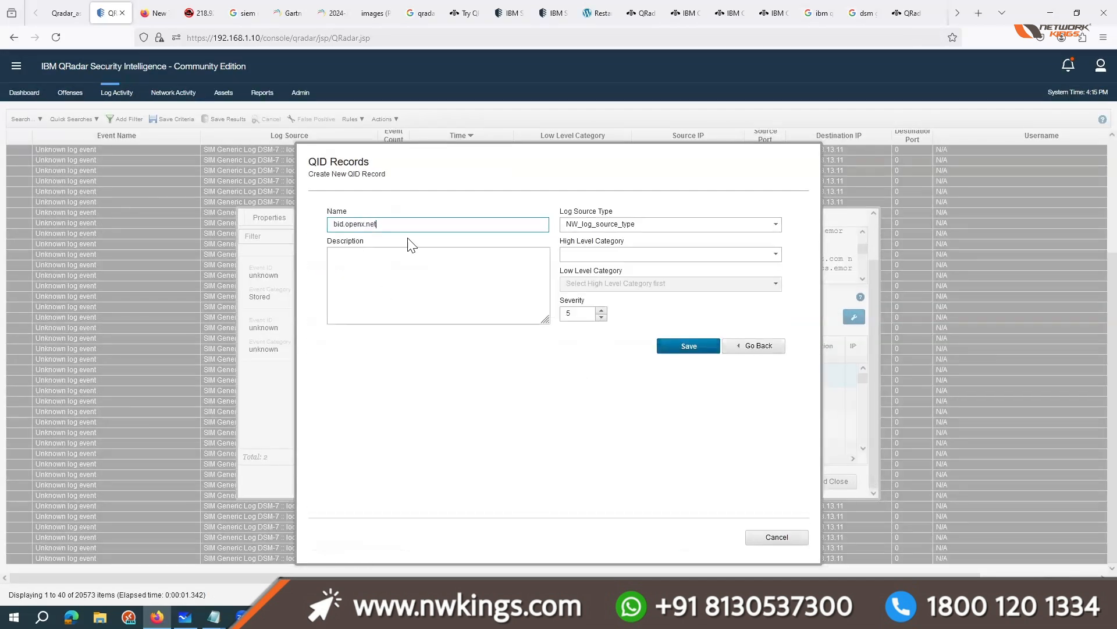
pyautogui.click(387, 266)
pyautogui.hotkey('ctrl', 'v')
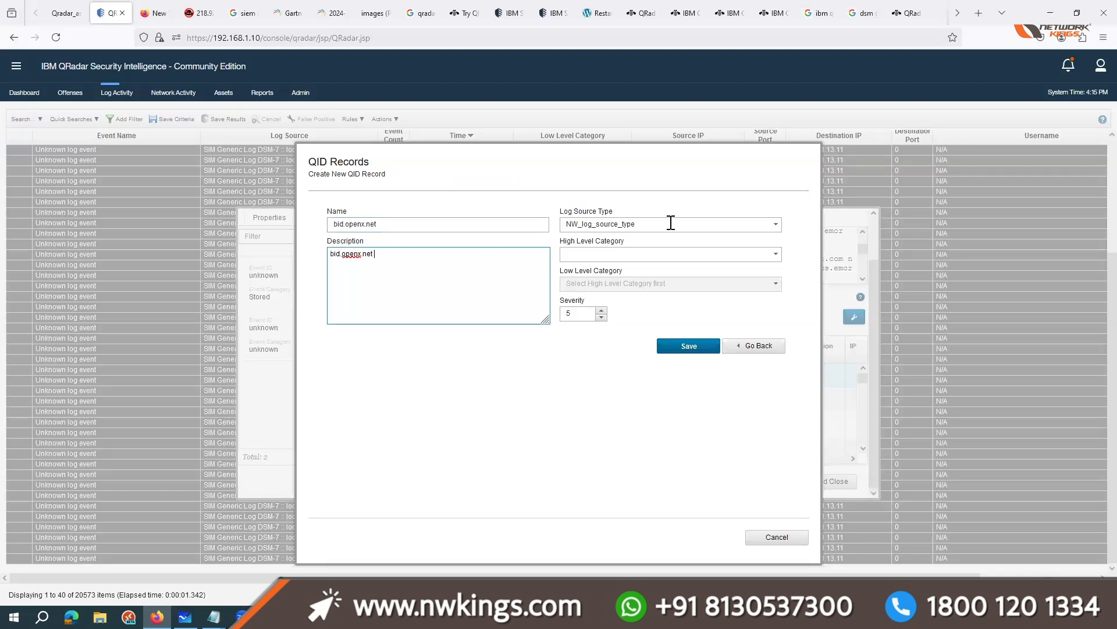
pyautogui.moveTo(671, 223); pyautogui.dragTo(525, 218)
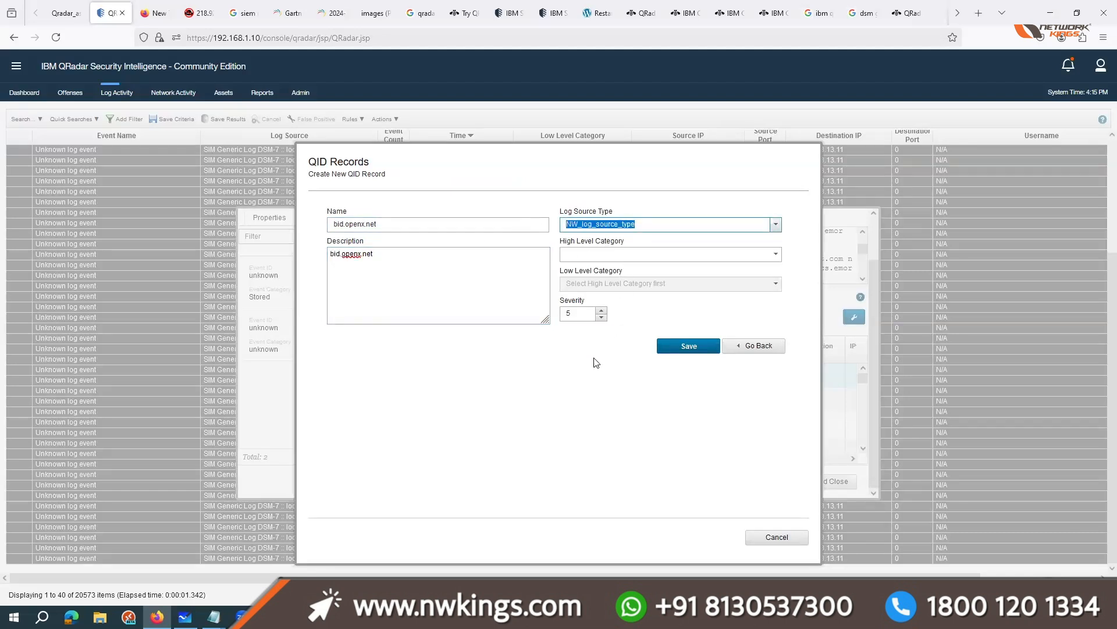
# Step: Set the QID record's High Level Category to Access and its Low Level Category to Misc Authorization
pyautogui.click(777, 255)
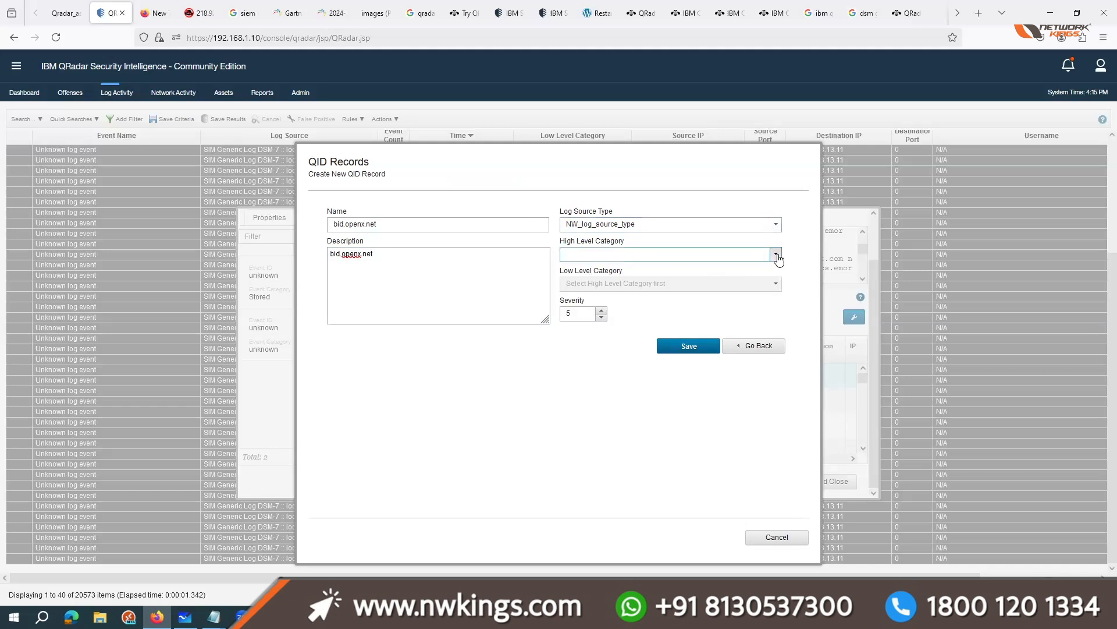
pyautogui.click(777, 258)
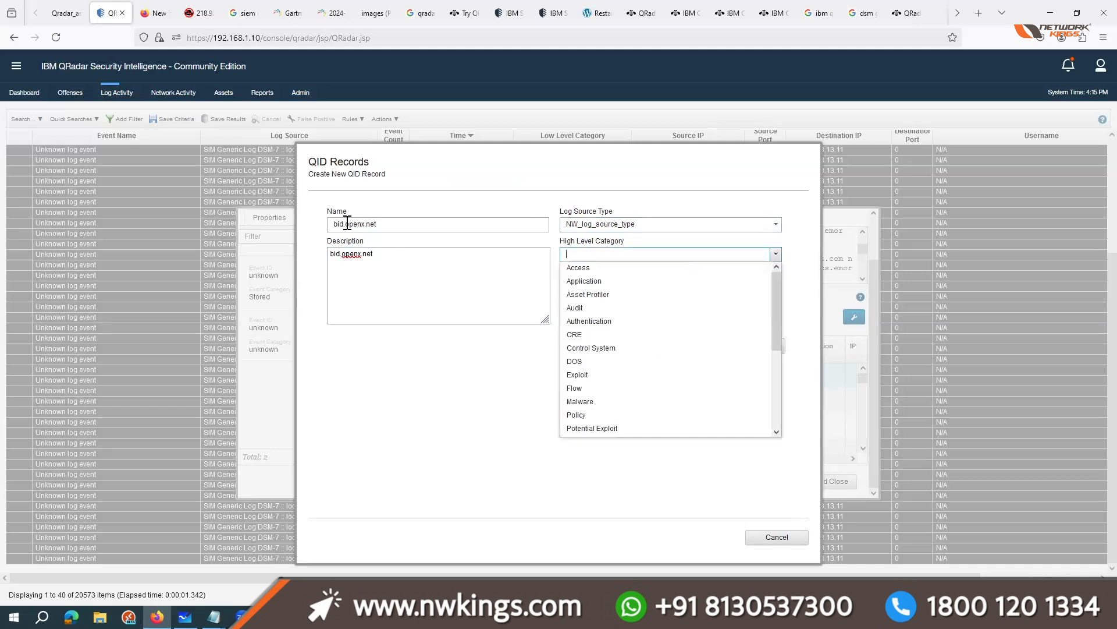
pyautogui.click(608, 321)
pyautogui.click(776, 284)
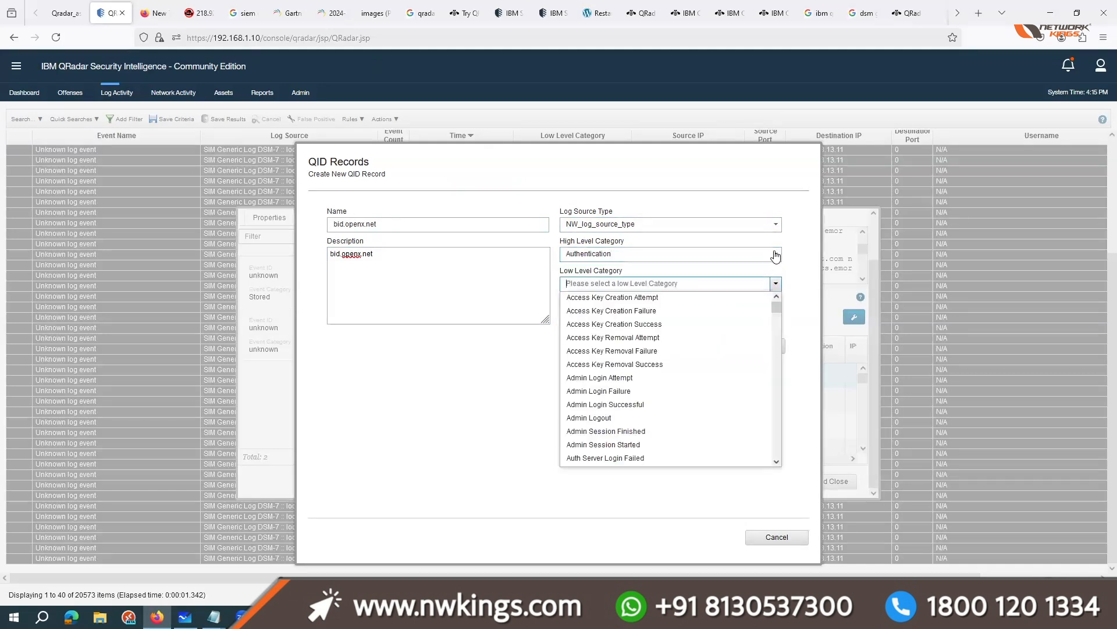
pyautogui.click(776, 256)
pyautogui.click(599, 270)
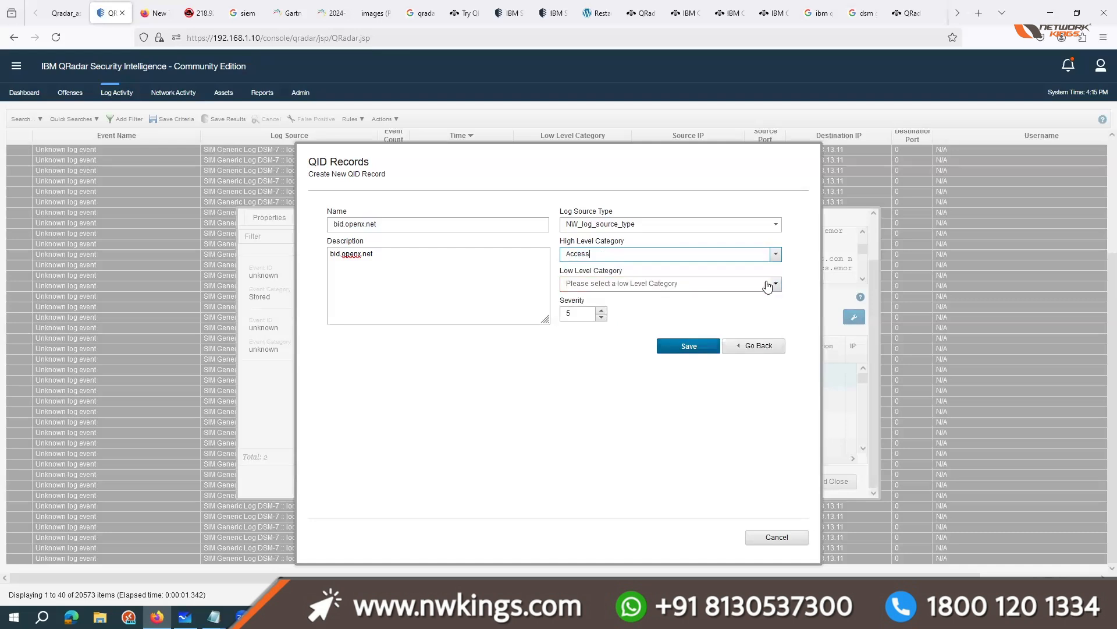
pyautogui.click(768, 286)
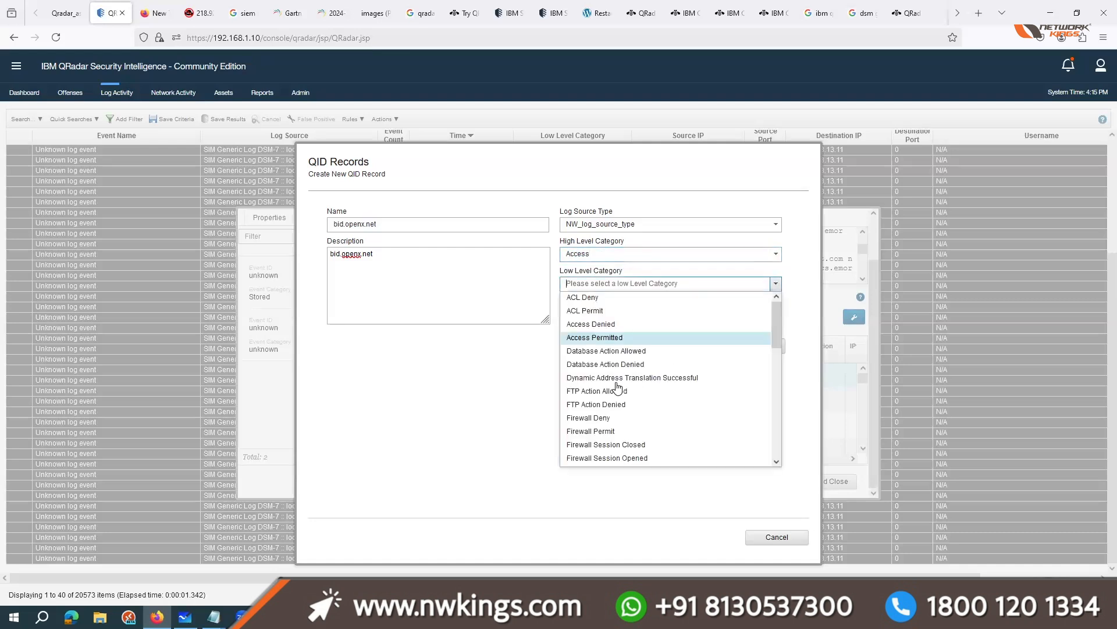
pyautogui.scroll(-5, 600, 416)
pyautogui.click(591, 397)
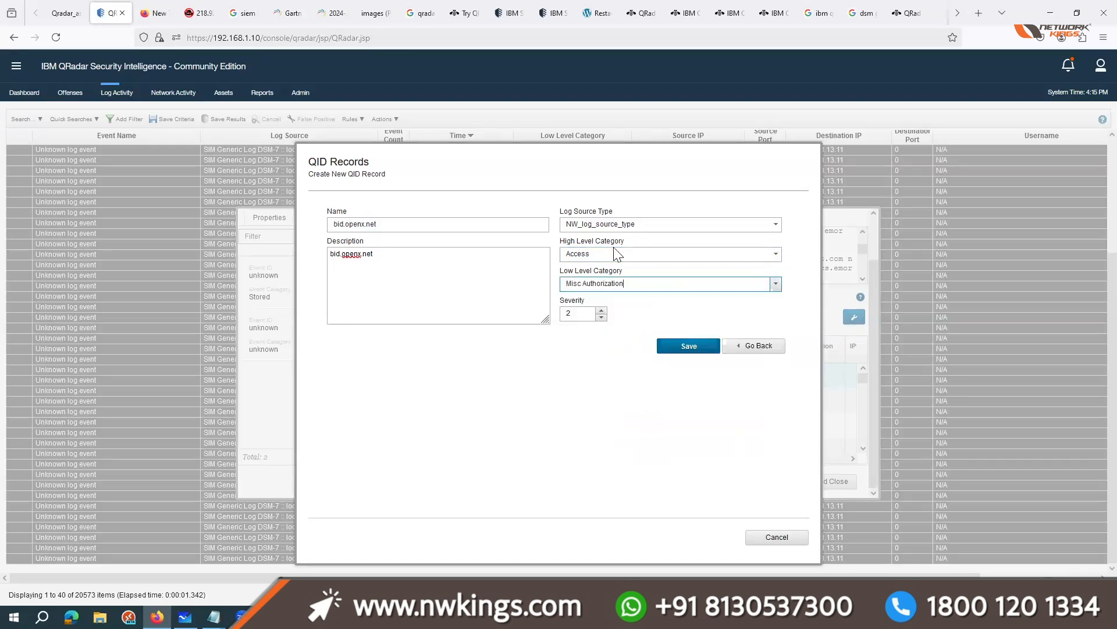
# Step: Save the QID record with severity 4 and create the event mapping with that record assigned
pyautogui.press('Tab')
pyautogui.write('4')
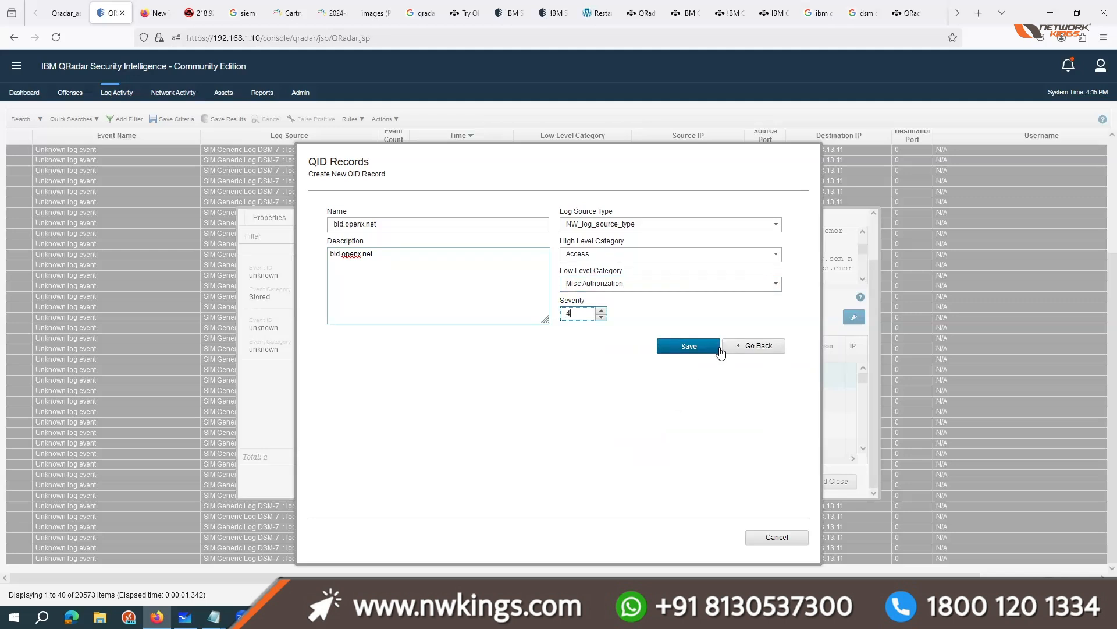
pyautogui.click(705, 346)
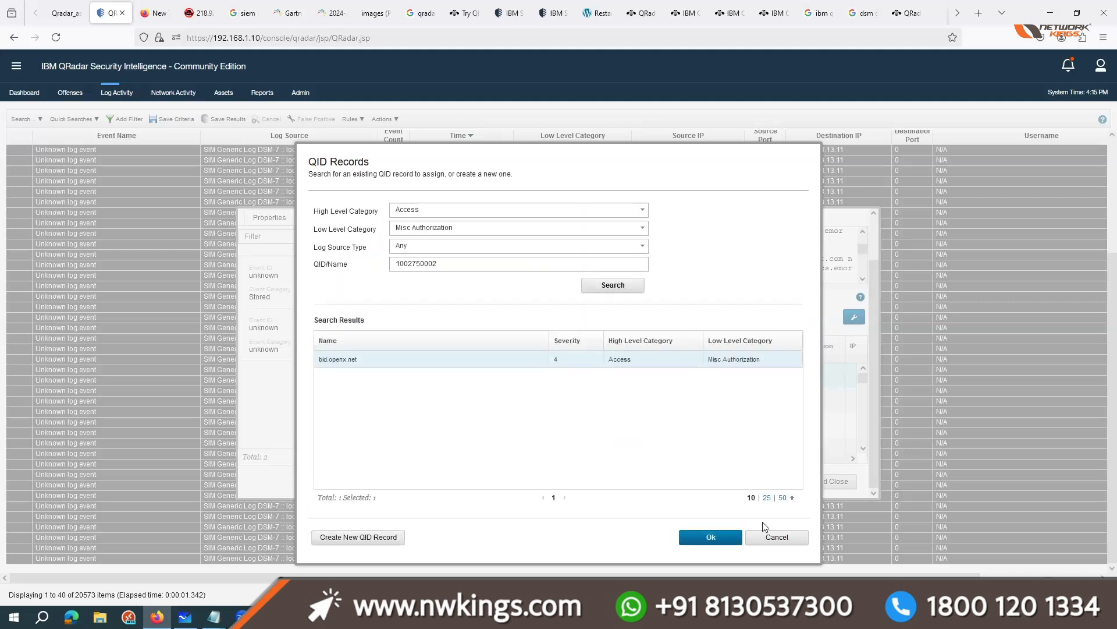
pyautogui.click(711, 537)
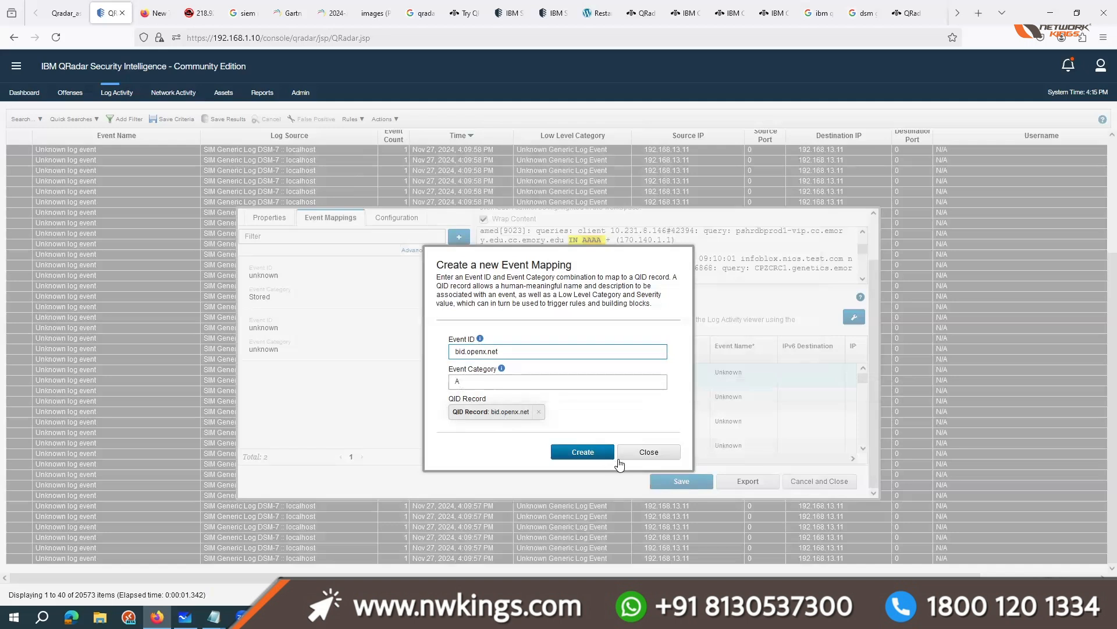
pyautogui.click(583, 451)
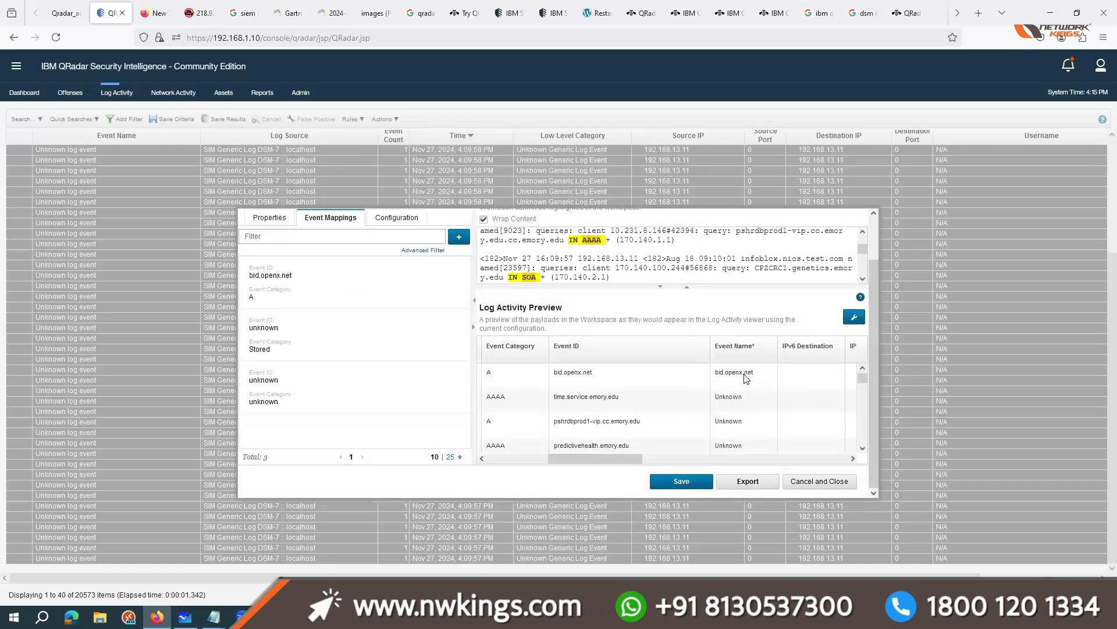
# Step: Examine the bid.openx.net row in the Log Activity Preview, comparing its Event Category, Event ID and Event Name
pyautogui.doubleClick(751, 373)
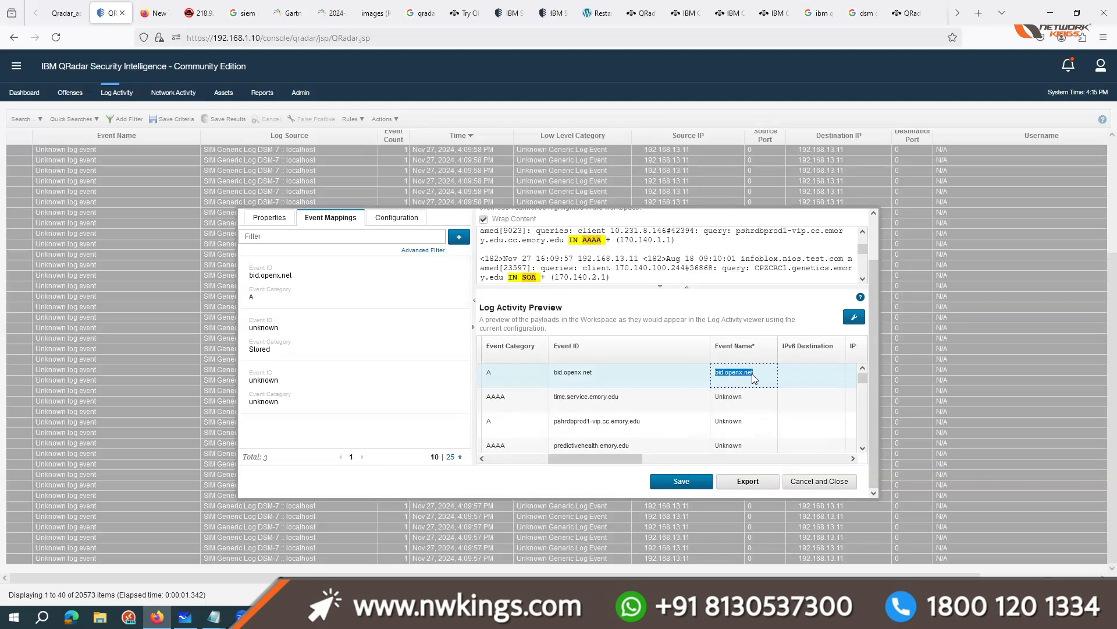
pyautogui.hotkey('ctrl', '+')
pyautogui.hotkey('ctrl', '+')
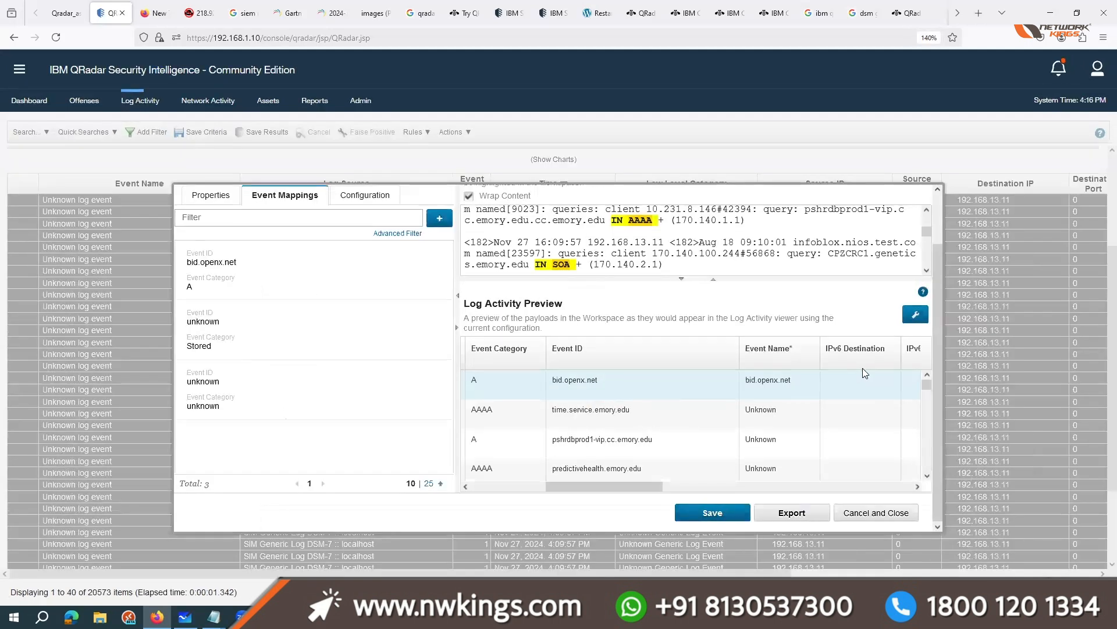
pyautogui.hotkey('ctrl', '+')
pyautogui.hotkey('ctrl', '+')
pyautogui.click(526, 392)
pyautogui.moveTo(549, 387); pyautogui.dragTo(604, 386)
pyautogui.moveTo(827, 383); pyautogui.dragTo(461, 383)
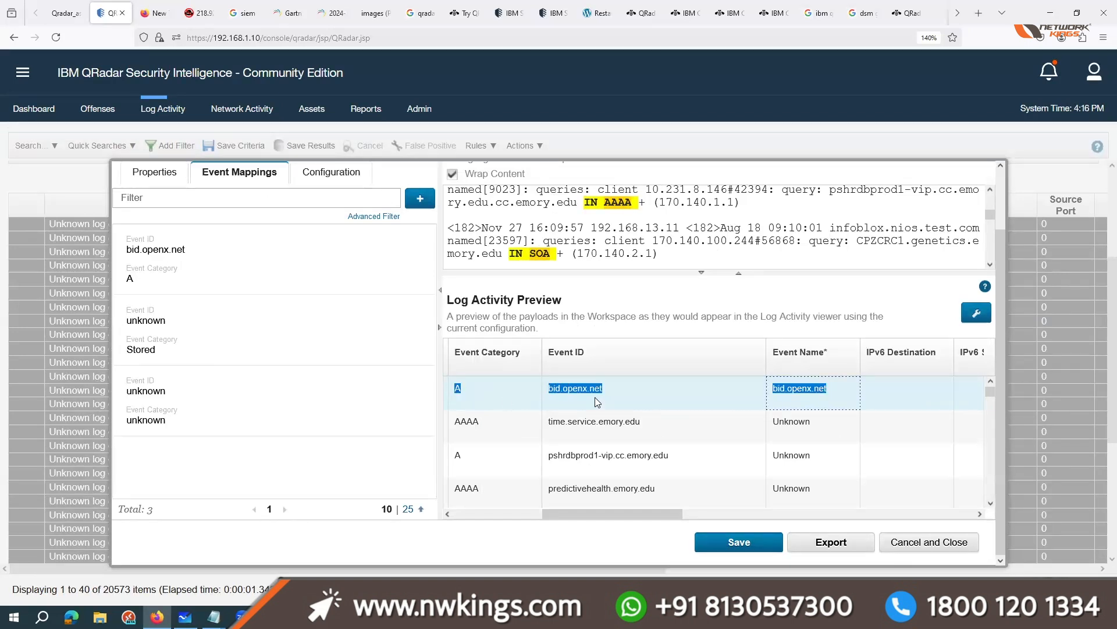
pyautogui.moveTo(774, 425); pyautogui.dragTo(835, 390)
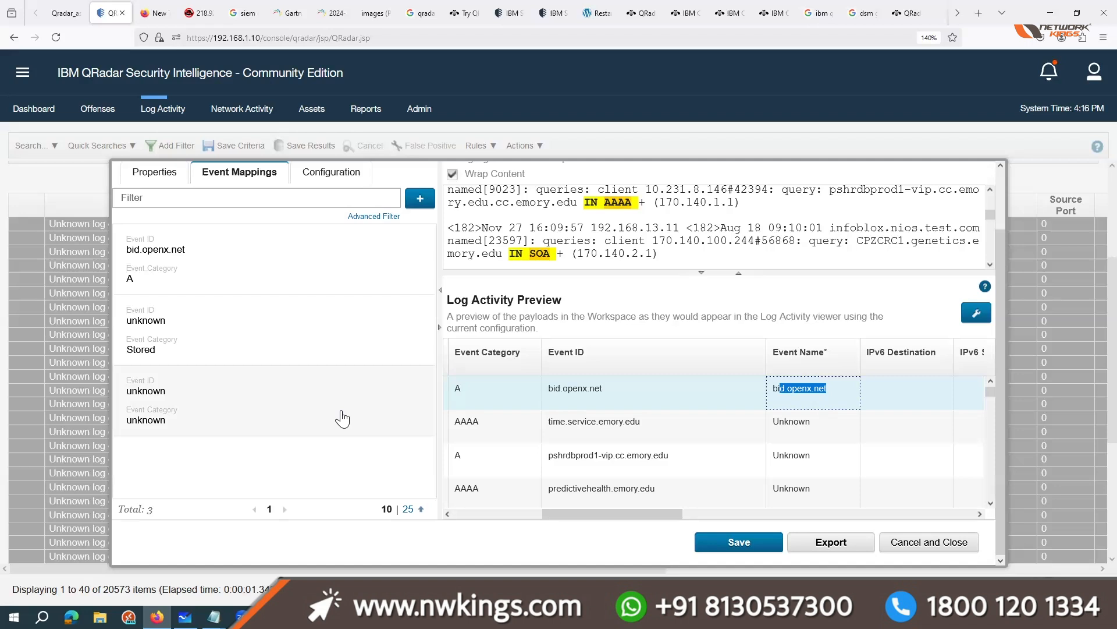
# Step: Reopen the Event Category expression for editing and extend it to IN\s(\w+)\s\+ to match the literal plus sign
pyautogui.click(161, 176)
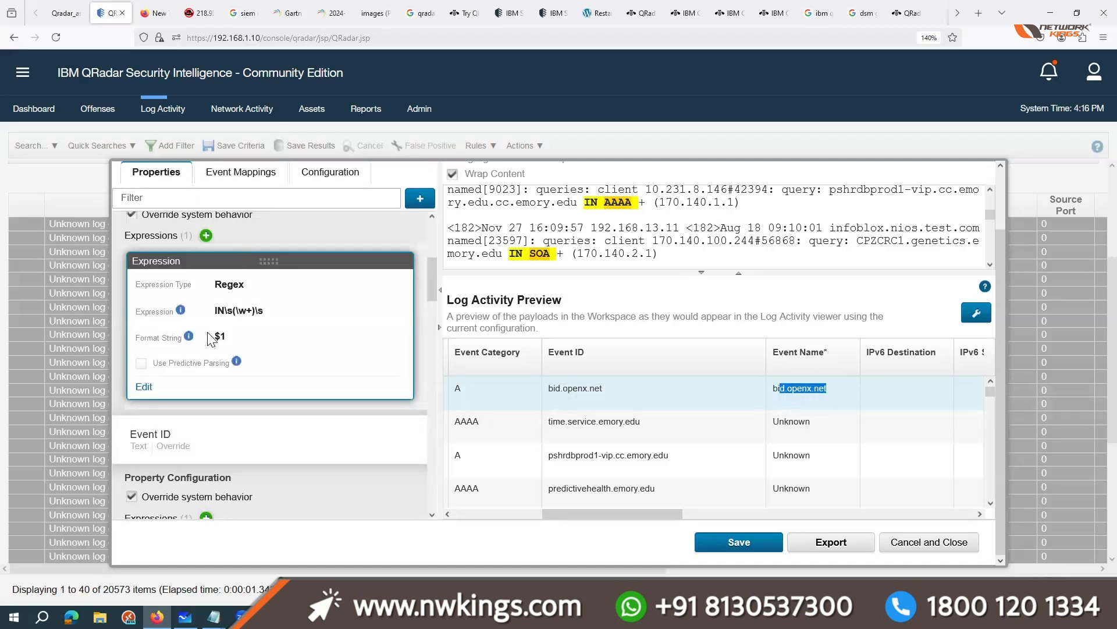
pyautogui.click(142, 387)
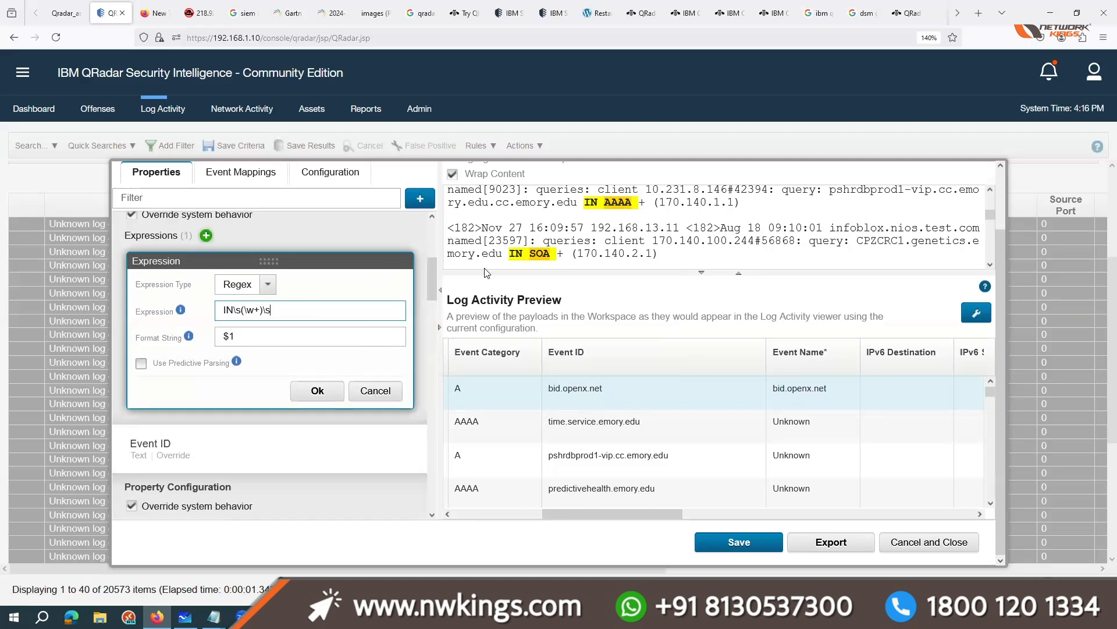
pyautogui.click(302, 311)
pyautogui.write('+')
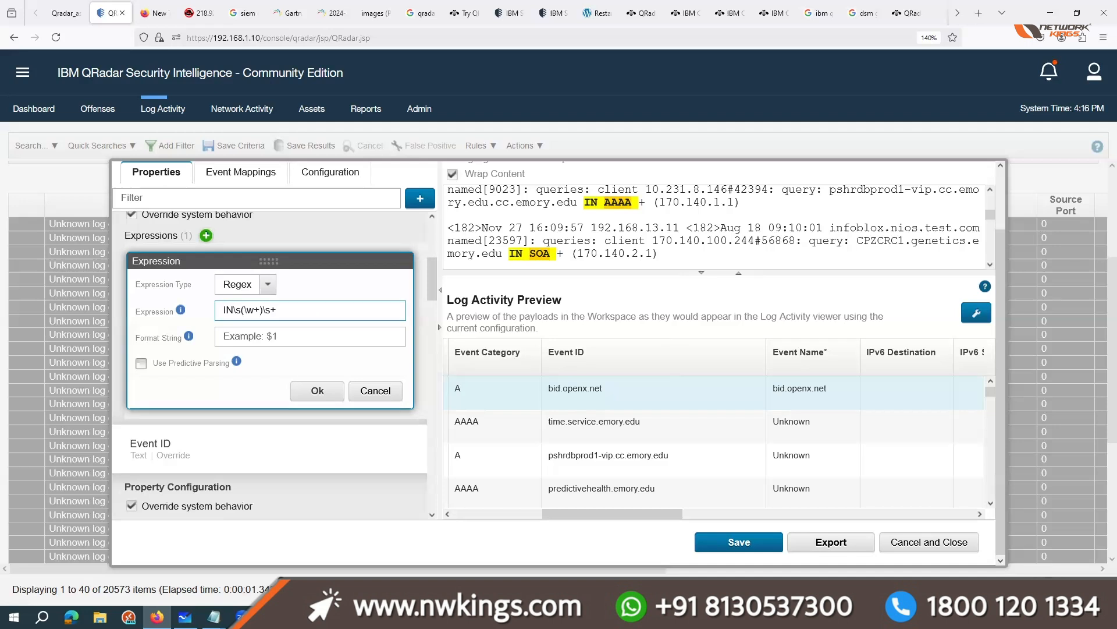
pyautogui.write('\\S')
pyautogui.press('BackSpace')
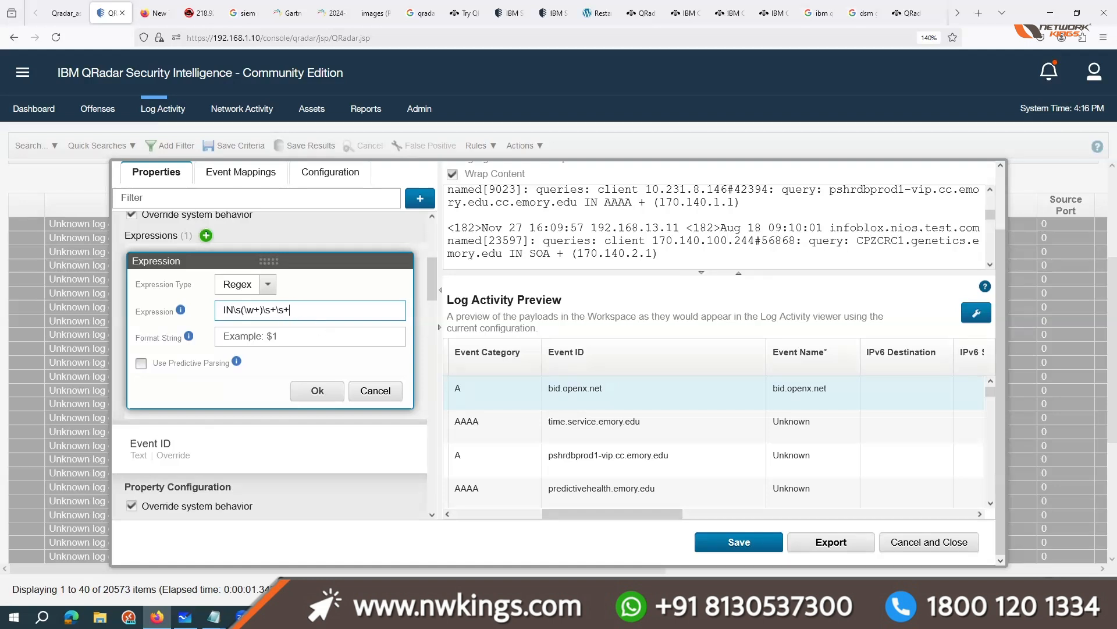
pyautogui.press('BackSpace')
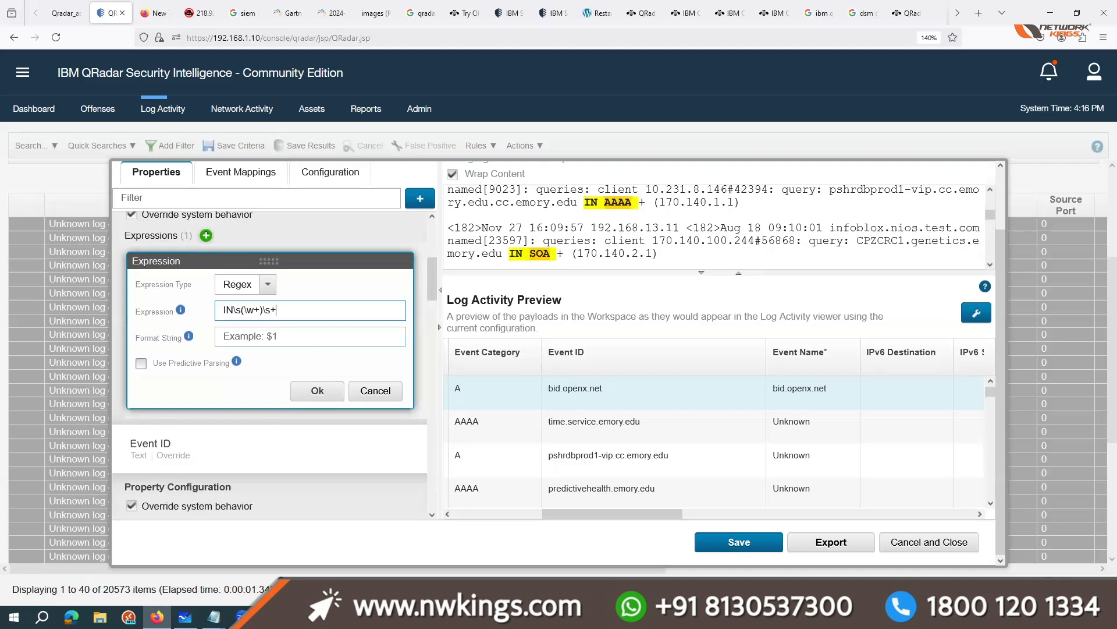
pyautogui.write('\\d')
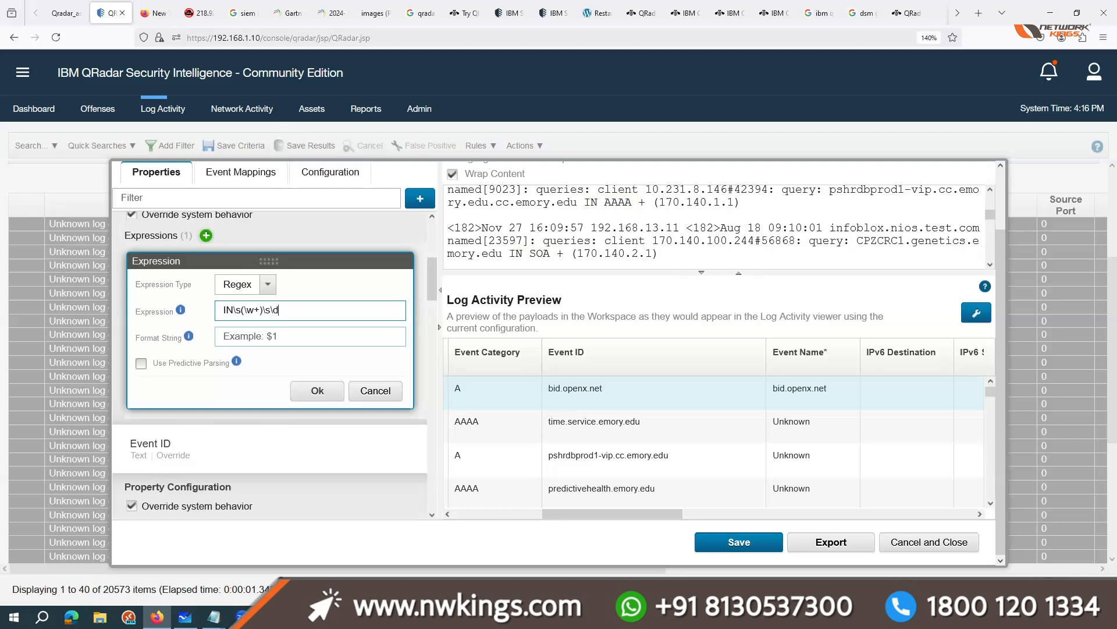
pyautogui.press('BackSpace')
pyautogui.write('+')
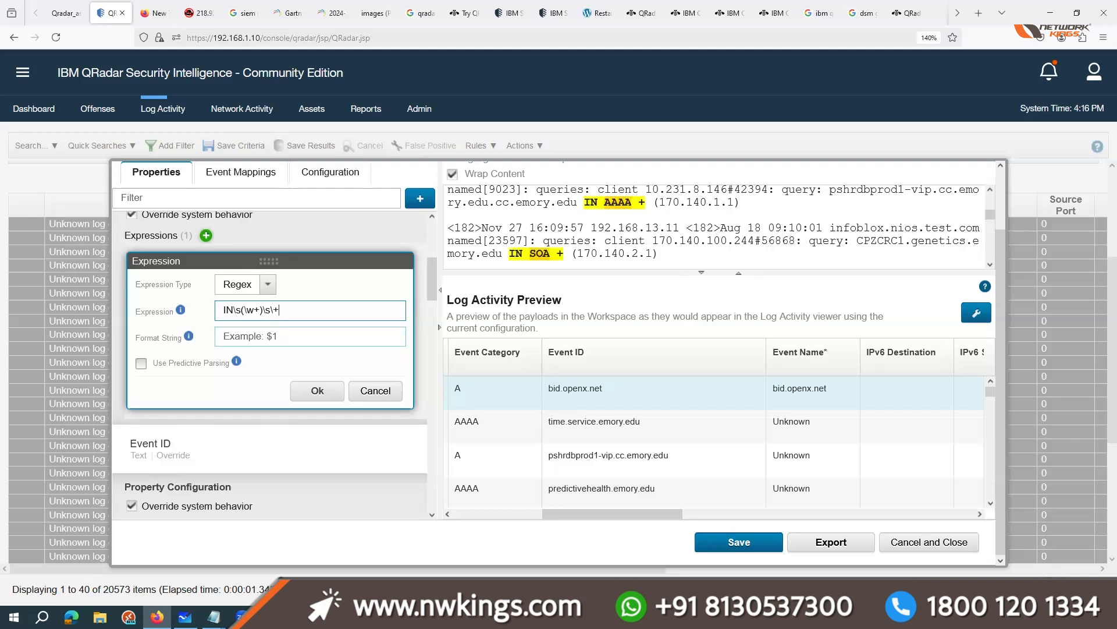
# Step: Extend the Event Category expression to IN\s(\w+)\s\+\s\( so it also matches the space and opening parenthesis
pyautogui.moveTo(282, 310); pyautogui.dragTo(271, 311)
pyautogui.click(281, 312)
pyautogui.write('\\s\\(')
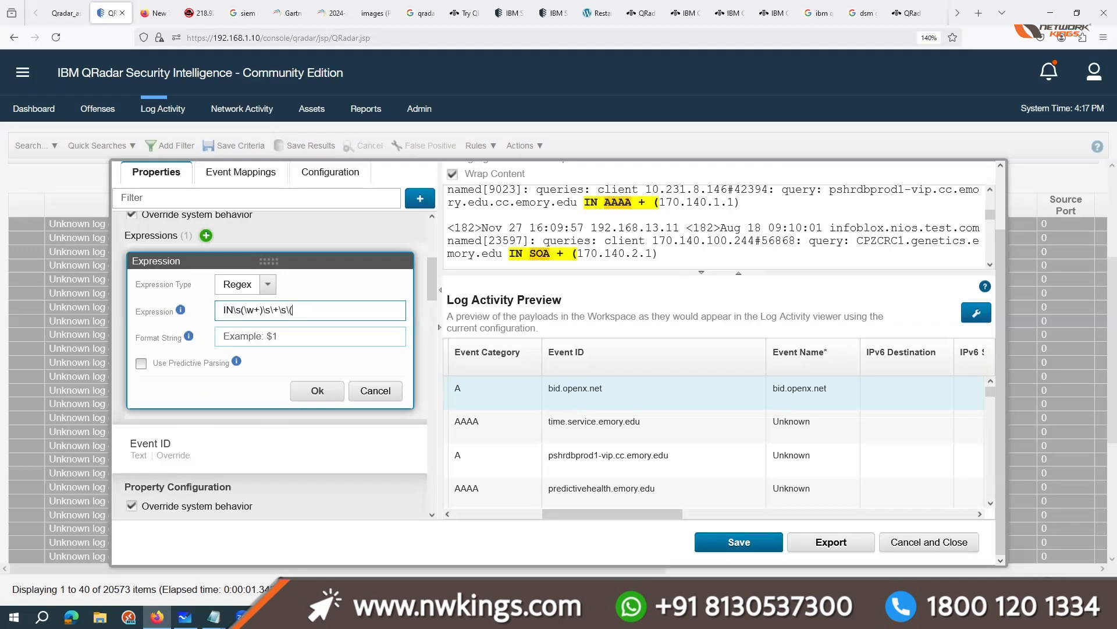
# Step: Complete the Event Category regex as IN\s(\w+)\s\+\s\(.*?\) to match the parenthesised IP address through its closing parenthesis
pyautogui.write('.*')
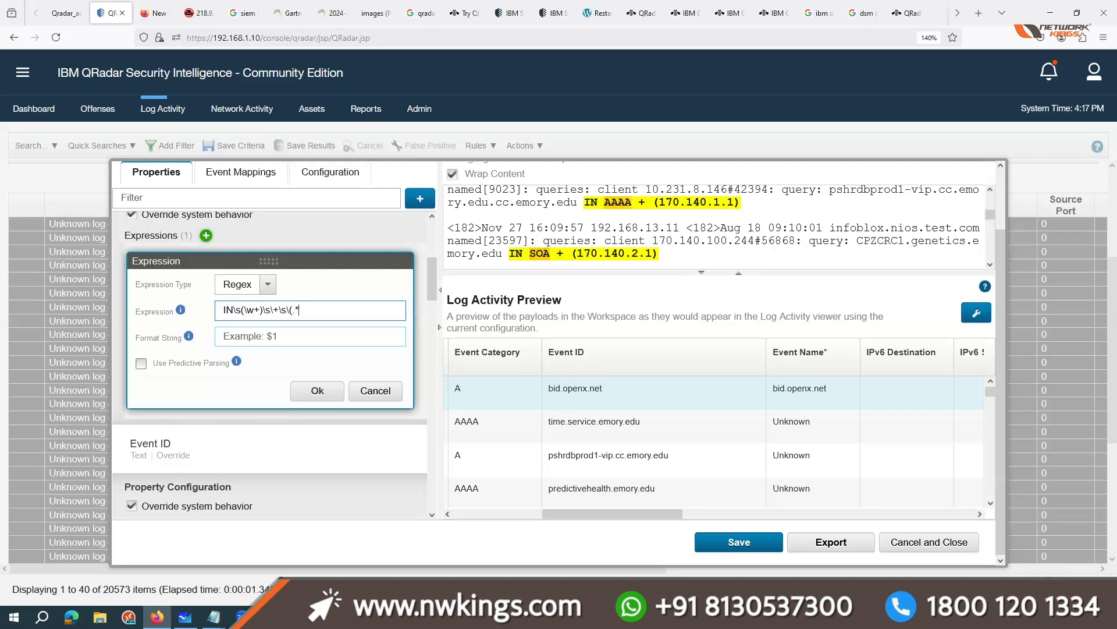
pyautogui.write('?')
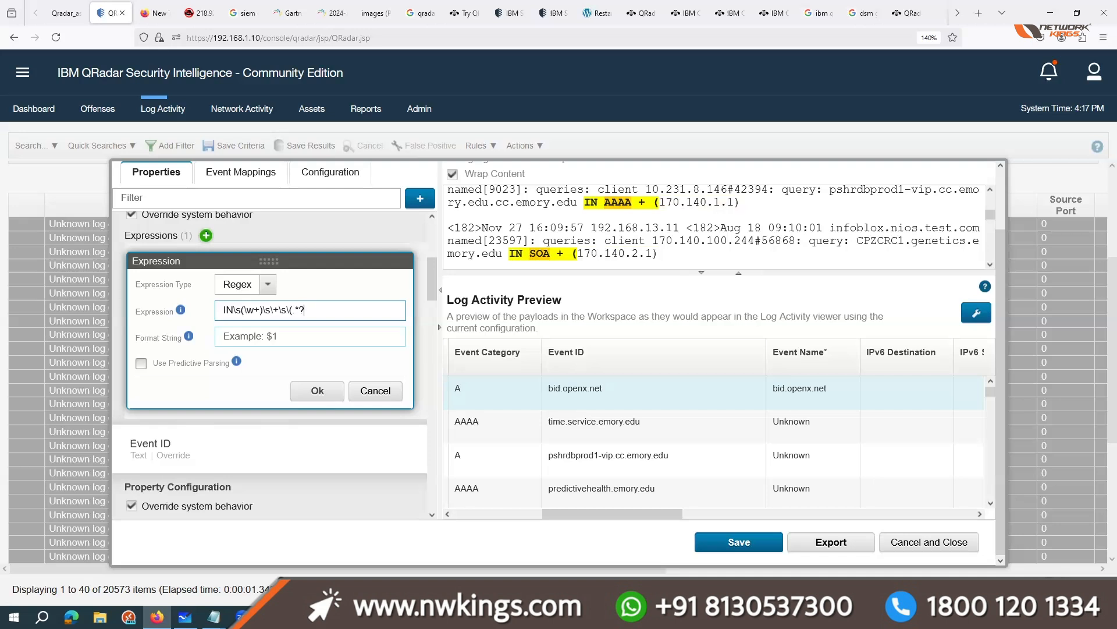
pyautogui.write(')')
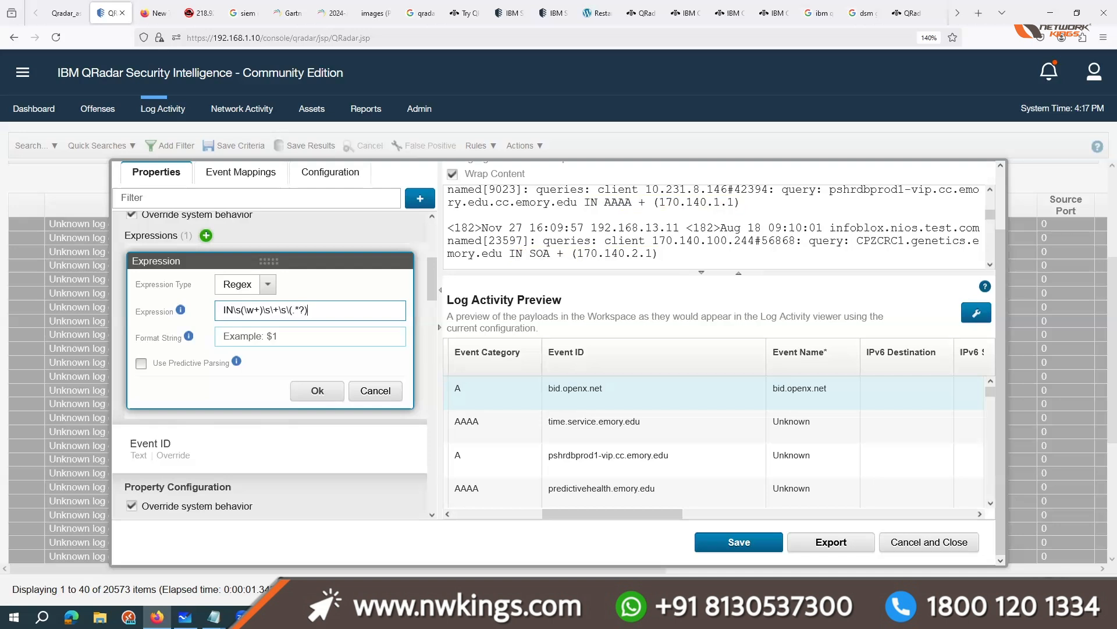
pyautogui.write('\\')
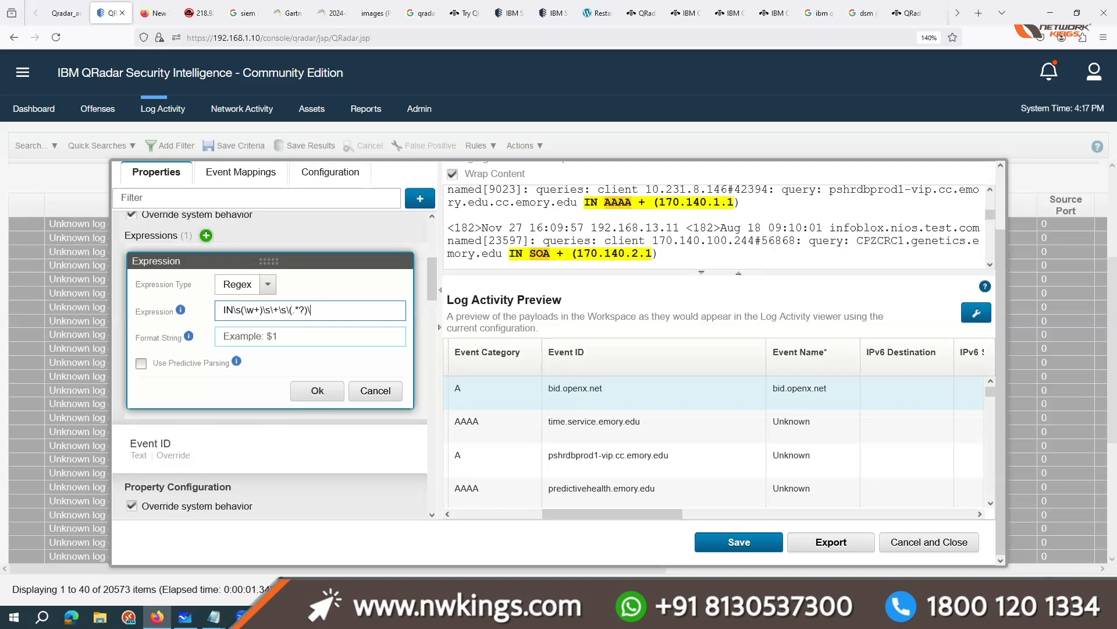
pyautogui.press('BackSpace')
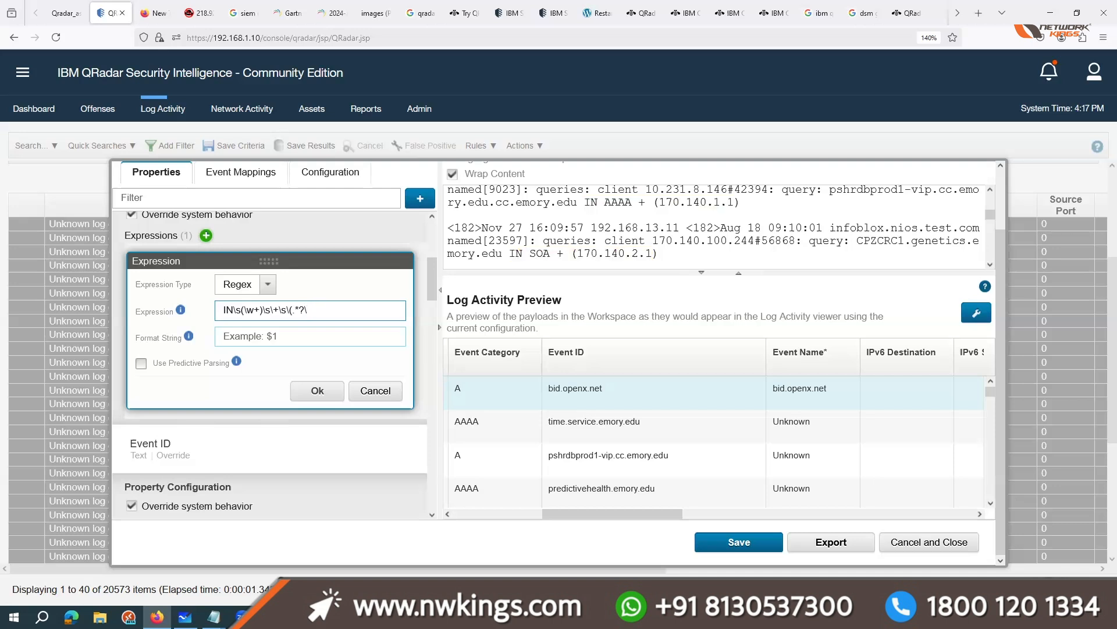
pyautogui.write(')')
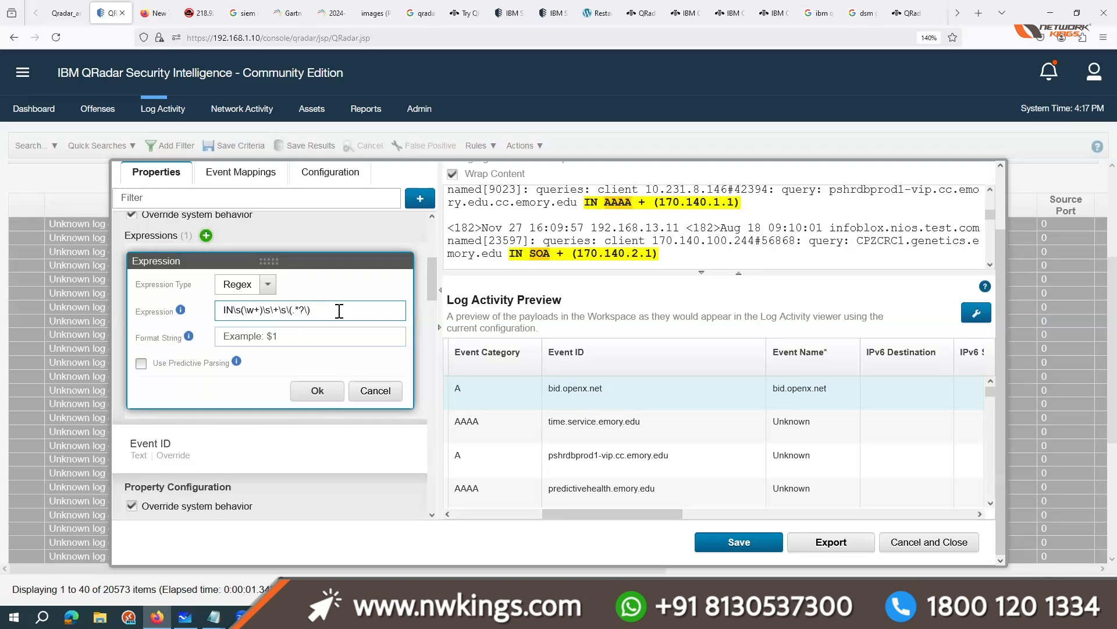
# Step: Add a second capture group around the parenthesised IP address, making the Event Category expression IN\s(\w+)\s\+\s\((.*?\))
pyautogui.click(294, 310)
pyautogui.write('(\\w+')
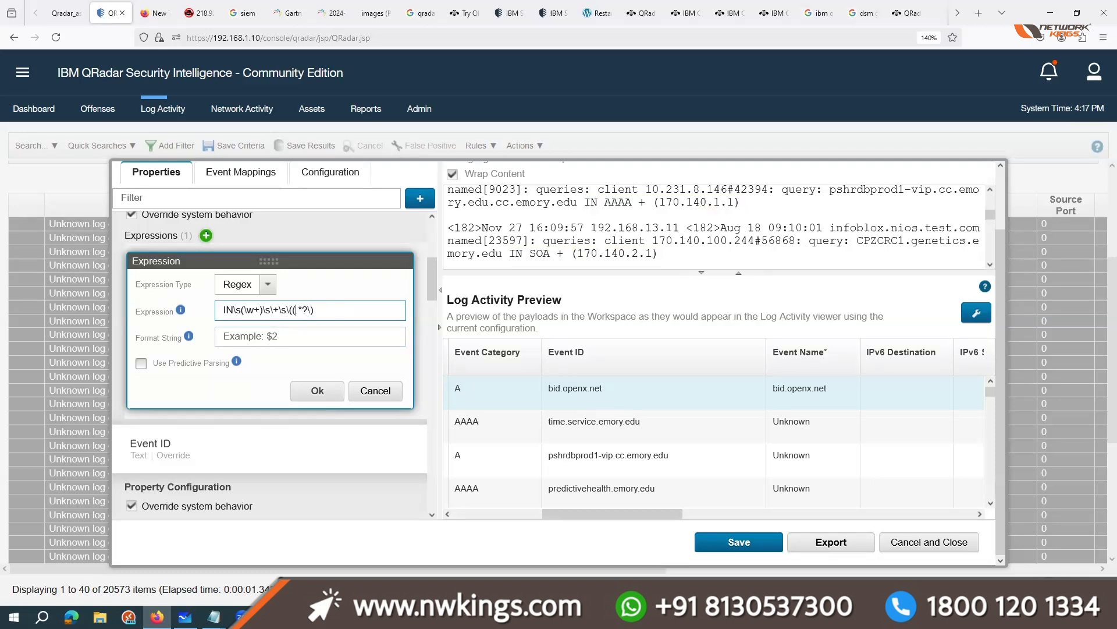
pyautogui.write(')')
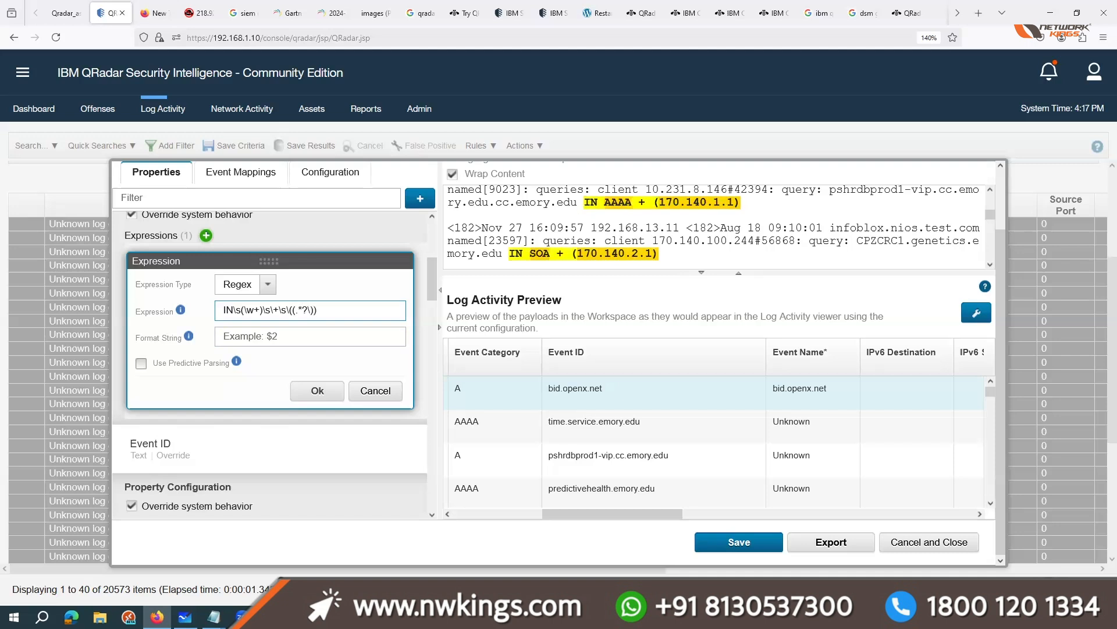
# Step: Set the Event Category format string to $2 so it uses the second capture group, and apply the expression
pyautogui.click(302, 339)
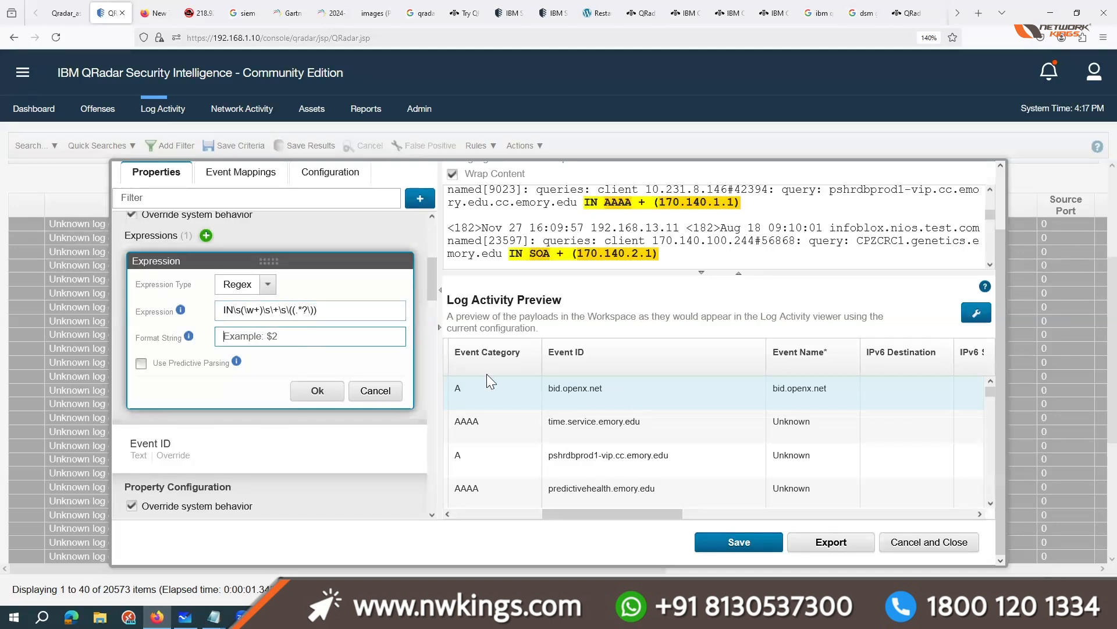
pyautogui.scroll(1, 201, 303)
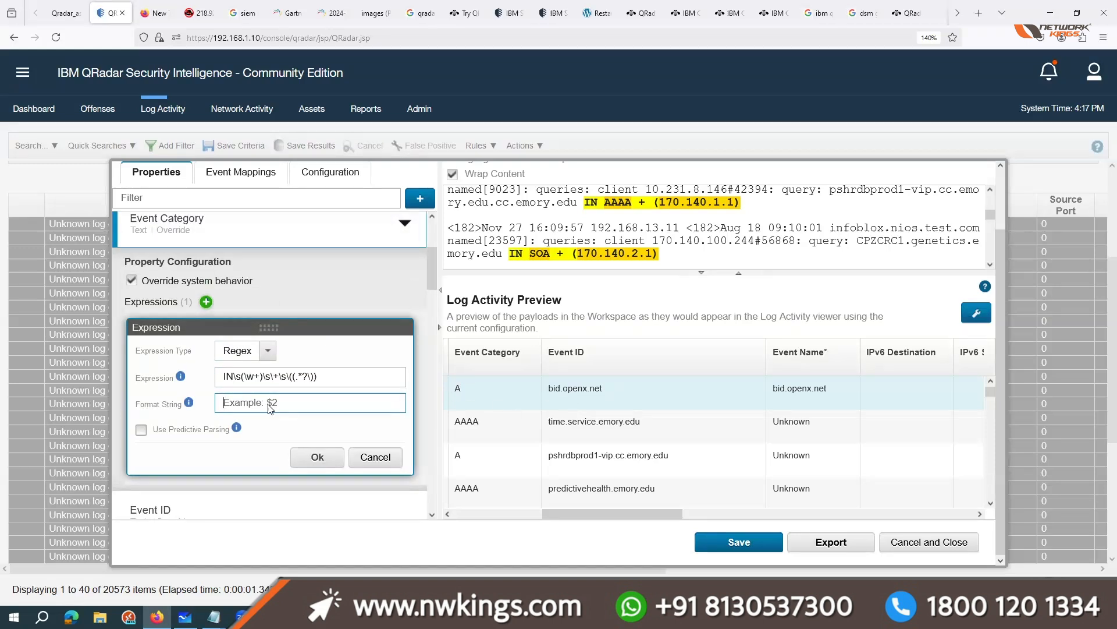
pyautogui.write('$2')
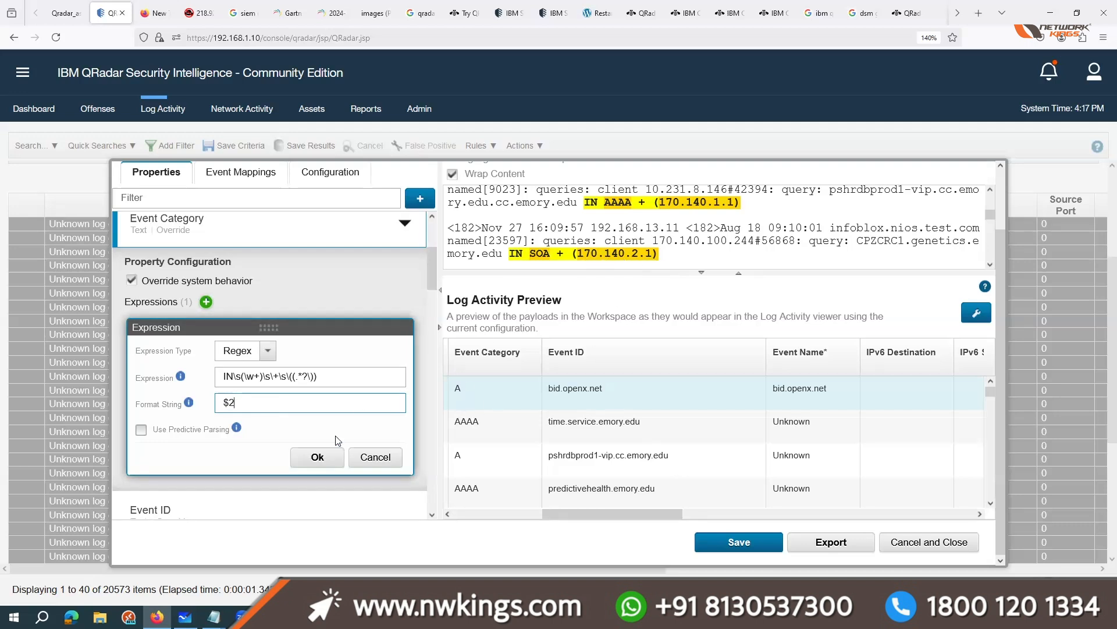
pyautogui.click(318, 457)
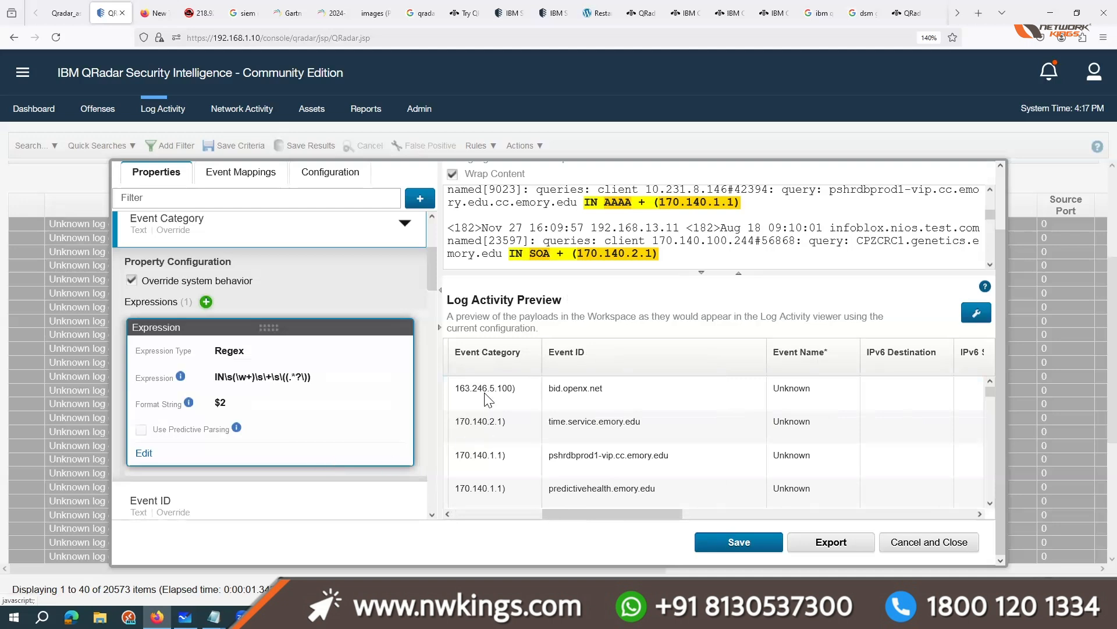
# Step: Compare the parsed Event Category values with the sample payload in the workspace, and close the DSM Editor without saving
pyautogui.click(503, 457)
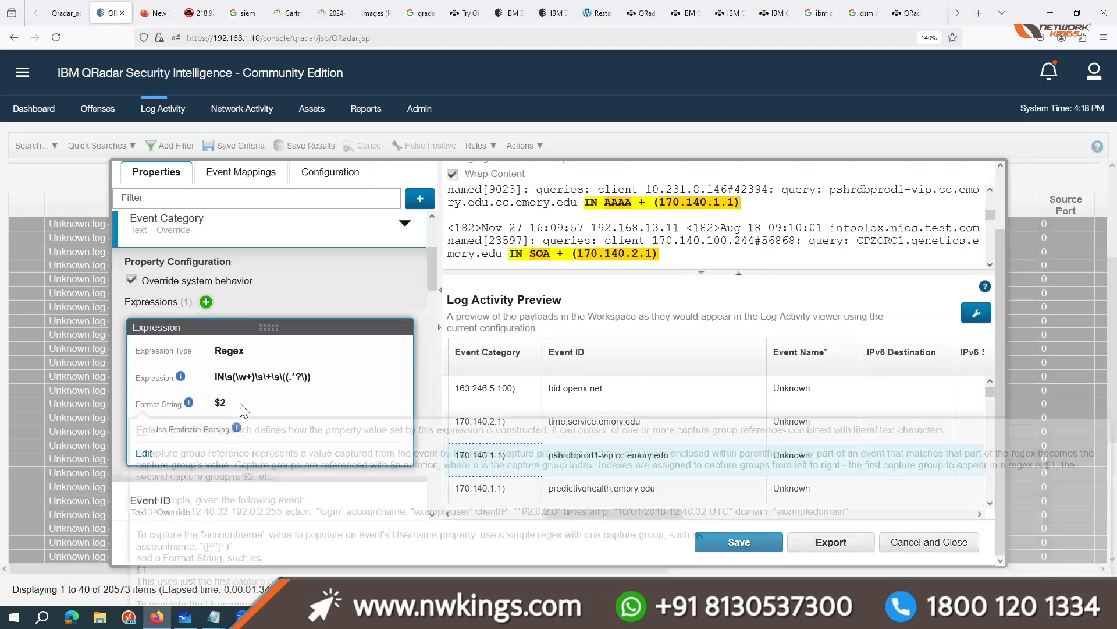
pyautogui.tripleClick(470, 226)
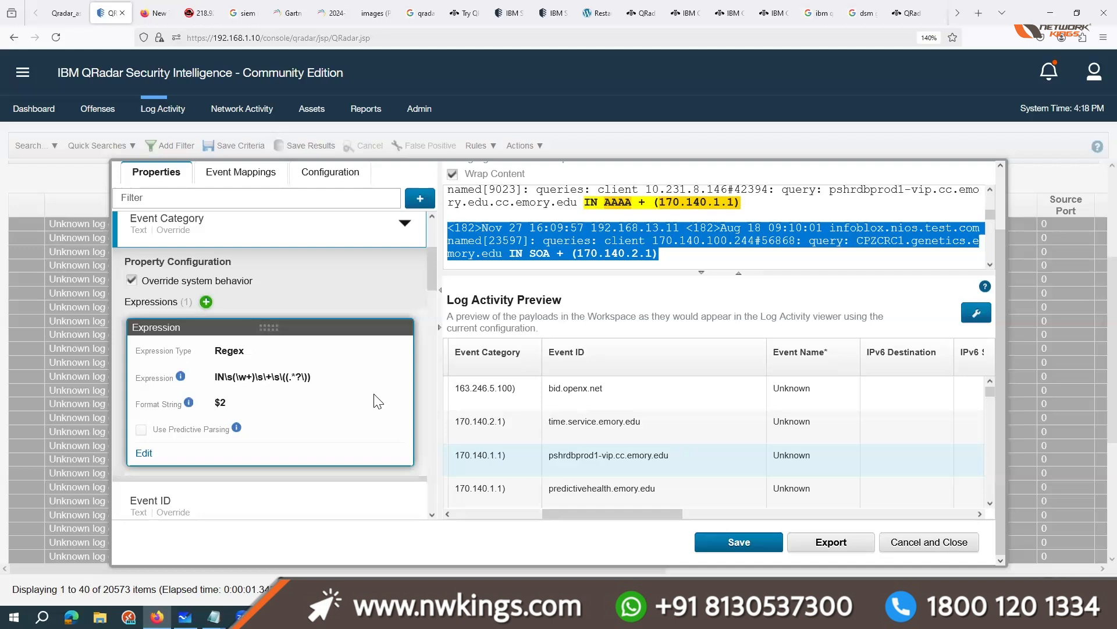
pyautogui.click(933, 543)
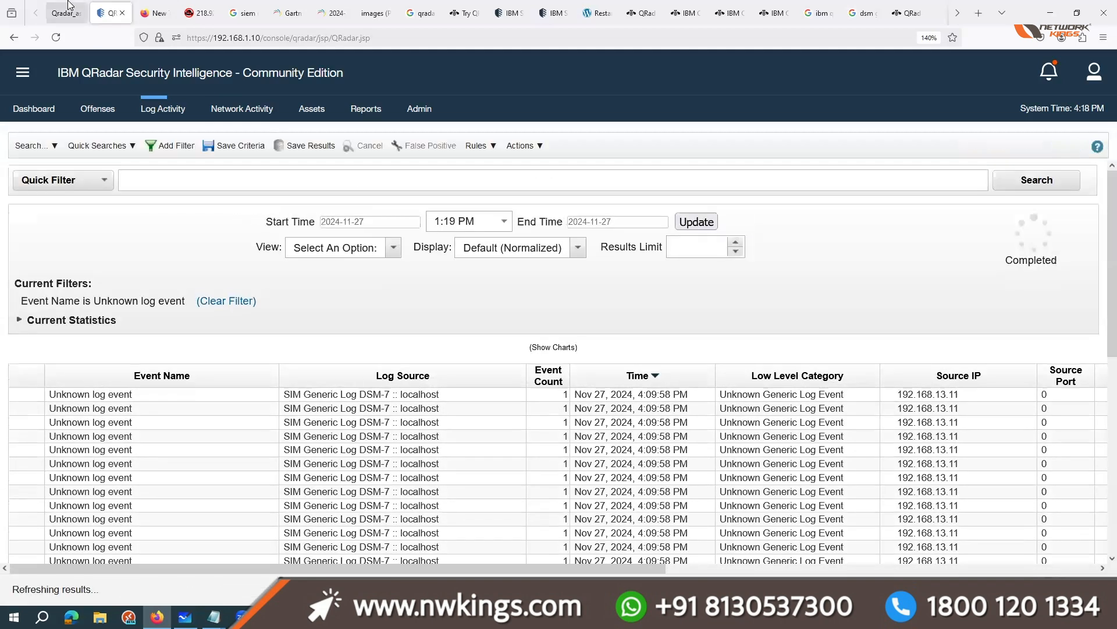
# Step: Switch to the QRadar admin training brochure PDF and point out the Event Collector and Event processor topic in Module 4
pyautogui.click(67, 14)
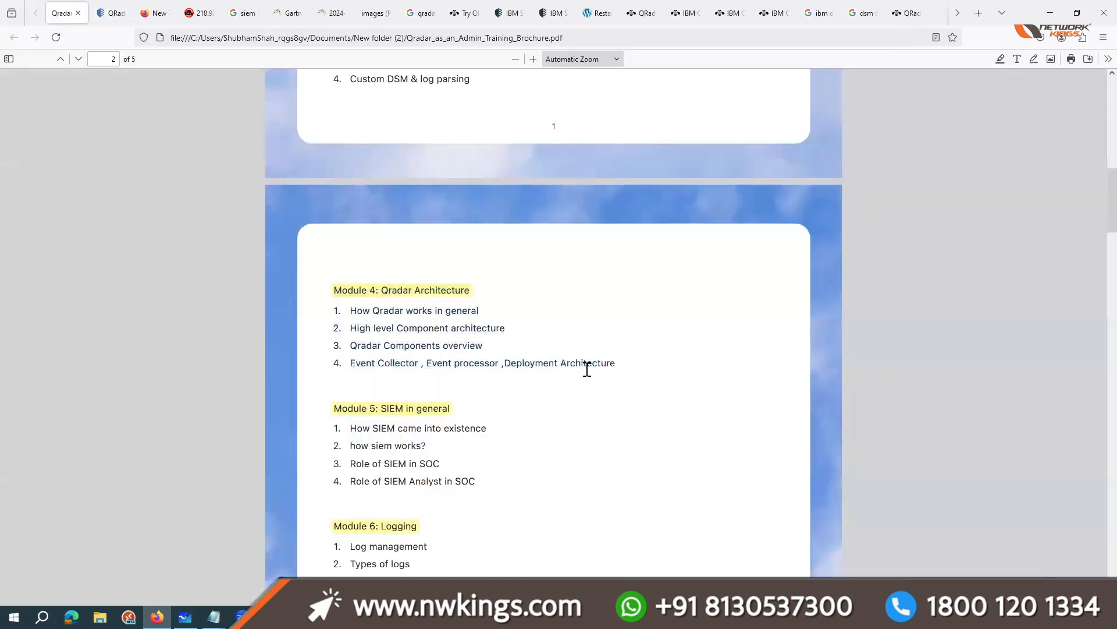
pyautogui.moveTo(366, 364); pyautogui.dragTo(440, 365)
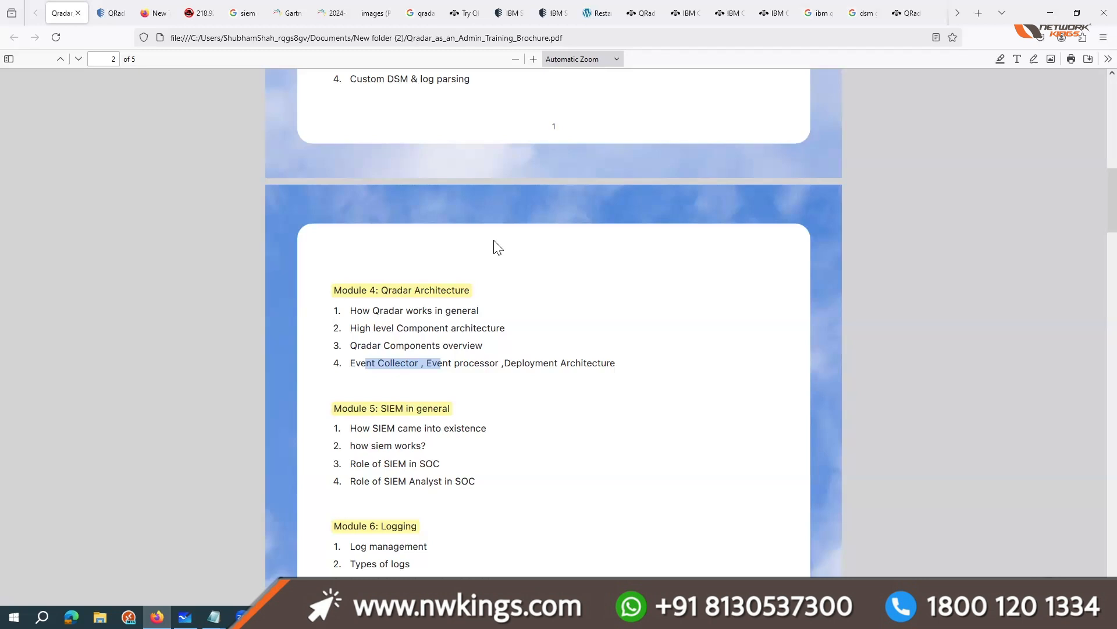
# Step: Go through Module 4 Qradar Architecture, Module 5 SIEM in general and Module 6 Logging in the training brochure
pyautogui.scroll(-2, 524, 404)
pyautogui.moveTo(348, 314); pyautogui.dragTo(483, 386)
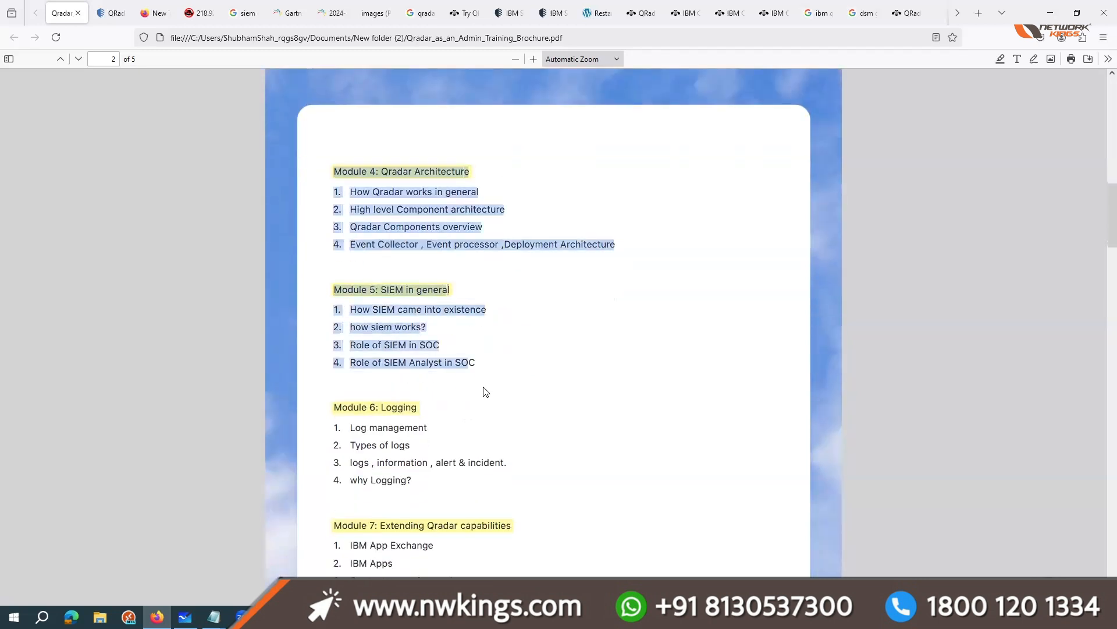
pyautogui.click(486, 391)
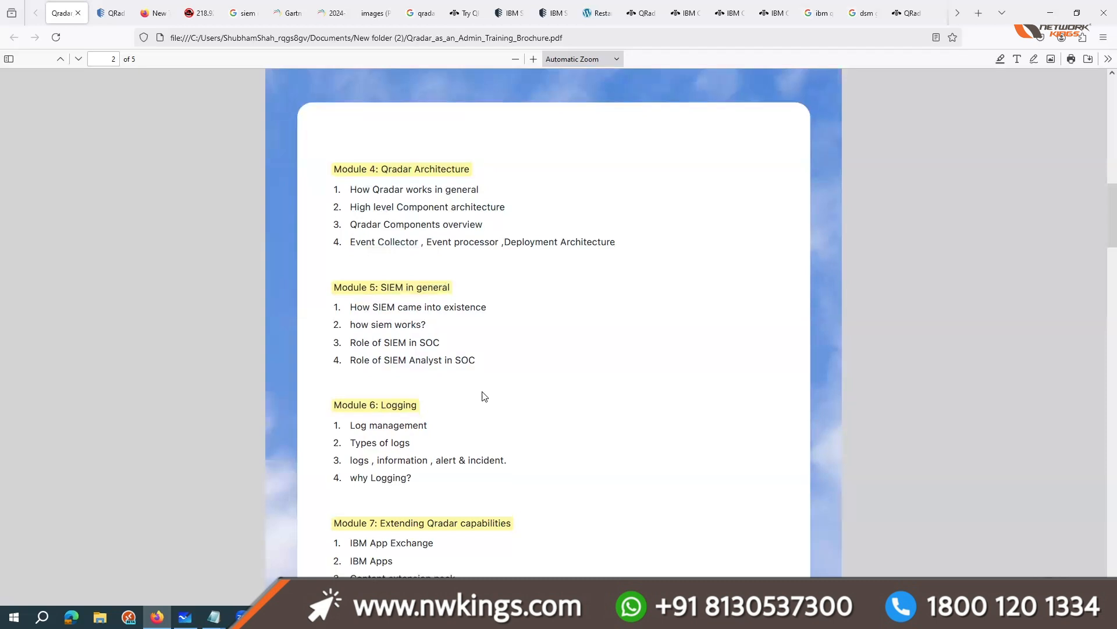
pyautogui.scroll(-2, 483, 396)
pyautogui.moveTo(365, 326); pyautogui.dragTo(353, 362)
pyautogui.click(392, 411)
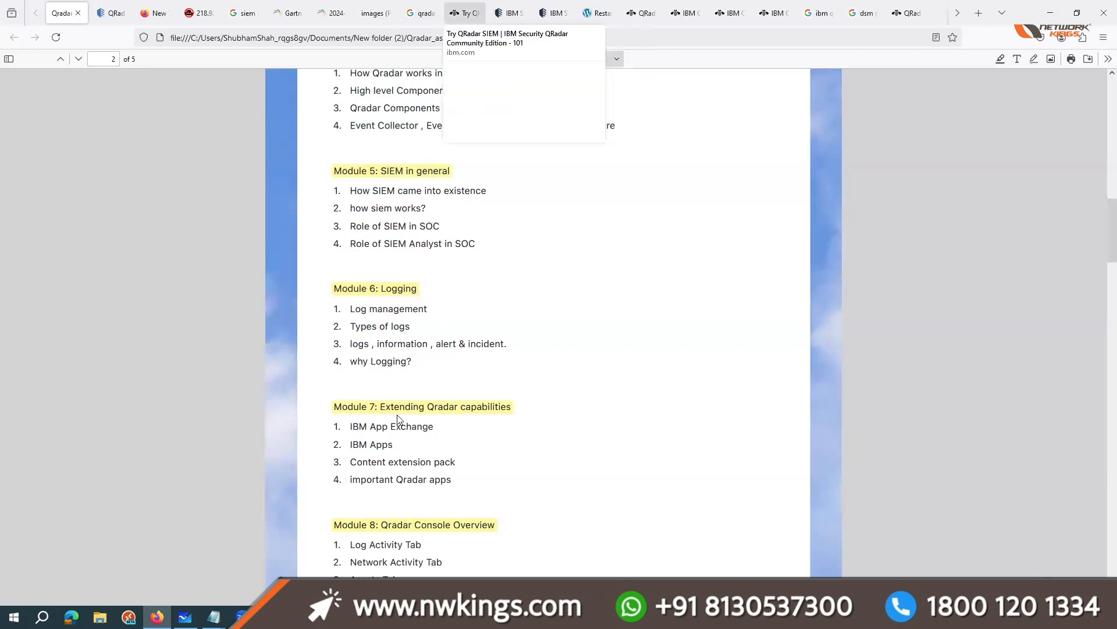
# Step: Point out the Module 7 topics on IBM App Exchange, IBM Apps, content extension pack and important Qradar apps
pyautogui.moveTo(354, 427); pyautogui.dragTo(442, 431)
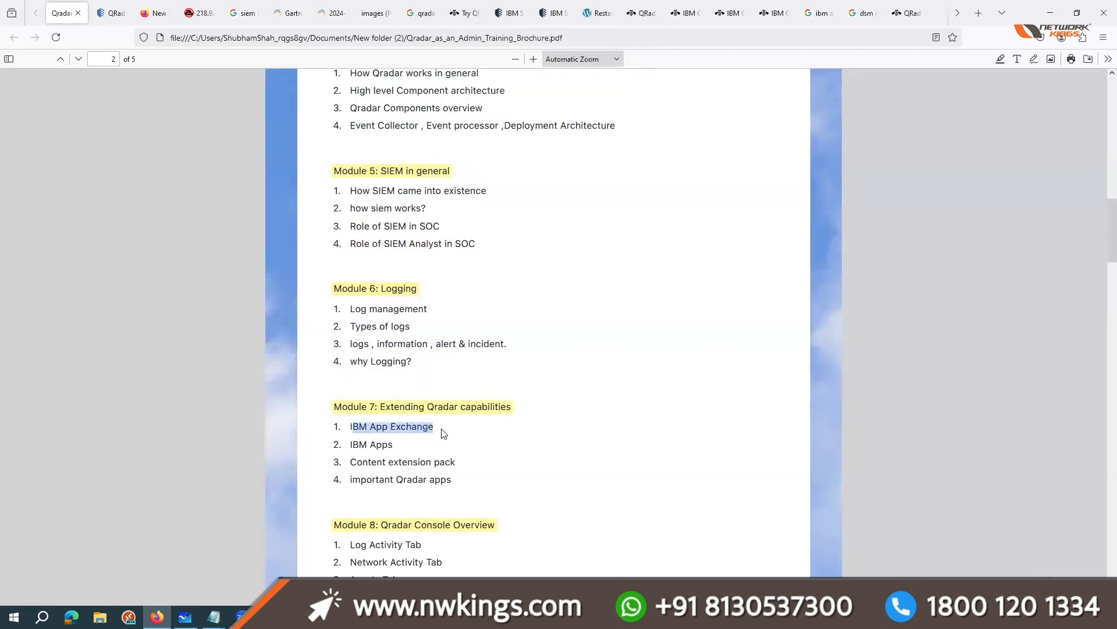
pyautogui.click(362, 438)
pyautogui.moveTo(348, 442); pyautogui.dragTo(475, 455)
pyautogui.click(364, 469)
pyautogui.click(380, 476)
pyautogui.moveTo(361, 479); pyautogui.dragTo(450, 479)
pyautogui.click(560, 450)
# Step: Search the web for ibm fix central, open IBM's Fix Central page and browse its Product Group choices
pyautogui.click(977, 14)
pyautogui.write('ibm fix ')
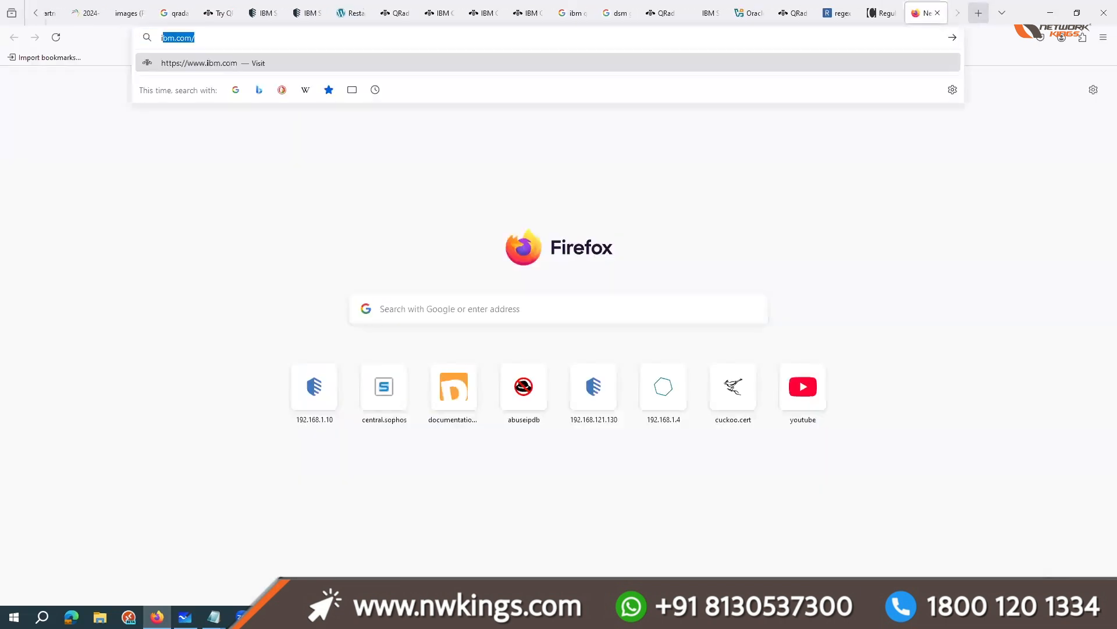
pyautogui.write('central \\')
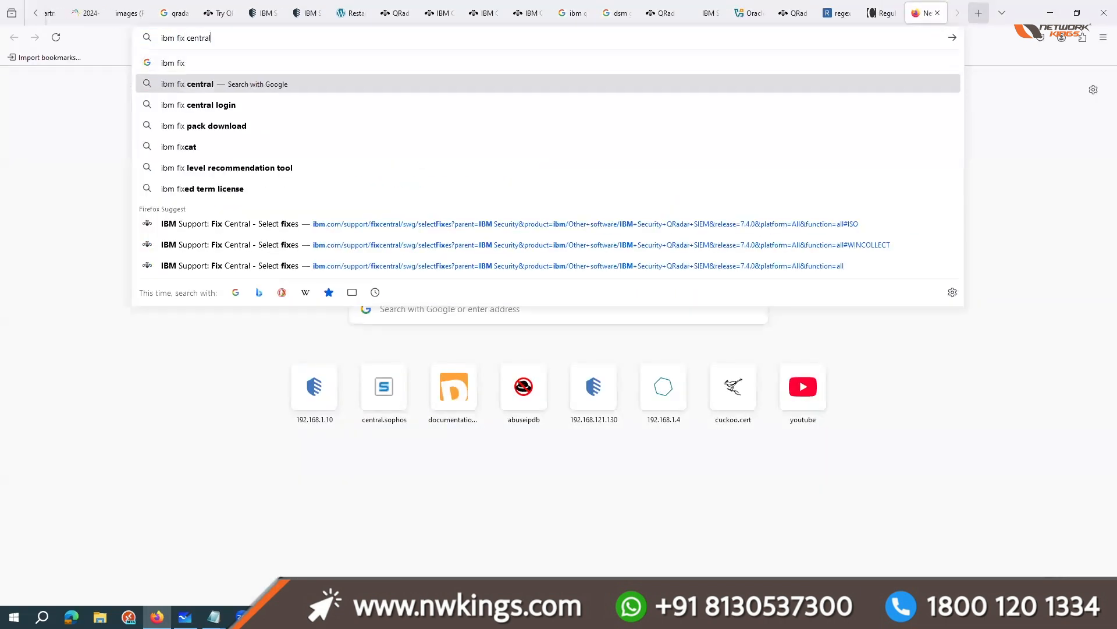
pyautogui.press('Return')
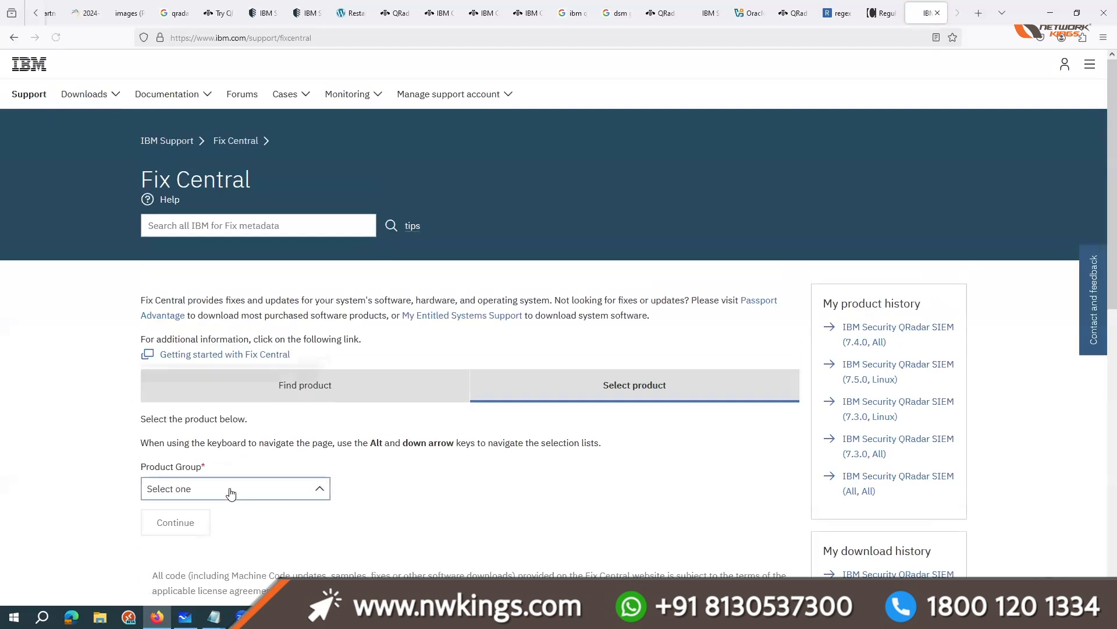
pyautogui.click(232, 489)
pyautogui.scroll(-5, 213, 425)
pyautogui.scroll(-10, 215, 419)
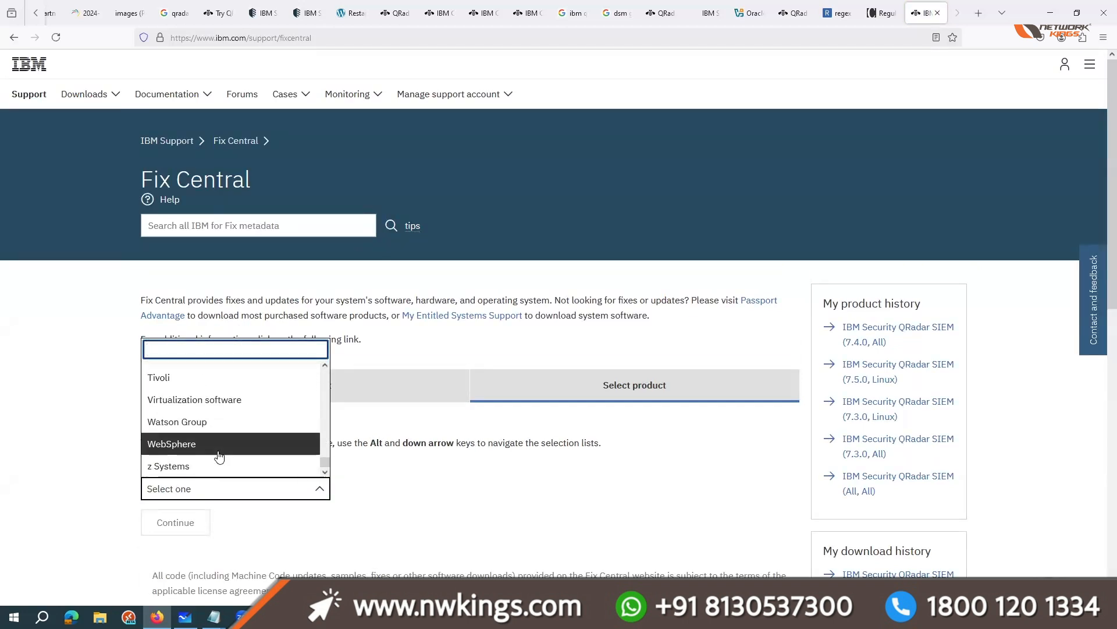
pyautogui.scroll(3, 47, 13)
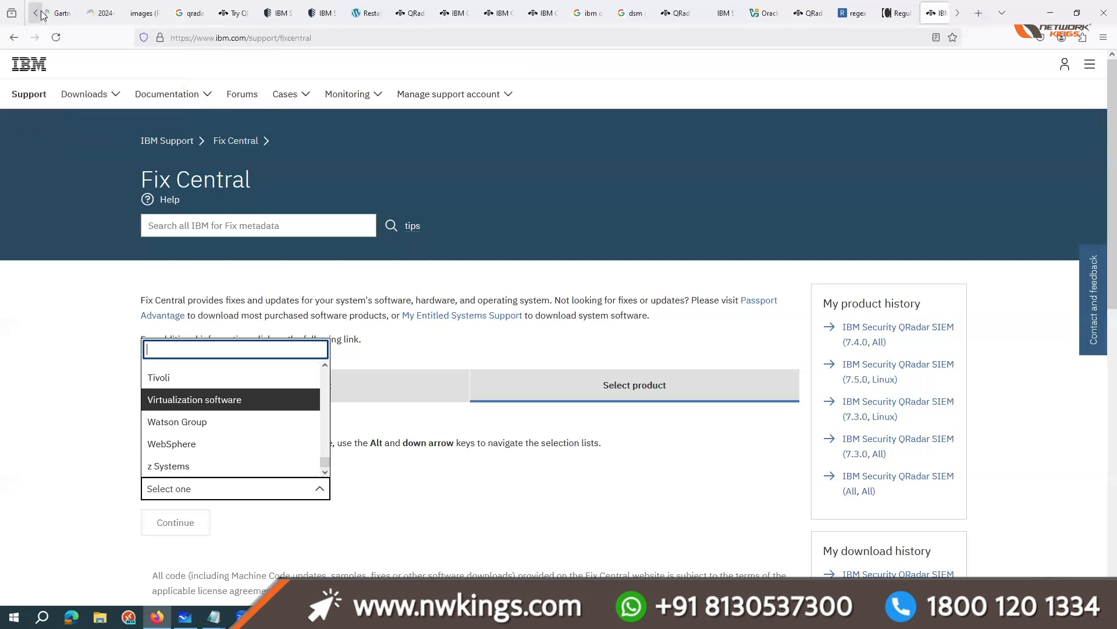
# Step: Return to the brochure and relate the Module 8 console topics to the live QRadar console, continuing to Module 9
pyautogui.click(74, 9)
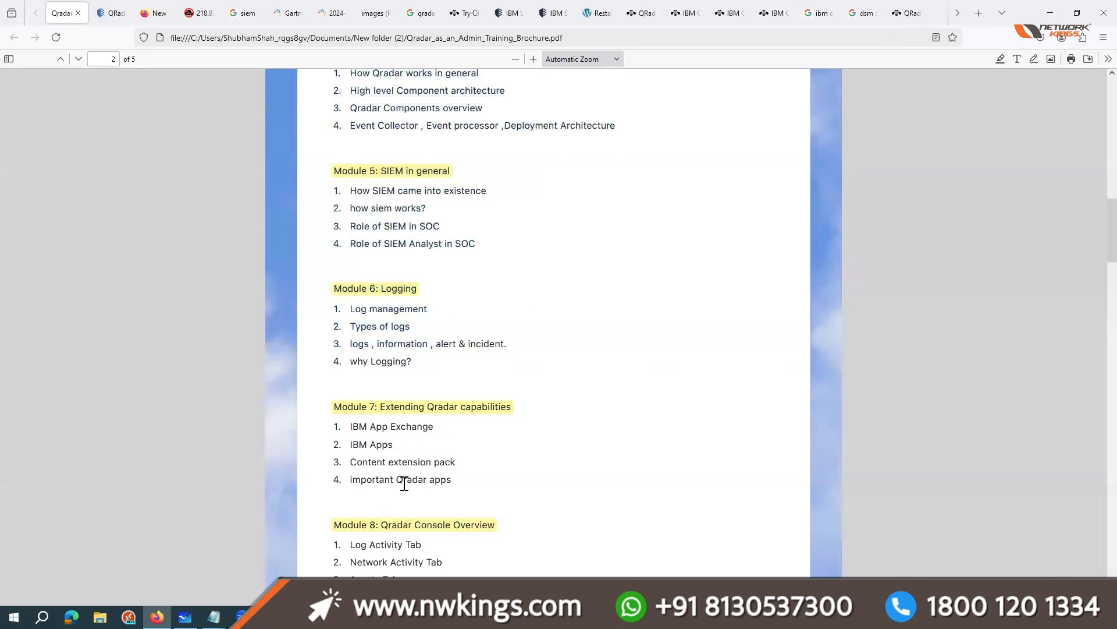
pyautogui.scroll(-2, 404, 480)
pyautogui.moveTo(340, 426); pyautogui.dragTo(365, 469)
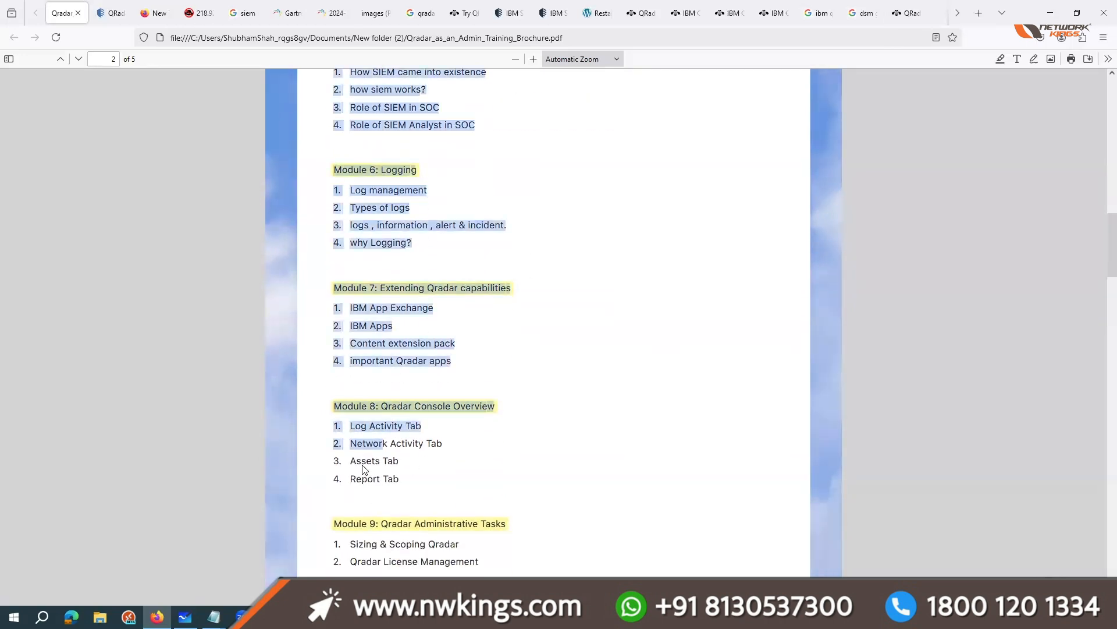
pyautogui.click(111, 12)
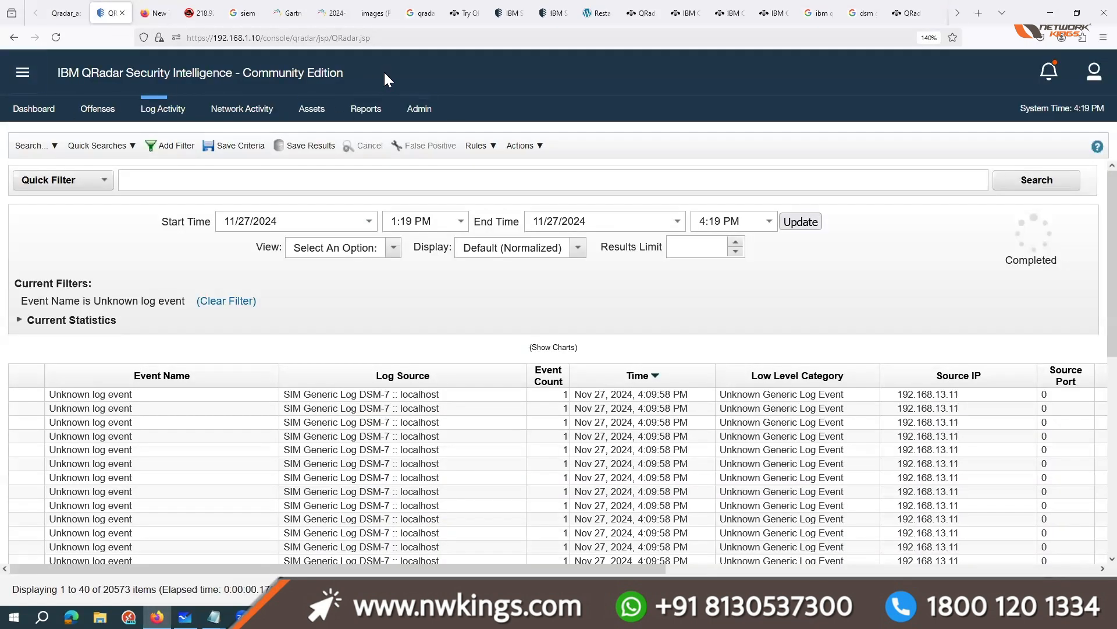
pyautogui.click(64, 13)
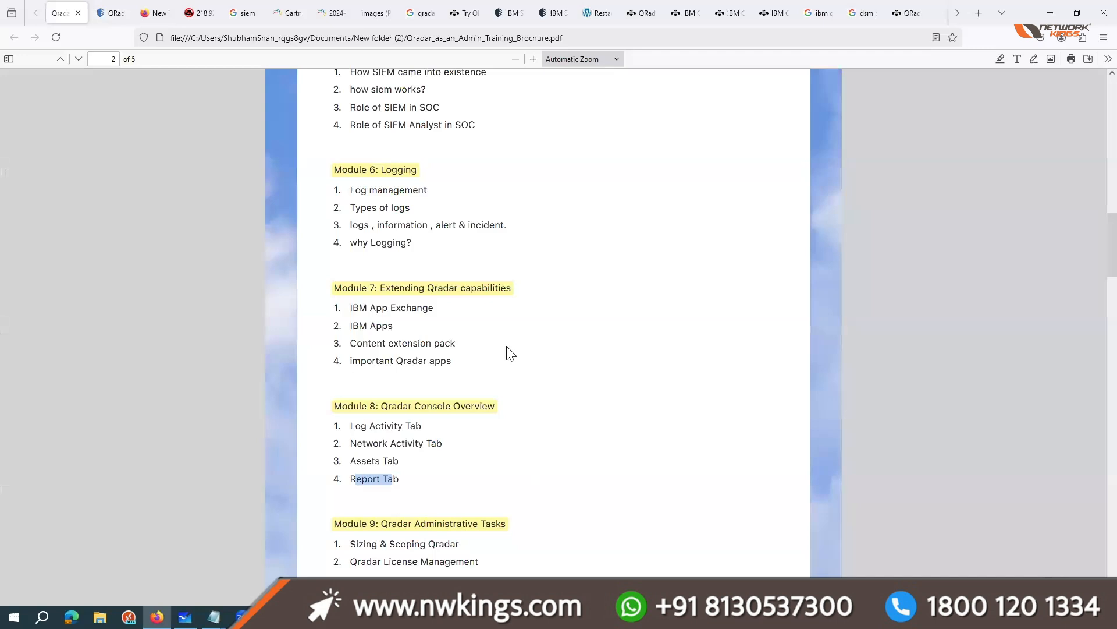
pyautogui.scroll(-4, 504, 387)
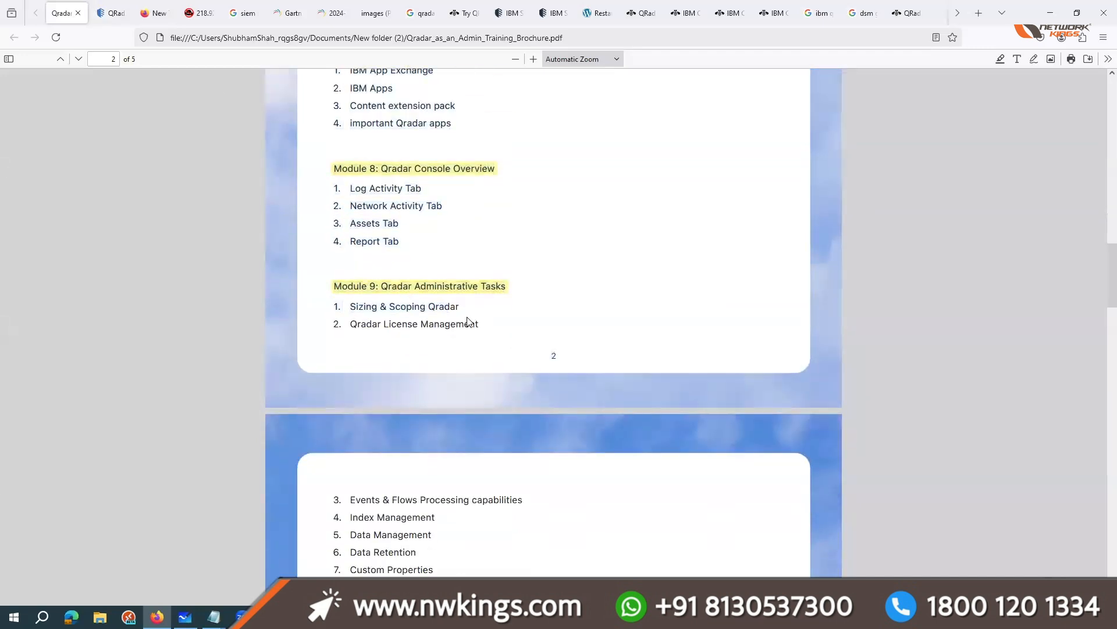
pyautogui.scroll(-2, 467, 318)
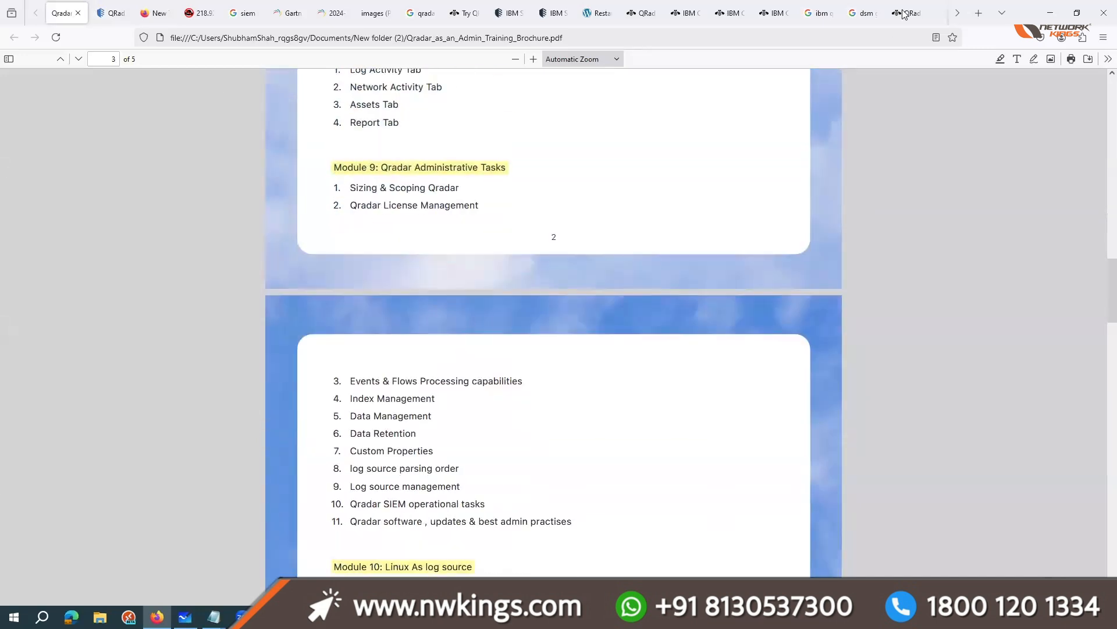
# Step: Search the web in a new browser tab for eps calculator
pyautogui.click(979, 13)
pyautogui.write('erps')
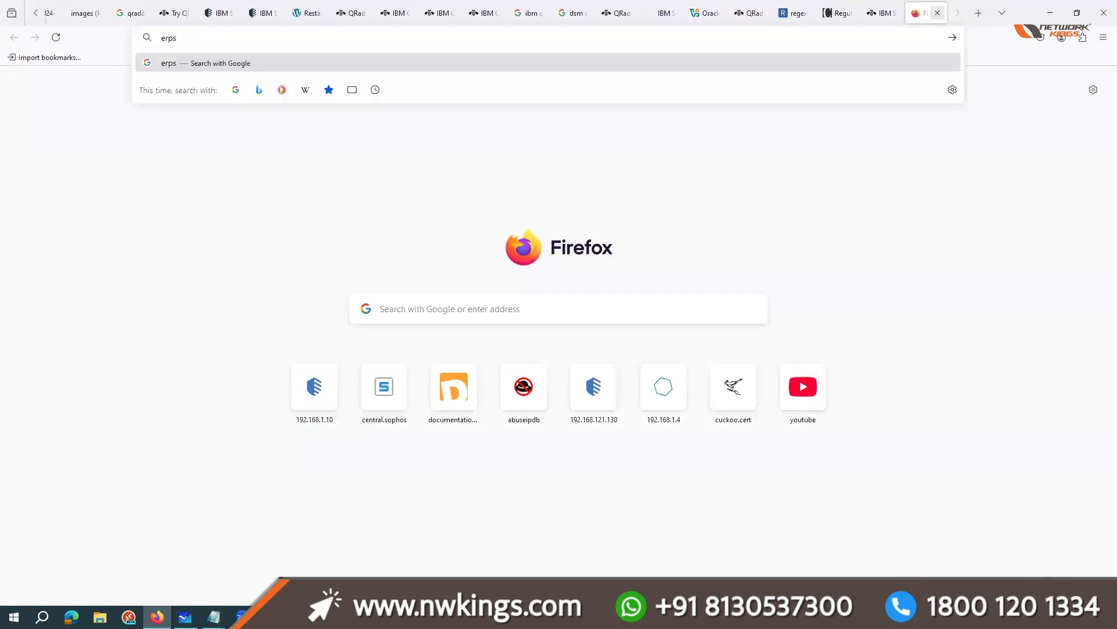
pyautogui.press('BackSpace')
pyautogui.press('BackSpace')
pyautogui.press('BackSpace')
pyautogui.write('ps')
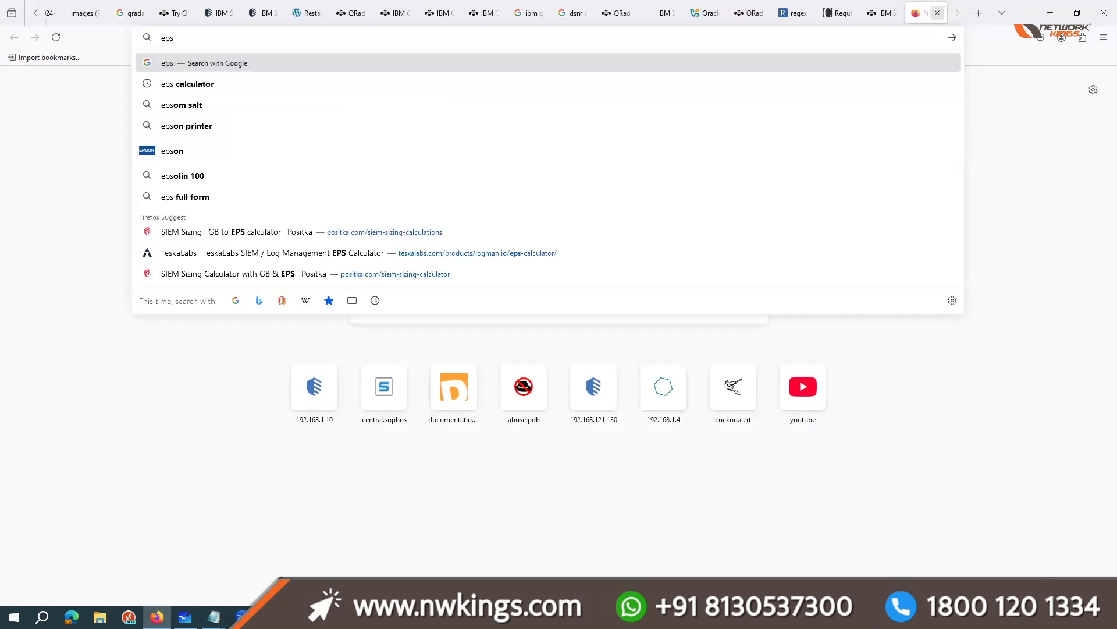
pyautogui.press('Down')
pyautogui.press('Return')
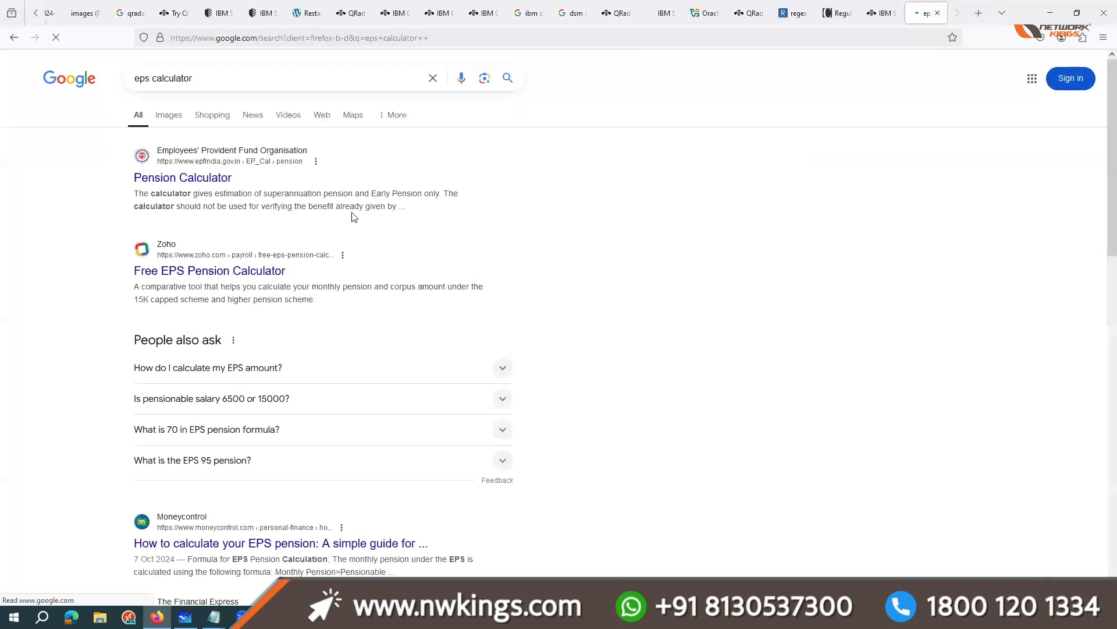
# Step: Change the web search to events per second calculator and look over the results
pyautogui.moveTo(191, 75); pyautogui.dragTo(131, 77)
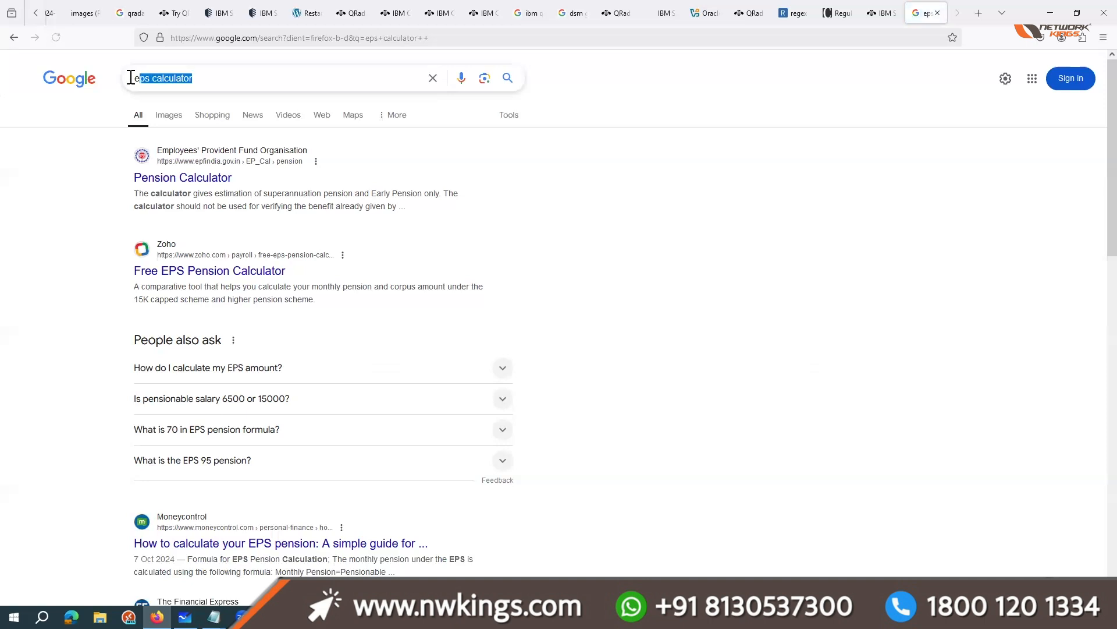
pyautogui.write('events p')
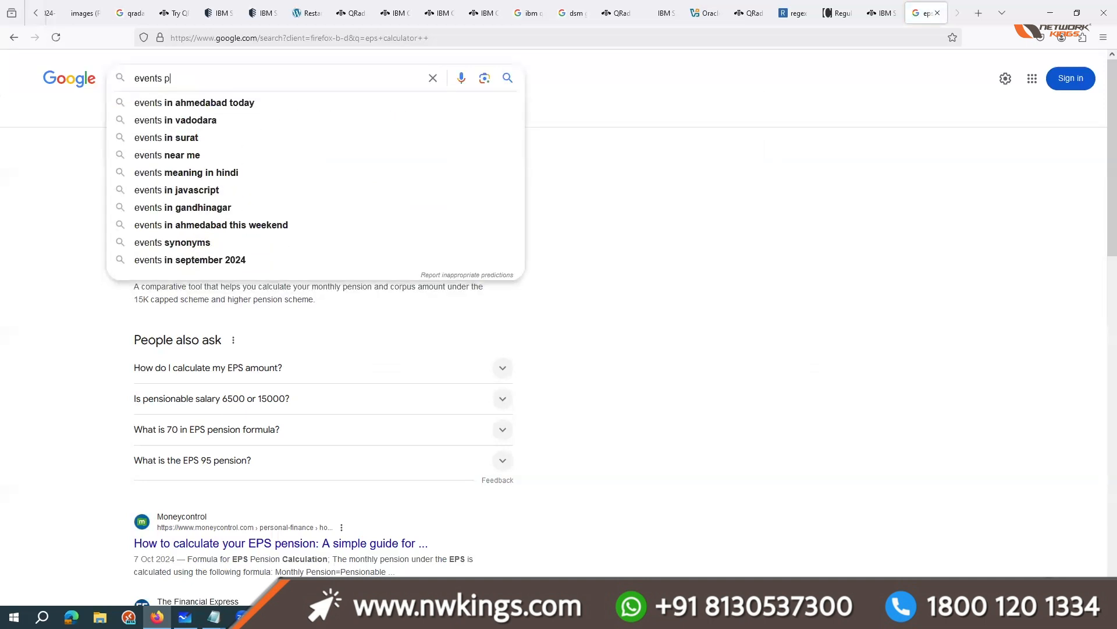
pyautogui.write('er')
pyautogui.press('Down')
pyautogui.press('Down')
pyautogui.press('Return')
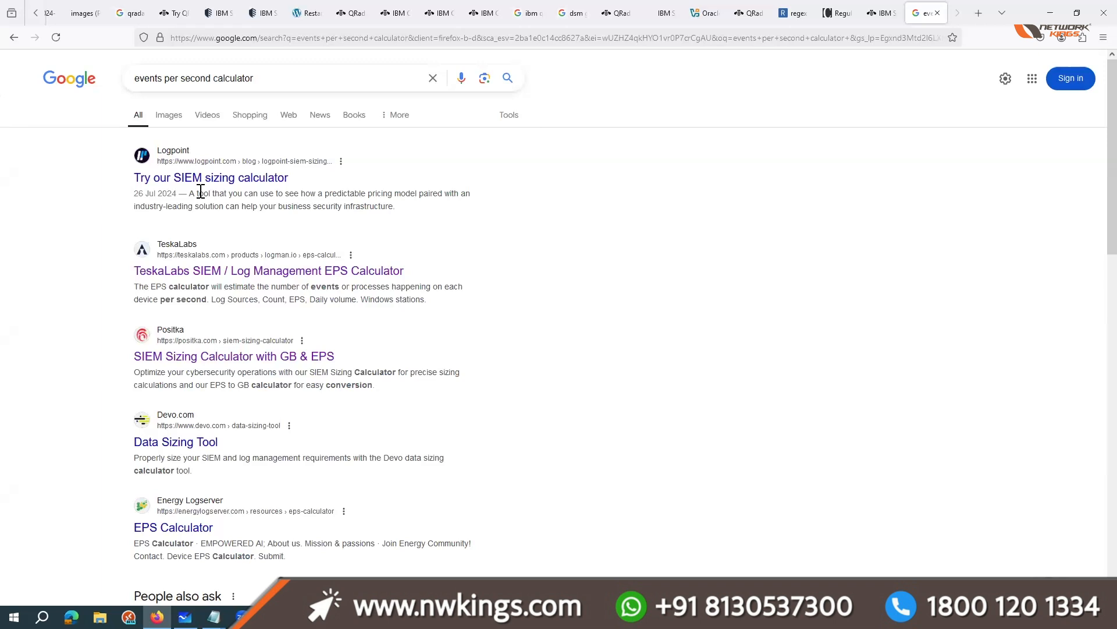
pyautogui.scroll(5, 136, 5)
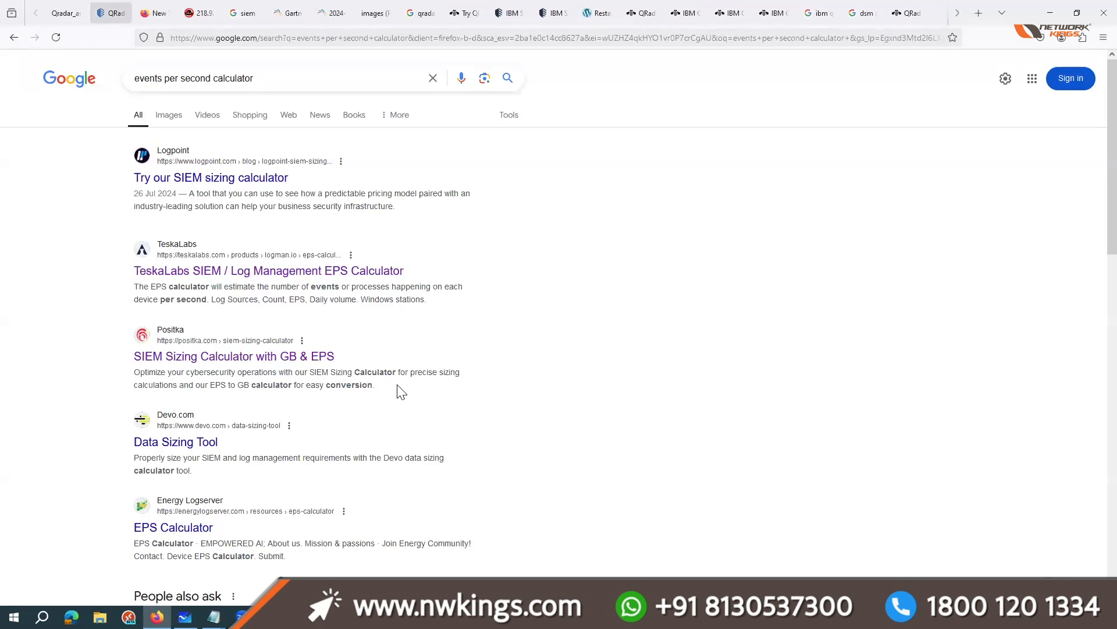
# Step: Return to the brochure and point out the Module 9 administrative topics from index management to software updates and best admin practises
pyautogui.click(110, 11)
pyautogui.click(77, 4)
pyautogui.moveTo(348, 398); pyautogui.dragTo(430, 418)
pyautogui.moveTo(353, 437); pyautogui.dragTo(432, 452)
pyautogui.moveTo(351, 469); pyautogui.dragTo(445, 469)
pyautogui.moveTo(350, 504); pyautogui.dragTo(481, 504)
pyautogui.moveTo(351, 520); pyautogui.dragTo(582, 524)
pyautogui.click(582, 525)
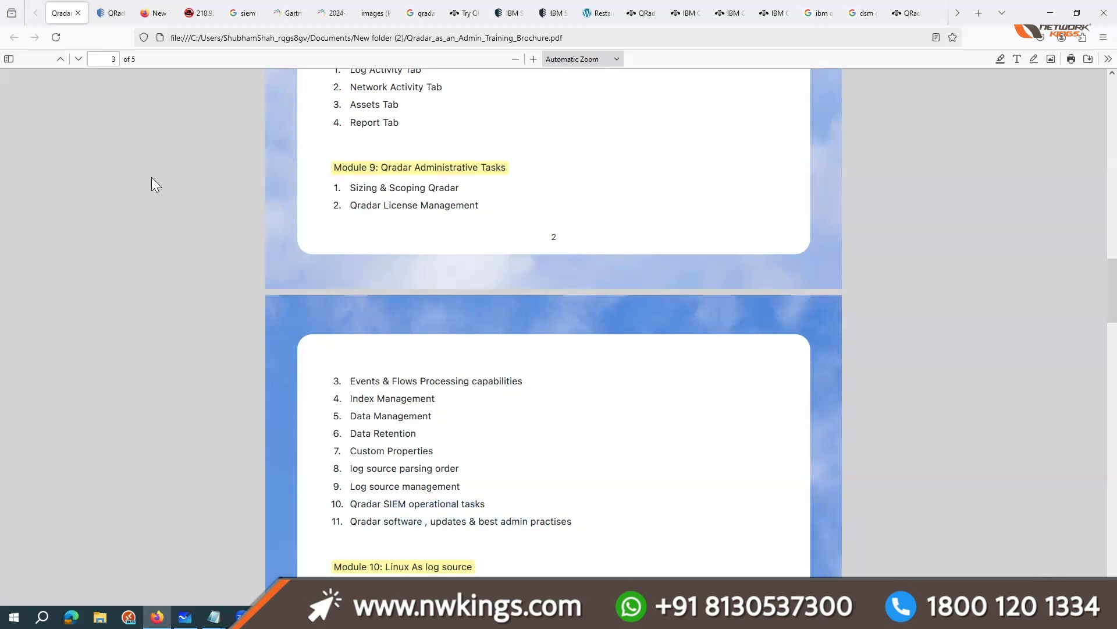
# Step: Open the Admin section of the QRadar console and examine its system configuration, user management, remote networks and apps tools
pyautogui.click(117, 7)
pyautogui.click(420, 112)
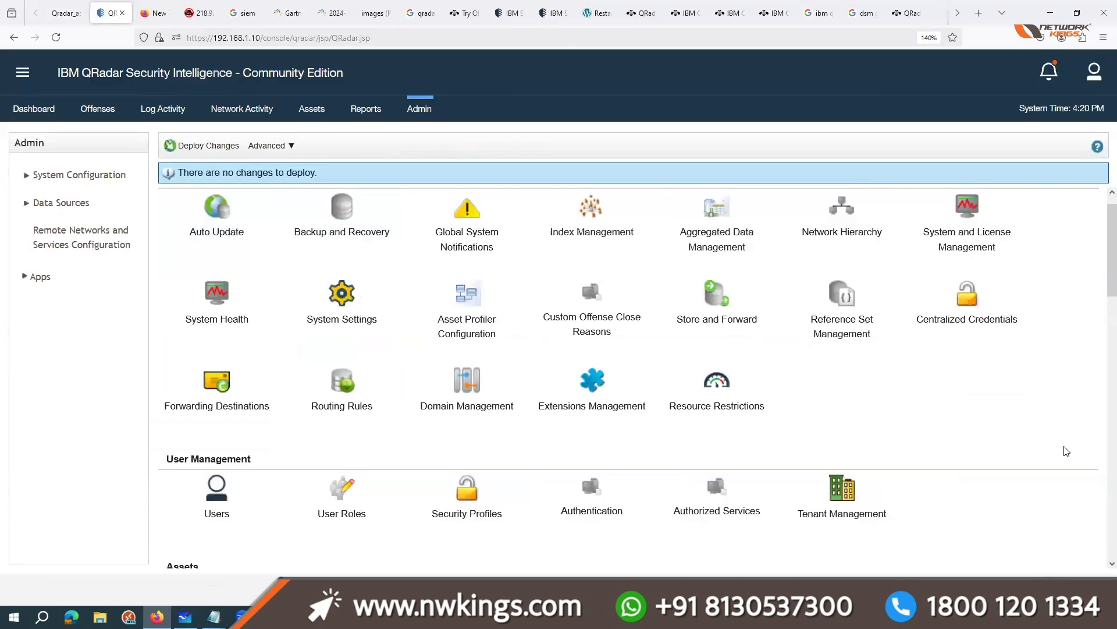
pyautogui.scroll(-15, 1067, 451)
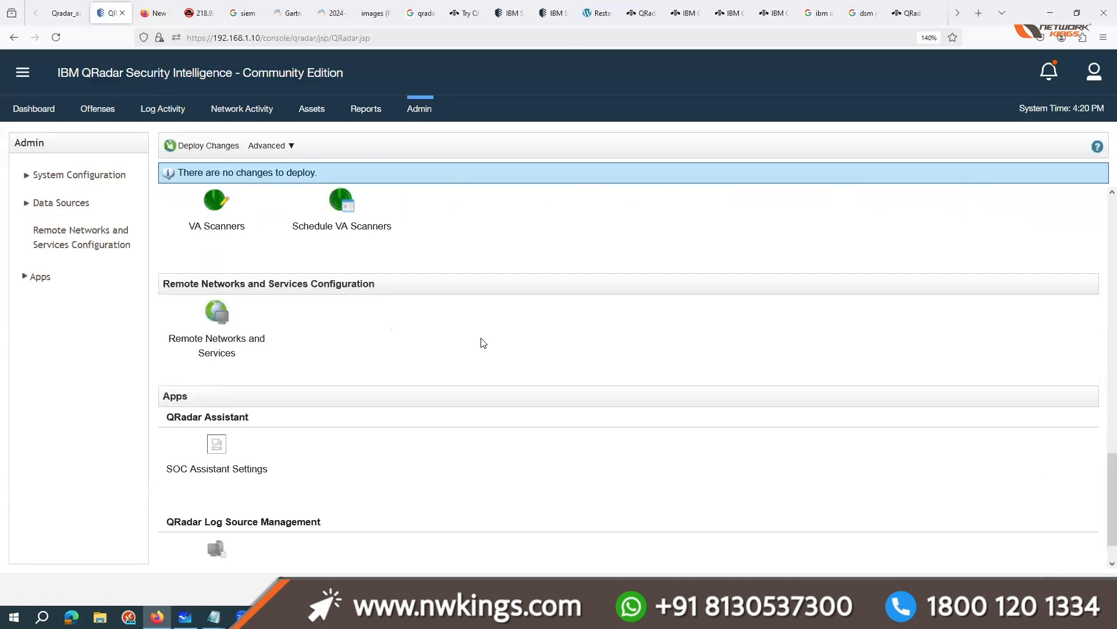
pyautogui.scroll(1, 482, 343)
pyautogui.scroll(2, 375, 324)
pyautogui.scroll(5, 378, 327)
pyautogui.scroll(-1, 419, 506)
pyautogui.scroll(5, 419, 499)
pyautogui.scroll(10, 573, 389)
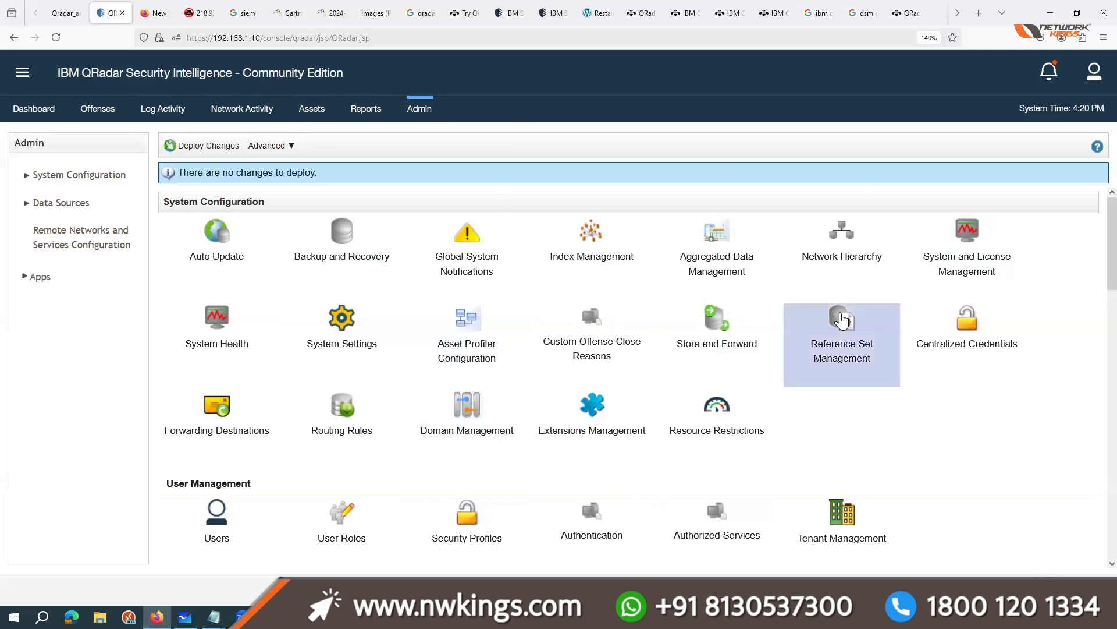
# Step: Return to the brochure and go through Modules 10 to 13, from Linux As log source to Dealing with Offenses
pyautogui.click(85, 7)
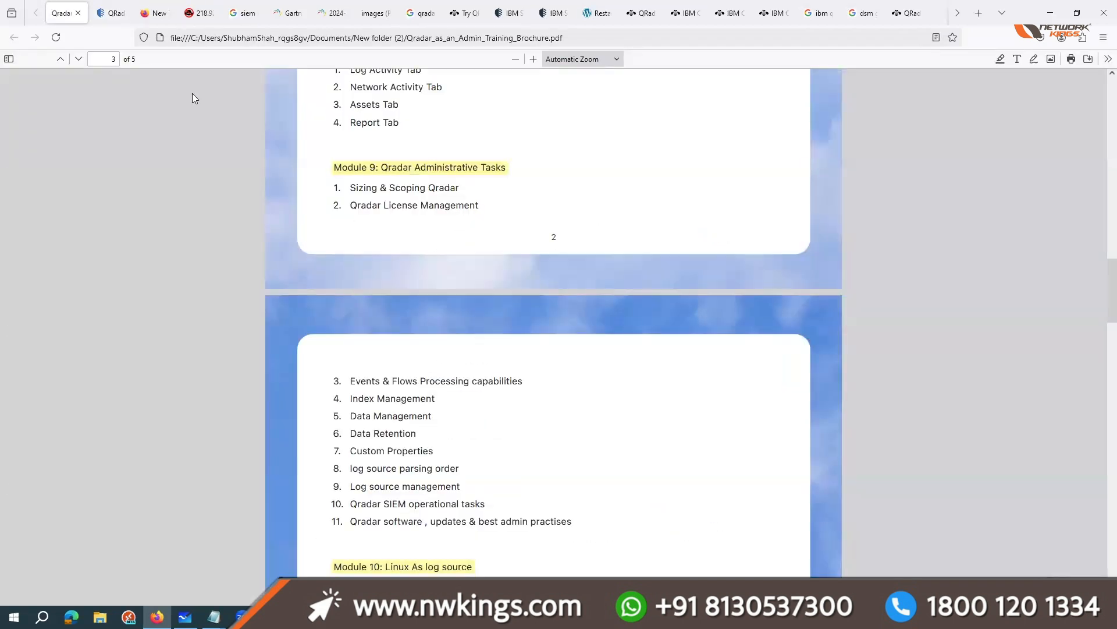
pyautogui.scroll(-5, 471, 404)
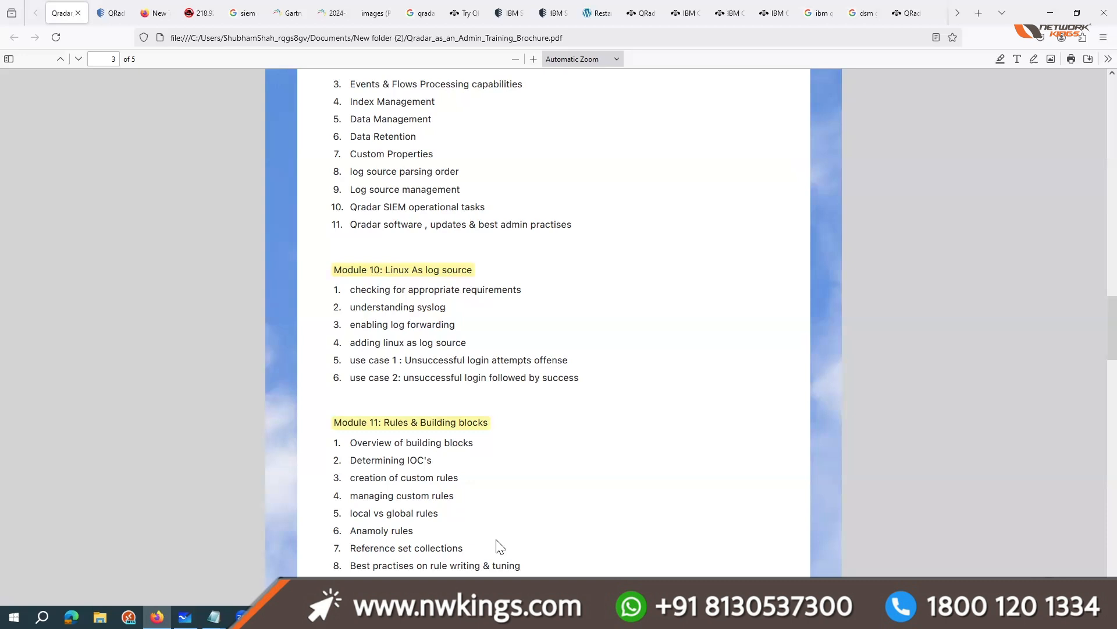
pyautogui.scroll(-4, 500, 547)
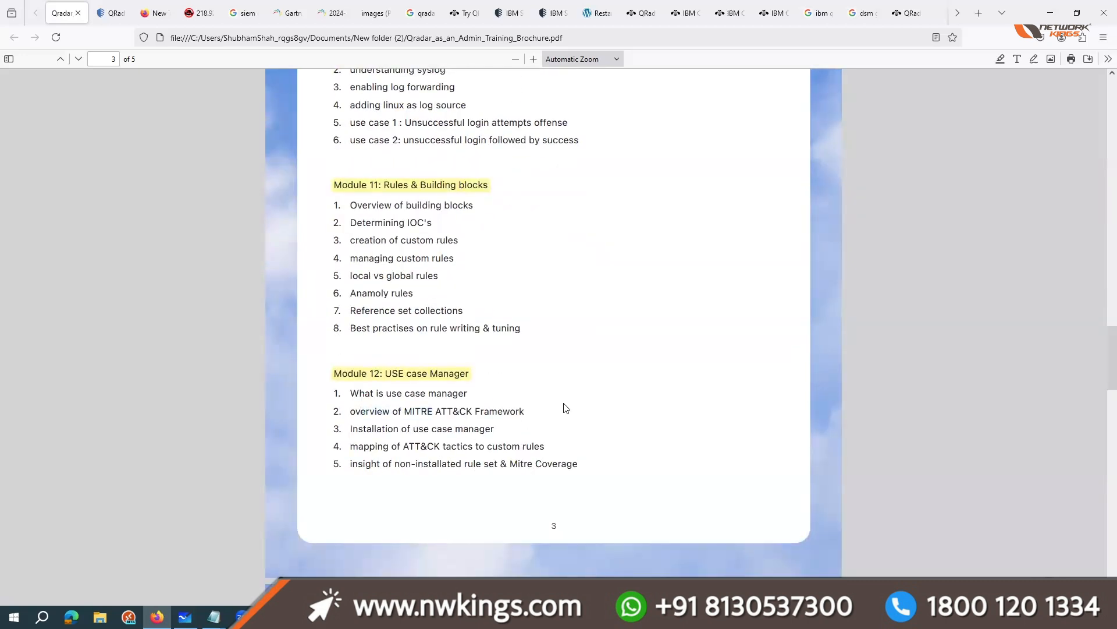
pyautogui.scroll(-4, 564, 408)
pyautogui.scroll(-3, 564, 407)
pyautogui.moveTo(367, 338); pyautogui.dragTo(492, 460)
pyautogui.click(574, 479)
pyautogui.scroll(-2, 395, 369)
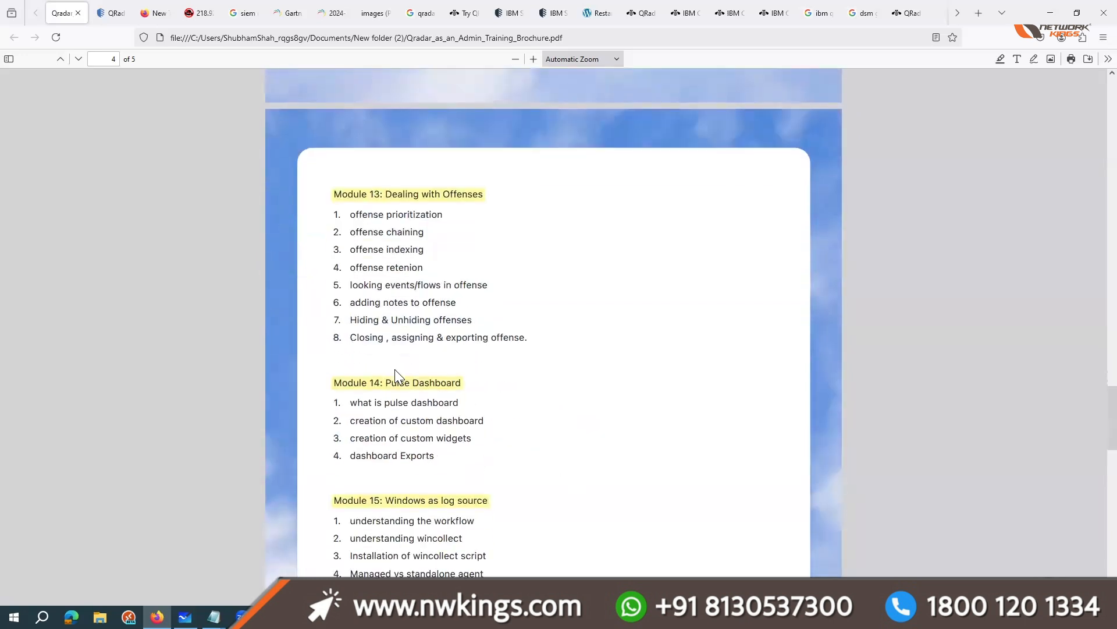
# Step: Point out Module 14 Pulse Dashboard and walk through the wincollect and agent topics in Module 15 Windows as log source
pyautogui.moveTo(386, 383); pyautogui.dragTo(469, 390)
pyautogui.scroll(-2, 378, 412)
pyautogui.moveTo(426, 457); pyautogui.dragTo(369, 459)
pyautogui.click(399, 459)
pyautogui.moveTo(474, 455); pyautogui.dragTo(350, 455)
pyautogui.click(390, 438)
pyautogui.moveTo(498, 437); pyautogui.dragTo(497, 436)
pyautogui.click(481, 472)
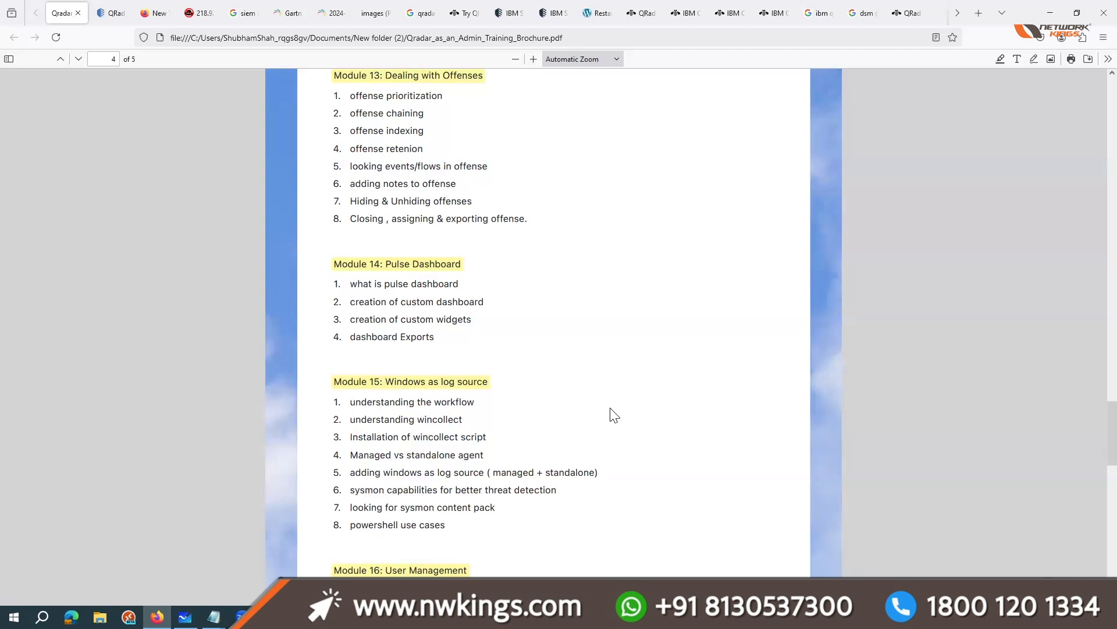
pyautogui.scroll(-2, 519, 418)
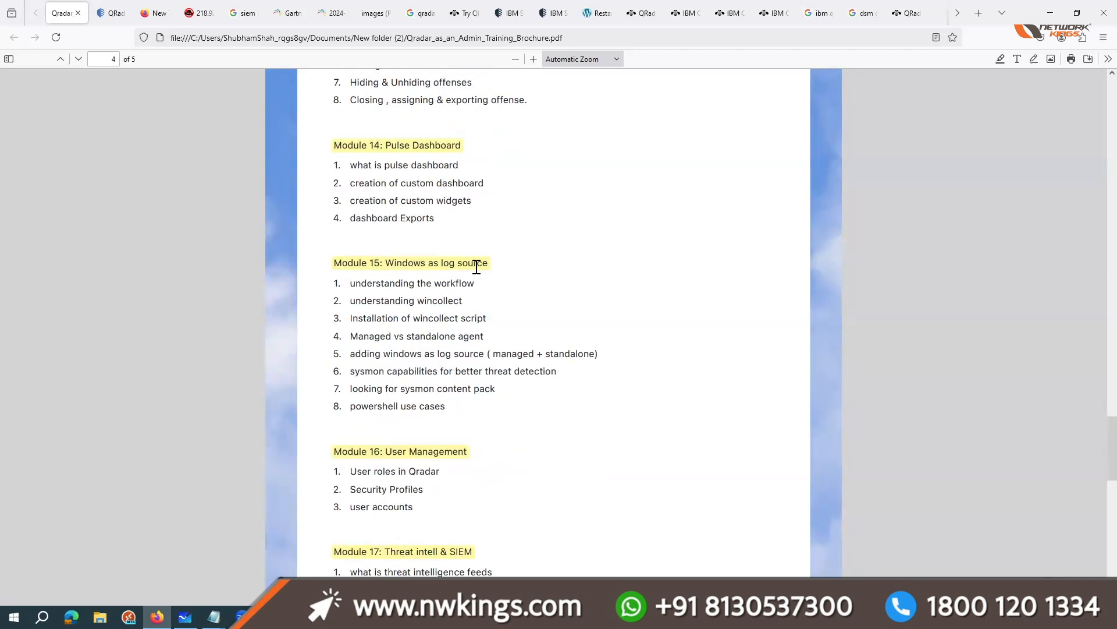
pyautogui.moveTo(439, 389); pyautogui.dragTo(336, 256)
pyautogui.click(1062, 62)
# Step: Search the web for "fortinet firewall" in a new tab and open Fortinet's Next Generation Firewall (NGFW) product page
pyautogui.click(978, 13)
pyautogui.write('fortinet')
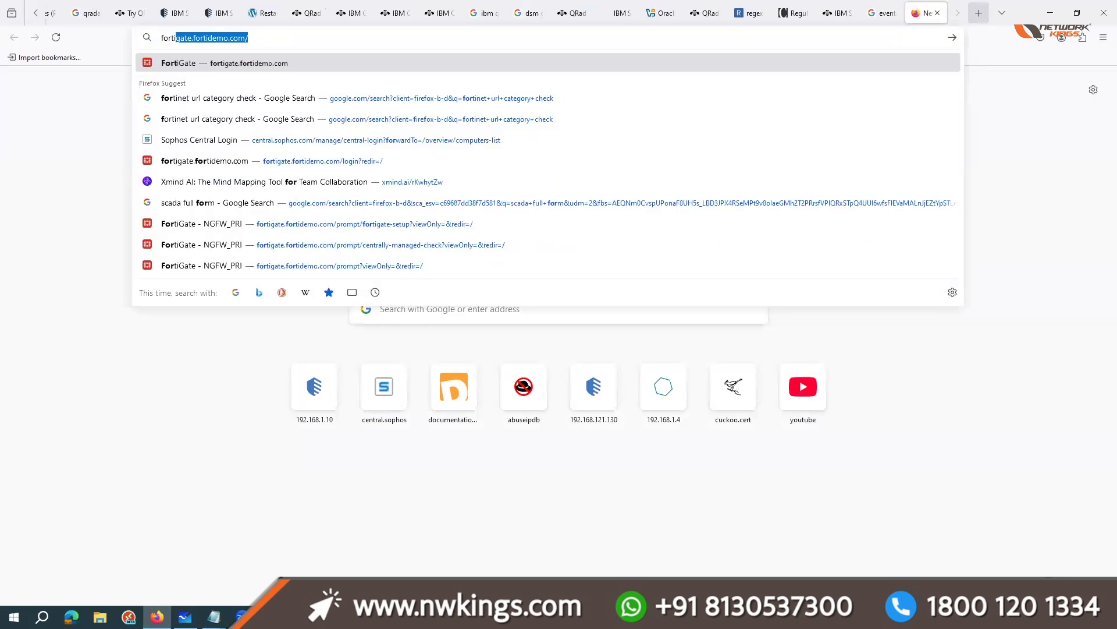
pyautogui.write(' fiure')
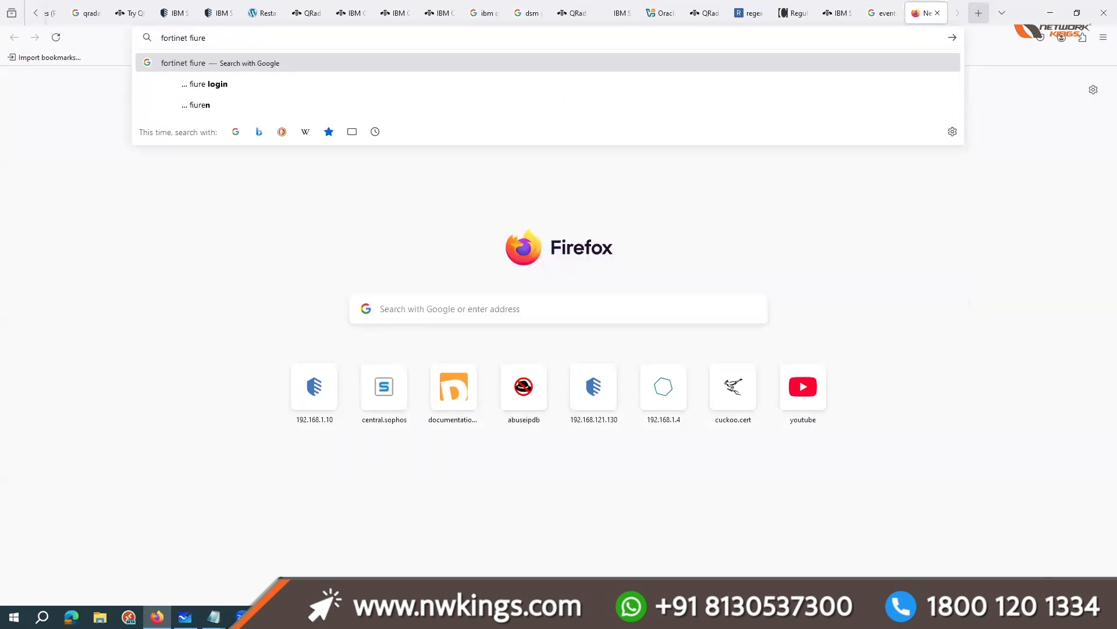
pyautogui.press('BackSpace')
pyautogui.press('BackSpace')
pyautogui.press('BackSpace')
pyautogui.write('rewall')
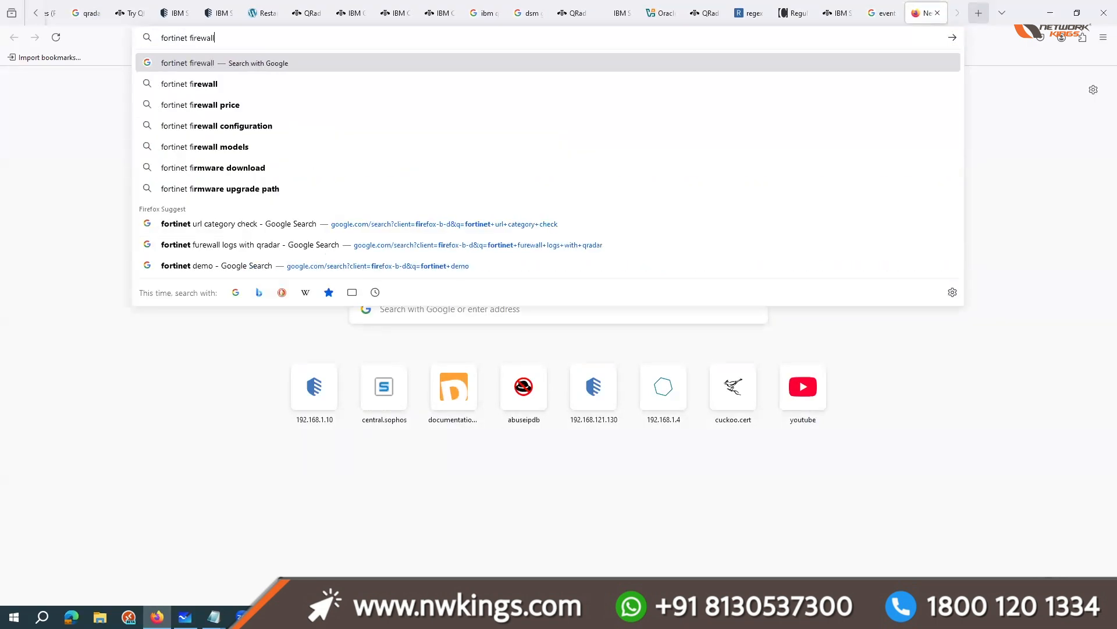
pyautogui.press('Return')
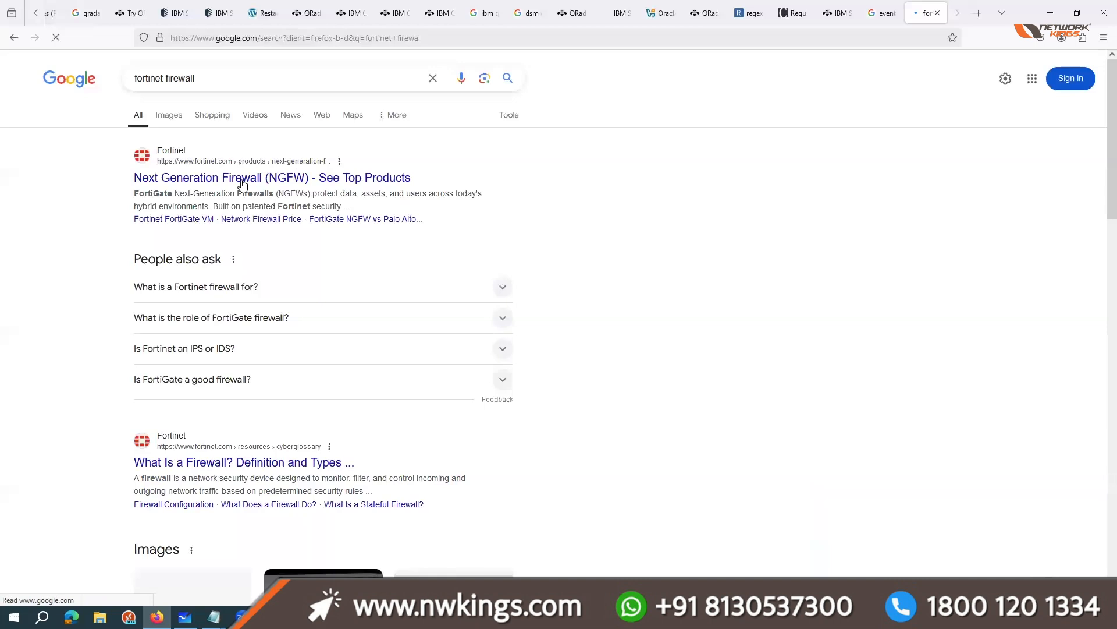
pyautogui.click(337, 166)
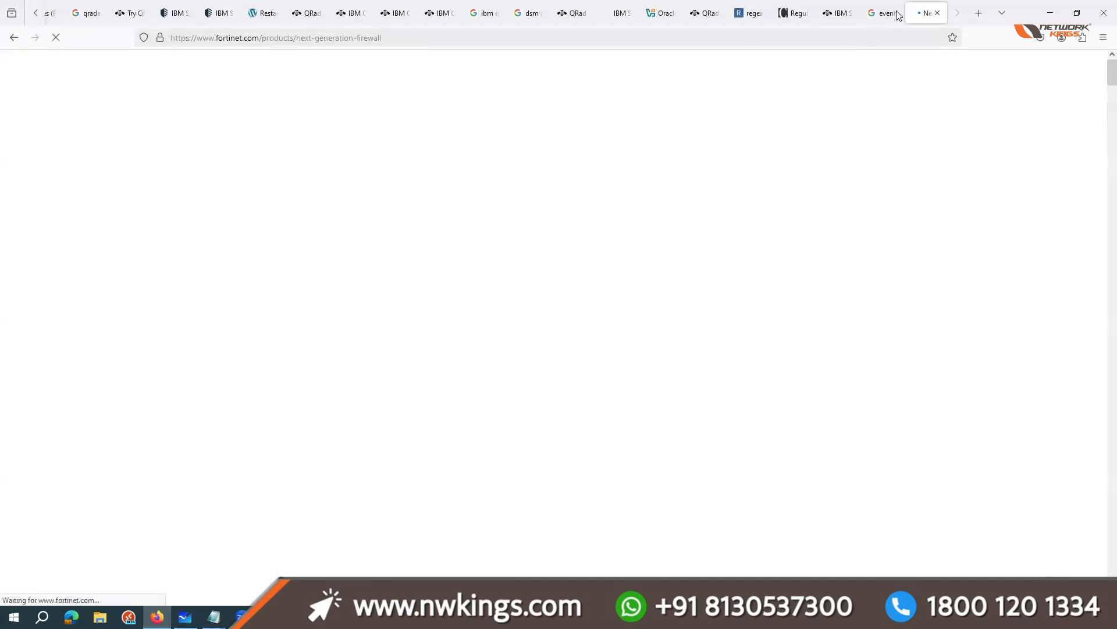
# Step: Search the web for "checkpoint firewall" in another new tab
pyautogui.click(978, 17)
pyautogui.write('chec')
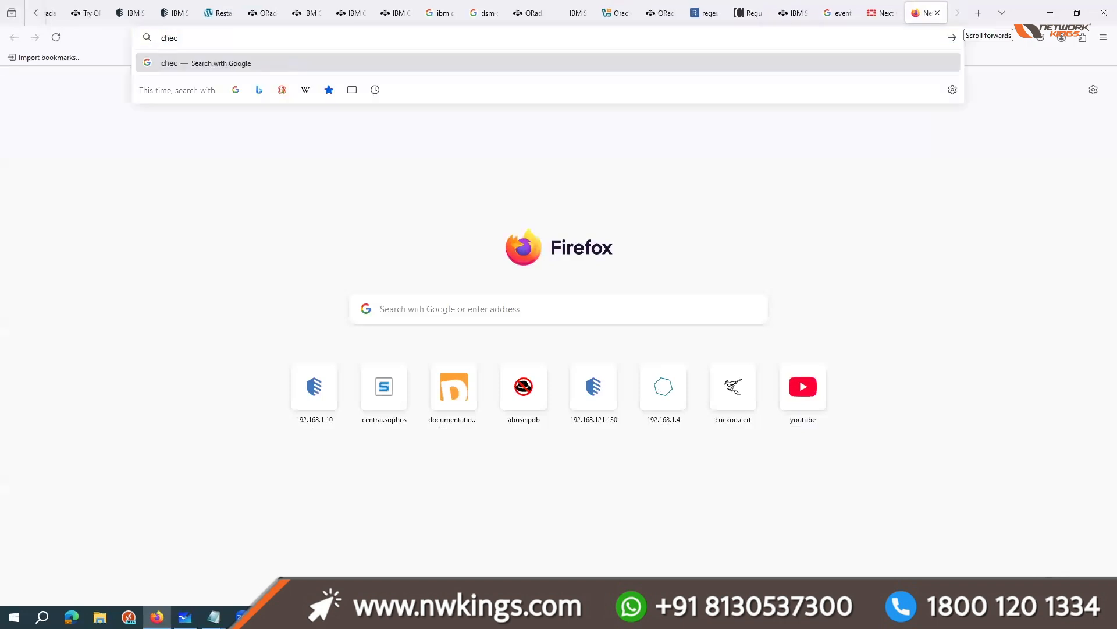
pyautogui.write('kpoint ')
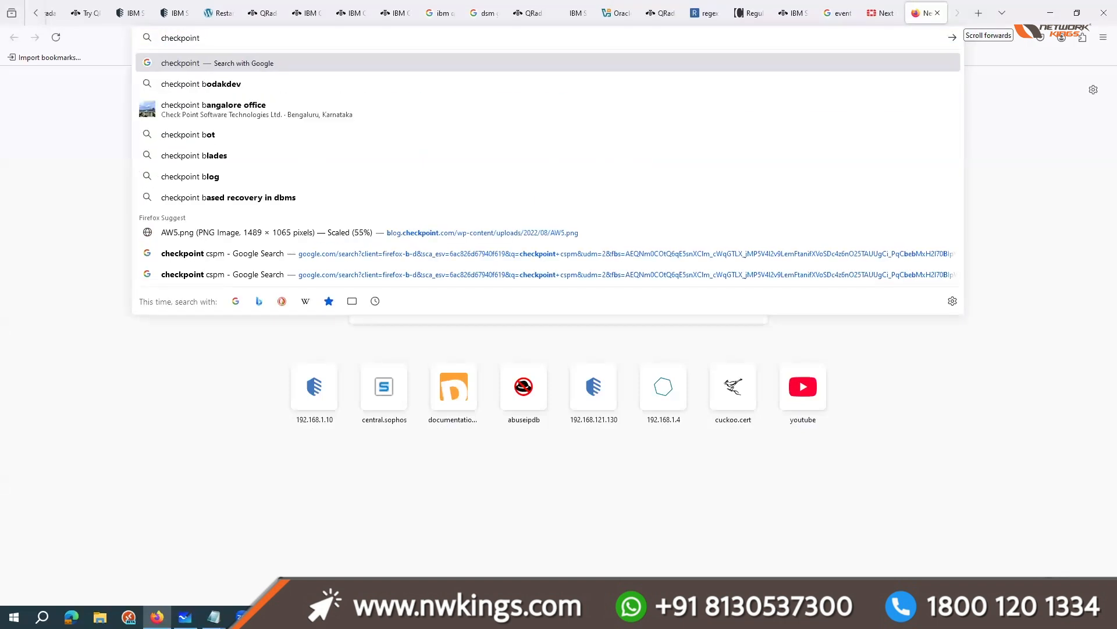
pyautogui.write('firewall')
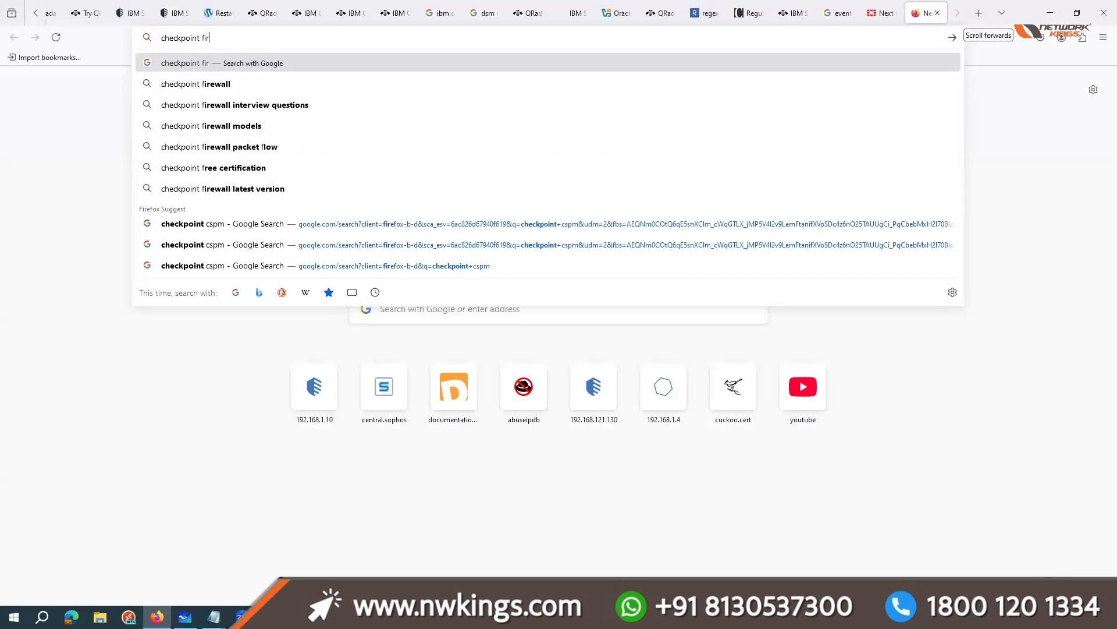
pyautogui.press('Return')
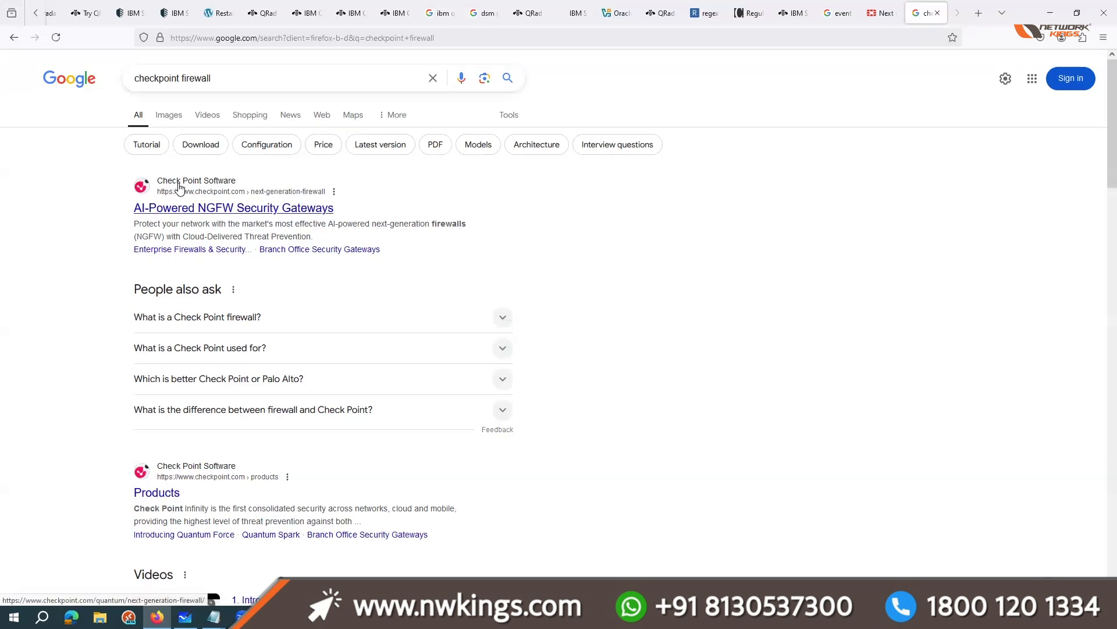
# Step: Return to the training brochure and go through Module 16 User Management and Module 17 Threat intell & SIEM
pyautogui.click(91, 16)
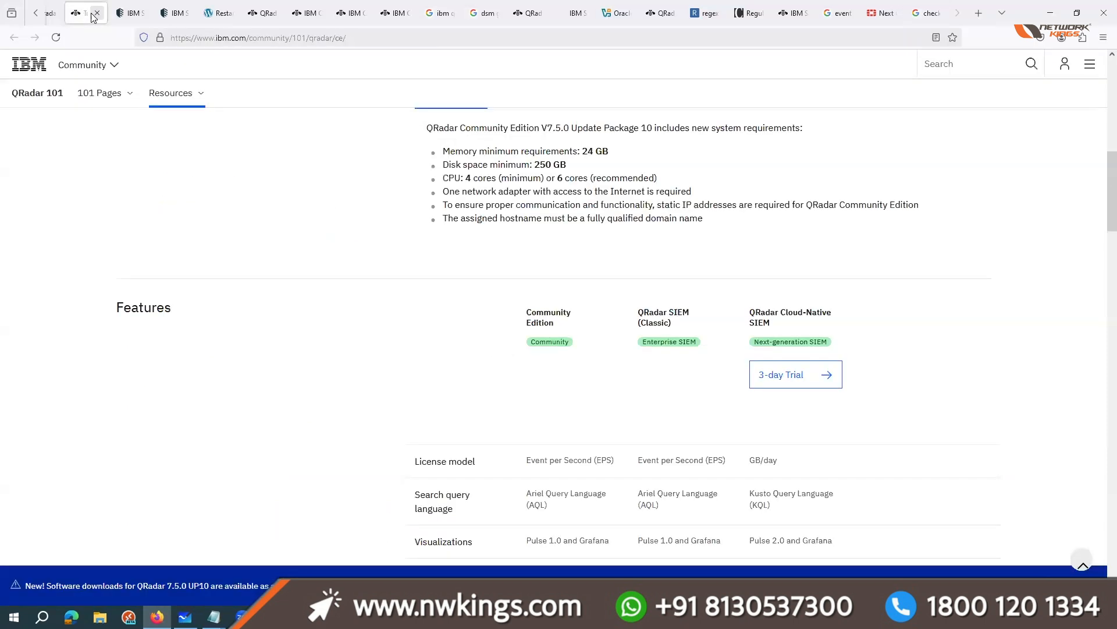
pyautogui.click(47, 7)
pyautogui.scroll(5, 87, 12)
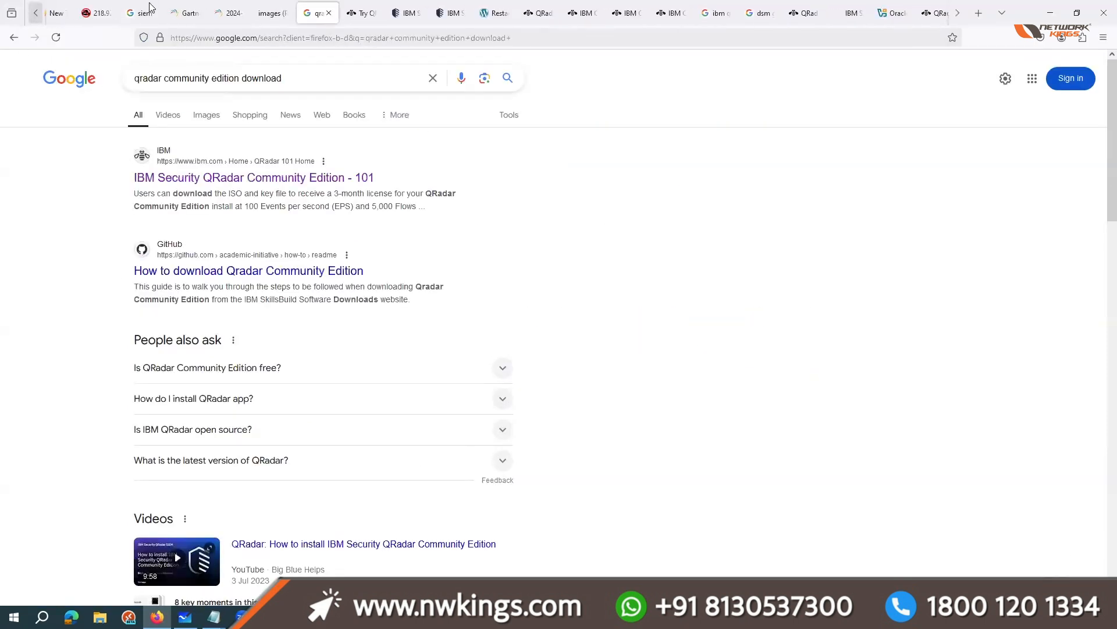
pyautogui.click(64, 13)
pyautogui.scroll(-4, 454, 407)
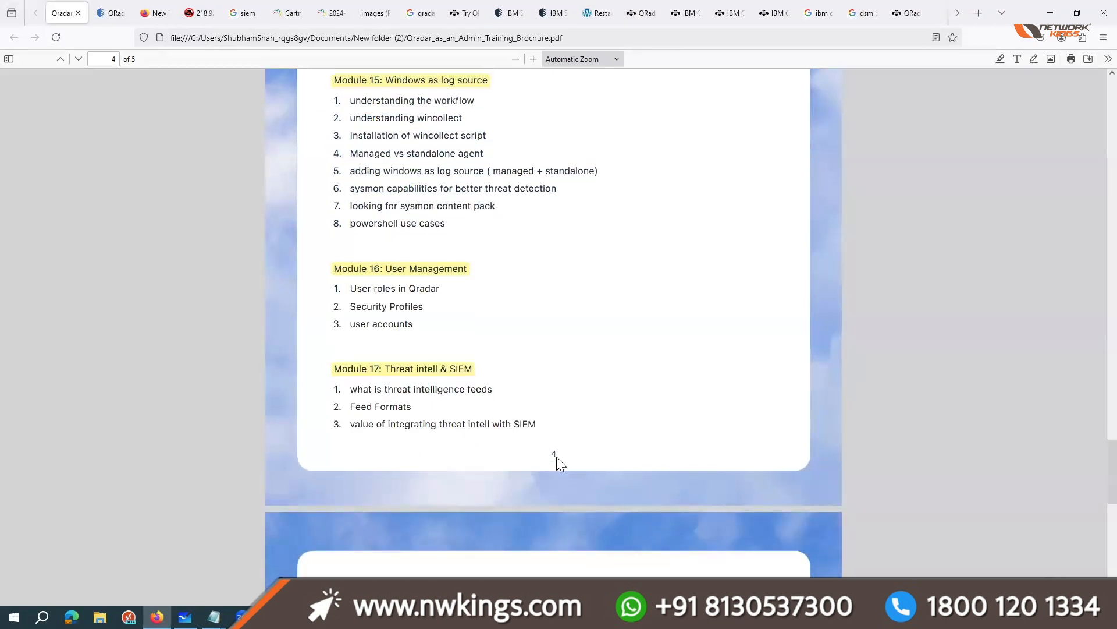
pyautogui.scroll(-2, 556, 457)
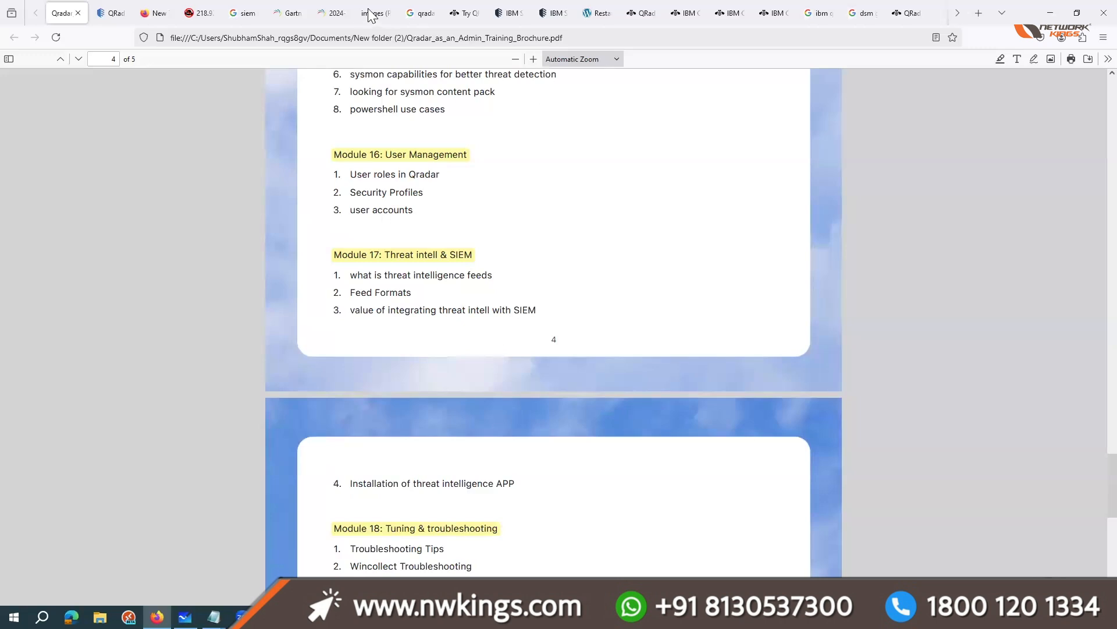
# Step: Switch to the IBM X-Force App Exchange page and search its applications for "threat intelligence"
pyautogui.click(510, 13)
pyautogui.tripleClick(347, 75)
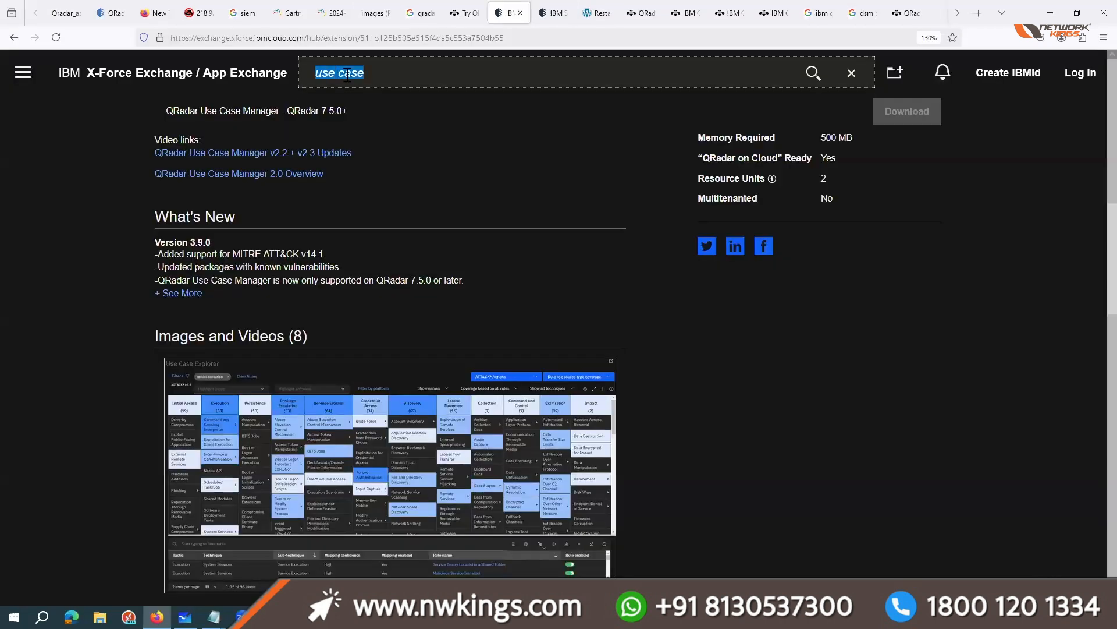
pyautogui.write('tjhreat')
pyautogui.hotkey('ctrl', 'a')
pyautogui.press('BackSpace')
pyautogui.write('threat')
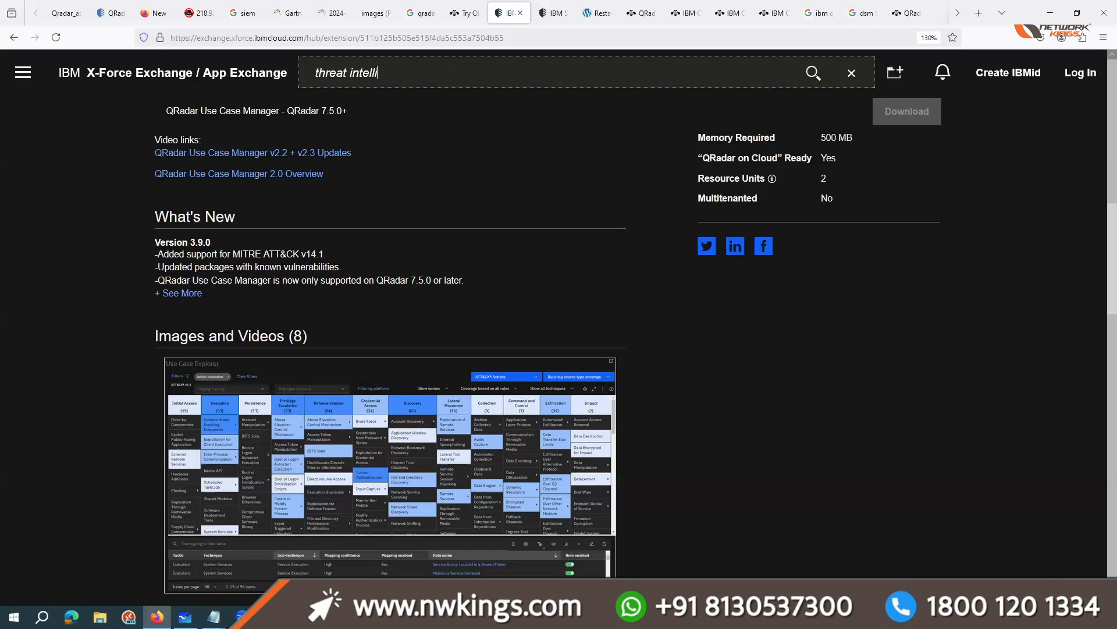
pyautogui.press('Return')
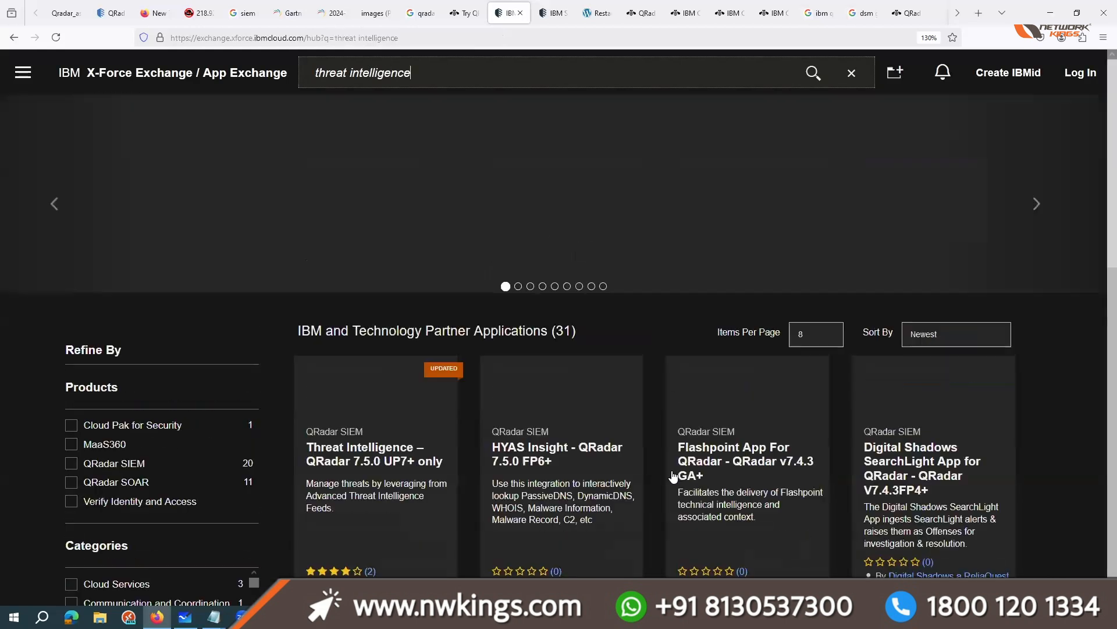
# Step: Open the Threat Intelligence app for QRadar 7.5.0 UP7+, browse its screenshots and enlarge the Threat Feeds Downloader image
pyautogui.click(377, 451)
pyautogui.scroll(-6, 495, 421)
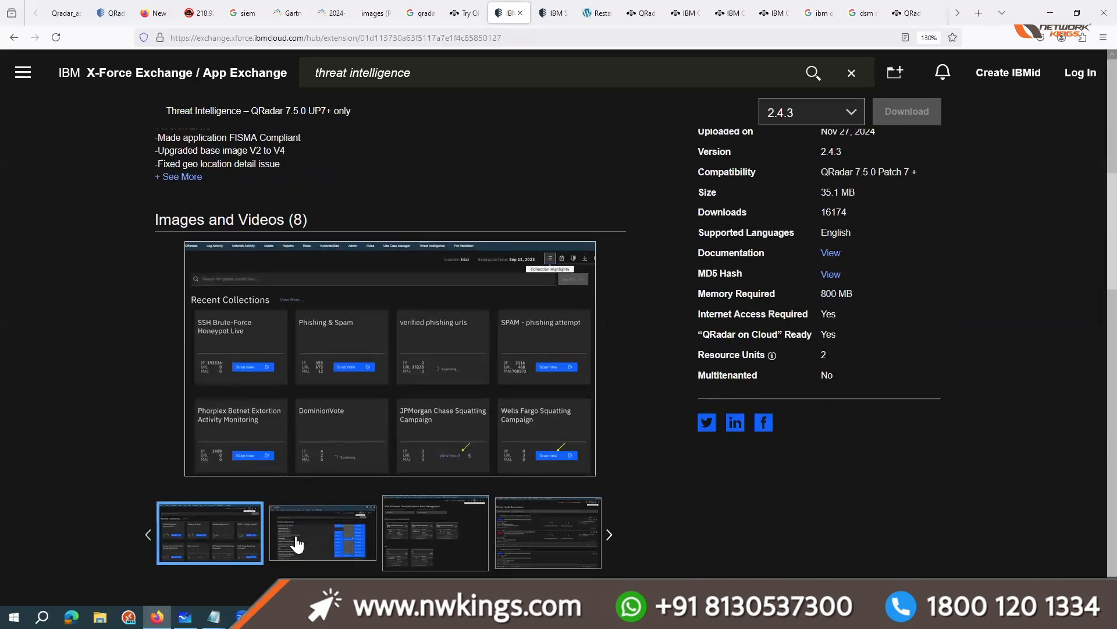
pyautogui.click(322, 542)
pyautogui.click(463, 546)
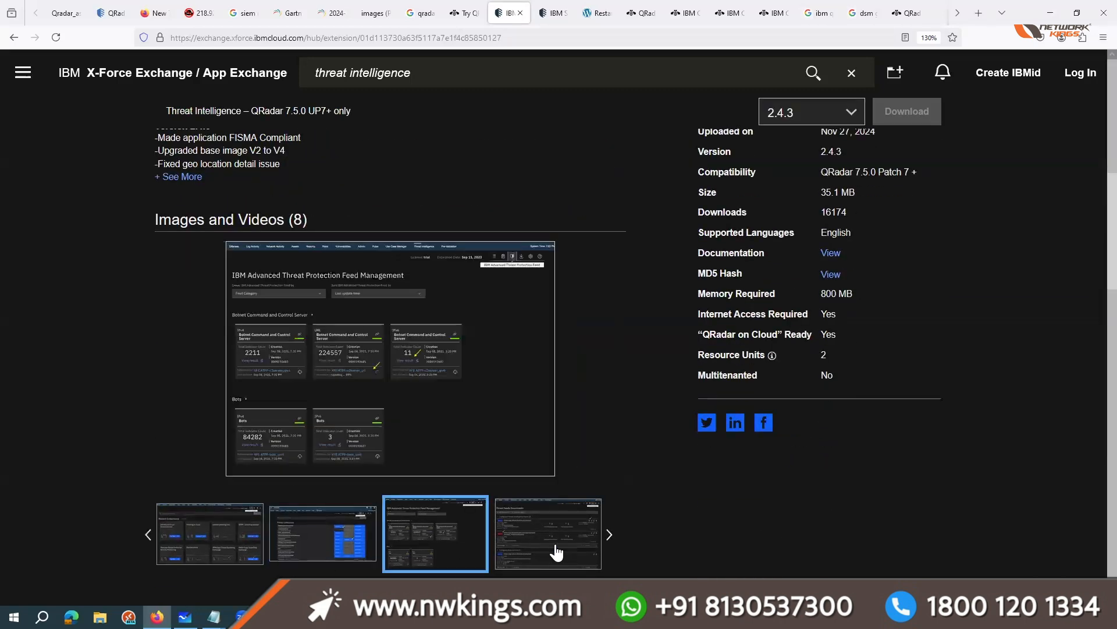
pyautogui.click(557, 553)
pyautogui.click(317, 337)
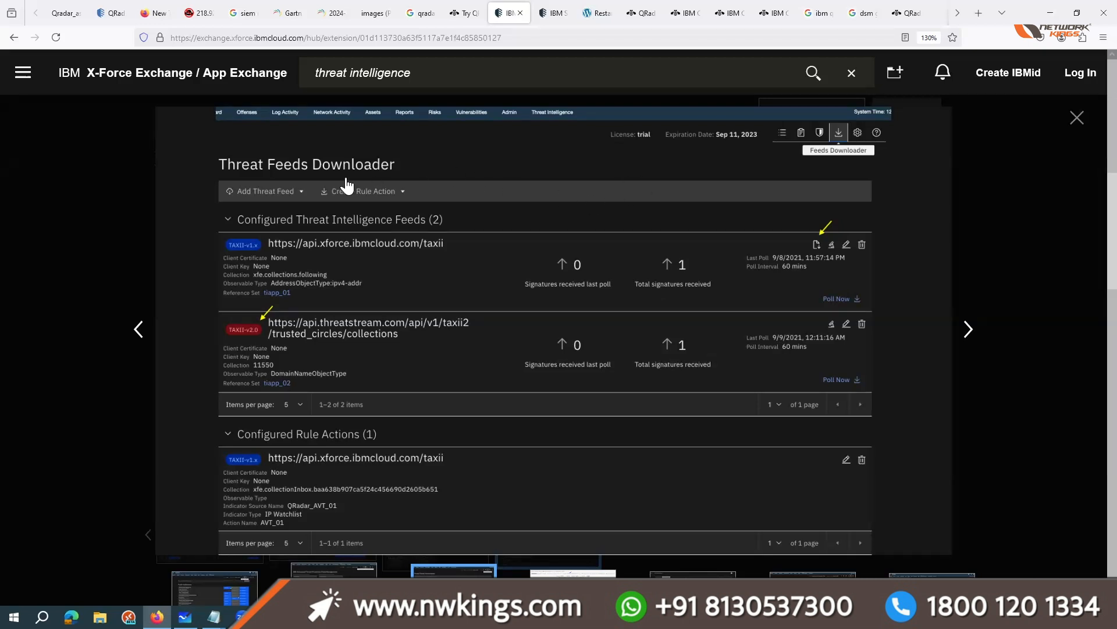
# Step: Search the web for "otx" in a new tab and open the AlienVault OTX site in a separate tab
pyautogui.click(978, 14)
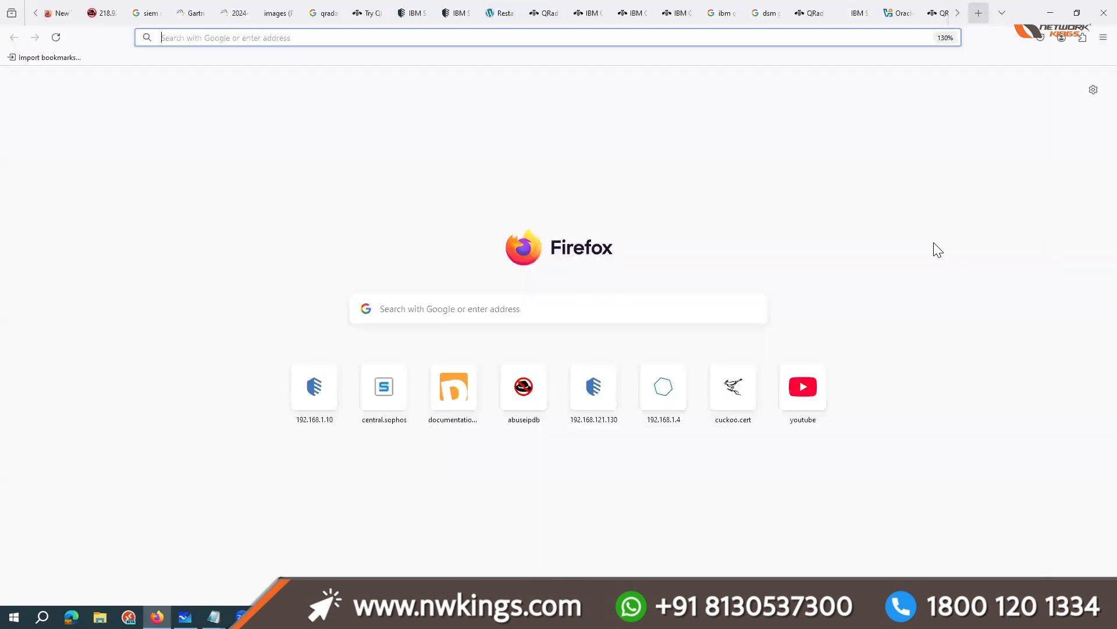
pyautogui.write('otx')
pyautogui.press('Return')
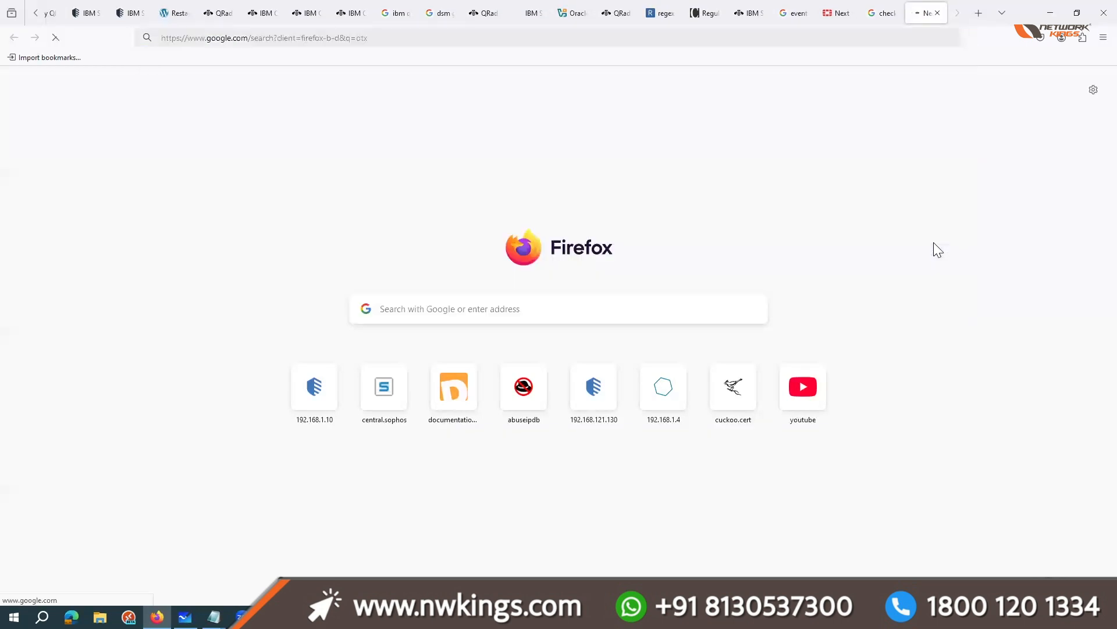
pyautogui.middleClick(243, 184)
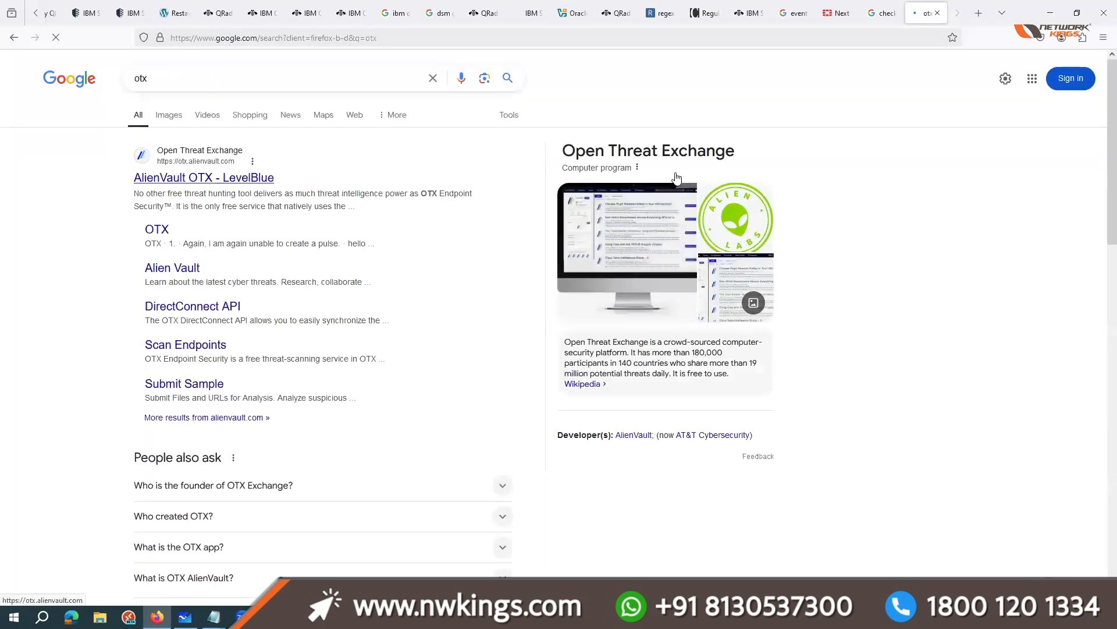
# Step: Replace the web search with "pulsedive threat intelligence" and open the Pulsedive website
pyautogui.click(258, 87)
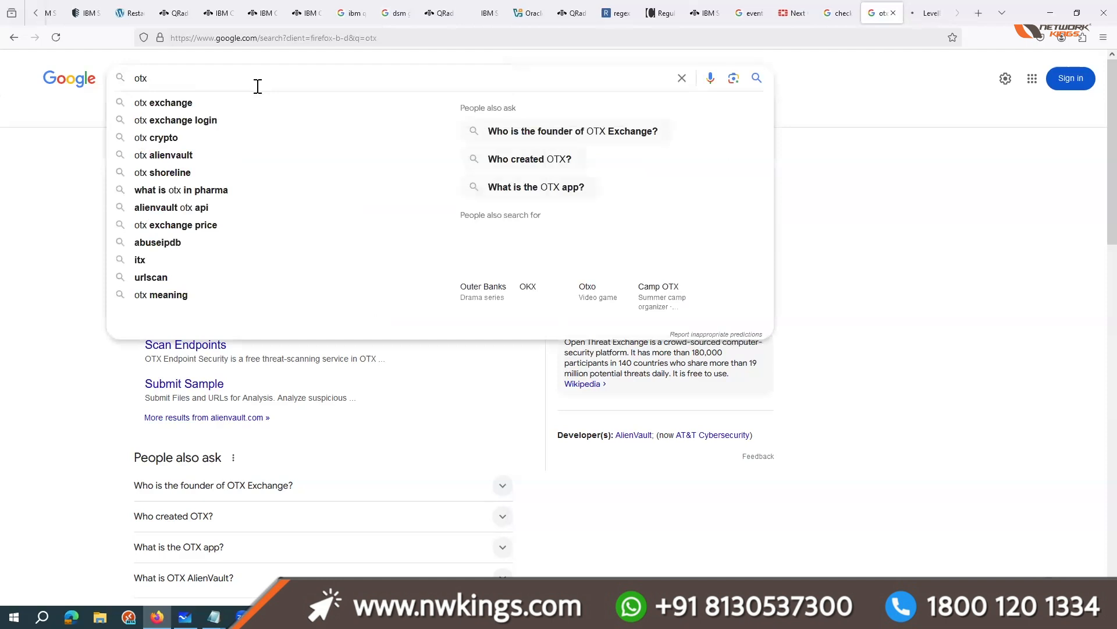
pyautogui.press('BackSpace')
pyautogui.press('BackSpace')
pyautogui.press('BackSpace')
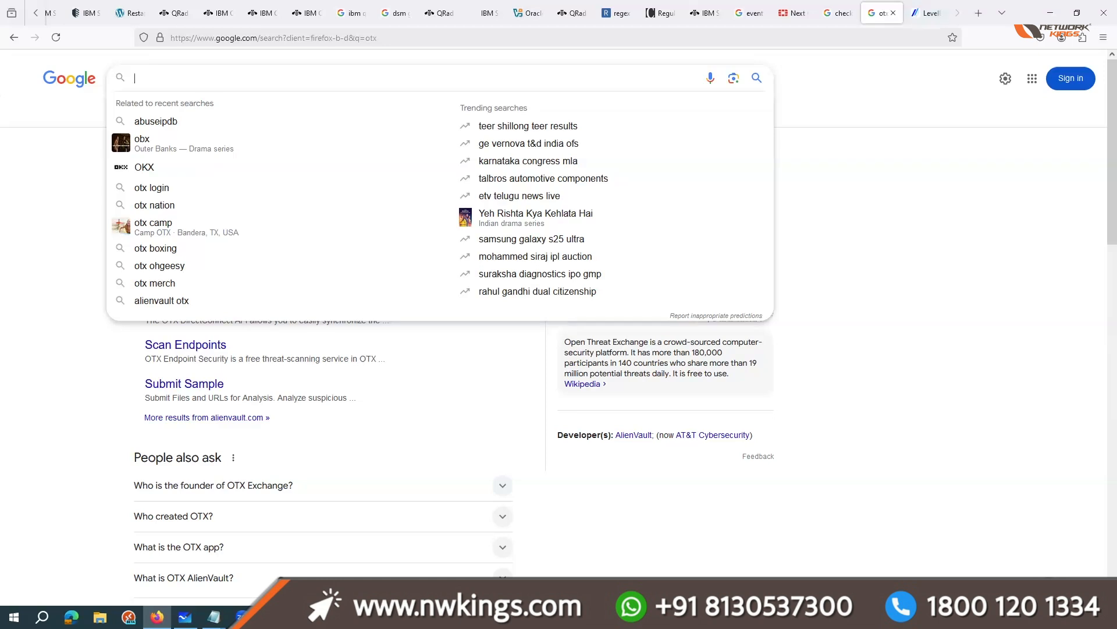
pyautogui.write('pulse dive')
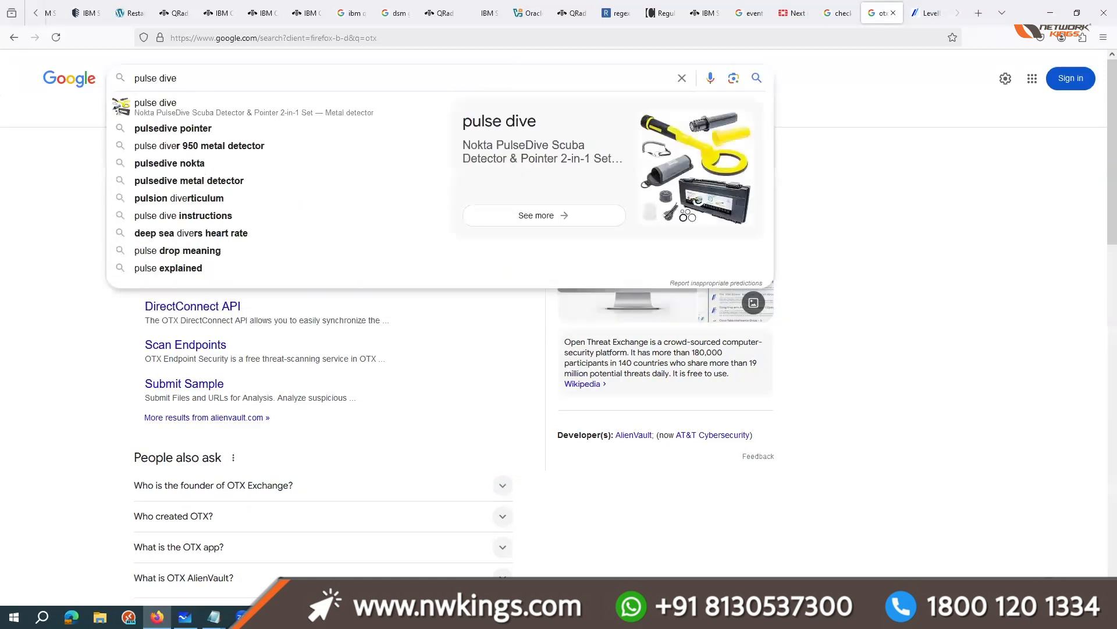
pyautogui.write(' threat')
pyautogui.click(257, 100)
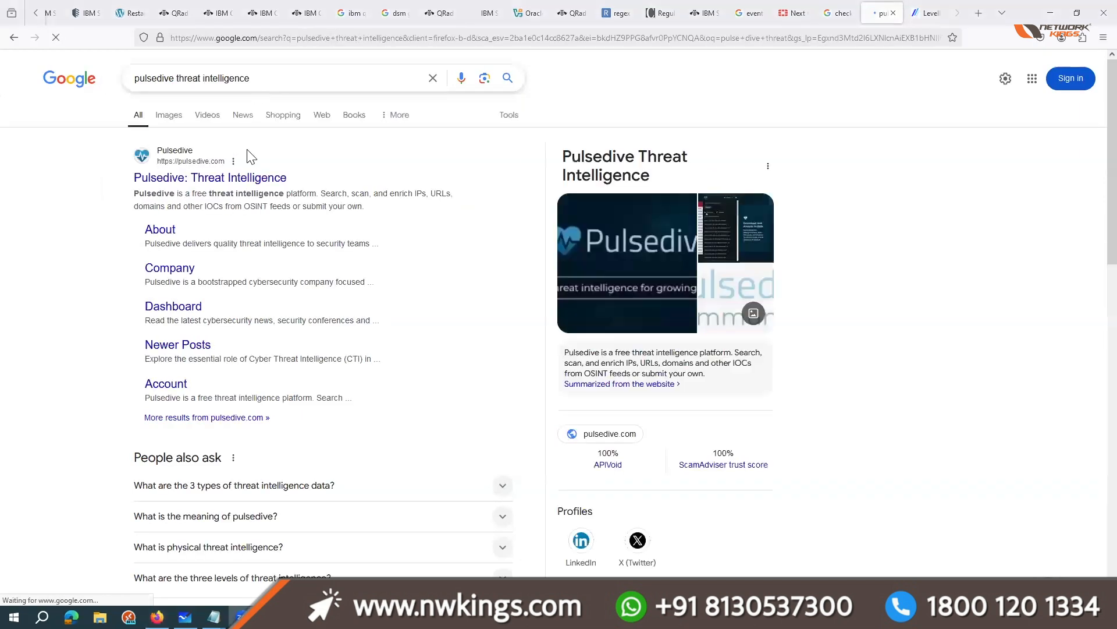
pyautogui.click(365, 352)
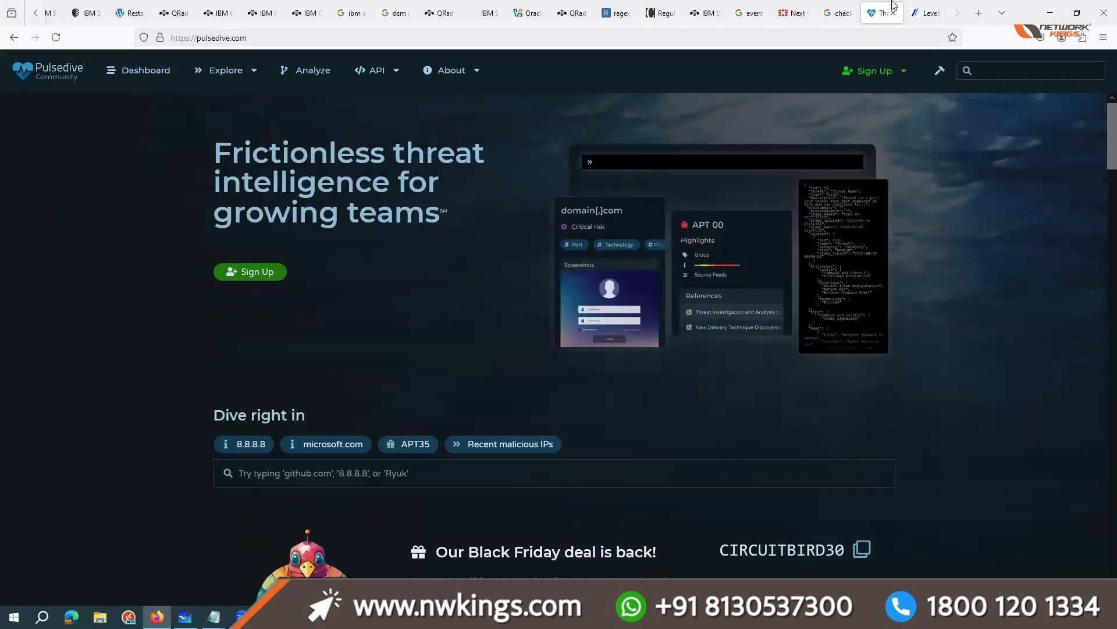
# Step: Examine the AlienVault OTX page's list of benefits and point out its open threat intelligence community heading
pyautogui.click(926, 12)
pyautogui.scroll(-5, 520, 371)
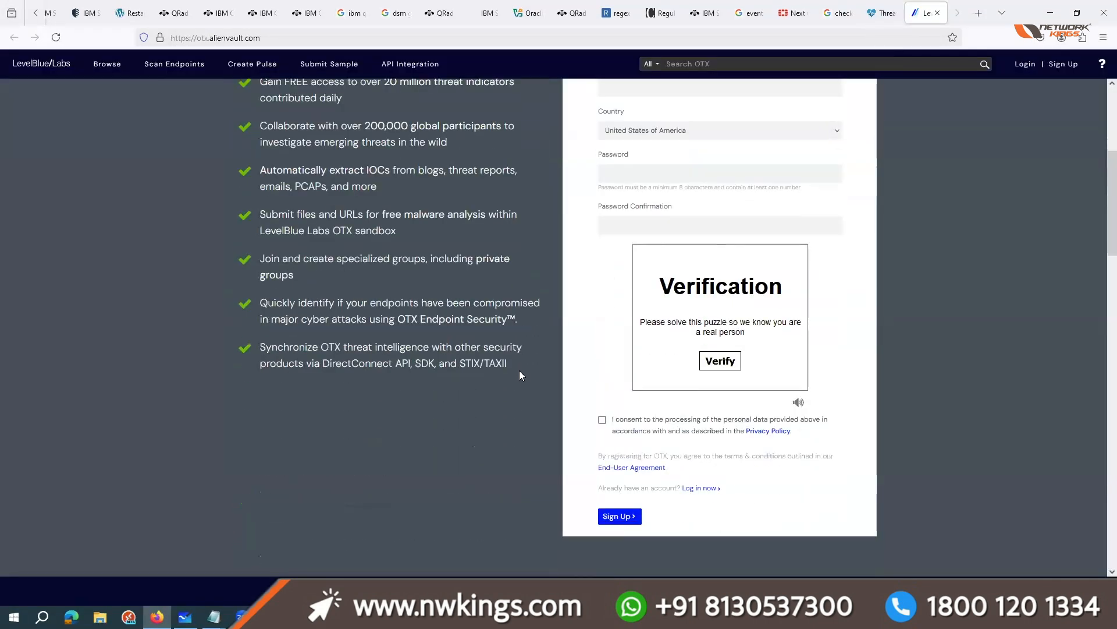
pyautogui.scroll(-6, 529, 395)
pyautogui.scroll(6, 613, 300)
pyautogui.scroll(5, 612, 300)
pyautogui.moveTo(336, 121); pyautogui.dragTo(761, 121)
pyautogui.click(761, 121)
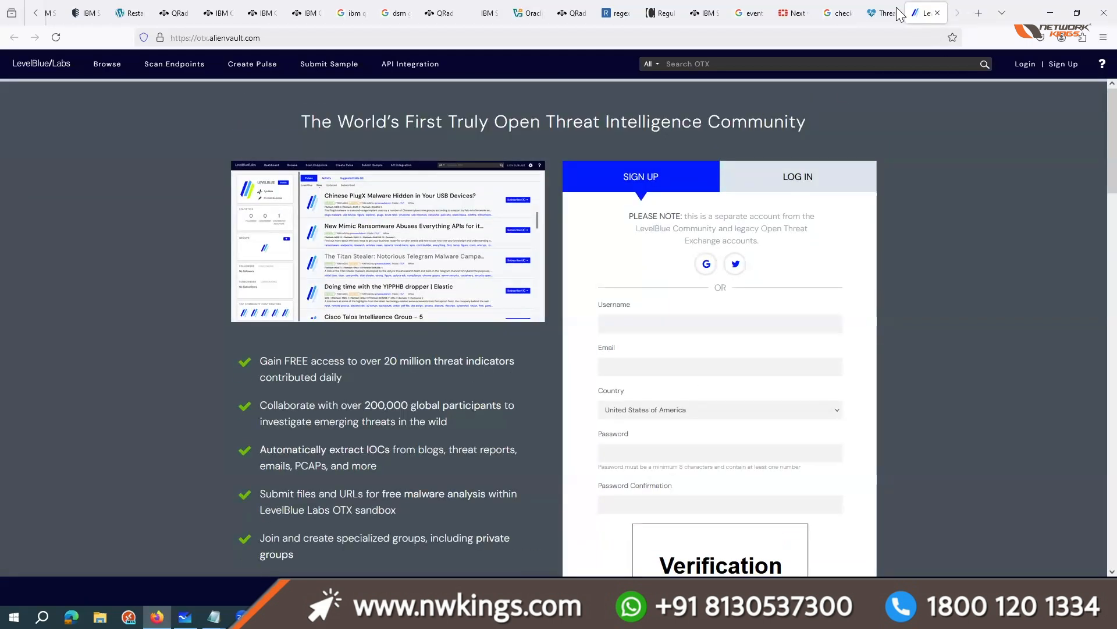
# Step: Switch back to the Pulsedive page and point out its threat intelligence headline
pyautogui.click(899, 12)
pyautogui.moveTo(271, 153); pyautogui.dragTo(453, 212)
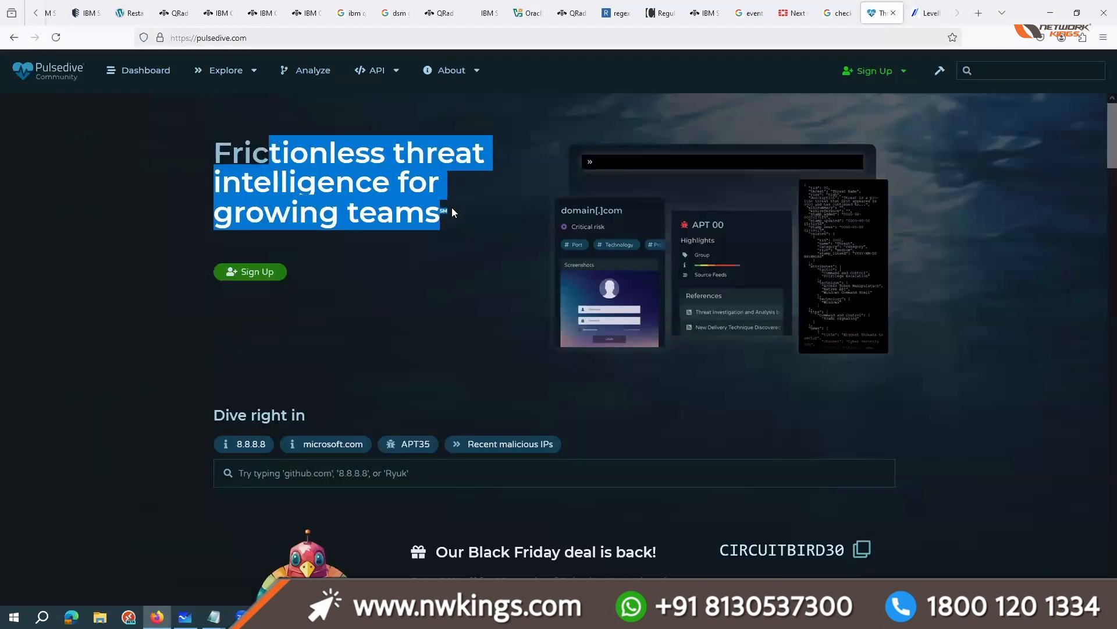
pyautogui.click(150, 254)
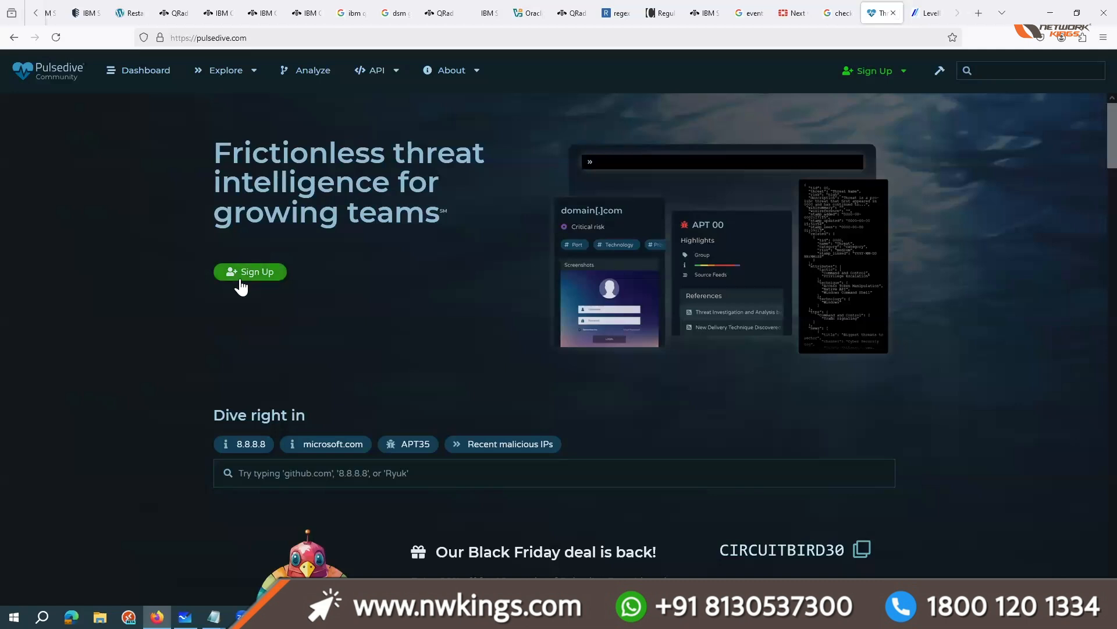
# Step: Return to the brochure, go through Module 18's troubleshooting and tuning topics, and look back over Modules 15 to 17
pyautogui.click(86, 13)
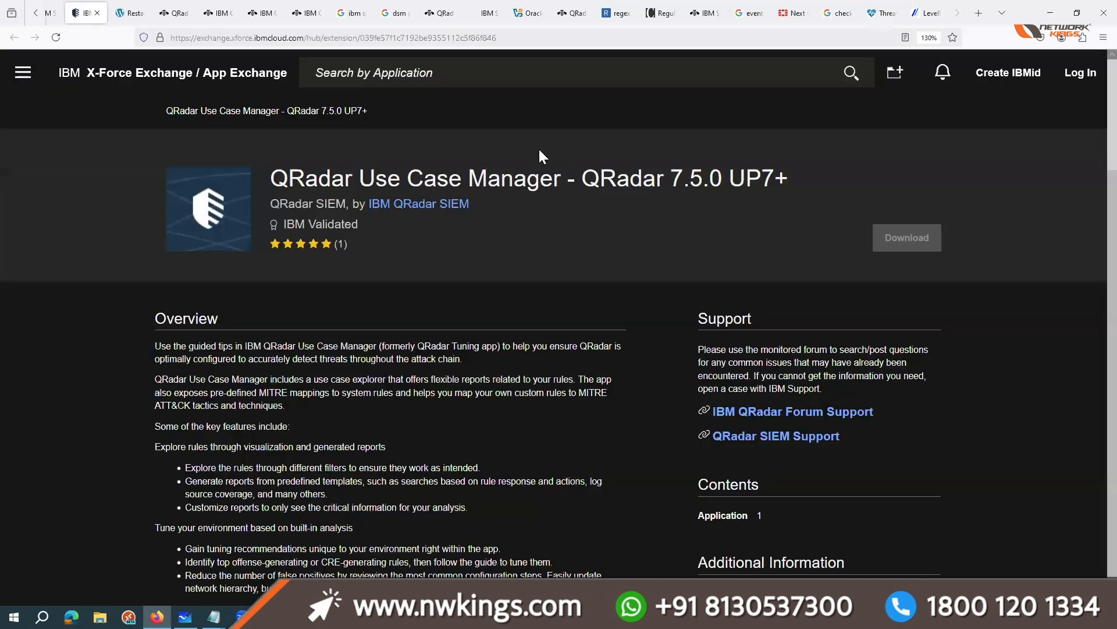
pyautogui.click(40, 13)
pyautogui.scroll(8, 37, 13)
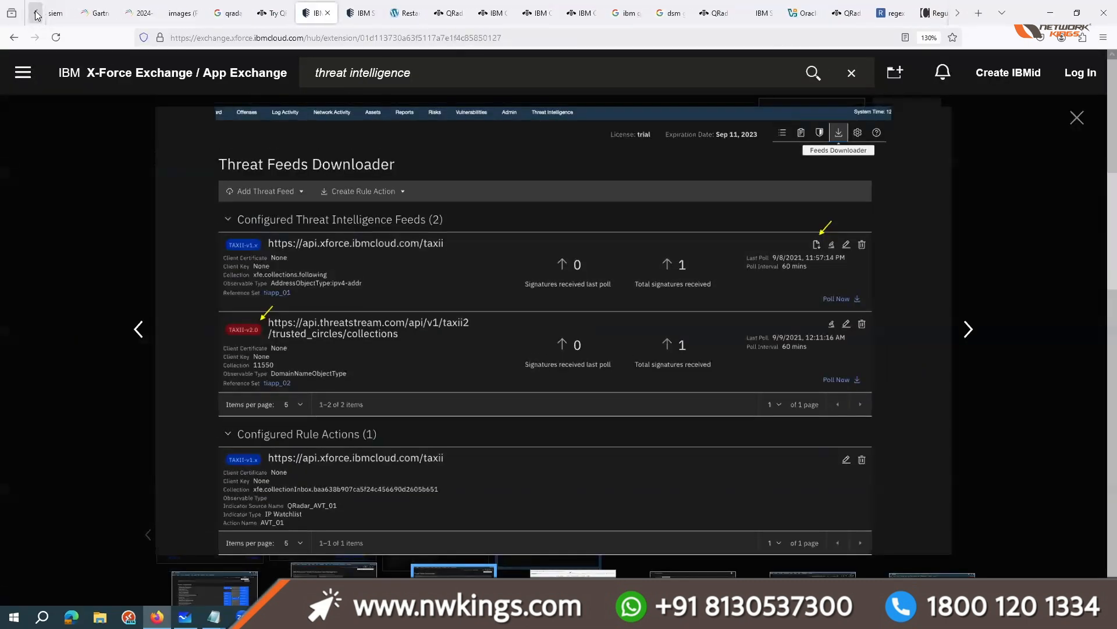
pyautogui.click(104, 12)
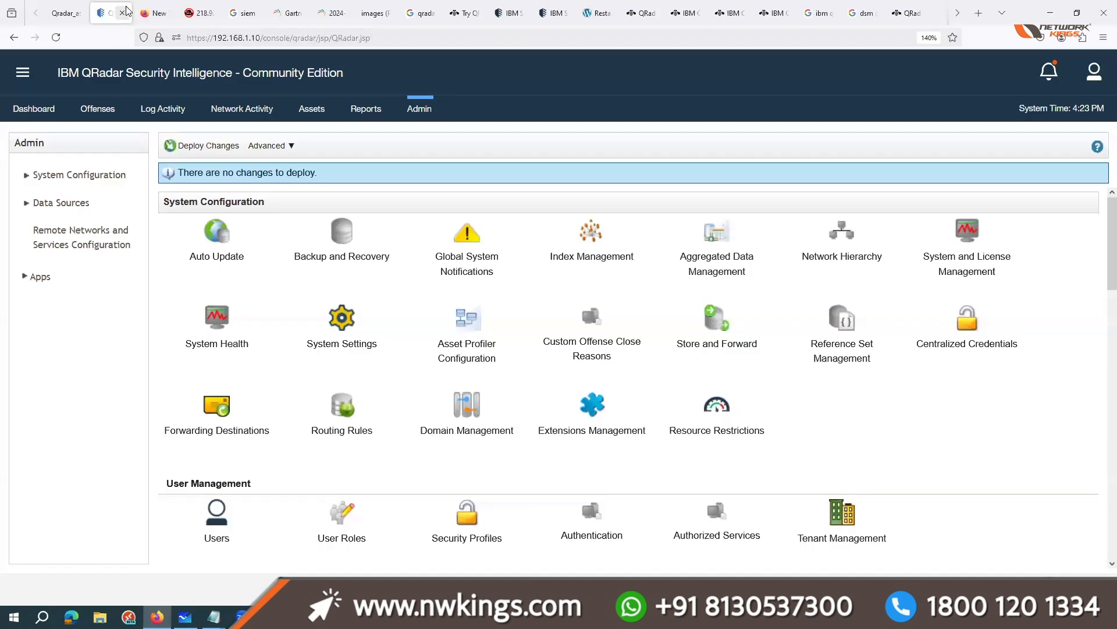
pyautogui.click(64, 13)
pyautogui.scroll(-4, 496, 452)
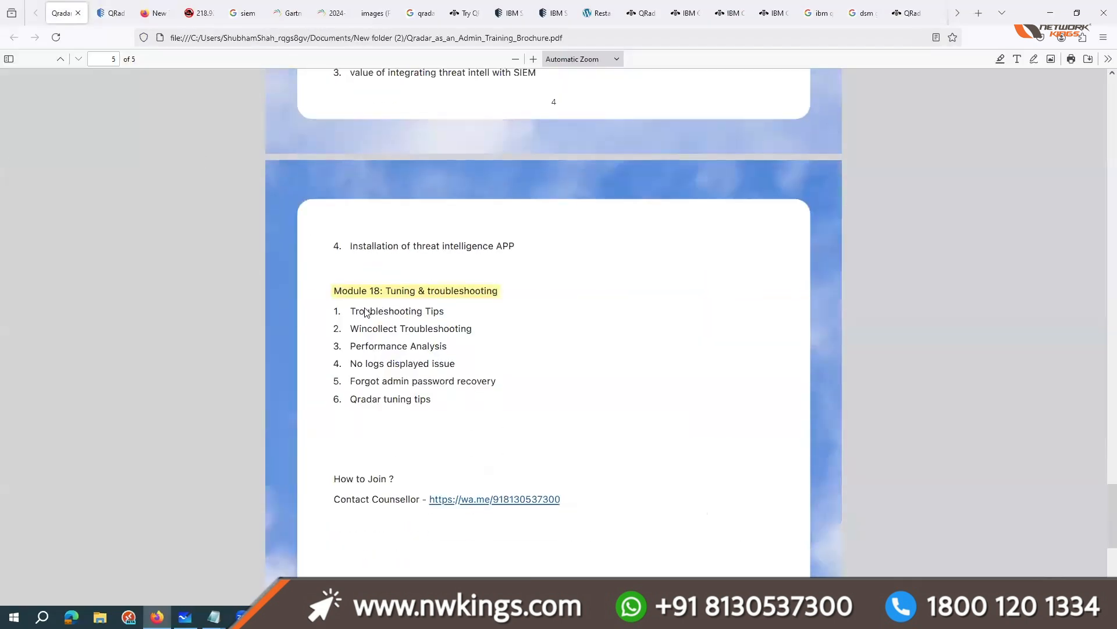
pyautogui.moveTo(354, 311); pyautogui.dragTo(431, 383)
pyautogui.click(435, 400)
pyautogui.moveTo(429, 401); pyautogui.dragTo(352, 385)
pyautogui.click(396, 343)
pyautogui.scroll(3, 398, 349)
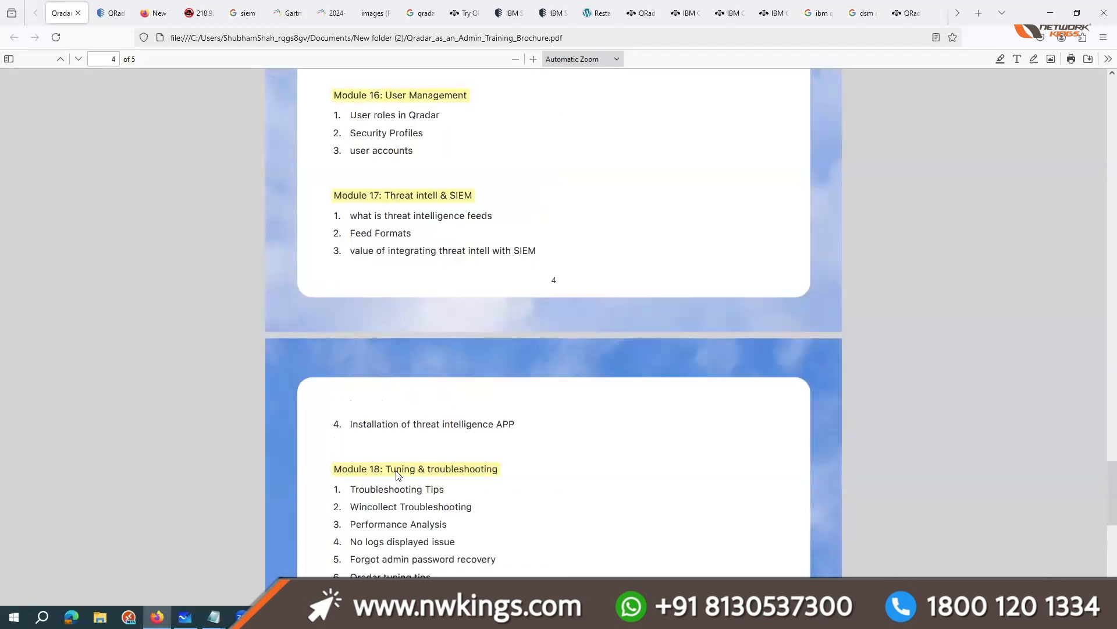
pyautogui.scroll(3, 494, 471)
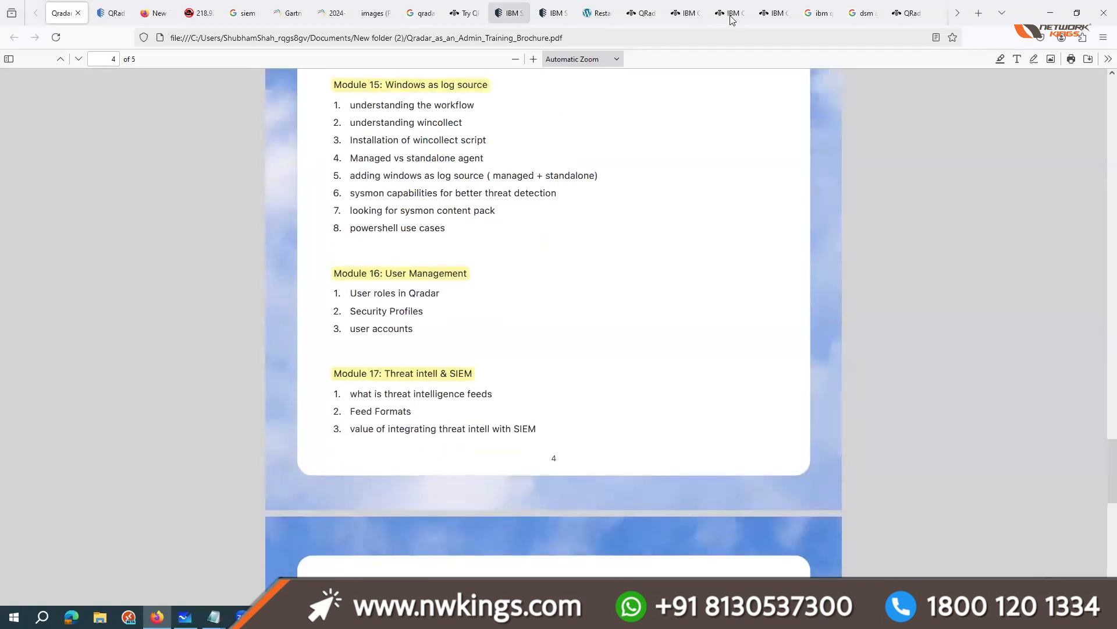